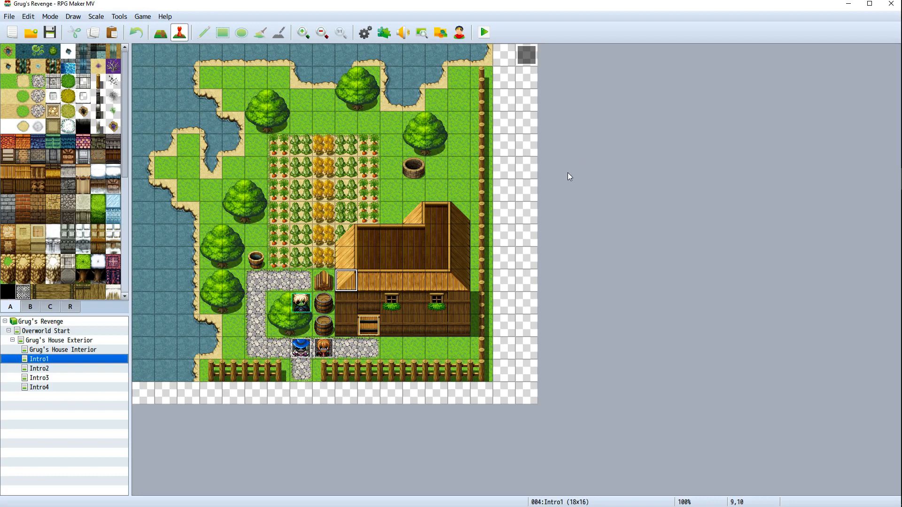
# Look through the Intro1 to Intro4 maps to compare their layouts
pyautogui.click(46, 368)
pyautogui.click(47, 378)
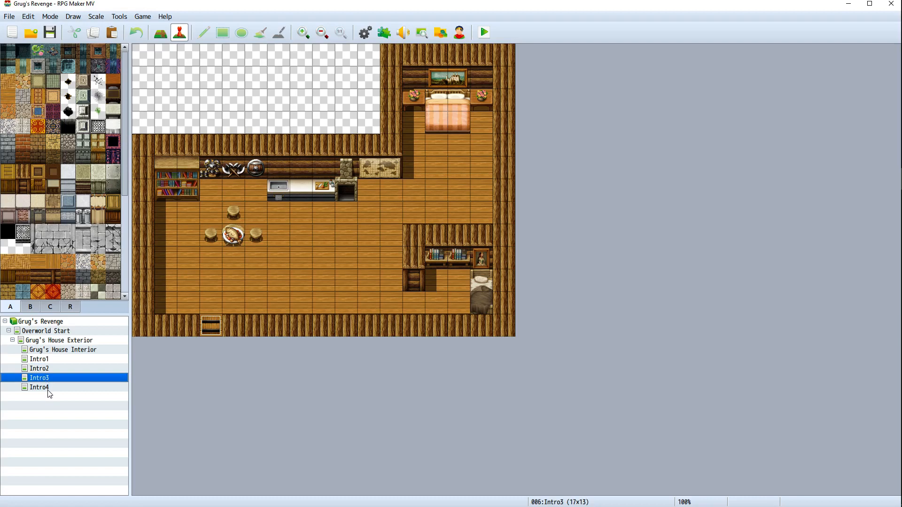
pyautogui.click(42, 386)
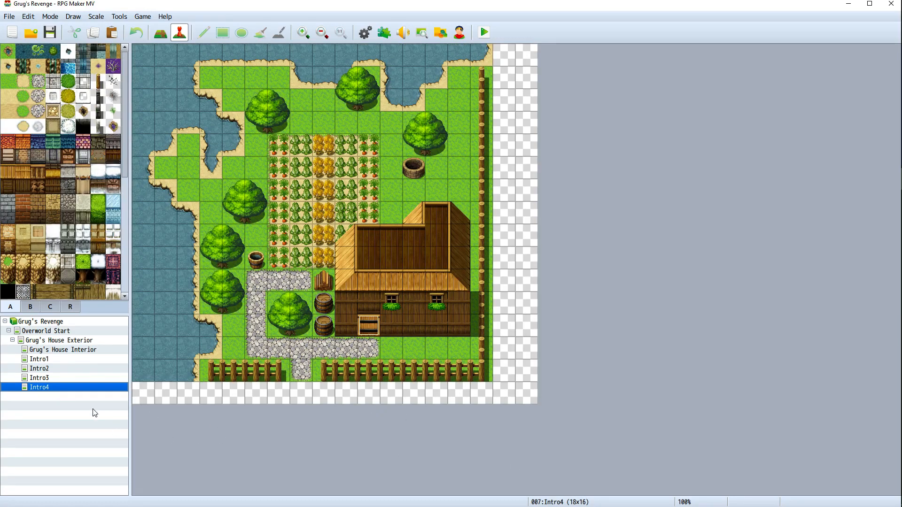
pyautogui.click(60, 361)
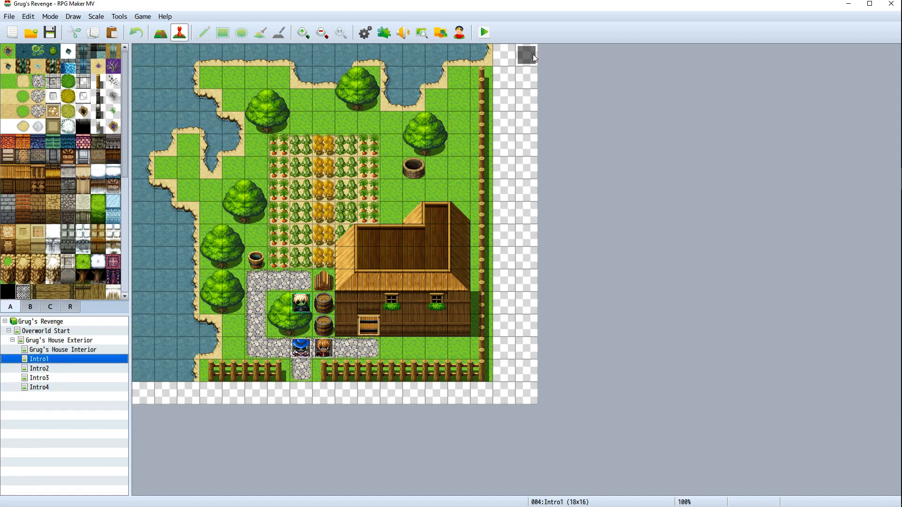
pyautogui.click(69, 369)
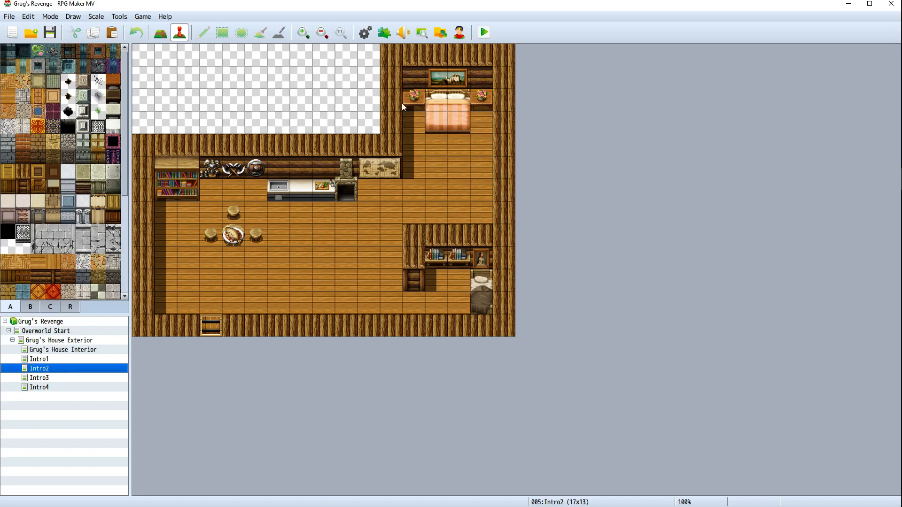
pyautogui.click(110, 378)
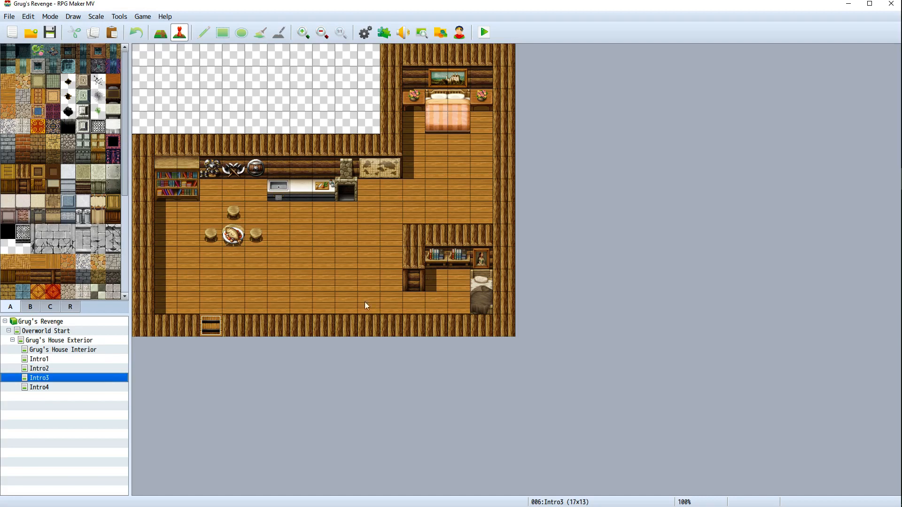
pyautogui.click(86, 388)
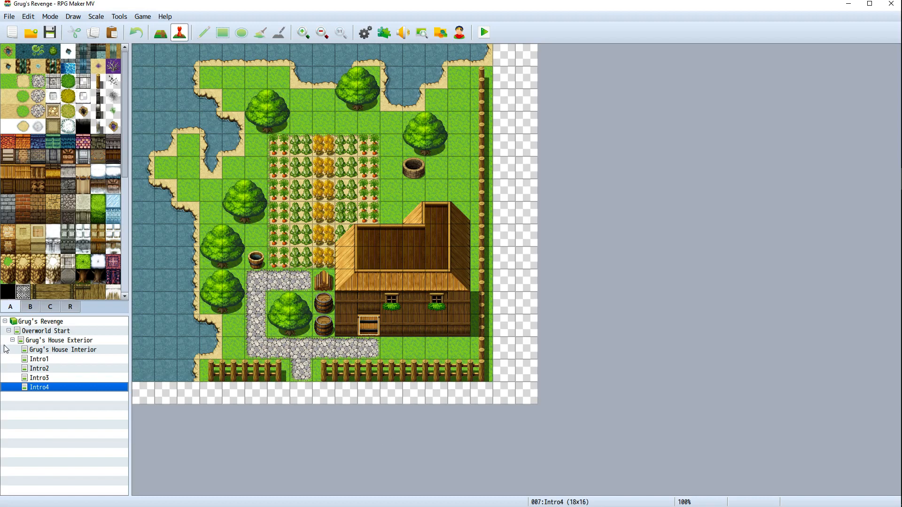
# Switch between Grug's House Exterior, Grug's House Interior and Intro1 maps to review them
pyautogui.click(36, 340)
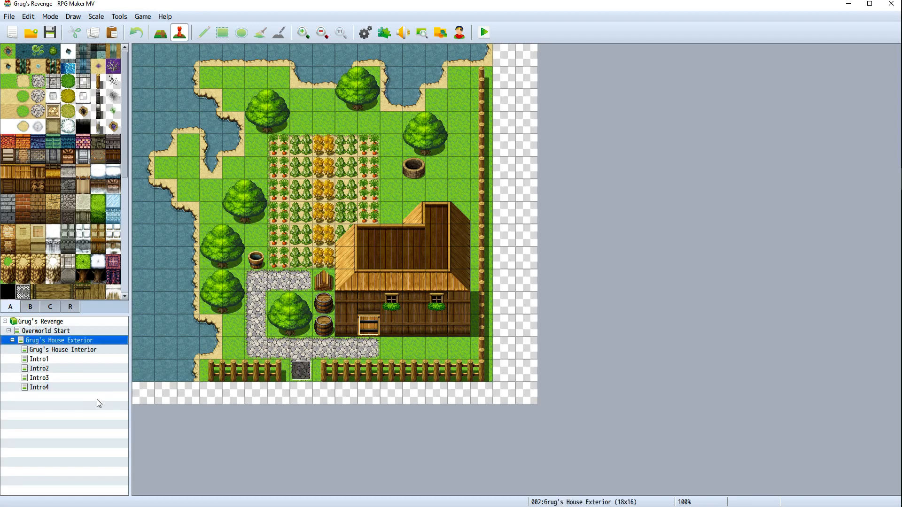
pyautogui.click(77, 350)
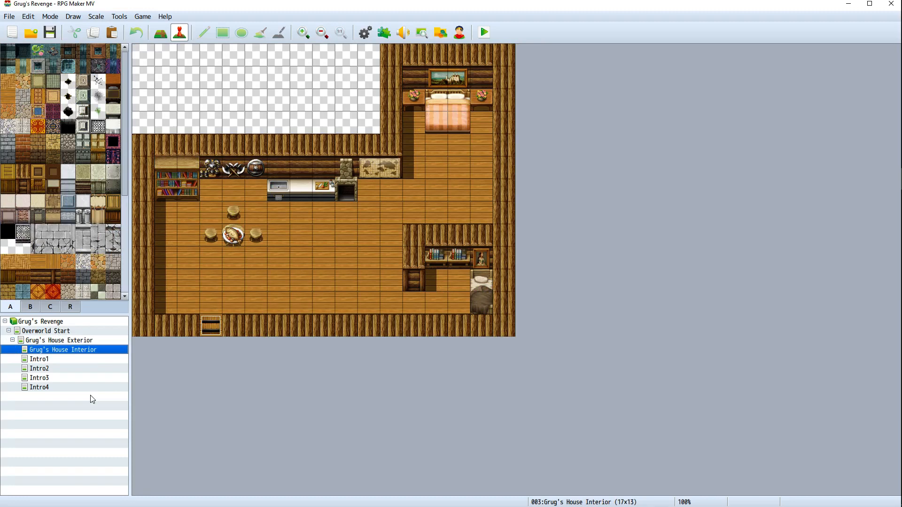
pyautogui.click(72, 341)
pyautogui.click(69, 350)
pyautogui.click(65, 344)
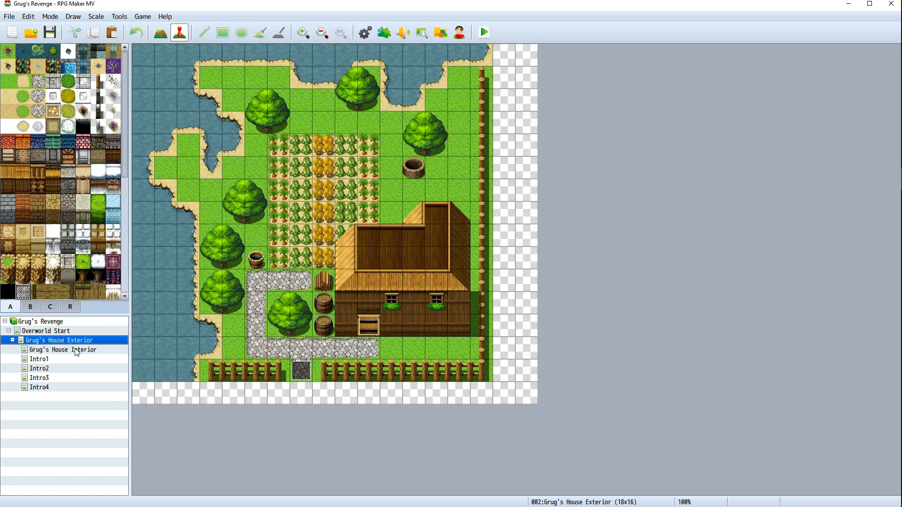
pyautogui.click(76, 350)
pyautogui.click(72, 343)
pyautogui.click(61, 358)
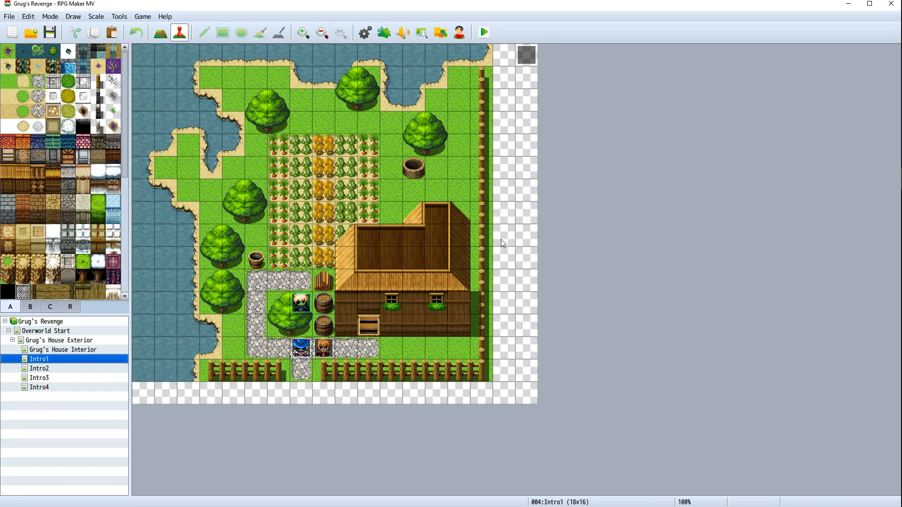
# Open the Intro1 event in the map's top corner and delete its Control Self Switch A = ON command
pyautogui.rightClick(531, 58)
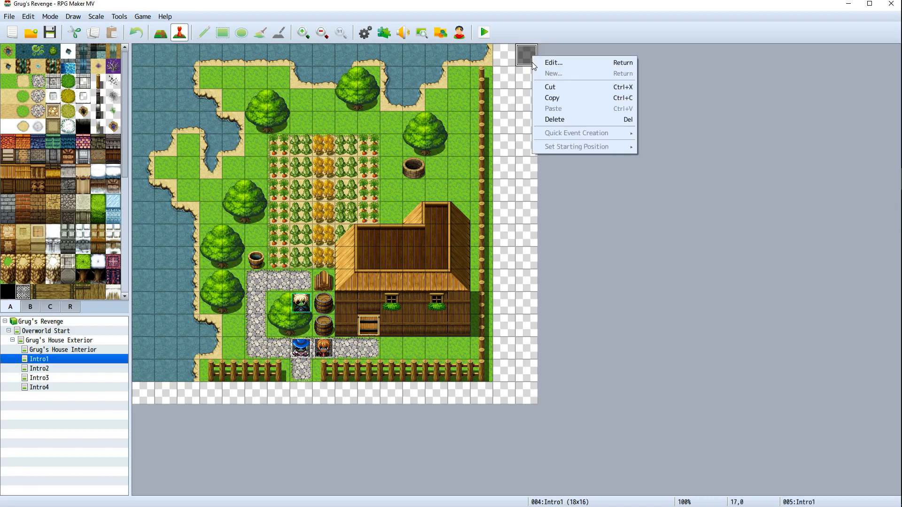
pyautogui.click(545, 63)
pyautogui.scroll(-3, 533, 267)
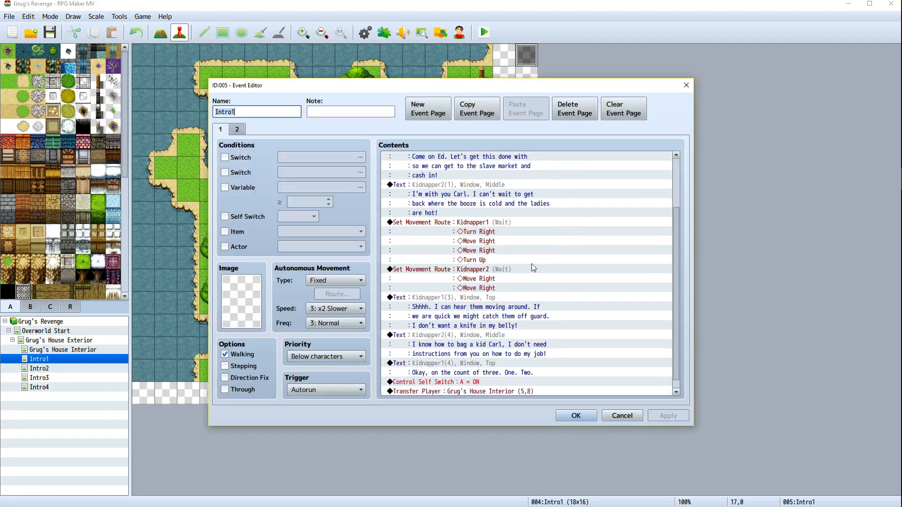
pyautogui.scroll(-1, 533, 268)
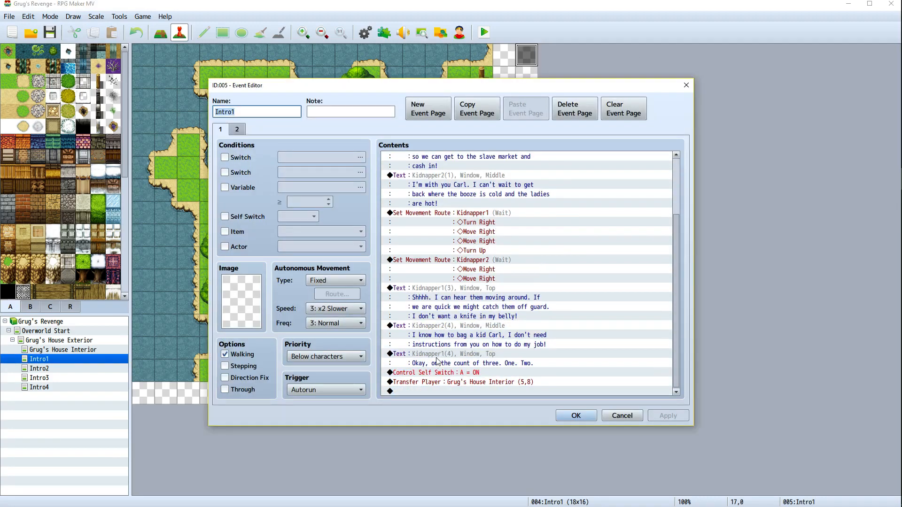
pyautogui.click(428, 372)
pyautogui.rightClick(431, 372)
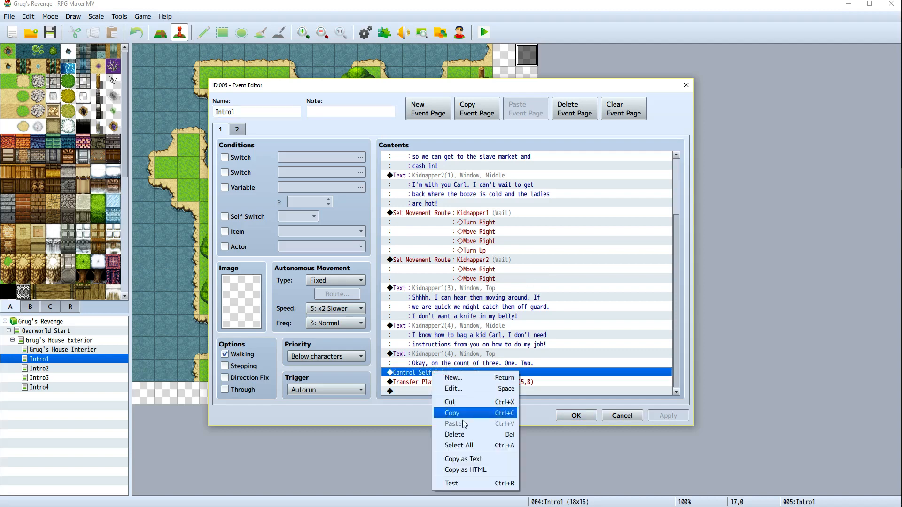
pyautogui.click(454, 435)
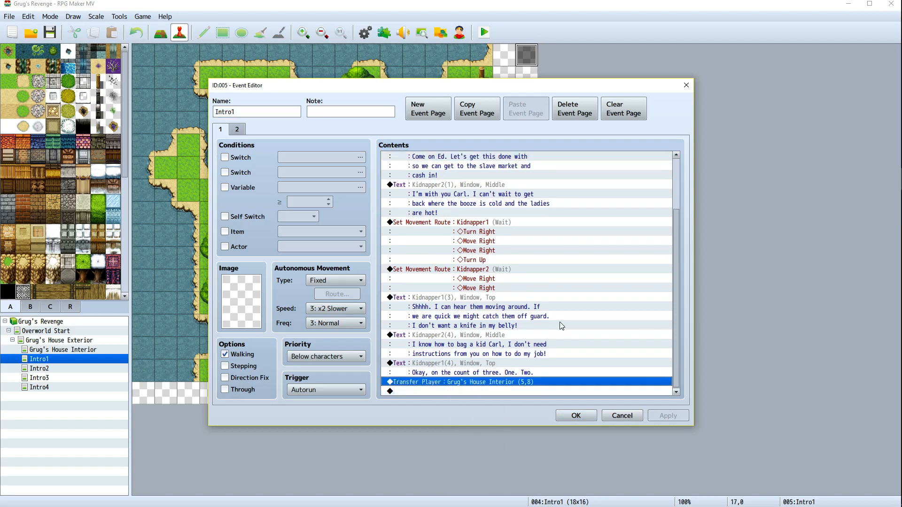
# Delete the event's second page and close the event editor with OK
pyautogui.click(237, 130)
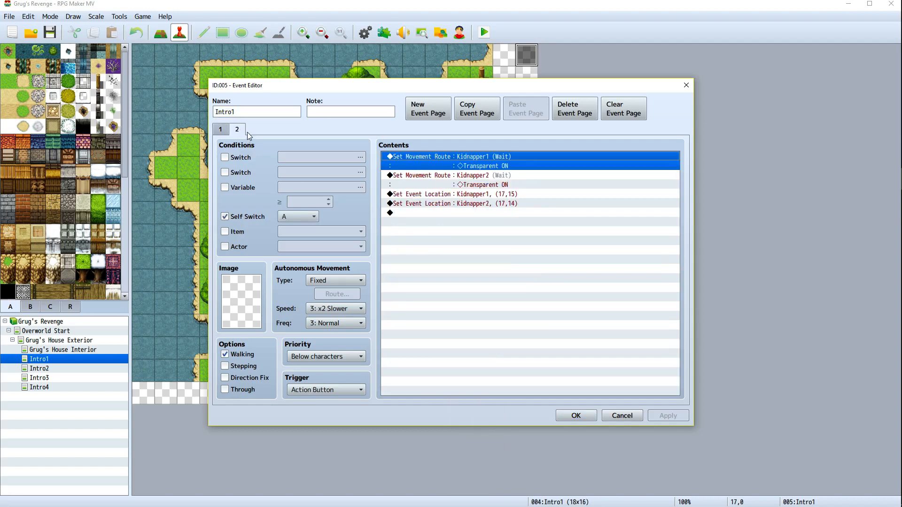
pyautogui.click(586, 118)
pyautogui.scroll(-2, 534, 258)
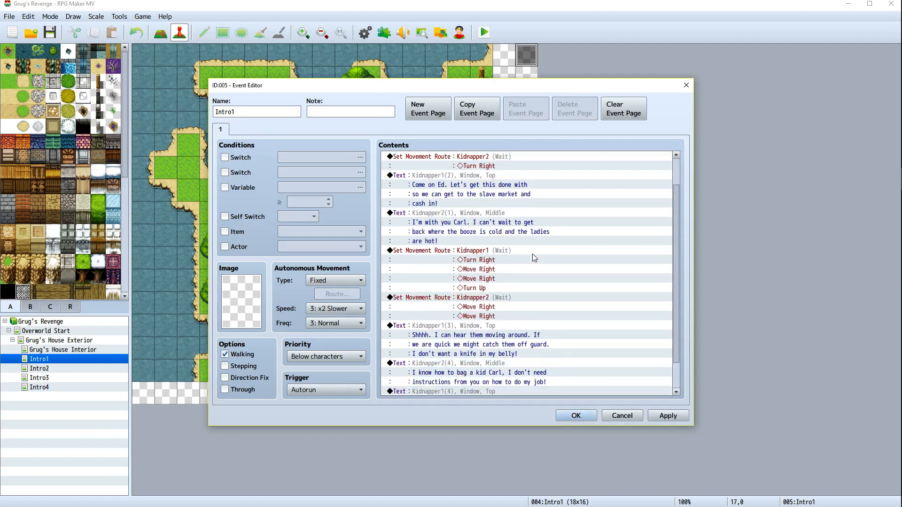
pyautogui.scroll(-1, 533, 258)
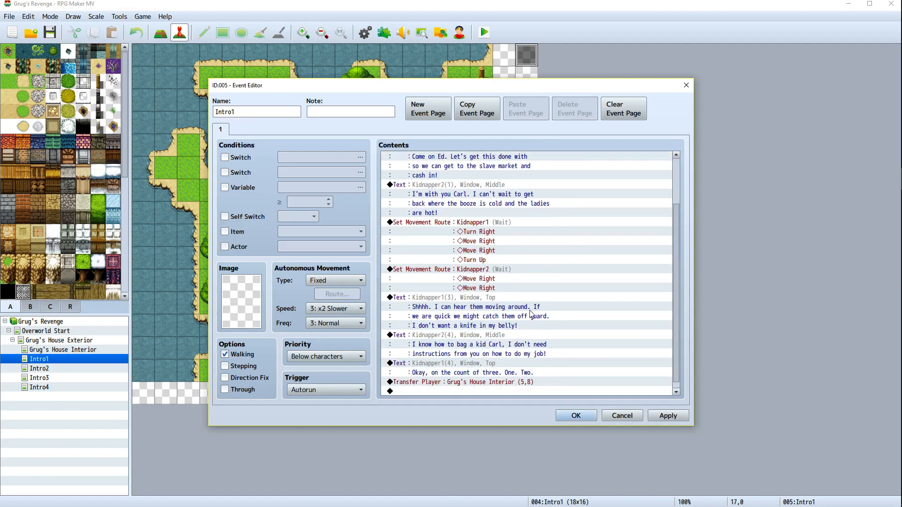
pyautogui.scroll(3, 529, 311)
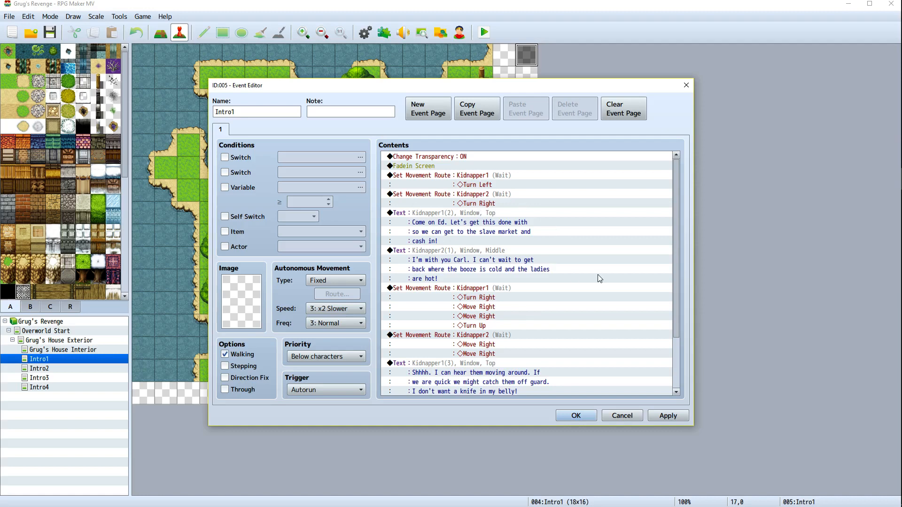
pyautogui.scroll(-2, 537, 282)
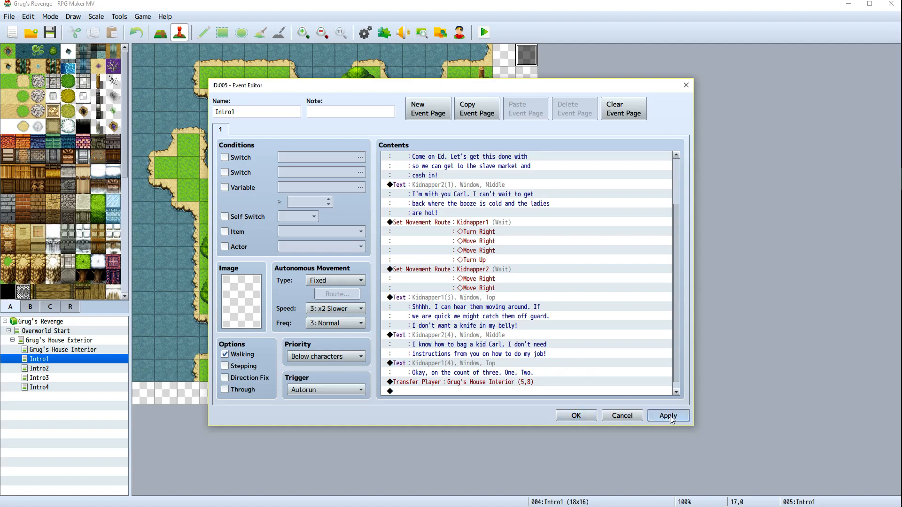
pyautogui.click(575, 416)
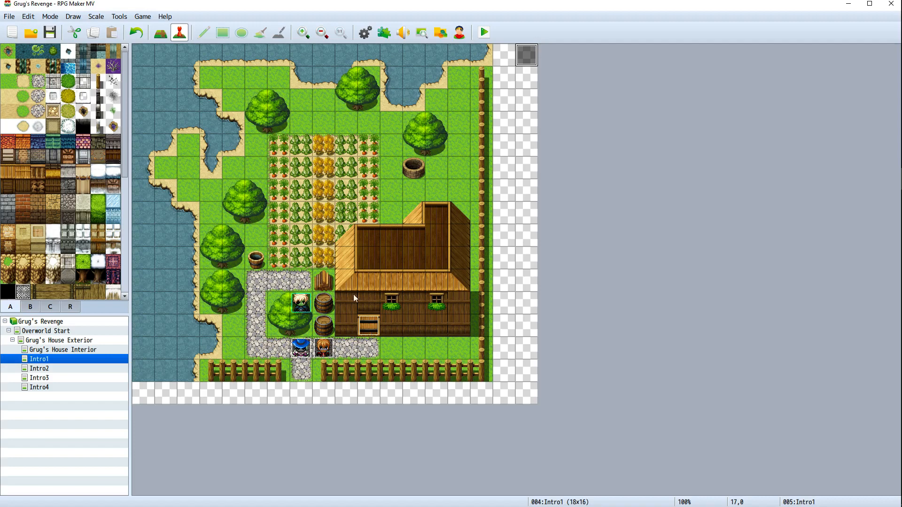
# Switch again between the house exterior, house interior and Intro1 maps to review them
pyautogui.click(62, 342)
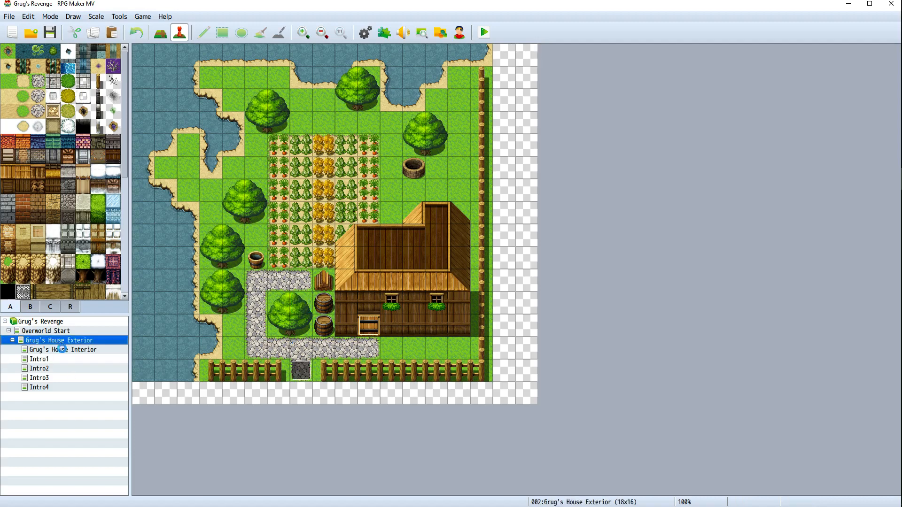
pyautogui.click(63, 347)
pyautogui.click(63, 341)
pyautogui.click(93, 350)
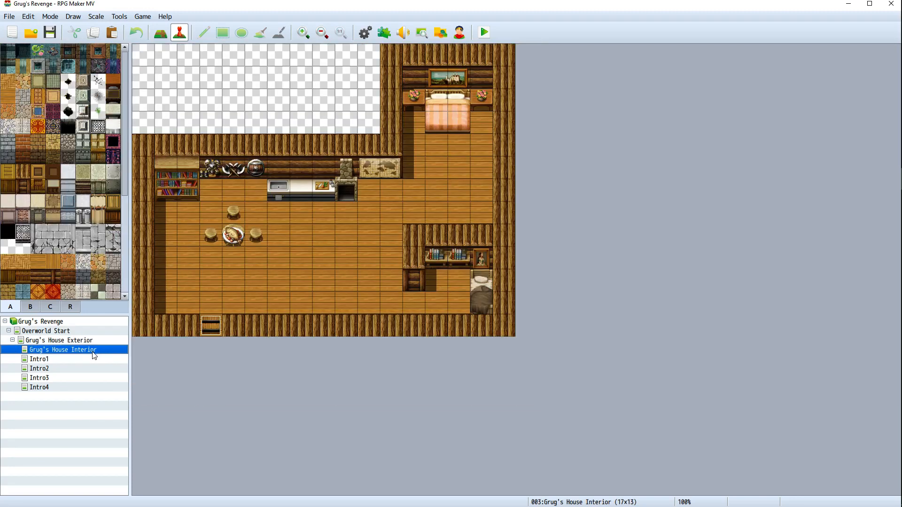
pyautogui.click(88, 343)
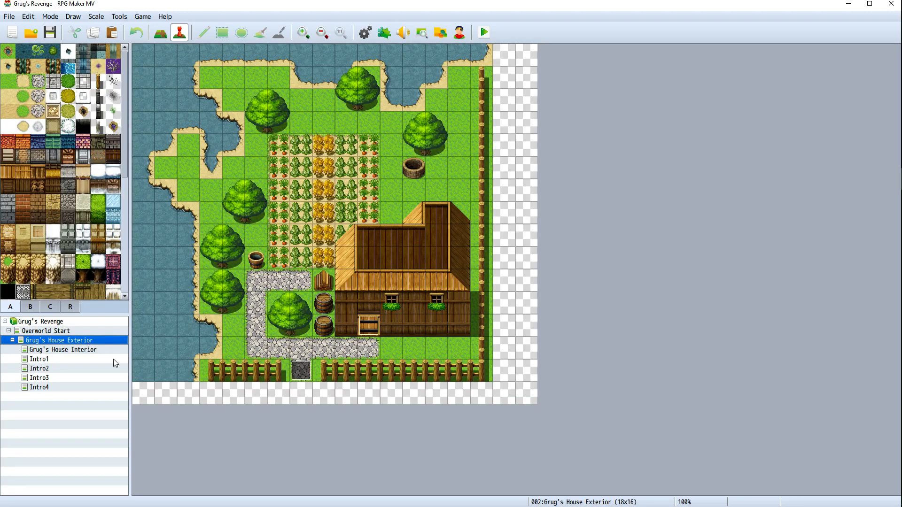
pyautogui.click(67, 359)
pyautogui.click(66, 350)
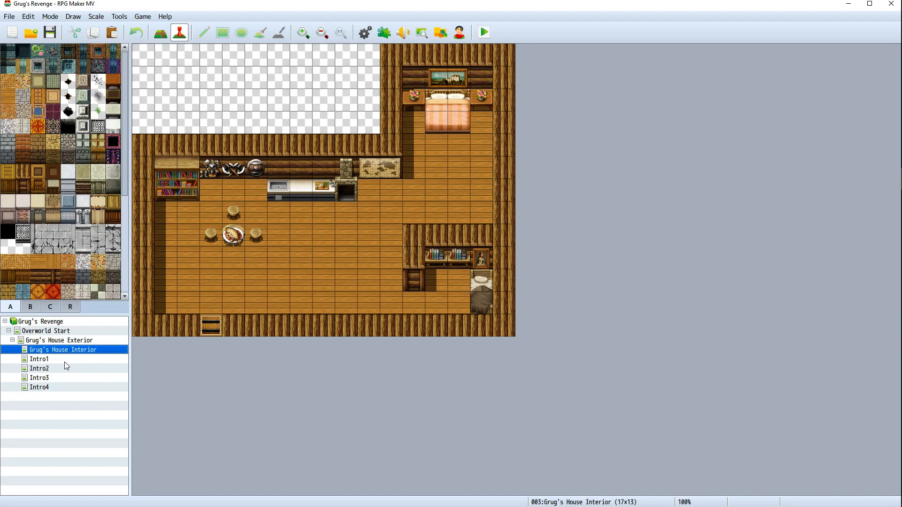
pyautogui.click(64, 361)
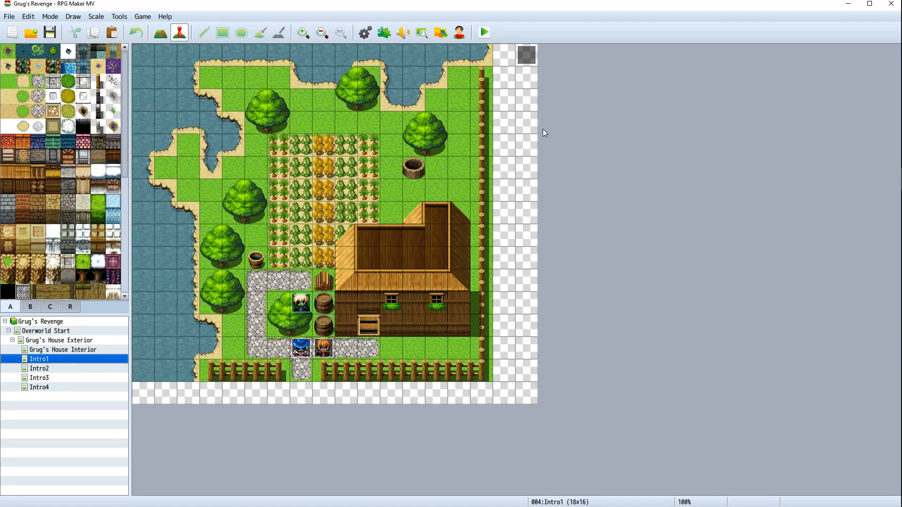
# Reopen the Intro1 event and delete its Transfer Player command to Grug's House Interior
pyautogui.rightClick(532, 57)
pyautogui.click(537, 63)
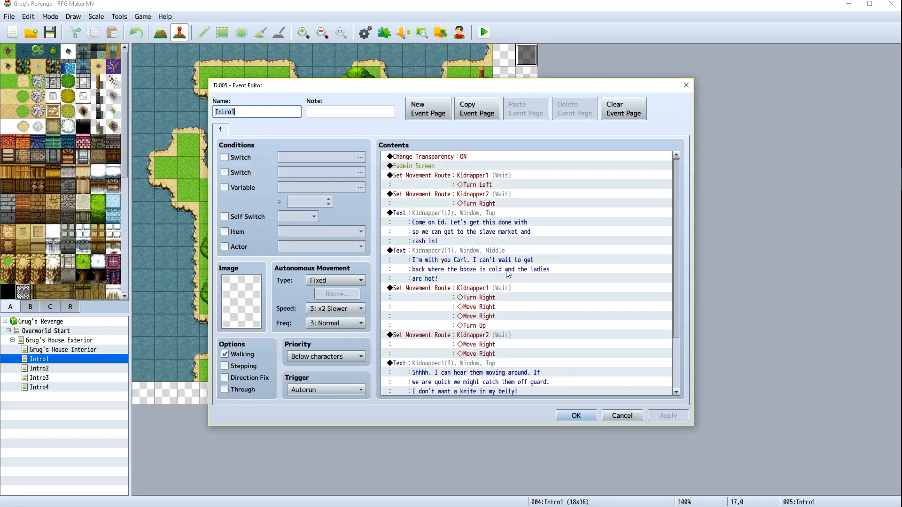
pyautogui.scroll(-2, 534, 300)
pyautogui.click(469, 383)
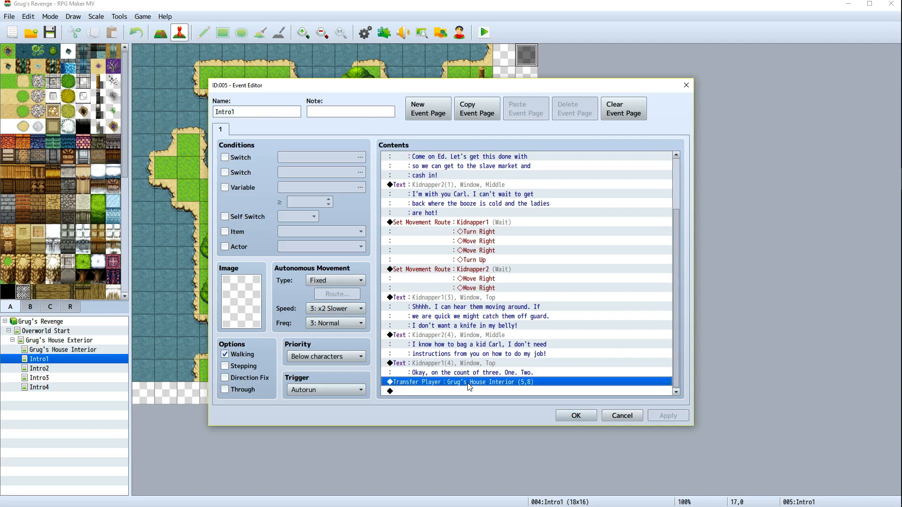
pyautogui.rightClick(508, 385)
pyautogui.click(547, 448)
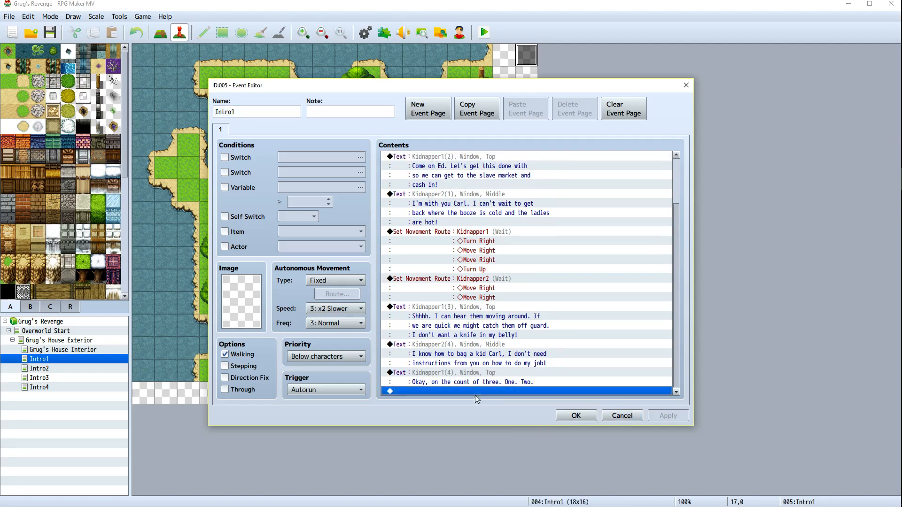
# Append a Transfer Player command to the end of the Intro1 event, targeting the Intro2 map at tile (5,8)
pyautogui.rightClick(474, 391)
pyautogui.click(489, 395)
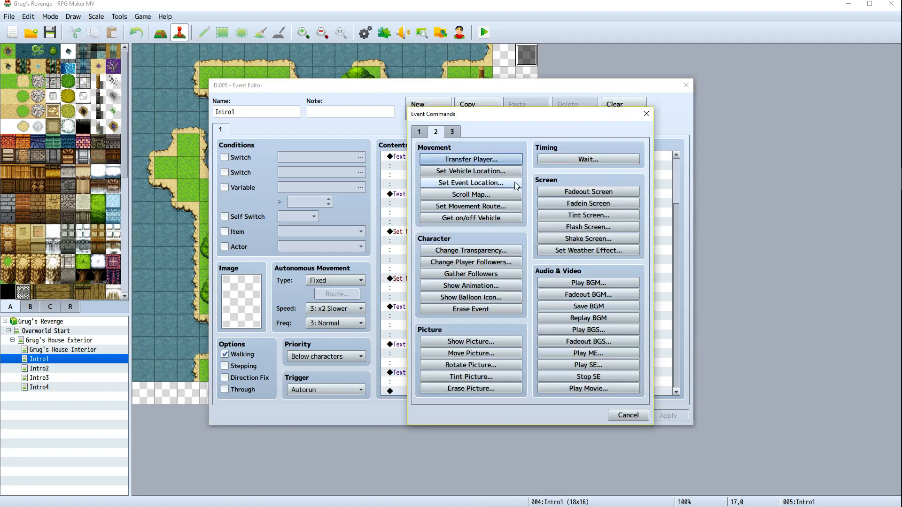
pyautogui.click(467, 159)
pyautogui.click(566, 232)
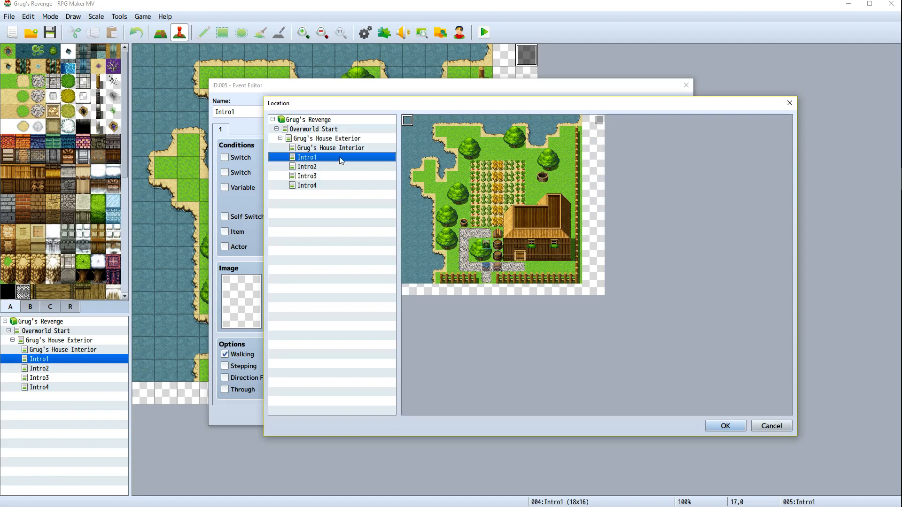
pyautogui.click(326, 167)
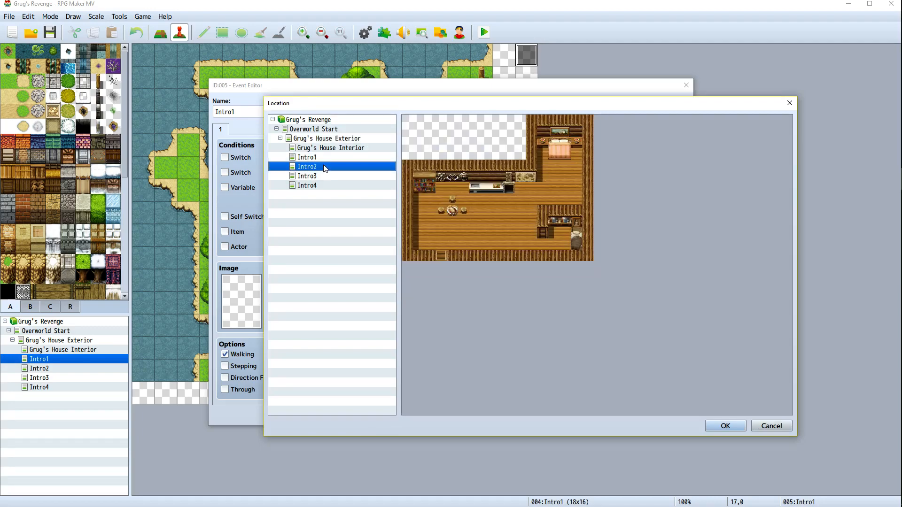
pyautogui.click(463, 210)
pyautogui.click(725, 426)
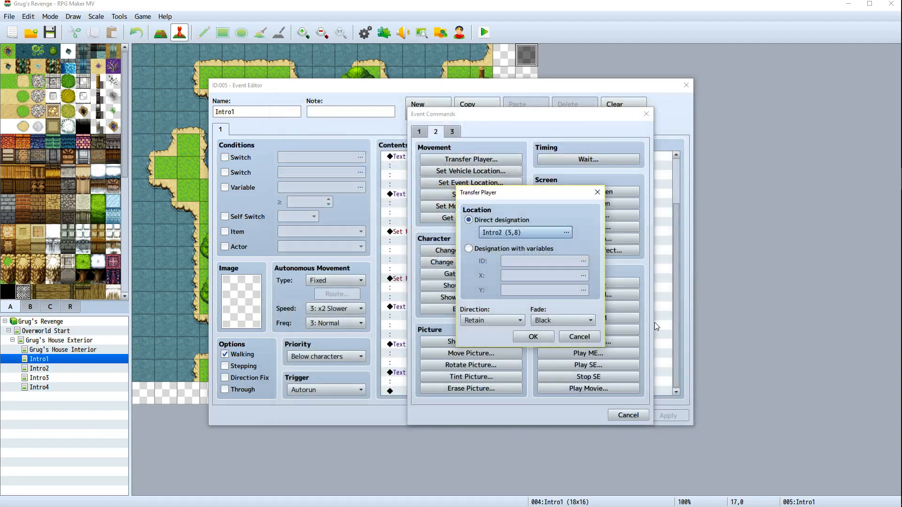
# Set the transfer's fade to None, confirm the command and close the event editor with OK
pyautogui.click(560, 320)
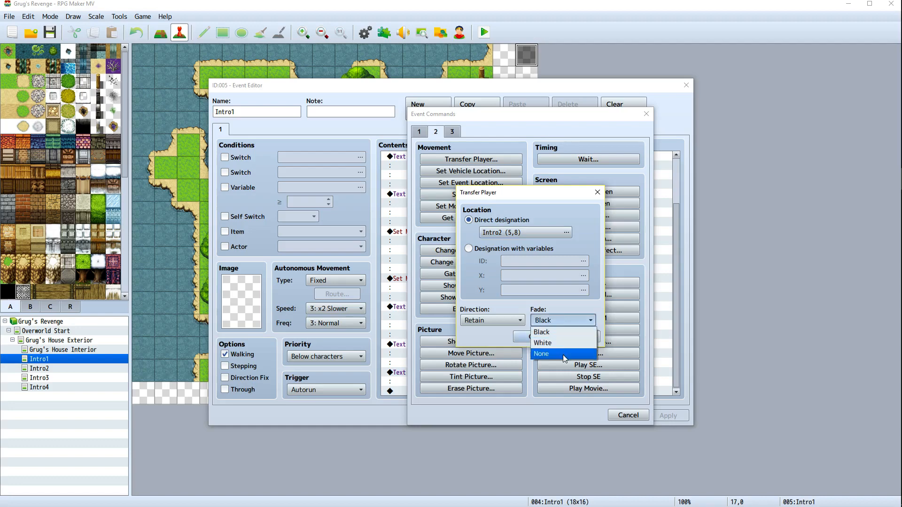
pyautogui.click(562, 354)
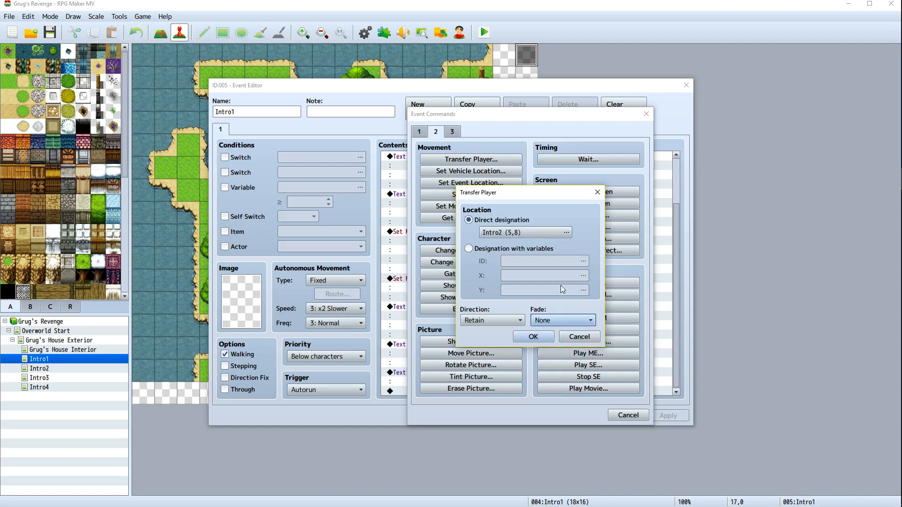
pyautogui.click(532, 337)
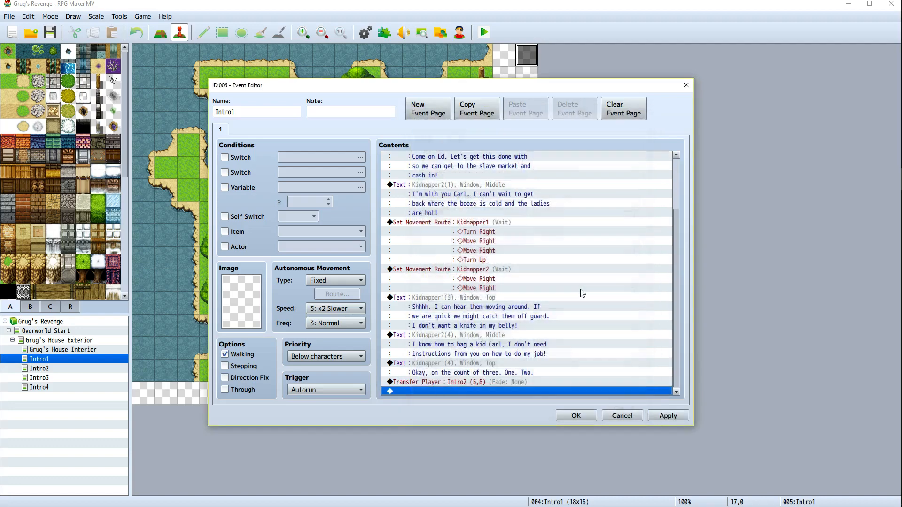
pyautogui.click(576, 415)
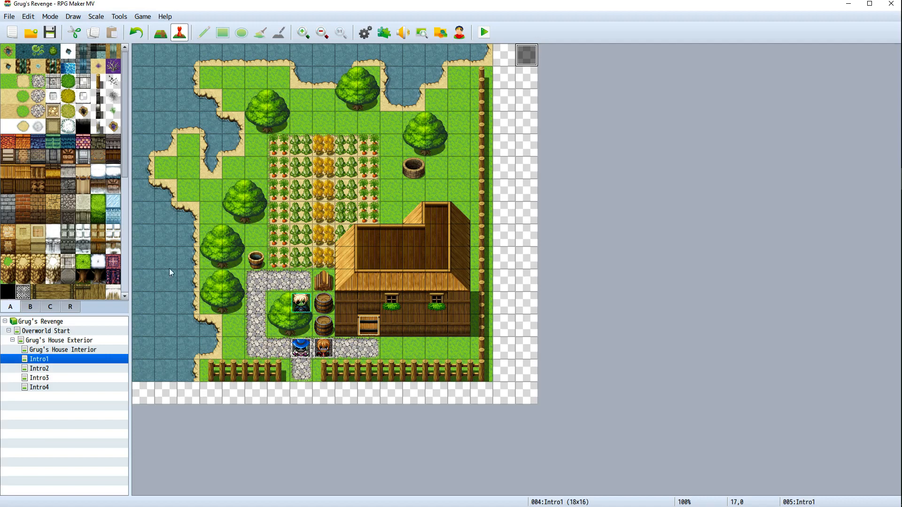
# Enable autoplay BGM in the Intro1 map properties and choose the Dungeon1 track, previewing it before confirming
pyautogui.rightClick(52, 359)
pyautogui.click(96, 365)
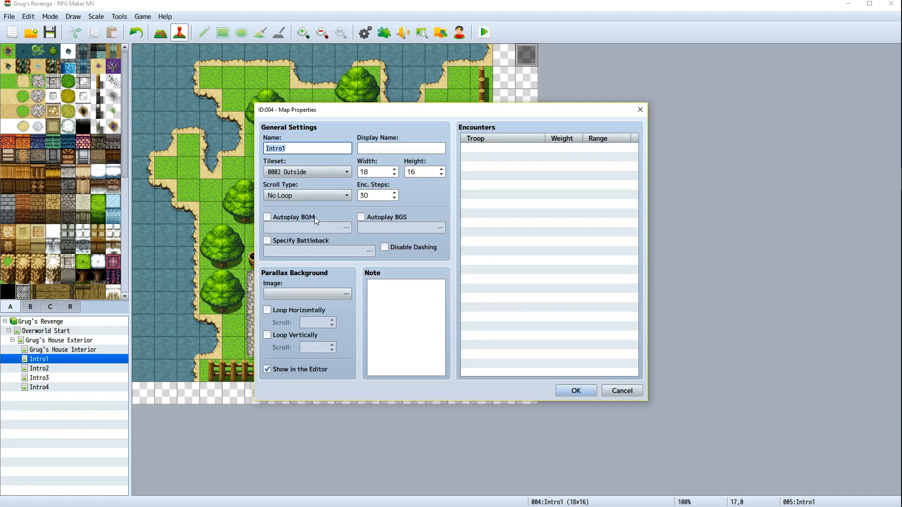
pyautogui.click(266, 217)
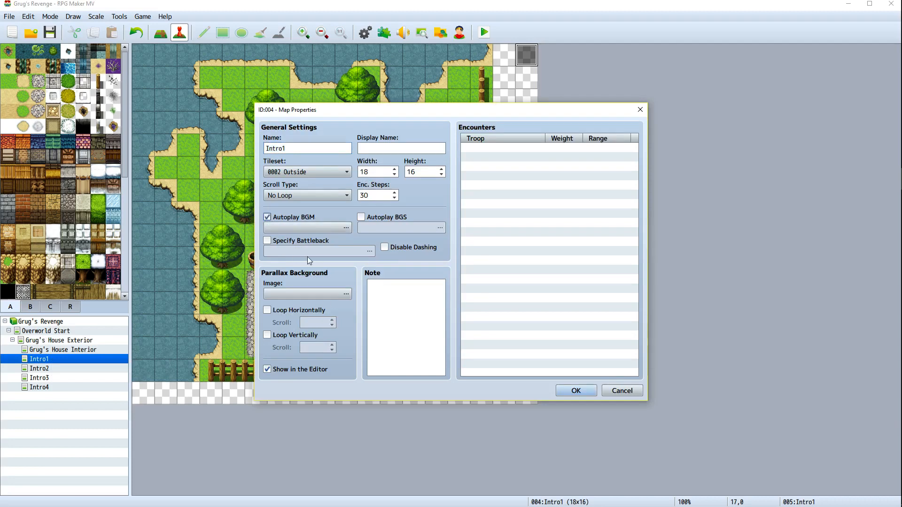
pyautogui.click(319, 224)
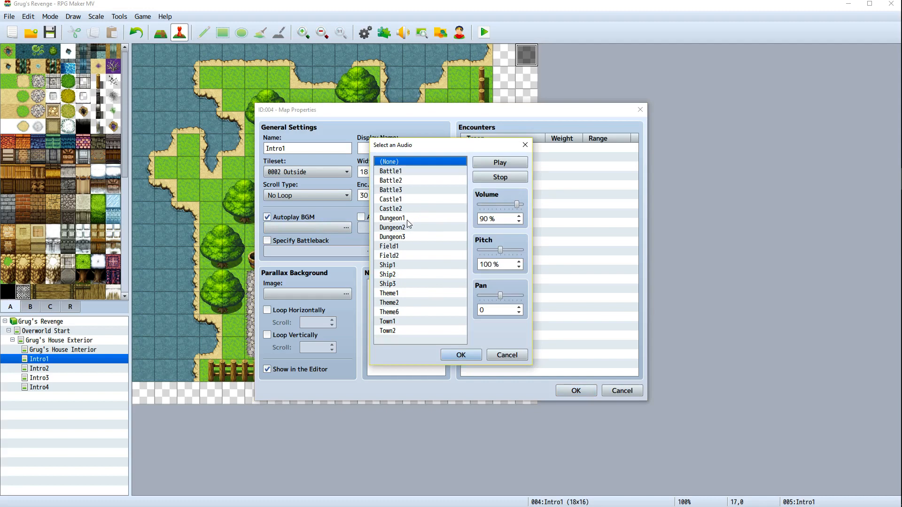
pyautogui.click(407, 219)
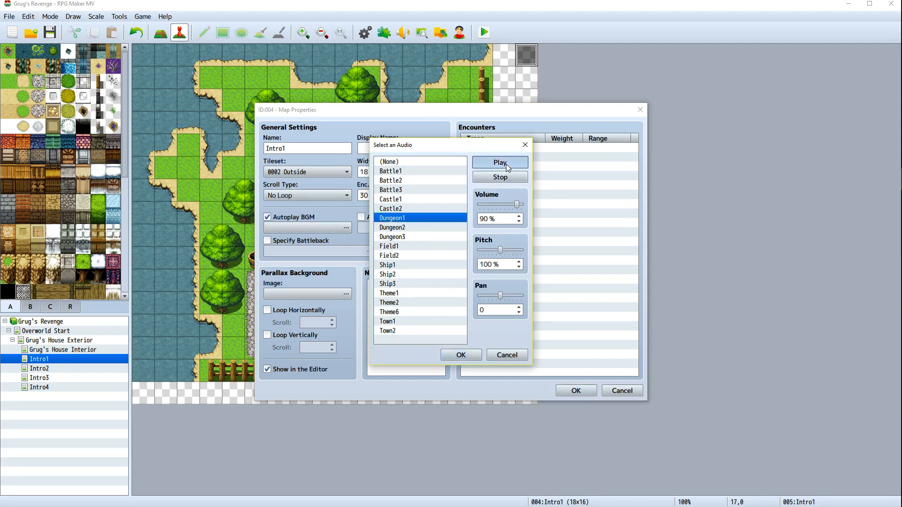
pyautogui.click(506, 167)
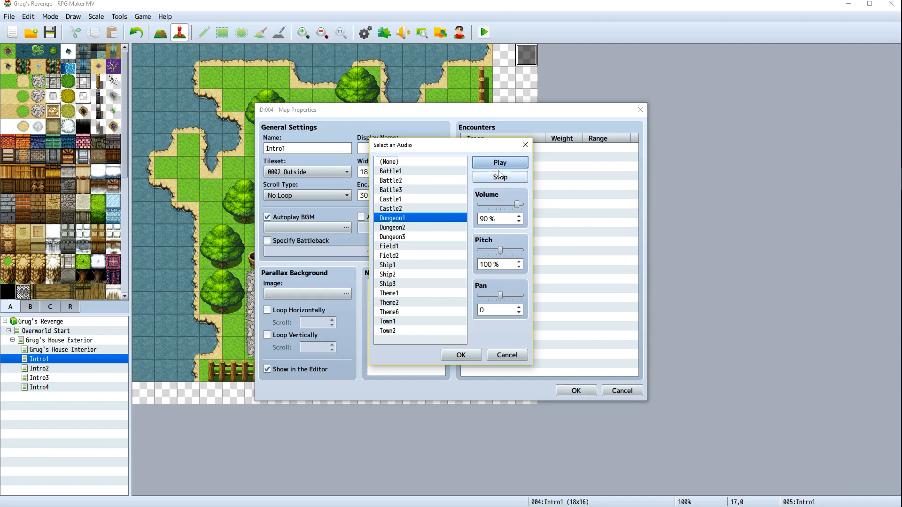
pyautogui.click(408, 222)
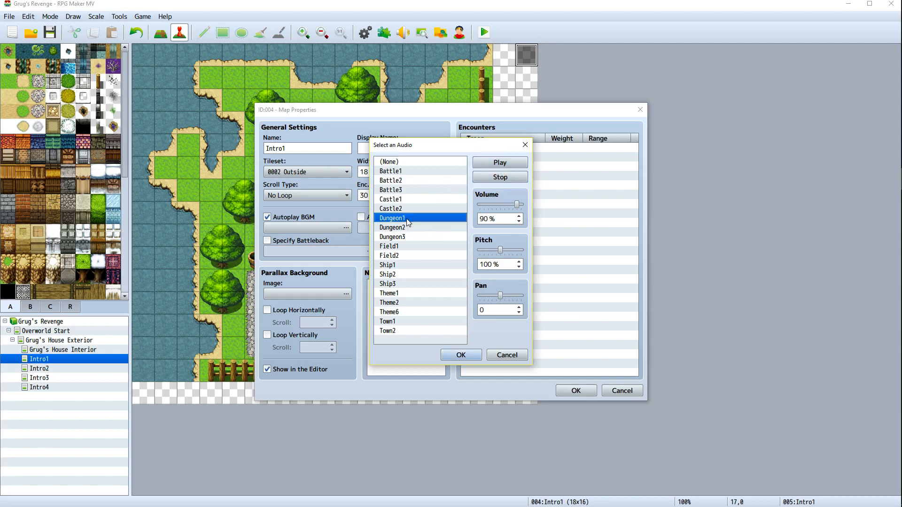
pyautogui.click(500, 177)
pyautogui.click(461, 355)
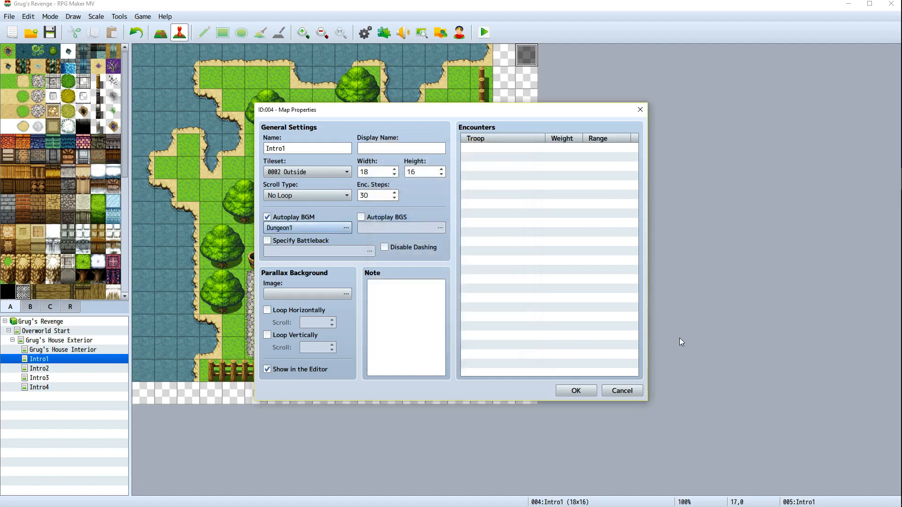
pyautogui.click(583, 393)
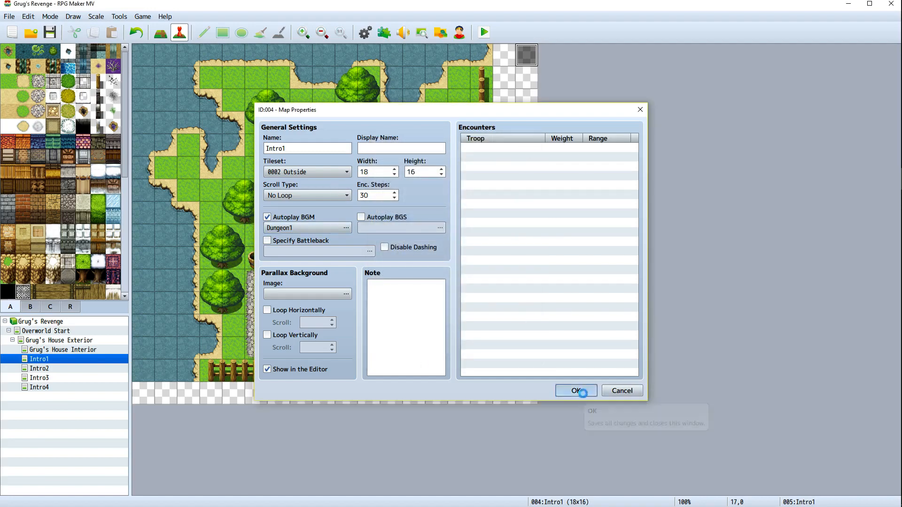
# Start a playtest, saving the changes to the game
pyautogui.click(484, 32)
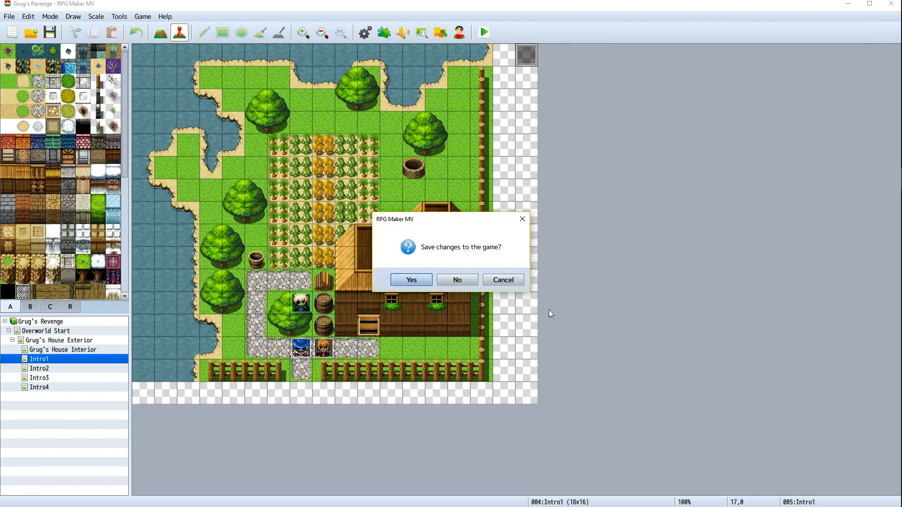
pyautogui.click(413, 279)
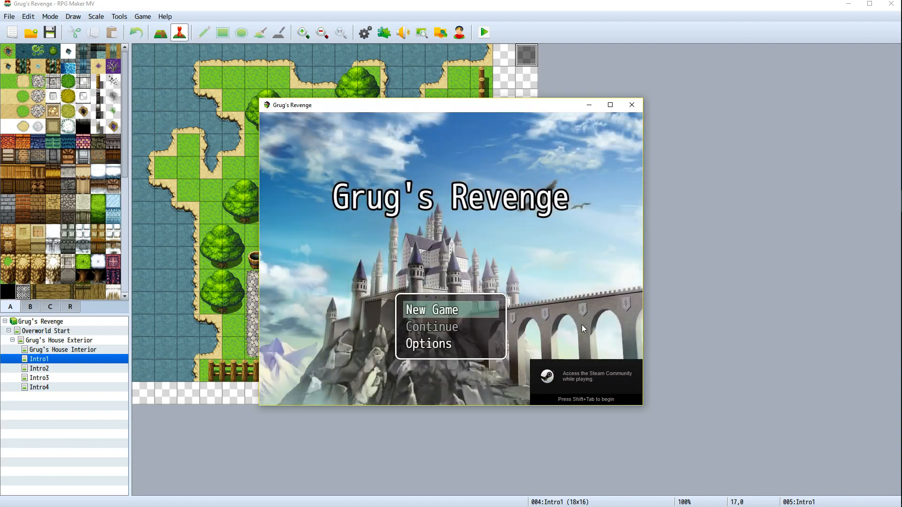
# Open the title screen's Options menu and look through the volume settings before leaving it
pyautogui.press('Down')
pyautogui.press('Down')
pyautogui.press('Return')
pyautogui.press('Down')
pyautogui.press('Down')
pyautogui.press('Down')
pyautogui.press('Down')
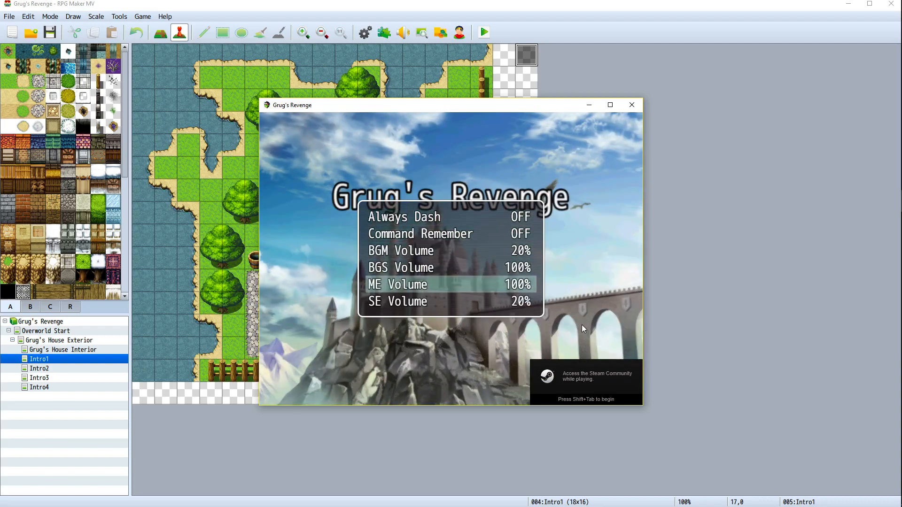
pyautogui.press('Up')
pyautogui.press('Up')
pyautogui.press('Up')
pyautogui.press('Escape')
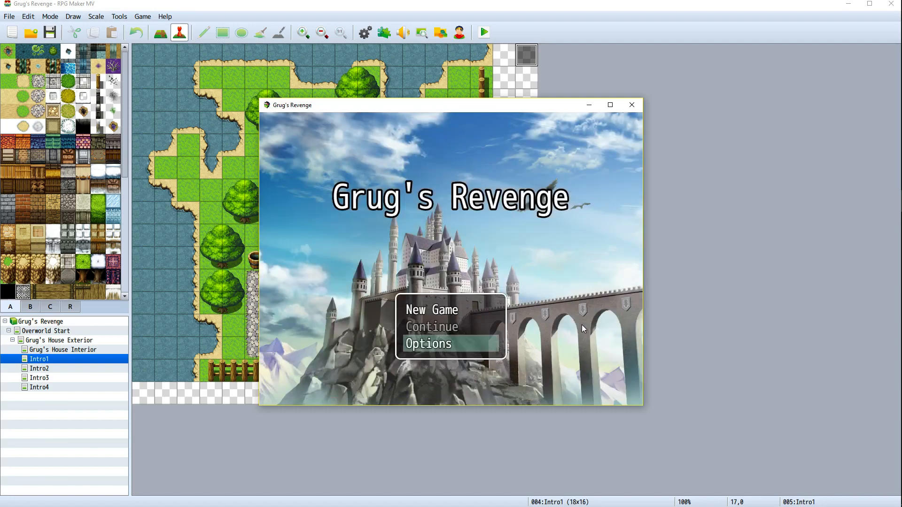
# Start a New Game and advance through the intro cutscene's dialogue up to the map transfer
pyautogui.press('Down')
pyautogui.press('Return')
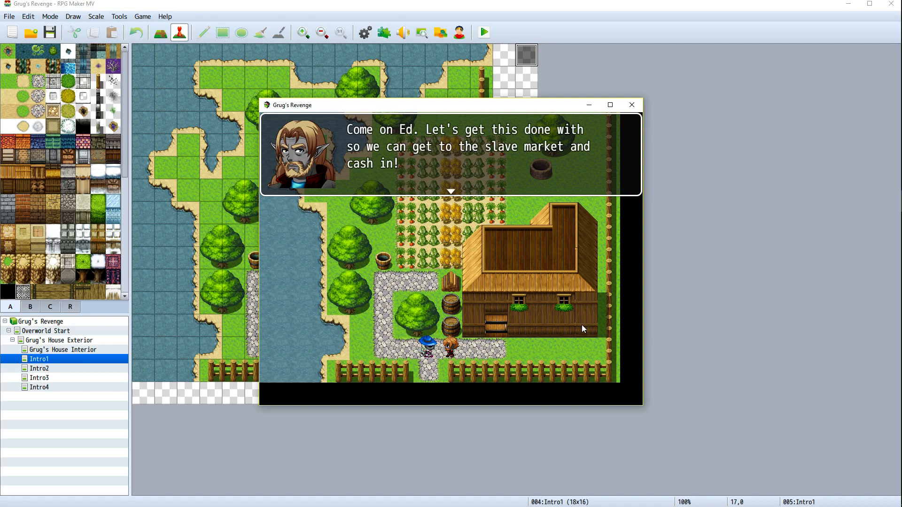
pyautogui.press('Return')
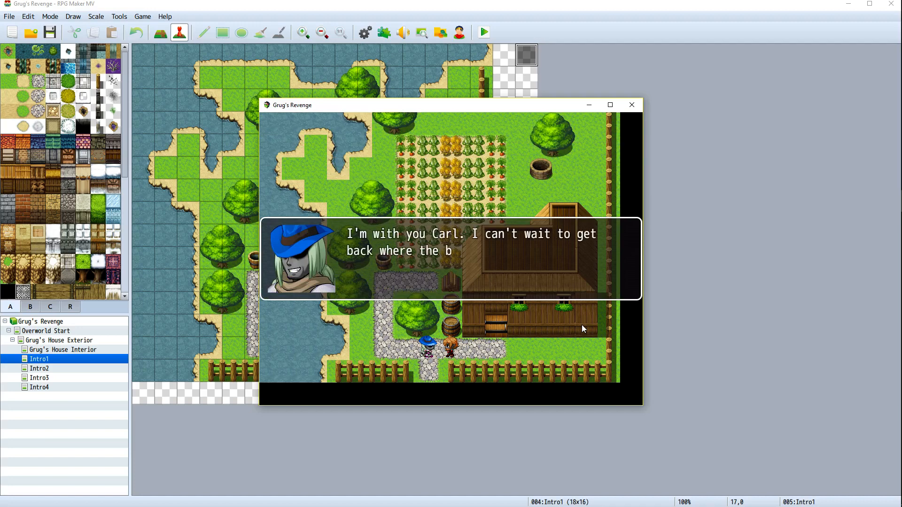
pyautogui.press('Return')
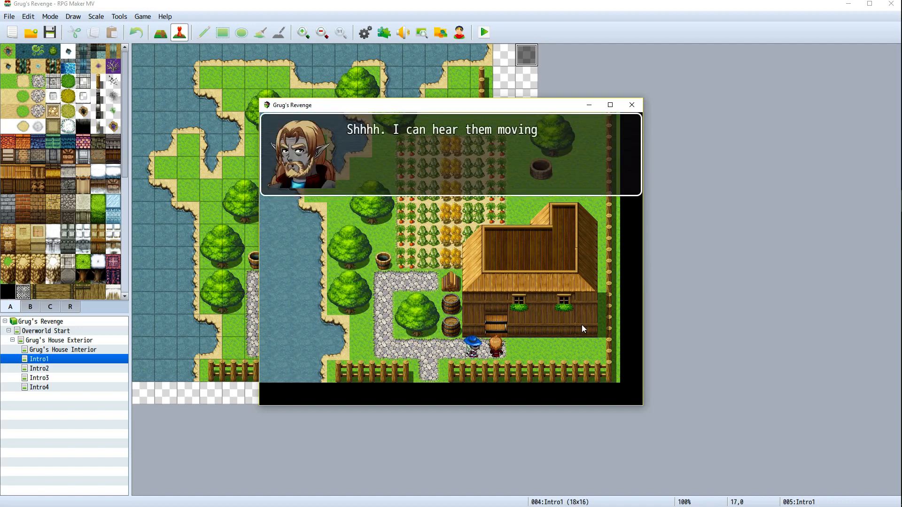
pyautogui.press('Return')
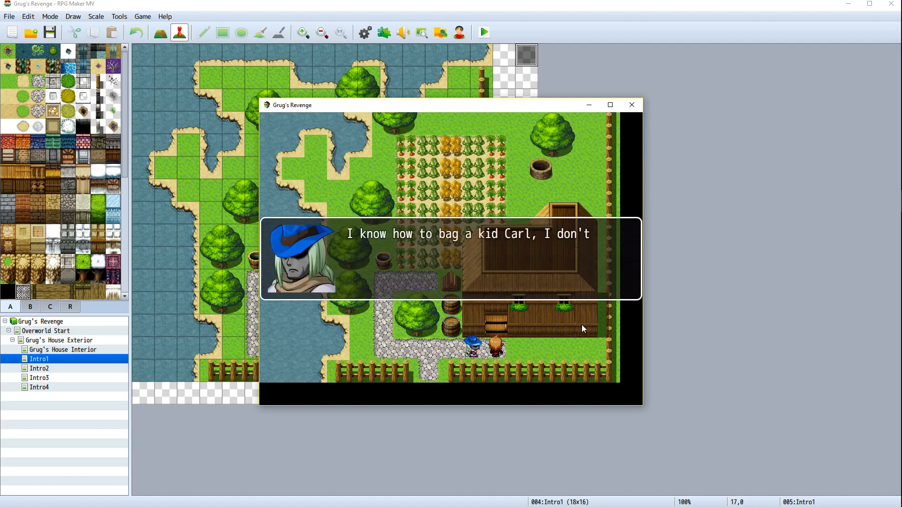
pyautogui.press('Return')
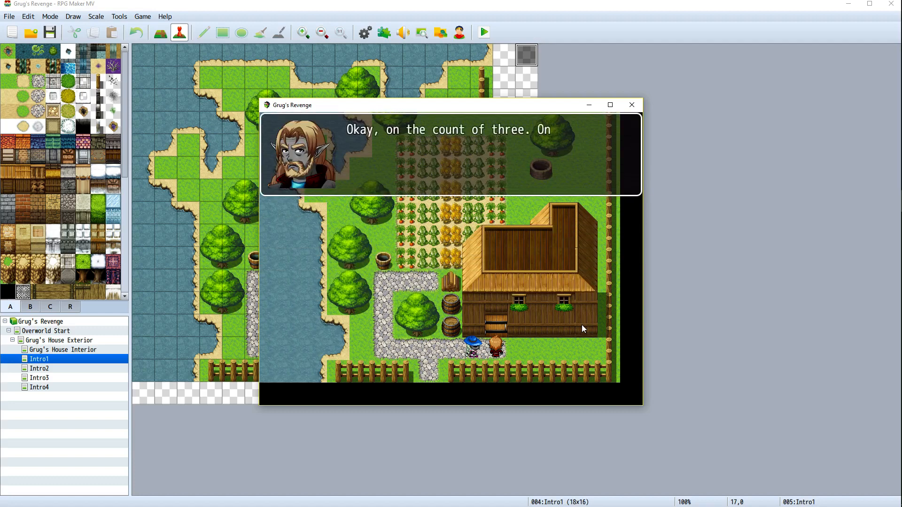
pyautogui.press('Return')
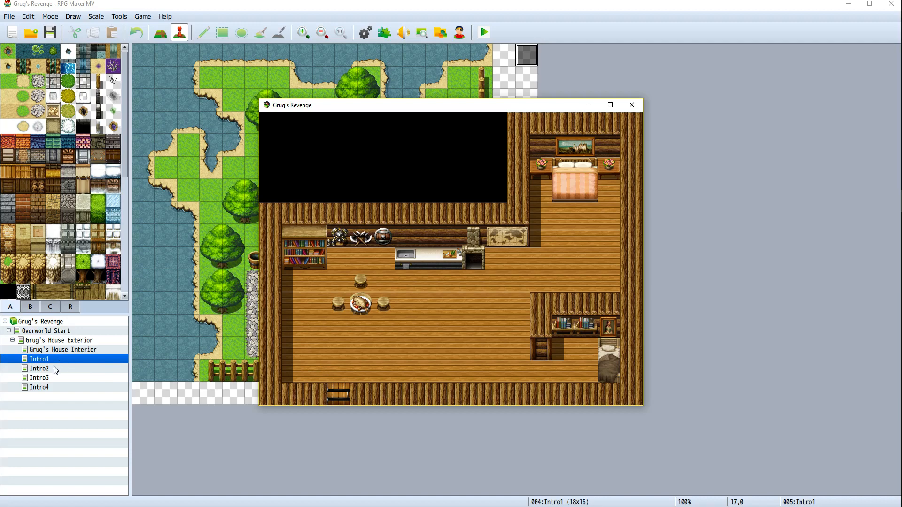
# Move the player around the Intro2 house interior, then close the game window
pyautogui.click(457, 351)
pyautogui.click(459, 311)
pyautogui.click(377, 343)
pyautogui.click(459, 319)
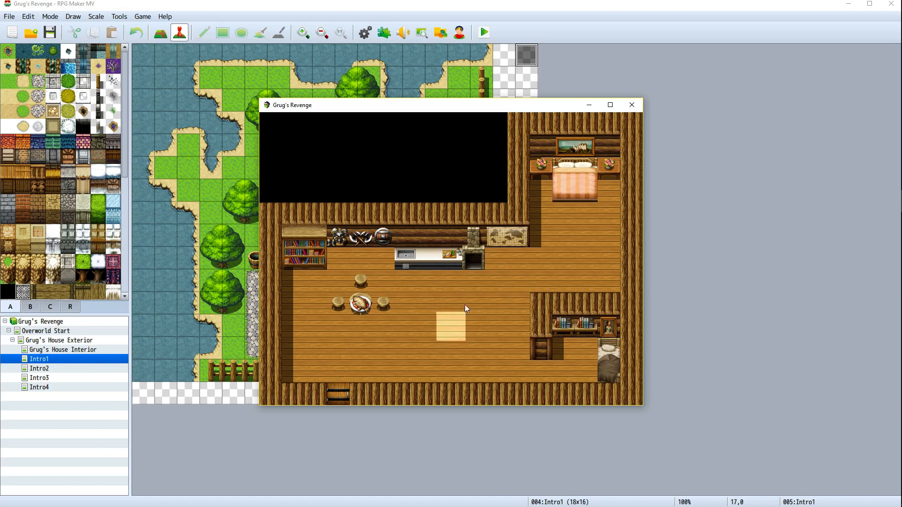
pyautogui.click(464, 341)
pyautogui.click(433, 327)
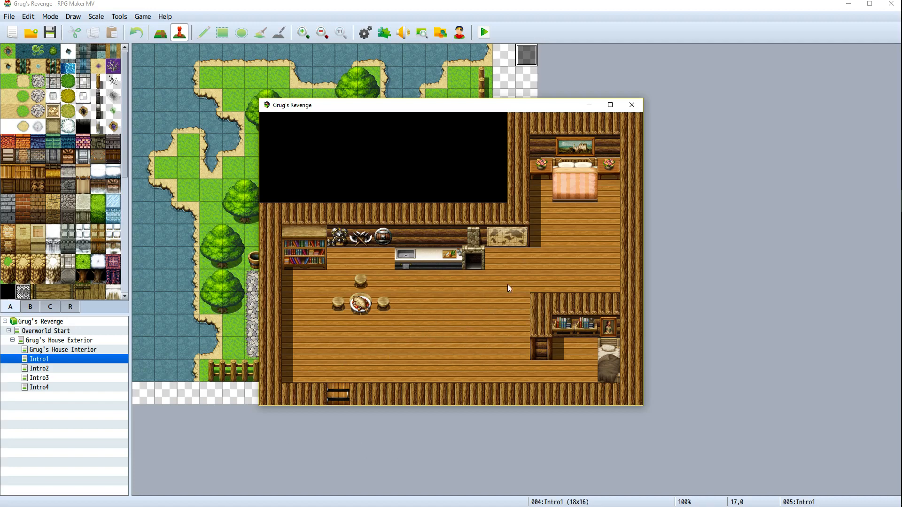
pyautogui.click(632, 105)
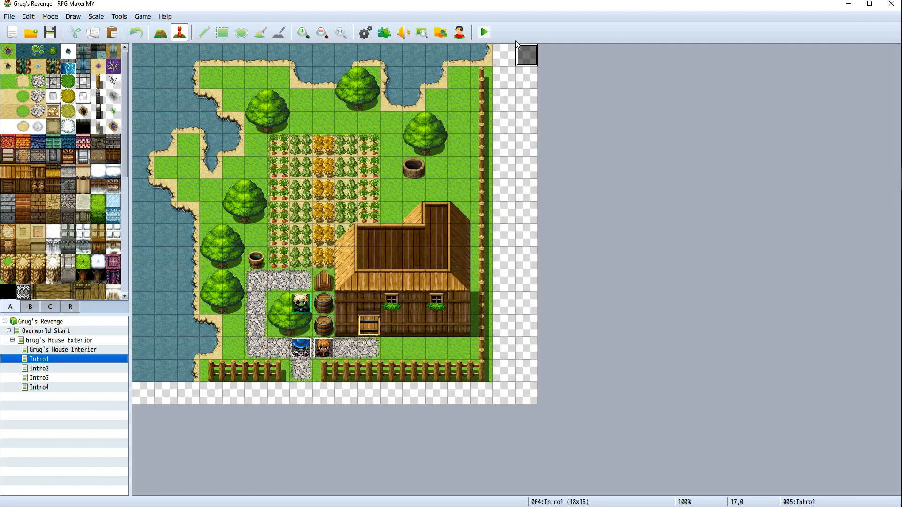
# Run the playtest again and click through the intro dialogue until the player lands in the Intro2 interior
pyautogui.click(484, 32)
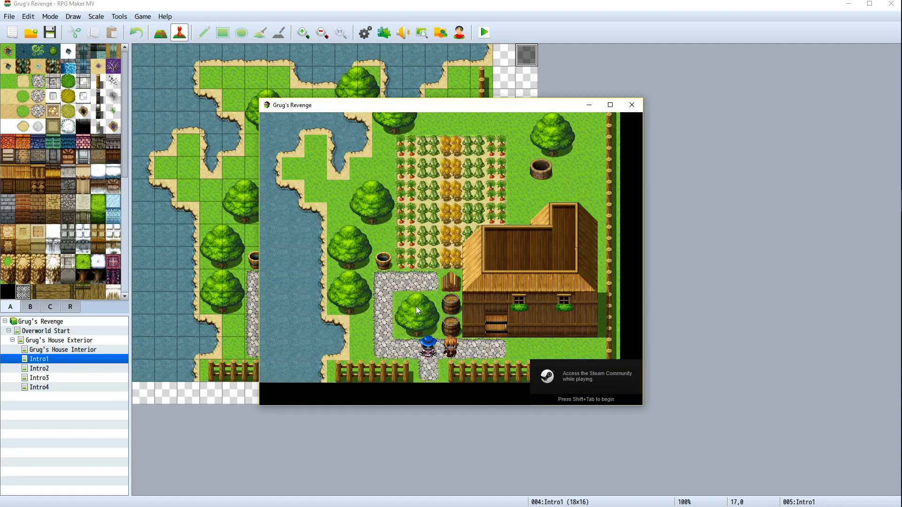
pyautogui.click(387, 309)
pyautogui.click(388, 258)
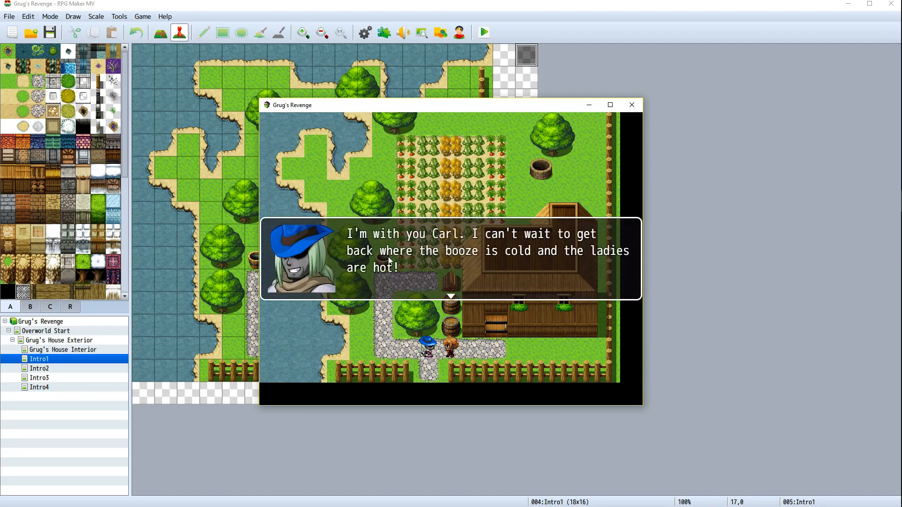
pyautogui.click(411, 196)
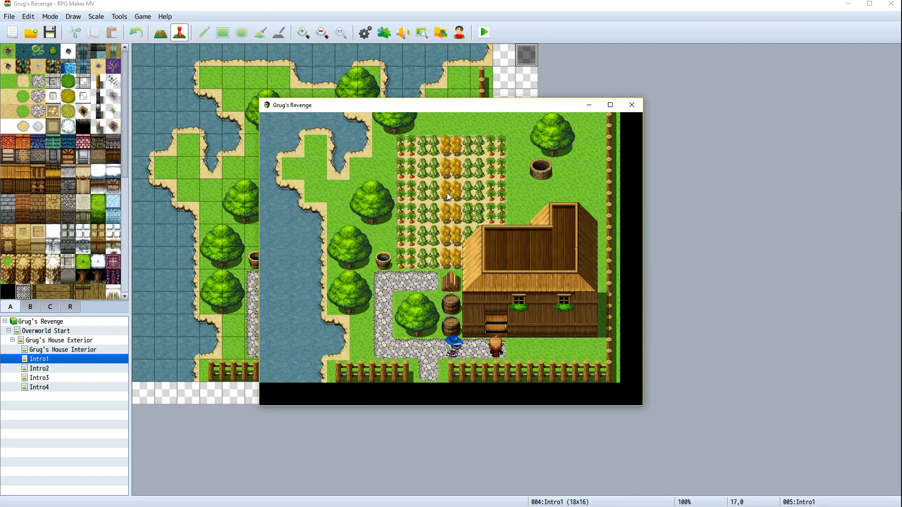
pyautogui.click(420, 239)
pyautogui.click(374, 296)
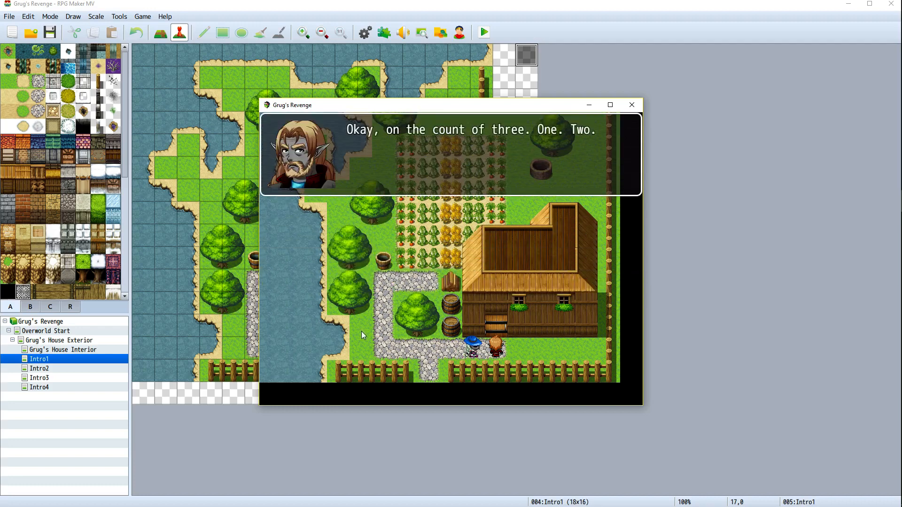
pyautogui.click(364, 327)
pyautogui.click(407, 324)
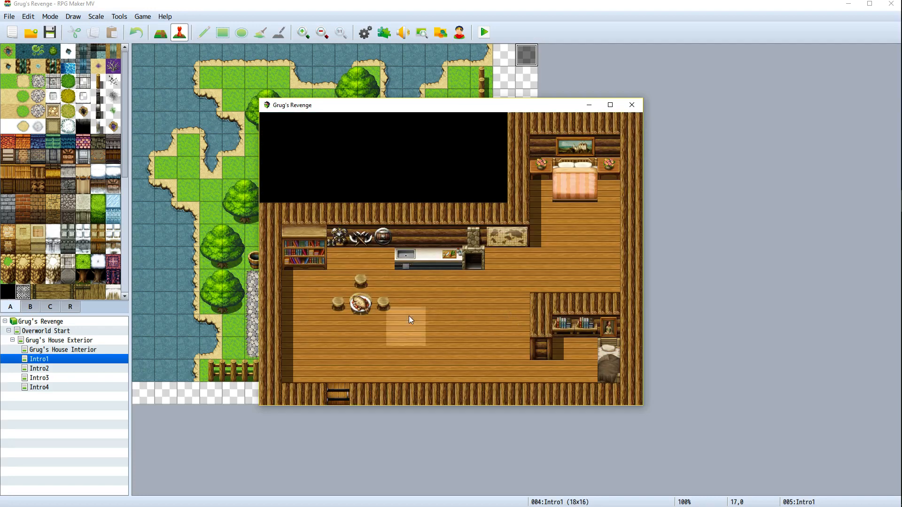
pyautogui.click(427, 305)
pyautogui.click(474, 283)
pyautogui.click(496, 348)
pyautogui.click(429, 346)
pyautogui.click(428, 324)
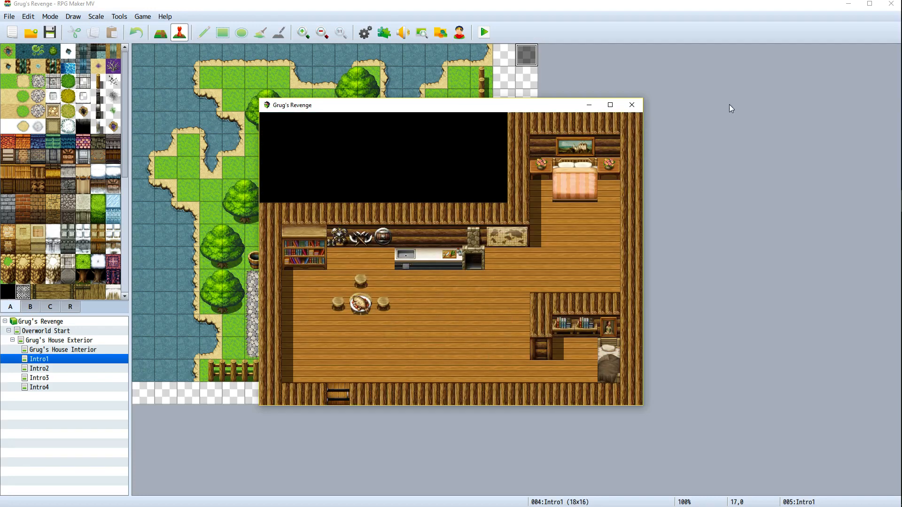
# Close the playtest window, select the Intro2 map and open the Character Generator
pyautogui.click(631, 105)
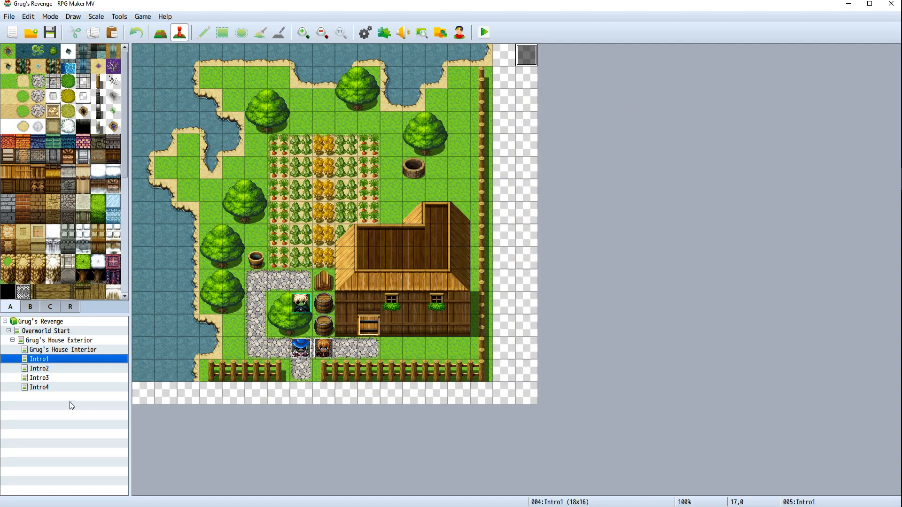
pyautogui.click(70, 369)
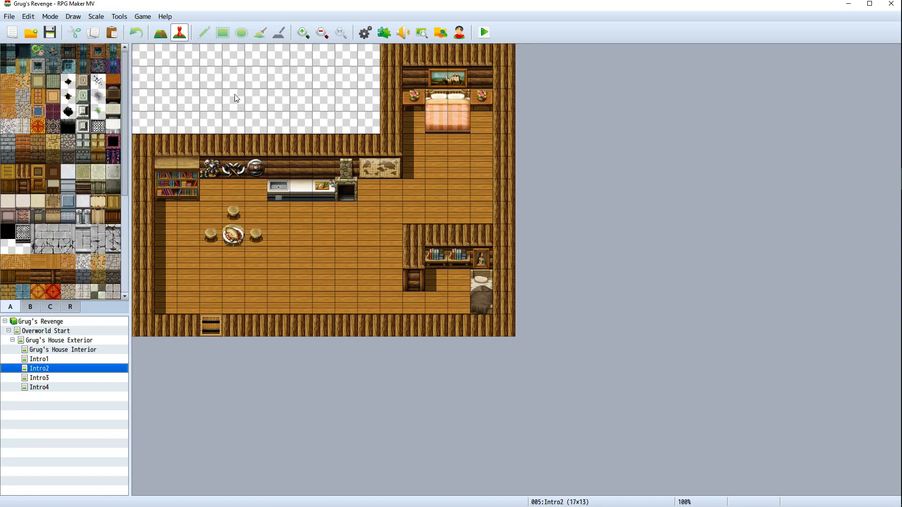
pyautogui.click(118, 18)
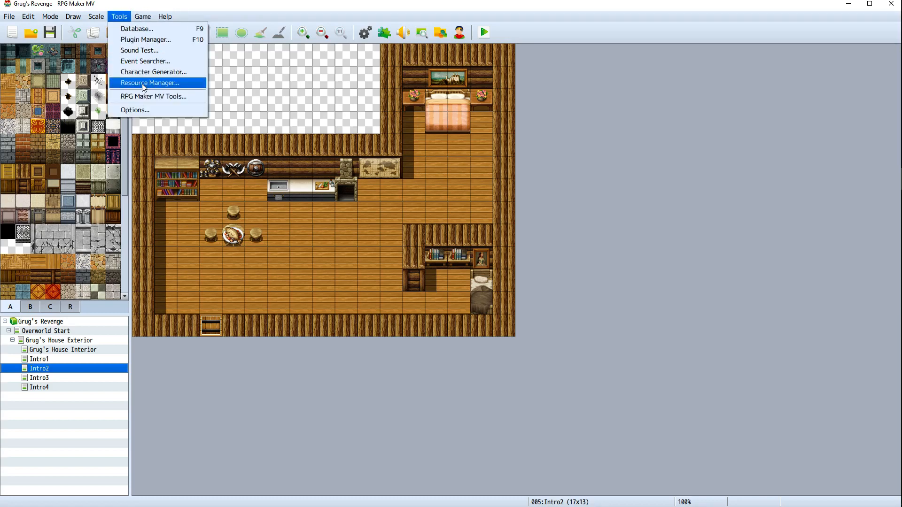
pyautogui.click(150, 72)
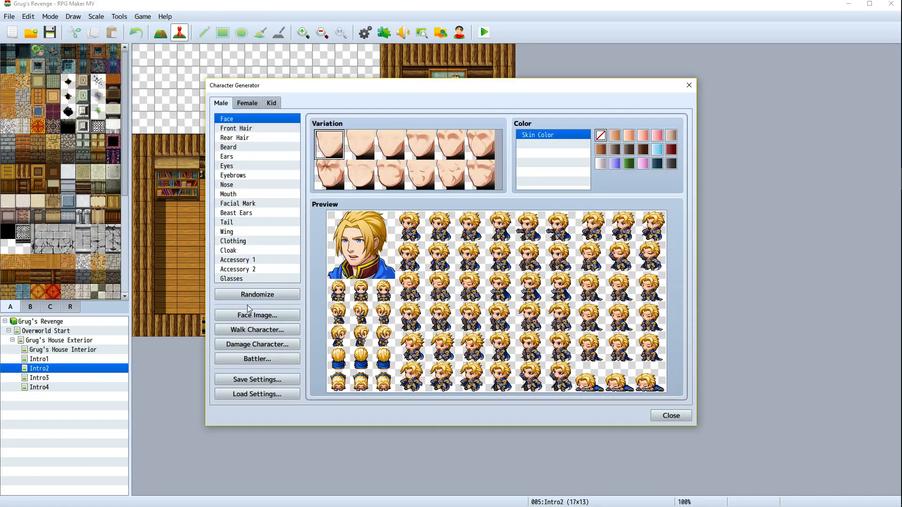
# Randomize a male character and remove its hat accessory
pyautogui.click(267, 296)
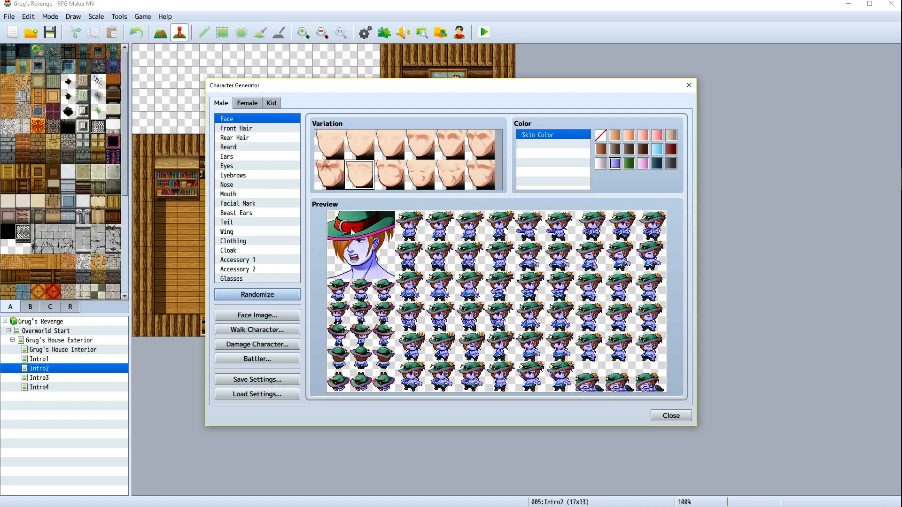
pyautogui.click(241, 269)
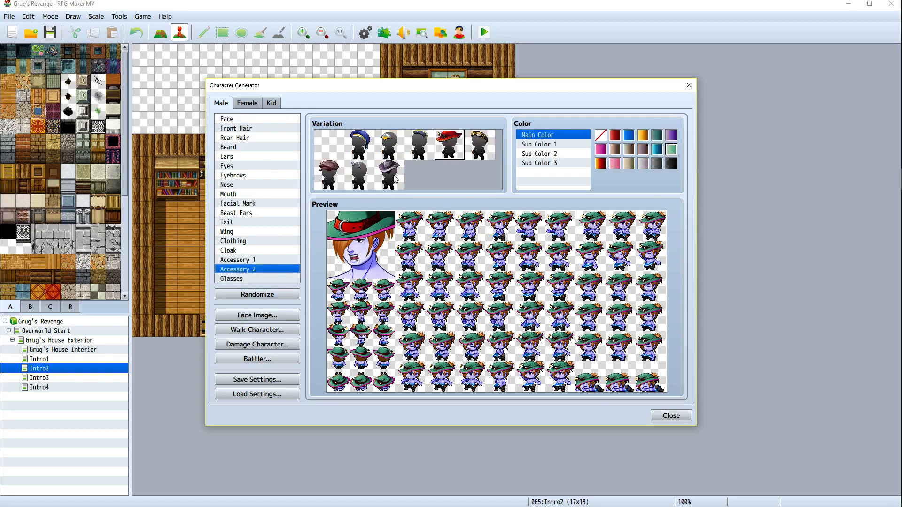
pyautogui.click(332, 140)
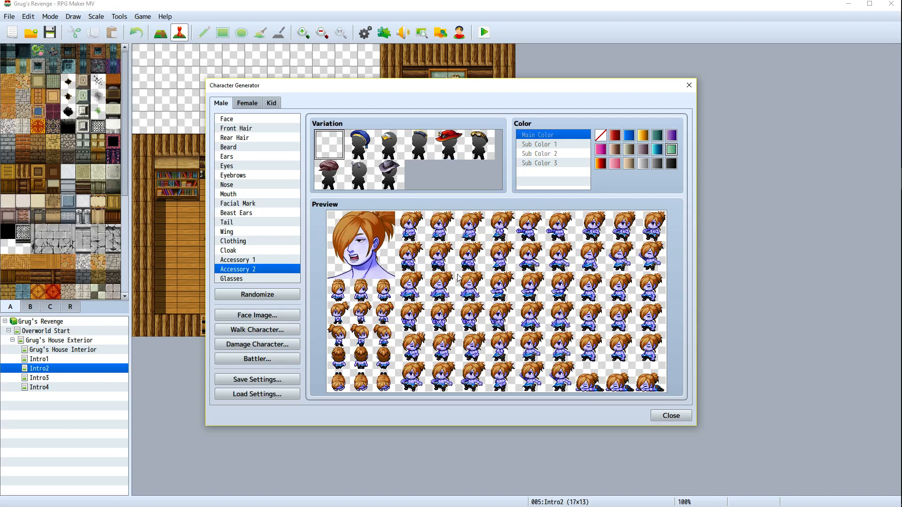
pyautogui.click(248, 261)
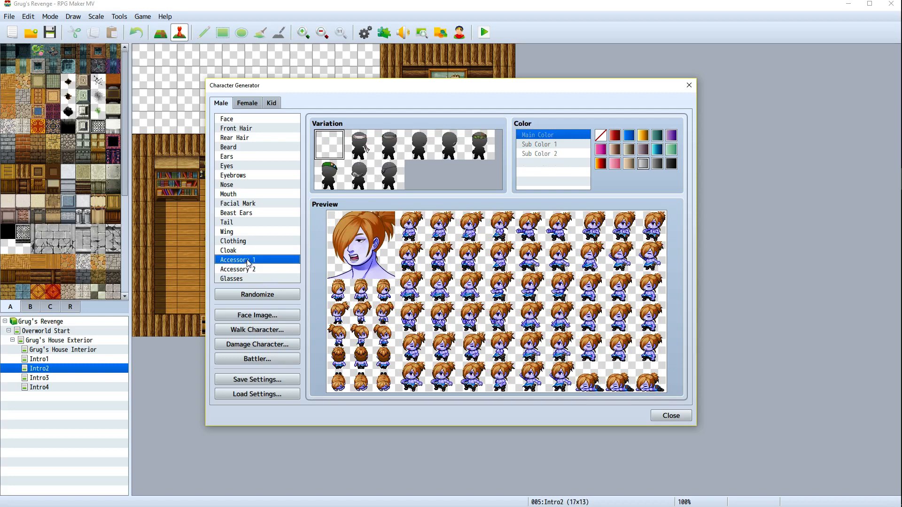
# Give the character's face a green skin colour
pyautogui.click(248, 119)
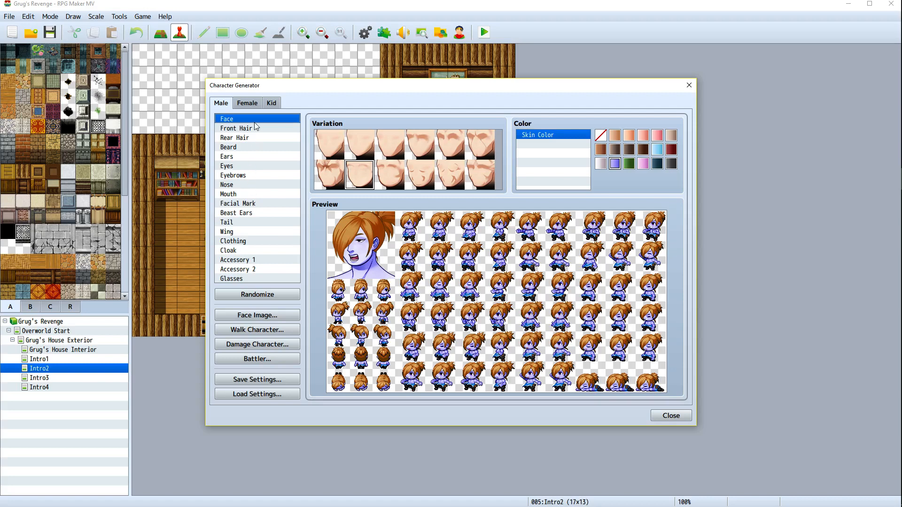
pyautogui.click(617, 139)
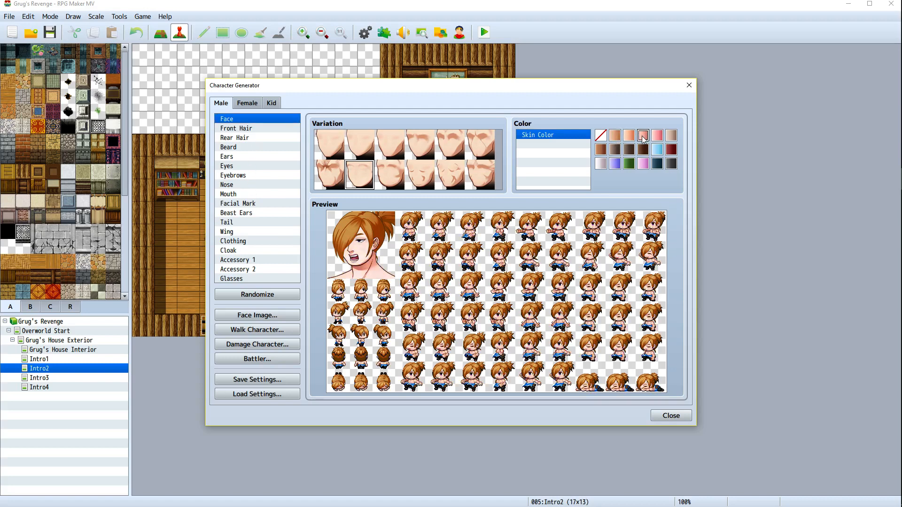
pyautogui.click(657, 150)
pyautogui.click(643, 164)
pyautogui.click(630, 164)
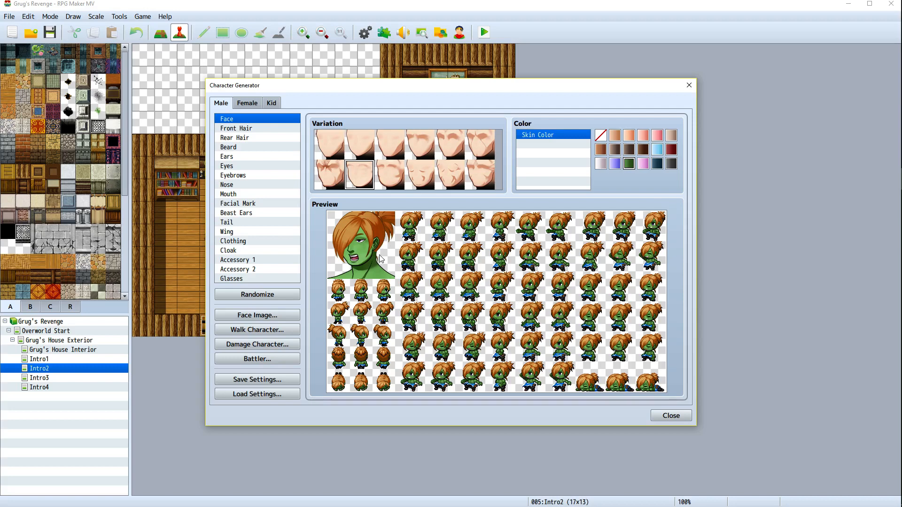
# Choose a longer rear hair style for the character
pyautogui.click(243, 140)
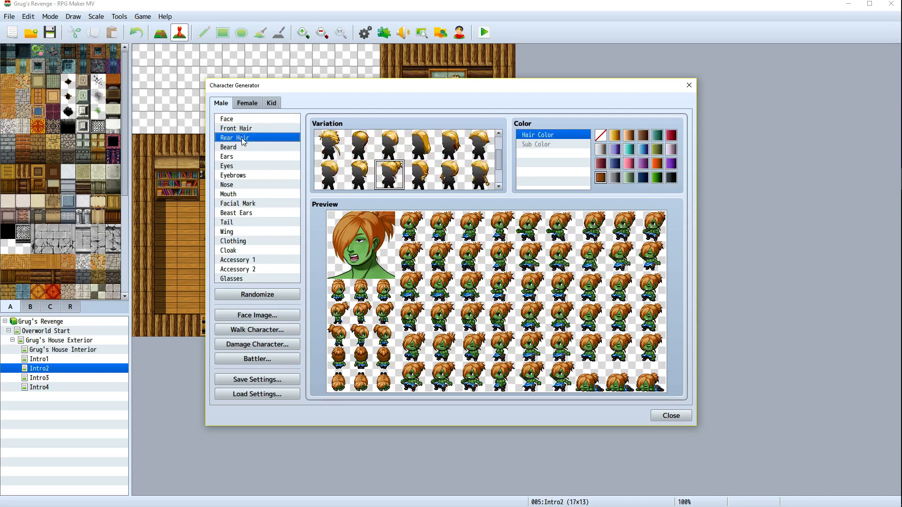
pyautogui.click(447, 176)
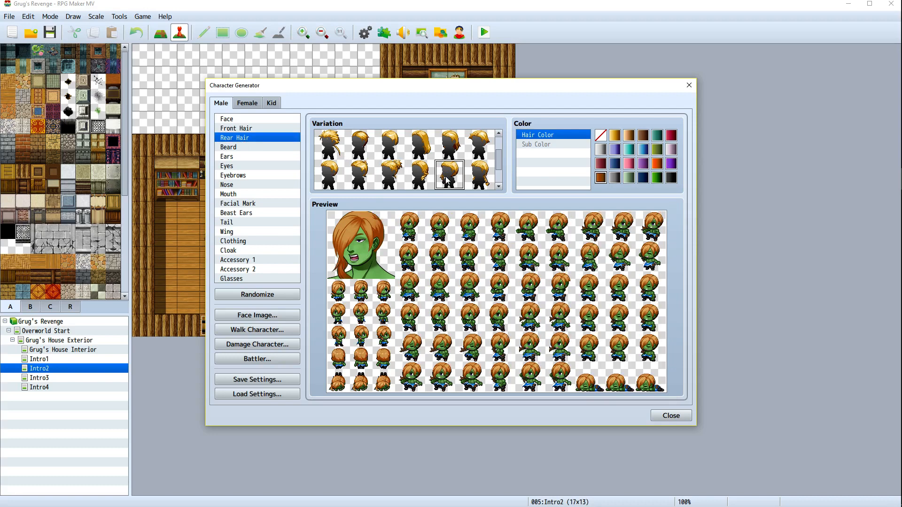
pyautogui.click(425, 180)
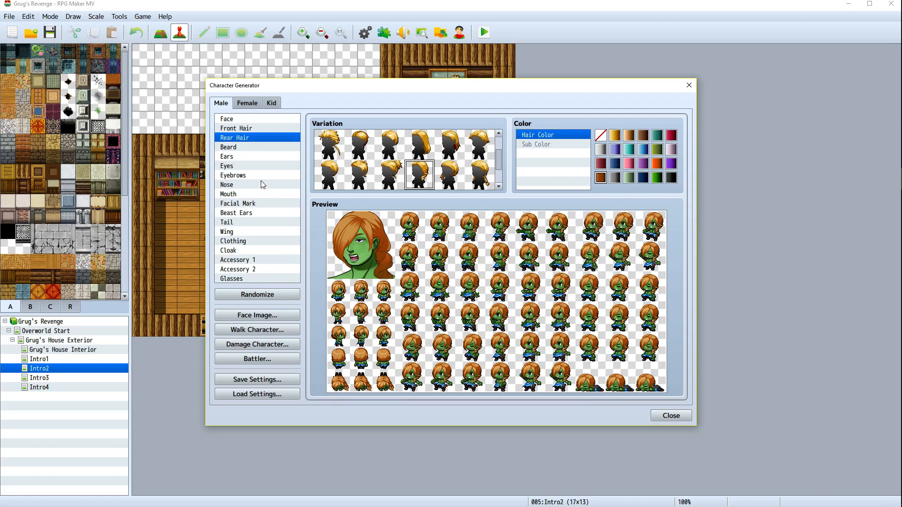
# Look over the beard and eyes parts, then give the character pointed ears
pyautogui.click(239, 148)
pyautogui.click(244, 158)
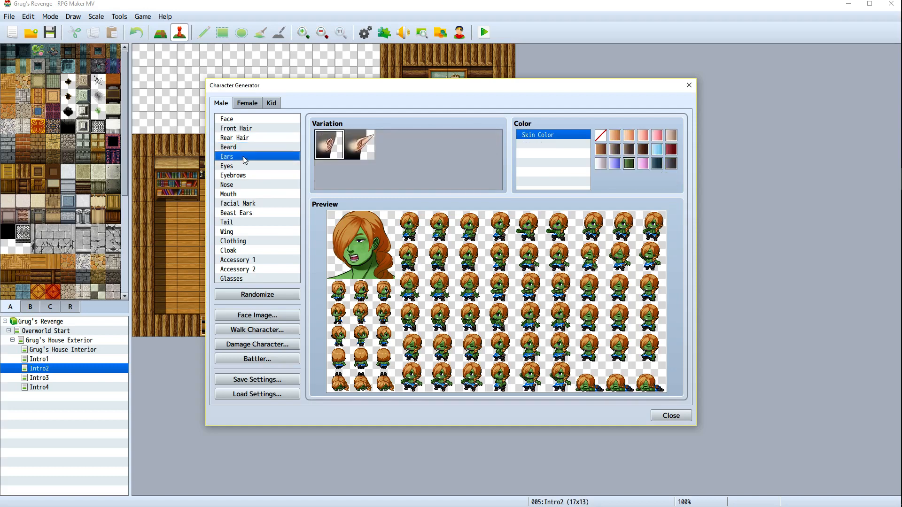
pyautogui.click(245, 147)
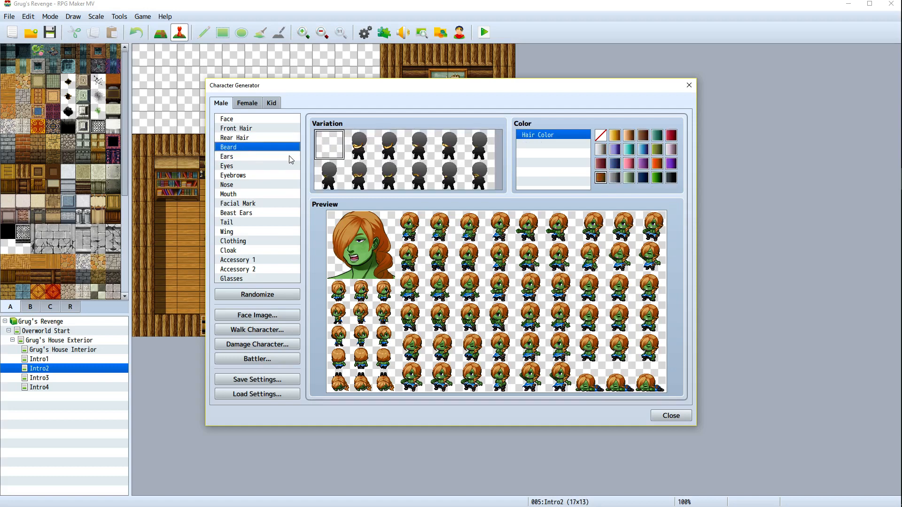
pyautogui.click(250, 158)
pyautogui.click(249, 168)
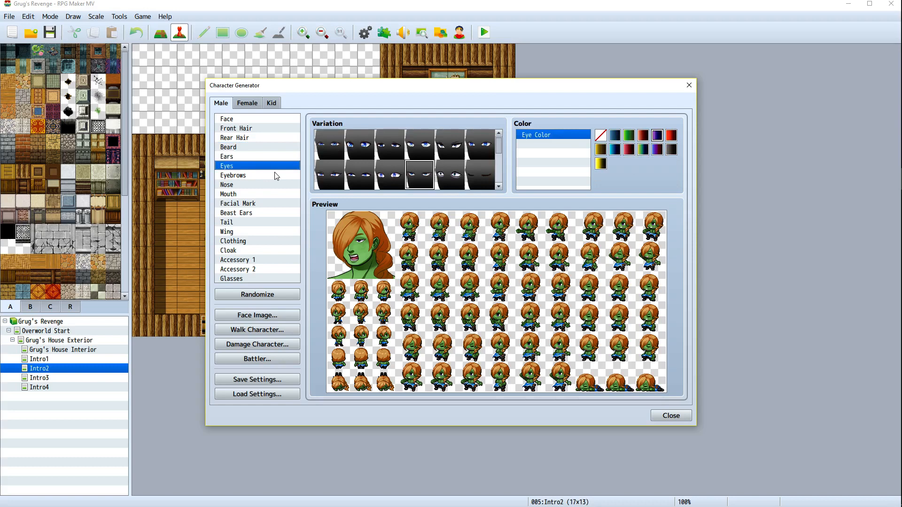
pyautogui.click(250, 157)
pyautogui.click(353, 145)
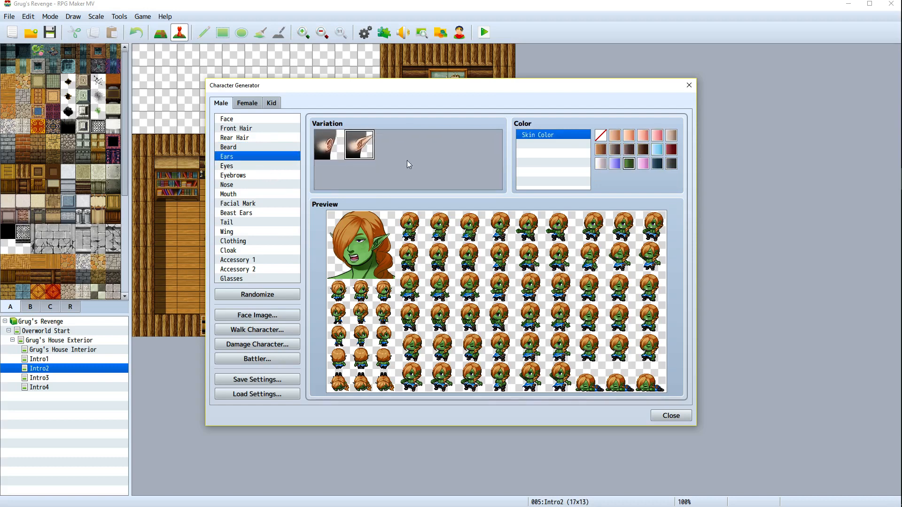
pyautogui.click(336, 148)
pyautogui.click(370, 147)
# Look through the eyes, eyebrows, mouth, facial mark, cloak and clothing parts
pyautogui.click(249, 166)
pyautogui.click(248, 177)
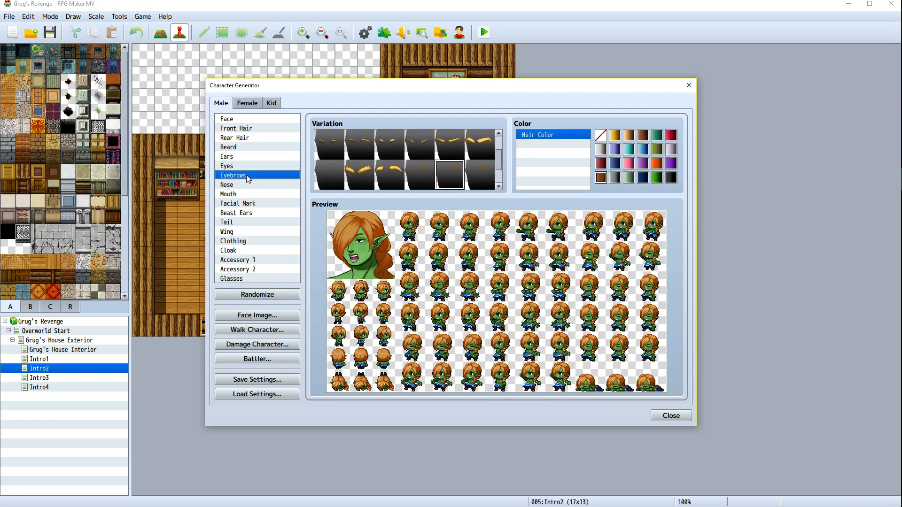
pyautogui.click(245, 194)
pyautogui.click(244, 205)
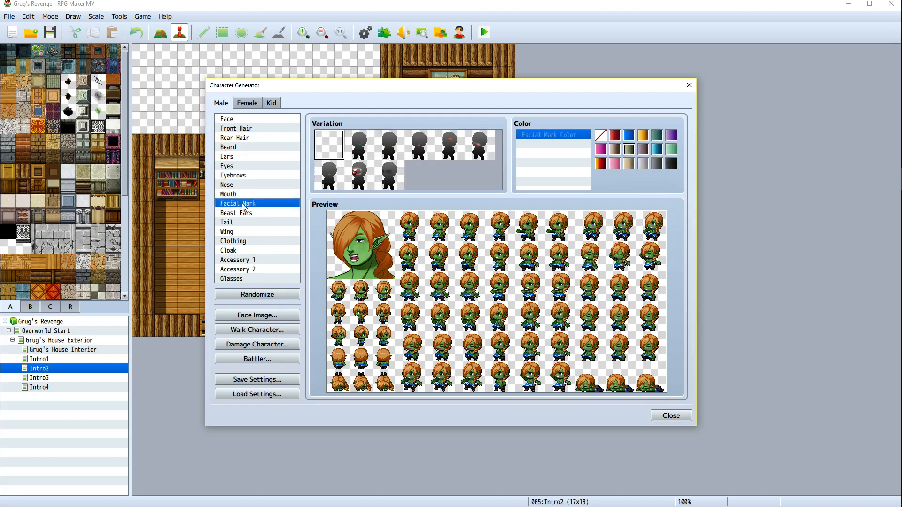
pyautogui.click(245, 241)
pyautogui.click(248, 250)
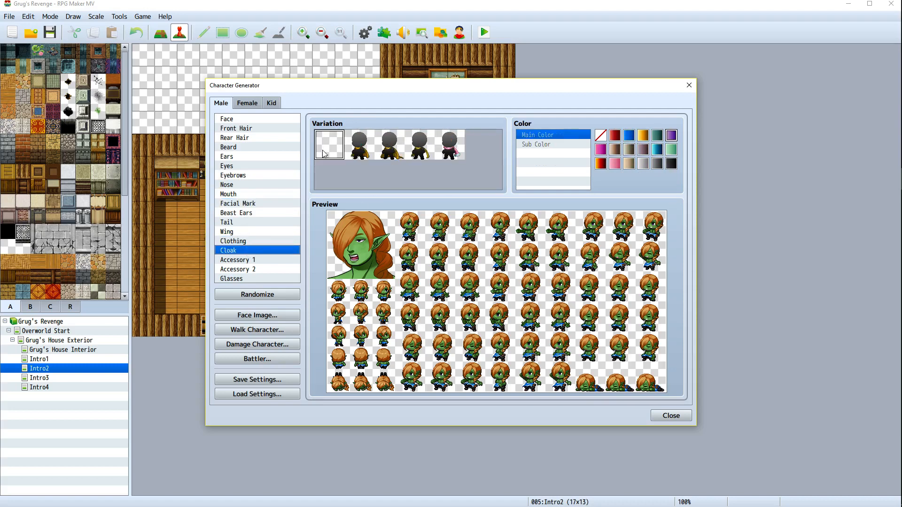
pyautogui.click(266, 235)
pyautogui.click(264, 239)
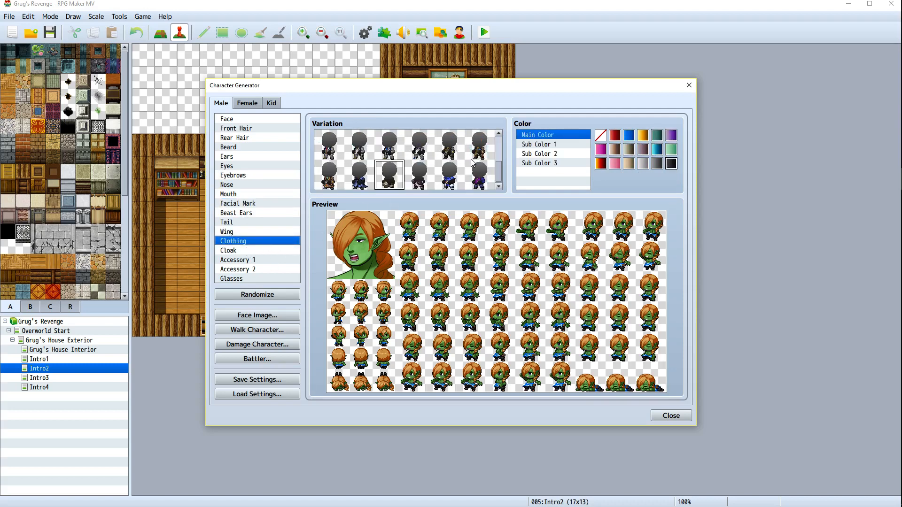
# Pick a dark outfit variation for the character's clothing
pyautogui.scroll(1, 432, 177)
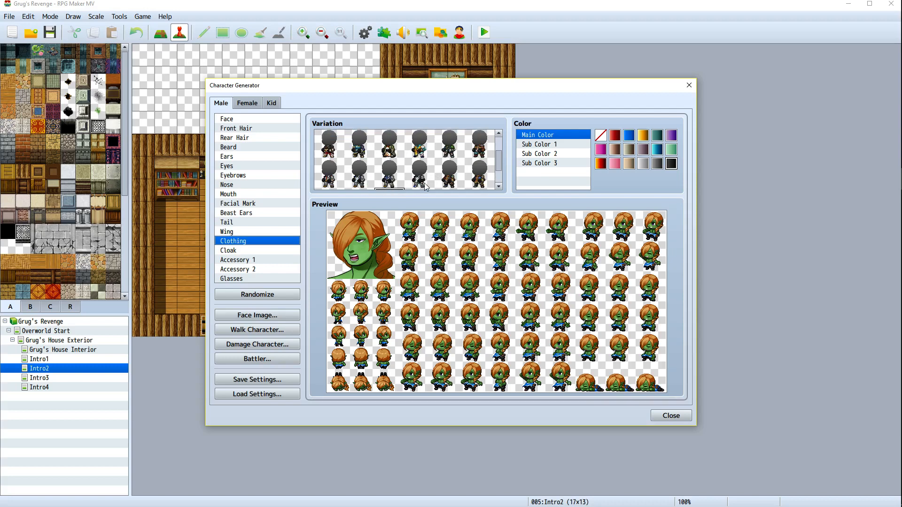
pyautogui.scroll(-1, 425, 186)
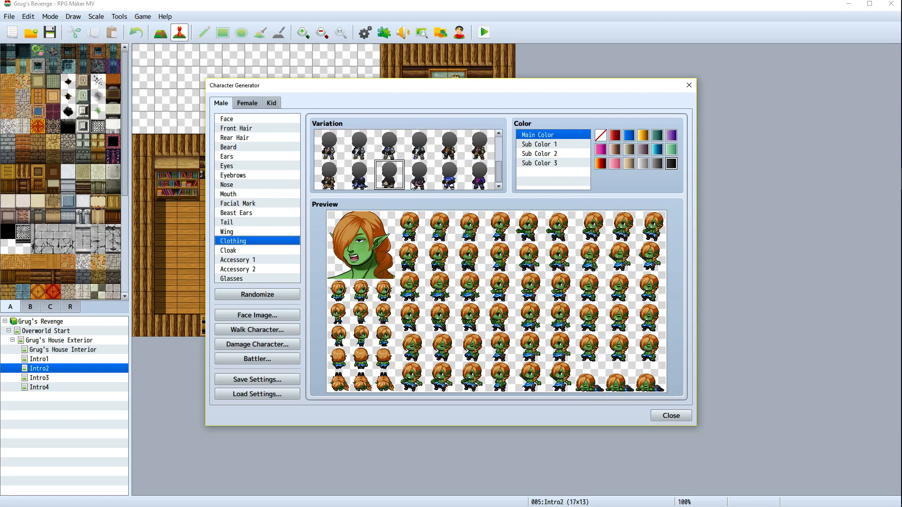
pyautogui.click(367, 181)
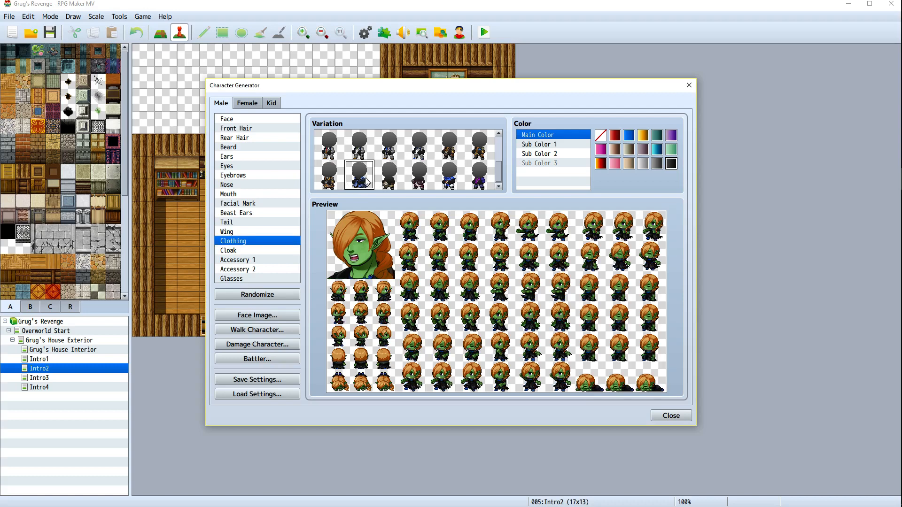
pyautogui.scroll(2, 414, 188)
pyautogui.scroll(1, 415, 185)
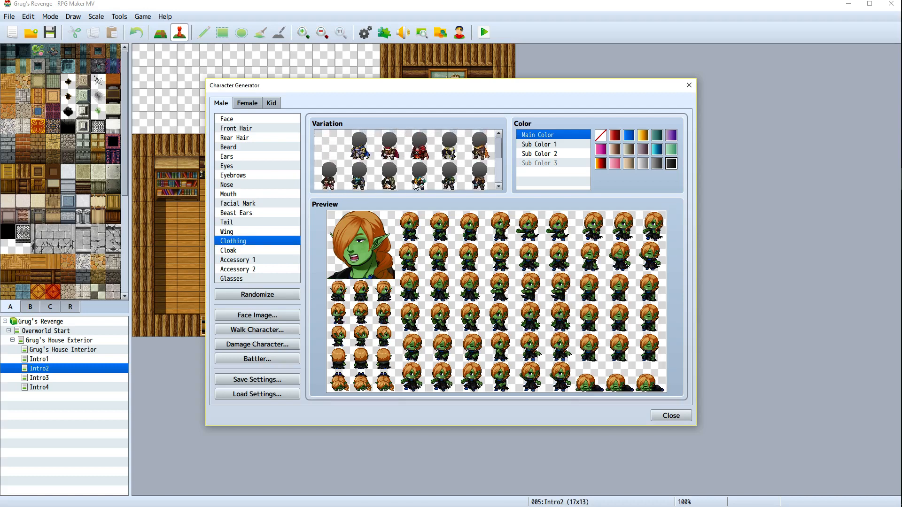
pyautogui.scroll(-1, 415, 186)
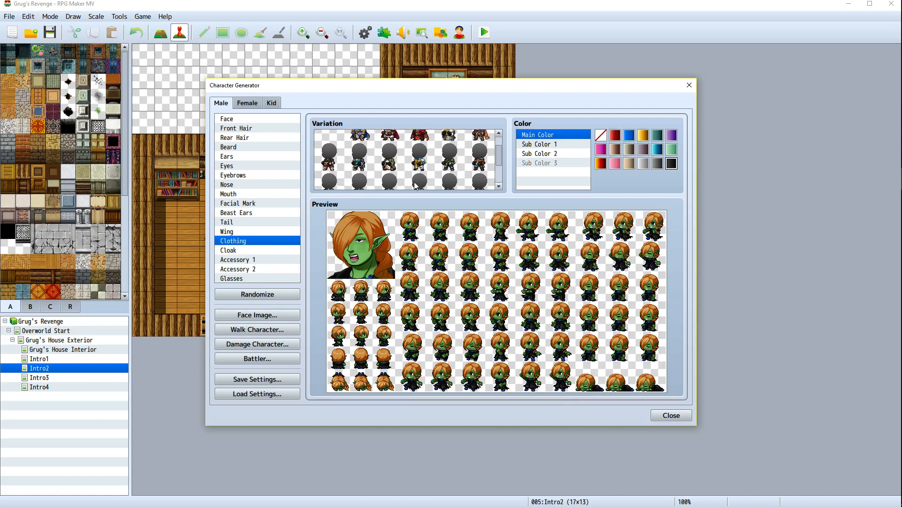
pyautogui.scroll(-2, 414, 186)
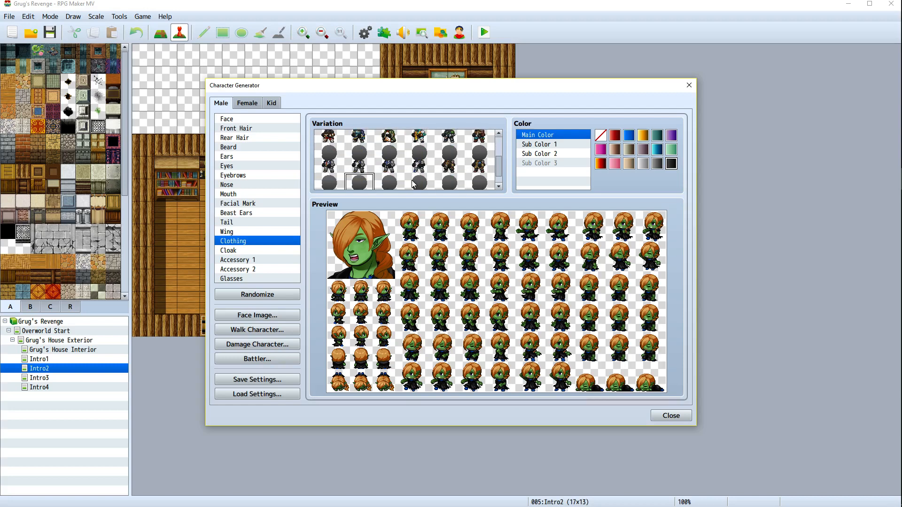
pyautogui.scroll(-2, 414, 184)
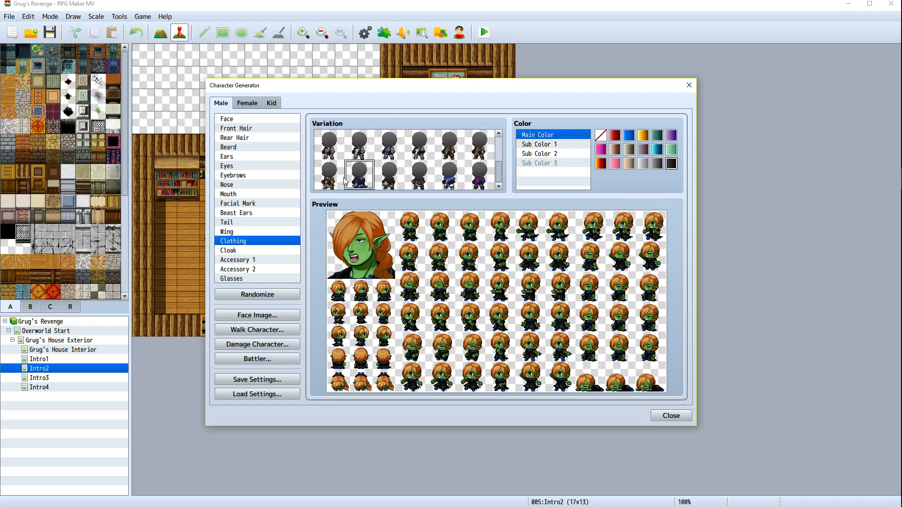
# Set the clothing's main colour to a brown shade
pyautogui.click(600, 164)
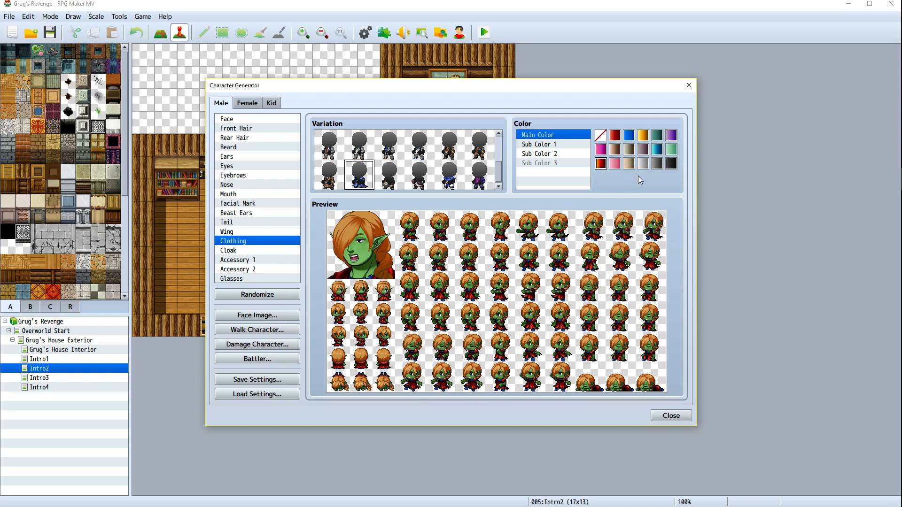
pyautogui.click(630, 150)
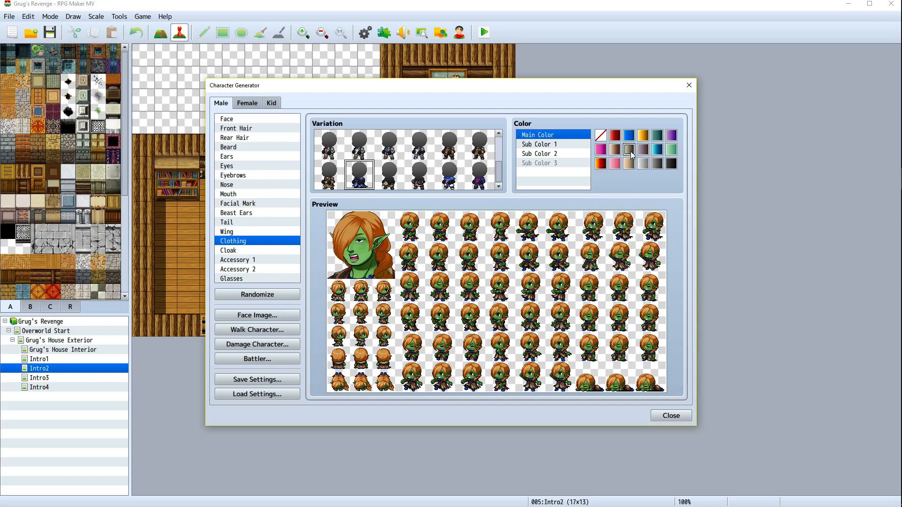
pyautogui.click(647, 154)
pyautogui.click(617, 152)
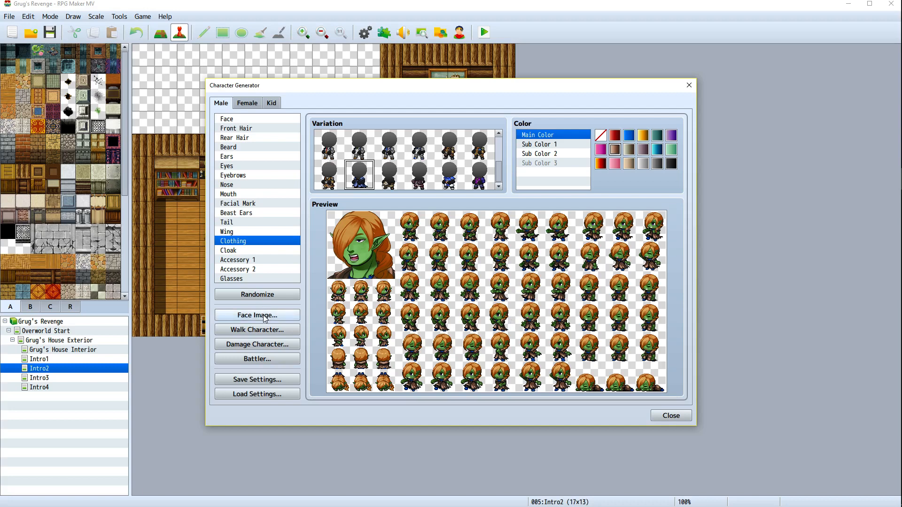
# Switch to the mouth part and pick a closed, neutral mouth variation for the character
pyautogui.click(301, 316)
pyautogui.click(566, 339)
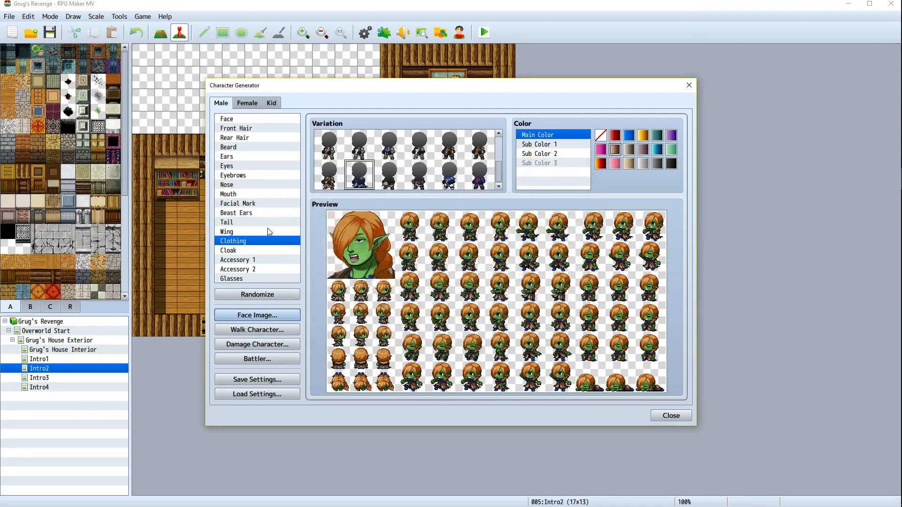
pyautogui.click(250, 204)
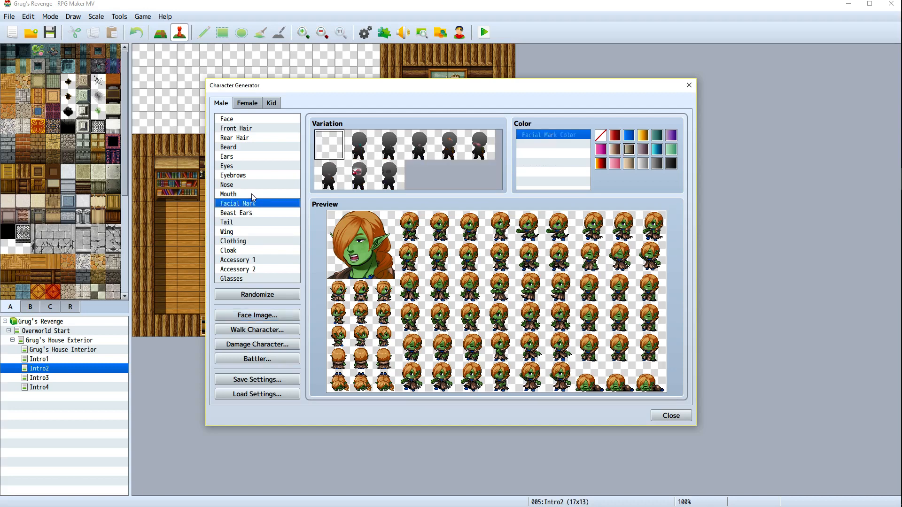
pyautogui.click(252, 194)
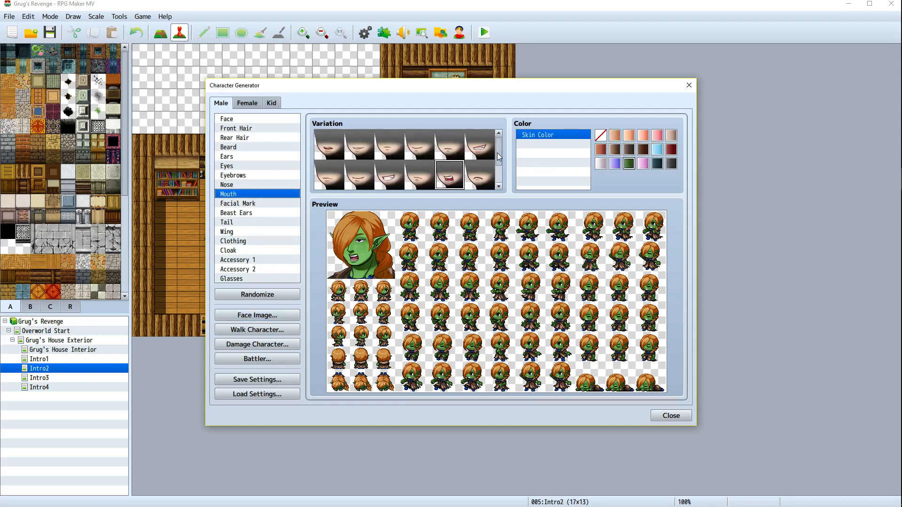
pyautogui.moveTo(497, 153); pyautogui.dragTo(506, 193)
pyautogui.scroll(1, 419, 182)
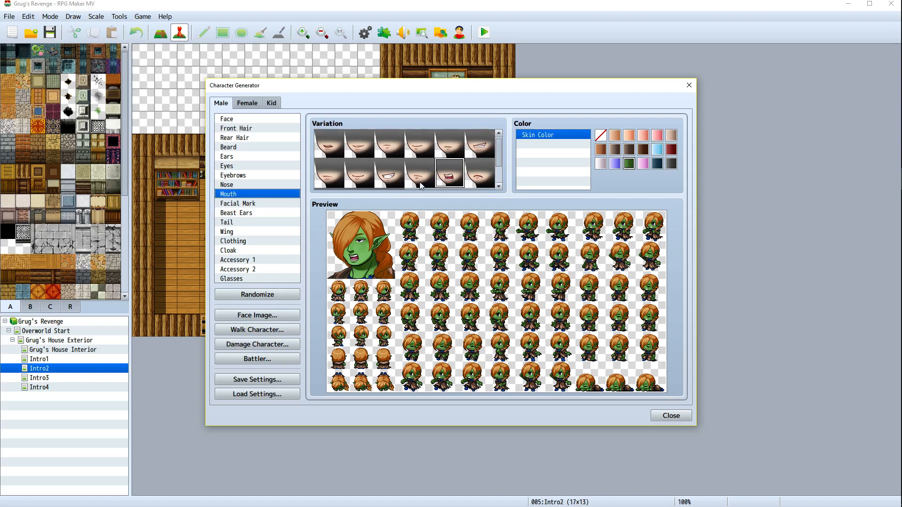
pyautogui.scroll(1, 419, 186)
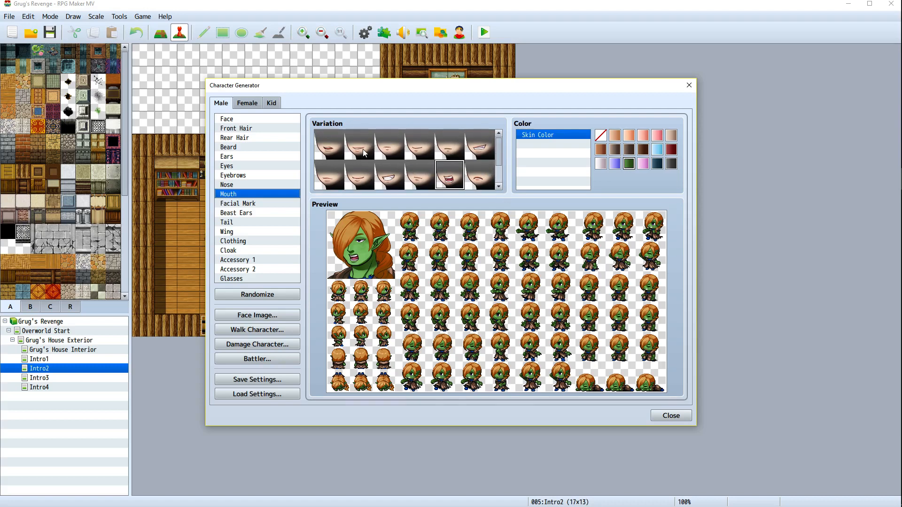
pyautogui.click(388, 153)
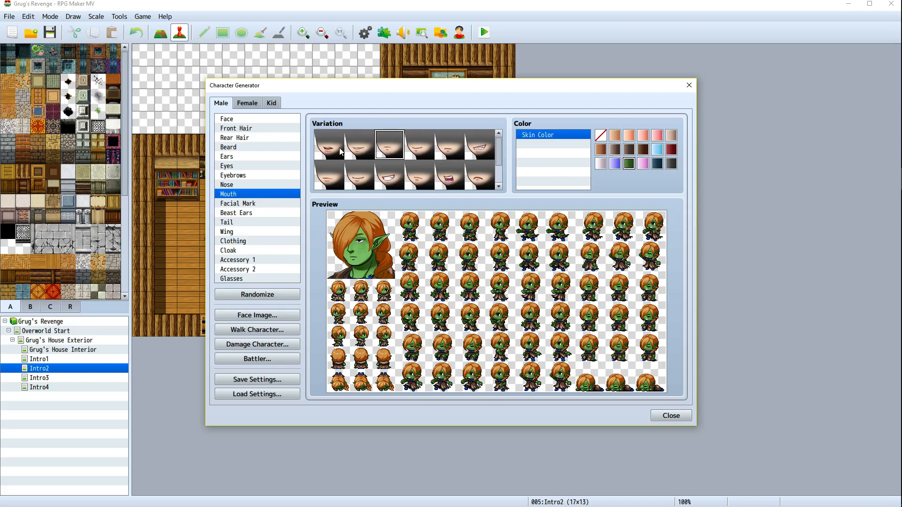
pyautogui.click(341, 152)
pyautogui.click(419, 150)
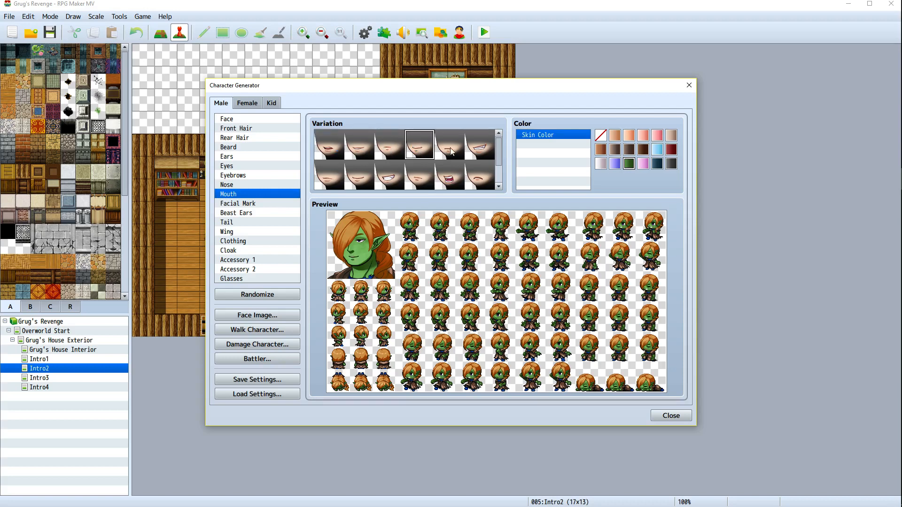
# Export the character's face image to the faces folder as WifeFace
pyautogui.click(269, 319)
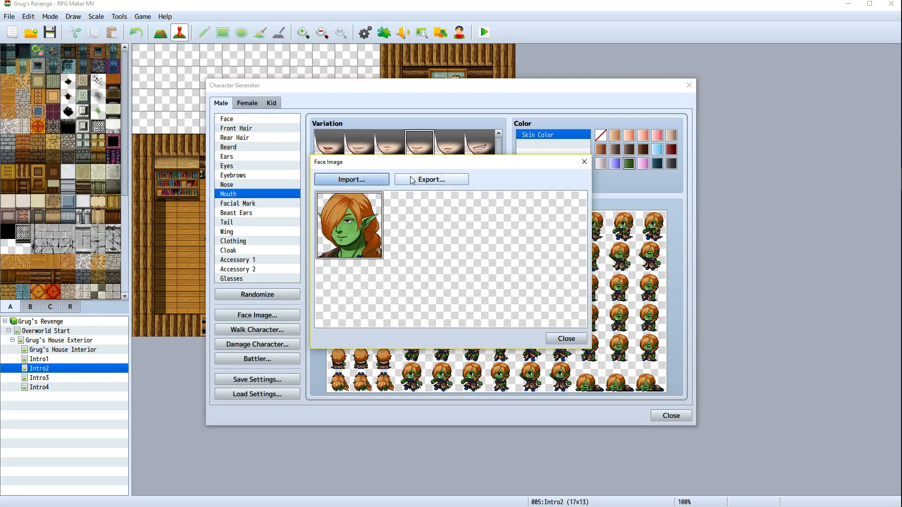
pyautogui.click(431, 179)
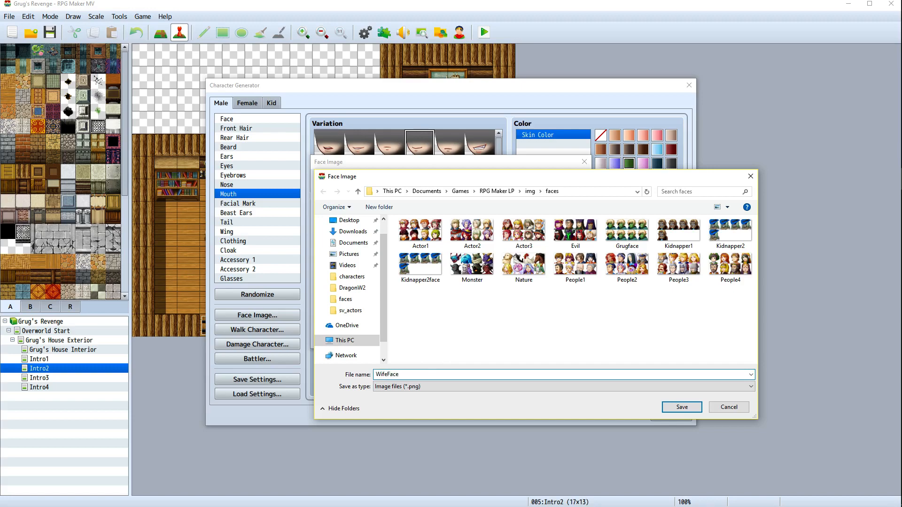
pyautogui.press('Return')
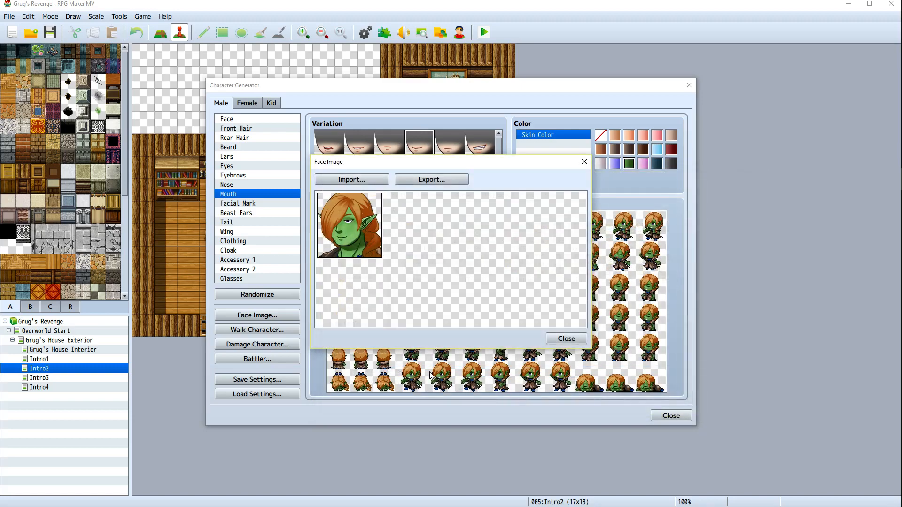
pyautogui.click(565, 338)
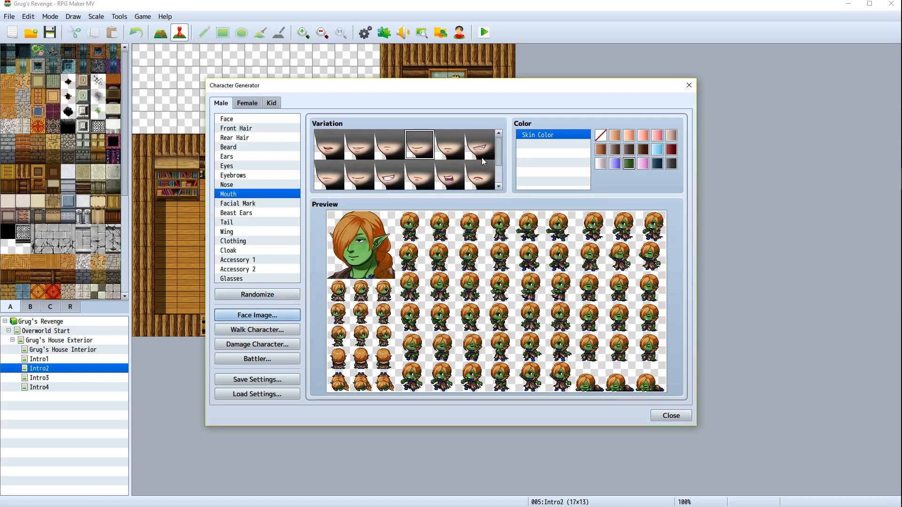
# Pick an open-mouthed mouth variation, import the WifeFace sheet and place this face in its second slot
pyautogui.click(457, 173)
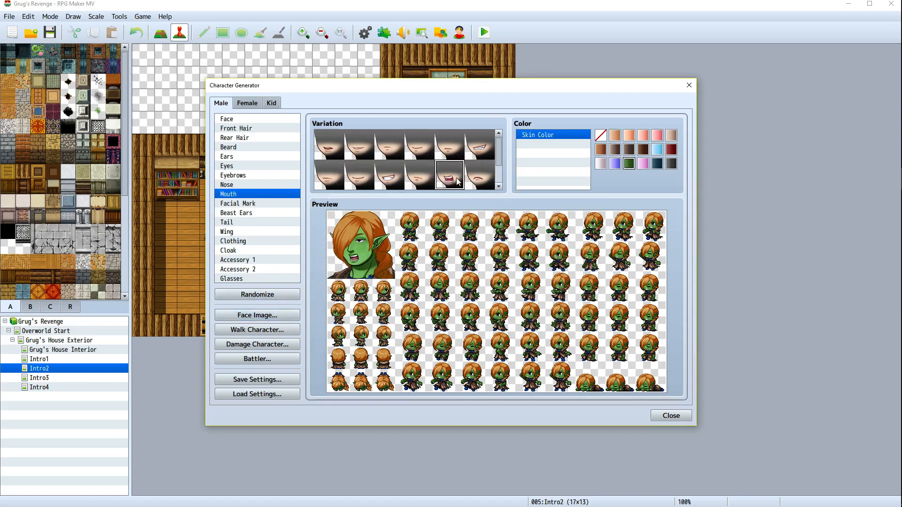
pyautogui.click(251, 317)
pyautogui.click(353, 181)
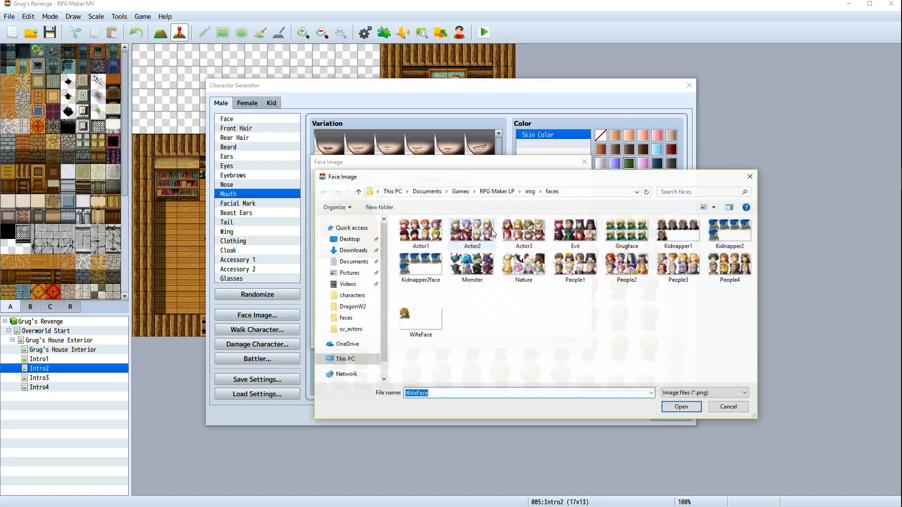
pyautogui.doubleClick(413, 315)
pyautogui.click(415, 219)
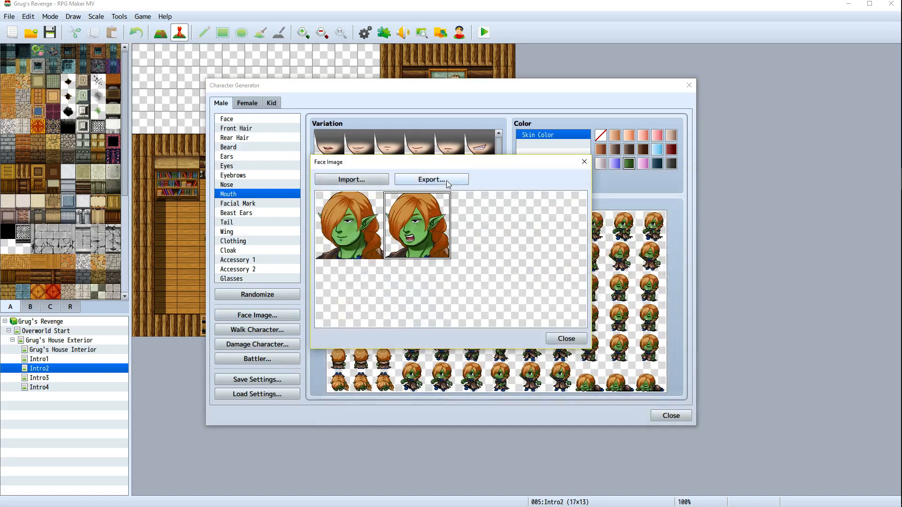
# Export the two-face sheet over WifeFace, confirming the replacement of the existing file
pyautogui.click(432, 179)
pyautogui.doubleClick(420, 301)
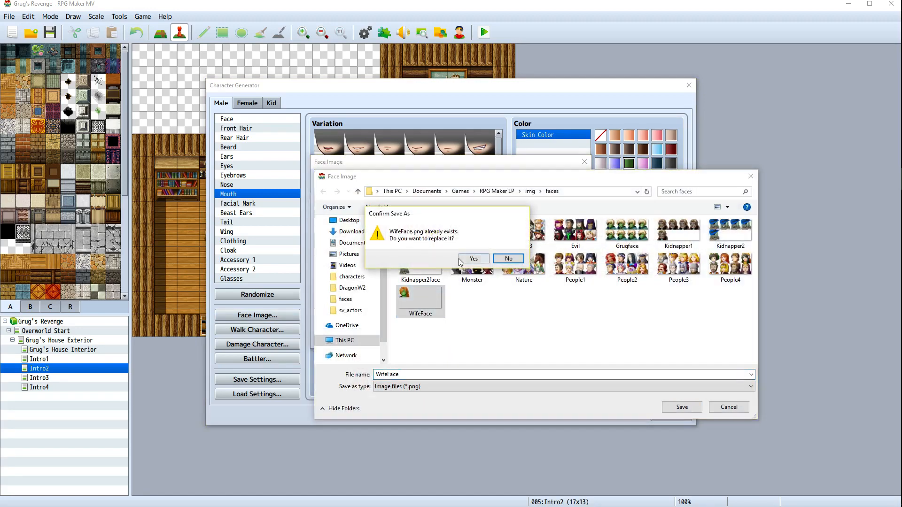
pyautogui.click(474, 258)
pyautogui.click(559, 339)
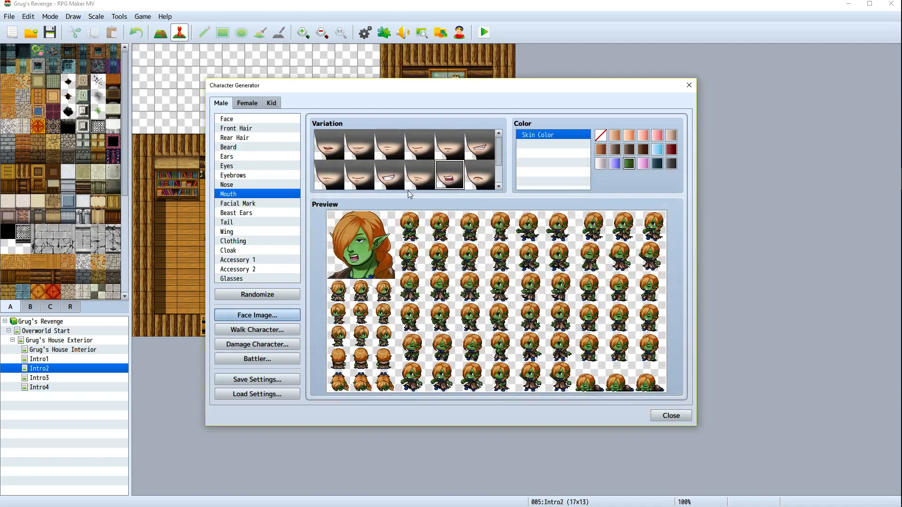
# Give the character a frowning mouth and try several facial mark variations, leaving the facial mark at none
pyautogui.click(483, 183)
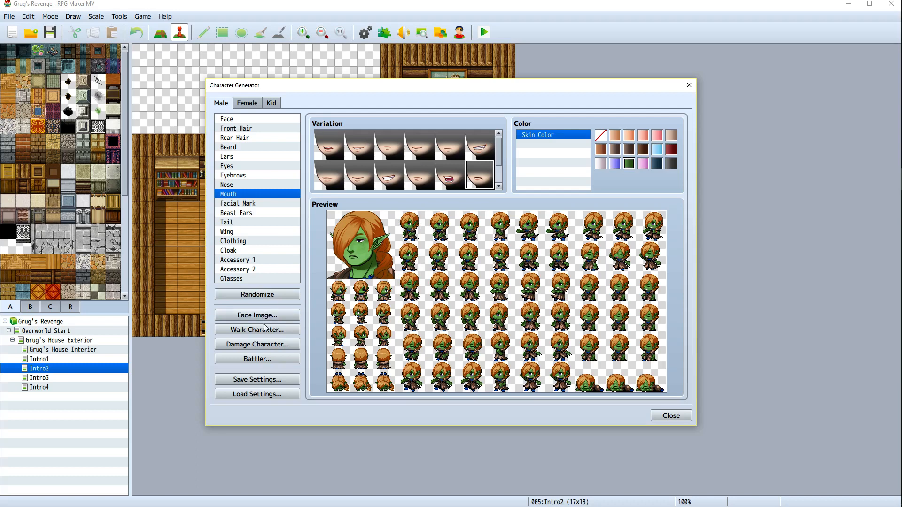
pyautogui.click(249, 204)
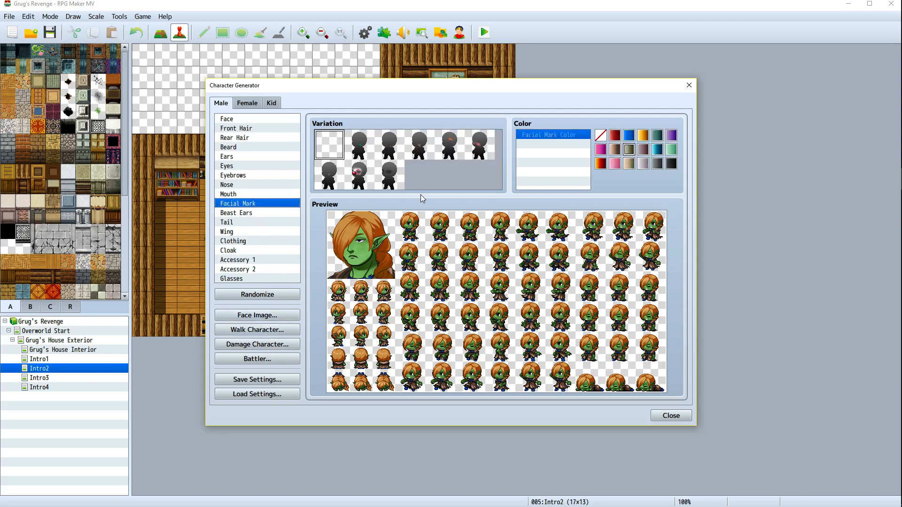
pyautogui.click(364, 154)
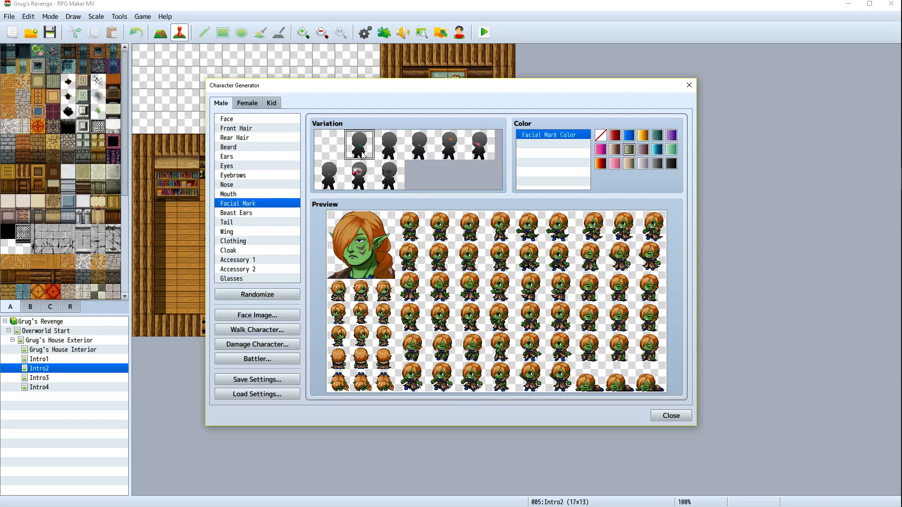
pyautogui.click(331, 179)
pyautogui.click(356, 176)
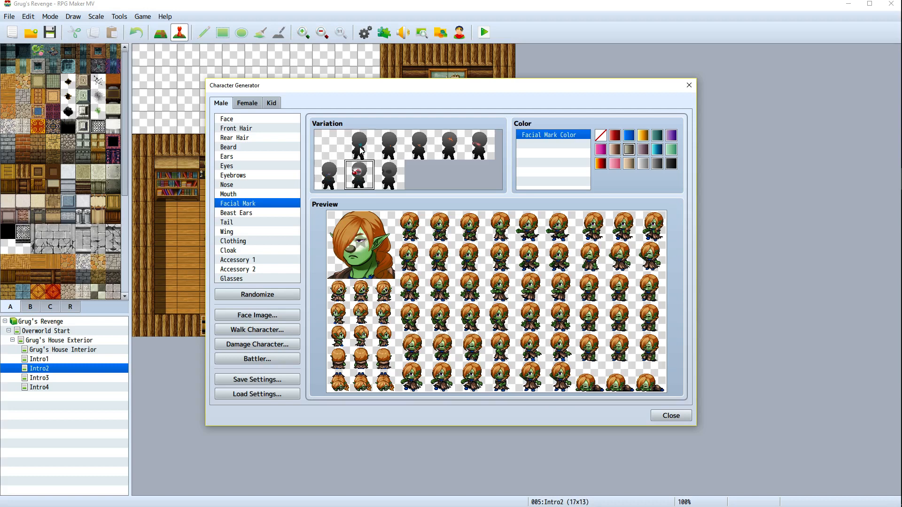
pyautogui.click(365, 148)
pyautogui.click(394, 142)
pyautogui.click(456, 144)
pyautogui.click(481, 145)
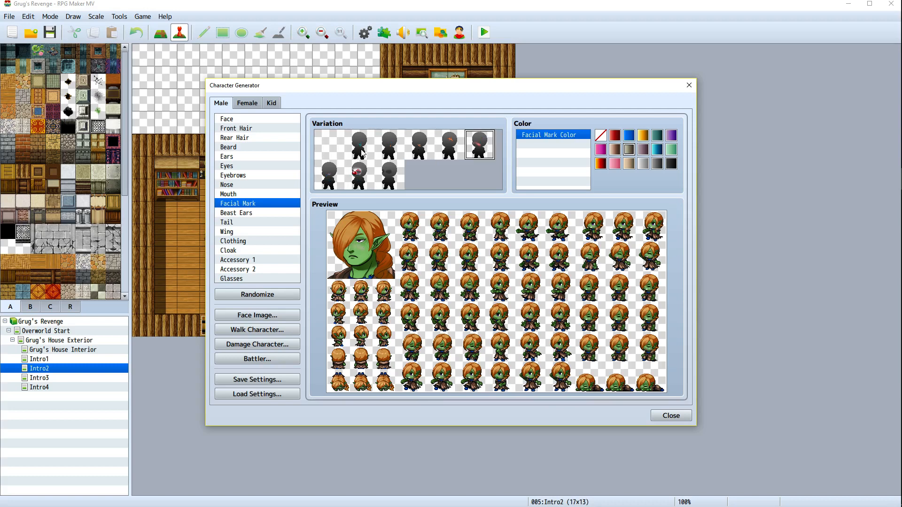
pyautogui.click(454, 147)
pyautogui.click(425, 151)
pyautogui.click(393, 152)
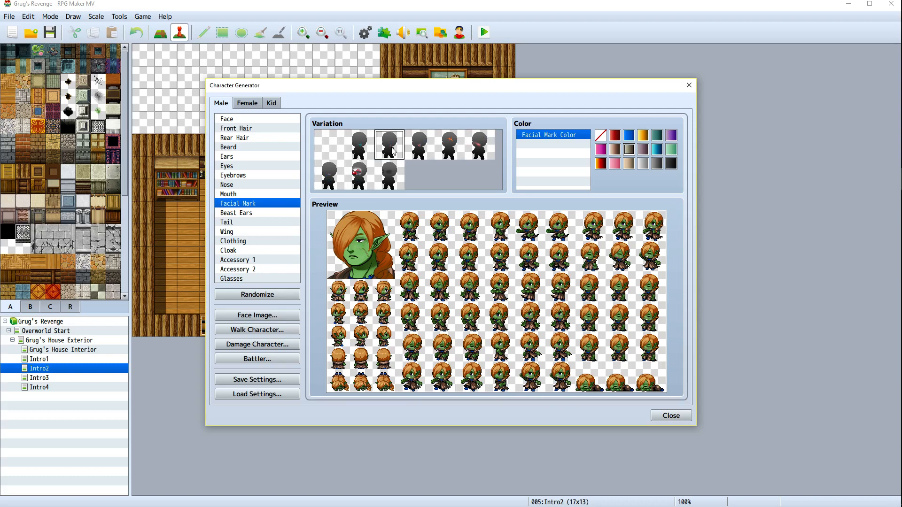
pyautogui.click(336, 152)
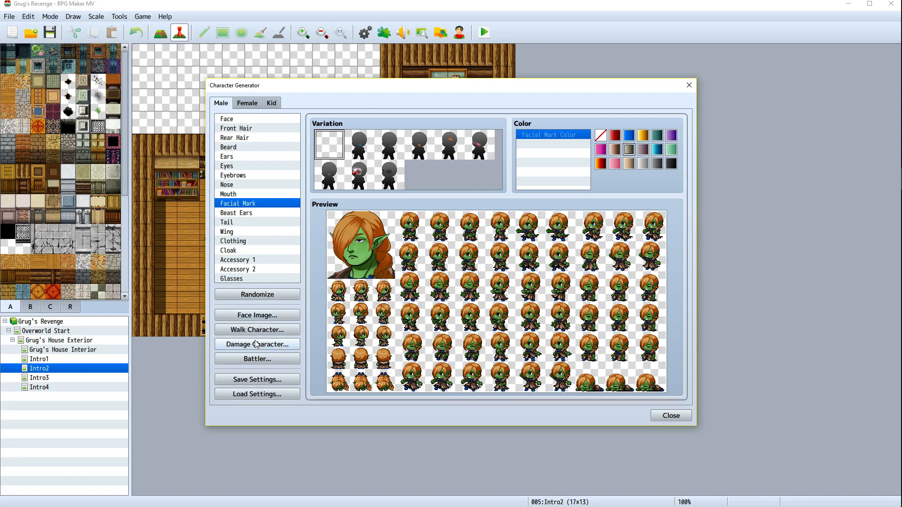
# Import the WifeFace sheet and place the frowning face in its third slot
pyautogui.click(258, 314)
pyautogui.click(351, 180)
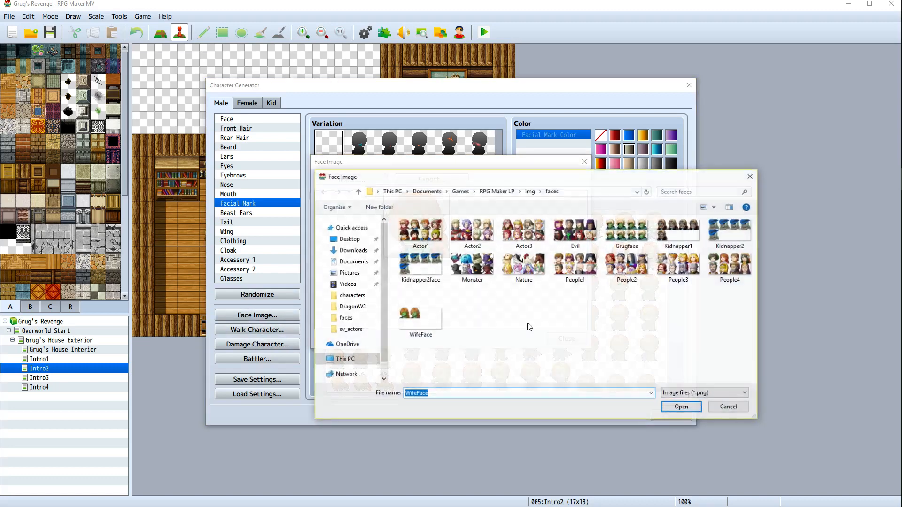
pyautogui.doubleClick(417, 323)
pyautogui.click(482, 234)
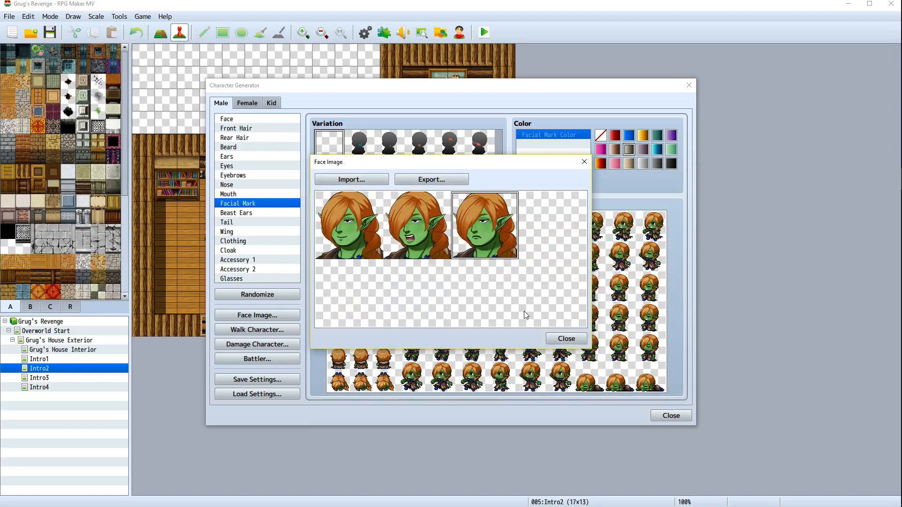
# Export the three-face sheet over WifeFace, confirming the replacement of the existing file
pyautogui.click(443, 179)
pyautogui.doubleClick(429, 303)
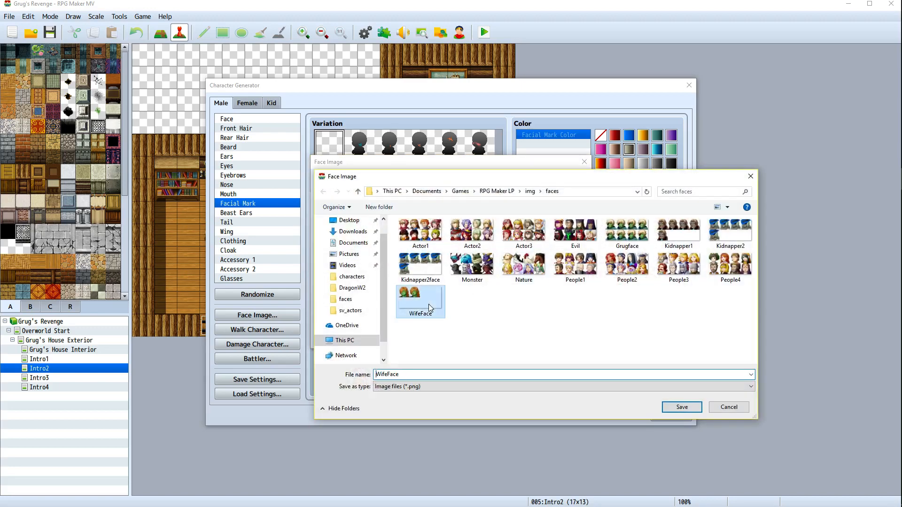
pyautogui.click(470, 260)
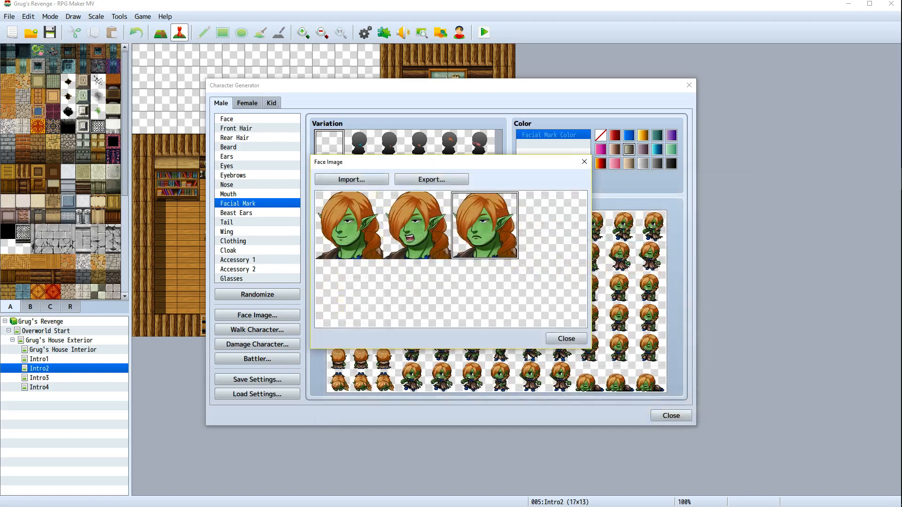
pyautogui.click(566, 342)
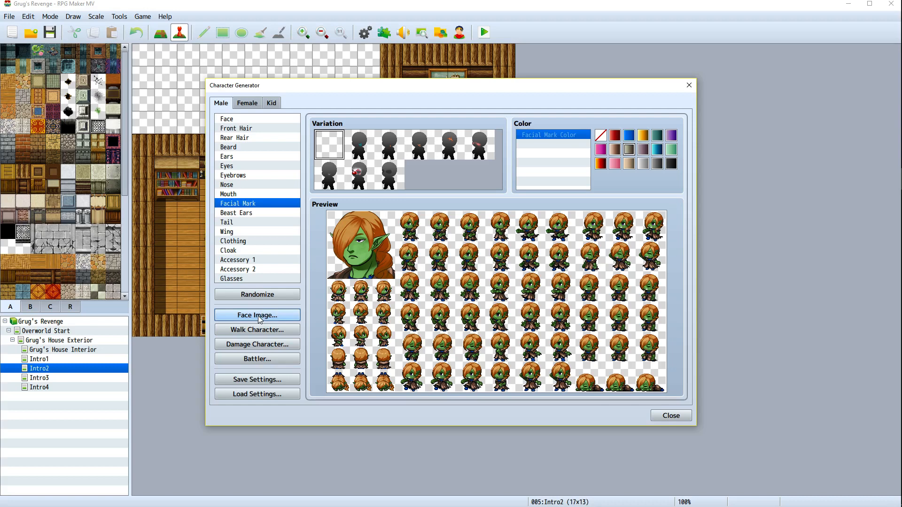
# Pick a grinning mouth variation, import the WifeFace sheet and place this face in its fourth slot
pyautogui.click(257, 193)
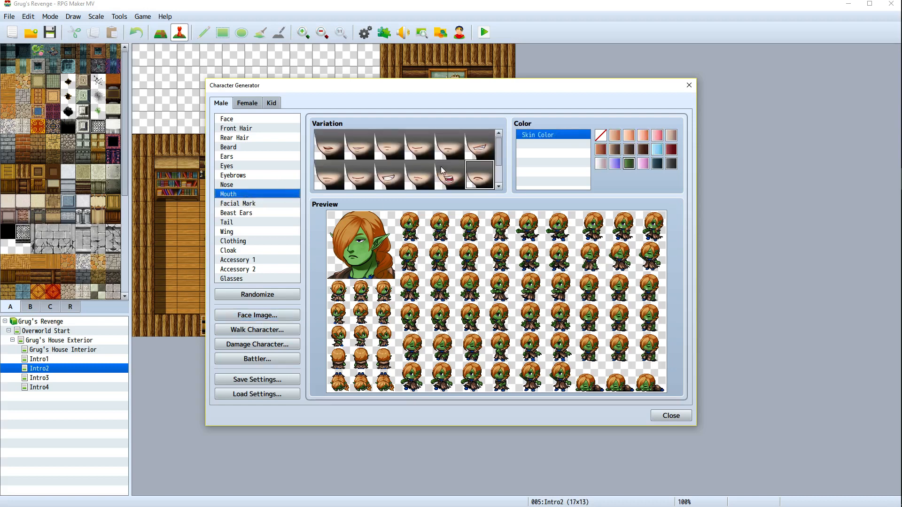
pyautogui.click(389, 176)
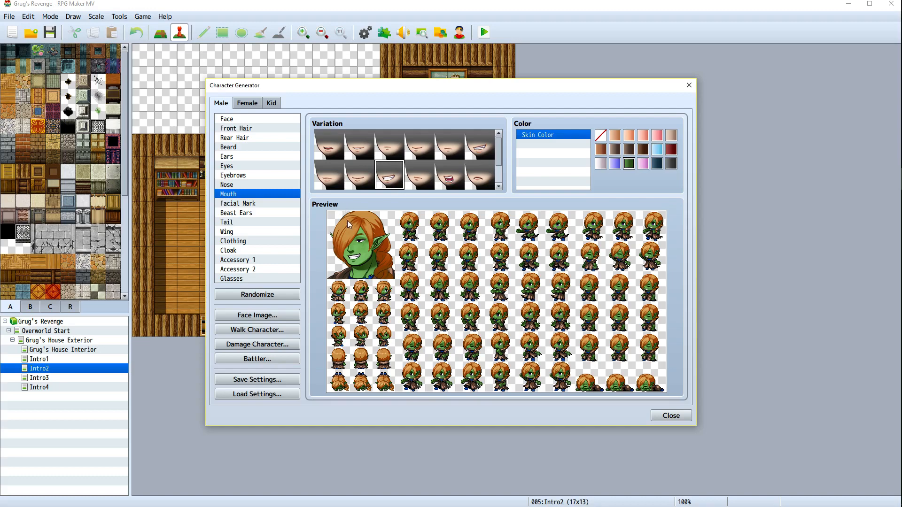
pyautogui.click(270, 319)
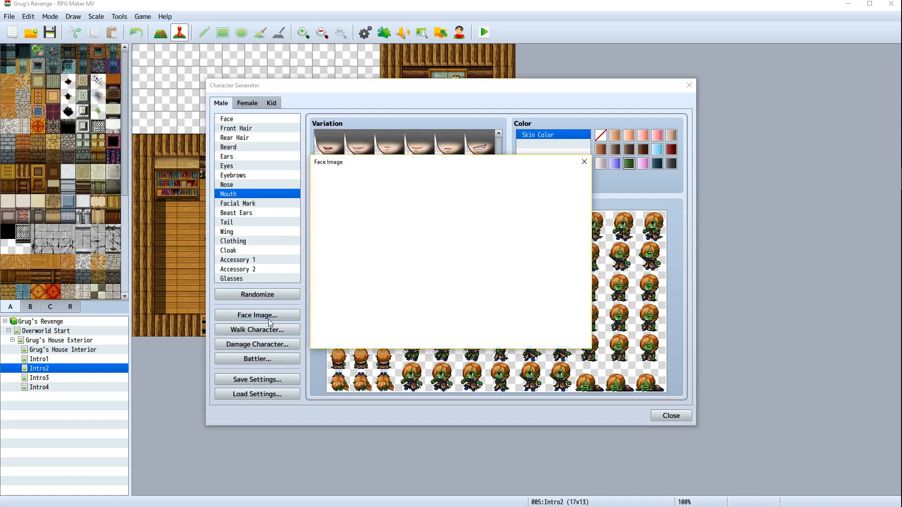
pyautogui.click(332, 179)
pyautogui.click(407, 320)
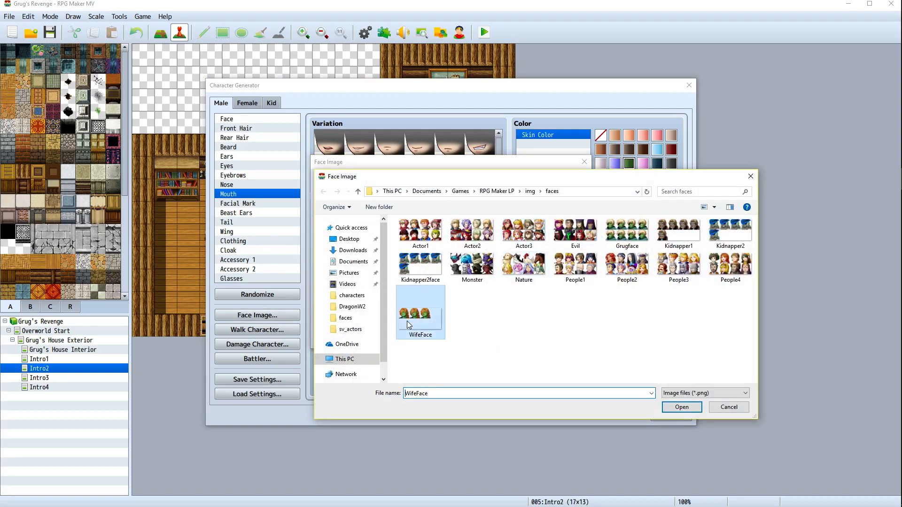
pyautogui.doubleClick(407, 321)
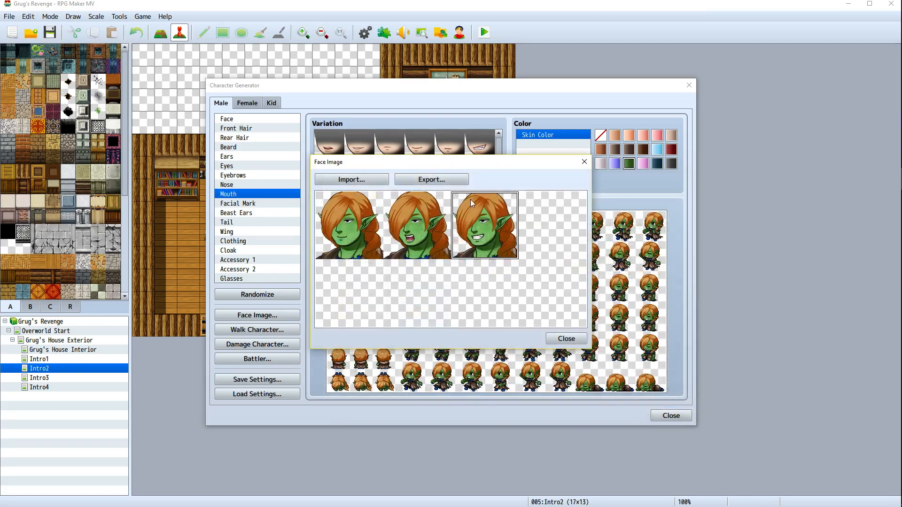
pyautogui.click(552, 234)
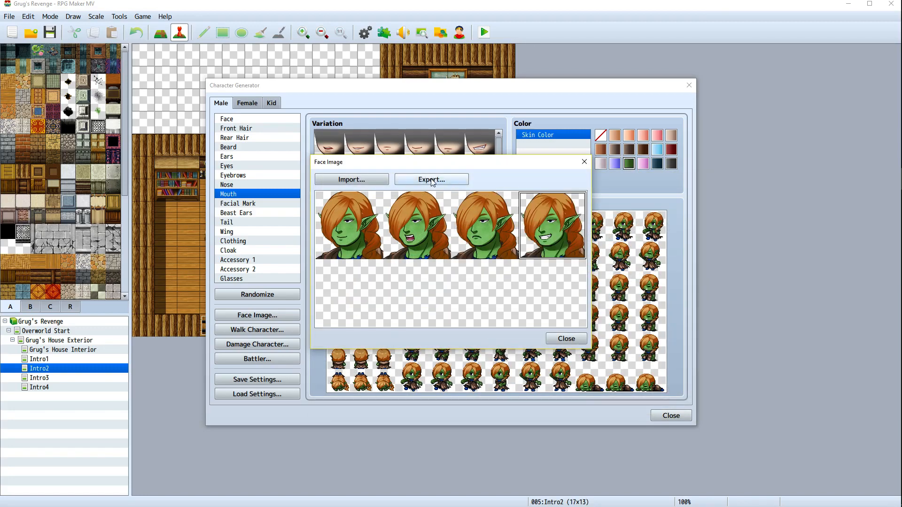
# Export the four-face sheet over WifeFace, confirming replacement of the existing file, and close the face image window
pyautogui.click(431, 179)
pyautogui.doubleClick(412, 303)
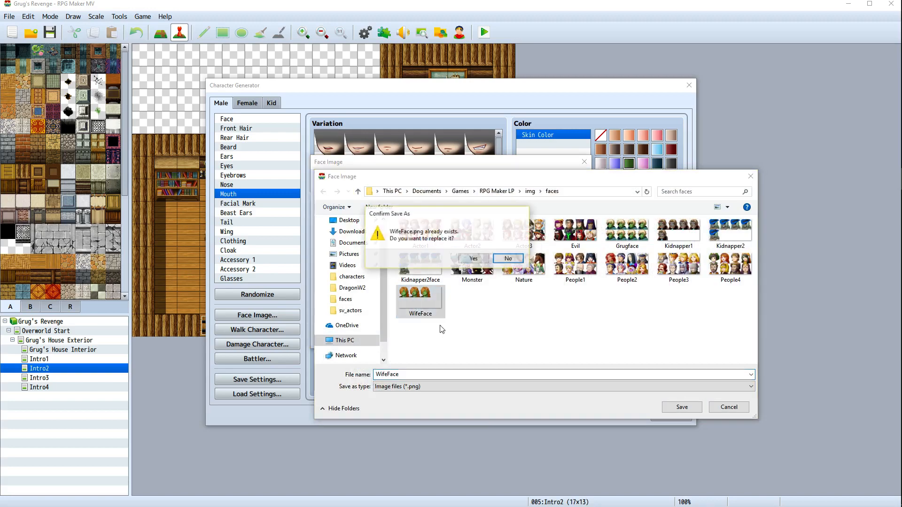
pyautogui.click(473, 258)
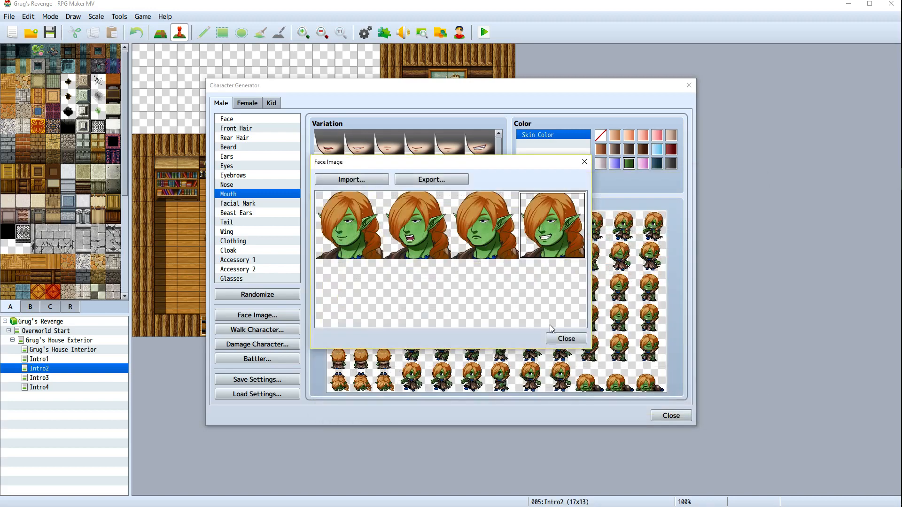
pyautogui.click(566, 338)
# Pick a different mouth variation, reopen the face image window and add this face to the fifth slot of the sheet
pyautogui.scroll(-2, 405, 180)
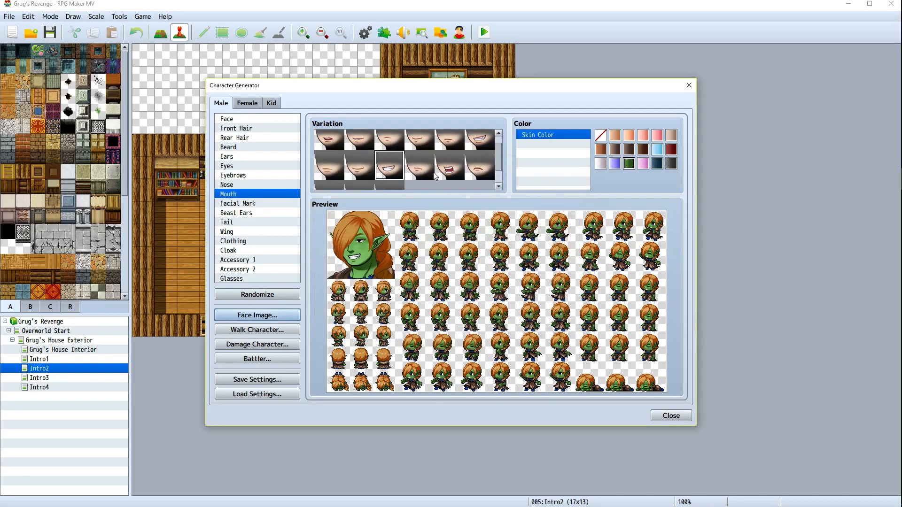
pyautogui.click(332, 177)
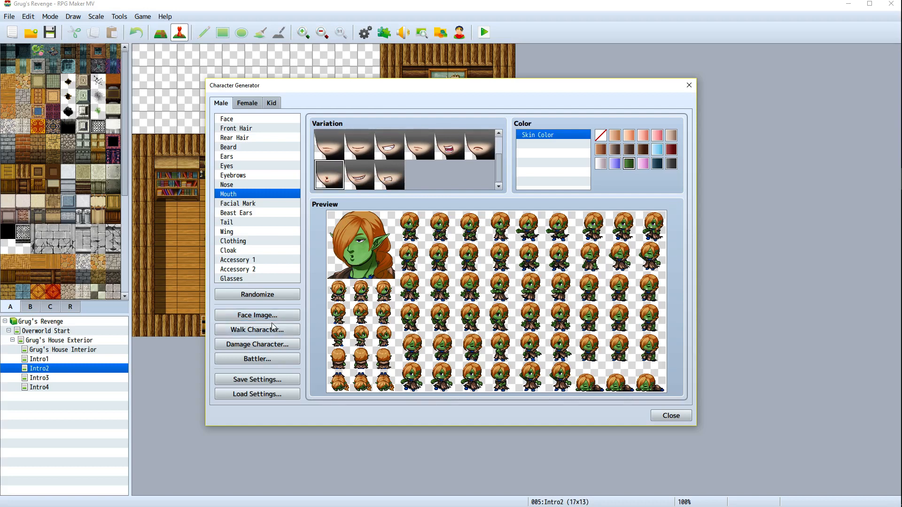
pyautogui.click(242, 318)
pyautogui.click(376, 182)
pyautogui.press('Escape')
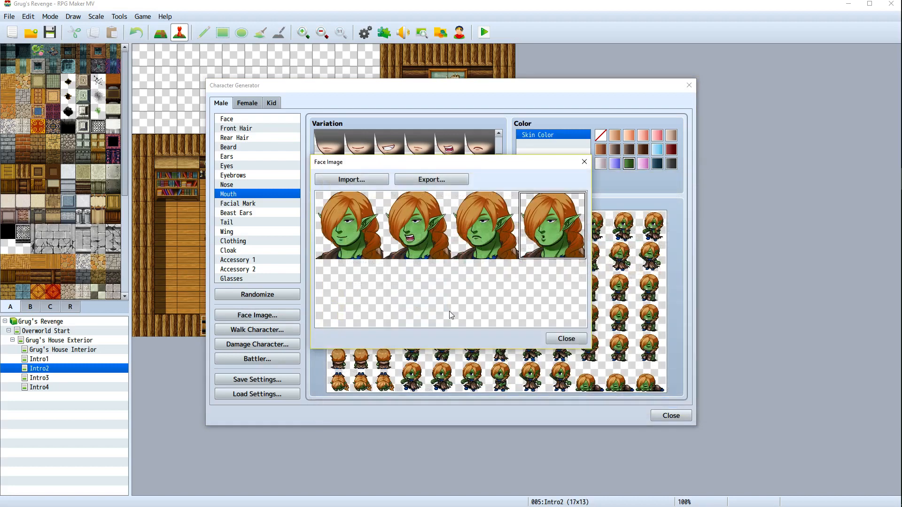
# Export the five-face sheet over WifeFace, confirming the replacement, and close the face image window
pyautogui.click(425, 180)
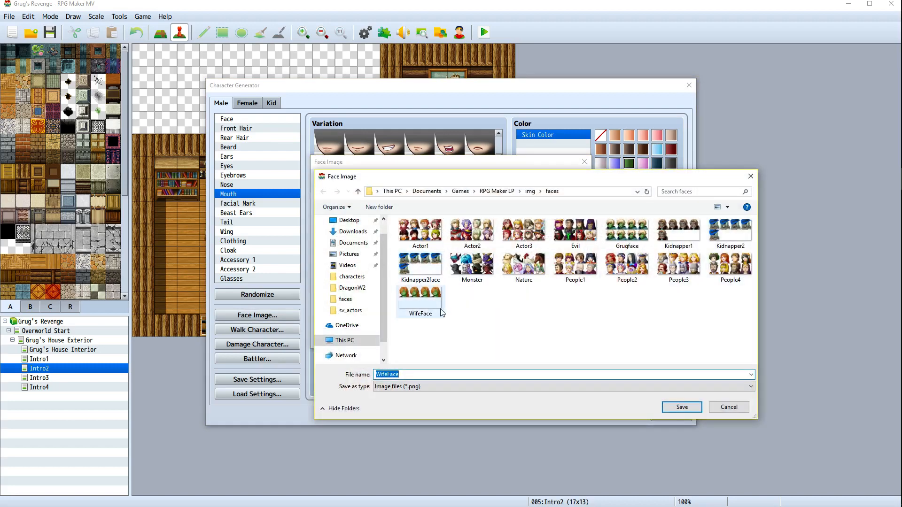
pyautogui.doubleClick(441, 310)
pyautogui.click(468, 257)
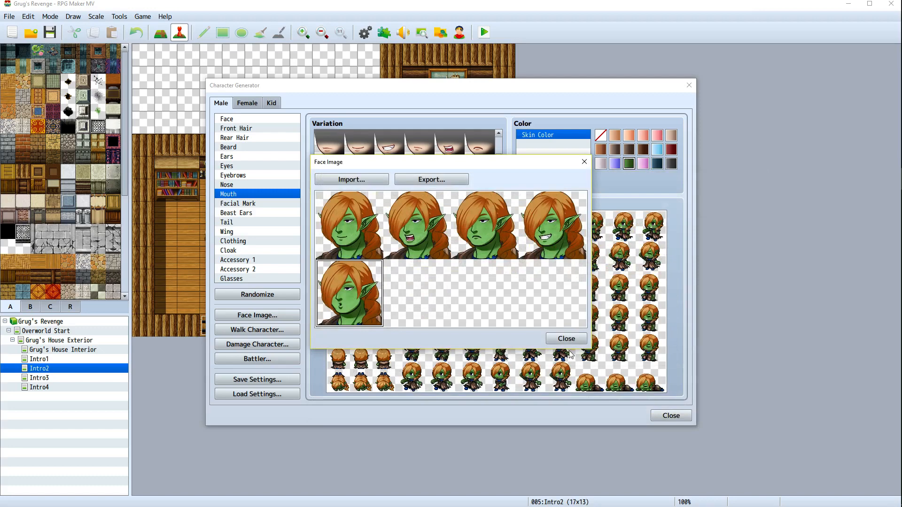
pyautogui.click(566, 339)
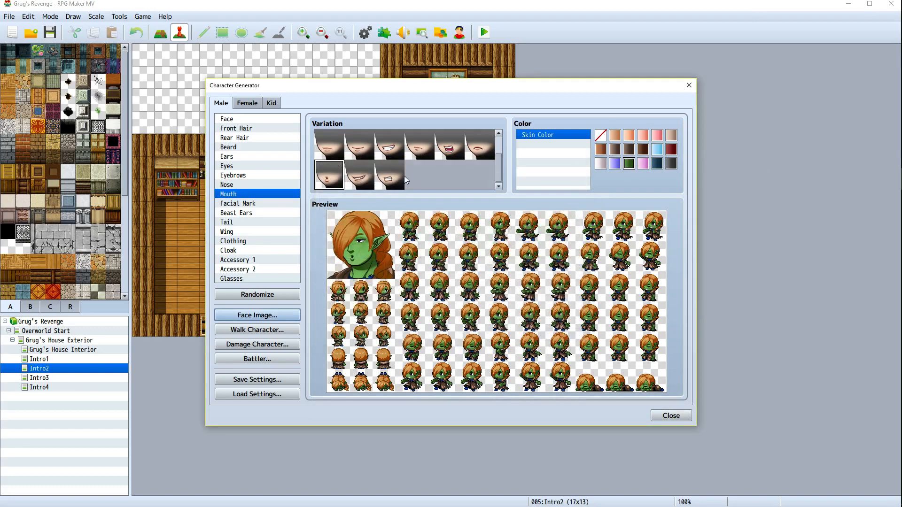
# Try several mouth variations, settling on a clenched-teeth grimace for the character
pyautogui.click(391, 179)
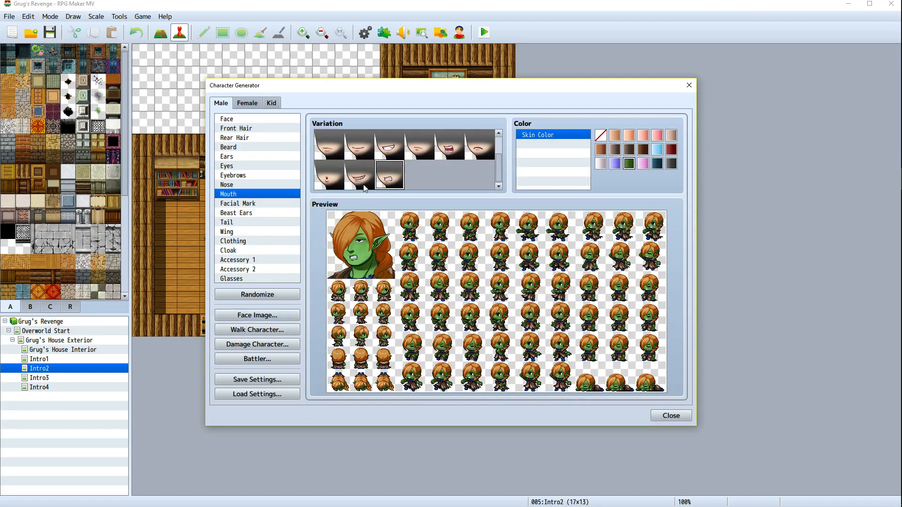
pyautogui.scroll(1, 454, 178)
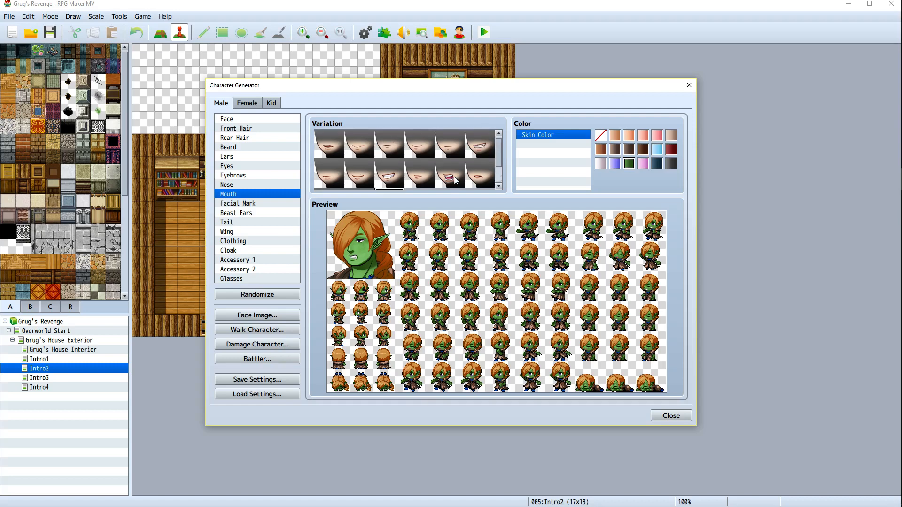
pyautogui.scroll(1, 454, 179)
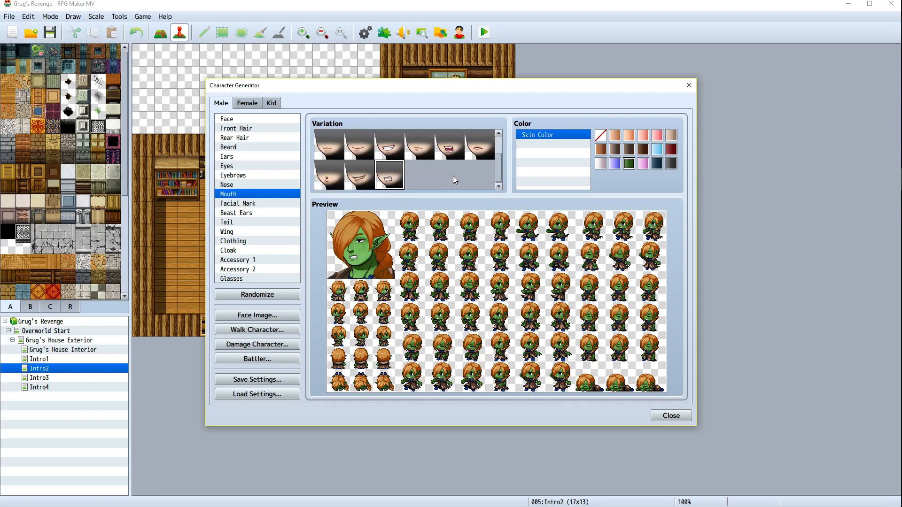
pyautogui.click(395, 156)
pyautogui.click(420, 153)
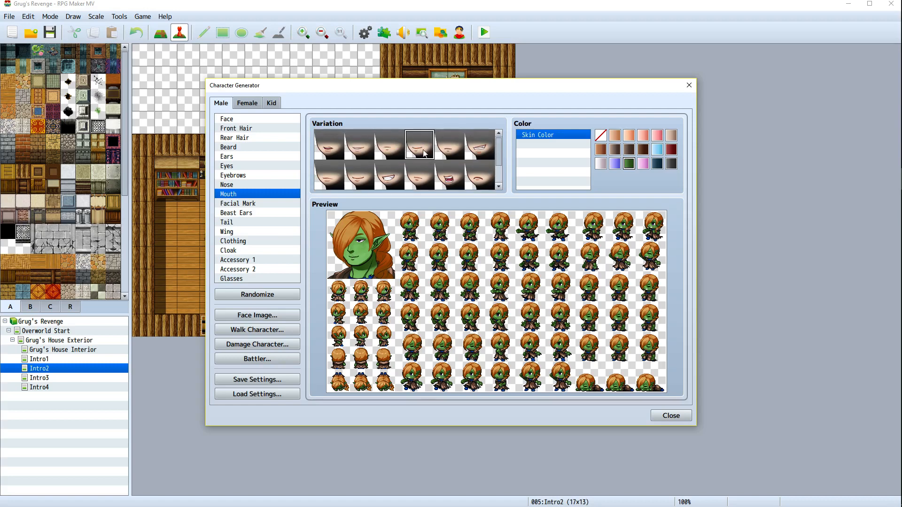
pyautogui.click(446, 152)
pyautogui.click(367, 182)
pyautogui.scroll(-1, 424, 172)
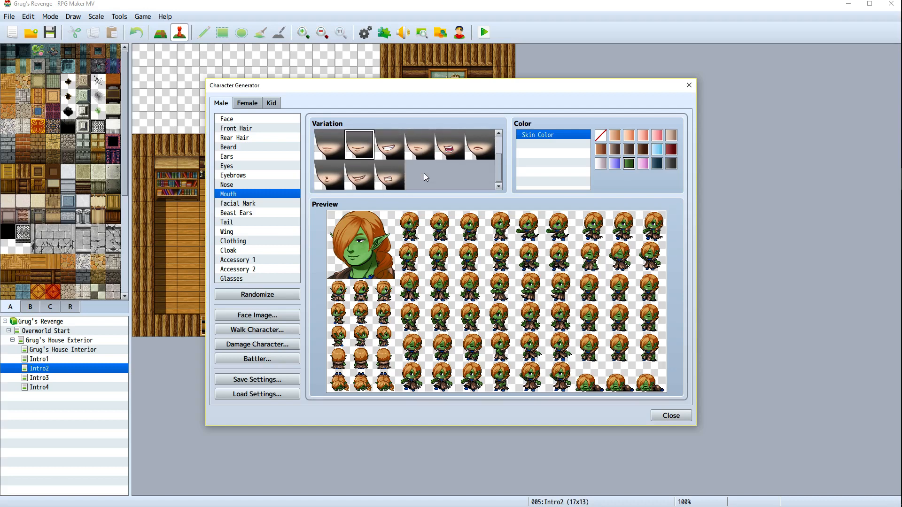
pyautogui.click(390, 176)
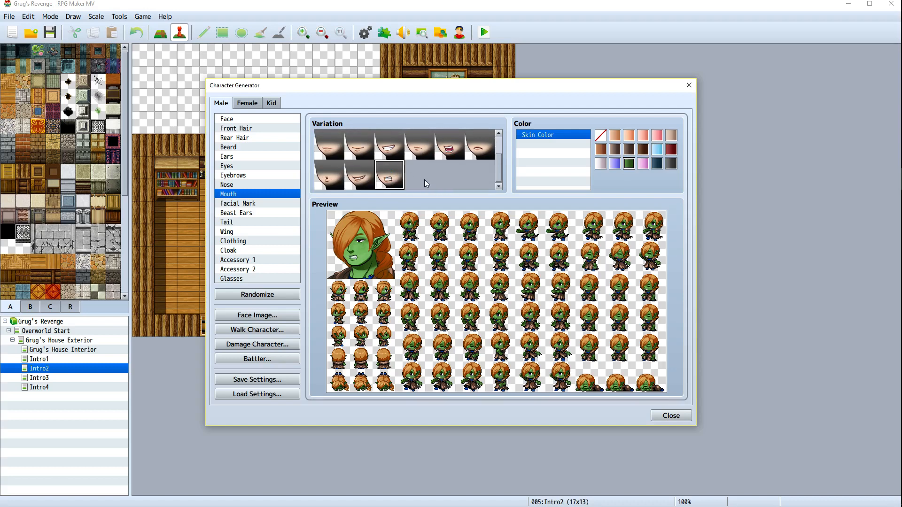
pyautogui.scroll(2, 424, 180)
pyautogui.scroll(-2, 422, 178)
# Import the WifeFace sheet into the face image window and place the grimacing face in its sixth slot
pyautogui.click(266, 319)
pyautogui.click(381, 183)
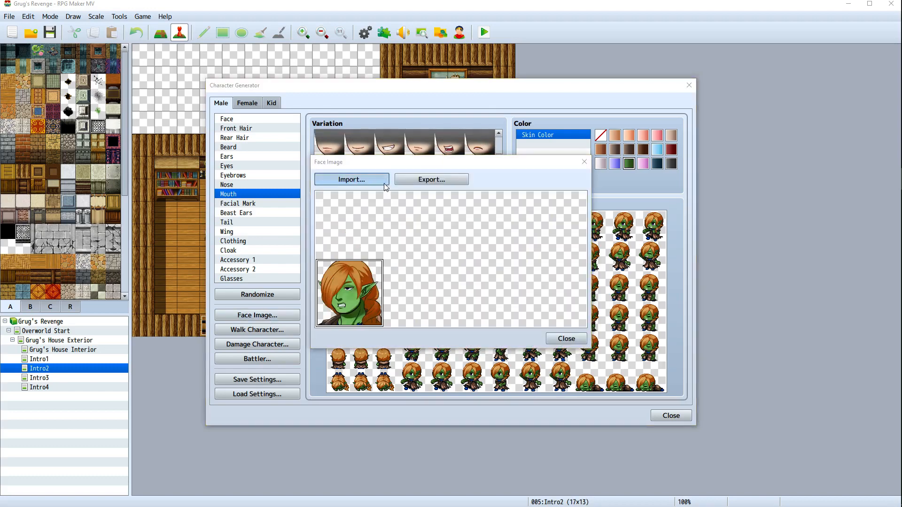
pyautogui.doubleClick(428, 329)
pyautogui.click(395, 297)
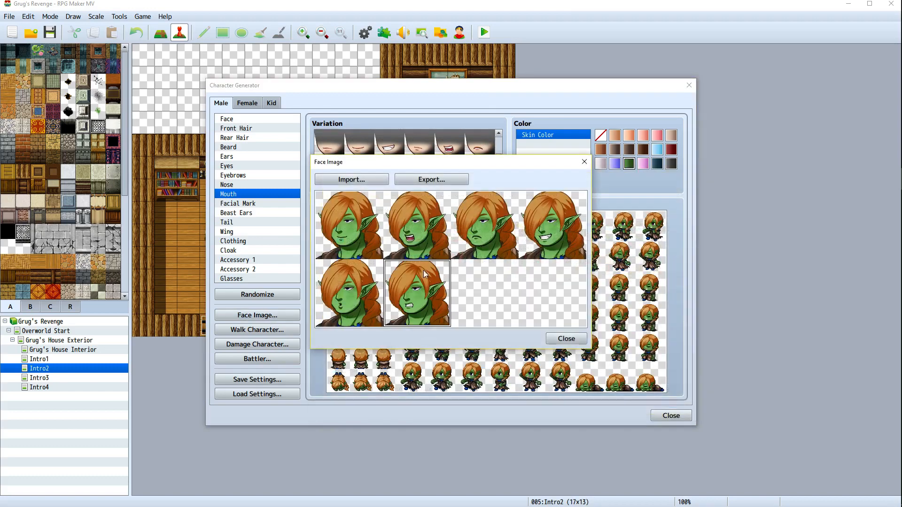
# Export the six-face sheet over WifeFace, confirming the replacement, and close the face image window
pyautogui.click(431, 180)
pyautogui.click(415, 303)
pyautogui.doubleClick(415, 303)
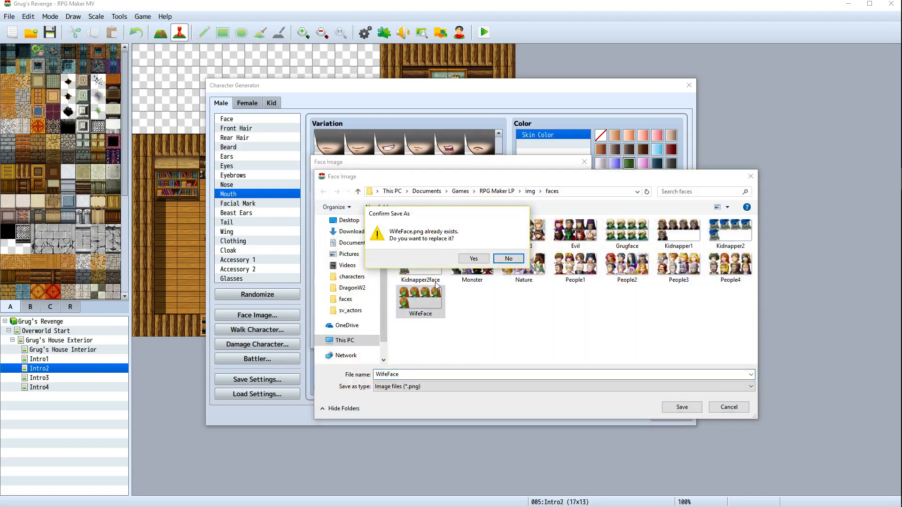
pyautogui.click(463, 259)
pyautogui.click(556, 339)
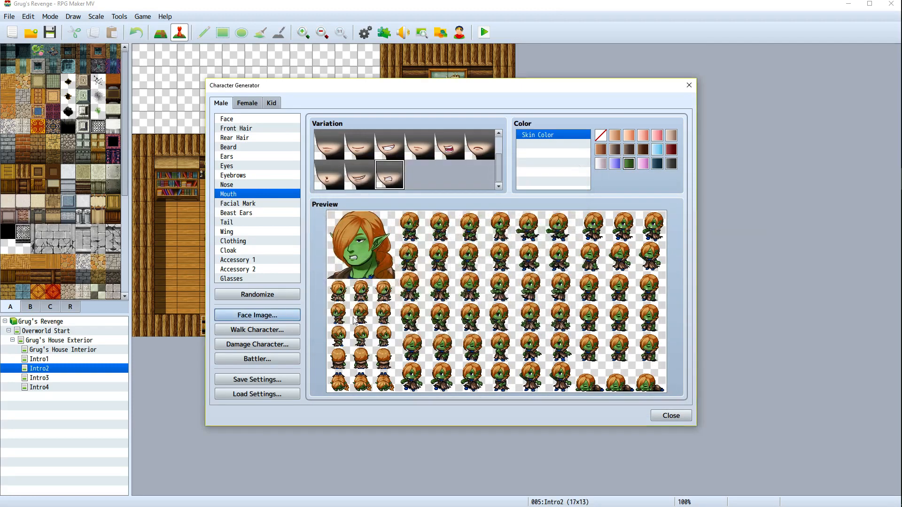
# Pick a closed neutral mouth, import the WifeFace sheet and place this face in its seventh slot
pyautogui.scroll(1, 362, 179)
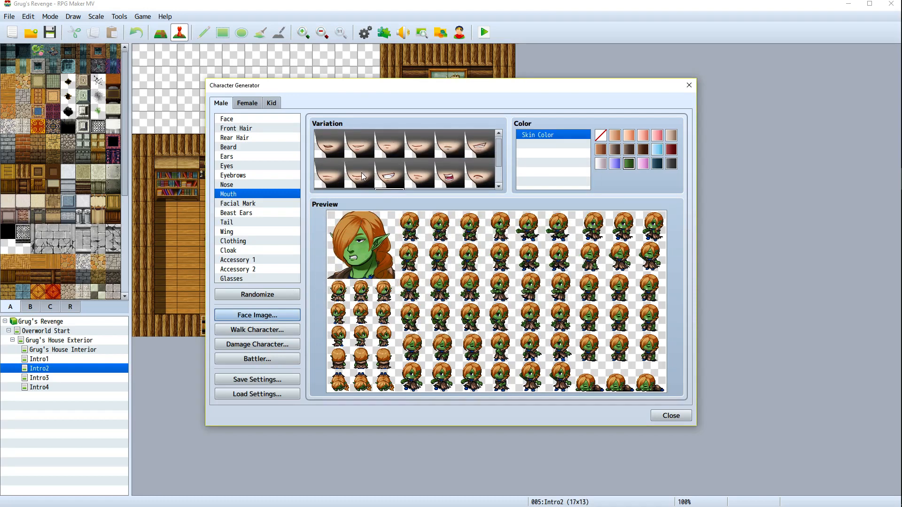
pyautogui.click(421, 177)
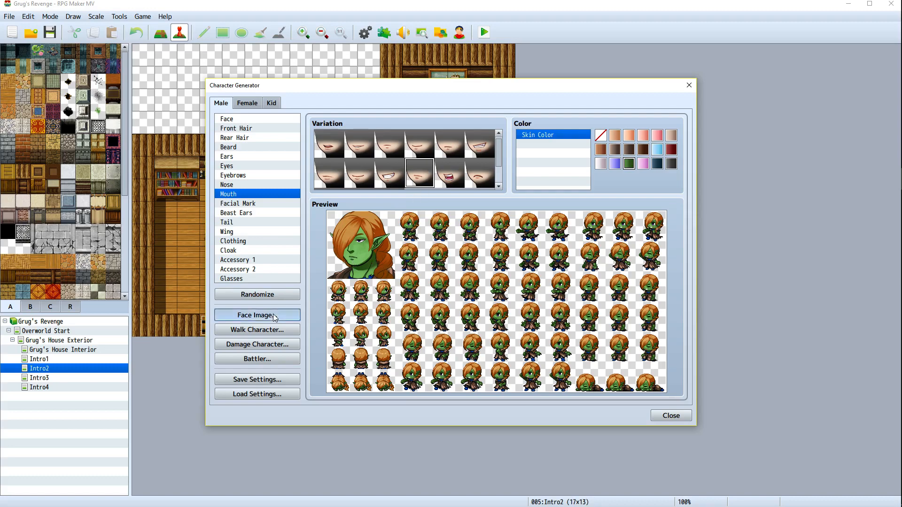
pyautogui.click(263, 315)
pyautogui.click(328, 179)
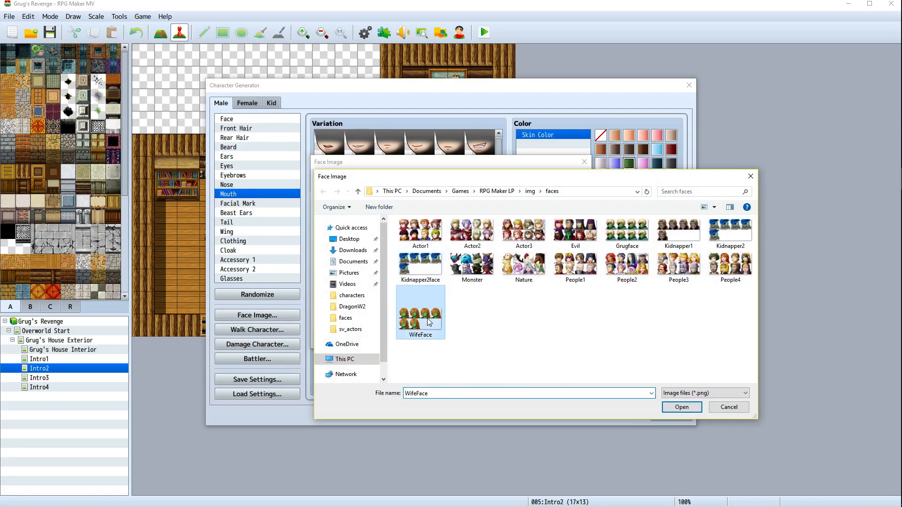
pyautogui.doubleClick(420, 320)
pyautogui.click(463, 294)
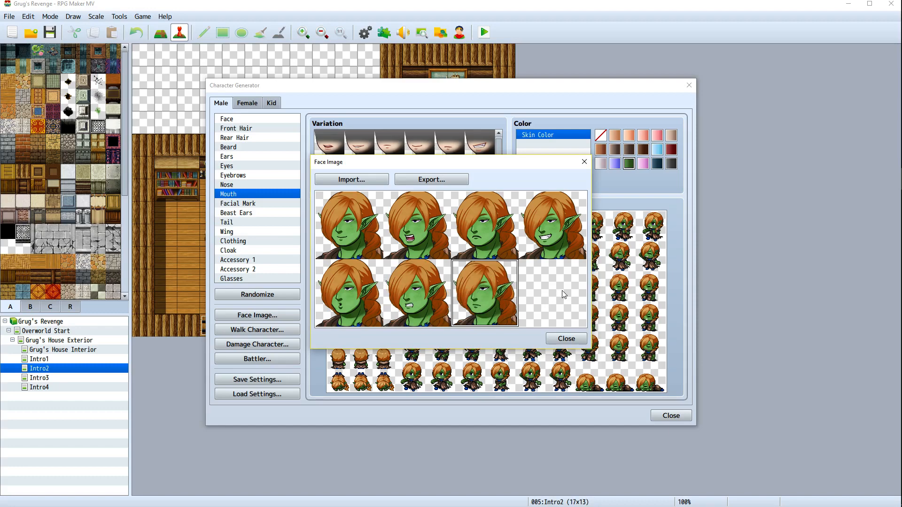
# Export the seven-face sheet over WifeFace, confirming the replacement, and close the face image window
pyautogui.click(431, 179)
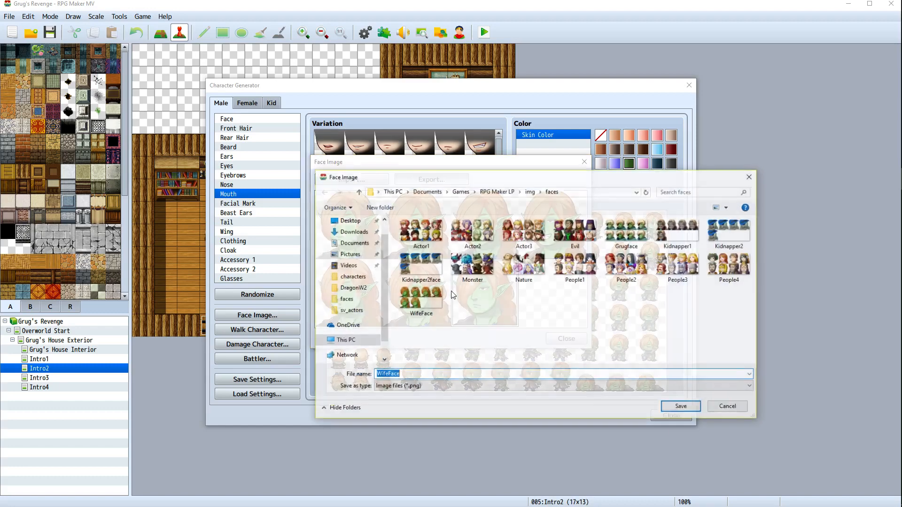
pyautogui.doubleClick(420, 301)
pyautogui.click(473, 258)
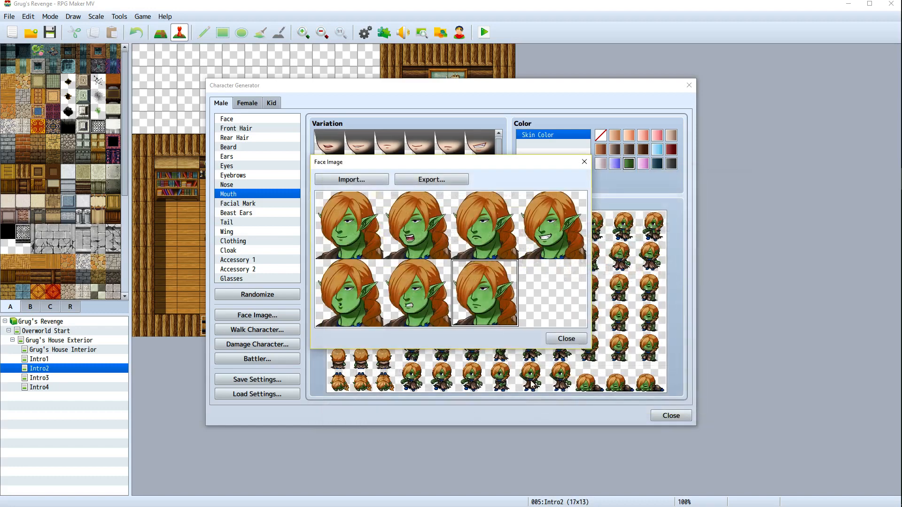
pyautogui.click(566, 338)
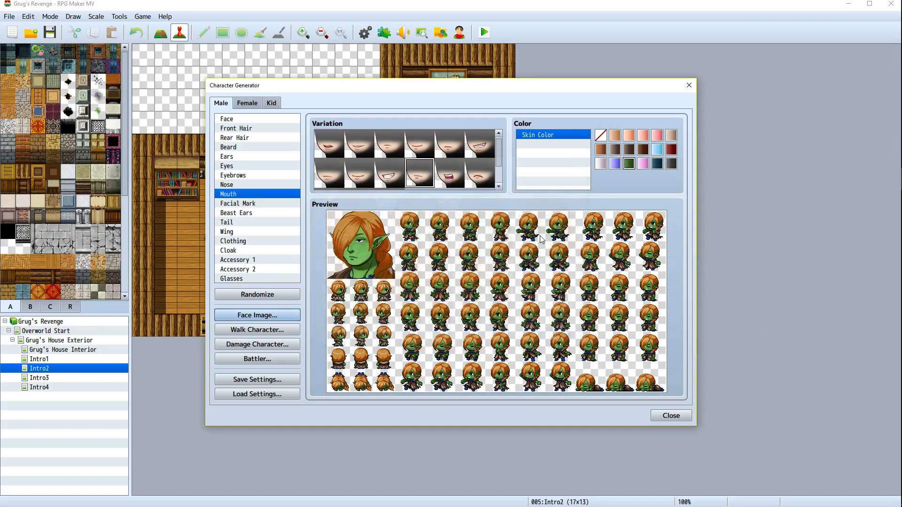
# Export the character's walking sprite sheet to the characters folder and close the walk character window
pyautogui.click(254, 331)
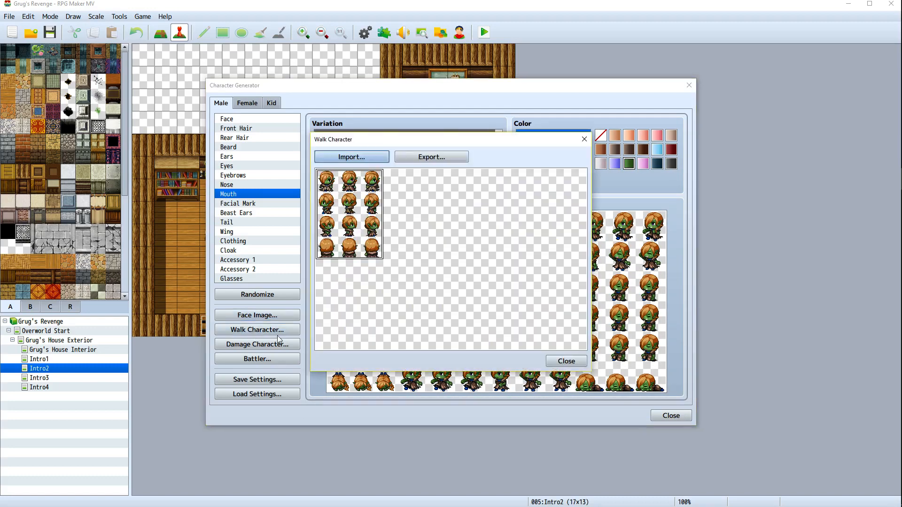
pyautogui.click(432, 158)
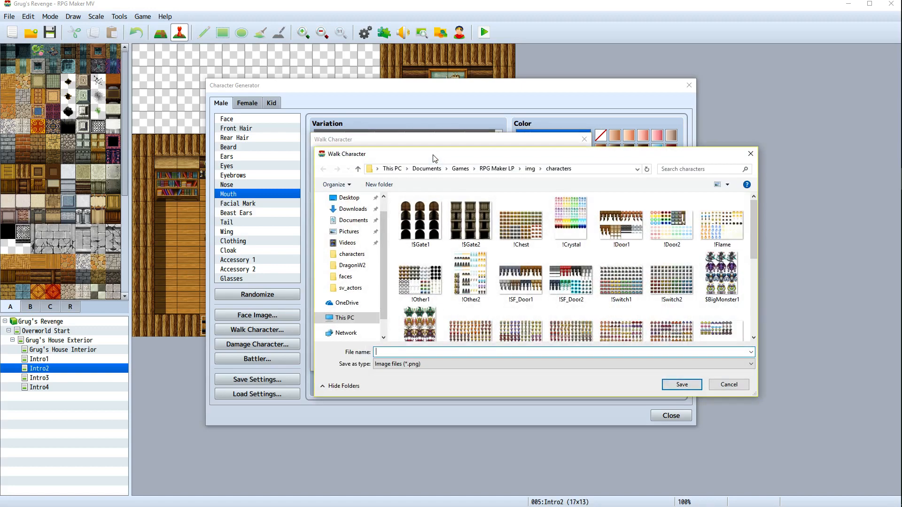
pyautogui.press('Return')
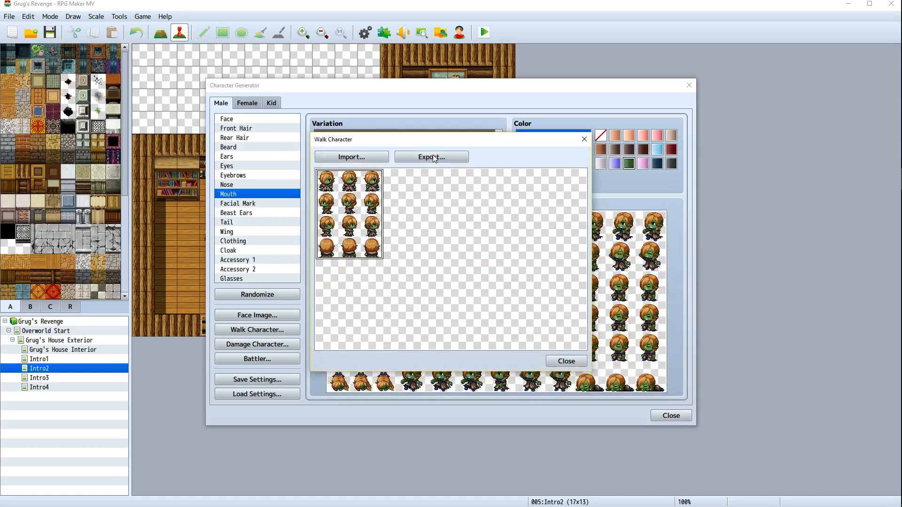
pyautogui.click(566, 361)
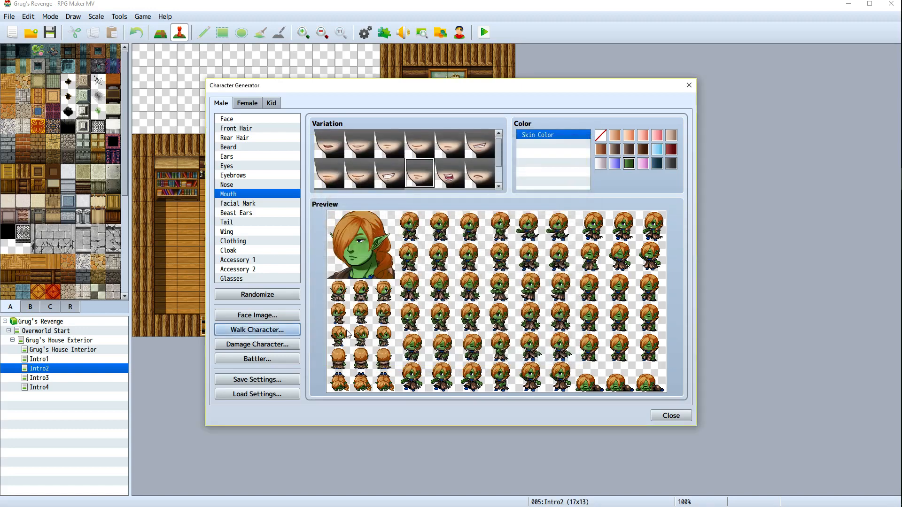
# Export the damage character sheet to the characters folder as wifedamage and close its window
pyautogui.click(267, 345)
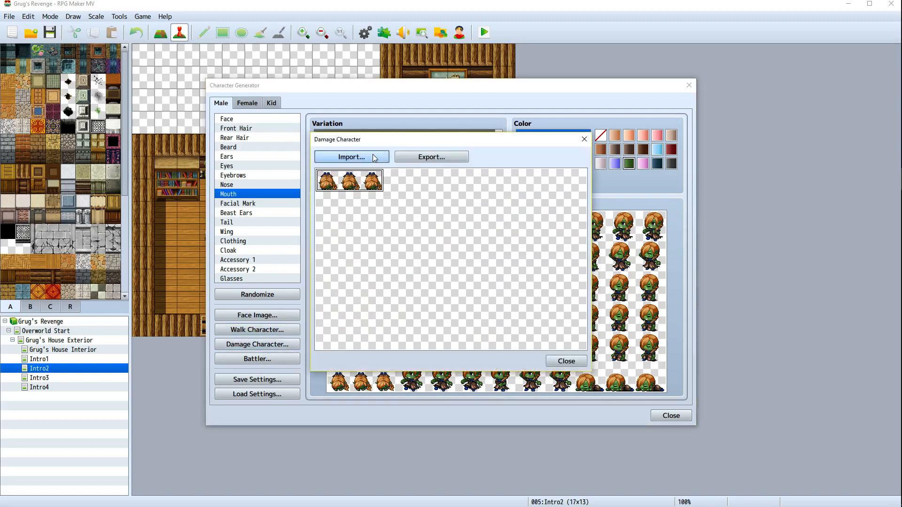
pyautogui.click(413, 157)
pyautogui.write('wif')
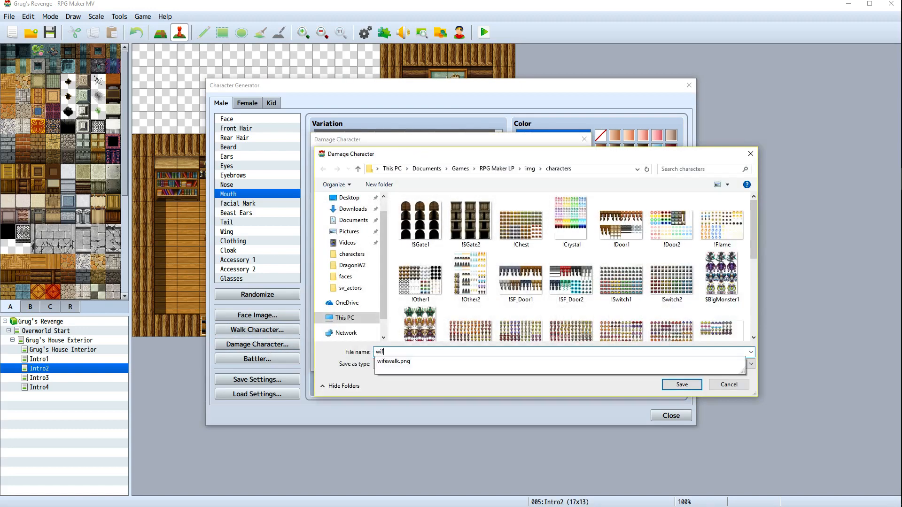
pyautogui.write('edamage')
pyautogui.press('Return')
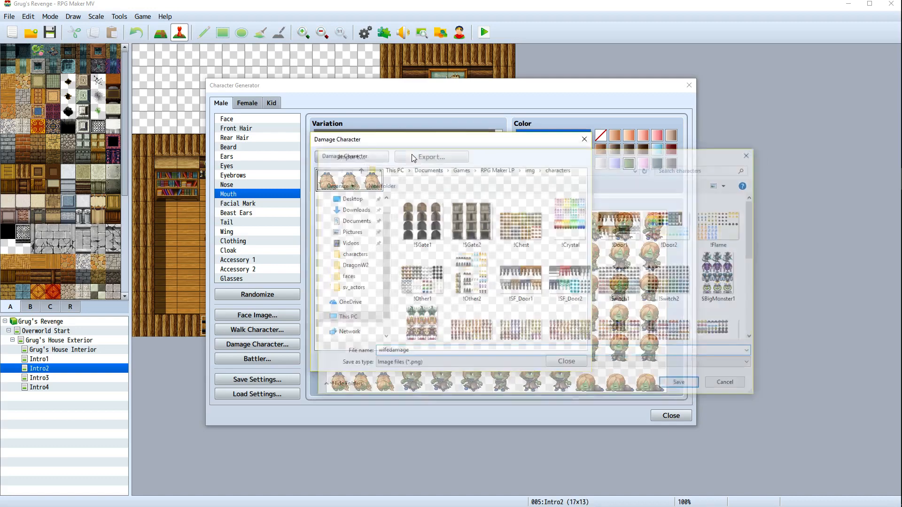
pyautogui.click(566, 361)
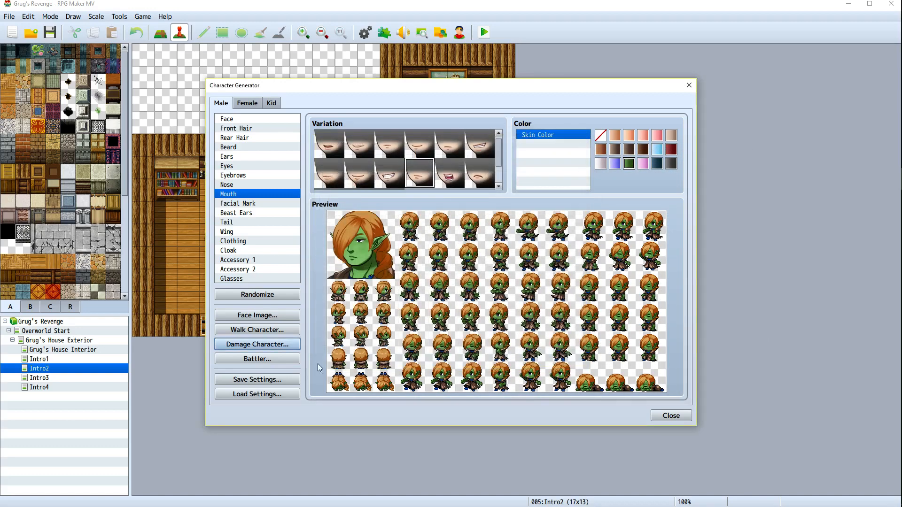
# Export the battler sheet to the sv_actors folder as wifeb, then close the battler window and the Character Generator
pyautogui.click(257, 359)
pyautogui.click(431, 157)
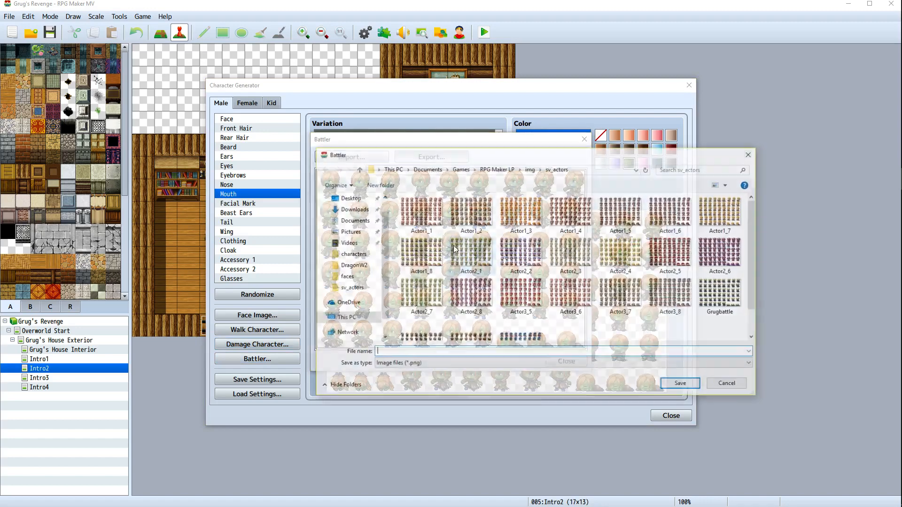
pyautogui.write('wifebattle')
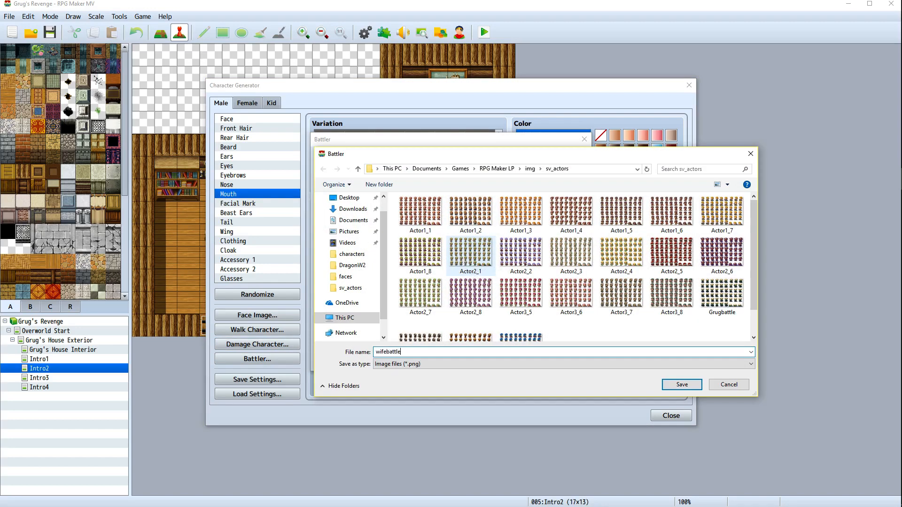
pyautogui.press('Return')
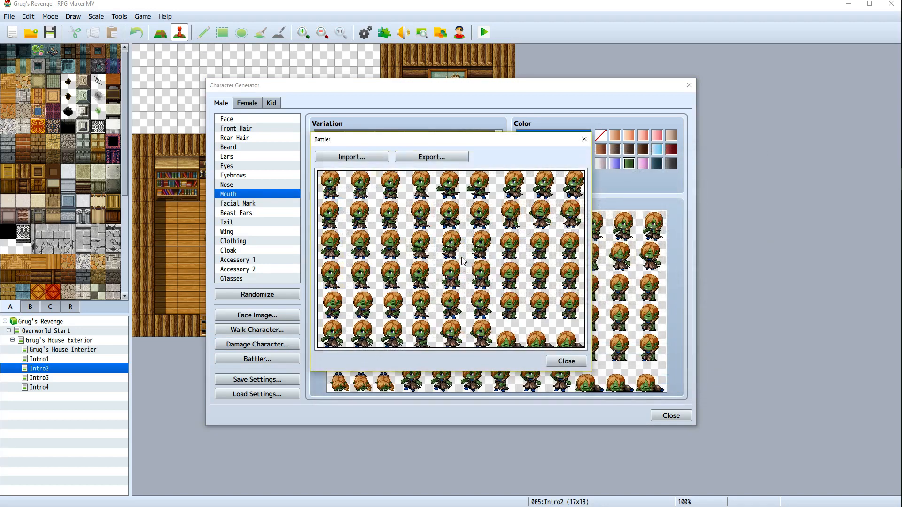
pyautogui.click(556, 365)
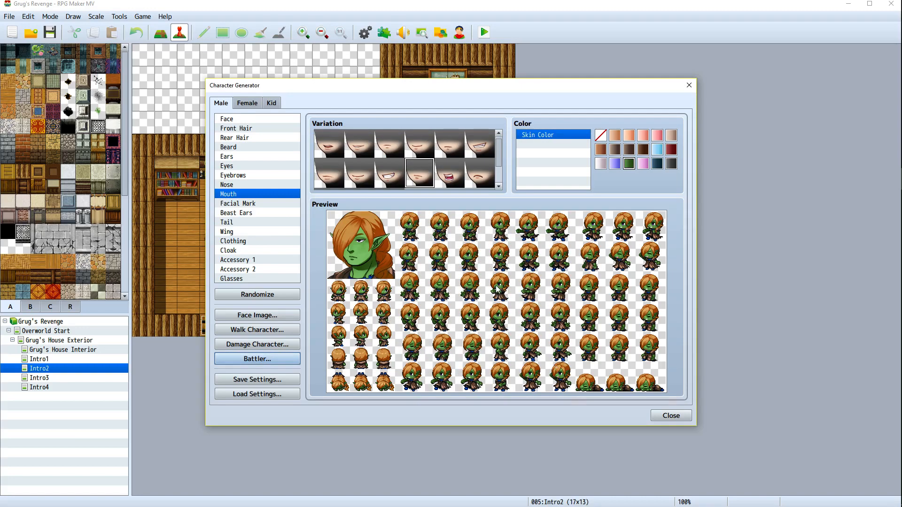
pyautogui.click(671, 416)
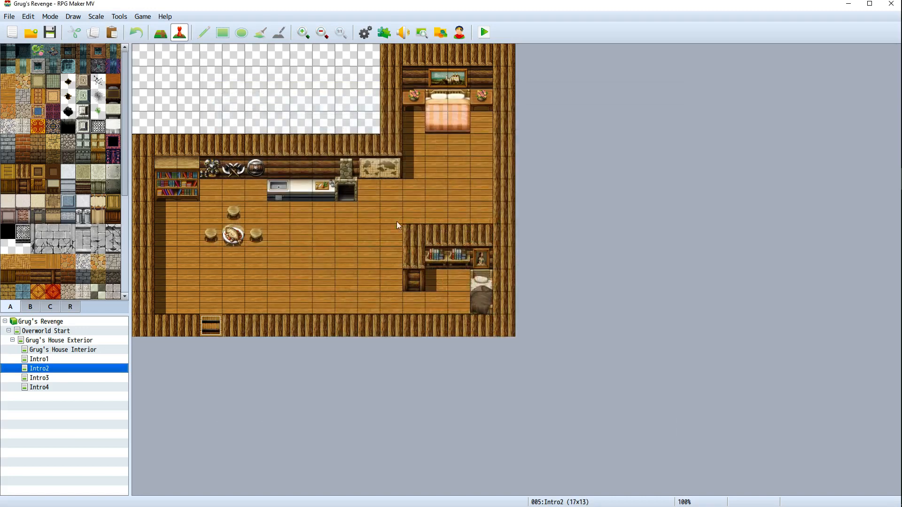
# Reopen the Character Generator and randomize a Kid character repeatedly until a suitable base appears
pyautogui.click(120, 17)
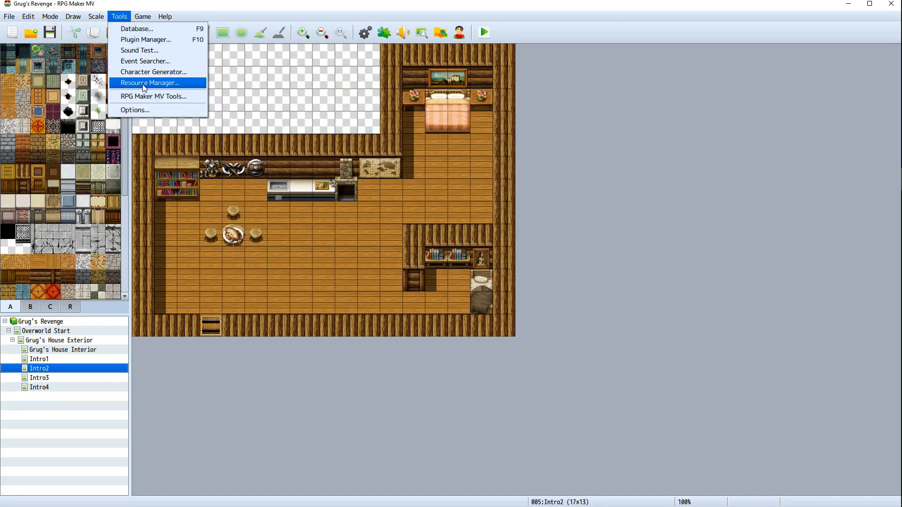
pyautogui.click(147, 73)
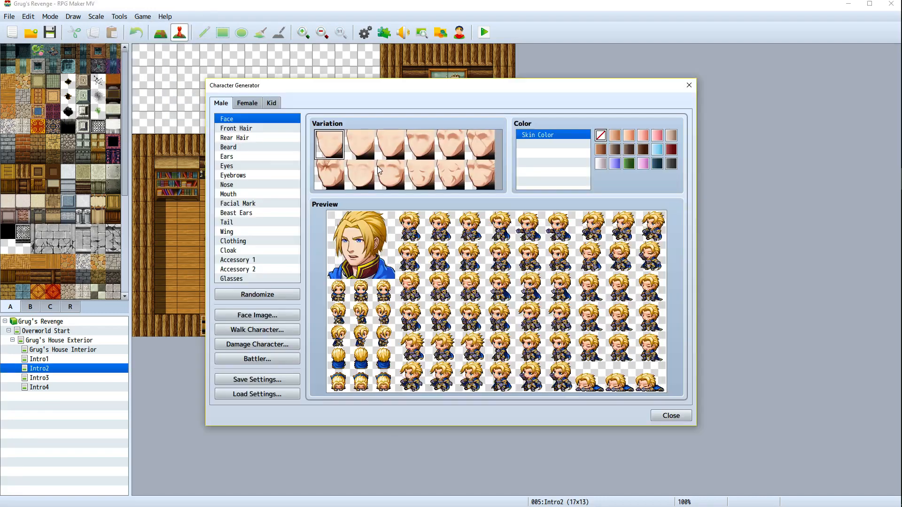
pyautogui.click(273, 103)
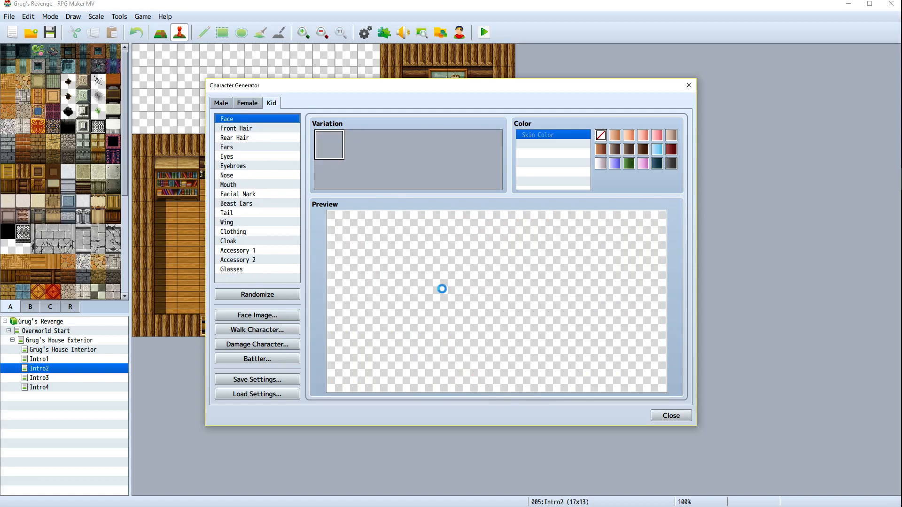
pyautogui.click(280, 296)
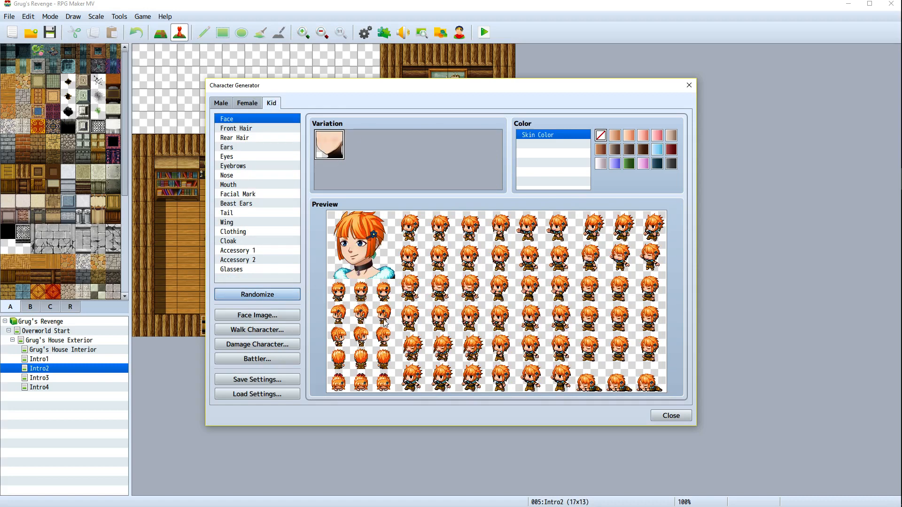
pyautogui.click(267, 296)
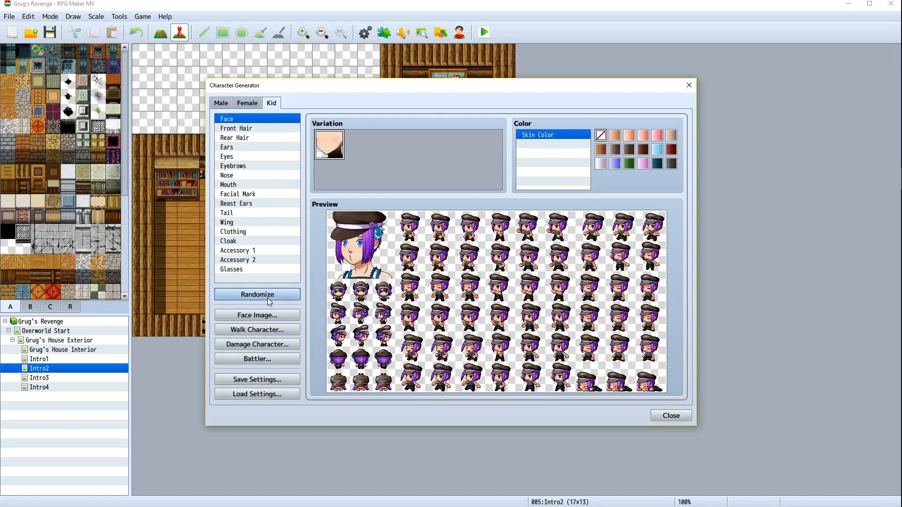
pyautogui.click(269, 299)
pyautogui.click(268, 301)
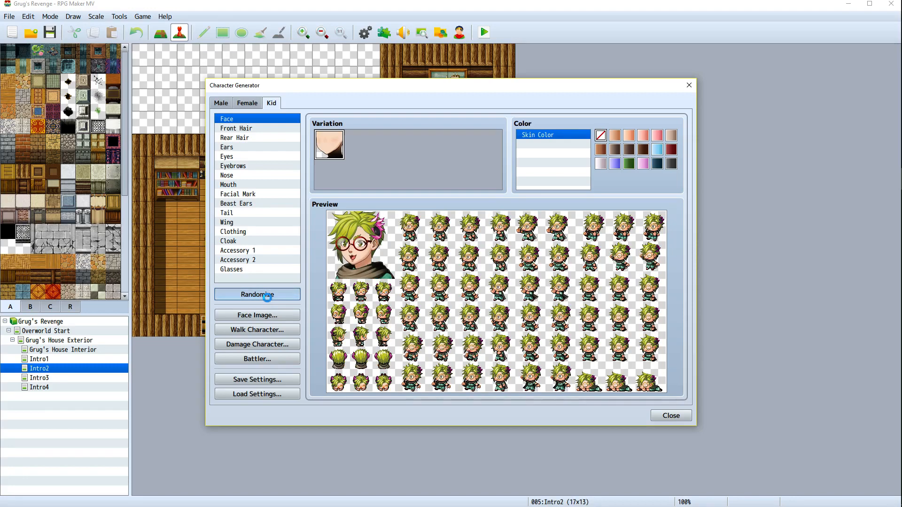
pyautogui.click(266, 301)
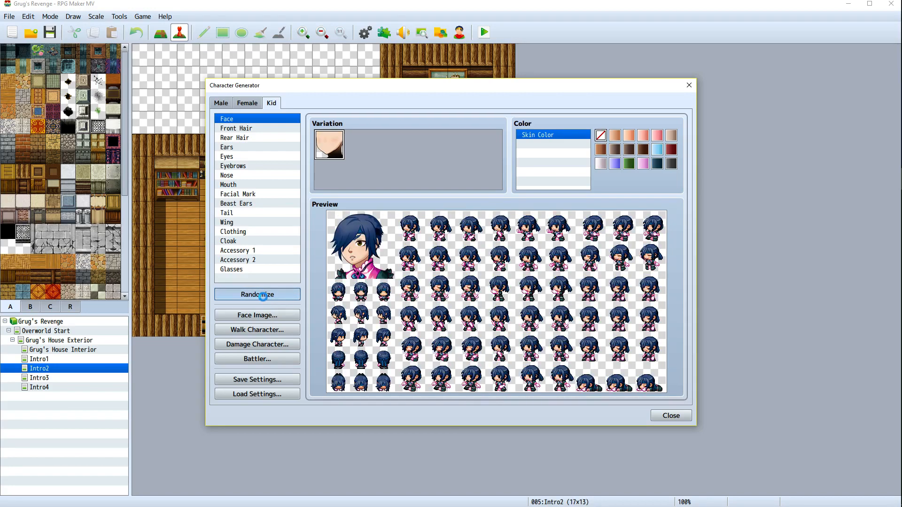
pyautogui.click(266, 301)
pyautogui.click(266, 302)
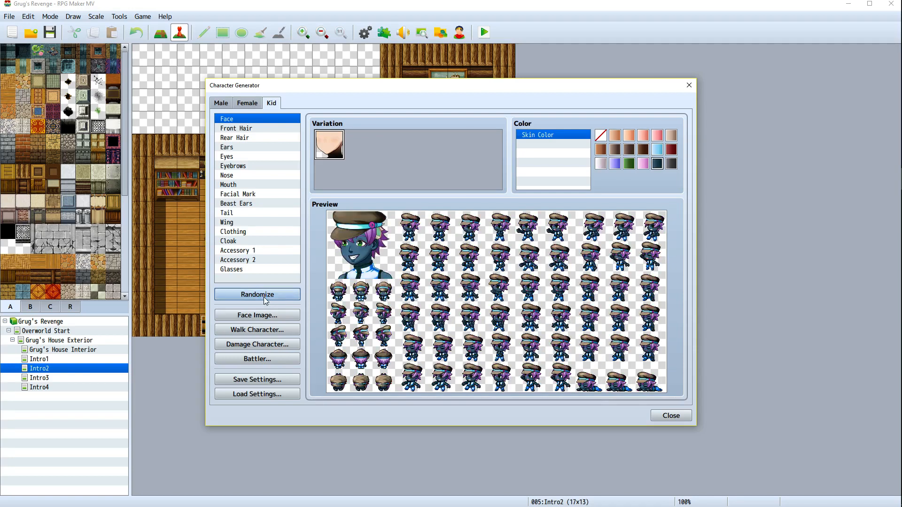
pyautogui.click(266, 301)
pyautogui.click(266, 301)
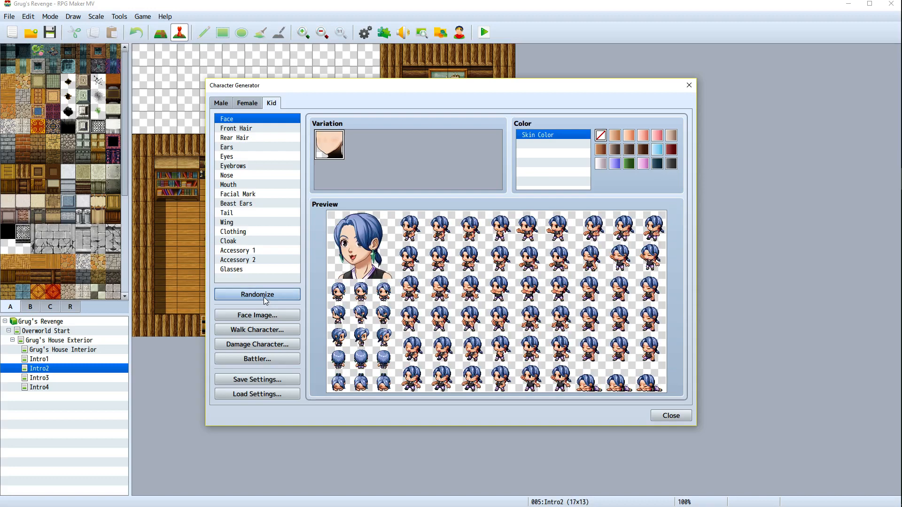
pyautogui.click(266, 301)
pyautogui.click(265, 301)
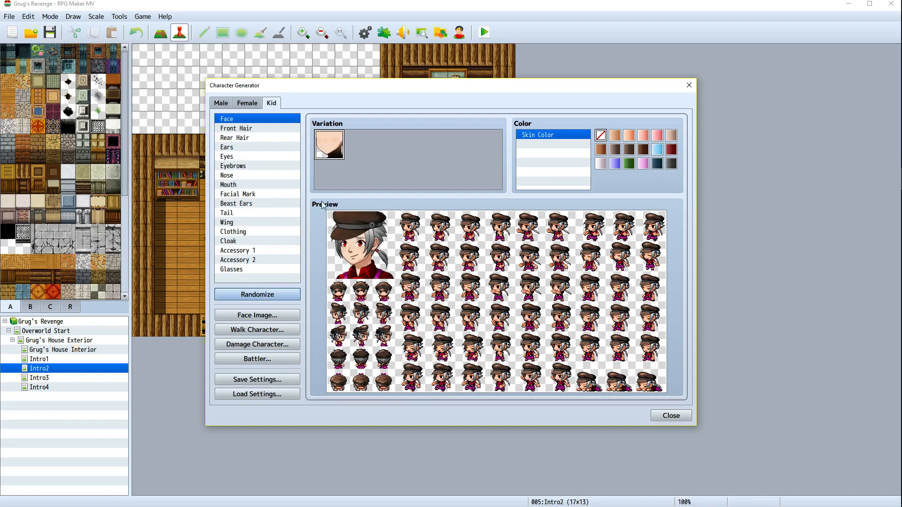
# Give the kid green skin and remove both Accessory 1 and Accessory 2
pyautogui.click(629, 166)
pyautogui.click(253, 128)
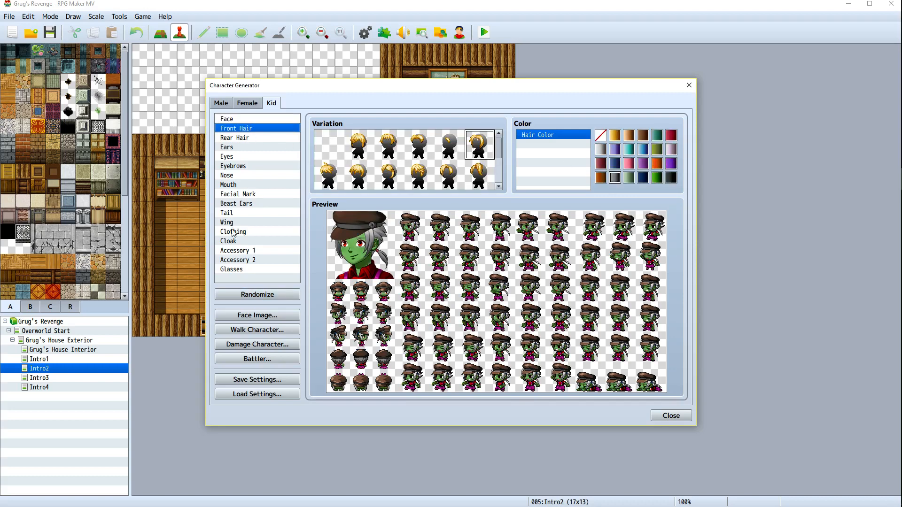
pyautogui.click(234, 271)
pyautogui.click(247, 261)
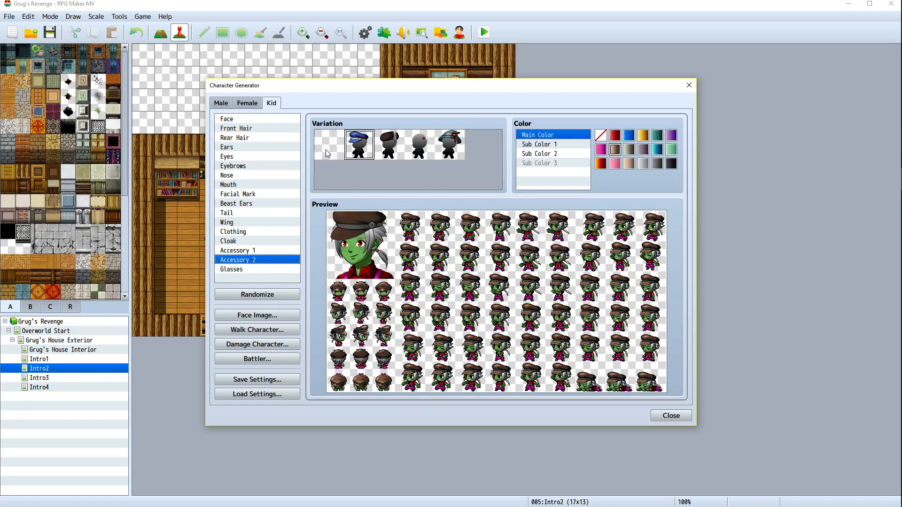
pyautogui.click(327, 153)
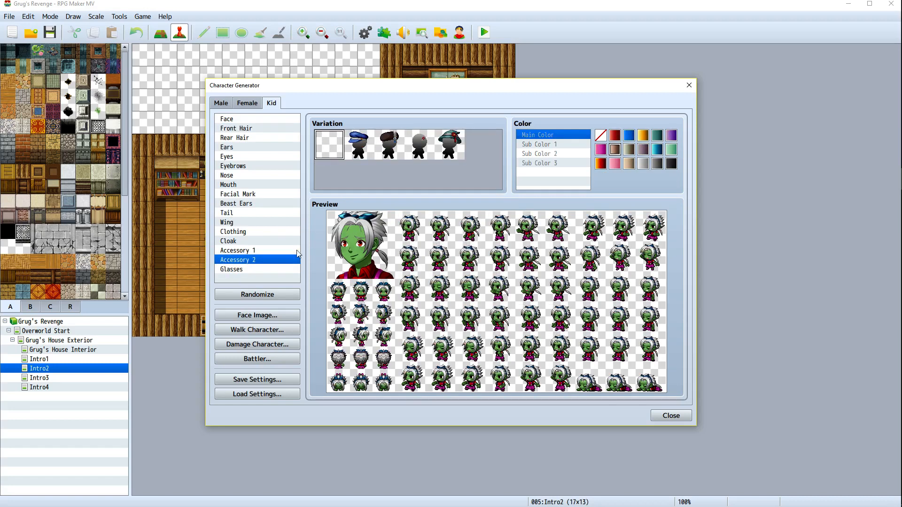
pyautogui.click(258, 251)
pyautogui.click(329, 145)
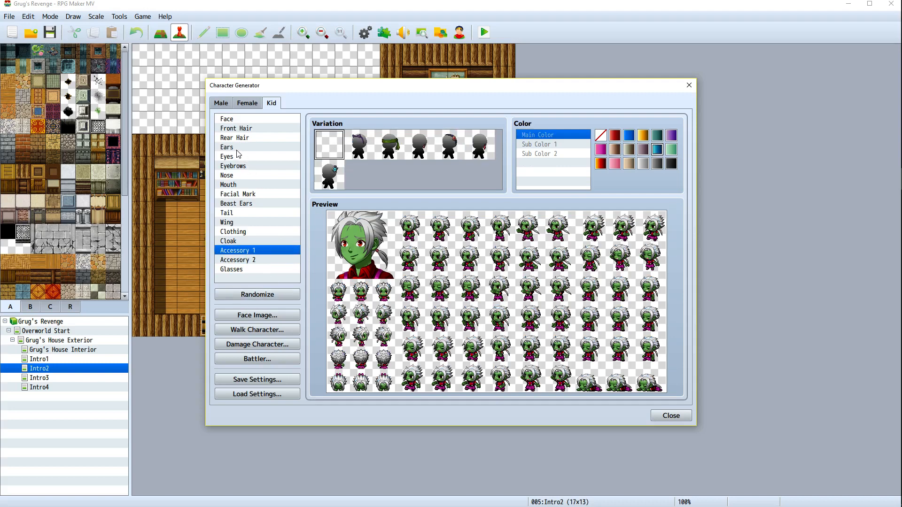
# Try several front hair colours and set the kid's hair colour to black
pyautogui.click(239, 131)
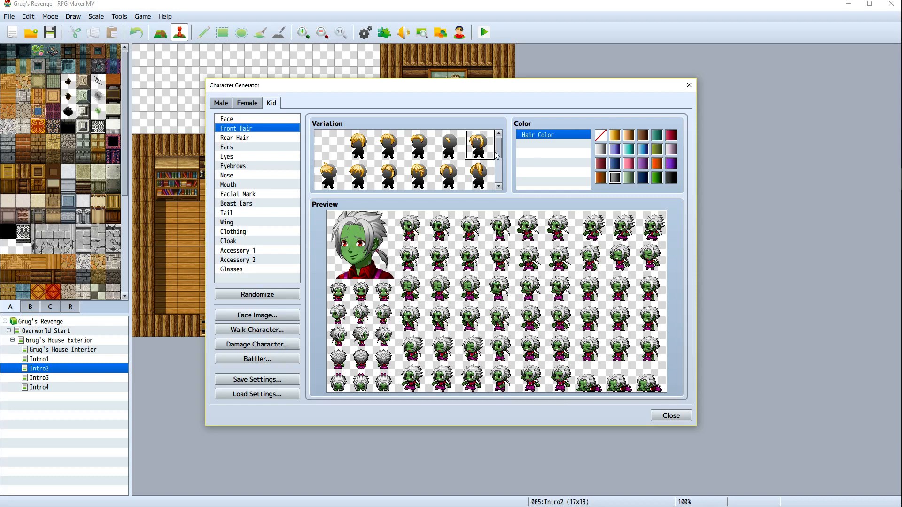
pyautogui.click(644, 136)
pyautogui.click(615, 137)
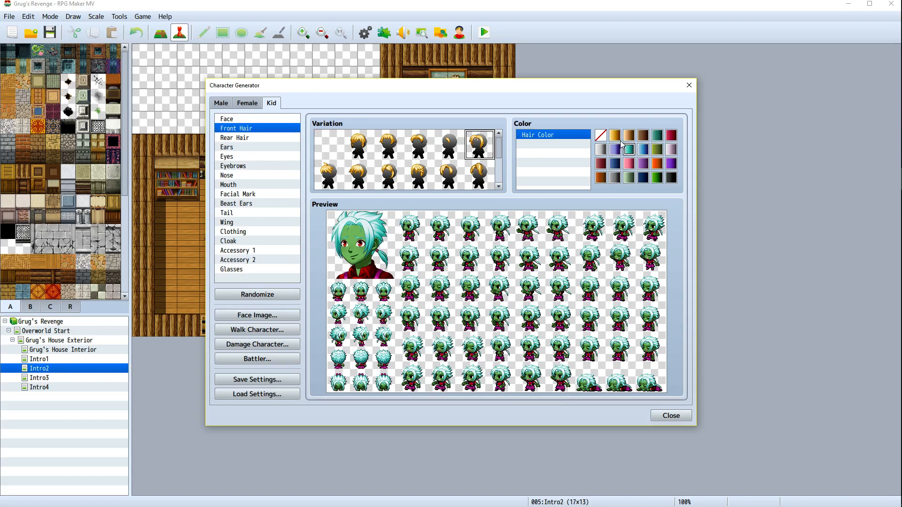
pyautogui.click(643, 149)
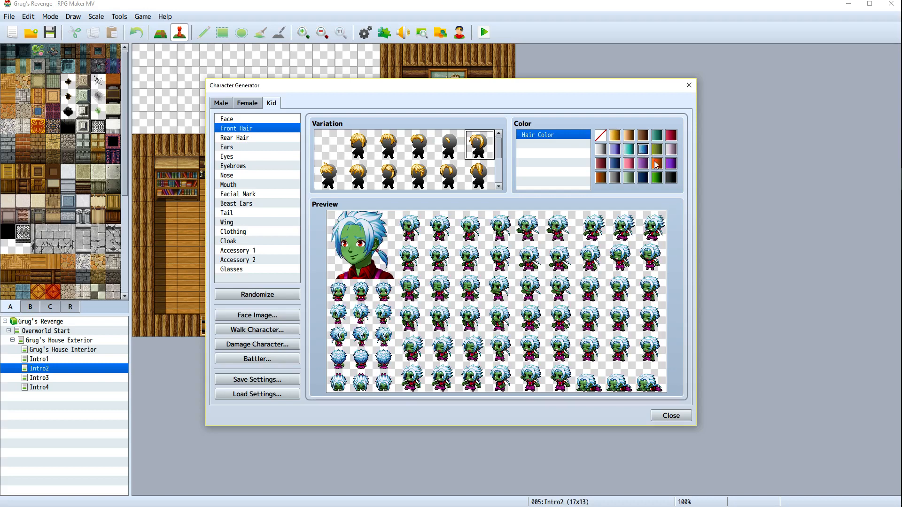
pyautogui.click(670, 179)
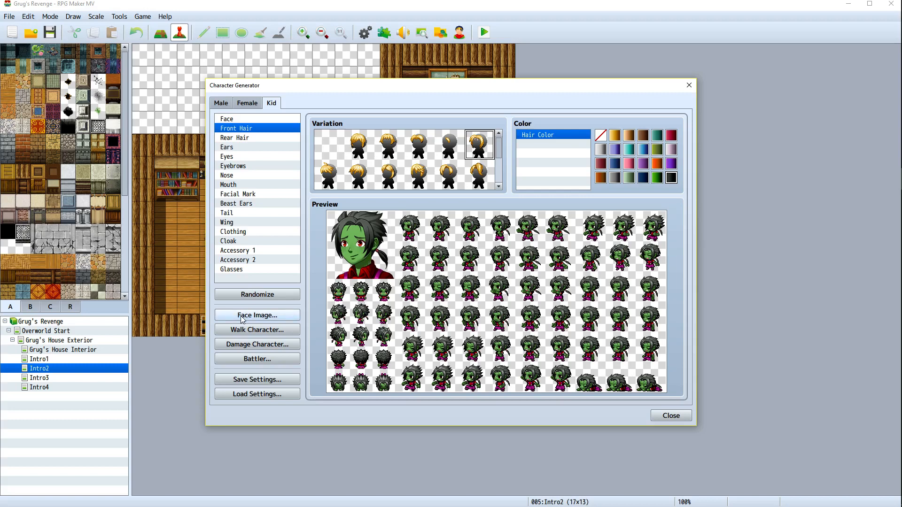
# Export the kid's face image to the faces folder as Billyface and close the face image window
pyautogui.click(258, 315)
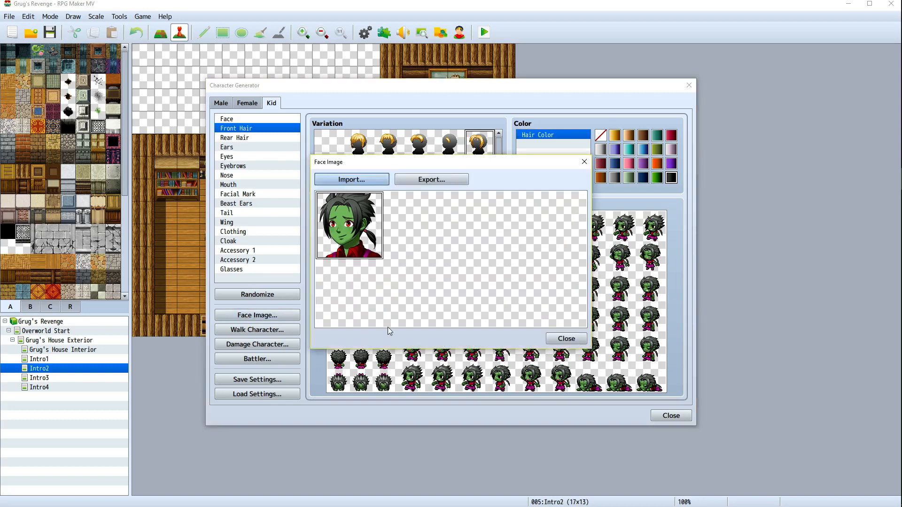
pyautogui.click(431, 180)
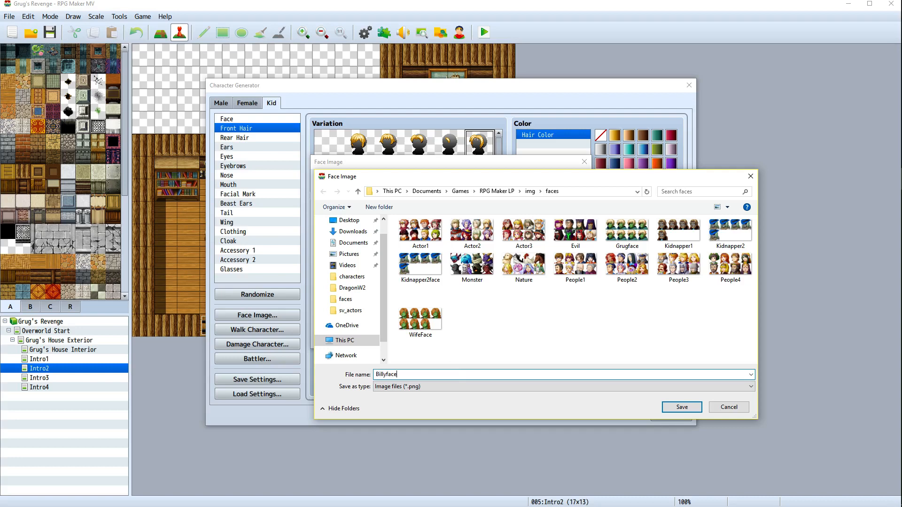
pyautogui.press('Return')
pyautogui.click(564, 336)
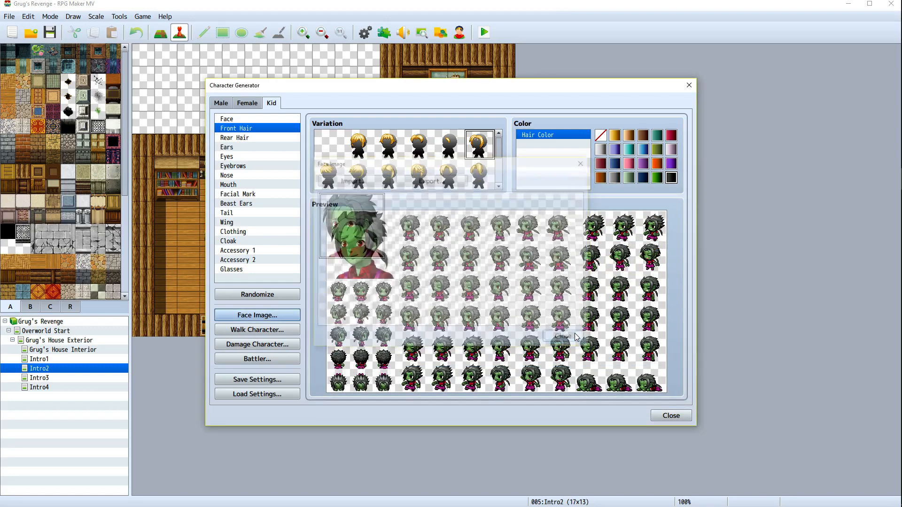
# Pick the first mouth variation, import the Billyface sheet and place this face in its second slot
pyautogui.click(238, 184)
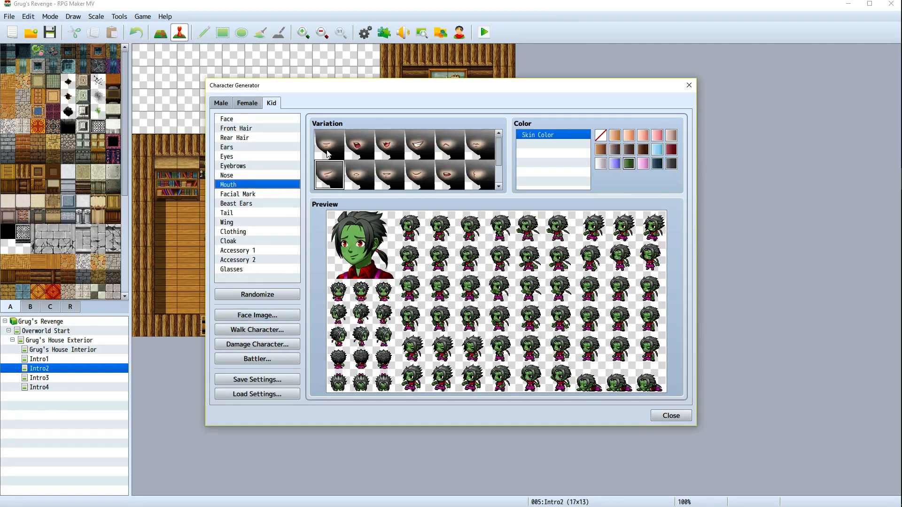
pyautogui.click(330, 154)
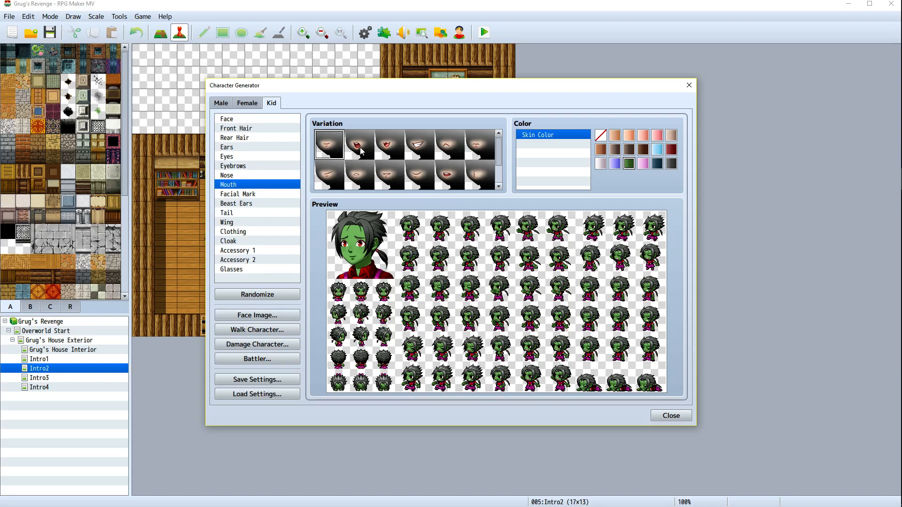
pyautogui.click(273, 316)
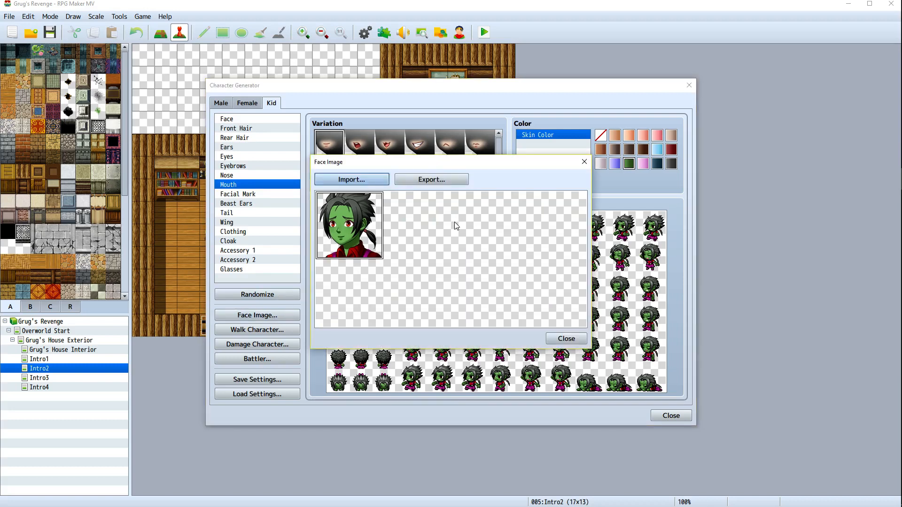
pyautogui.click(351, 179)
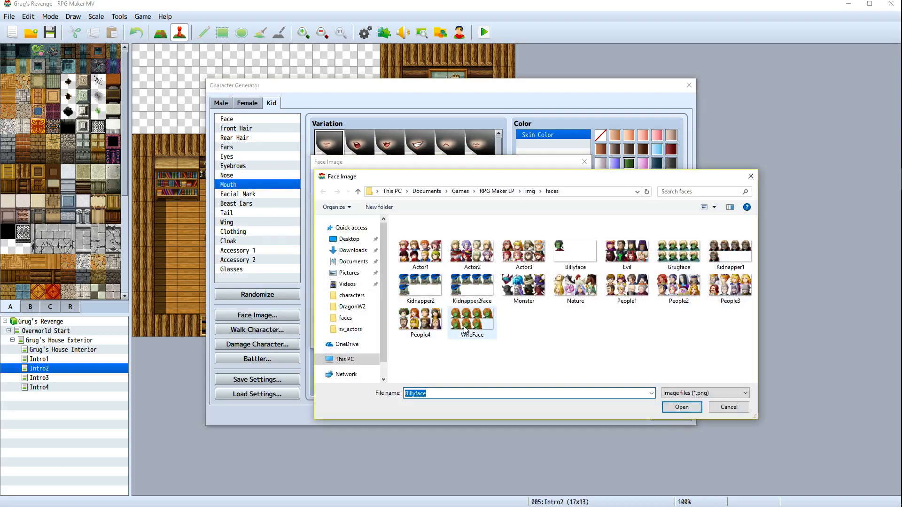
pyautogui.doubleClick(575, 254)
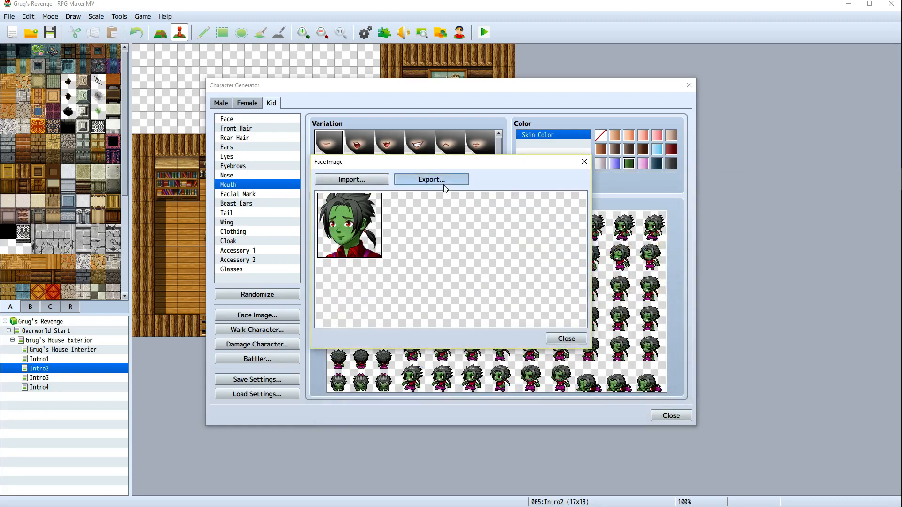
pyautogui.click(443, 184)
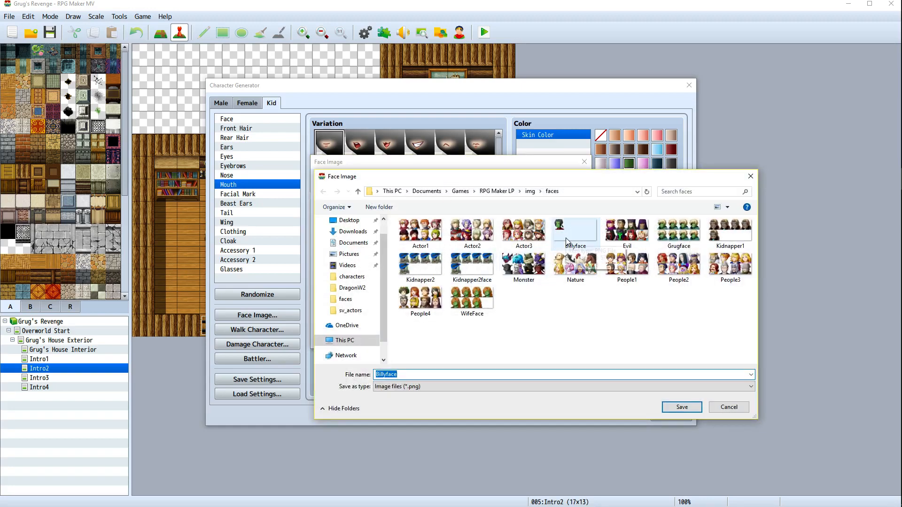
pyautogui.click(729, 406)
pyautogui.click(419, 246)
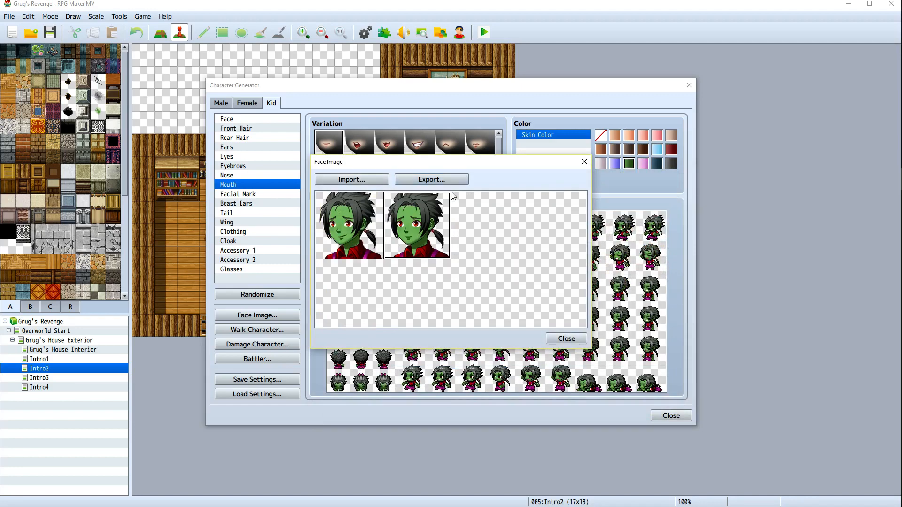
# Export the two-face sheet over Billyface, confirming the replacement, and close the face image window
pyautogui.click(431, 180)
pyautogui.press('Return')
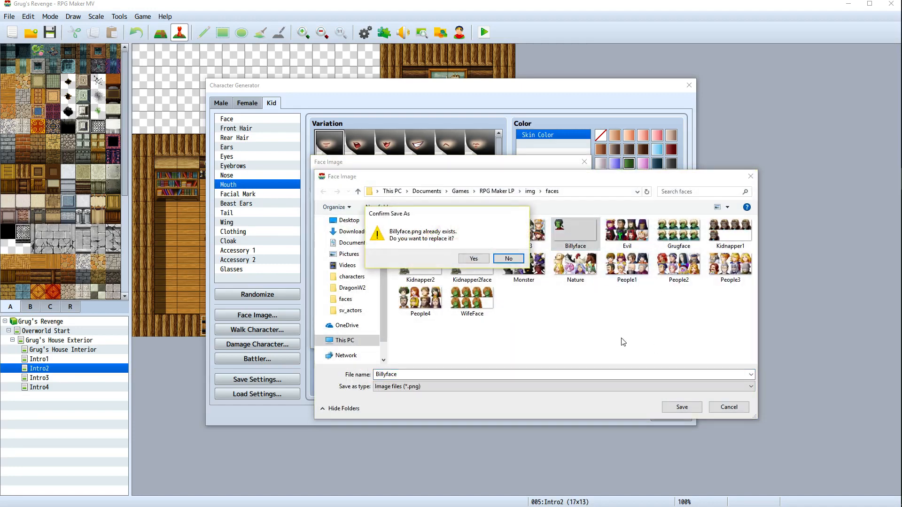
pyautogui.click(473, 259)
pyautogui.click(567, 339)
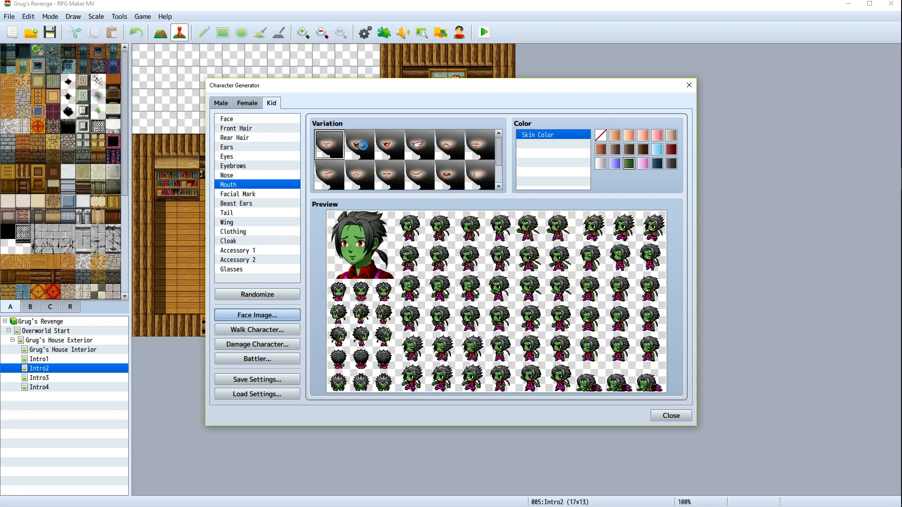
# Import the Billyface sheet into the face image window and place the current face in its third slot
pyautogui.click(288, 315)
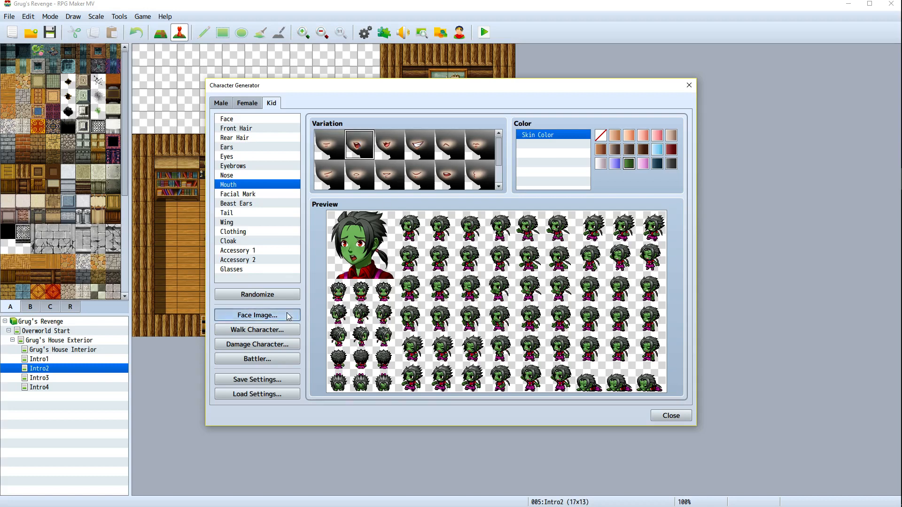
pyautogui.click(351, 180)
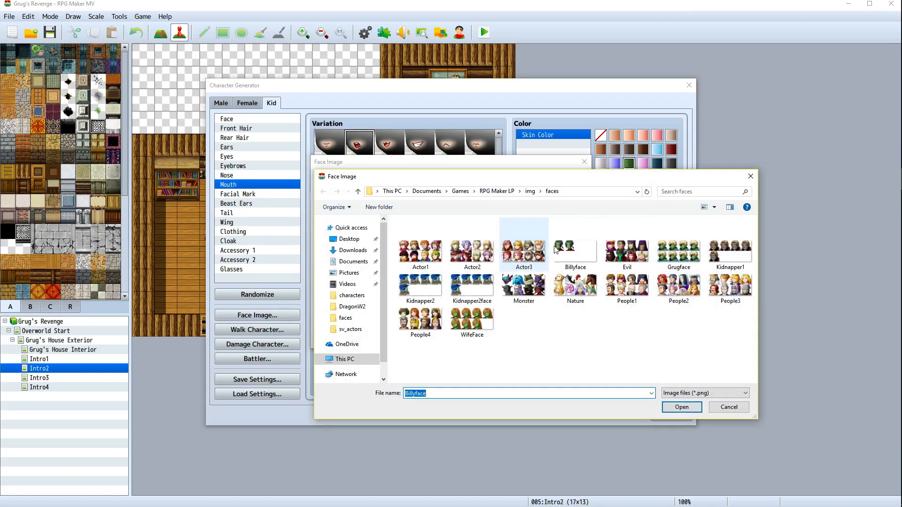
pyautogui.doubleClick(585, 250)
pyautogui.click(484, 226)
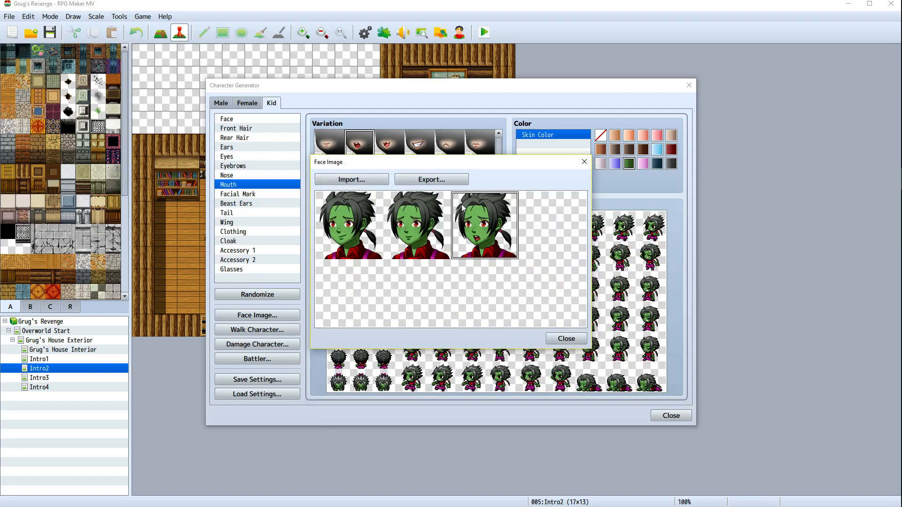
# Export the three-face sheet over Billyface, confirming the replacement, and close the face image window
pyautogui.click(431, 179)
pyautogui.doubleClick(573, 230)
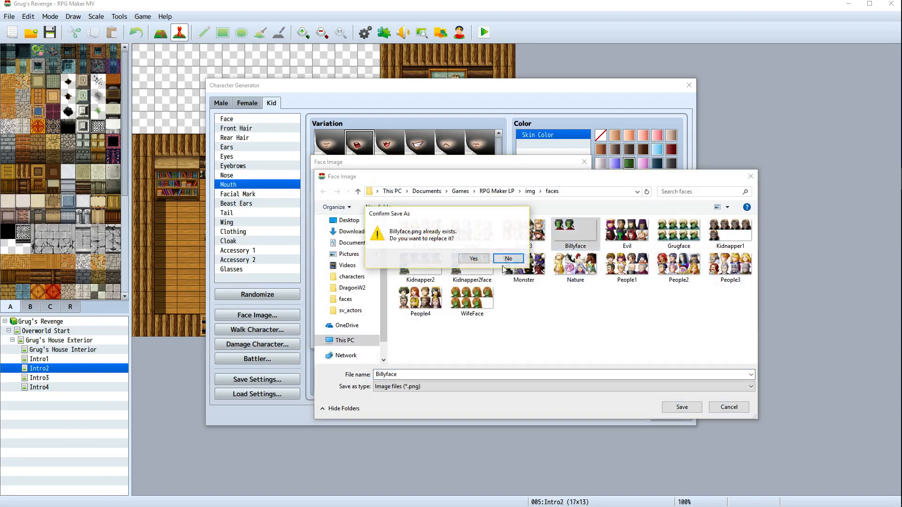
pyautogui.click(468, 257)
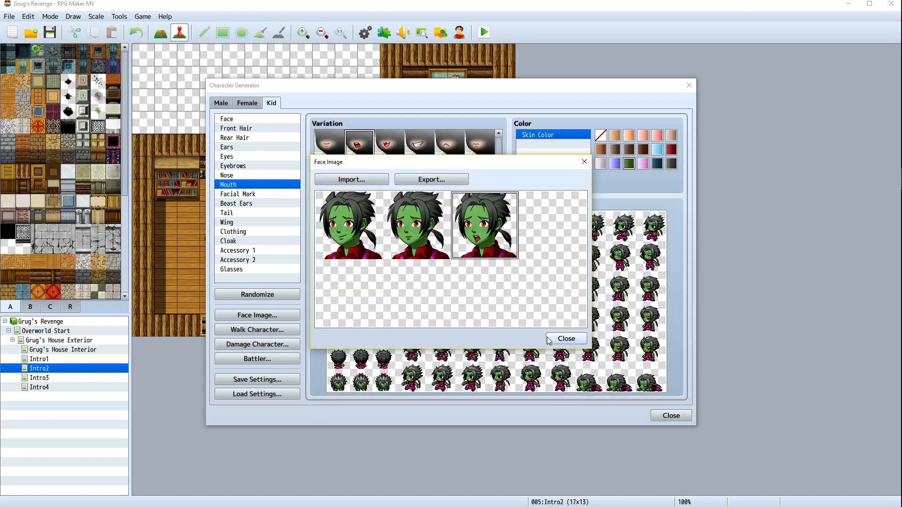
pyautogui.click(566, 338)
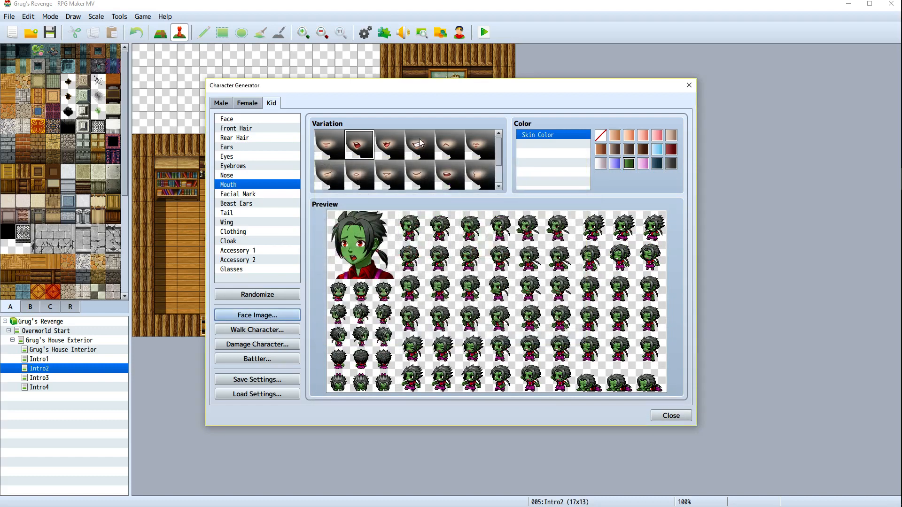
# Pick the fourth mouth variation, import the Billyface sheet and place this face in its fourth slot
pyautogui.click(421, 142)
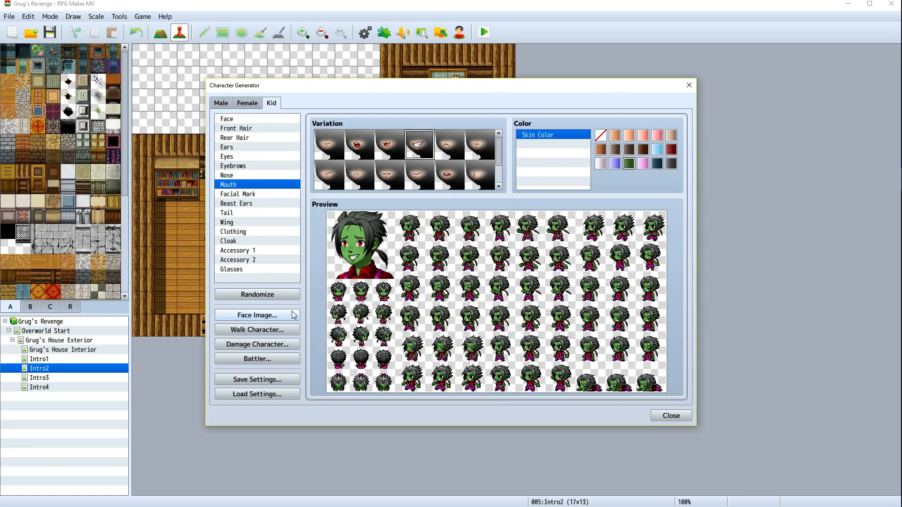
pyautogui.click(257, 315)
pyautogui.click(350, 180)
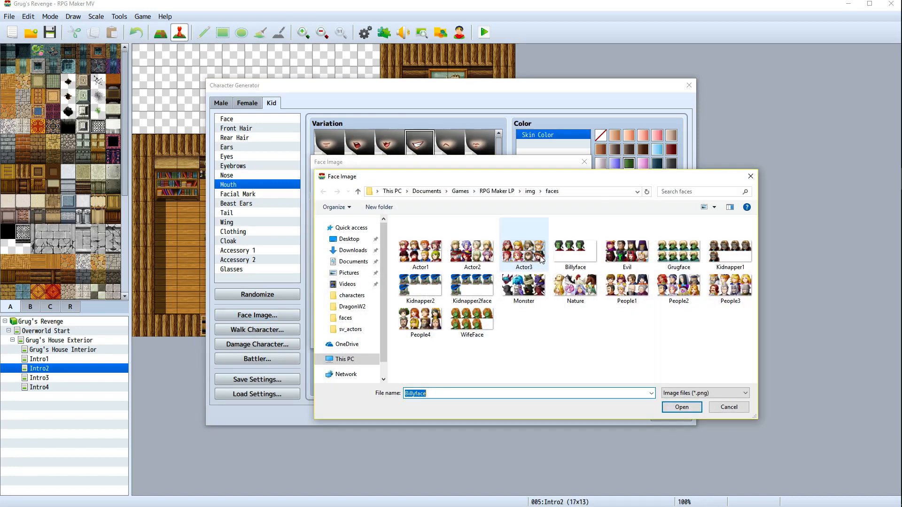
pyautogui.doubleClick(574, 252)
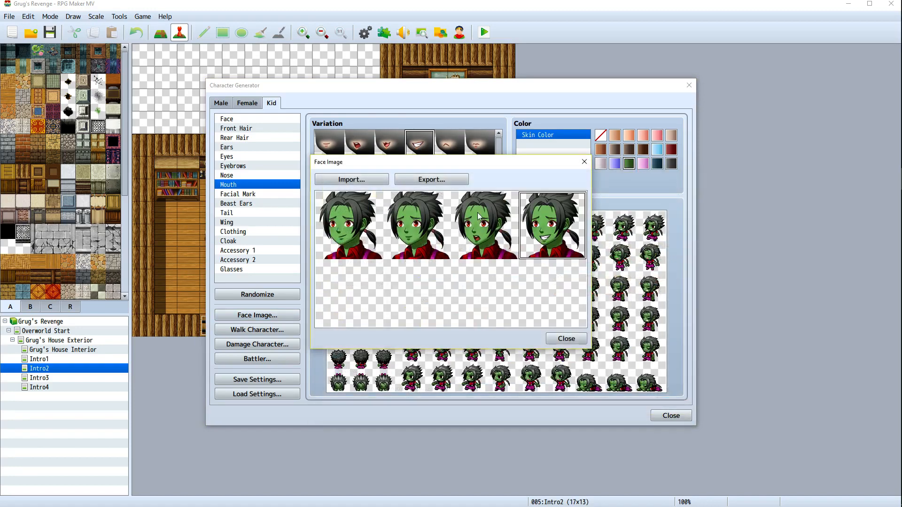
# Export the four-face sheet over Billyface, confirming the replacement, and close the face image window
pyautogui.click(431, 179)
pyautogui.doubleClick(567, 237)
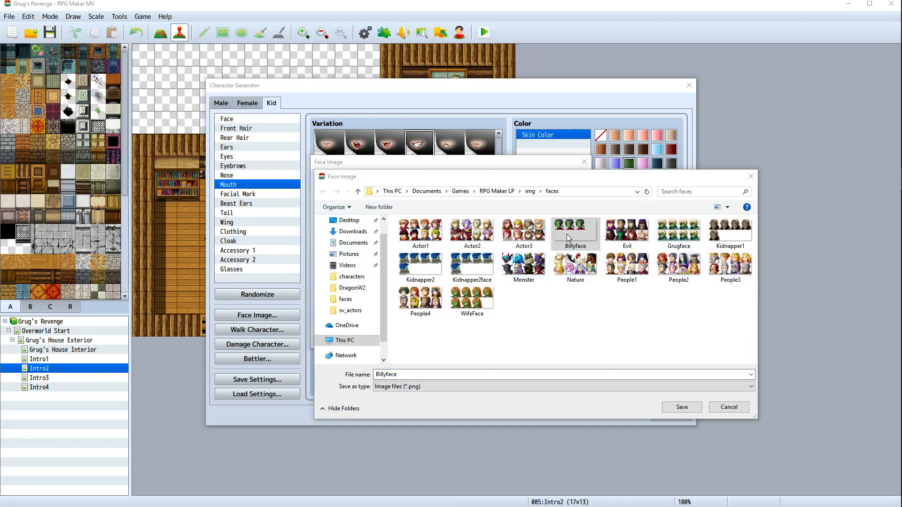
pyautogui.click(517, 257)
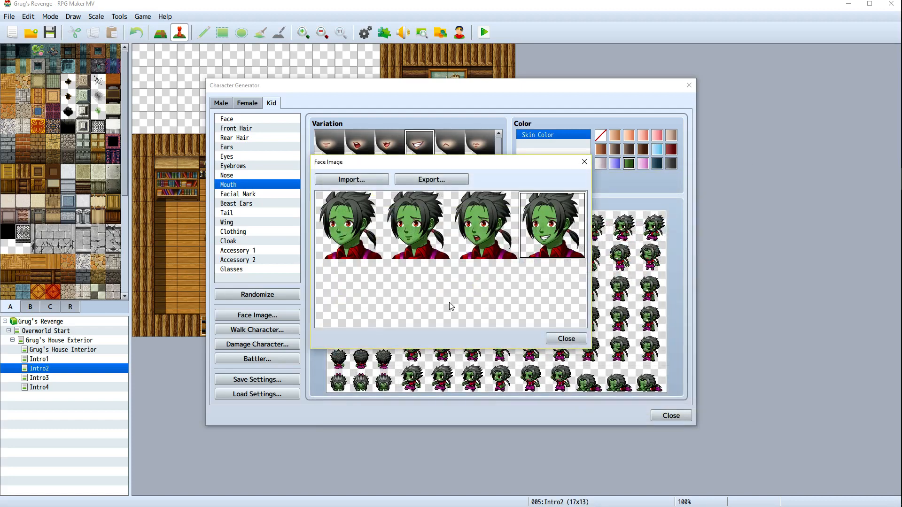
pyautogui.click(562, 346)
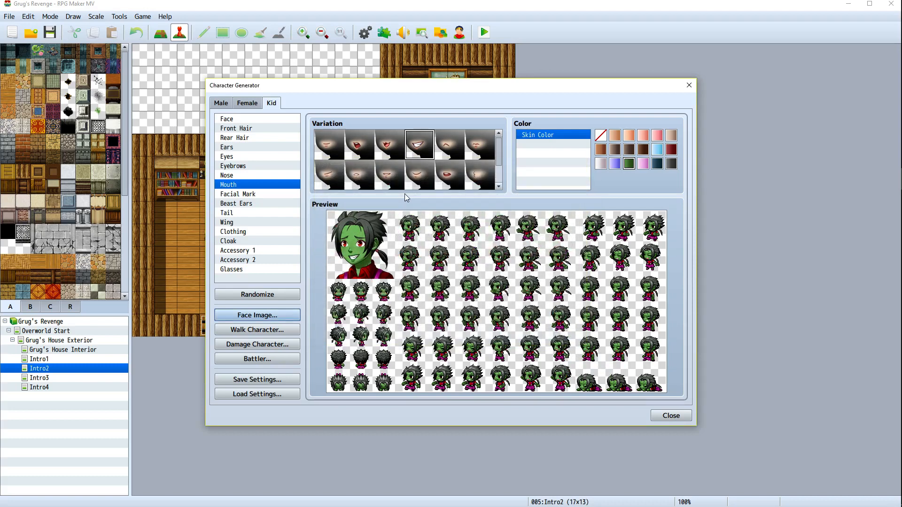
# Try several mouth variations, settle on a frowning mouth, import the Billyface sheet and place this face in its fifth slot
pyautogui.click(448, 147)
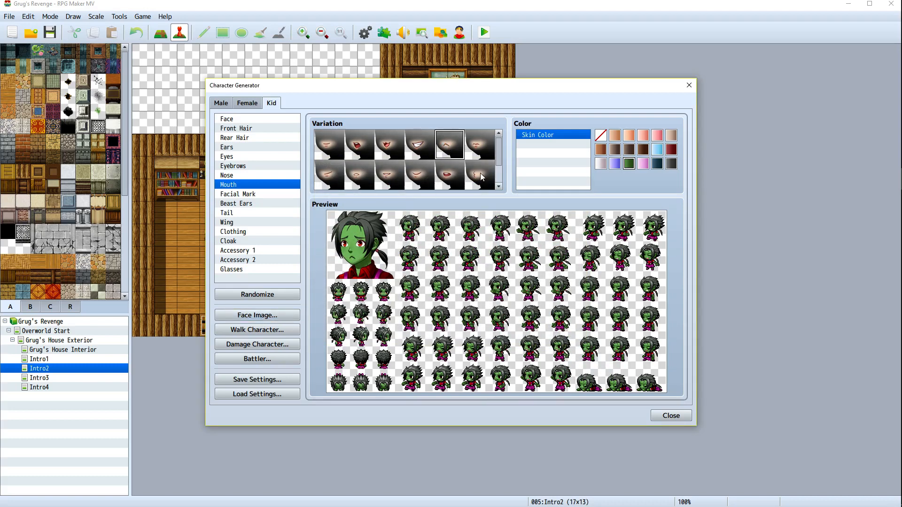
pyautogui.click(482, 176)
pyautogui.click(459, 147)
pyautogui.scroll(-1, 458, 160)
pyautogui.scroll(1, 450, 181)
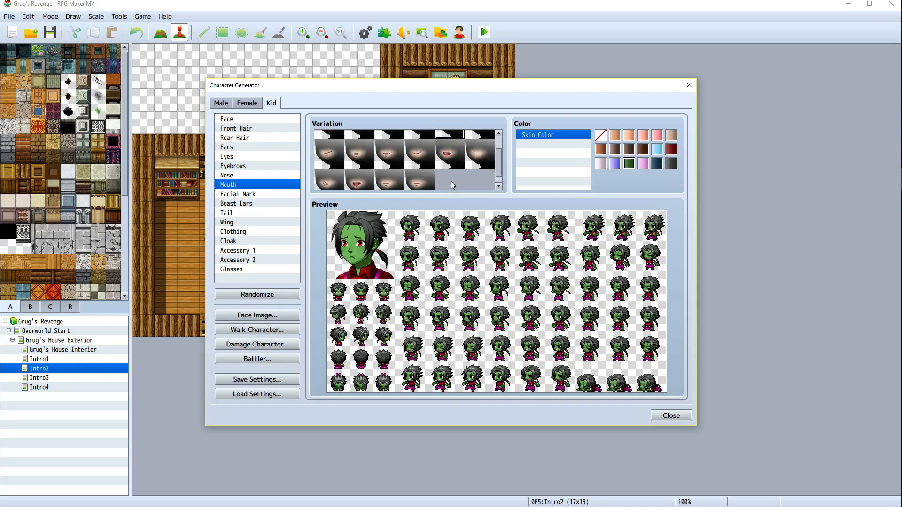
pyautogui.click(257, 316)
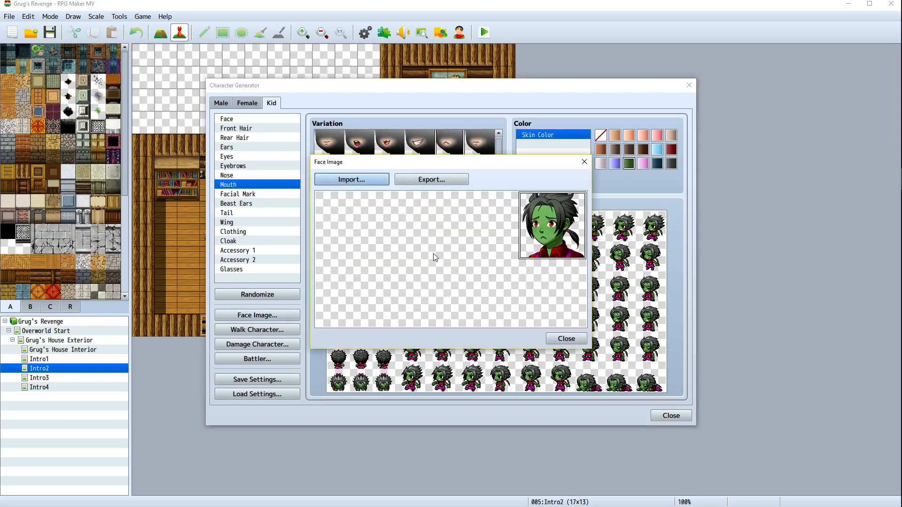
pyautogui.click(367, 179)
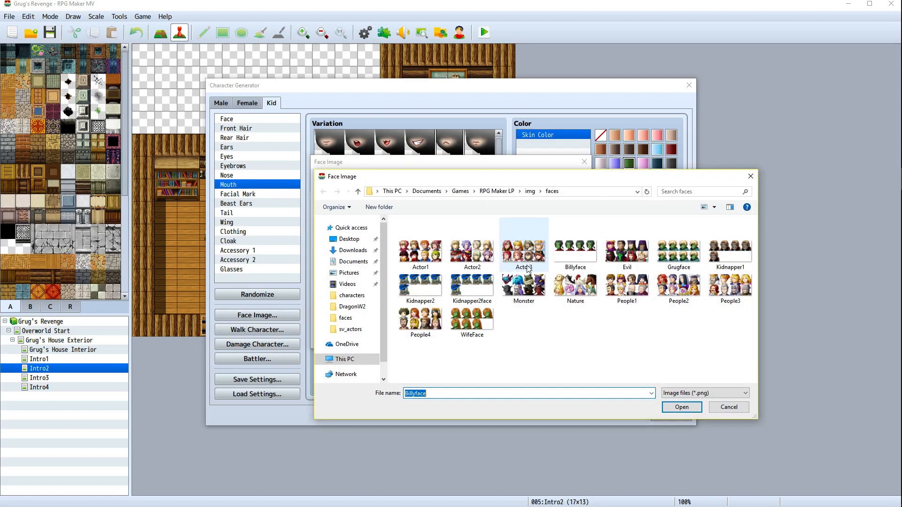
pyautogui.doubleClick(582, 253)
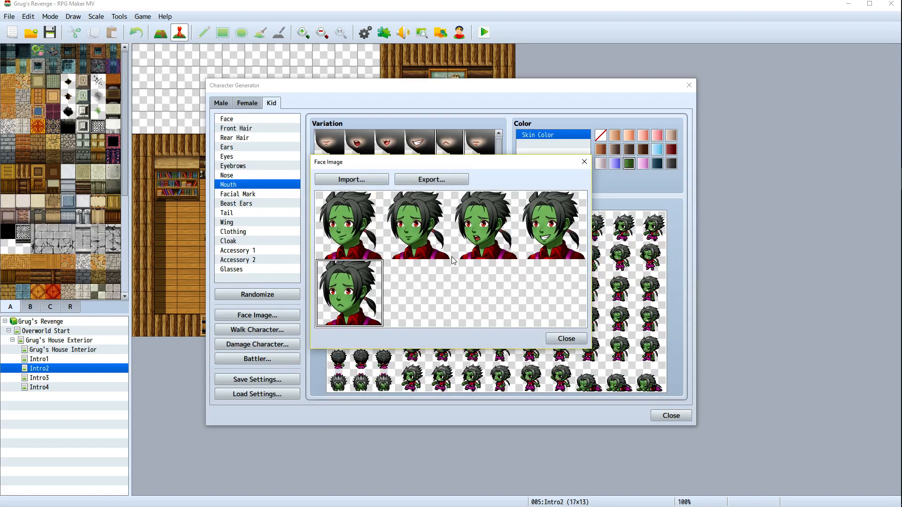
# Export the five-face sheet over Billyface, confirming the replacement, and close the face image window
pyautogui.click(465, 180)
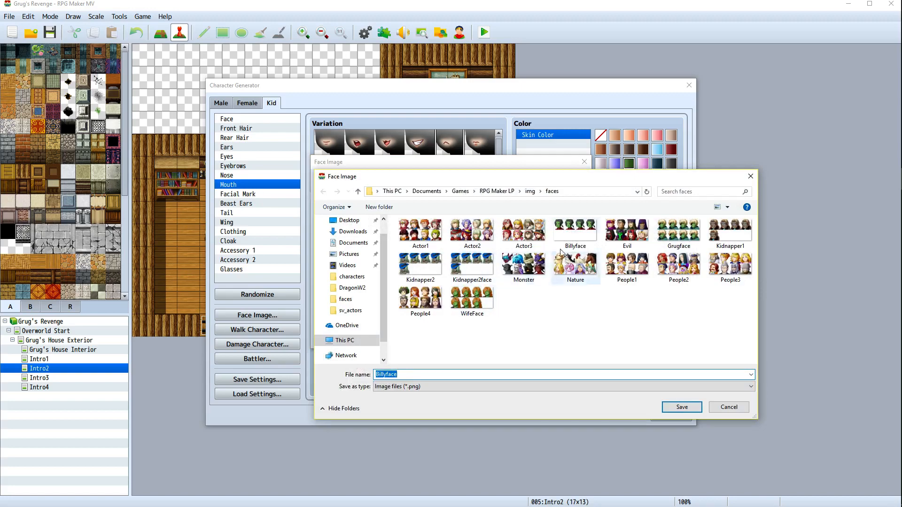
pyautogui.doubleClick(565, 226)
pyautogui.click(472, 260)
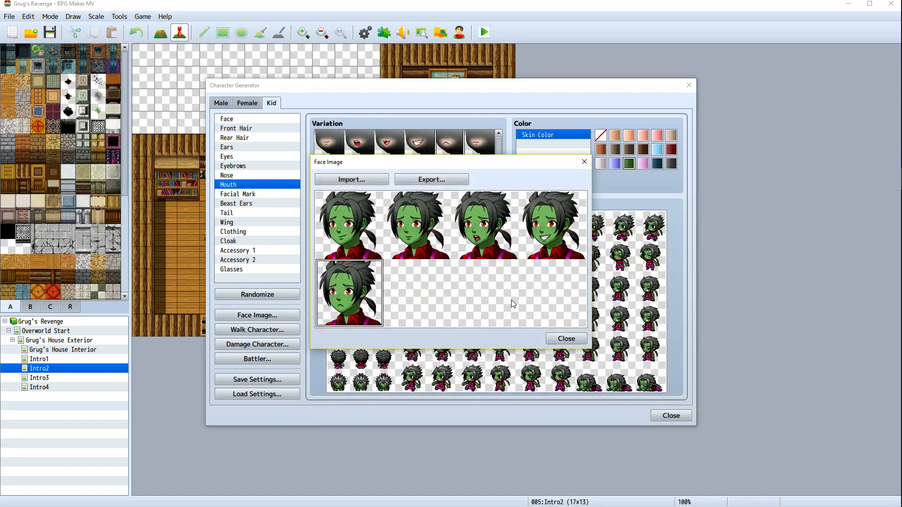
pyautogui.click(565, 339)
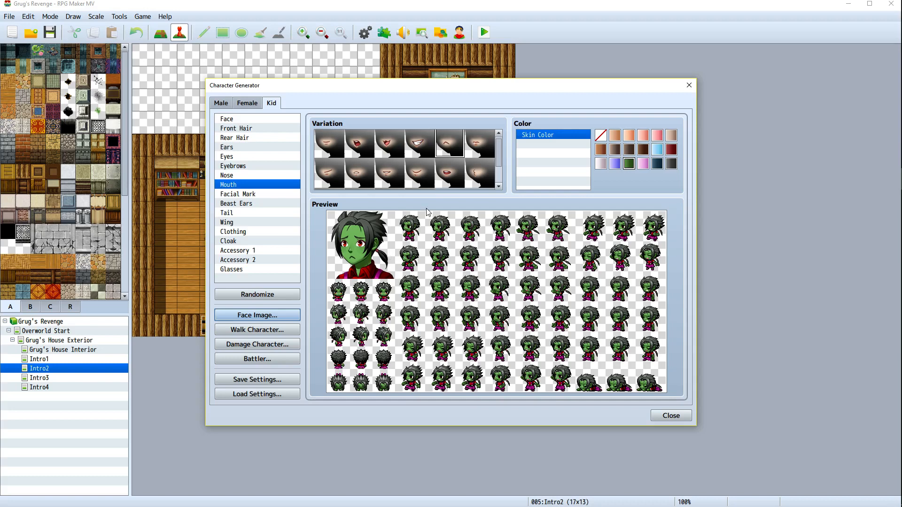
# Pick a sad mouth variation from the second row, import the Billyface sheet and place this face in its sixth slot
pyautogui.scroll(-1, 426, 169)
pyautogui.scroll(-1, 422, 175)
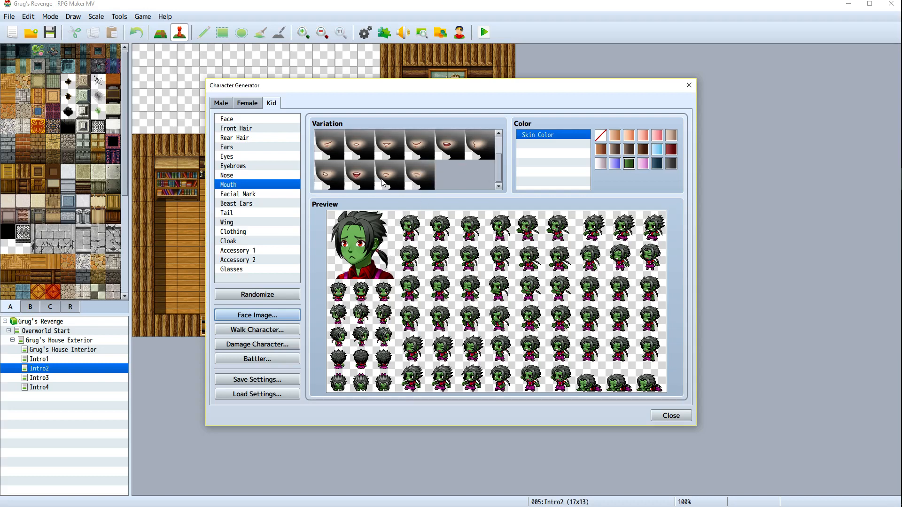
pyautogui.click(361, 177)
pyautogui.scroll(2, 432, 178)
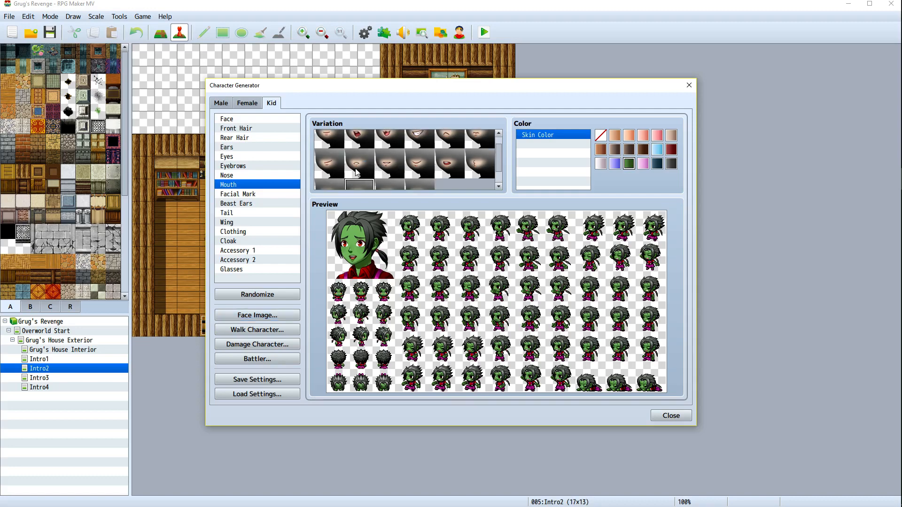
pyautogui.click(357, 172)
pyautogui.click(257, 315)
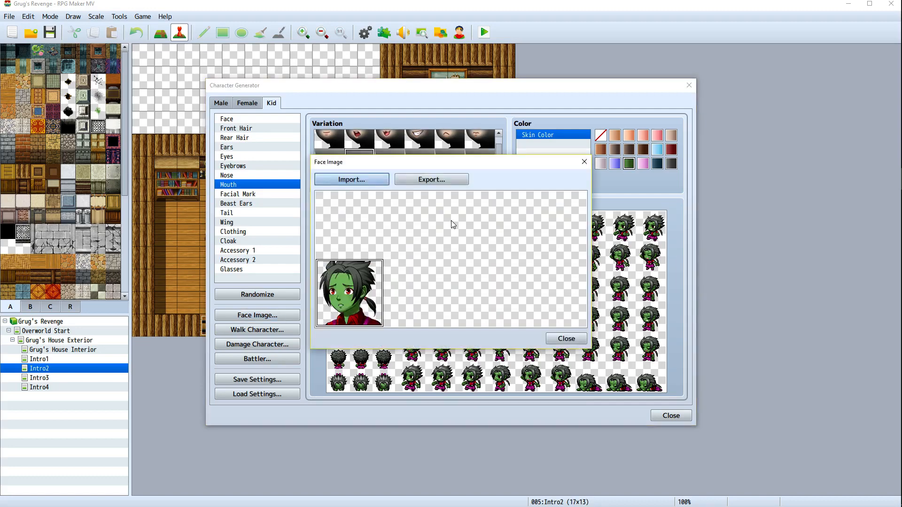
pyautogui.click(329, 179)
pyautogui.doubleClick(530, 239)
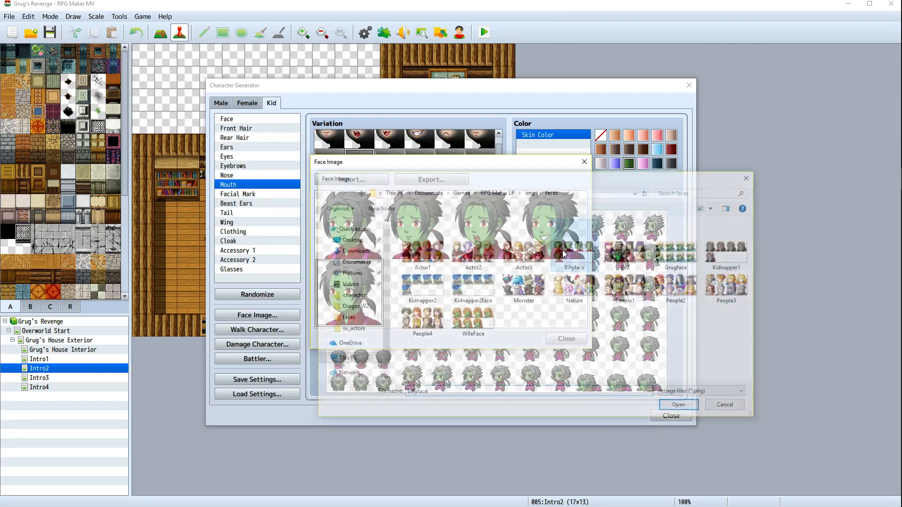
# Export the six-face sheet over Billyface, confirming the replacement, and close the face image window
pyautogui.click(444, 182)
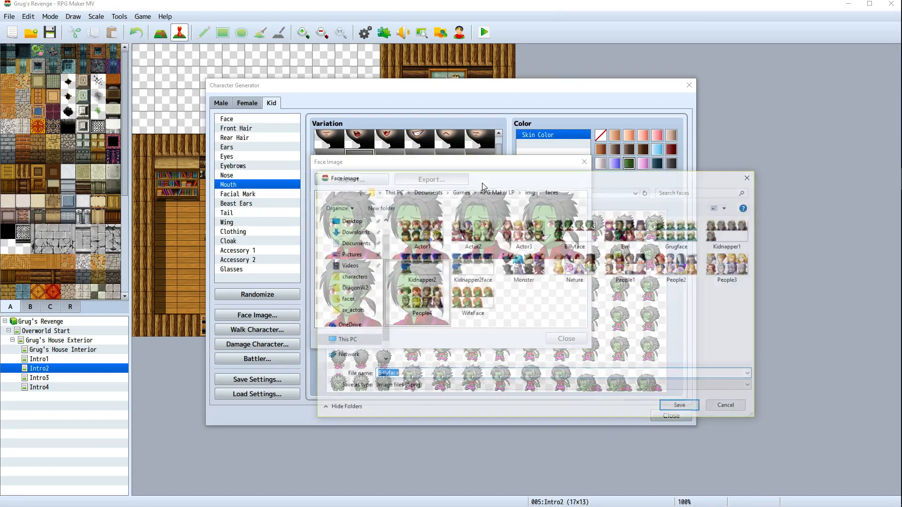
pyautogui.doubleClick(566, 242)
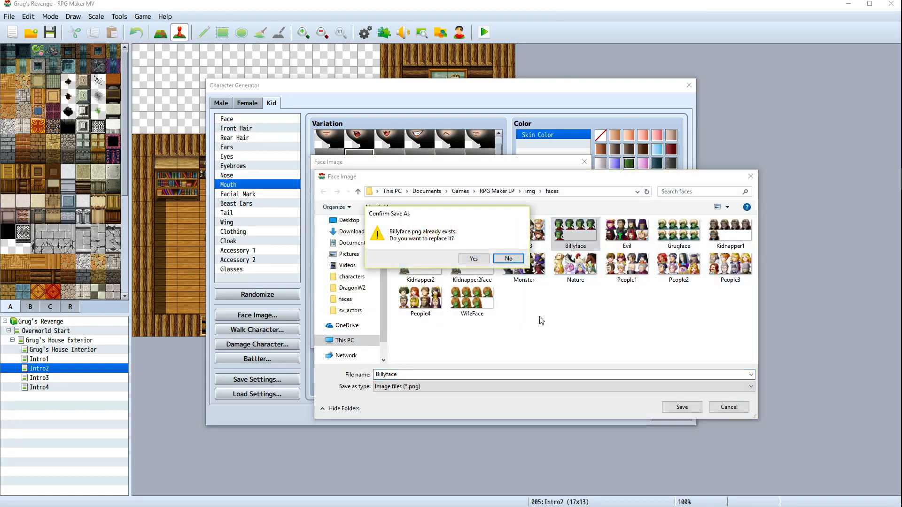
pyautogui.click(474, 263)
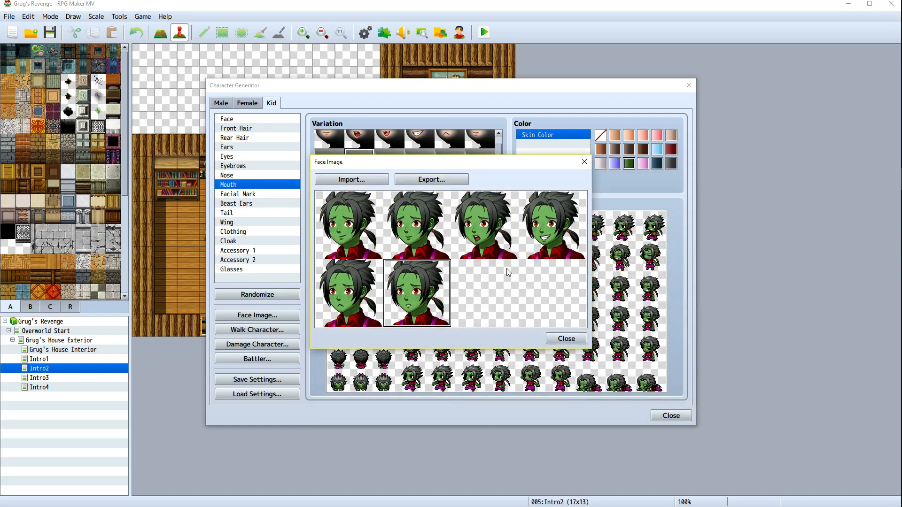
pyautogui.click(557, 338)
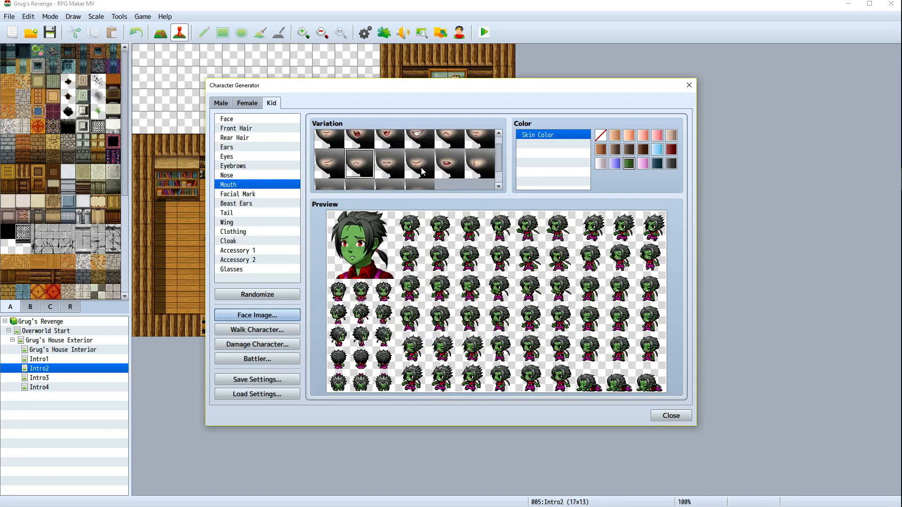
# Pick the sixth mouth variation, import the Billyface sheet and place this face in its seventh slot
pyautogui.click(385, 167)
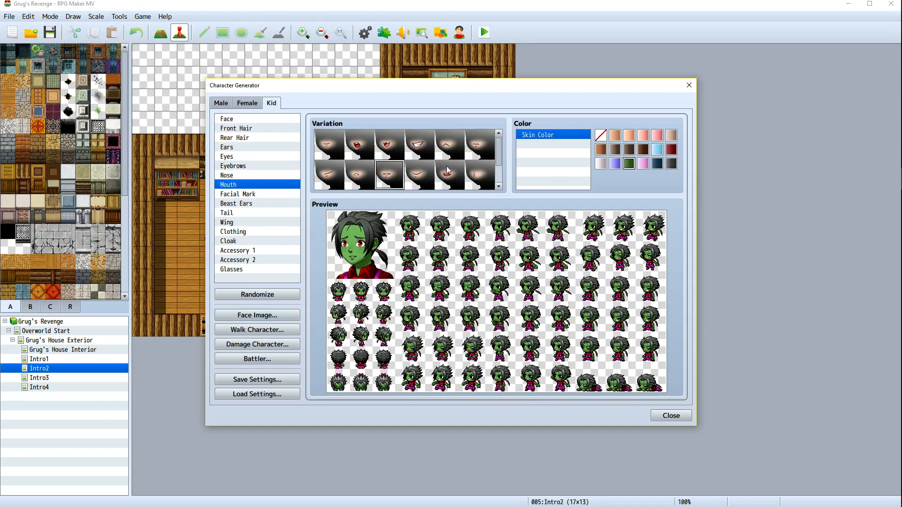
pyautogui.click(475, 145)
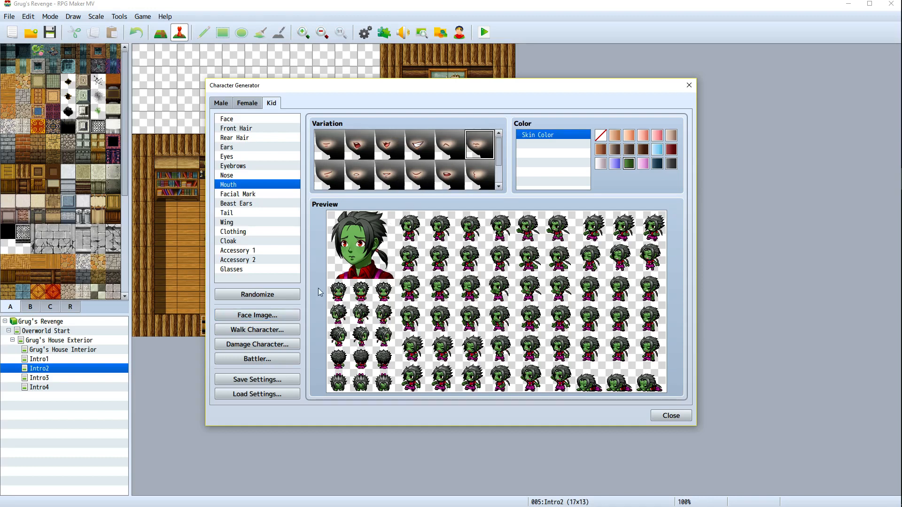
pyautogui.click(281, 315)
pyautogui.click(352, 179)
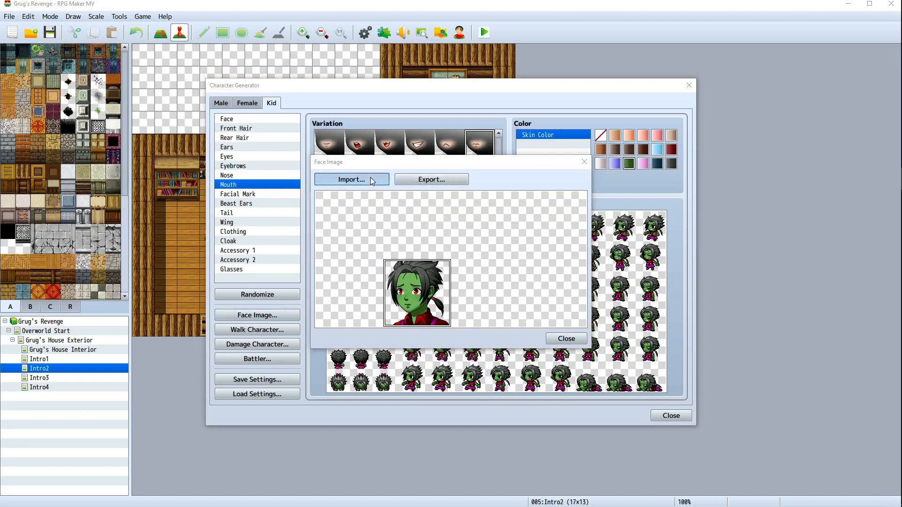
pyautogui.click(593, 254)
pyautogui.doubleClick(593, 255)
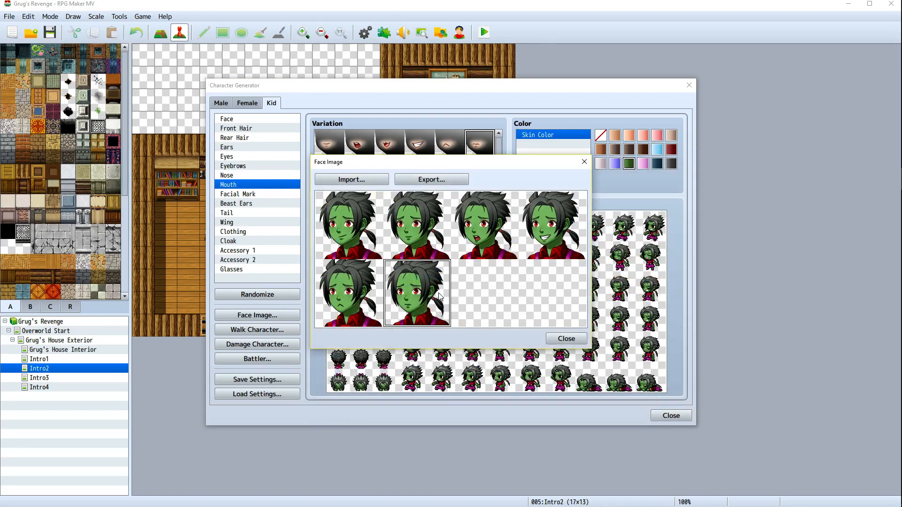
pyautogui.click(473, 297)
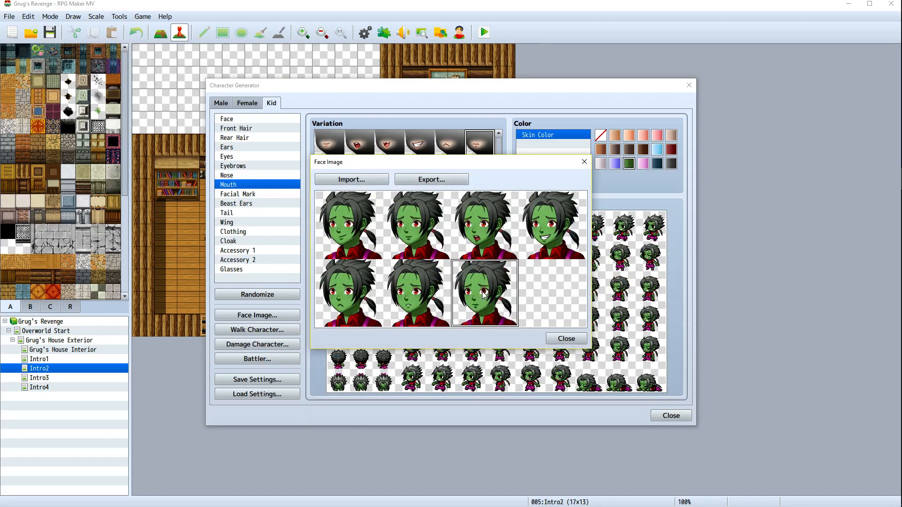
# Export the seven-face sheet over Billyface, confirming the replacement, and close the face image window
pyautogui.click(455, 183)
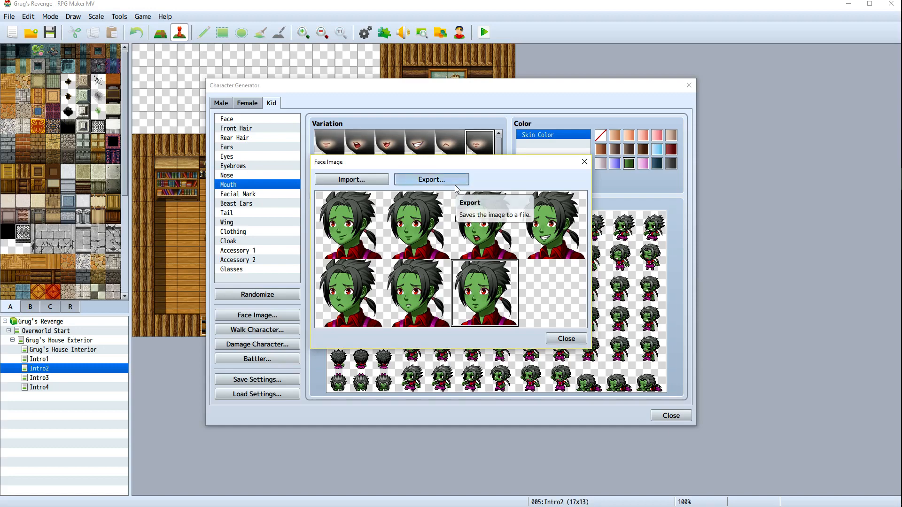
pyautogui.doubleClick(583, 237)
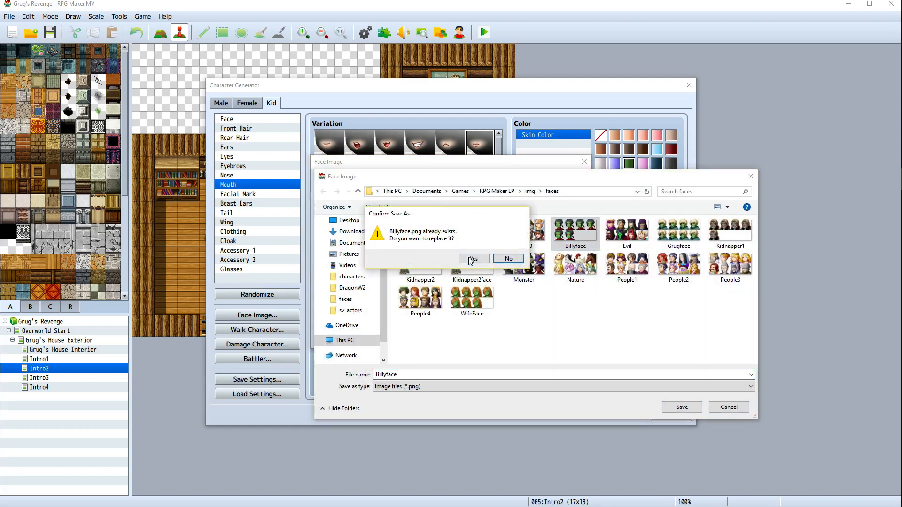
pyautogui.click(467, 258)
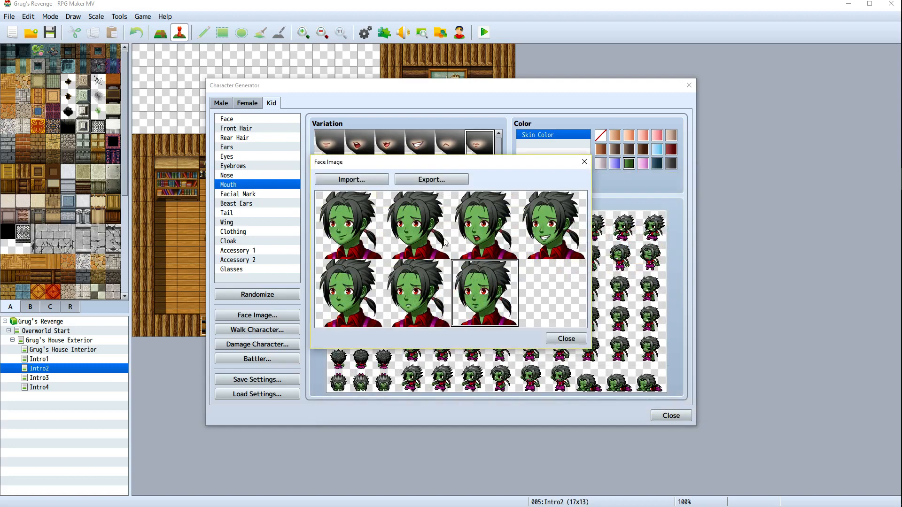
pyautogui.click(561, 339)
# Pick the first mouth variation of the second row, import the Billyface sheet and place this face in its eighth slot
pyautogui.scroll(-1, 424, 148)
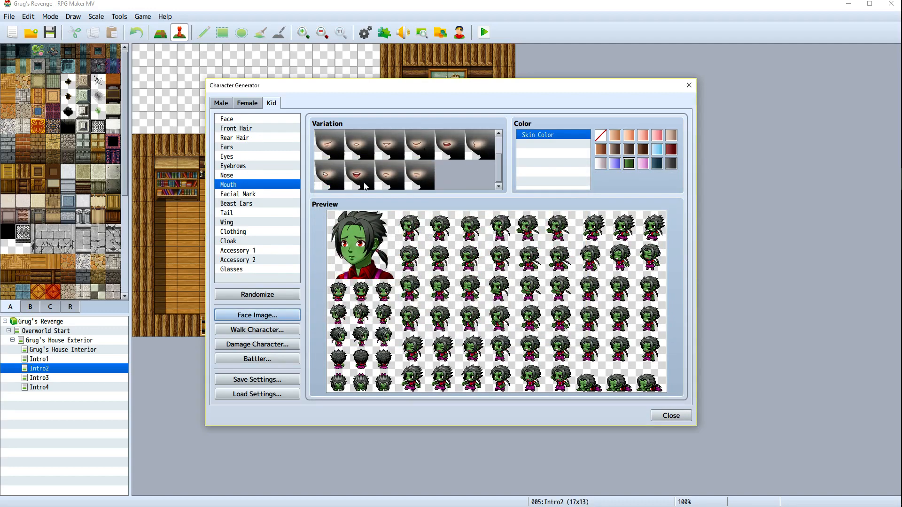
pyautogui.click(323, 183)
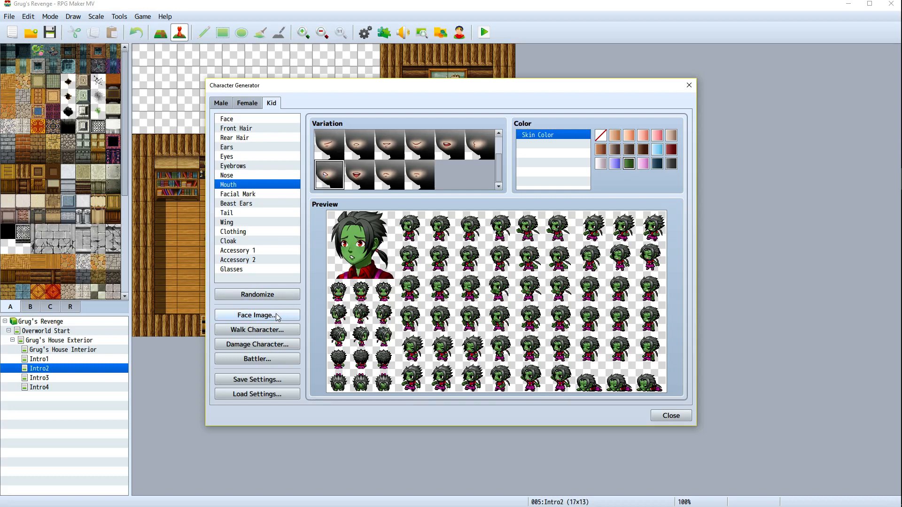
pyautogui.click(257, 315)
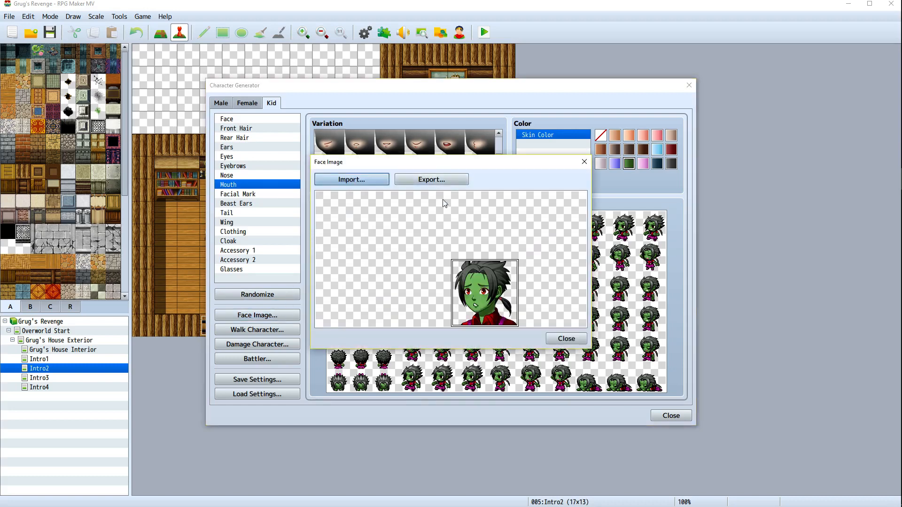
pyautogui.click(354, 180)
pyautogui.doubleClick(579, 247)
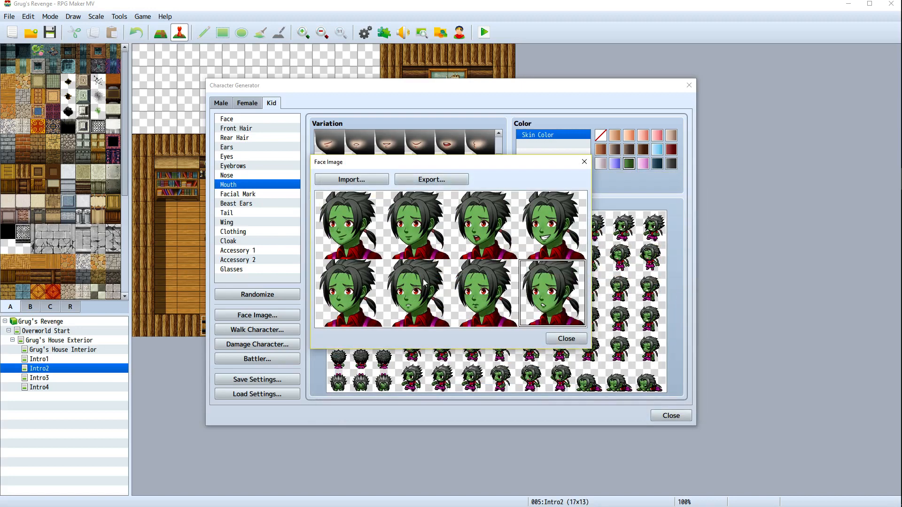
# Export the eight-face sheet over Billyface, confirming the replacement, and close the face image window
pyautogui.click(452, 179)
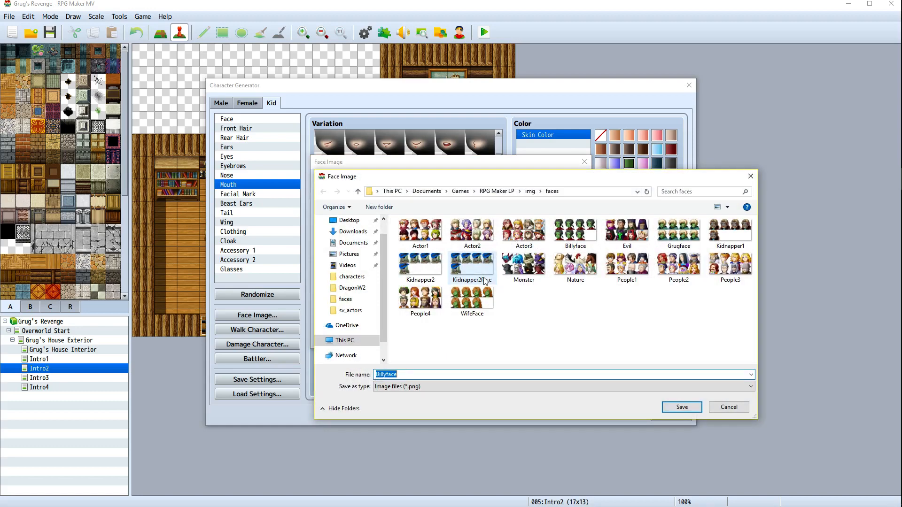
pyautogui.doubleClick(575, 233)
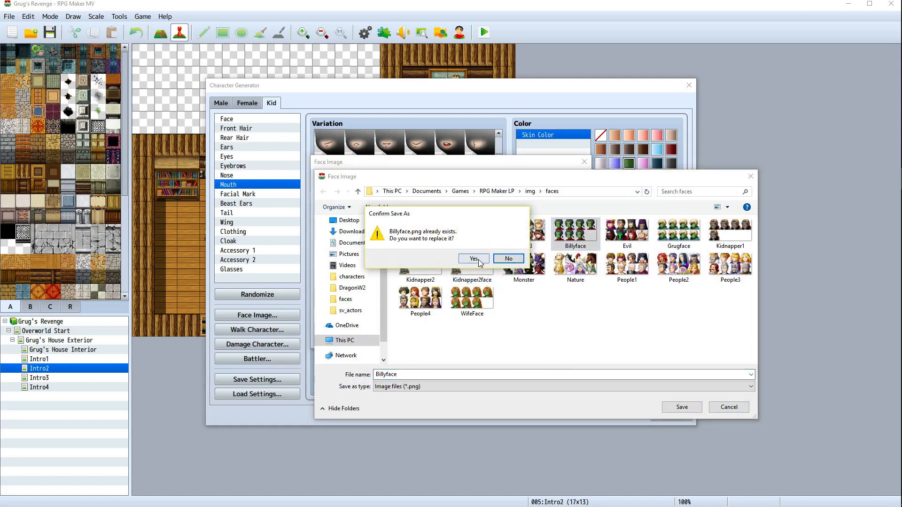
pyautogui.click(474, 259)
pyautogui.click(562, 338)
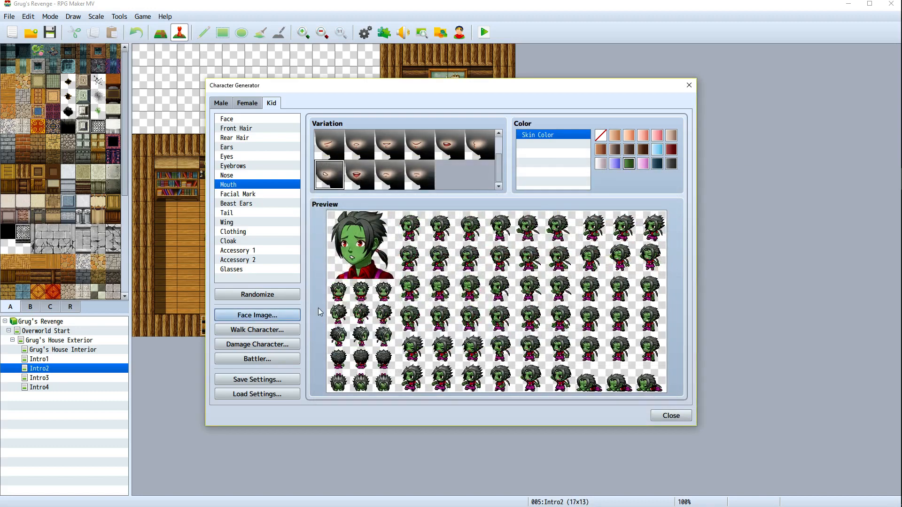
# Export the kid's walking character sprite sheet as billyw and close its window
pyautogui.click(295, 330)
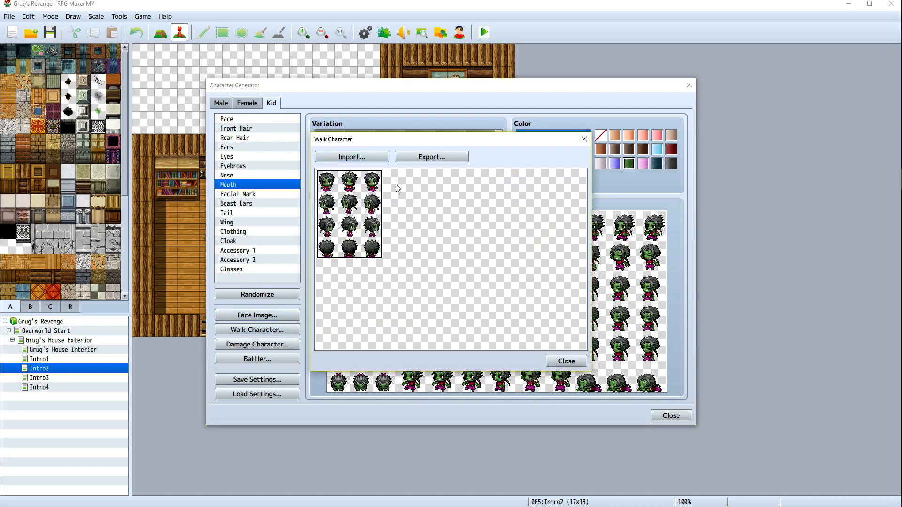
pyautogui.click(431, 157)
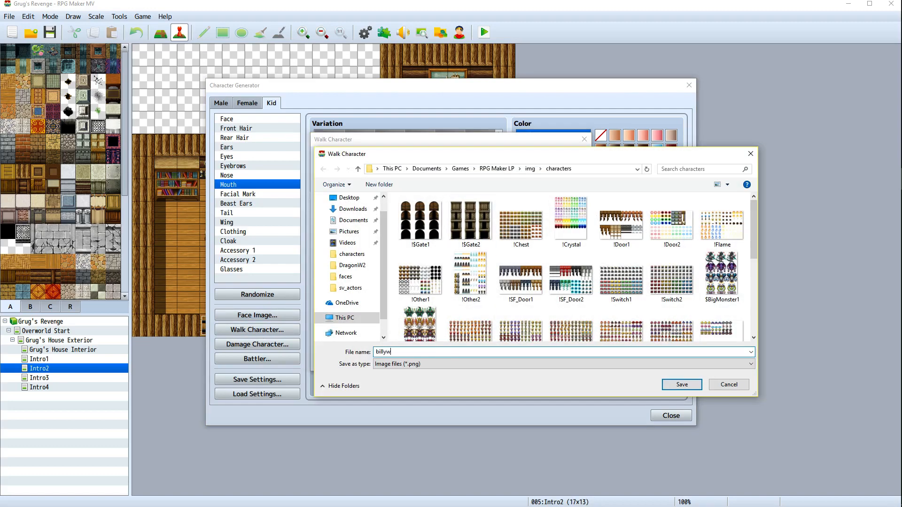
pyautogui.press('Return')
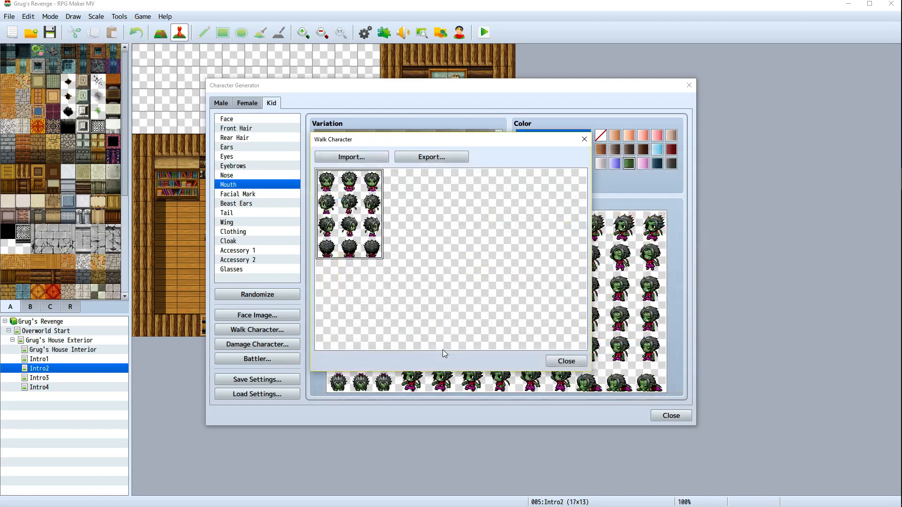
pyautogui.click(566, 360)
# Export the kid's damage character sprite sheet as billydamage and close its window
pyautogui.click(257, 344)
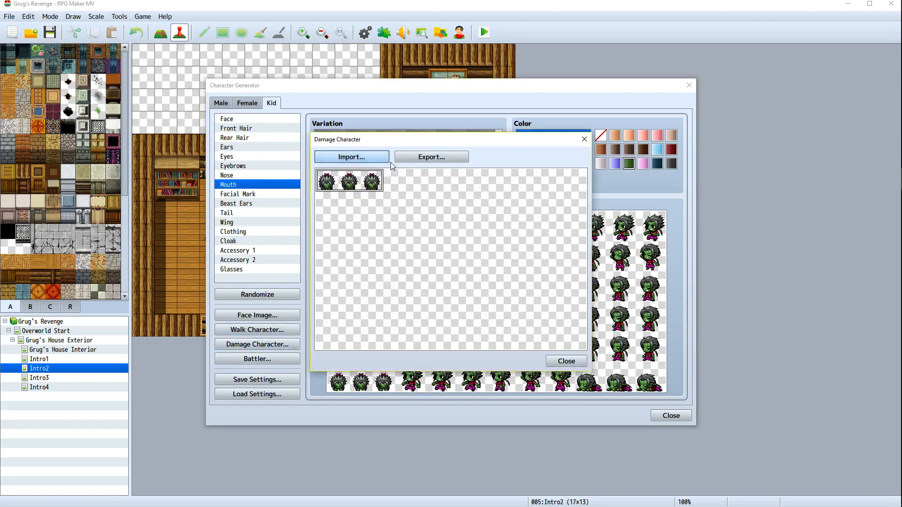
pyautogui.click(423, 158)
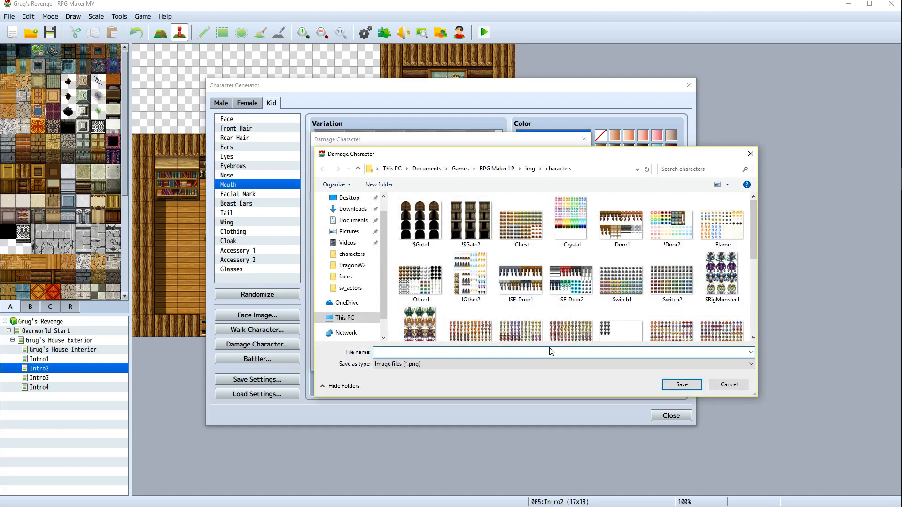
pyautogui.write('billydamage')
pyautogui.press('Return')
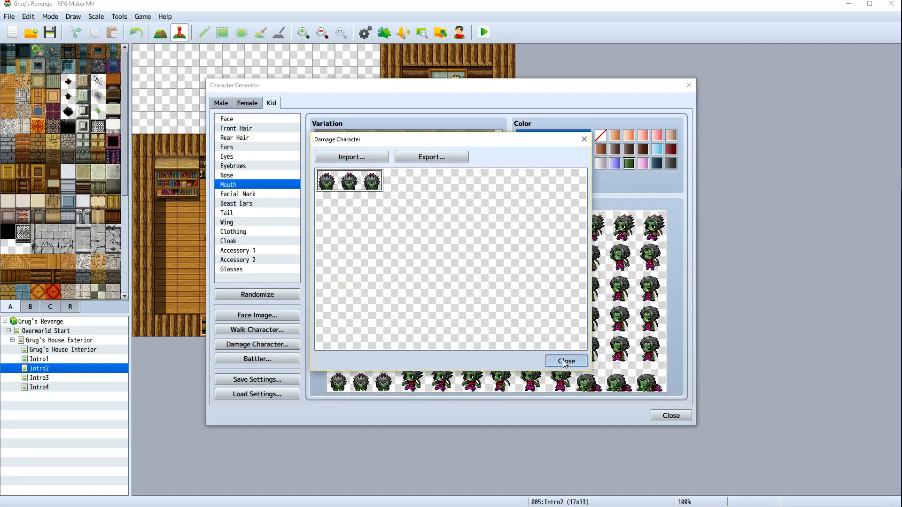
pyautogui.click(565, 362)
# Export the kid's side-view battler sheet as billybattle and close its window
pyautogui.click(262, 360)
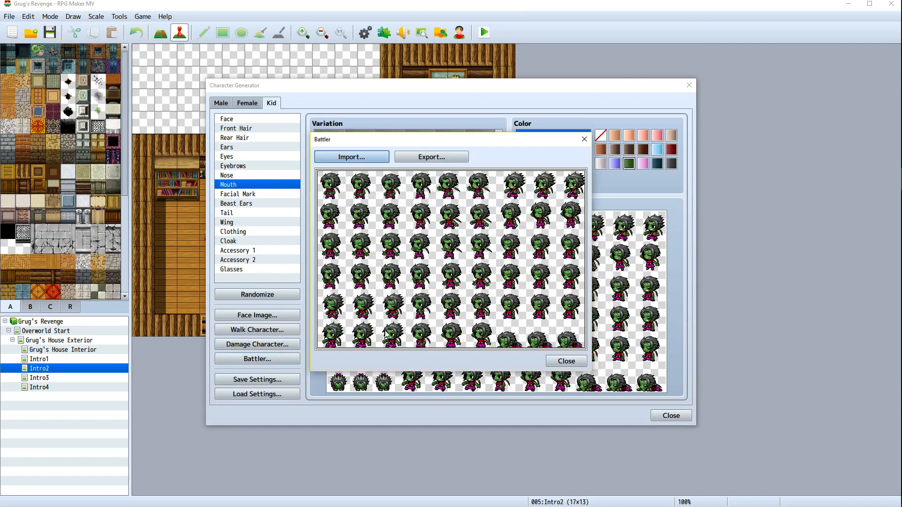
pyautogui.click(432, 156)
pyautogui.write('billy')
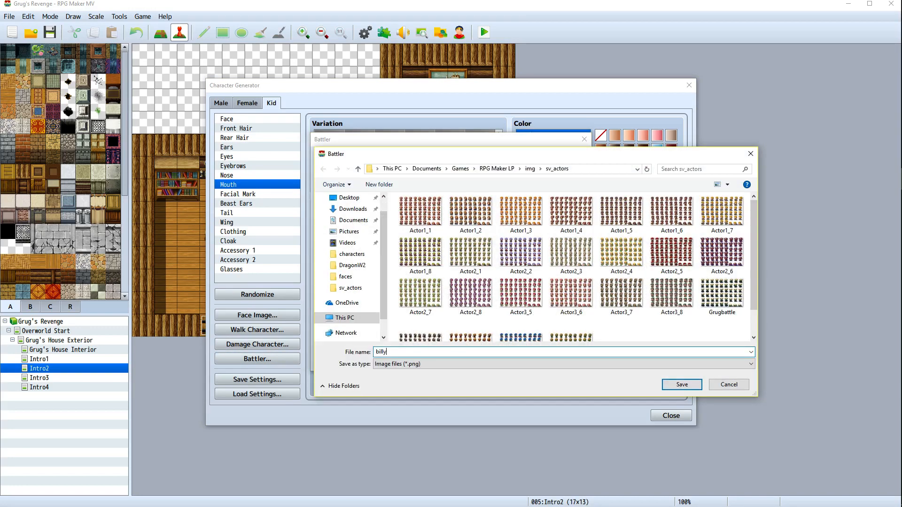
pyautogui.write('battle')
pyautogui.press('Return')
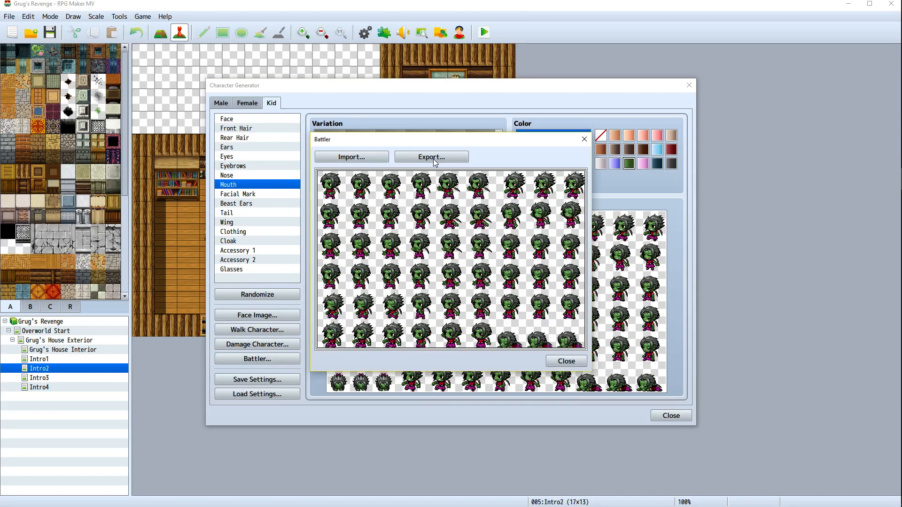
pyautogui.click(574, 360)
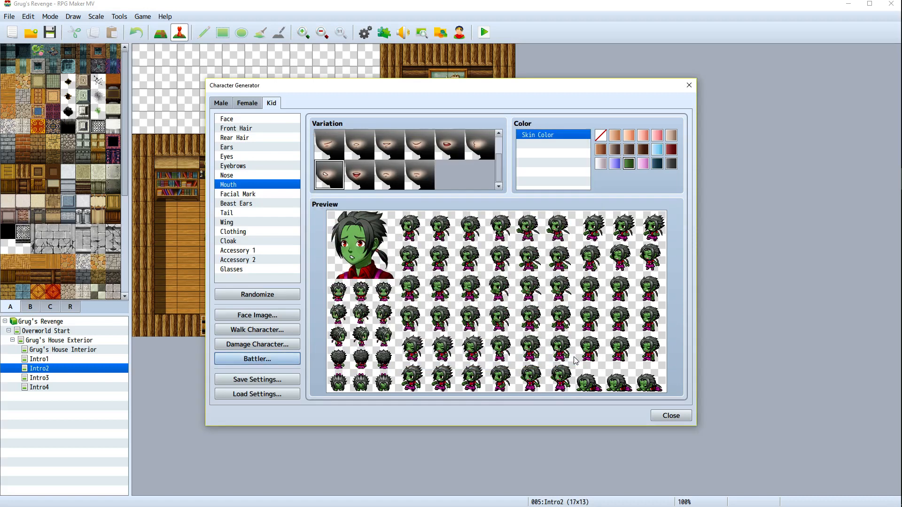
# Close the Character Generator and return to the map editor
pyautogui.click(671, 415)
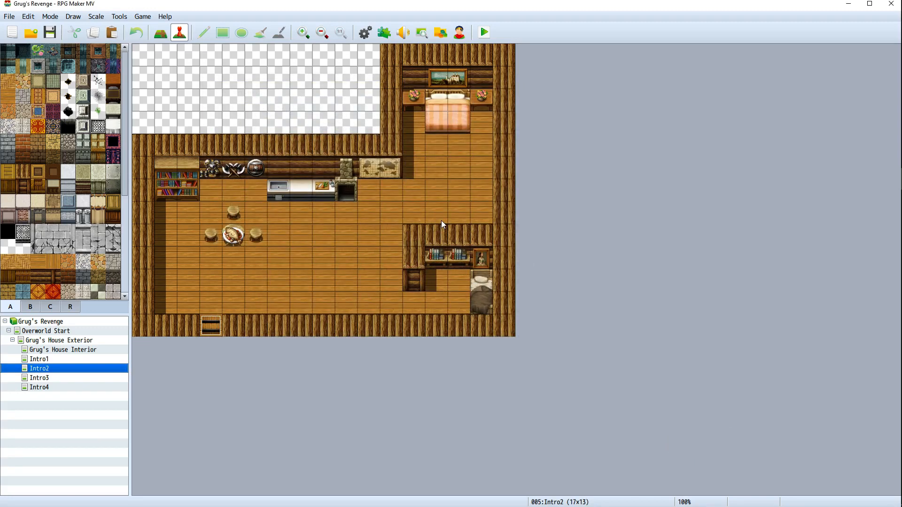
pyautogui.hotkey('alt', 'Tab')
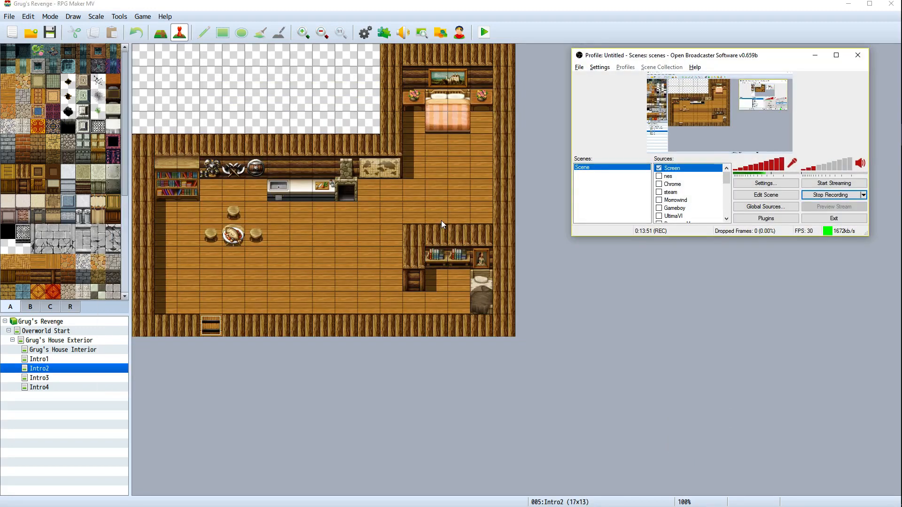
pyautogui.hotkey('alt', 'Tab')
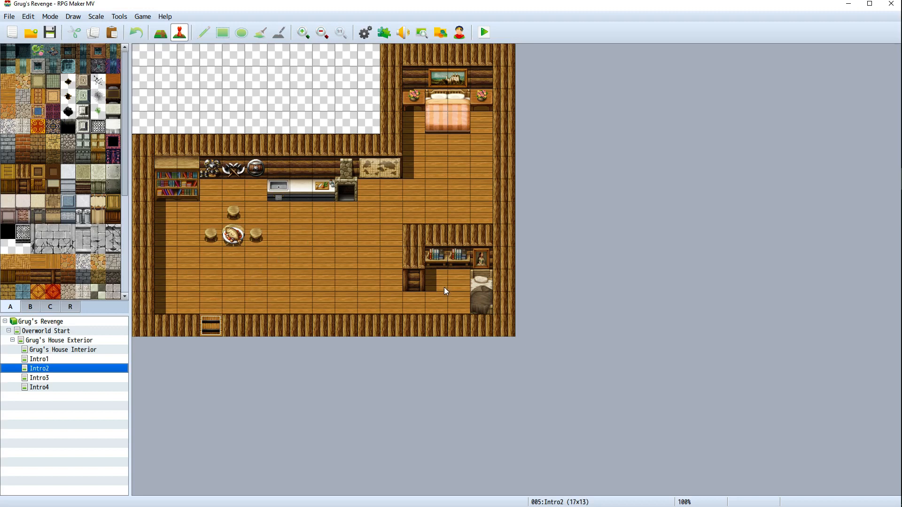
# Create a new event named Wife in front of the kitchen counter and give it the wifewalk image
pyautogui.rightClick(312, 208)
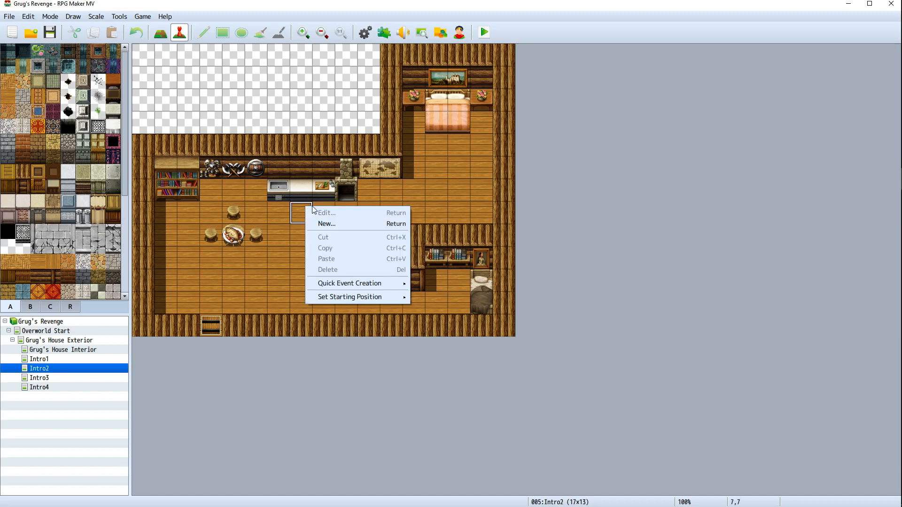
pyautogui.click(344, 225)
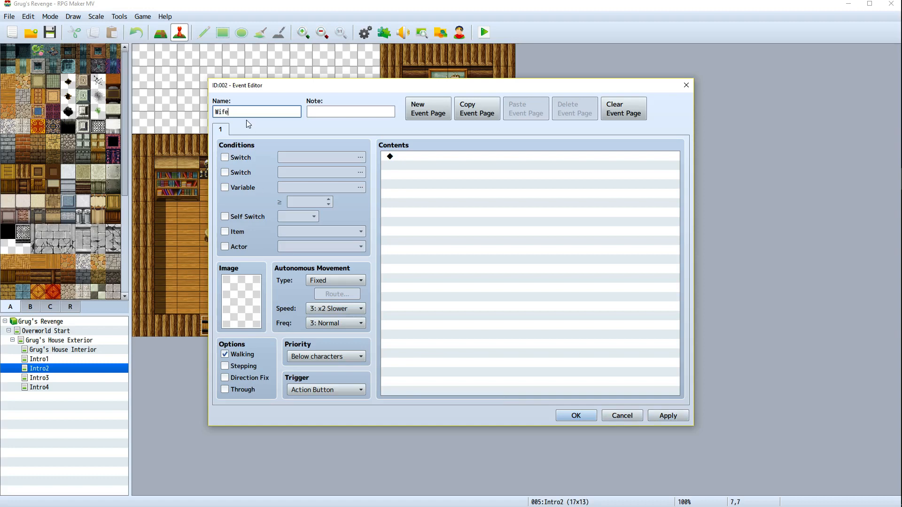
pyautogui.doubleClick(258, 298)
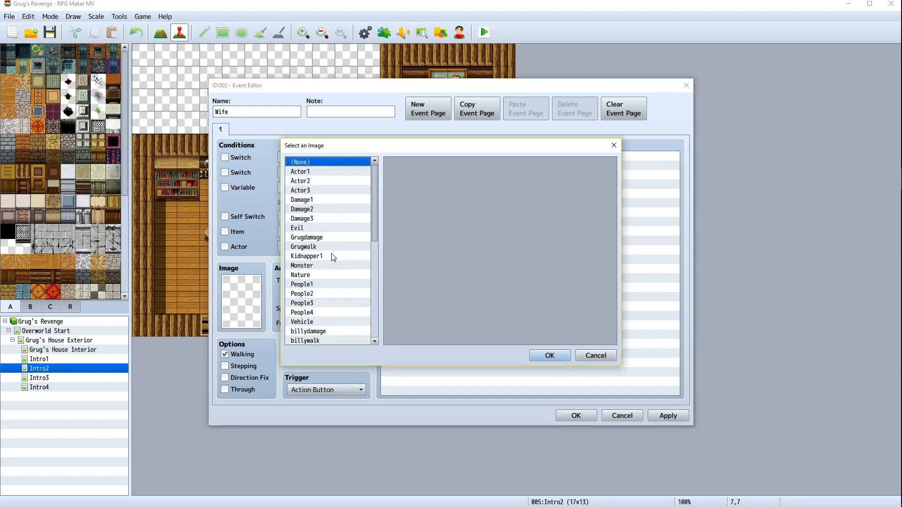
pyautogui.scroll(-5, 329, 263)
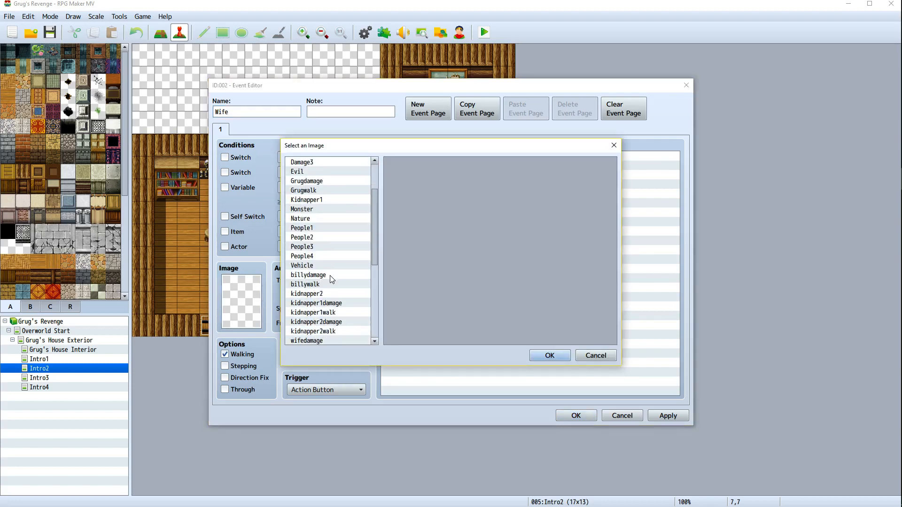
pyautogui.scroll(-1, 329, 285)
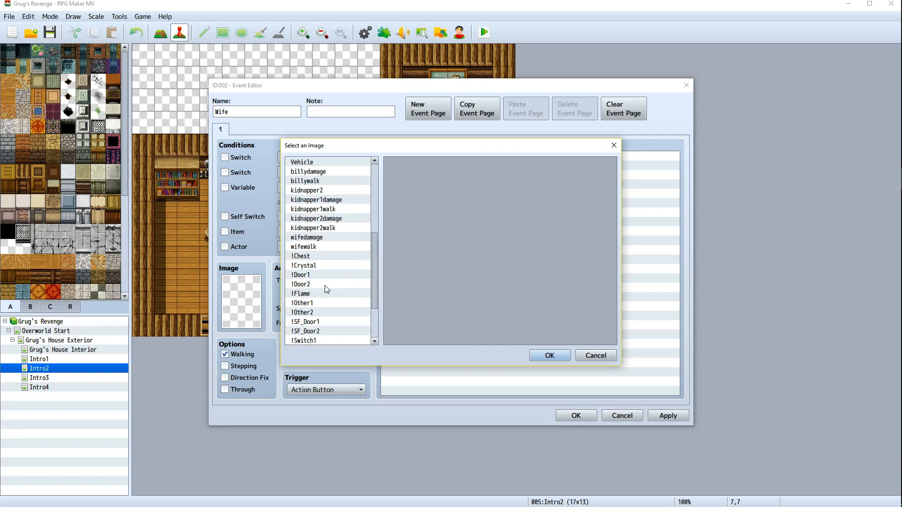
pyautogui.click(317, 249)
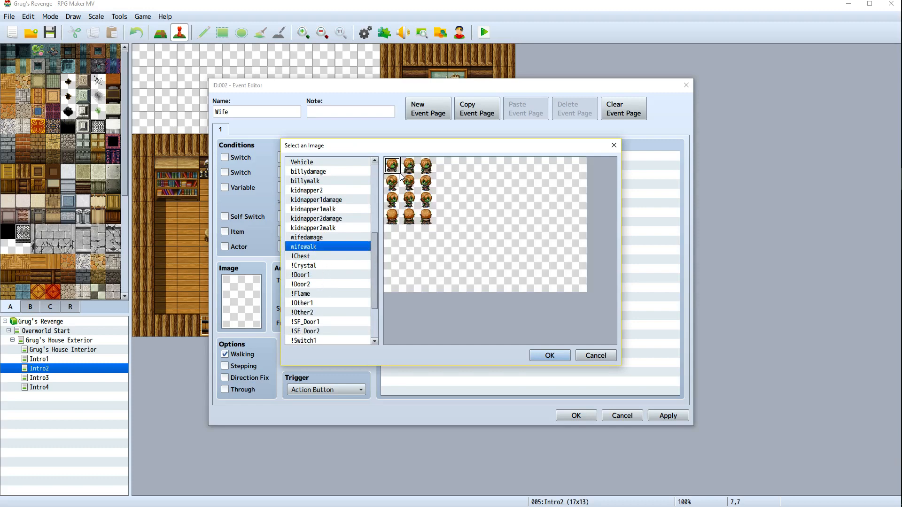
pyautogui.click(549, 355)
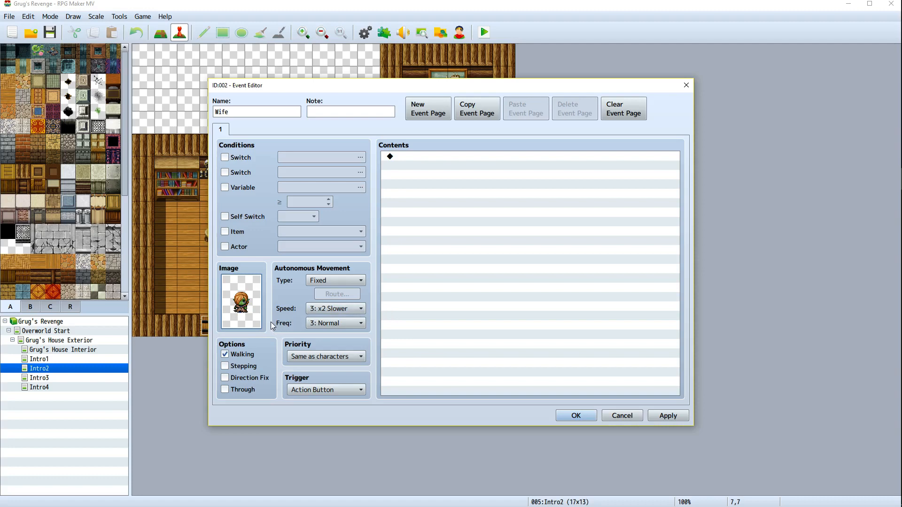
# Turn off the Walking option for the wife event
pyautogui.click(226, 376)
pyautogui.click(336, 280)
pyautogui.click(326, 295)
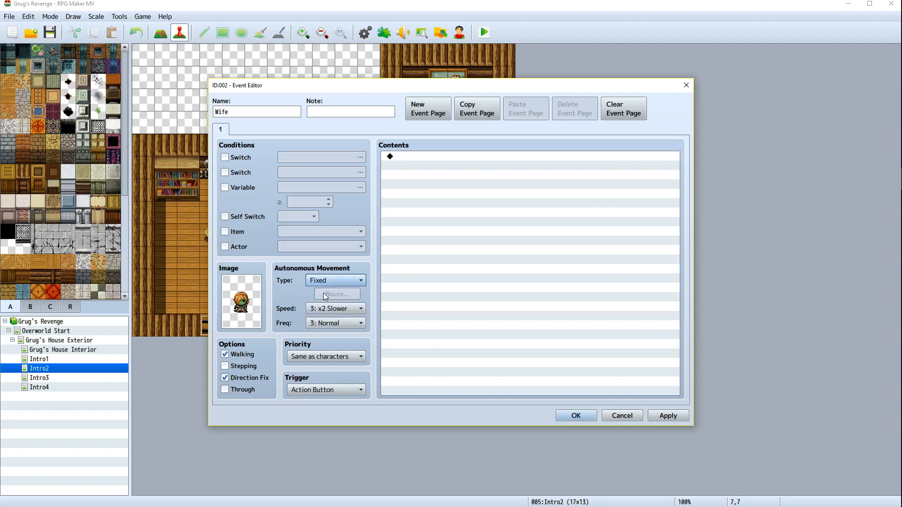
pyautogui.click(225, 377)
pyautogui.click(225, 354)
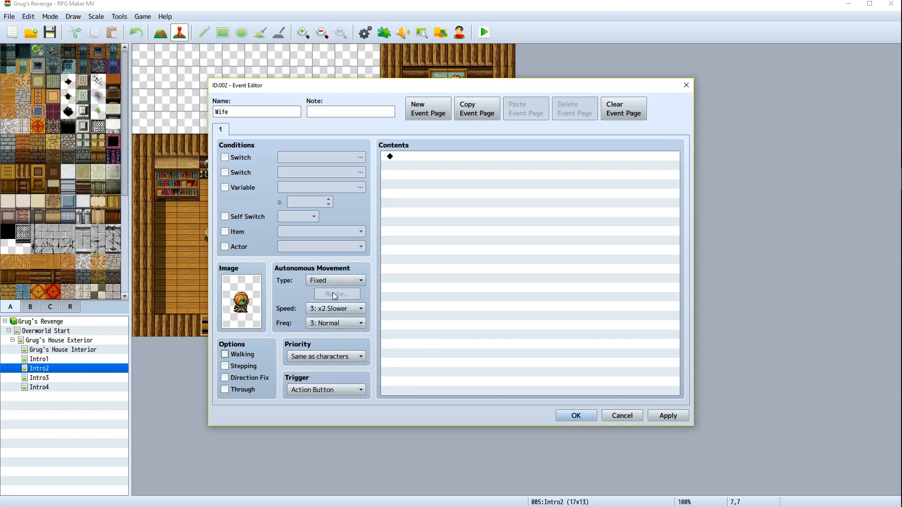
# Change the wife's image to the back-facing wifewalk pose and confirm the event
pyautogui.doubleClick(241, 303)
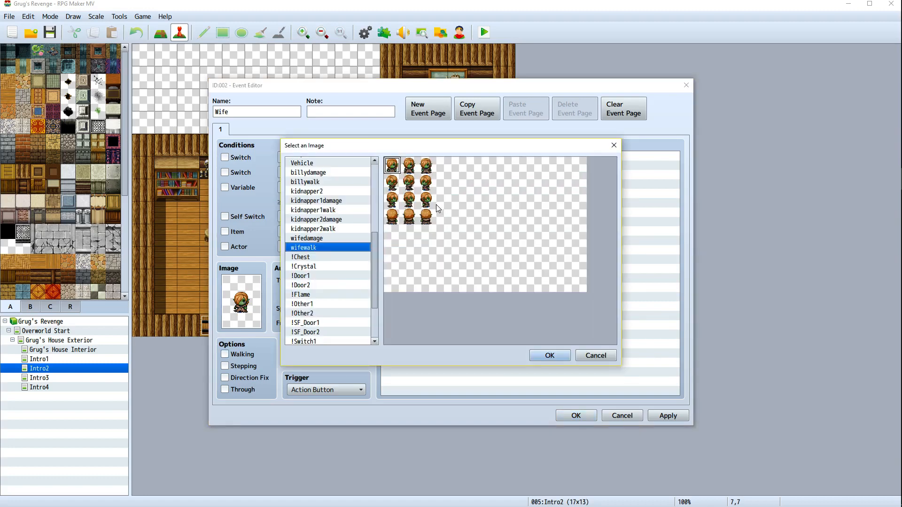
pyautogui.doubleClick(386, 214)
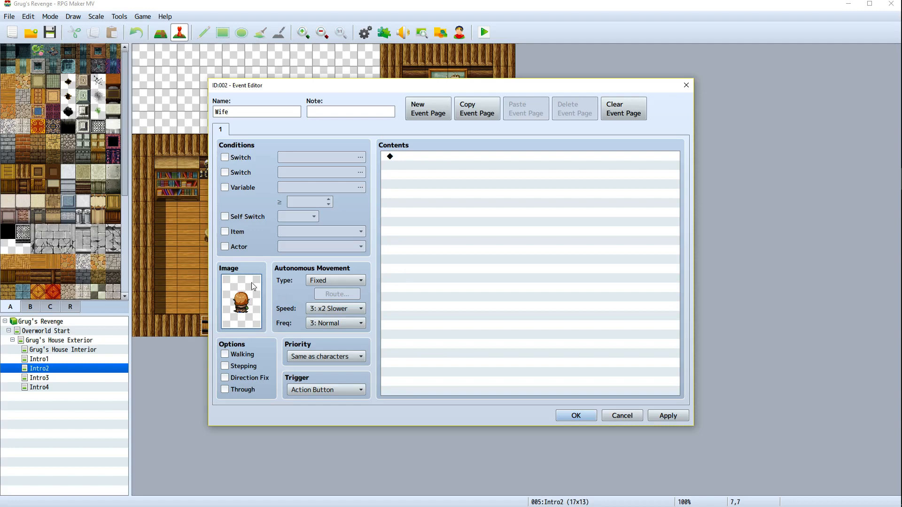
pyautogui.click(666, 416)
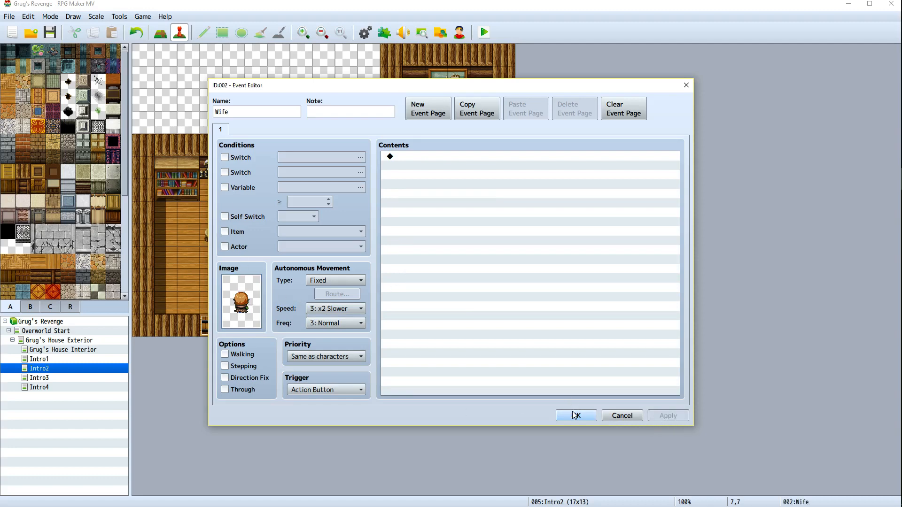
pyautogui.click(574, 417)
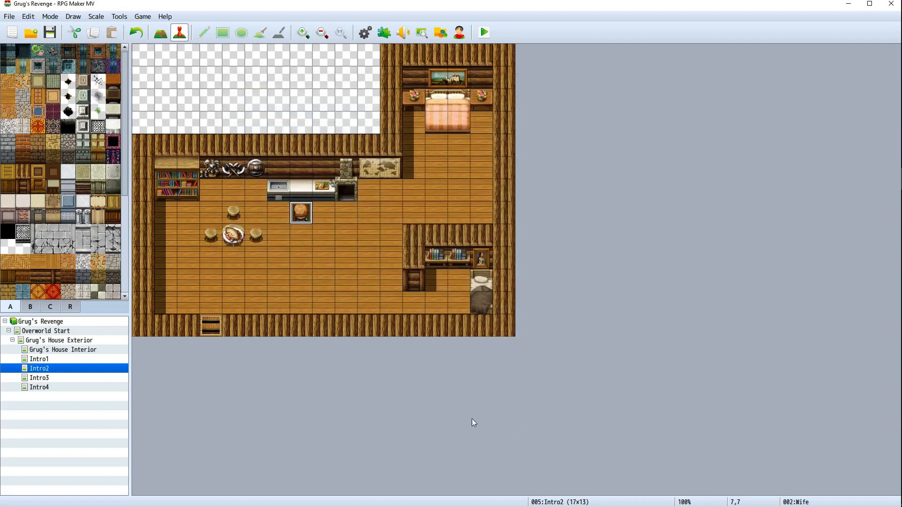
# Create a new event beside the bed in the small room and set its image to a billywalk pose
pyautogui.rightClick(460, 287)
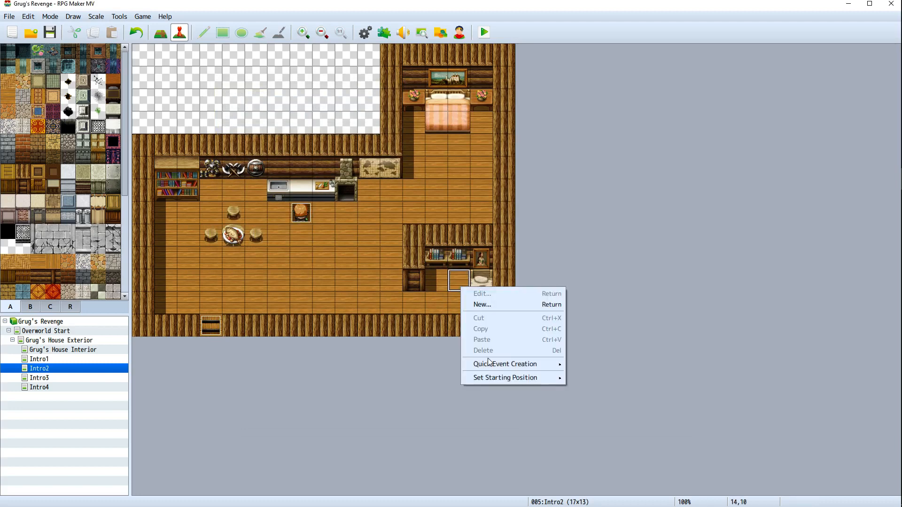
pyautogui.click(482, 304)
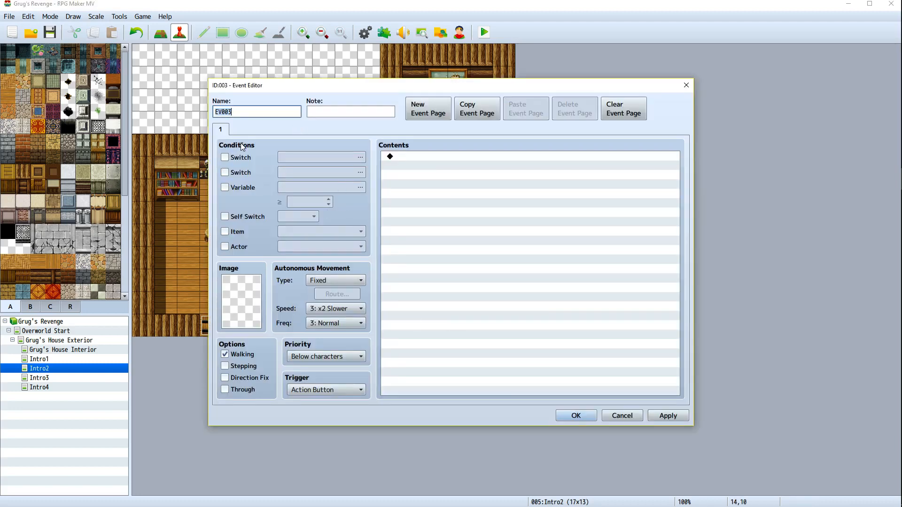
pyautogui.doubleClick(241, 297)
pyautogui.scroll(-1, 341, 282)
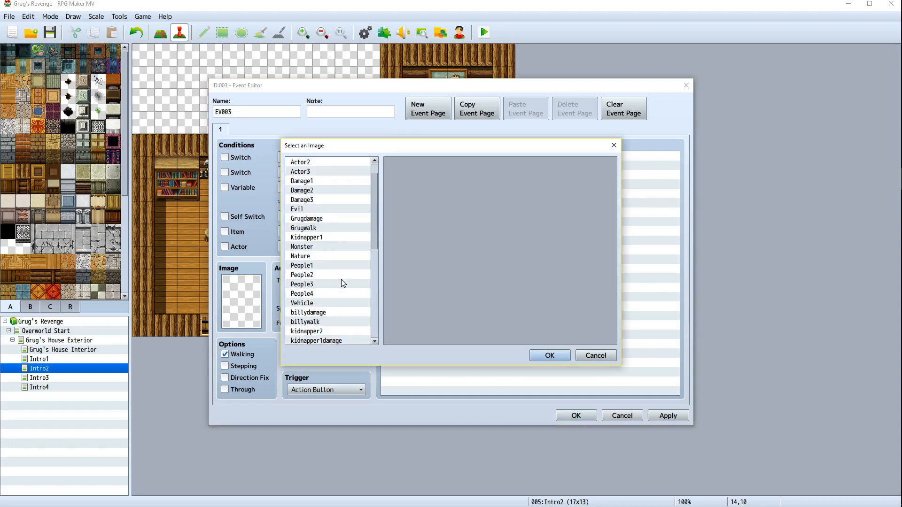
pyautogui.scroll(-2, 341, 279)
pyautogui.click(325, 275)
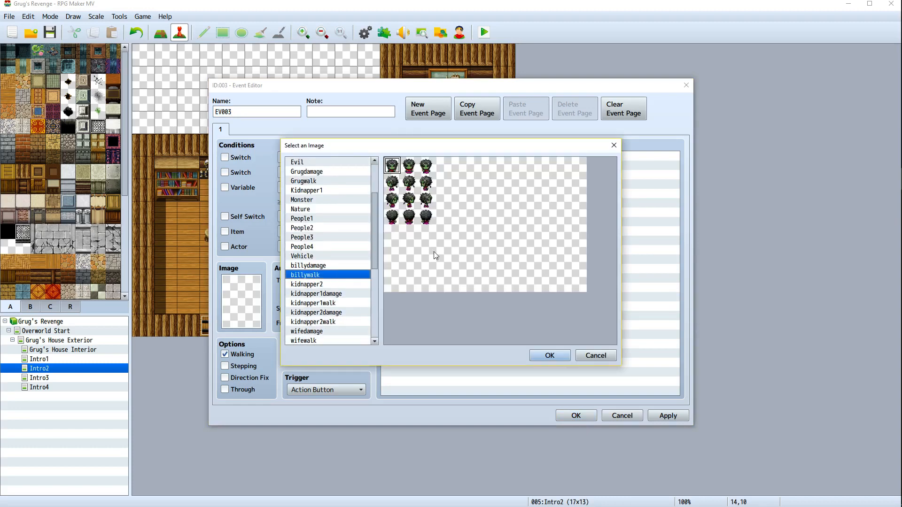
pyautogui.click(408, 217)
pyautogui.click(426, 218)
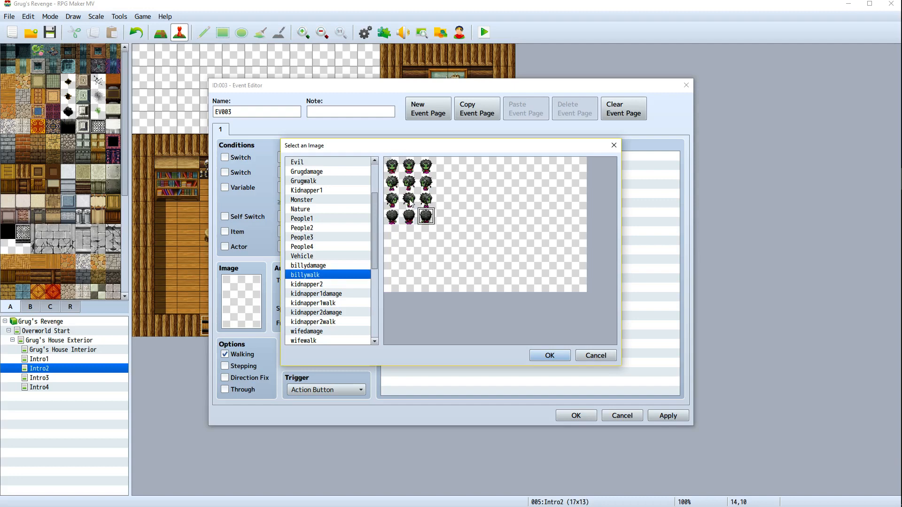
pyautogui.doubleClick(408, 200)
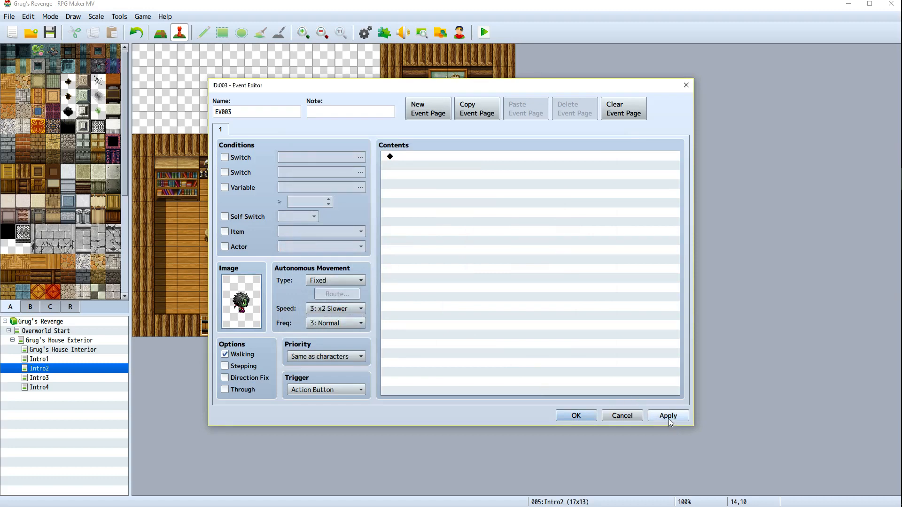
# Name the kid's event billy and confirm it
pyautogui.click(215, 112)
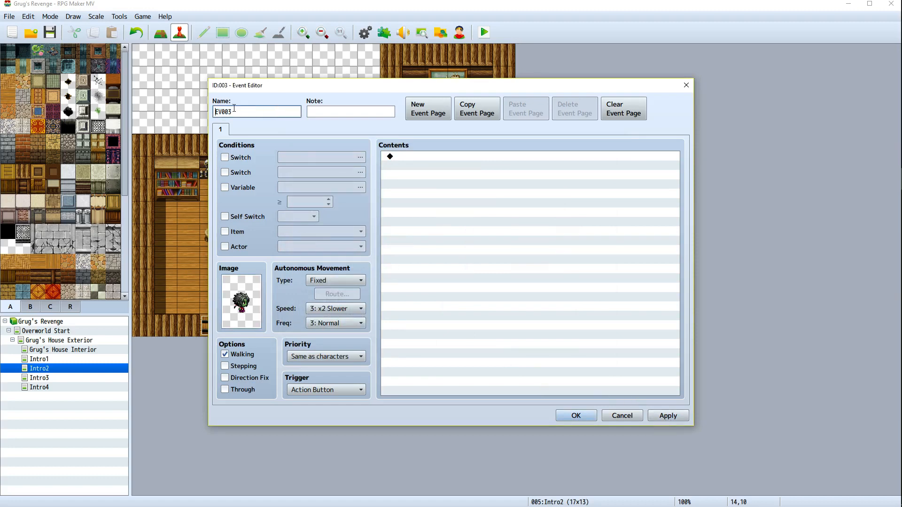
pyautogui.hotkey('ctrl', 'a')
pyautogui.write('billy')
pyautogui.press('Return')
pyautogui.click(329, 253)
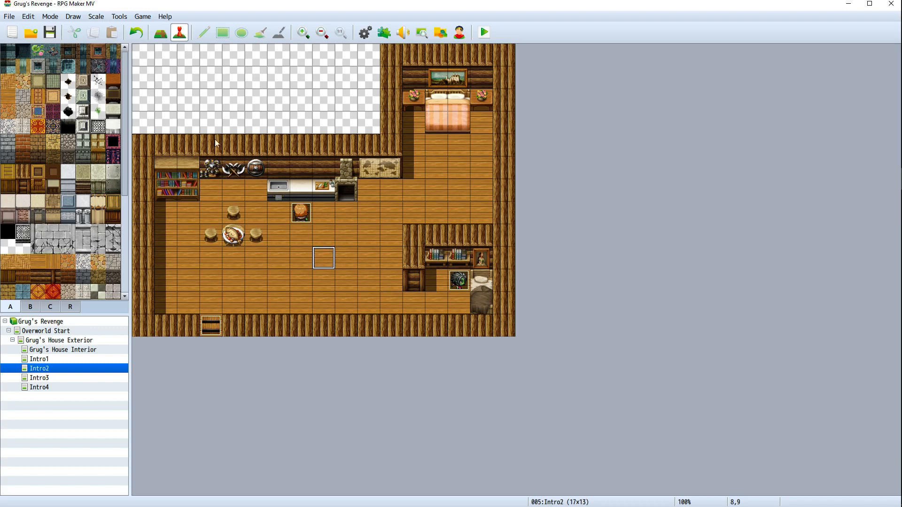
# Create a new event on the map's top-left corner tile named Intro2
pyautogui.rightClick(147, 52)
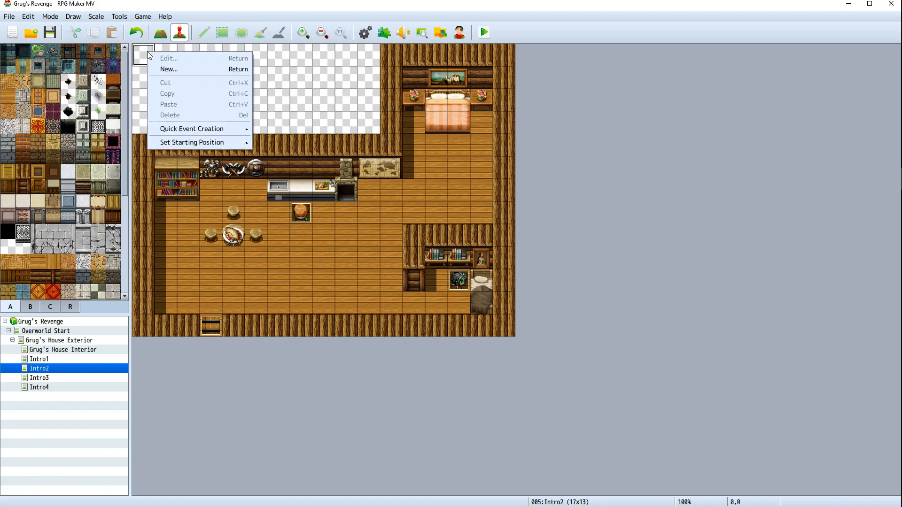
pyautogui.click(187, 69)
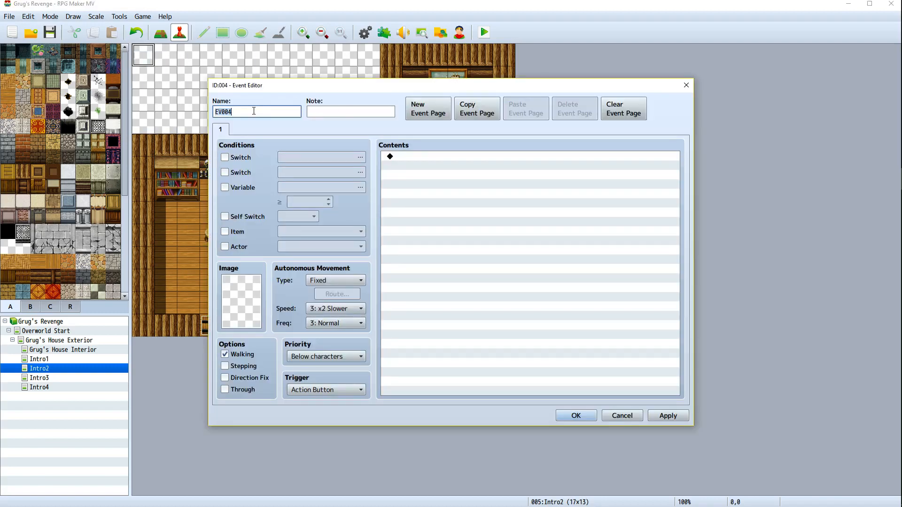
pyautogui.write('intro2')
pyautogui.press('BackSpace')
pyautogui.press('BackSpace')
pyautogui.press('BackSpace')
pyautogui.press('BackSpace')
pyautogui.press('BackSpace')
pyautogui.press('BackSpace')
pyautogui.write('Intro2')
pyautogui.press('Return')
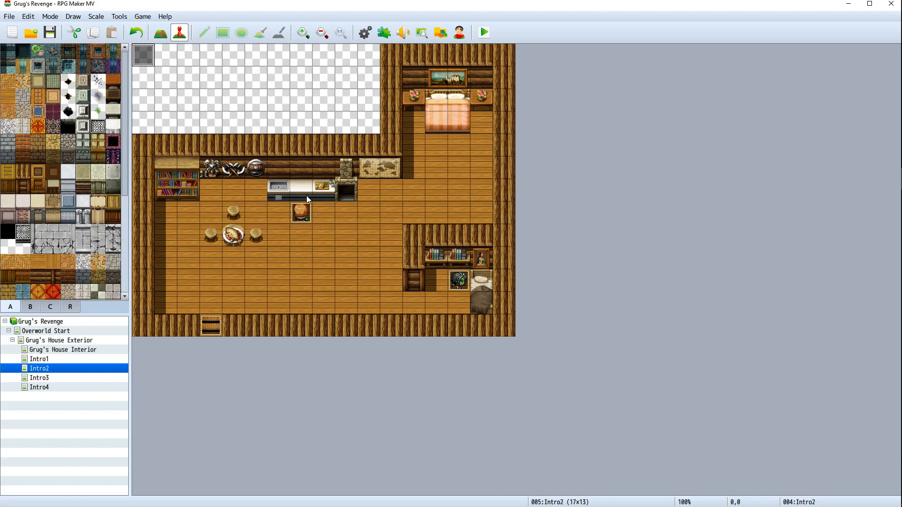
# Reopen the Intro2 event and add a Wait command of 60 frames
pyautogui.rightClick(152, 56)
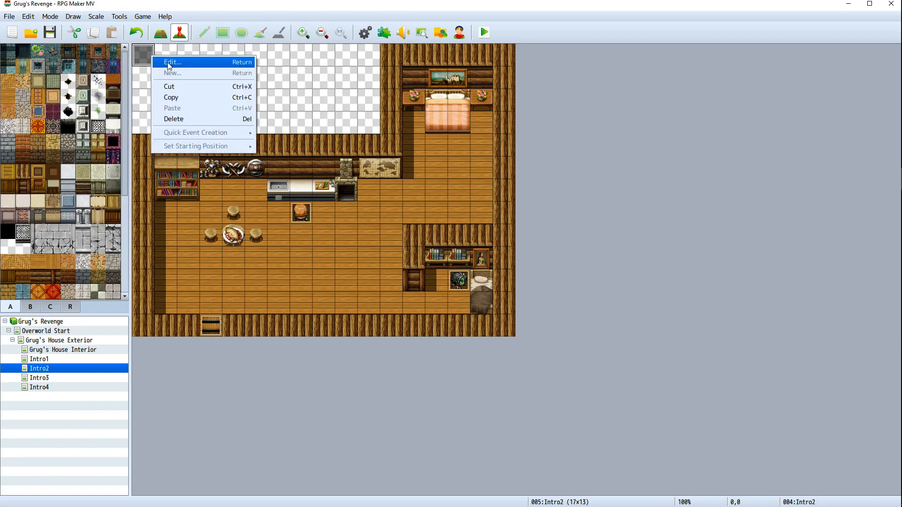
pyautogui.click(171, 64)
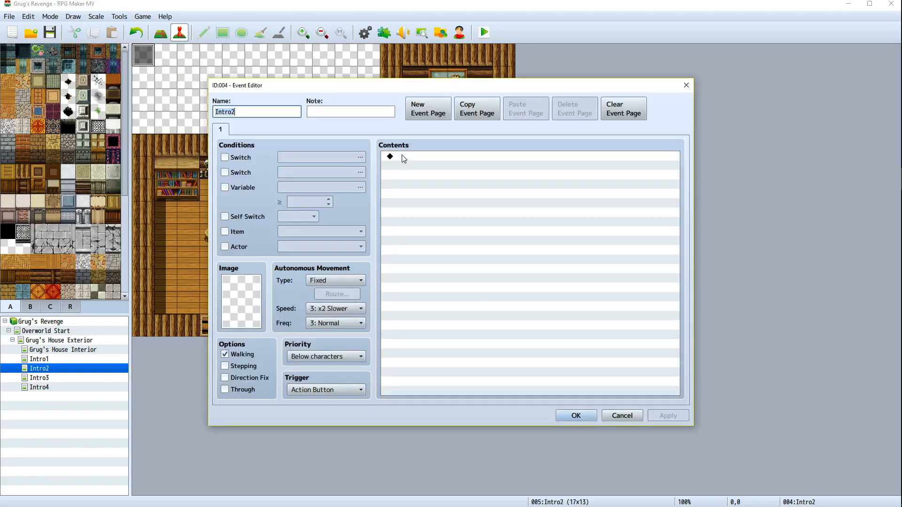
pyautogui.doubleClick(399, 160)
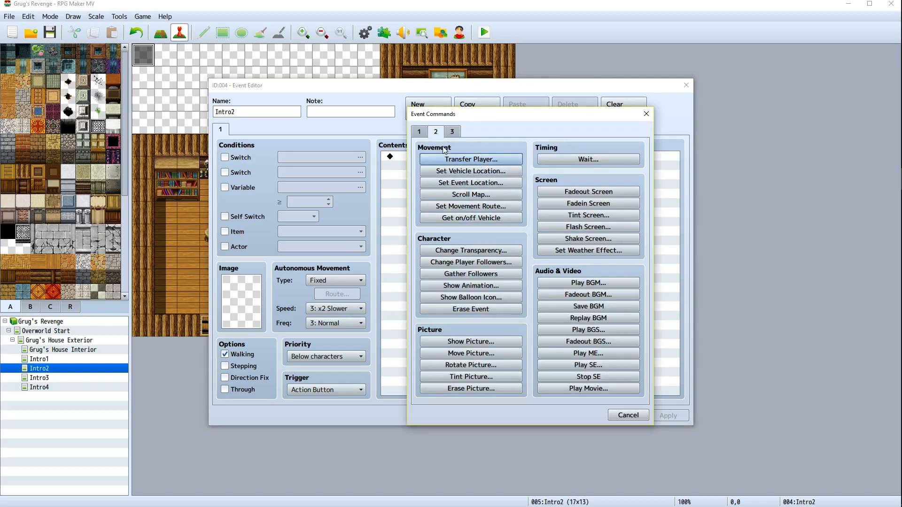
pyautogui.click(418, 136)
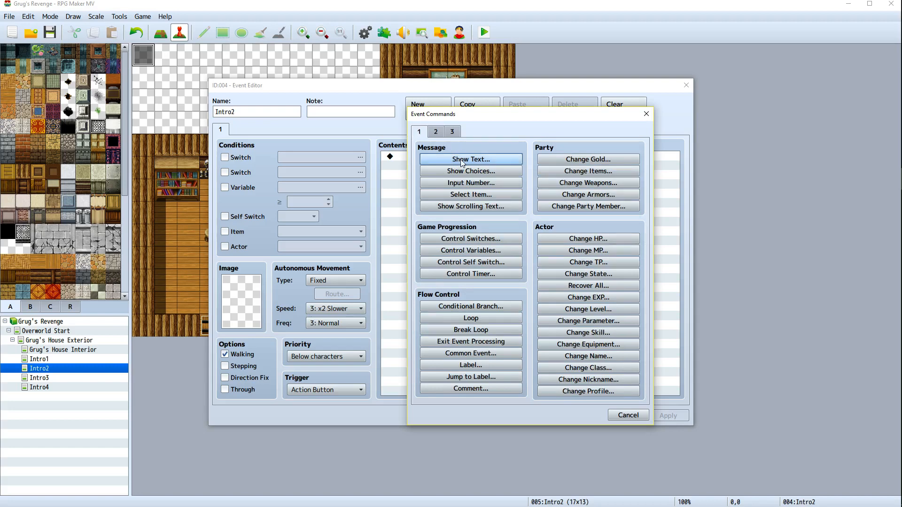
pyautogui.click(646, 113)
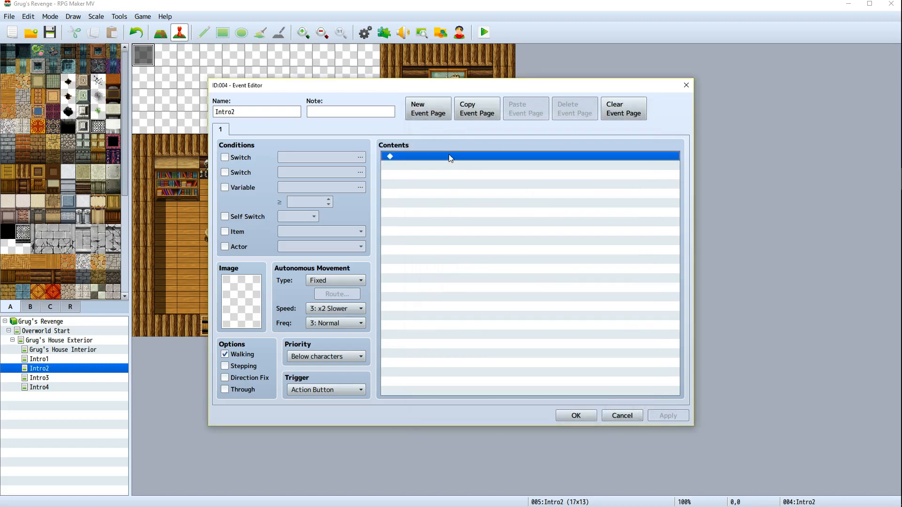
pyautogui.rightClick(486, 159)
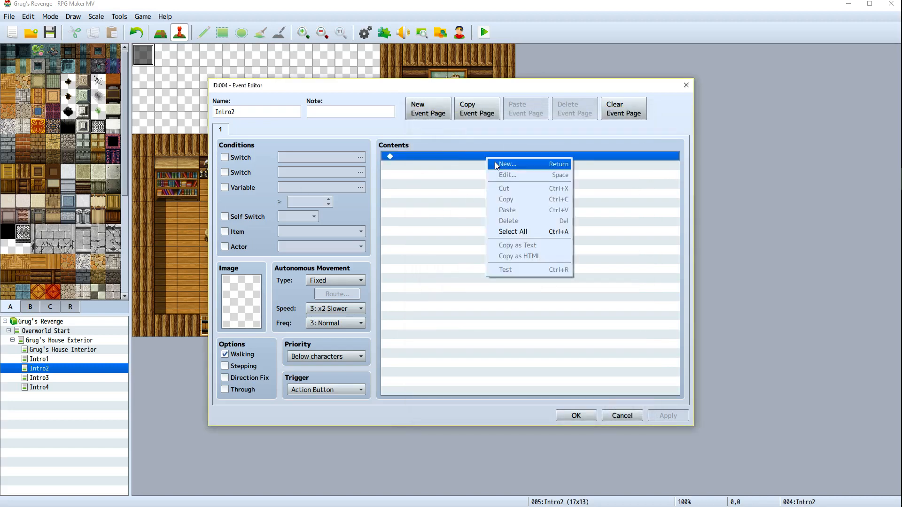
pyautogui.click(494, 163)
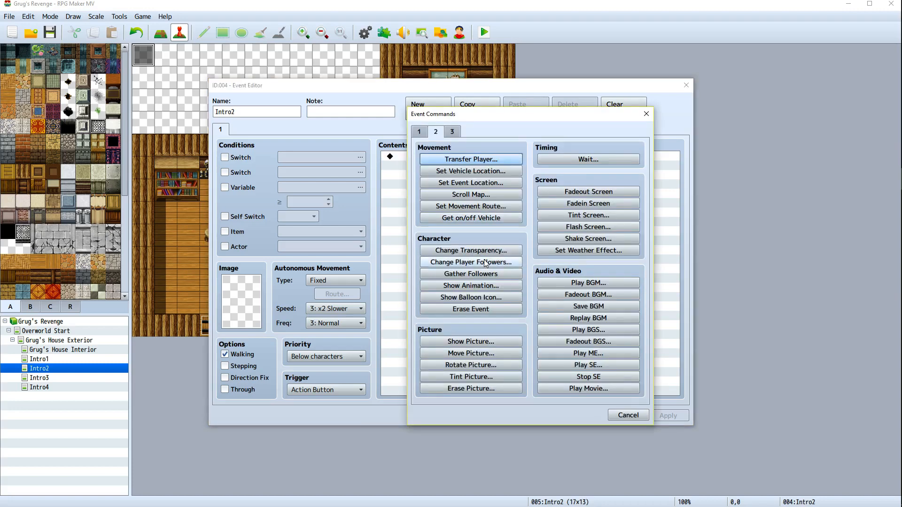
pyautogui.click(588, 160)
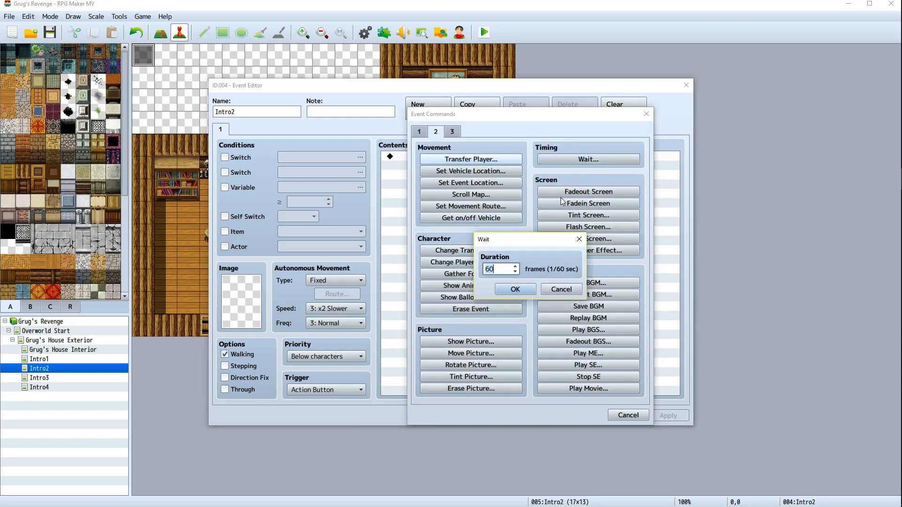
pyautogui.click(501, 290)
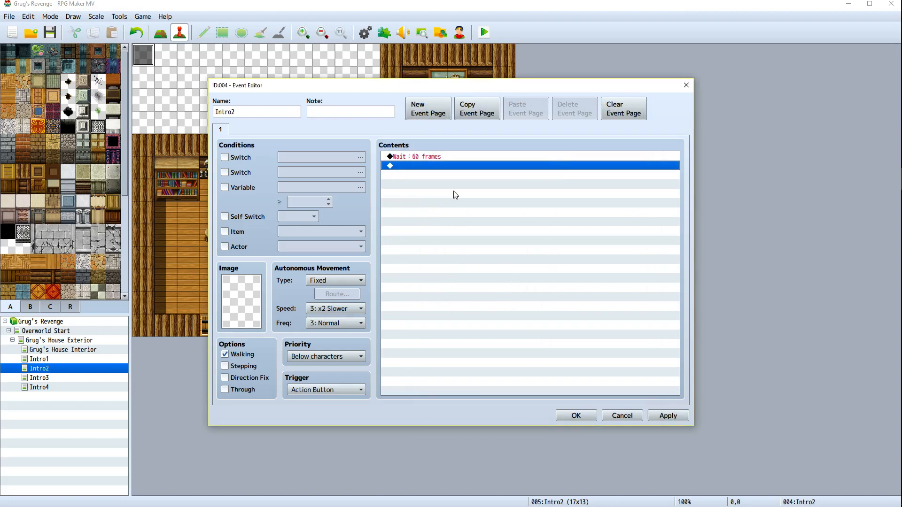
# Add a Show Text command to the Intro2 event and choose the first WifeFace portrait as its face
pyautogui.rightClick(432, 167)
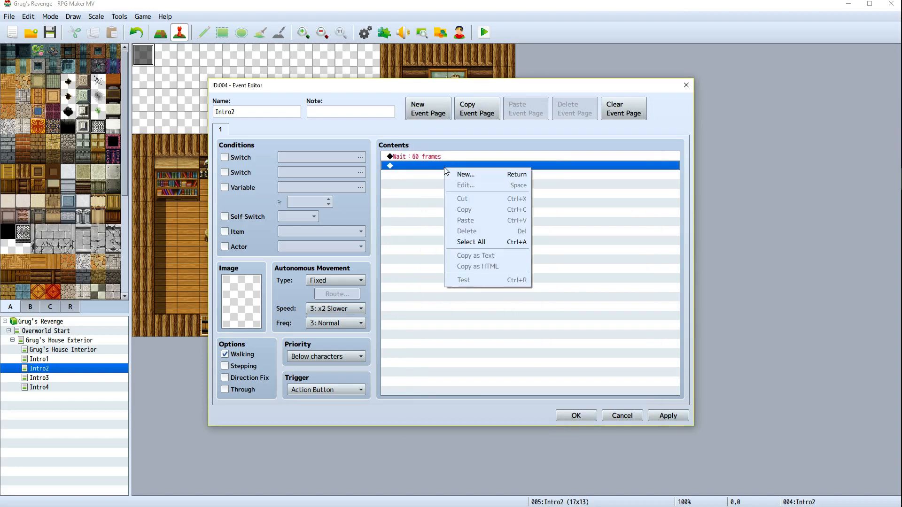
pyautogui.click(456, 173)
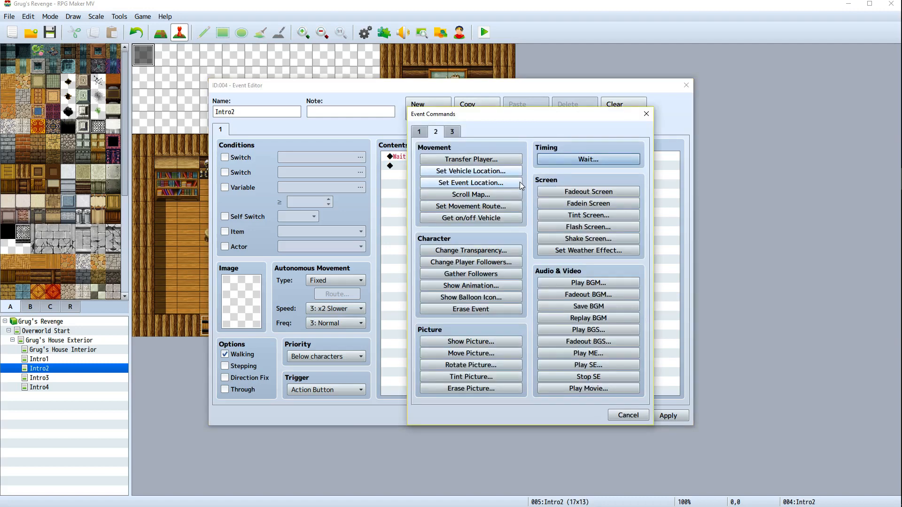
pyautogui.click(425, 133)
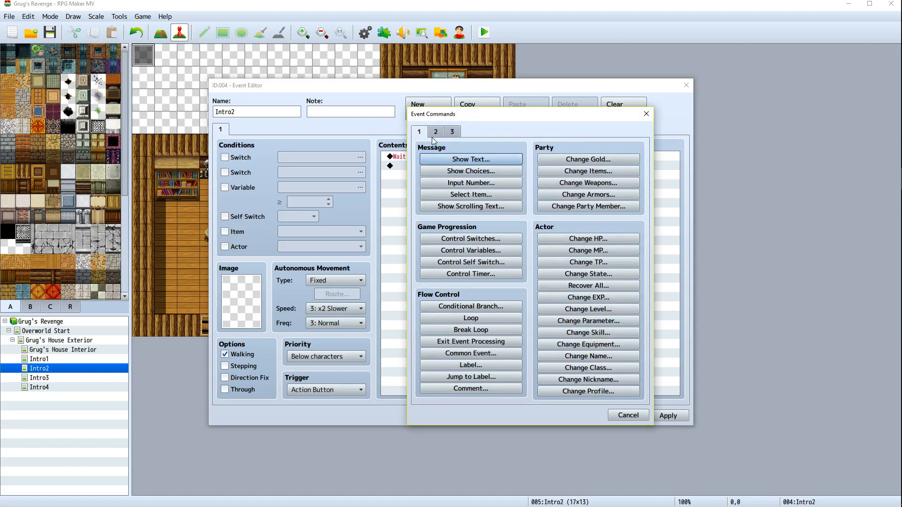
pyautogui.click(493, 159)
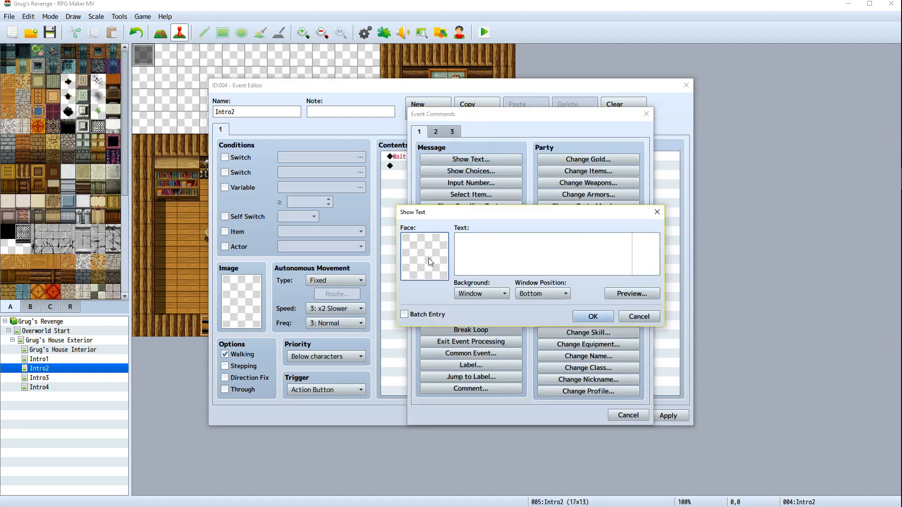
pyautogui.doubleClick(428, 258)
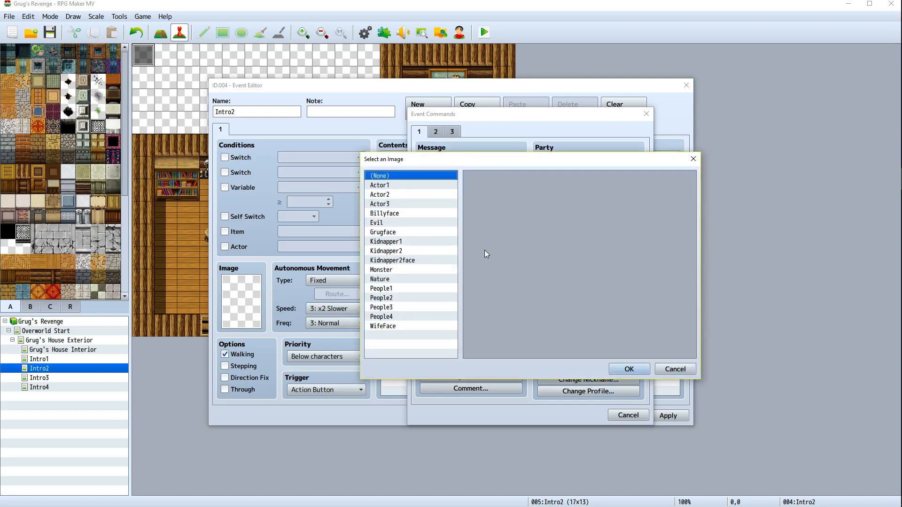
pyautogui.click(394, 326)
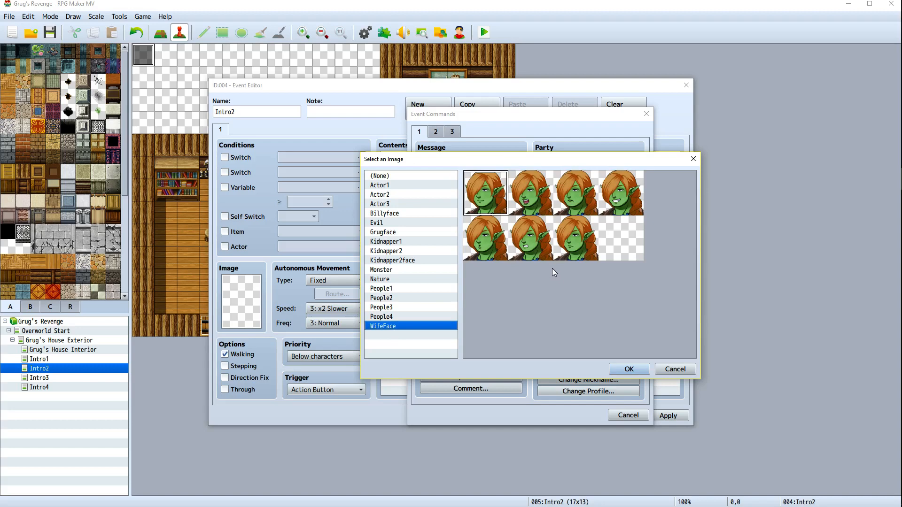
pyautogui.doubleClick(488, 194)
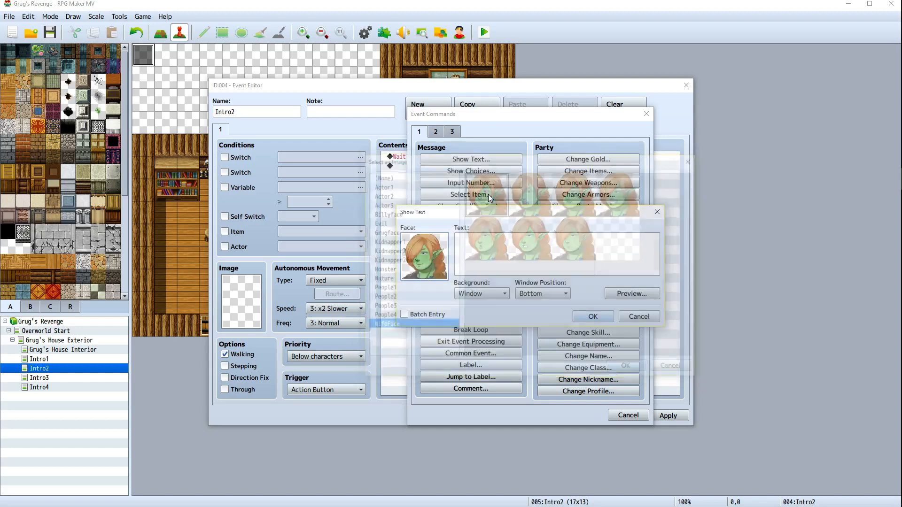
# Write the wife's line: "Billy. Finish making your bed and come to breakfast! It's fish on veggies, just how you like it!"
pyautogui.click(509, 254)
pyautogui.write('B')
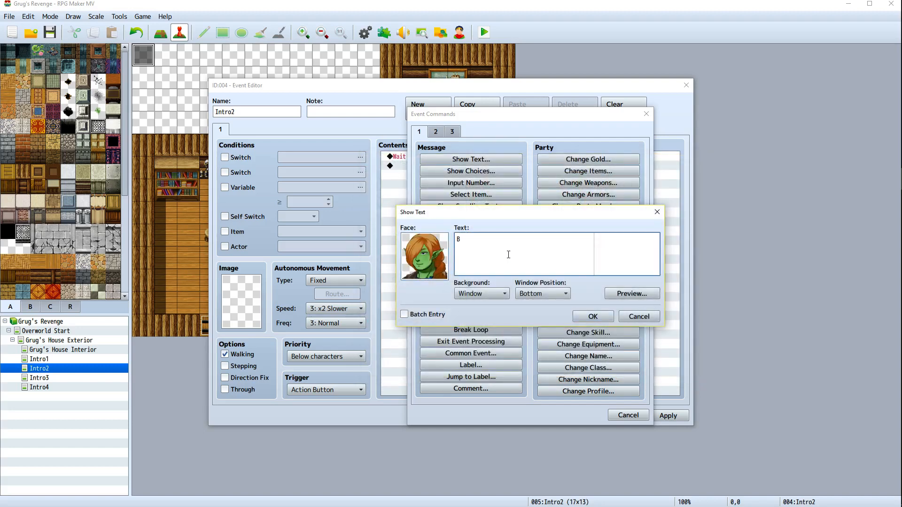
pyautogui.write('illy. Finish making your bed and come')
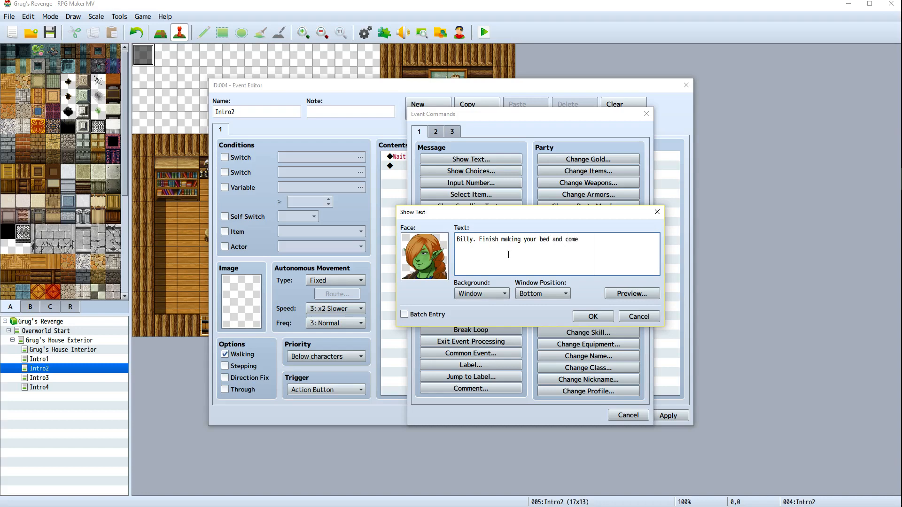
pyautogui.press('Return')
pyautogui.write('to breakfas')
pyautogui.write("t! It's you")
pyautogui.write('favo')
pyautogui.write('rite,')
pyautogui.press('BackSpace')
pyautogui.press('BackSpace')
pyautogui.press('BackSpace')
pyautogui.press('BackSpace')
pyautogui.press('BackSpace')
pyautogui.press('BackSpace')
pyautogui.press('BackSpace')
pyautogui.press('BackSpace')
pyautogui.press('BackSpace')
pyautogui.press('BackSpace')
pyautogui.press('BackSpace')
pyautogui.press('BackSpace')
pyautogui.press('BackSpace')
pyautogui.press('BackSpace')
pyautogui.press('BackSpace')
pyautogui.write('fish on veggies, just like you')
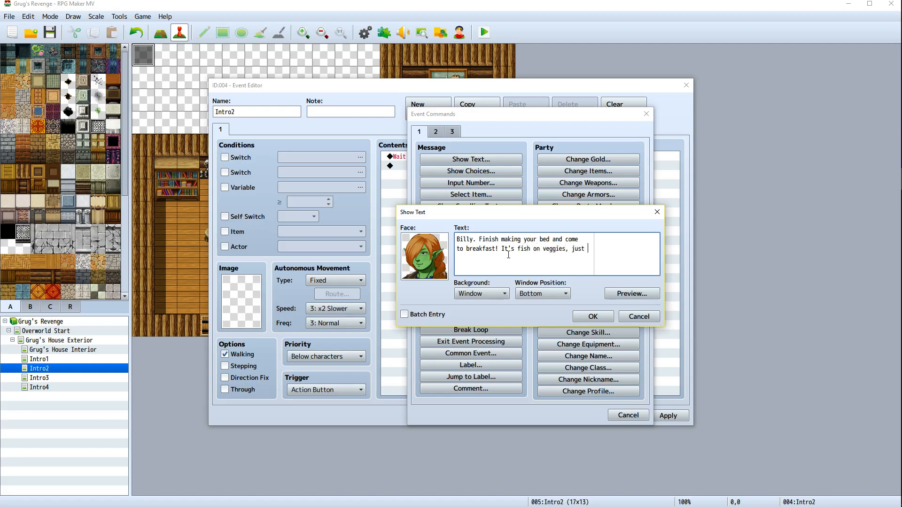
pyautogui.press('BackSpace')
pyautogui.press('BackSpace')
pyautogui.press('BackSpace')
pyautogui.press('BackSpace')
pyautogui.press('BackSpace')
pyautogui.press('BackSpace')
pyautogui.press('BackSpace')
pyautogui.press('BackSpace')
pyautogui.press('BackSpace')
pyautogui.write('how you like it!')
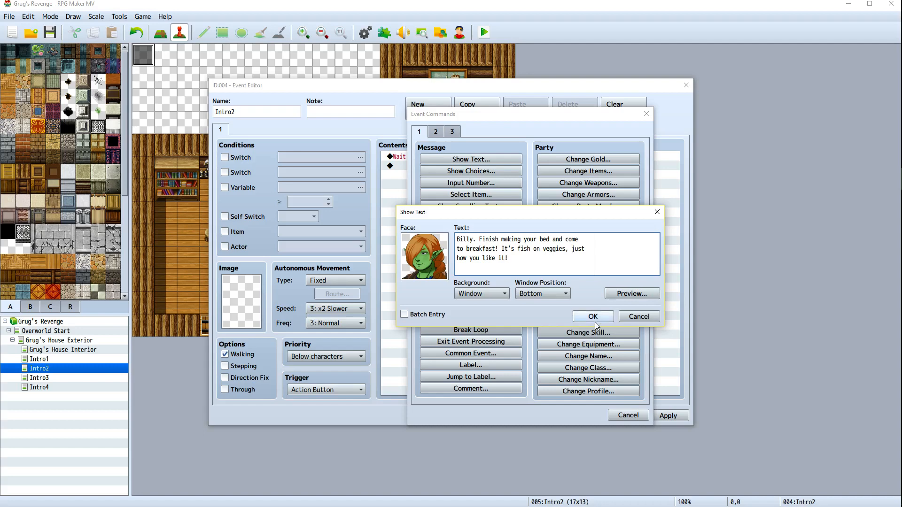
# Set the message window position to Top, preview the message, and confirm the Show Text command
pyautogui.click(571, 298)
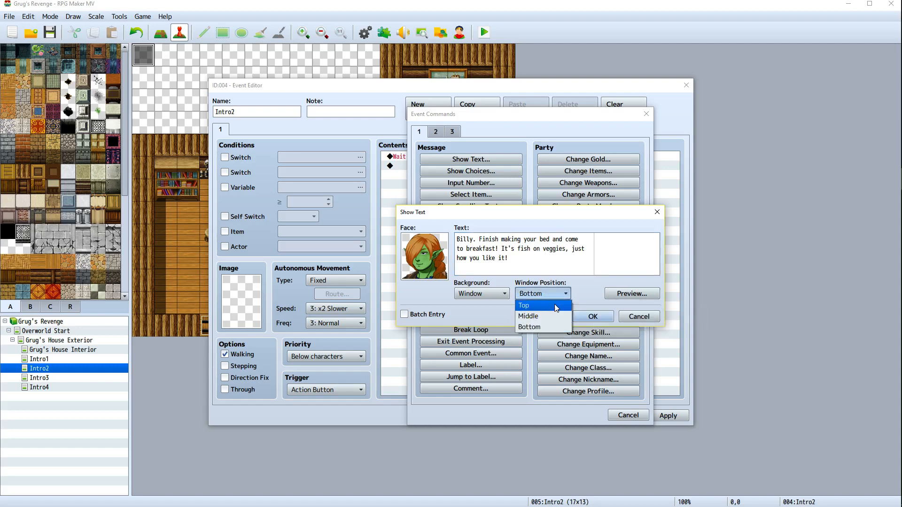
pyautogui.click(540, 305)
pyautogui.click(620, 294)
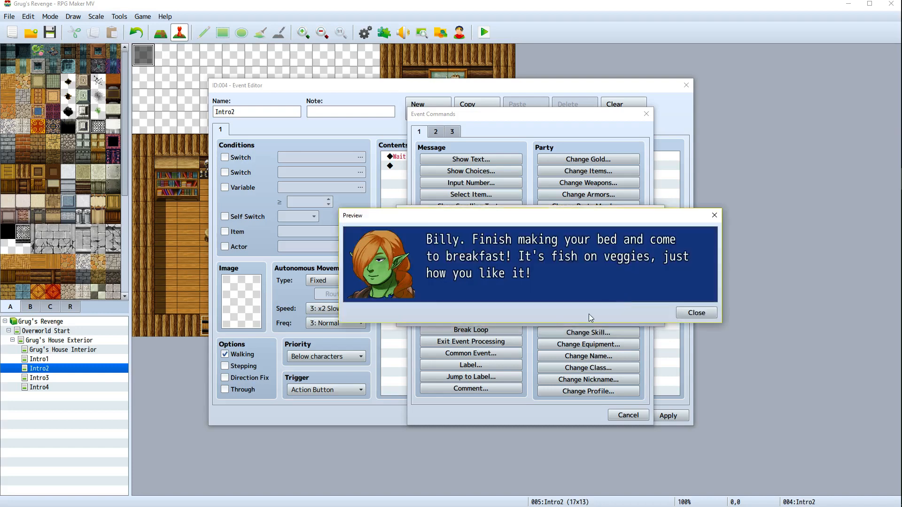
pyautogui.click(685, 314)
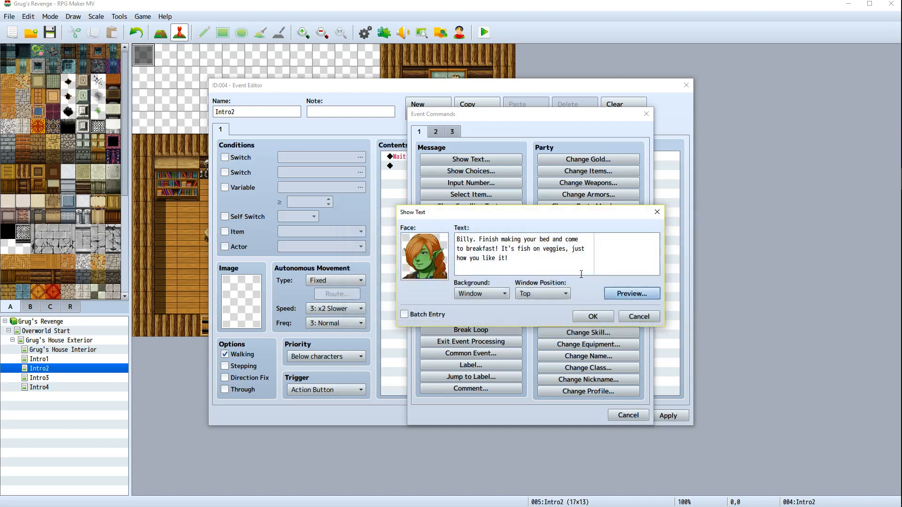
pyautogui.click(593, 317)
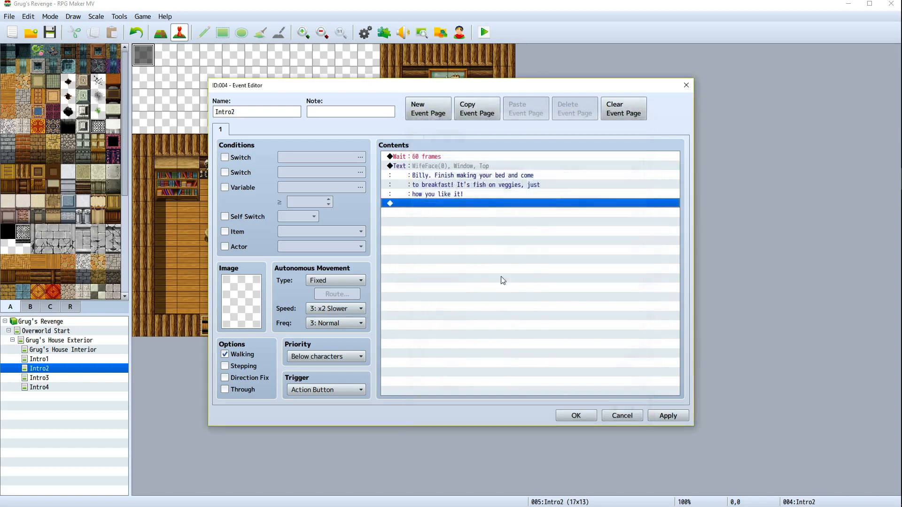
# Add a second Show Text command using the fourth Billyface portrait as its face
pyautogui.rightClick(433, 207)
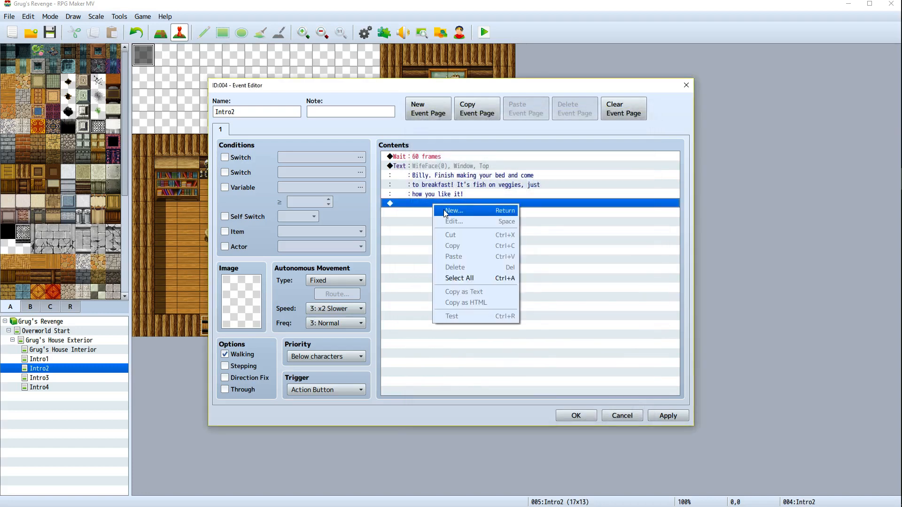
pyautogui.click(446, 209)
pyautogui.click(482, 160)
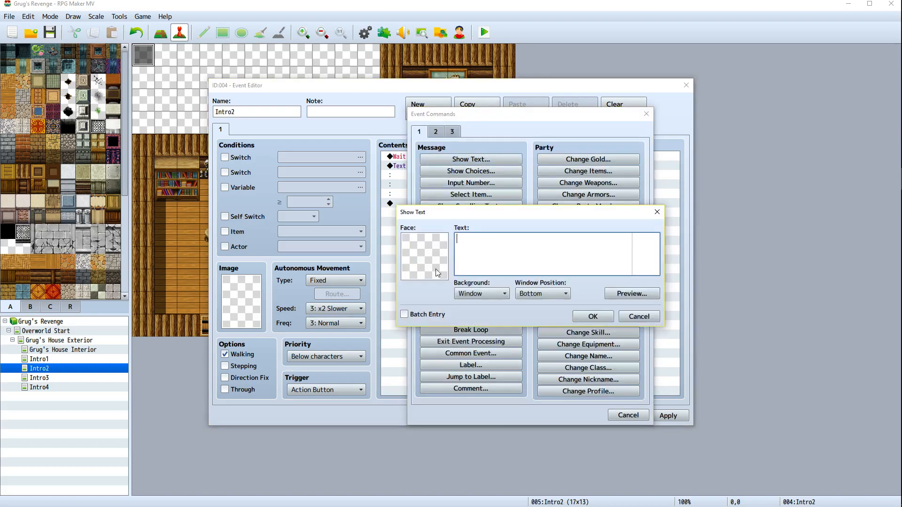
pyautogui.doubleClick(430, 268)
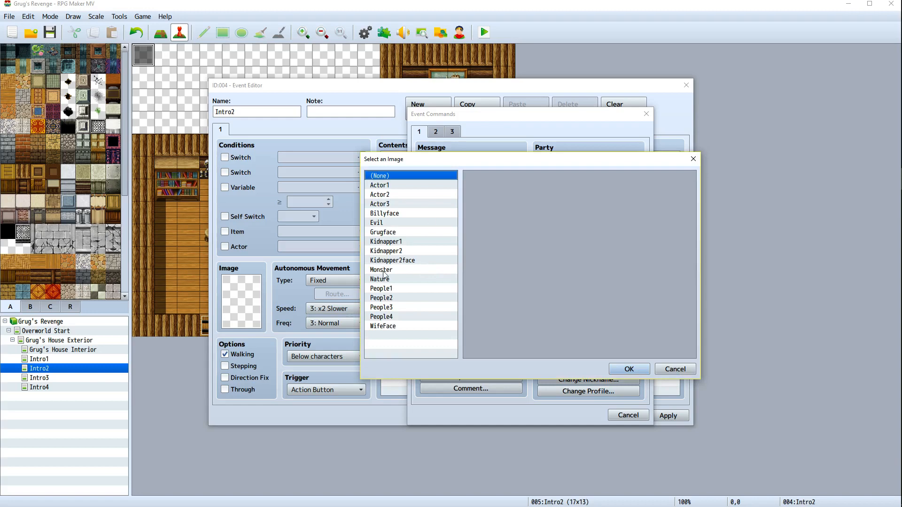
pyautogui.click(391, 215)
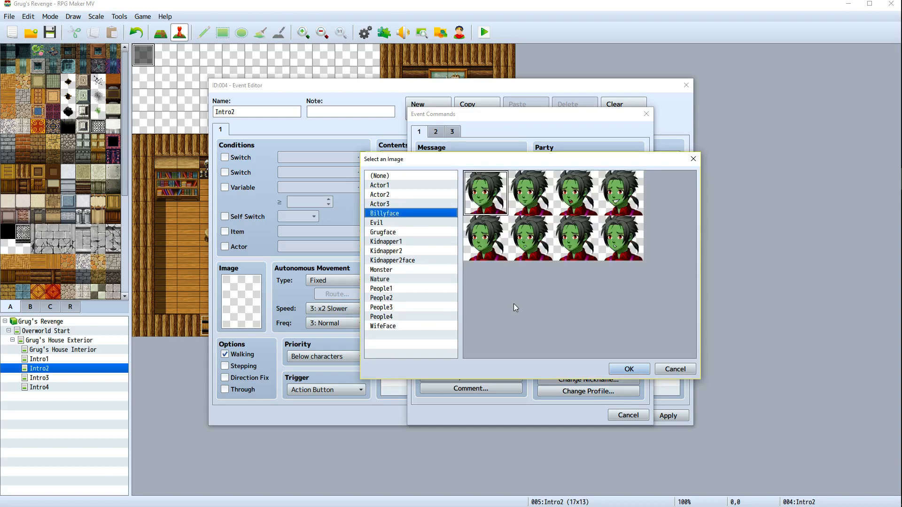
pyautogui.doubleClick(611, 202)
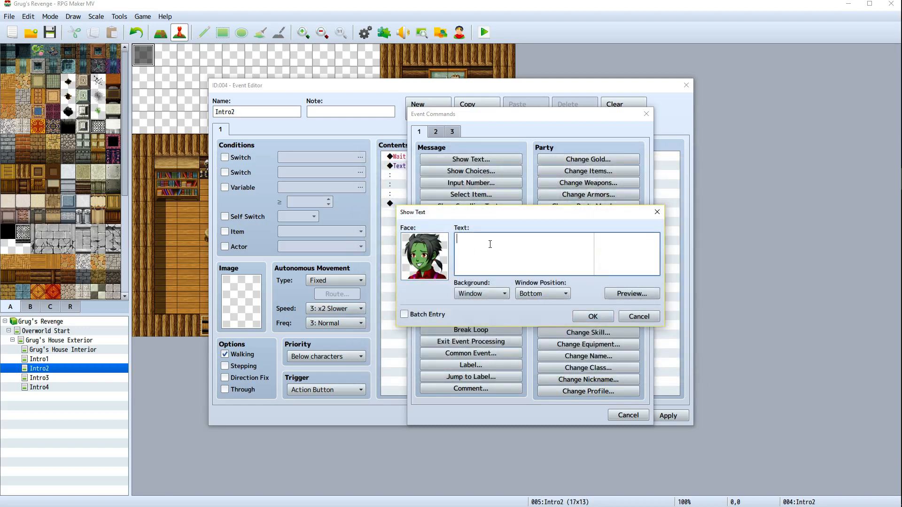
# Write Billy's reply: "Fish on veggies? I love fish on veggies! I'll be right there!"
pyautogui.write('Fish on veggies!? I love fish on veggies')
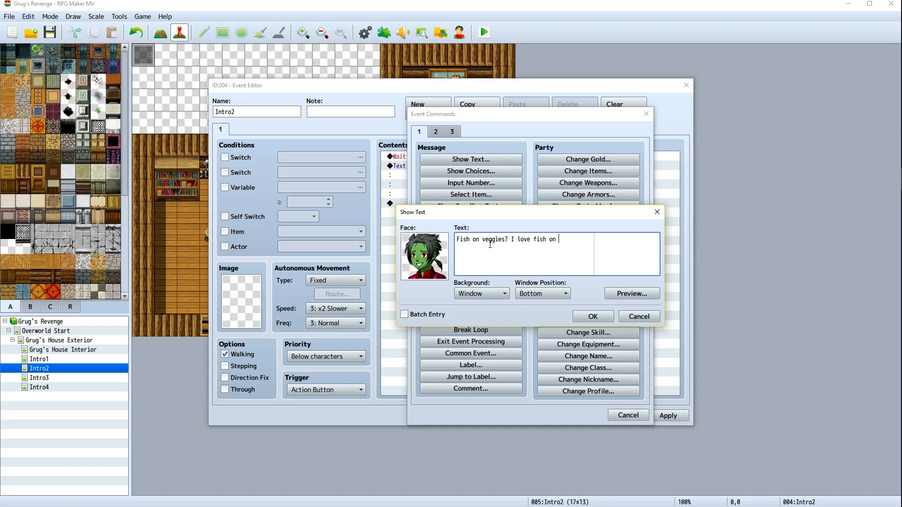
pyautogui.write('!')
pyautogui.press('Return')
pyautogui.write("I'll be right there!")
# Set Billy's message window position to Middle and confirm the command
pyautogui.click(564, 294)
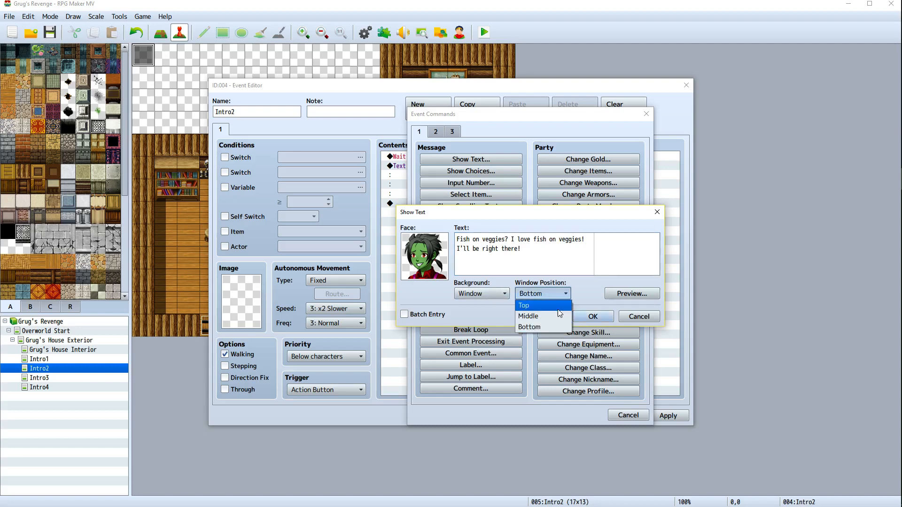
pyautogui.click(557, 316)
pyautogui.click(592, 316)
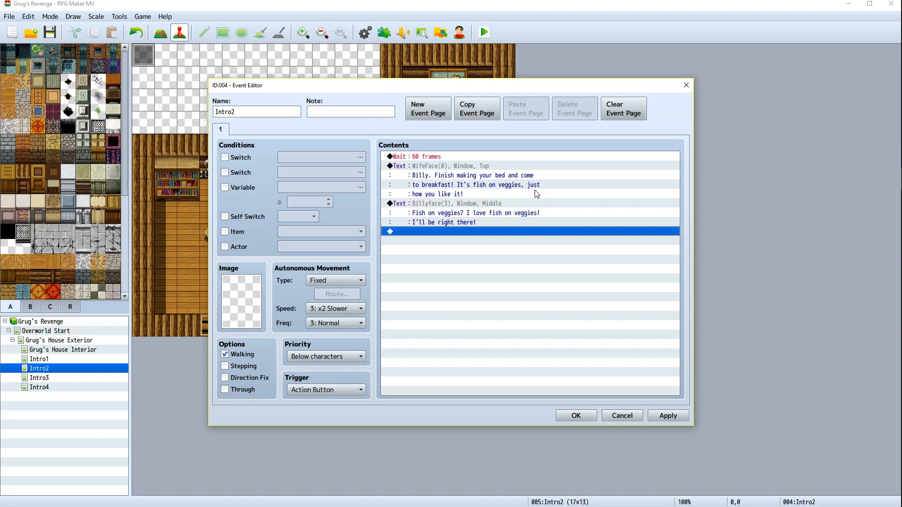
# Add a third Show Text command with the seventh WifeFace portrait as its face
pyautogui.doubleClick(458, 231)
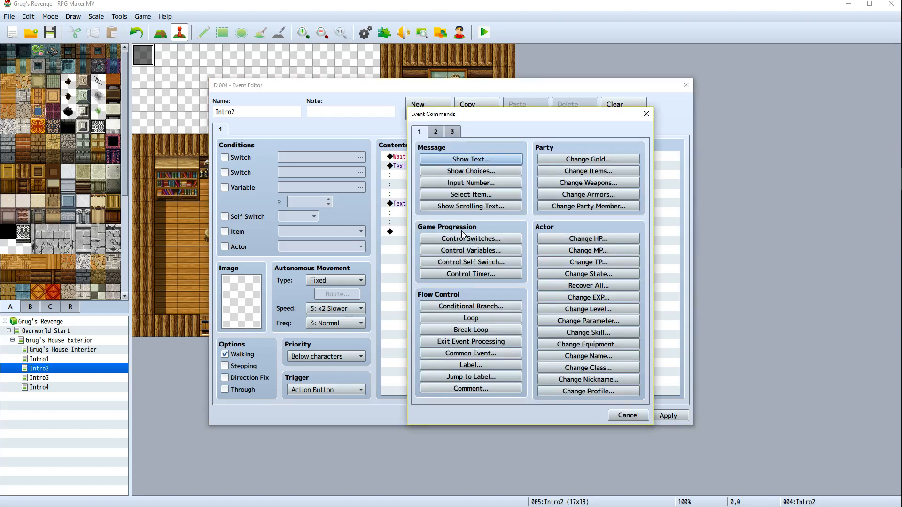
pyautogui.click(487, 162)
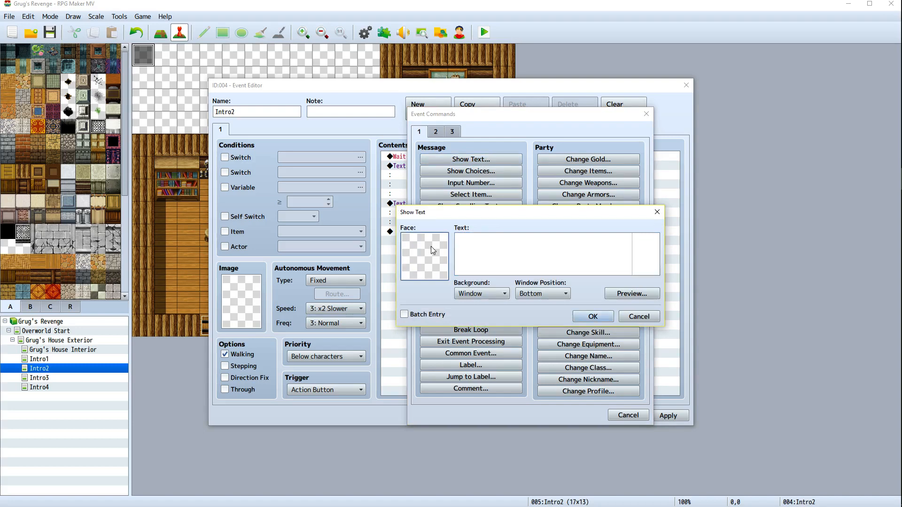
pyautogui.doubleClick(430, 246)
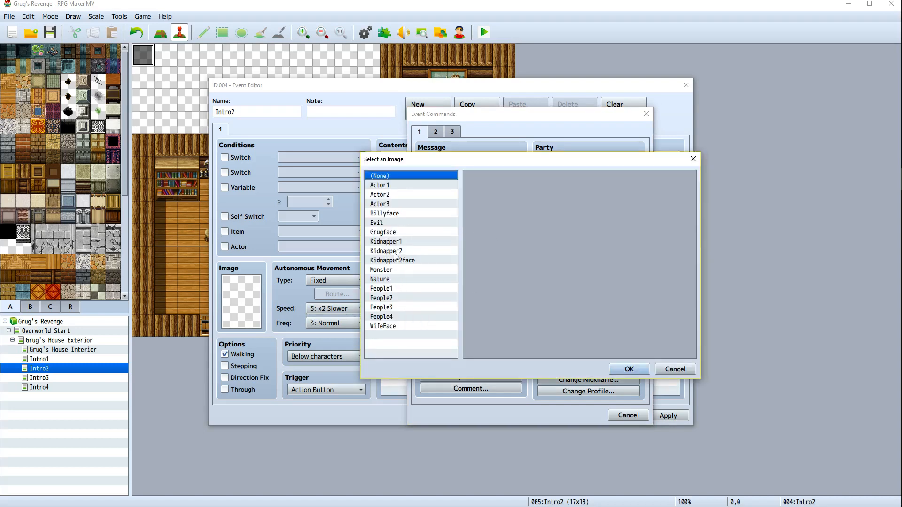
pyautogui.click(381, 327)
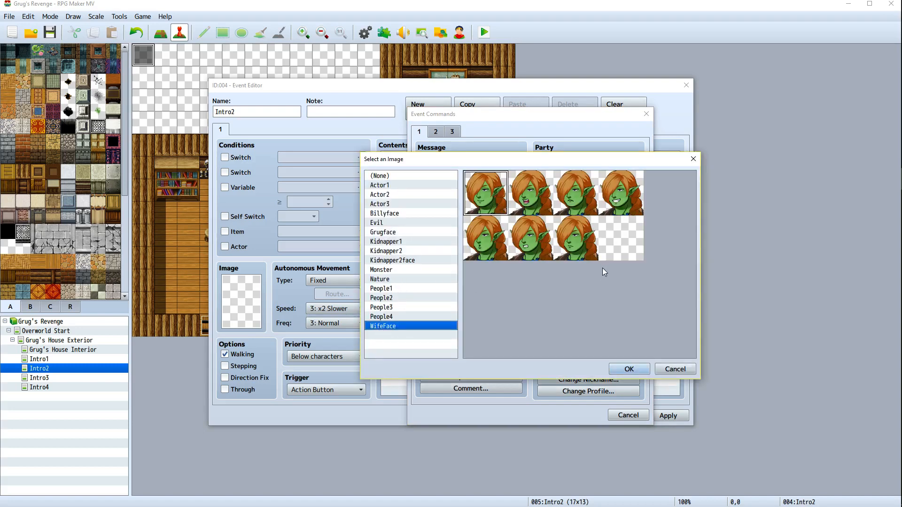
pyautogui.doubleClick(577, 246)
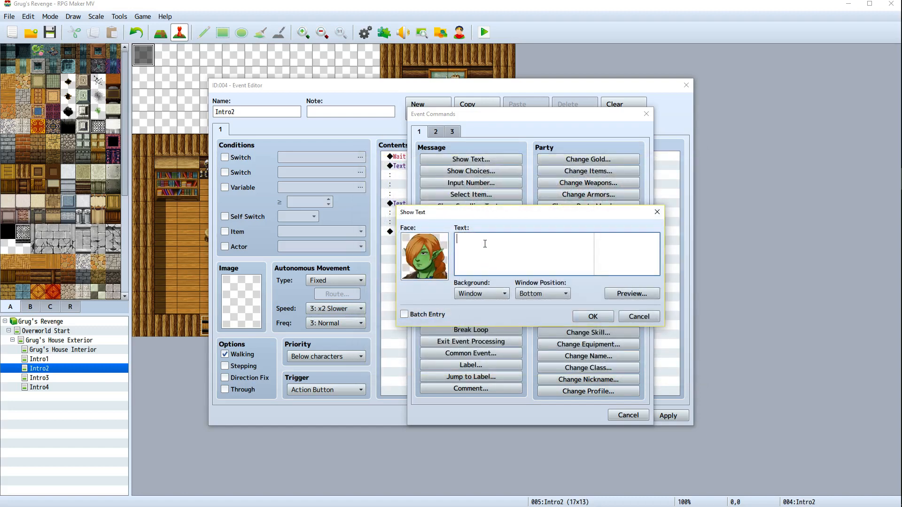
# Write the wife's line: "I can't believe he likes fish on veggies for breakfast...takes after his father he does."
pyautogui.write("I can't belive")
pyautogui.press('BackSpace')
pyautogui.press('BackSpace')
pyautogui.press('BackSpace')
pyautogui.write('ebe')
pyautogui.press('BackSpace')
pyautogui.press('BackSpace')
pyautogui.write('vehe likes fish on ve')
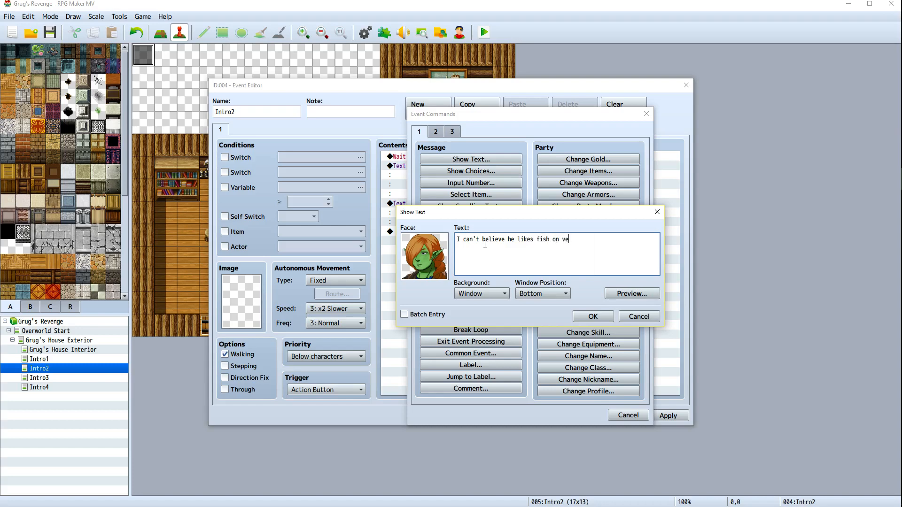
pyautogui.write('ggies for breakfast...takes after his father')
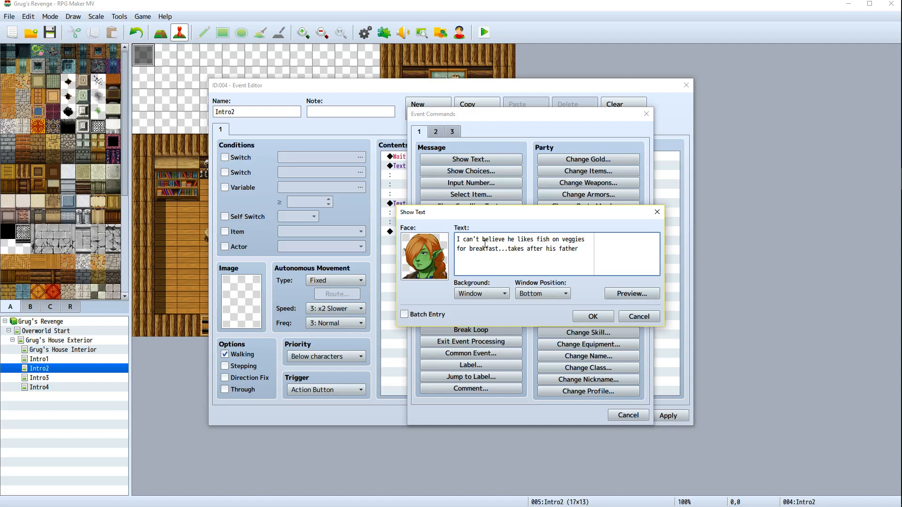
pyautogui.write(' he does.')
# Set this message's window position to Top, confirm it, then apply and close the Intro2 event editor
pyautogui.click(564, 294)
pyautogui.click(523, 305)
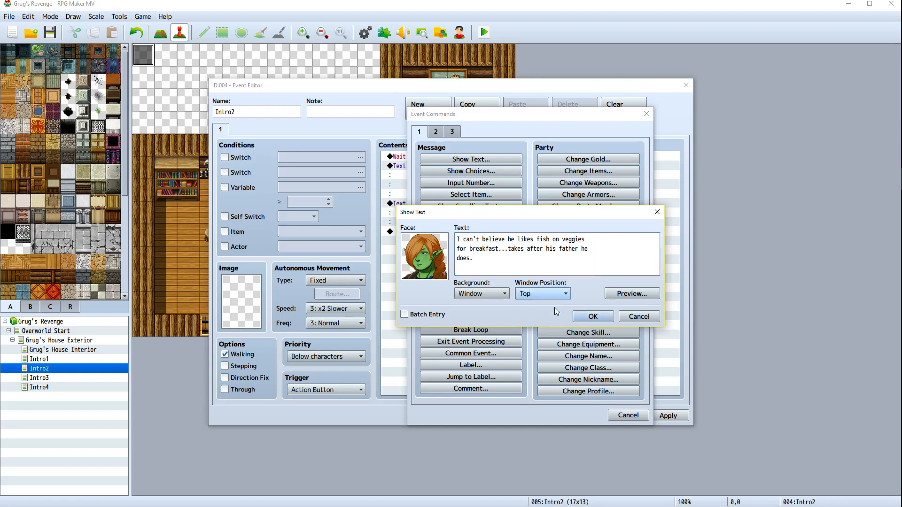
pyautogui.click(597, 316)
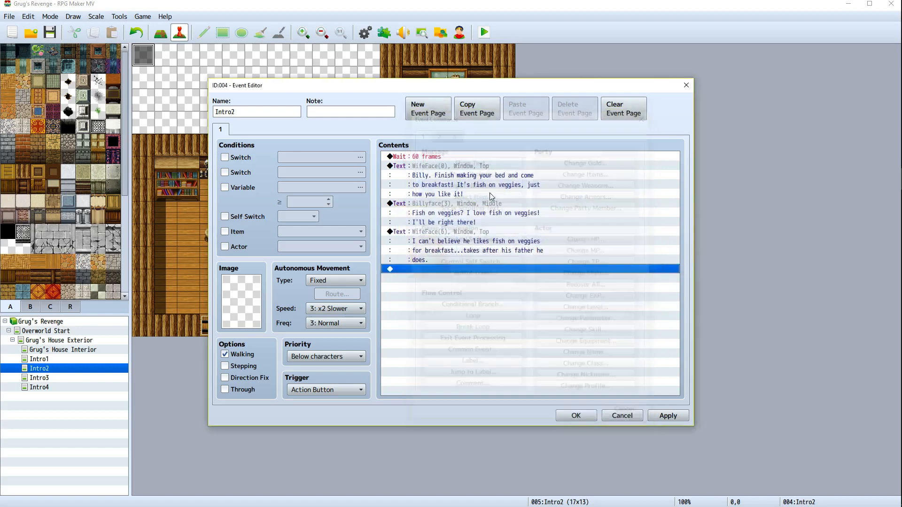
pyautogui.click(663, 417)
pyautogui.click(571, 417)
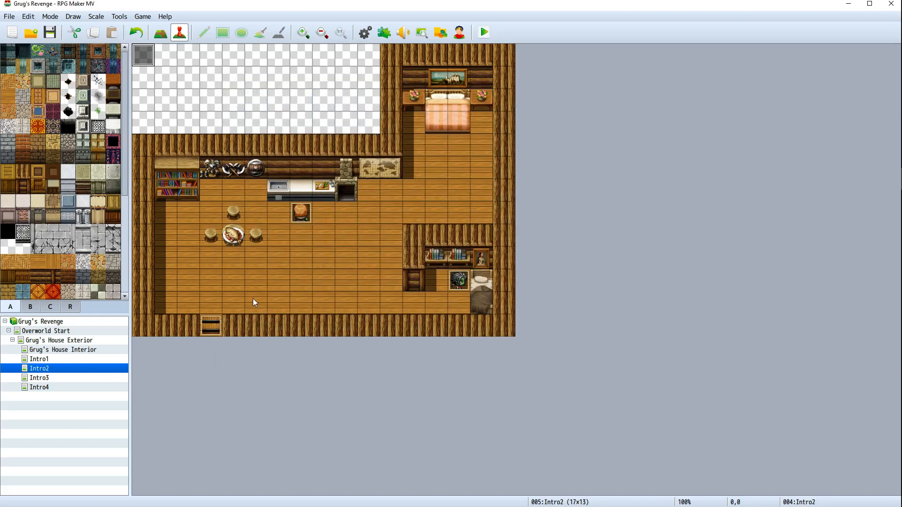
# Set the player's starting position on the stool to the right of the breakfast table
pyautogui.rightClick(258, 237)
pyautogui.click(222, 267)
pyautogui.rightClick(223, 267)
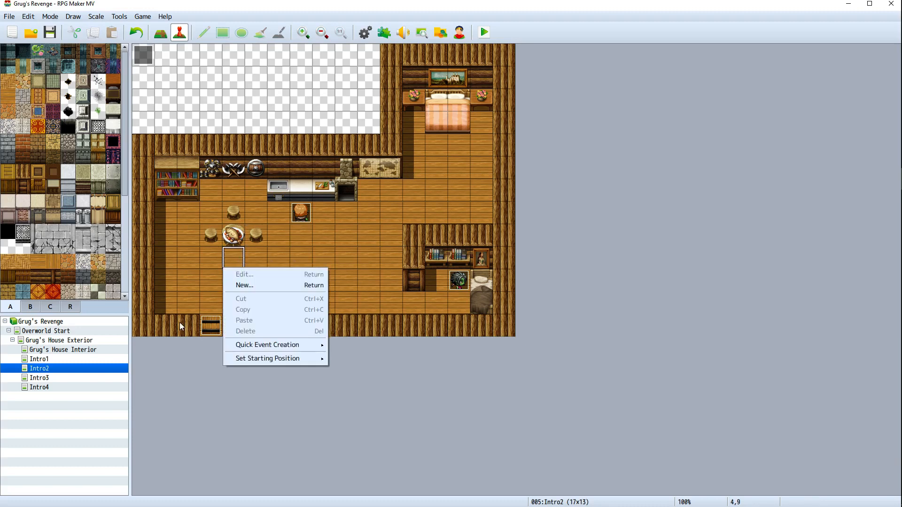
pyautogui.rightClick(175, 305)
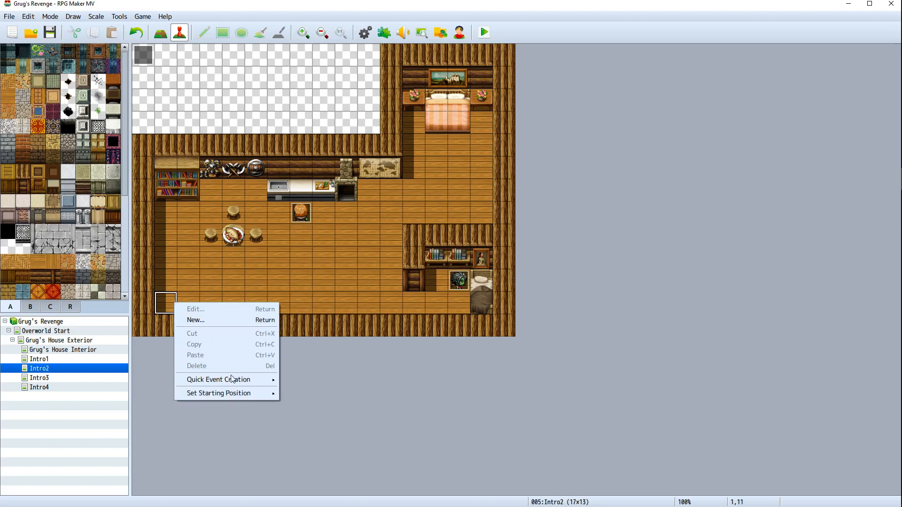
pyautogui.rightClick(260, 232)
pyautogui.moveTo(302, 322)
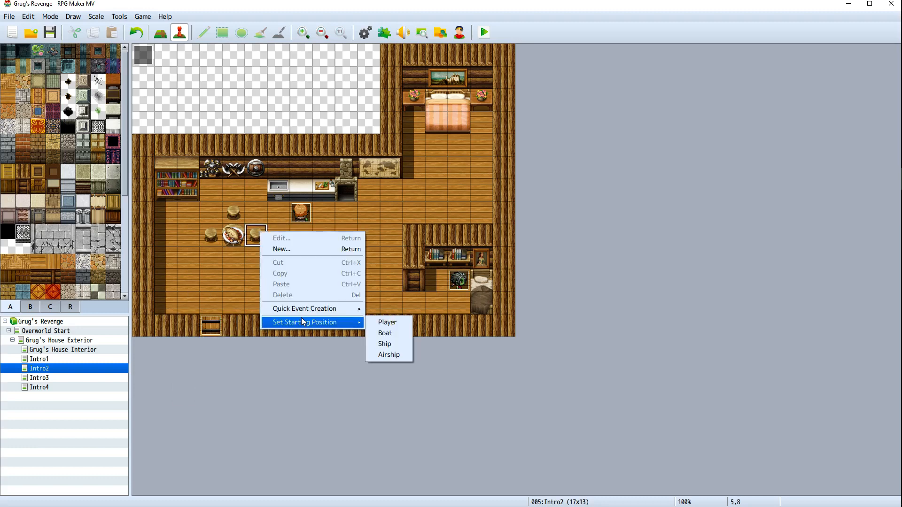
pyautogui.click(387, 322)
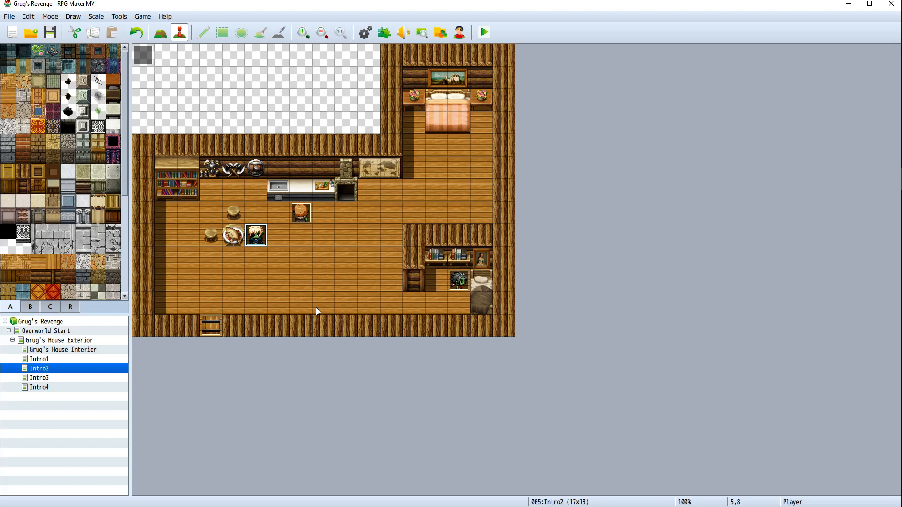
# Save the game and launch a playtest, then close the game window
pyautogui.click(483, 36)
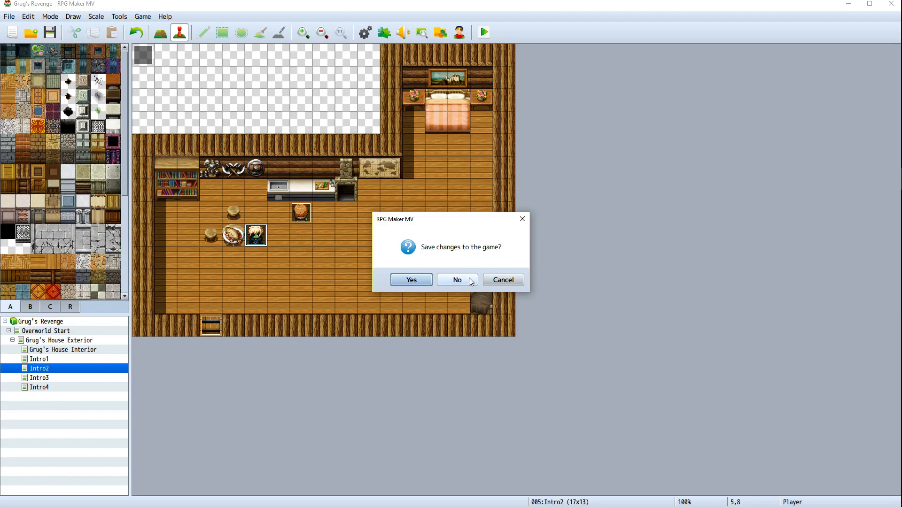
pyautogui.click(412, 280)
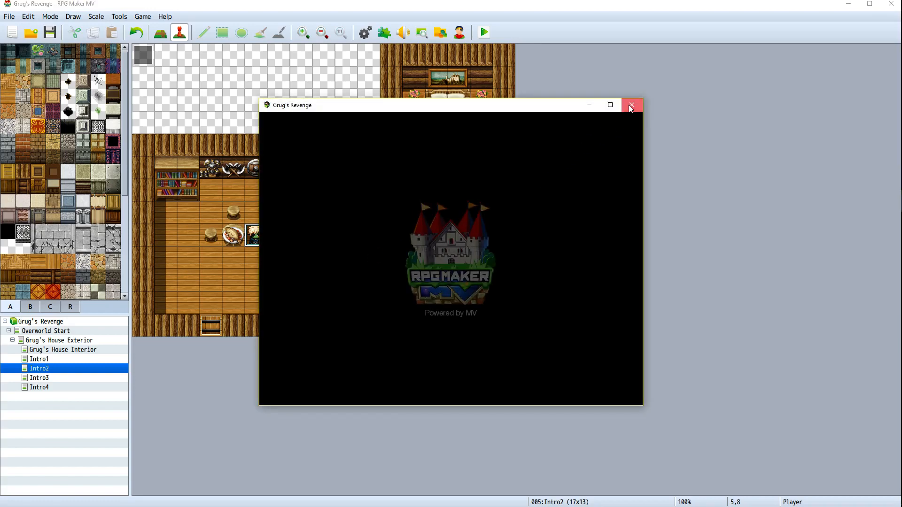
pyautogui.click(630, 106)
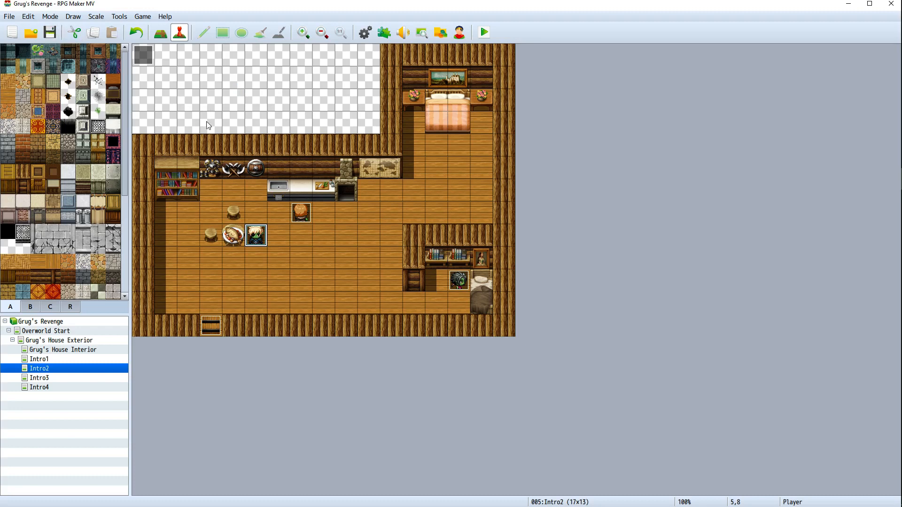
# Playtest a new game, walking the player around the Intro2 room, then close the game window
pyautogui.rightClick(92, 371)
pyautogui.click(241, 354)
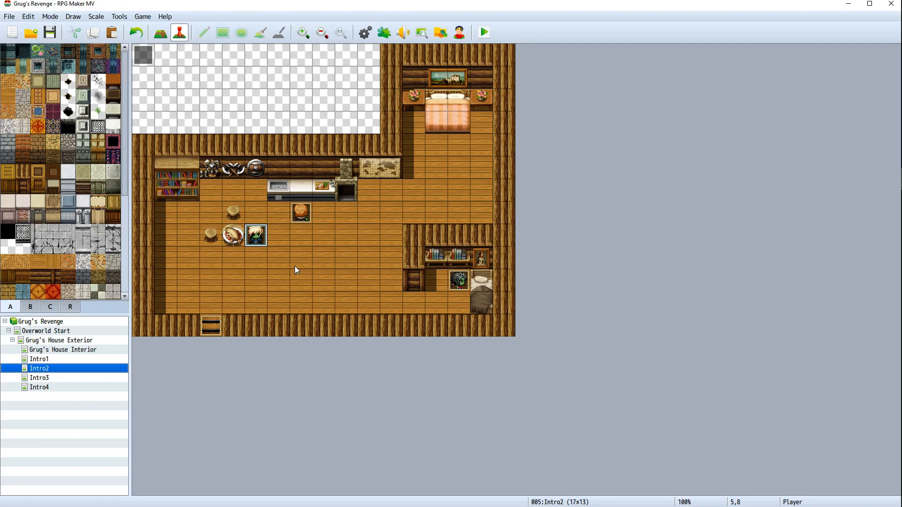
pyautogui.click(483, 32)
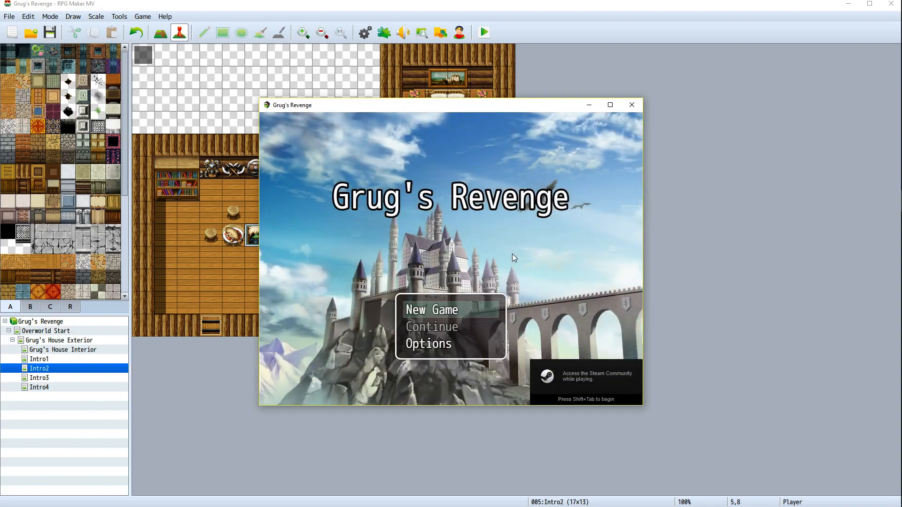
pyautogui.press('Return')
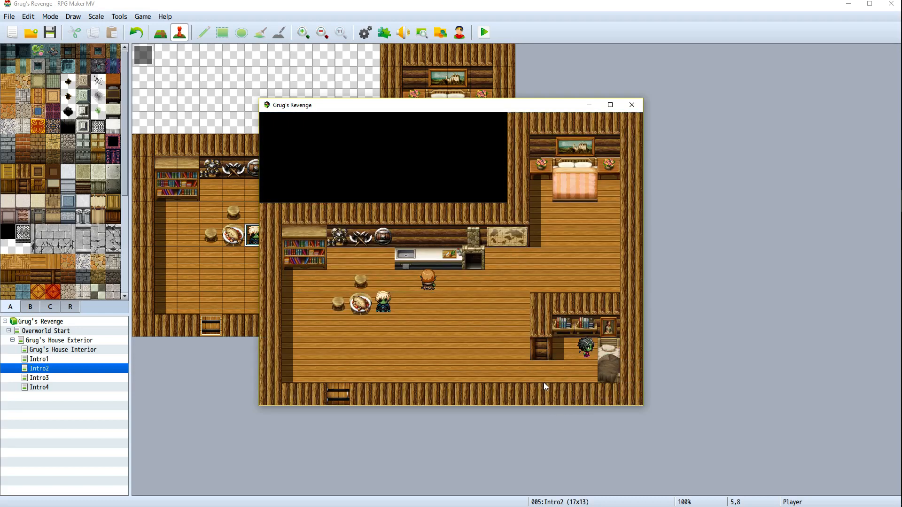
pyautogui.click(543, 382)
pyautogui.click(427, 367)
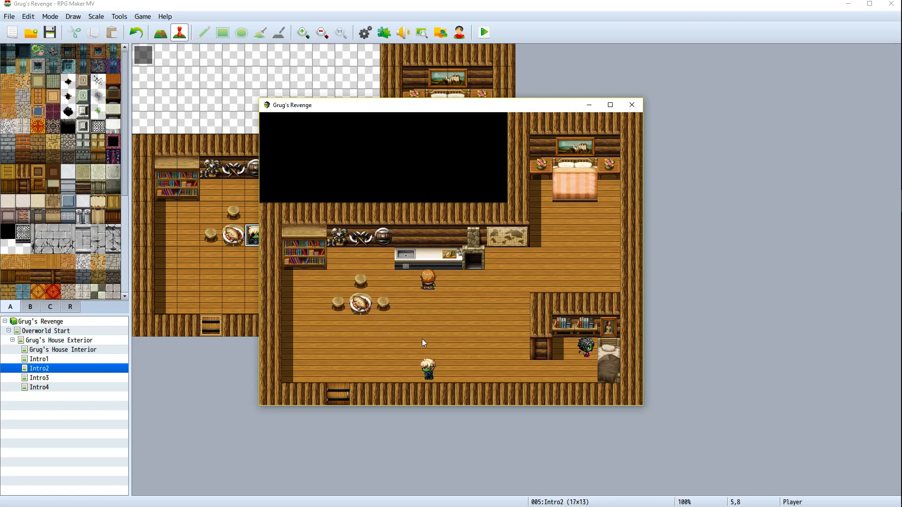
pyautogui.click(379, 306)
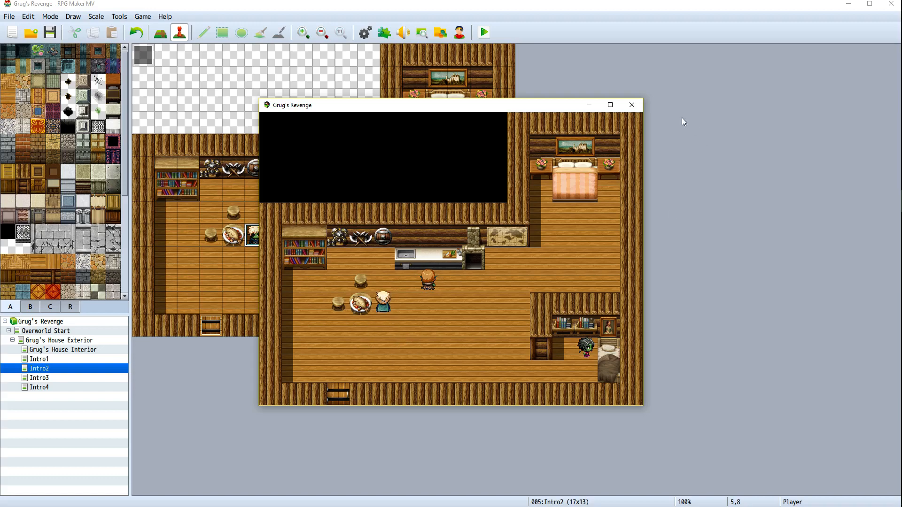
pyautogui.click(632, 104)
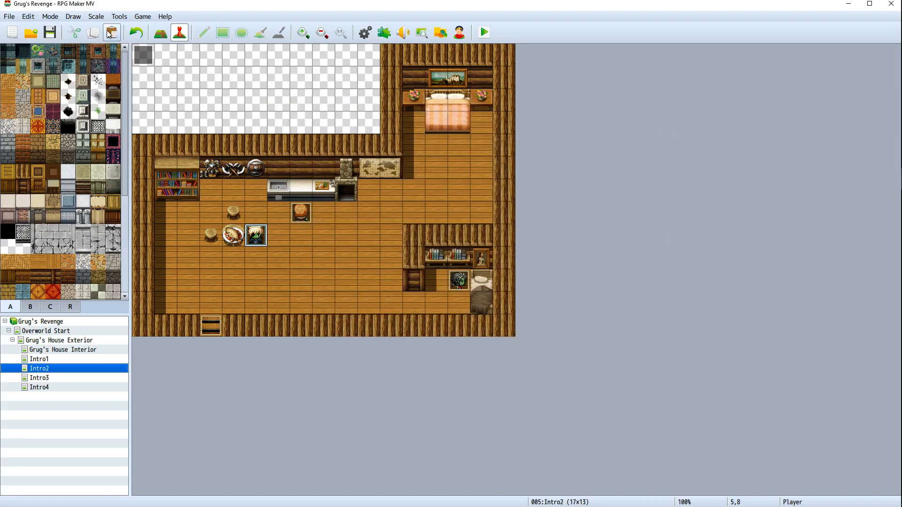
# Set the Intro2 cutscene event's trigger to Autorun, then apply and close the event editor
pyautogui.rightClick(143, 54)
pyautogui.click(158, 63)
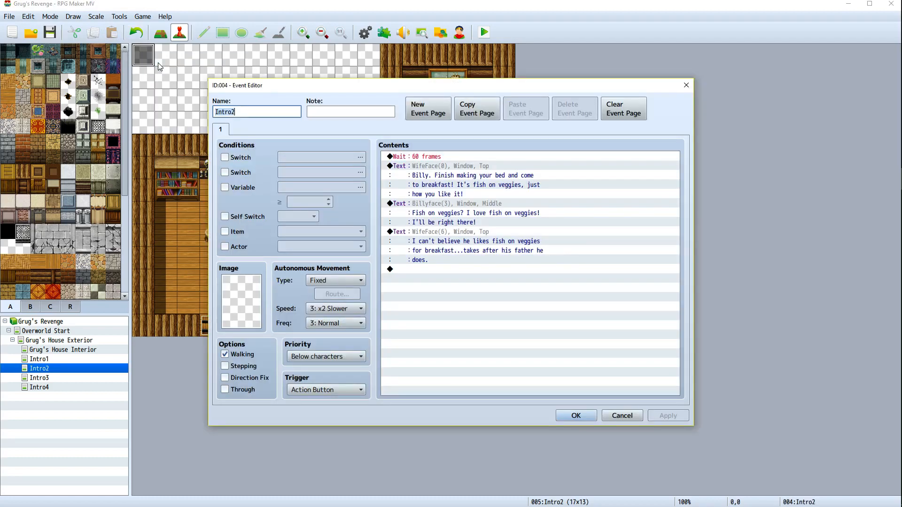
pyautogui.click(336, 391)
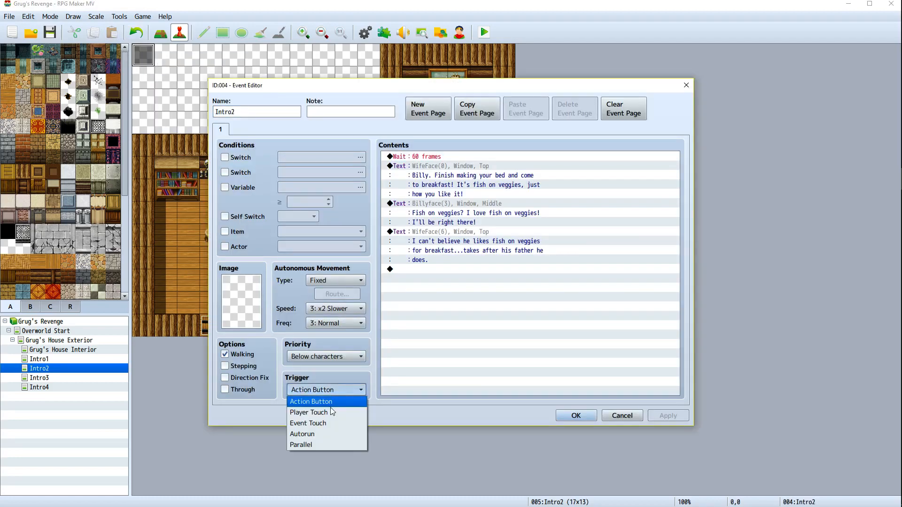
pyautogui.click(305, 434)
pyautogui.click(663, 417)
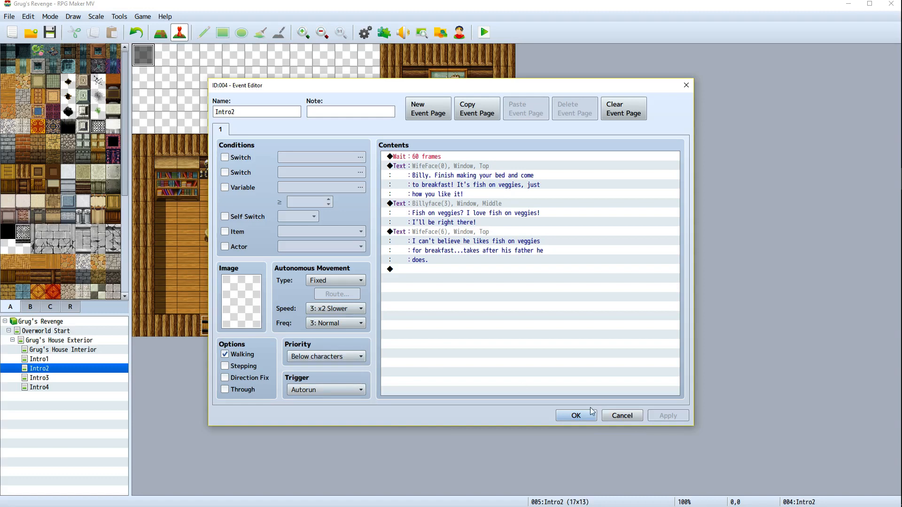
pyautogui.click(575, 416)
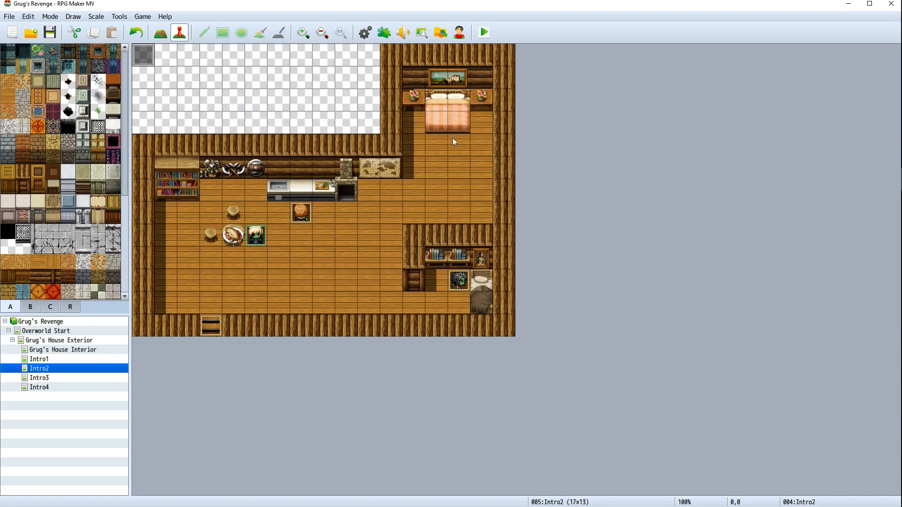
# Save and playtest a new game, stepping through the three breakfast dialogue messages, then close the game
pyautogui.click(489, 37)
pyautogui.click(410, 278)
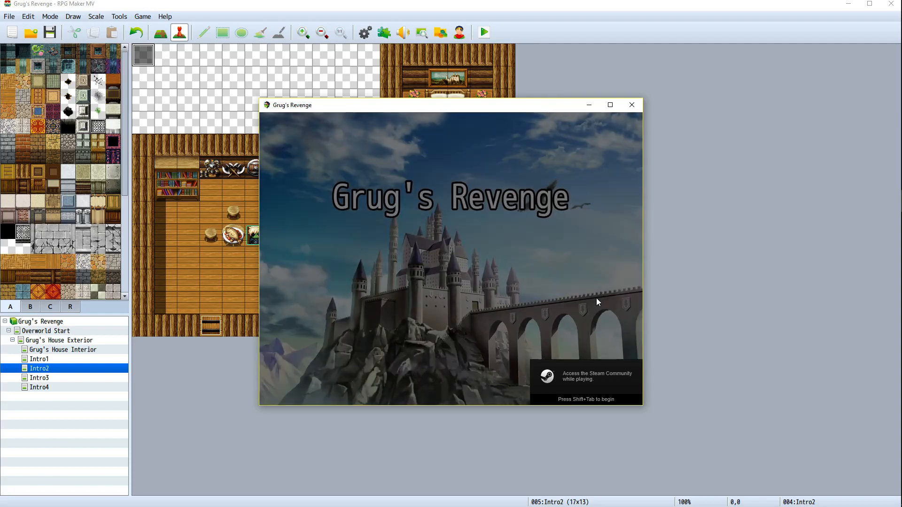
pyautogui.press('Return')
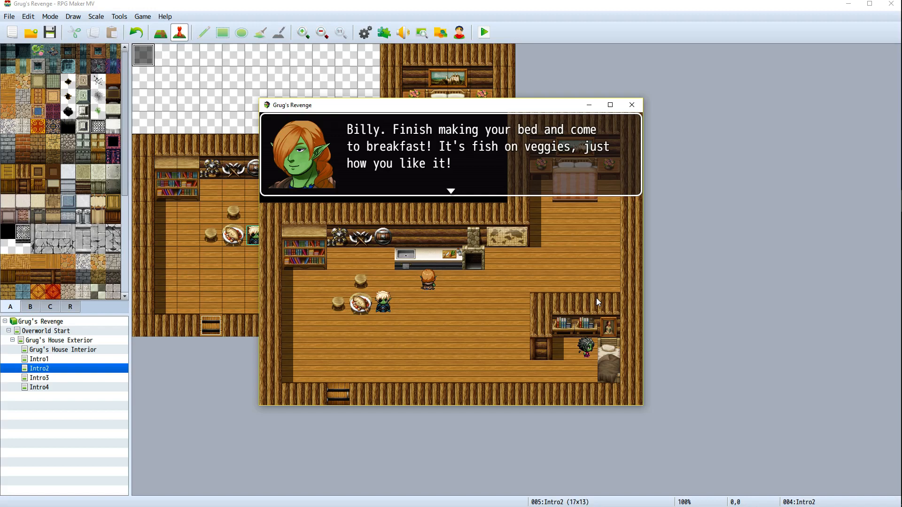
pyautogui.press('Return')
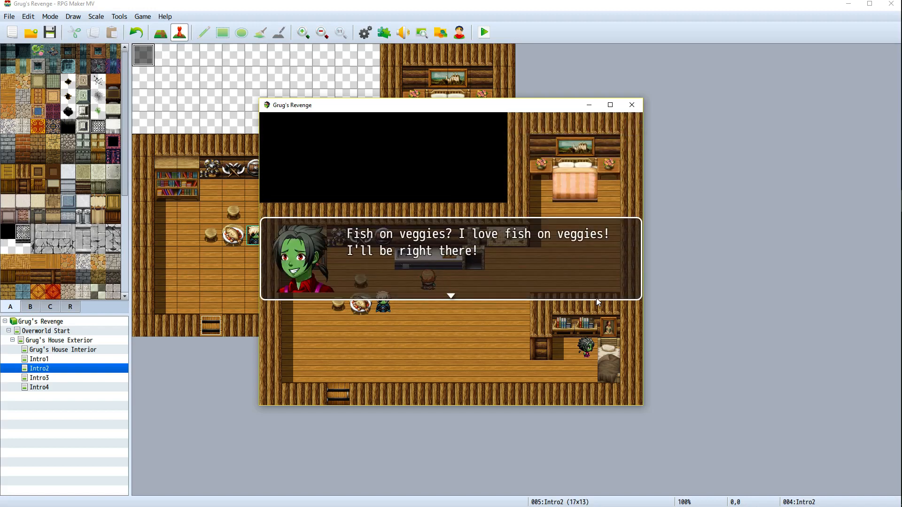
pyautogui.press('Return')
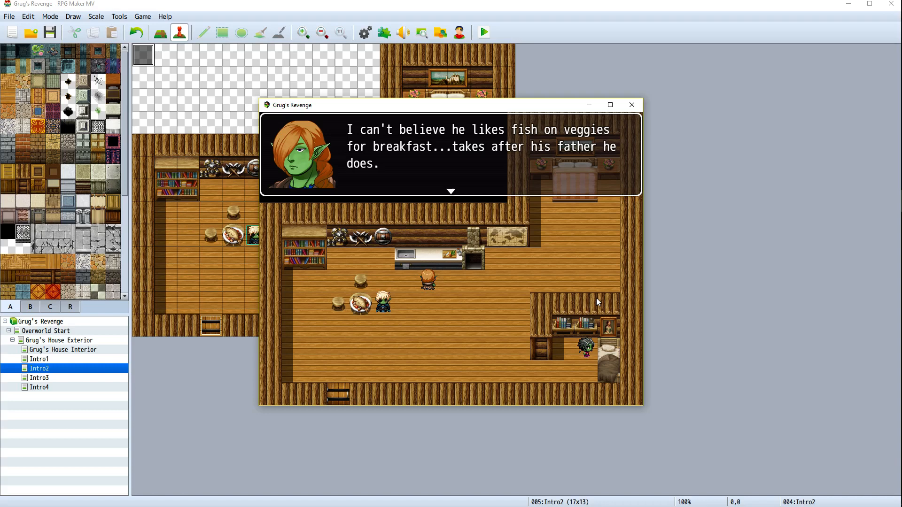
pyautogui.press('Return')
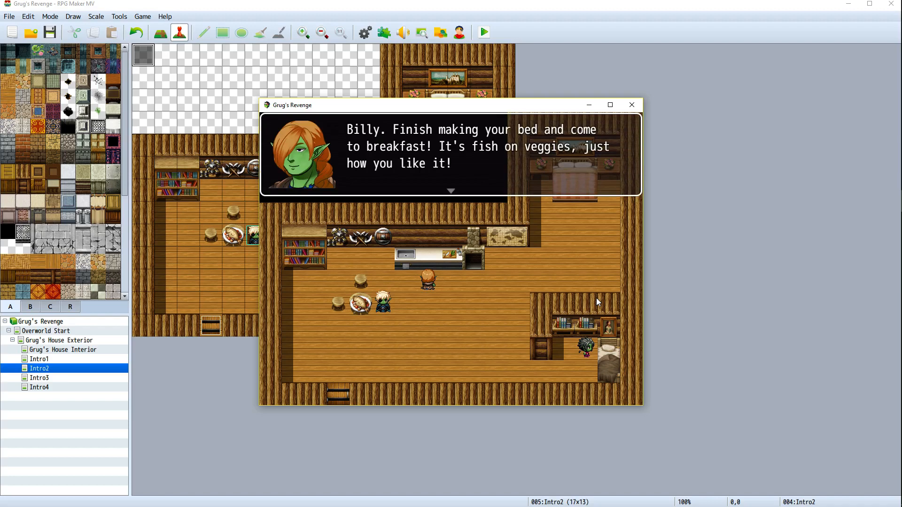
pyautogui.click(632, 105)
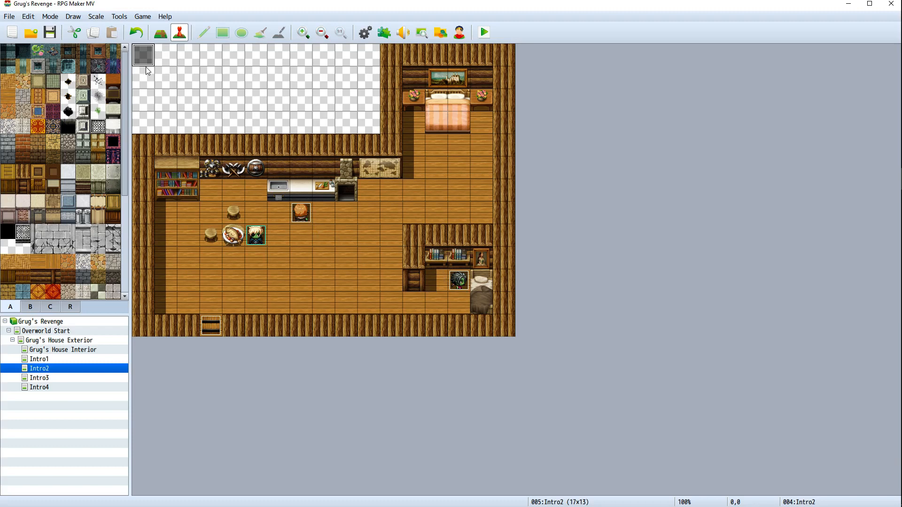
# Append a Wait of 120 frames to the end of the Intro2 event, then apply and close
pyautogui.rightClick(142, 56)
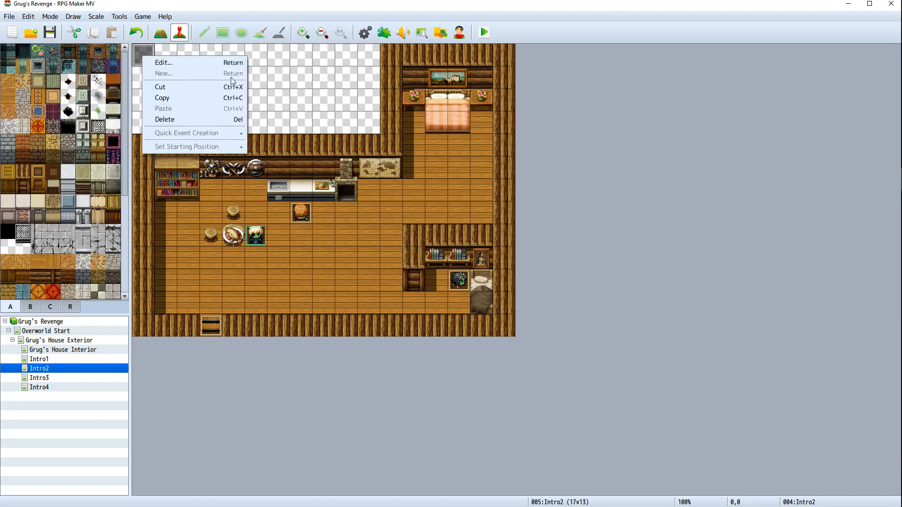
pyautogui.click(203, 64)
pyautogui.doubleClick(418, 270)
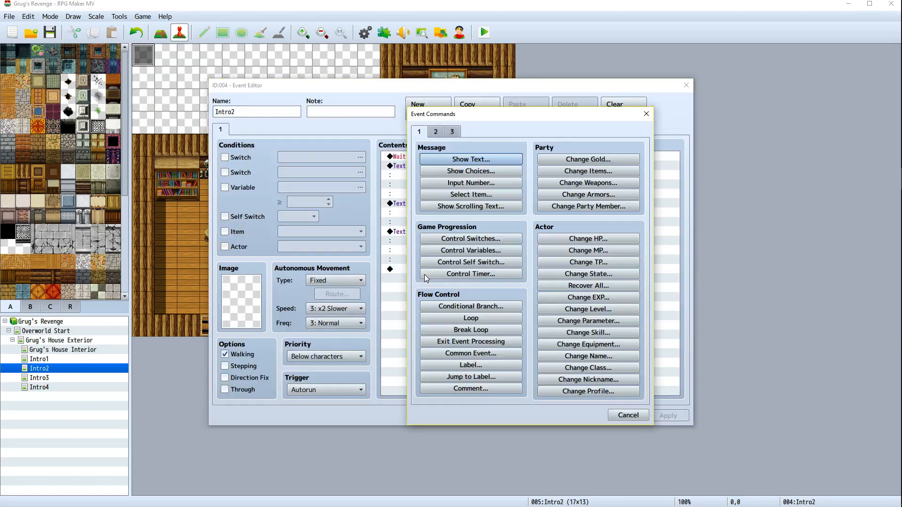
pyautogui.click(436, 132)
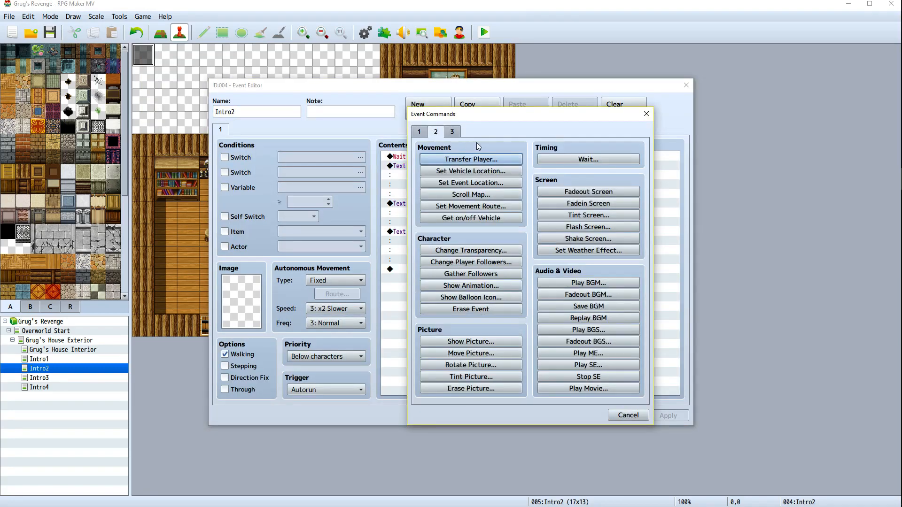
pyautogui.click(594, 158)
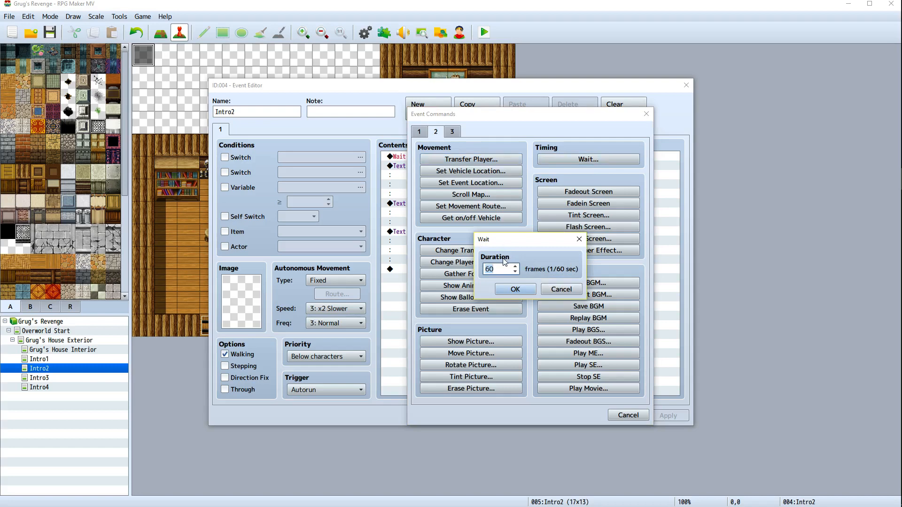
pyautogui.write('120')
pyautogui.press('Return')
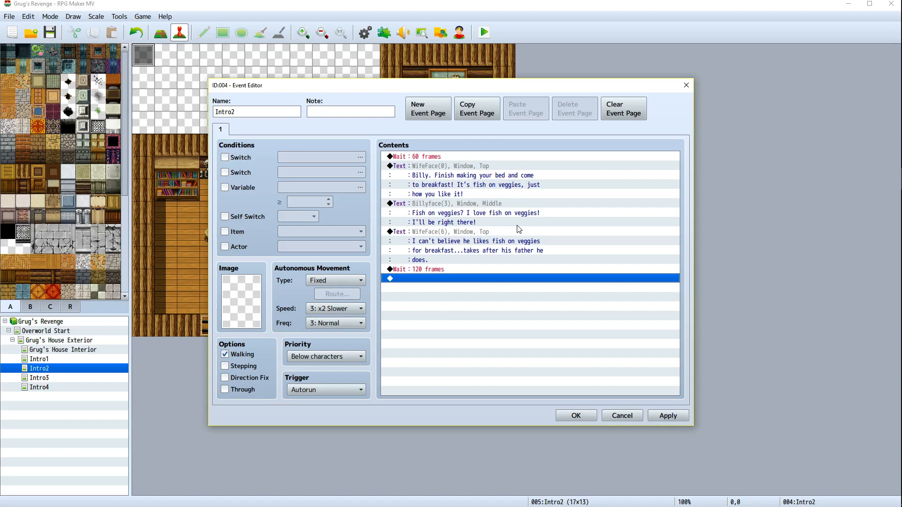
pyautogui.click(667, 416)
pyautogui.click(575, 416)
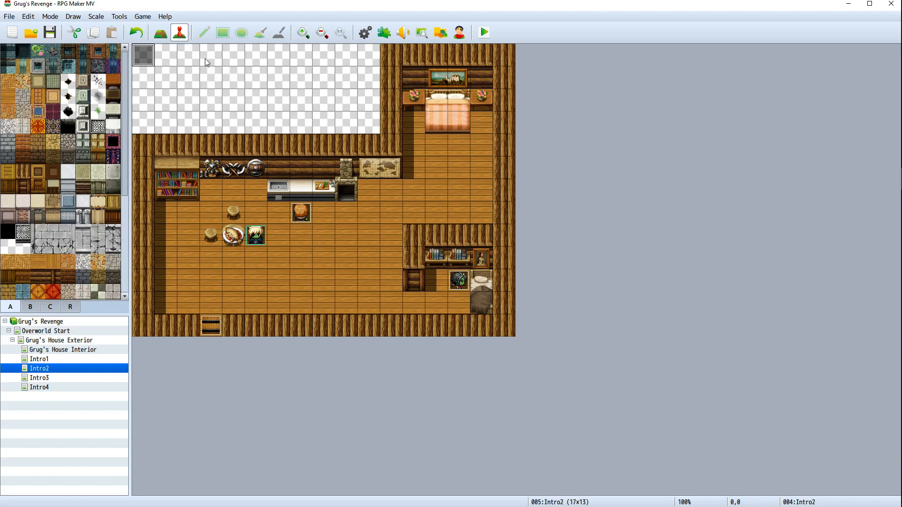
pyautogui.rightClick(186, 63)
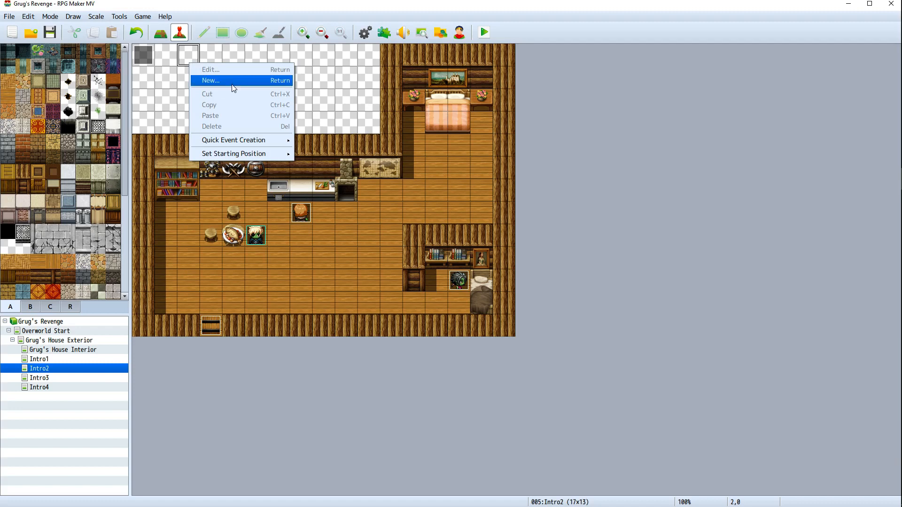
pyautogui.click(169, 81)
pyautogui.rightClick(210, 306)
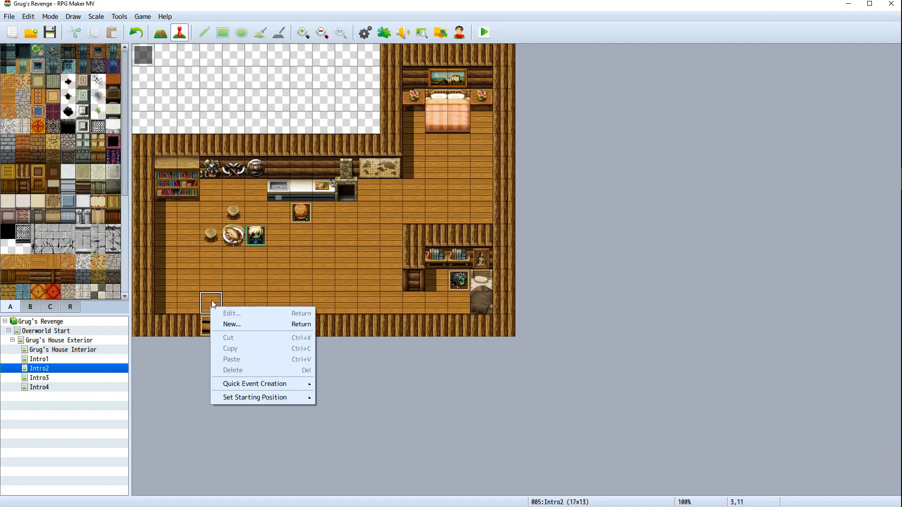
pyautogui.click(217, 299)
# Delete the door event in the bottom wall of the room
pyautogui.rightClick(209, 326)
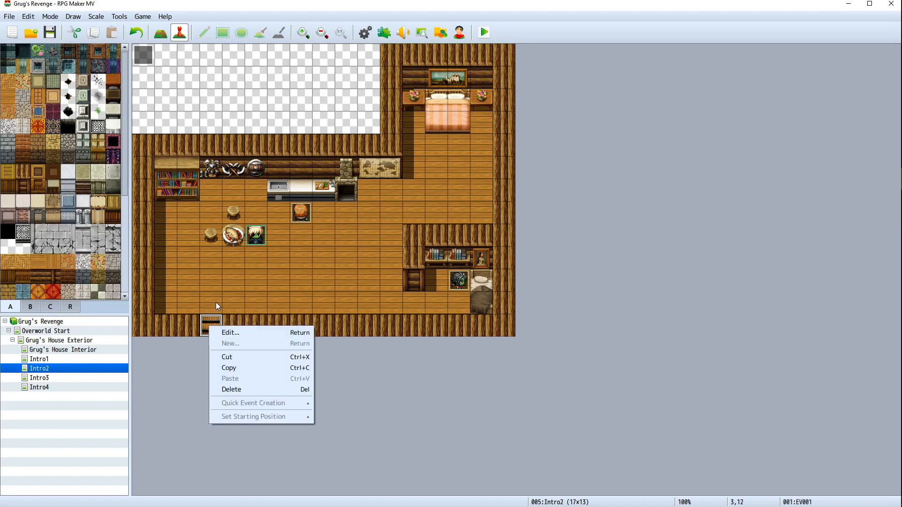
pyautogui.rightClick(217, 306)
pyautogui.click(264, 286)
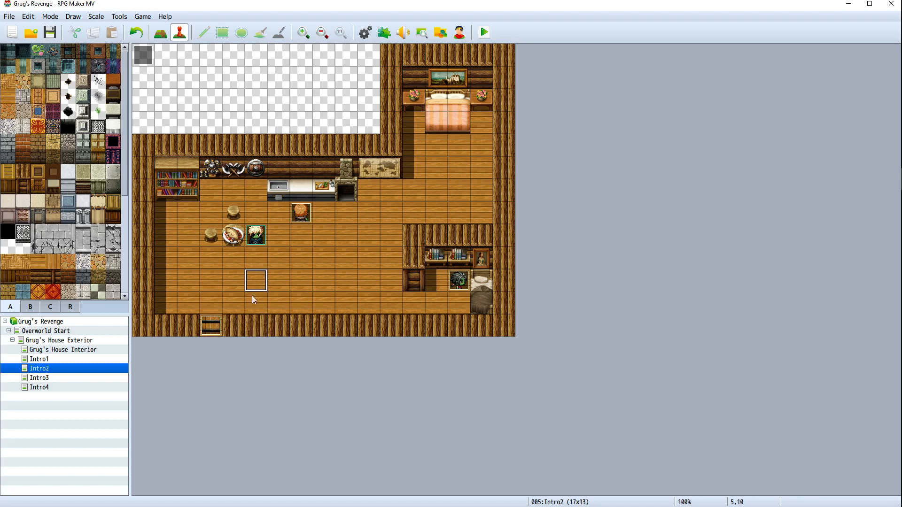
pyautogui.rightClick(218, 319)
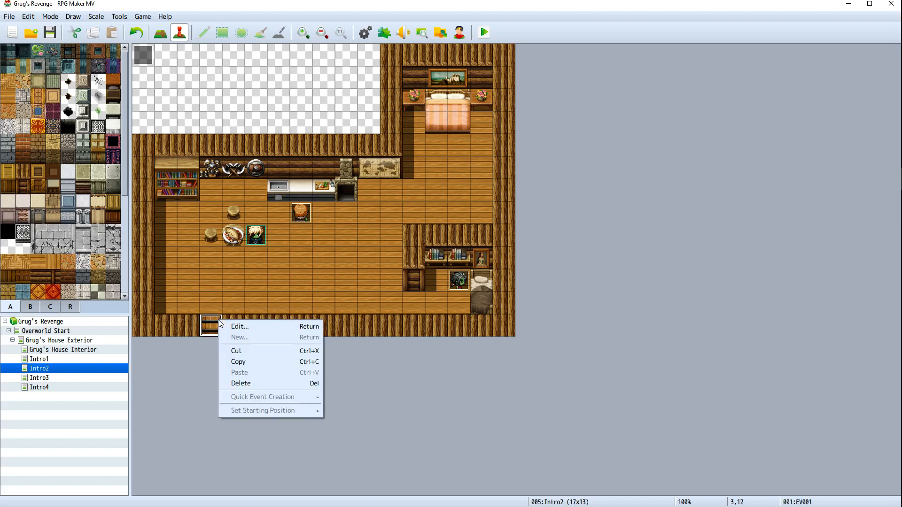
pyautogui.click(249, 384)
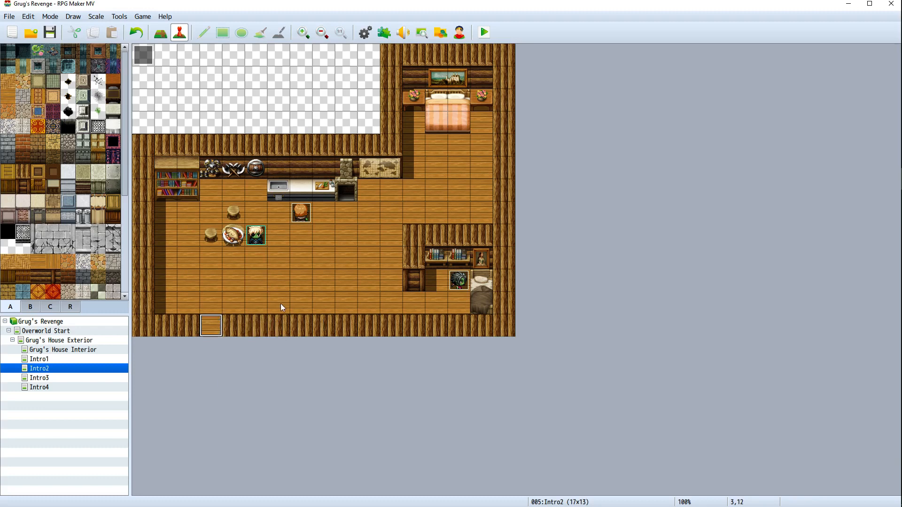
pyautogui.rightClick(210, 332)
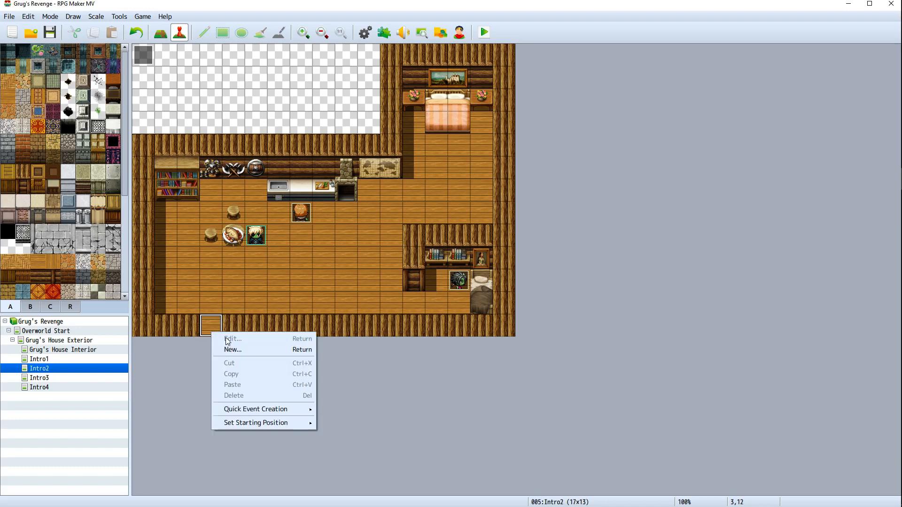
pyautogui.moveTo(272, 409)
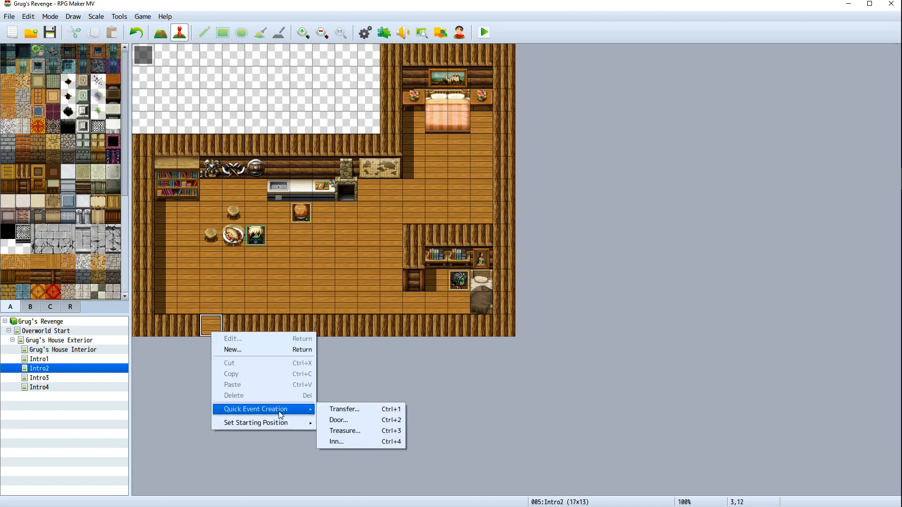
pyautogui.click(337, 419)
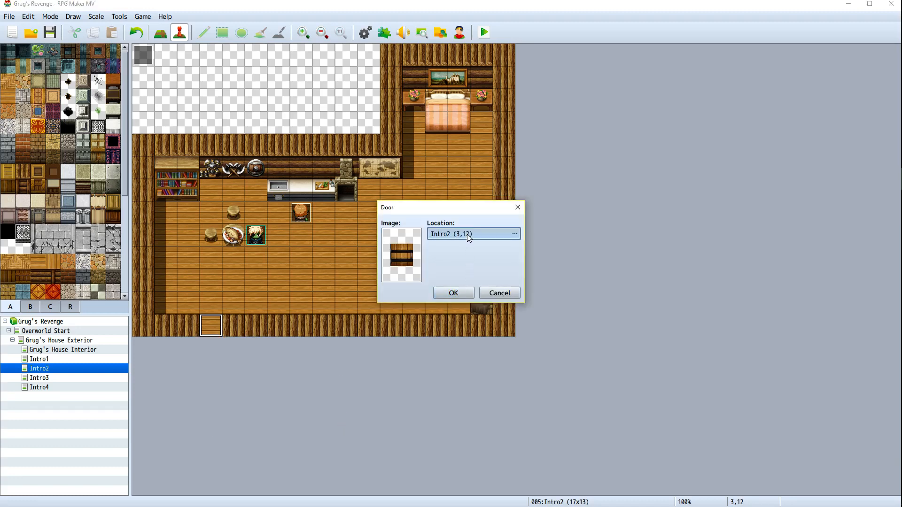
pyautogui.click(515, 234)
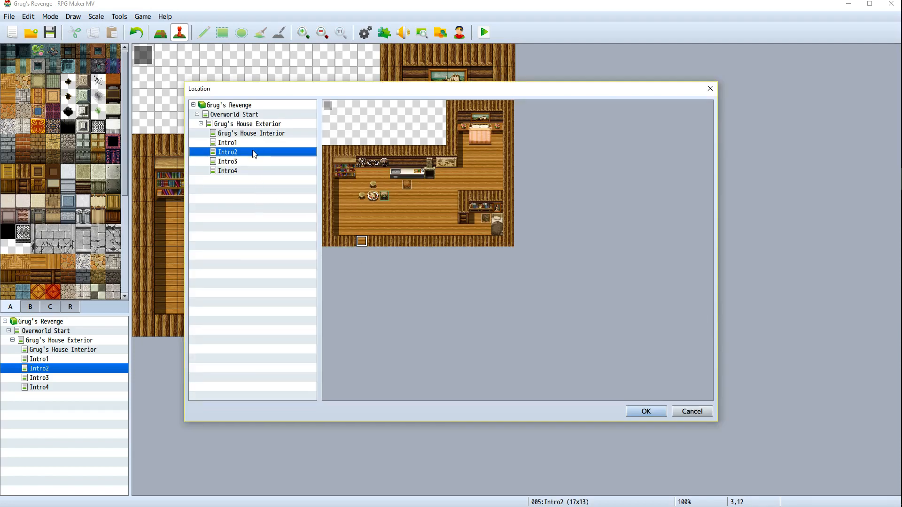
pyautogui.click(644, 409)
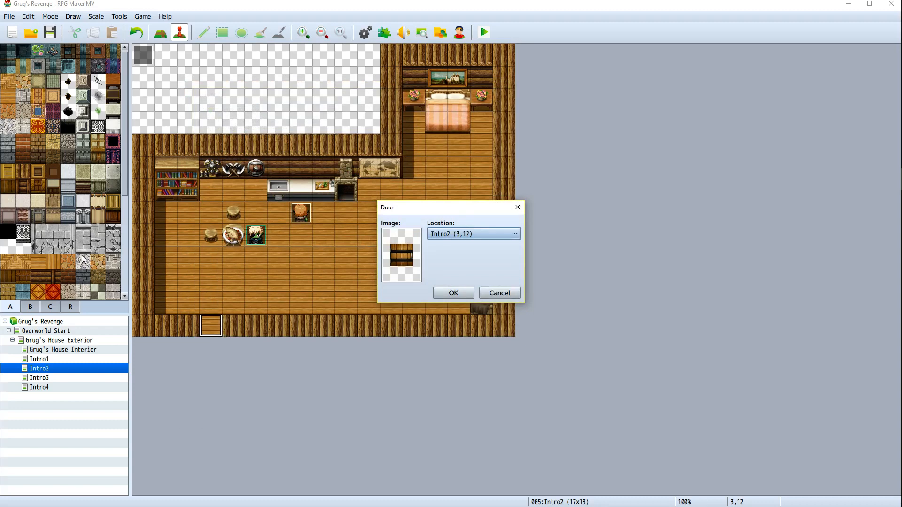
pyautogui.click(494, 292)
# Browse the tileset tabs and scroll through their tiles
pyautogui.scroll(-4, 77, 269)
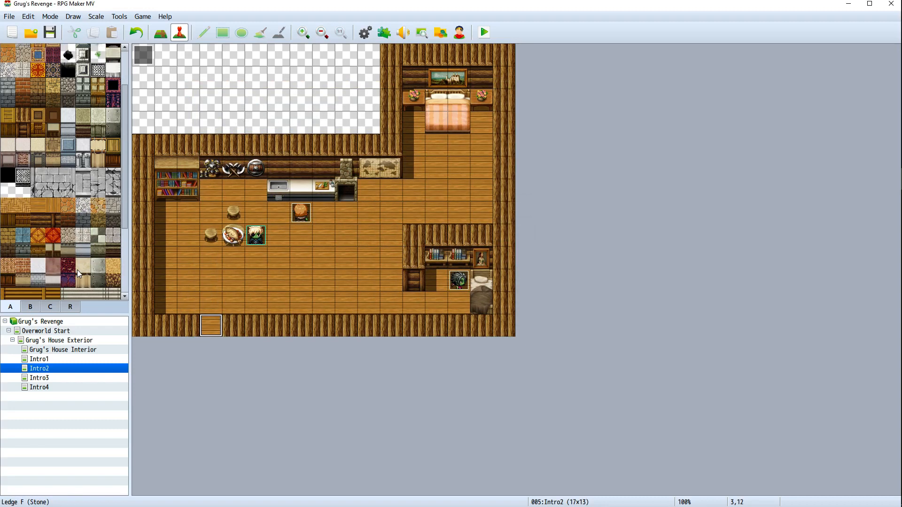
pyautogui.click(50, 308)
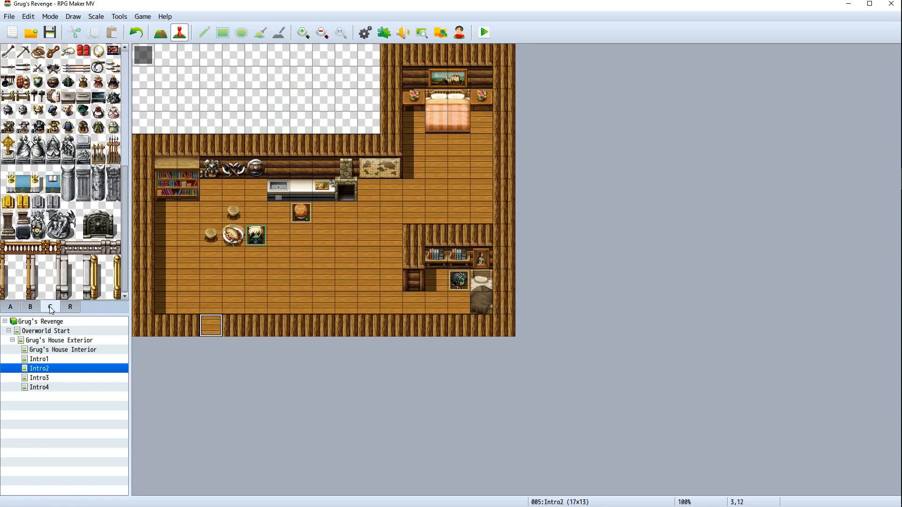
pyautogui.click(30, 308)
pyautogui.scroll(-3, 57, 260)
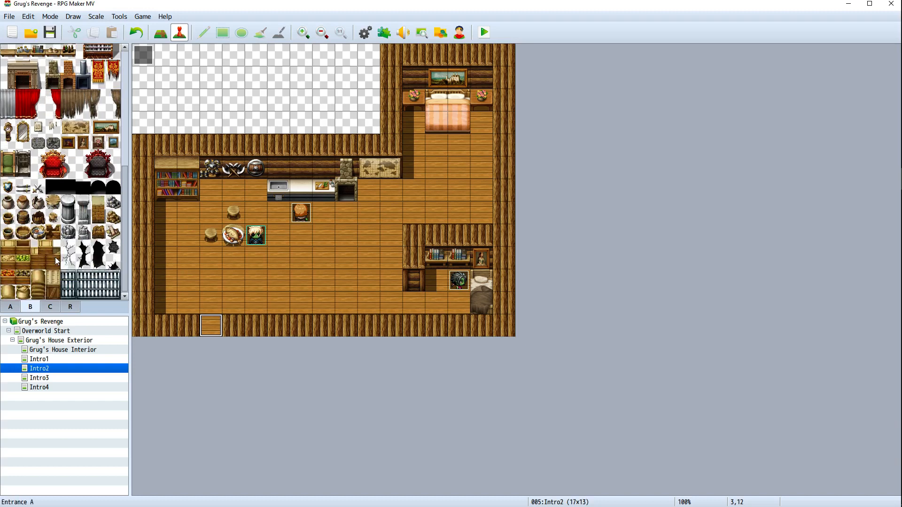
pyautogui.scroll(3, 56, 260)
pyautogui.scroll(4, 56, 260)
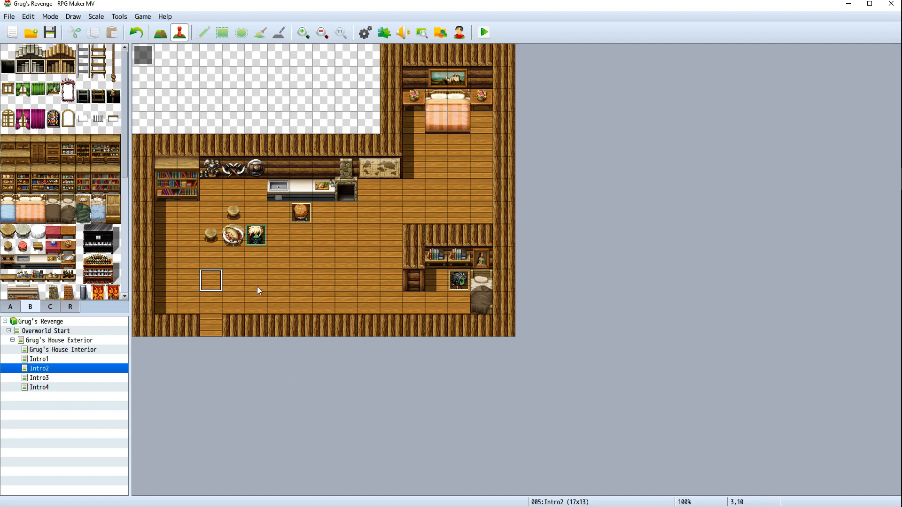
pyautogui.scroll(-5, 105, 253)
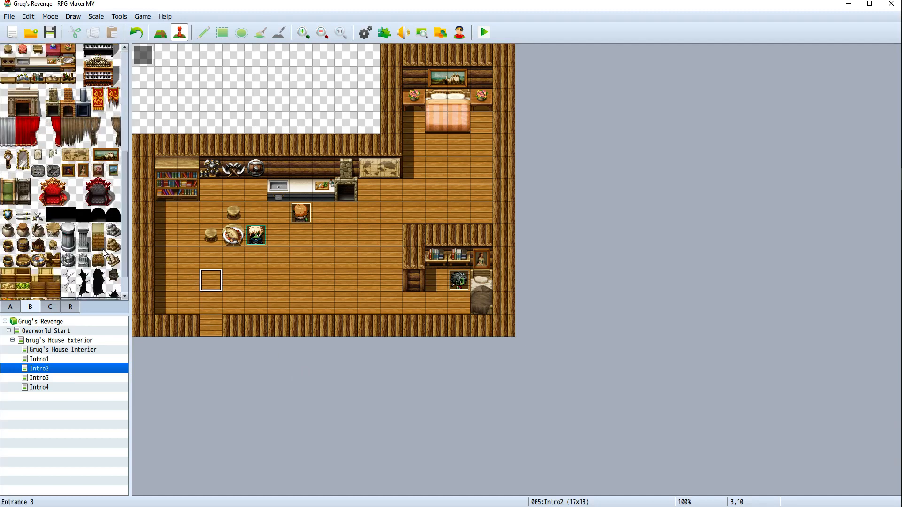
pyautogui.scroll(-1, 104, 253)
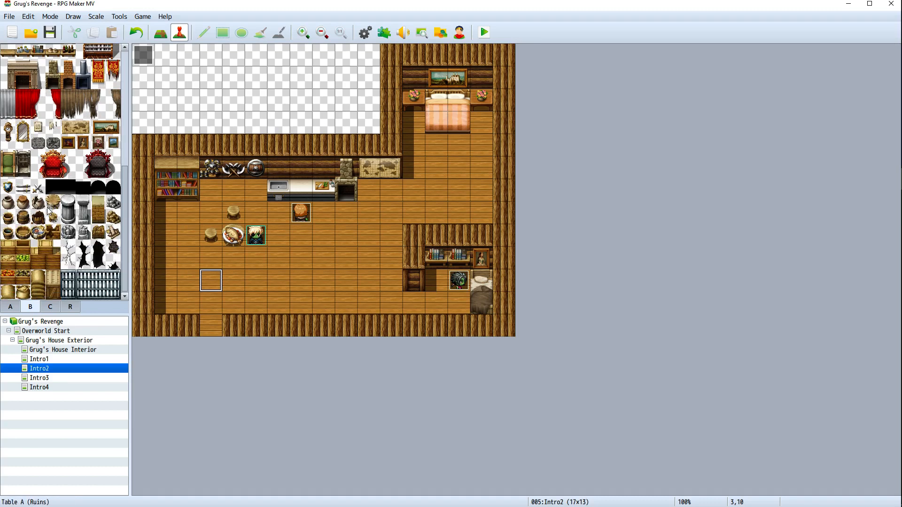
pyautogui.scroll(3, 66, 241)
pyautogui.scroll(5, 66, 241)
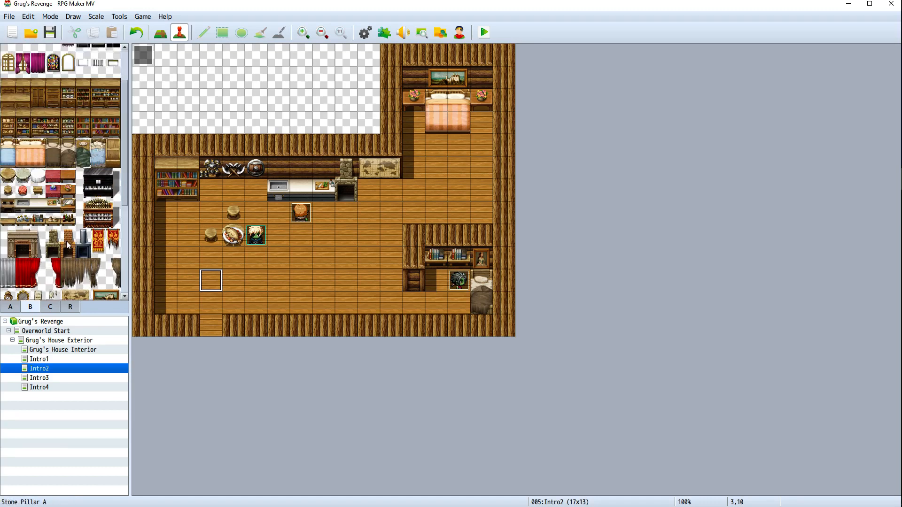
pyautogui.scroll(-6, 43, 256)
pyautogui.scroll(-3, 40, 259)
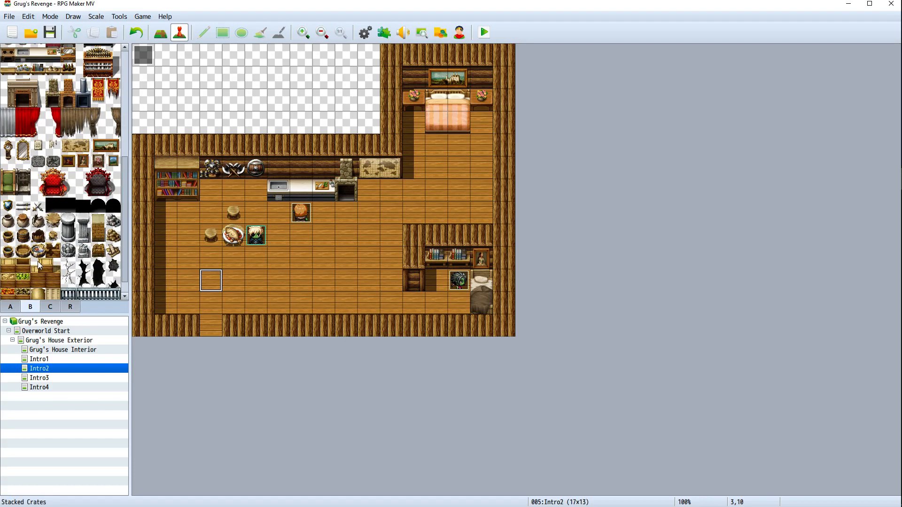
pyautogui.click(50, 306)
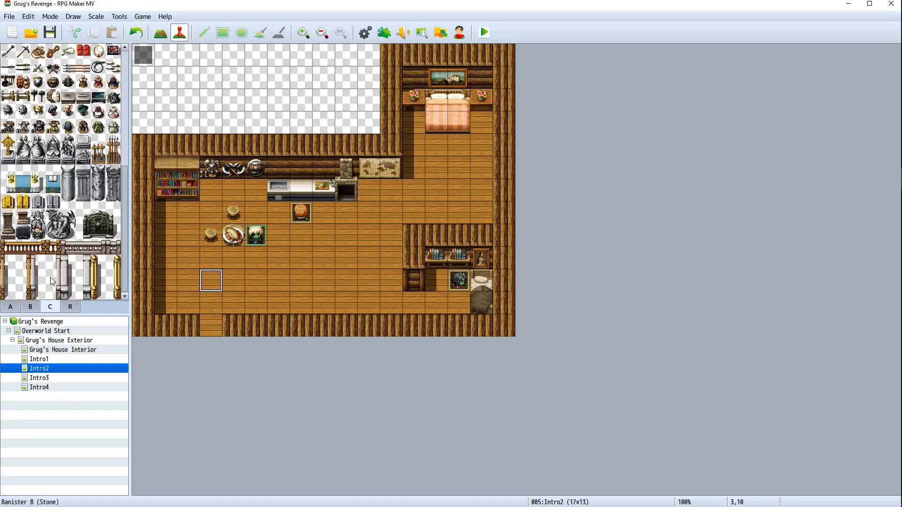
pyautogui.scroll(7, 52, 281)
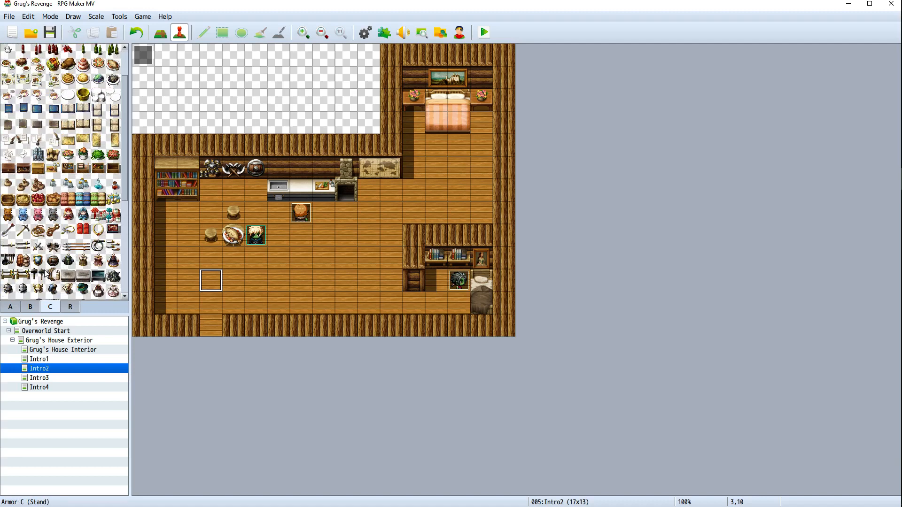
pyautogui.scroll(2, 52, 275)
pyautogui.click(10, 307)
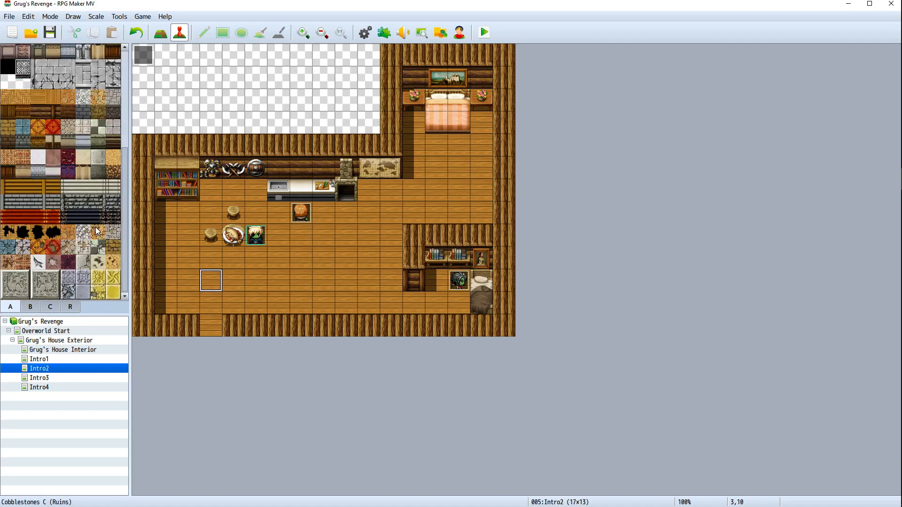
pyautogui.scroll(4, 93, 231)
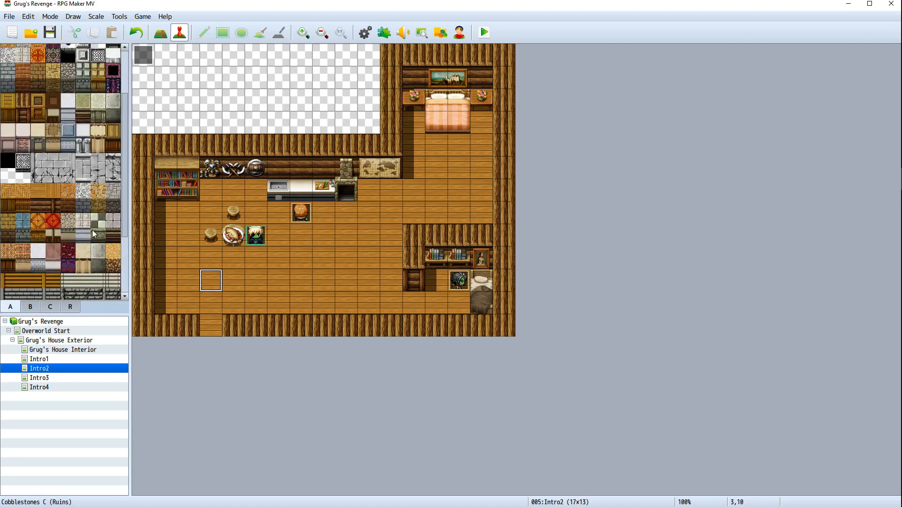
pyautogui.scroll(1, 92, 230)
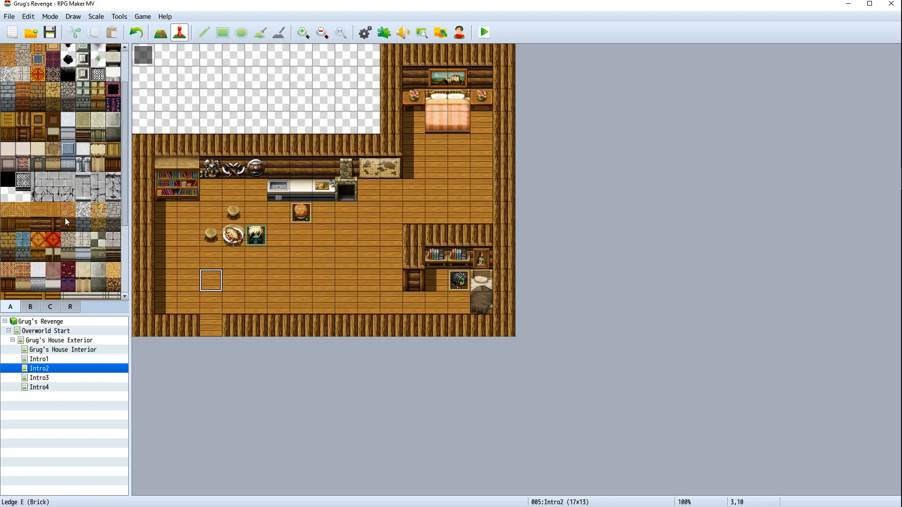
pyautogui.scroll(-5, 65, 218)
pyautogui.scroll(-1, 63, 217)
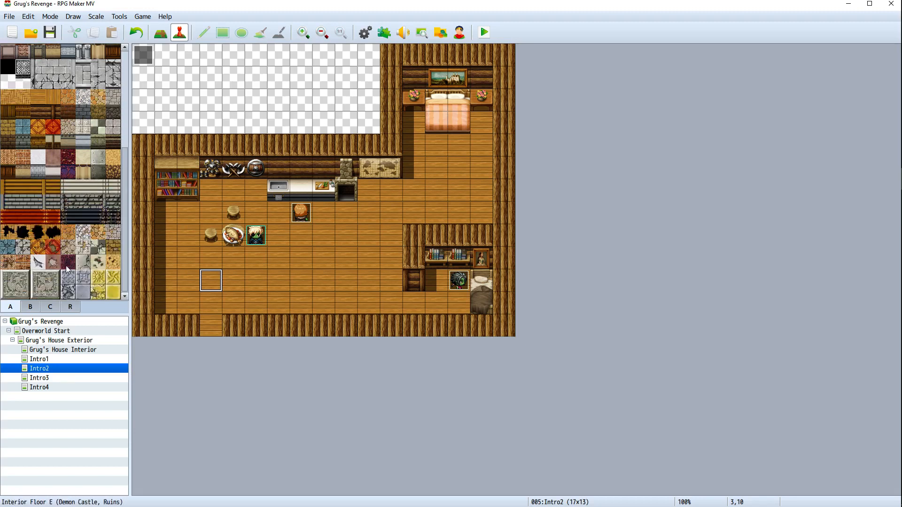
pyautogui.scroll(3, 66, 268)
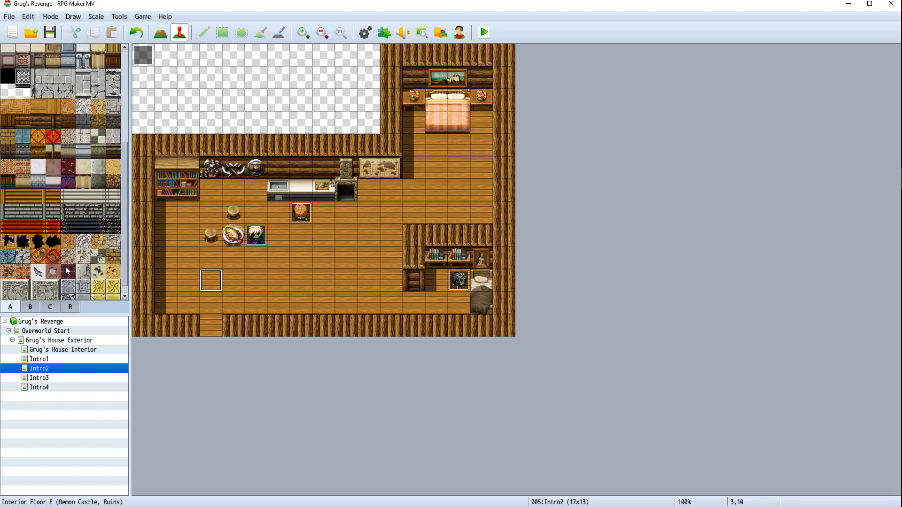
pyautogui.scroll(-2, 48, 286)
pyautogui.scroll(8, 70, 267)
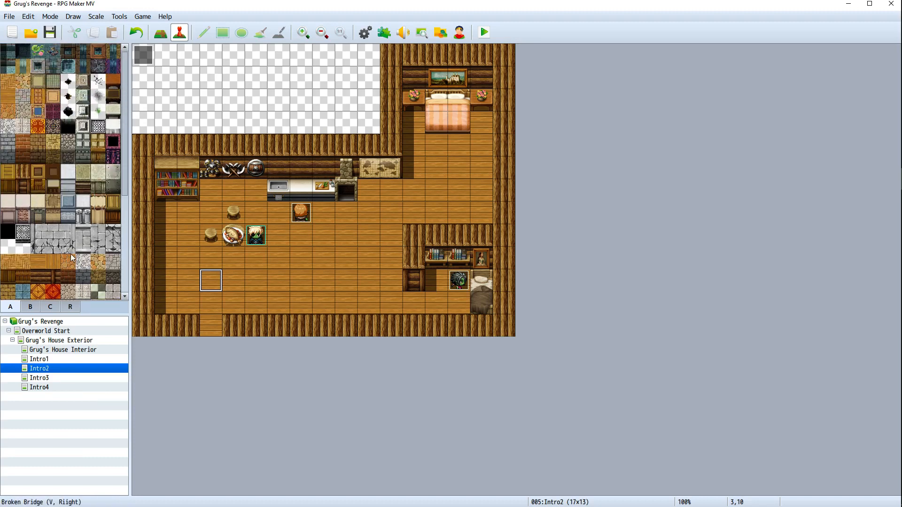
# Create a quick door event in the bottom wall opening with location Intro2 (3,12)
pyautogui.rightClick(219, 336)
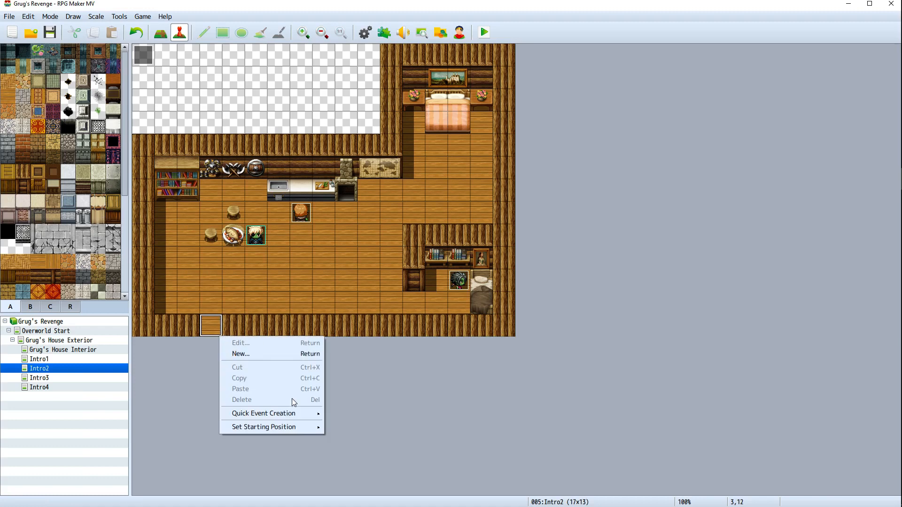
pyautogui.moveTo(292, 414)
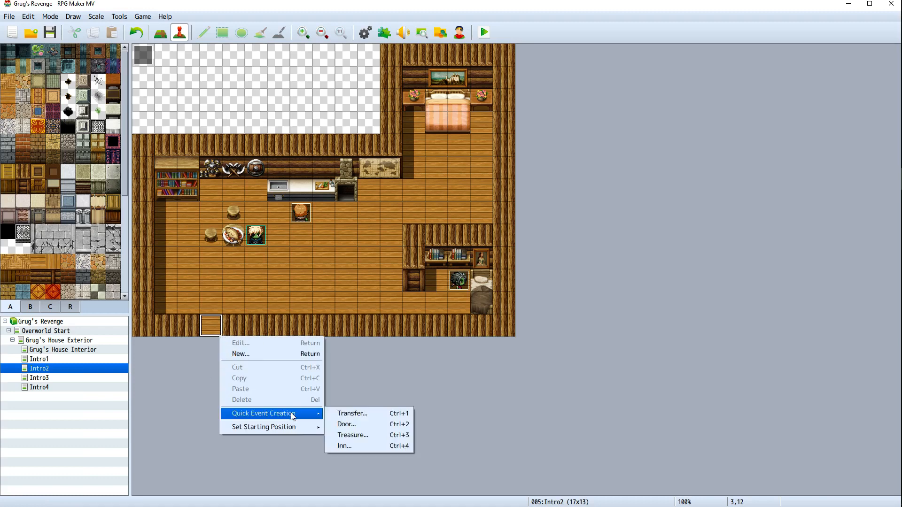
pyautogui.click(350, 424)
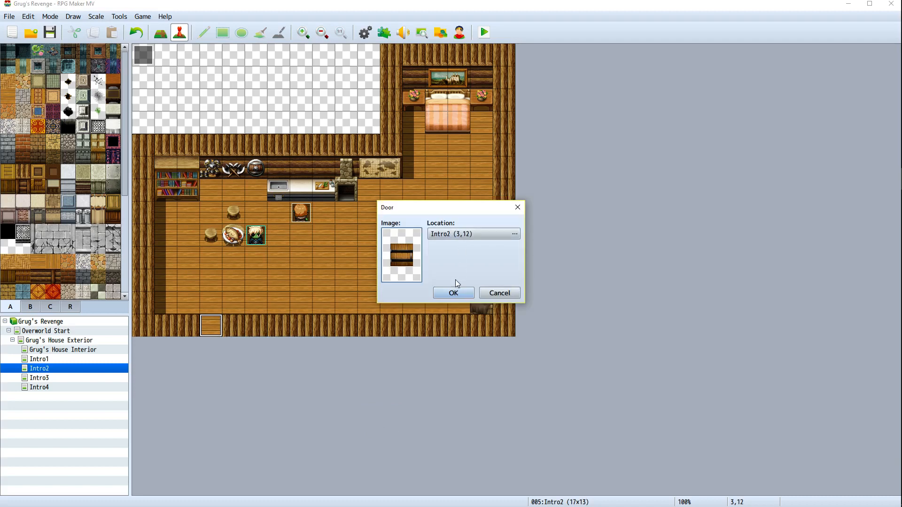
pyautogui.click(454, 293)
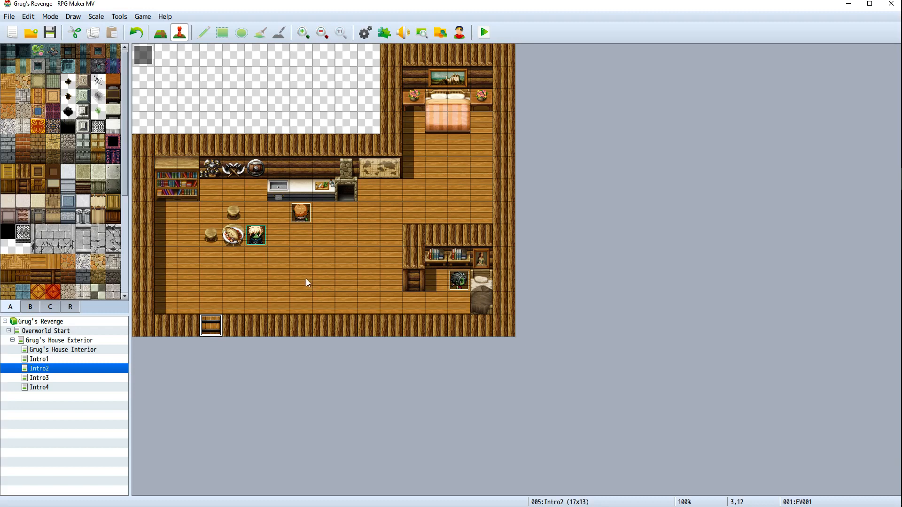
# Create a new event in the empty area at the top of the map and name it kidnapper1
pyautogui.rightClick(145, 55)
pyautogui.click(301, 101)
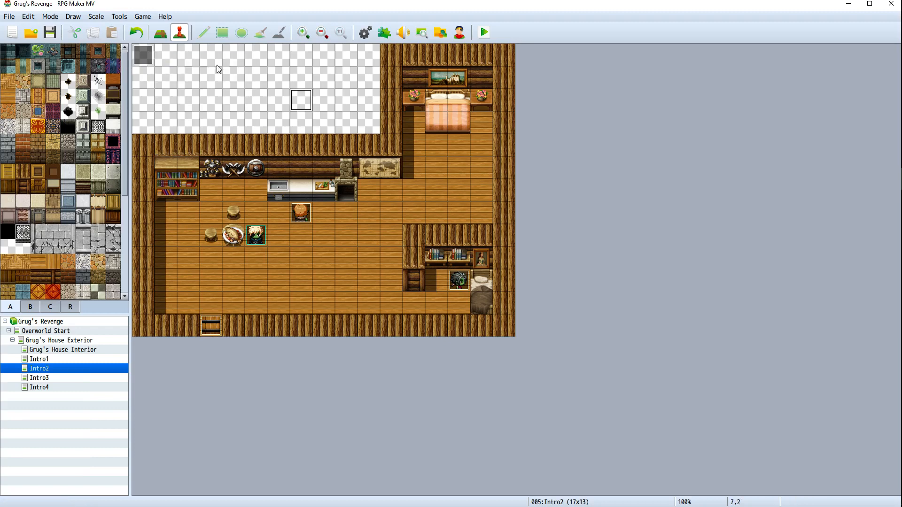
pyautogui.rightClick(186, 55)
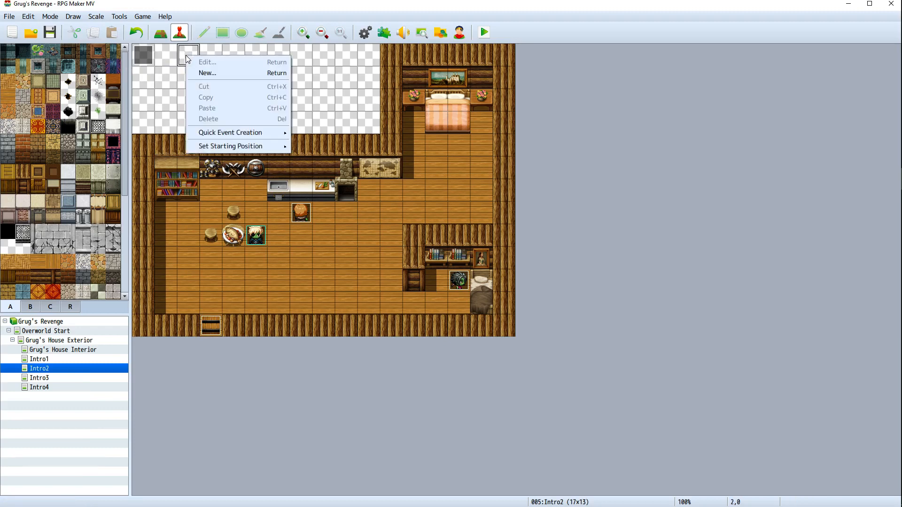
pyautogui.click(213, 74)
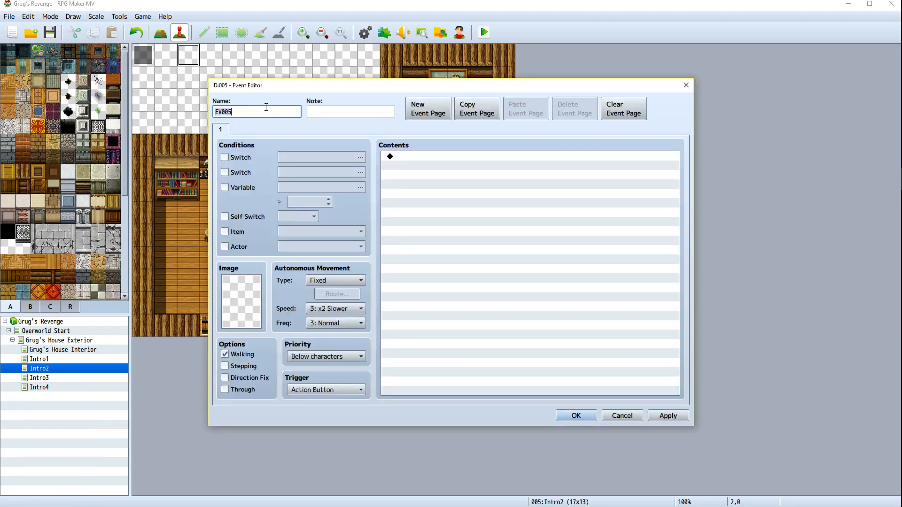
pyautogui.write('kidnapper1')
# Set the kidnapper1 event's image to the first character of the kidnapper1walk sheet
pyautogui.doubleClick(238, 289)
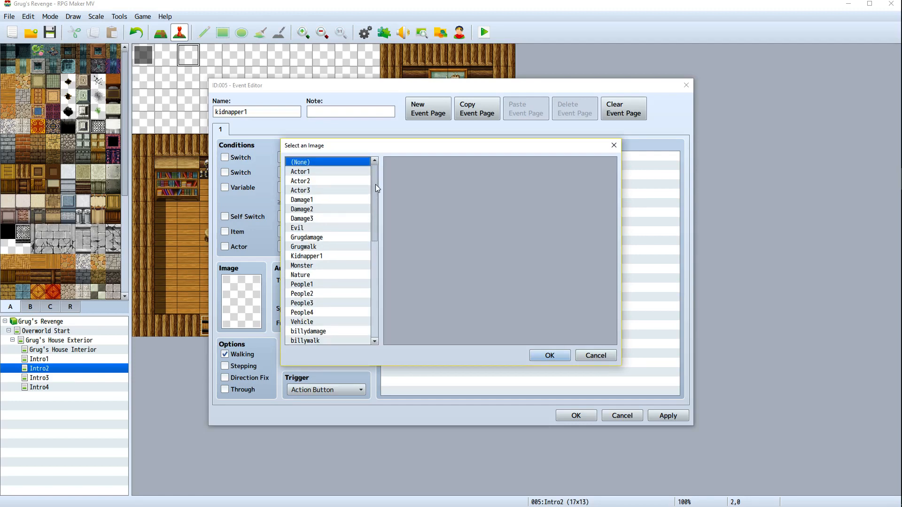
pyautogui.scroll(-5, 328, 235)
pyautogui.scroll(4, 329, 235)
pyautogui.click(301, 240)
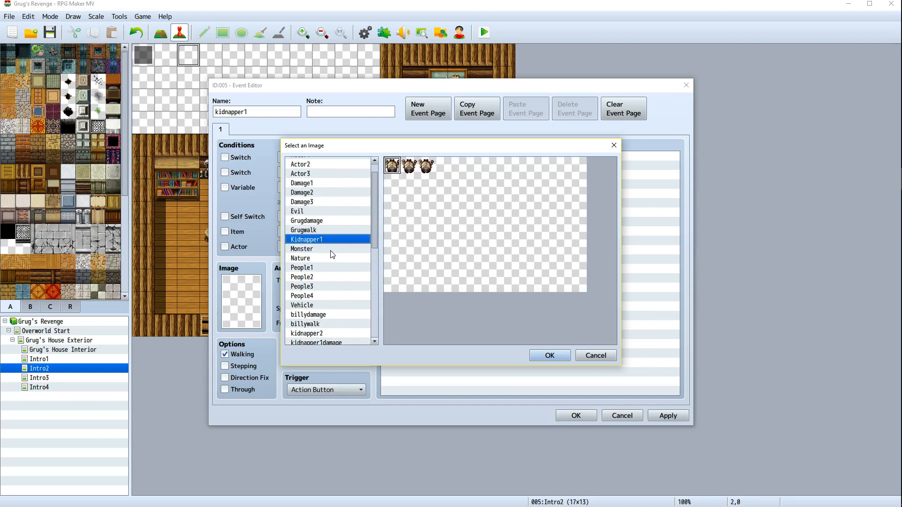
pyautogui.scroll(-1, 321, 326)
pyautogui.scroll(-1, 321, 330)
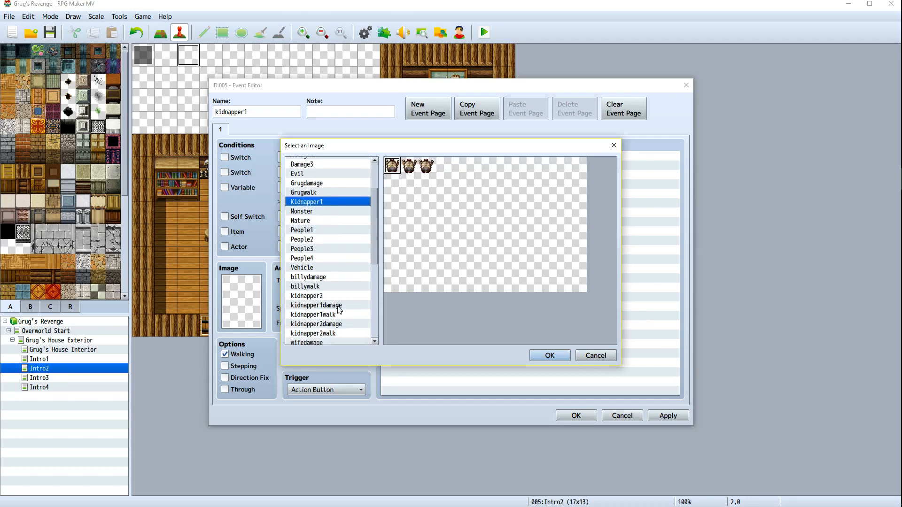
pyautogui.click(336, 315)
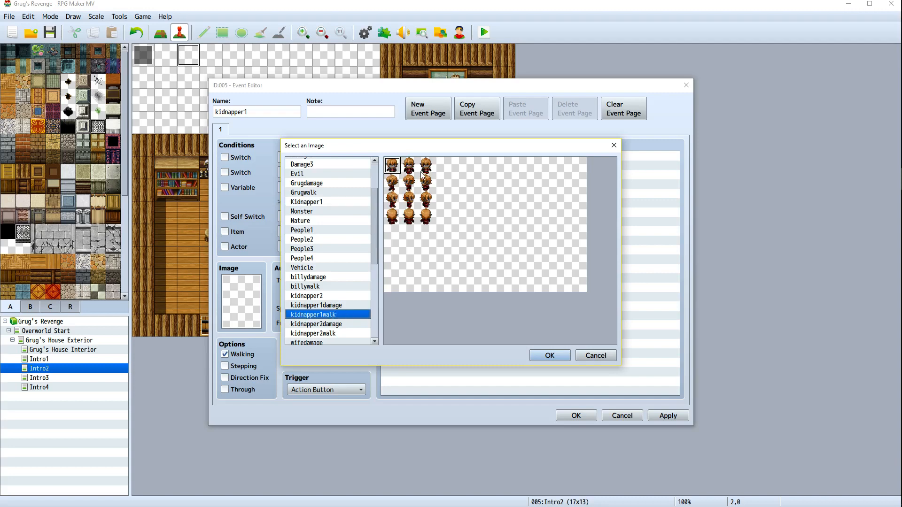
pyautogui.doubleClick(393, 162)
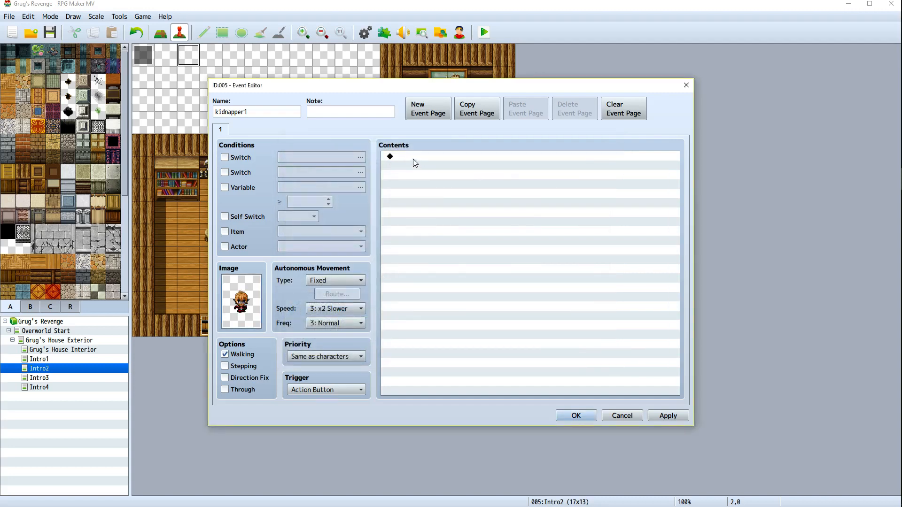
# Add a Set Movement Route command to kidnapper1 that turns the player Transparent ON, and close the event
pyautogui.doubleClick(412, 158)
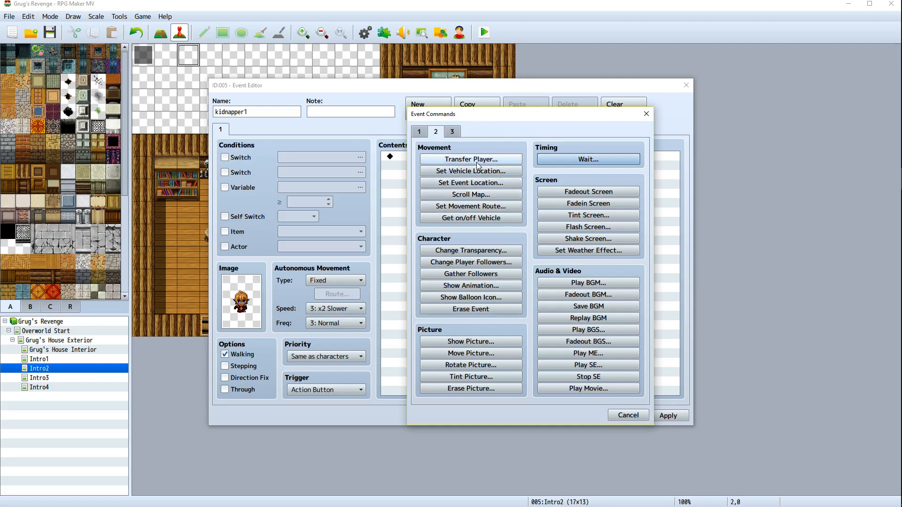
pyautogui.click(471, 206)
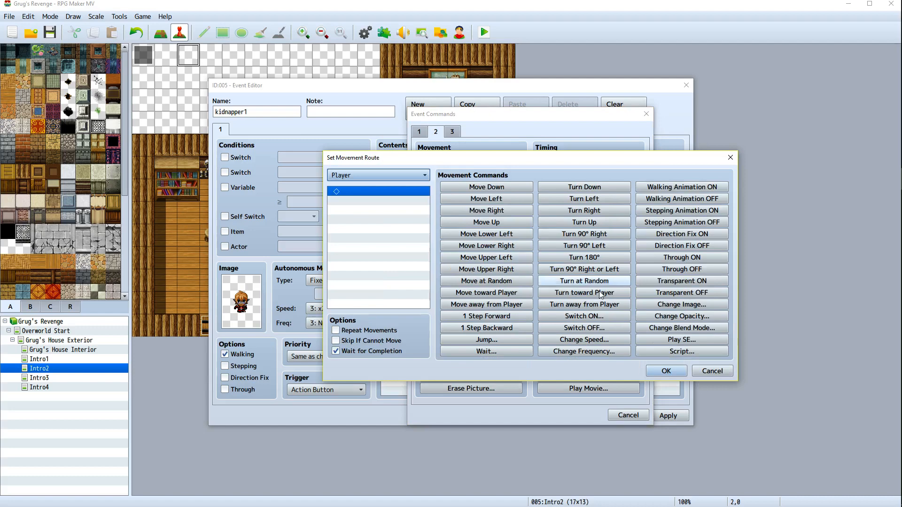
pyautogui.click(680, 284)
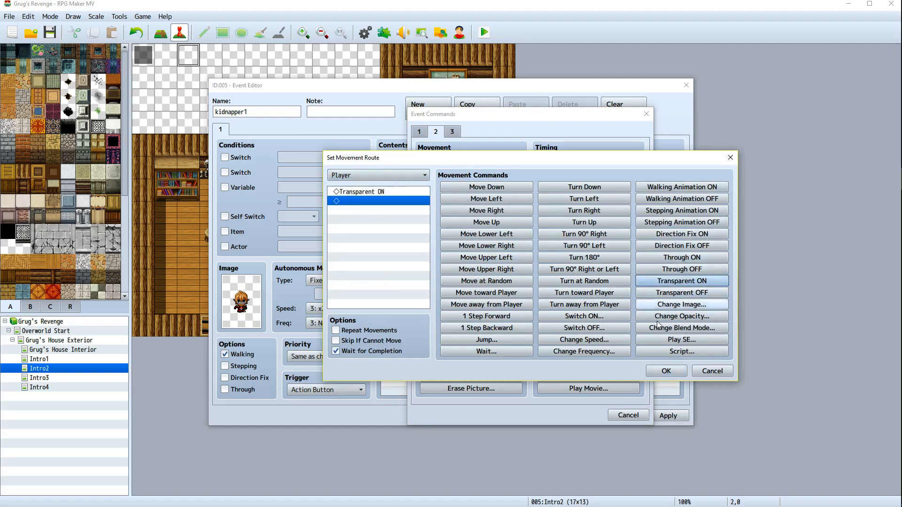
pyautogui.click(666, 371)
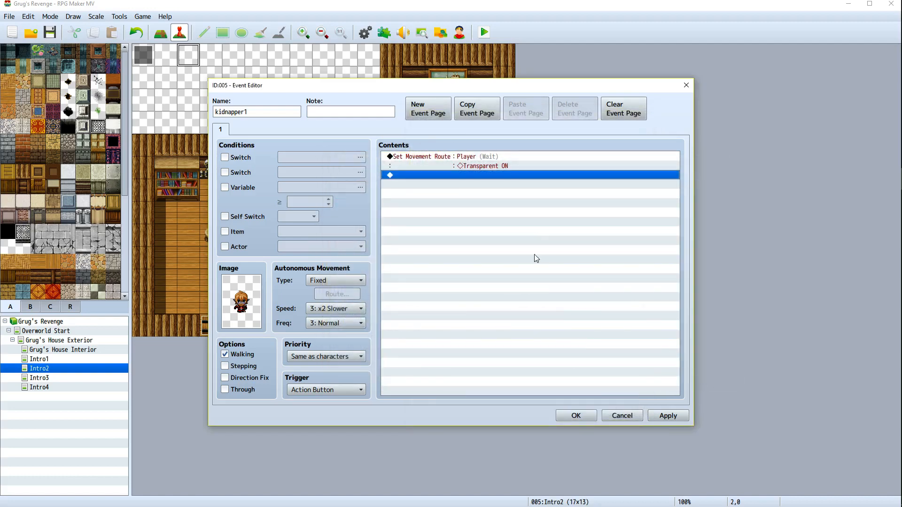
pyautogui.click(557, 417)
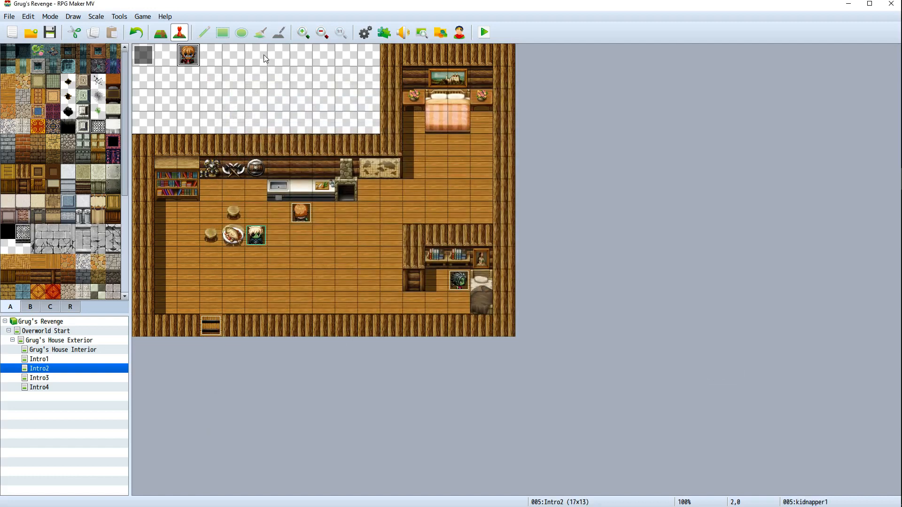
# Create a new event beside kidnapper1 named Kidnapper2, using the kidnapper2walk sheet as its image
pyautogui.rightClick(219, 58)
pyautogui.click(255, 76)
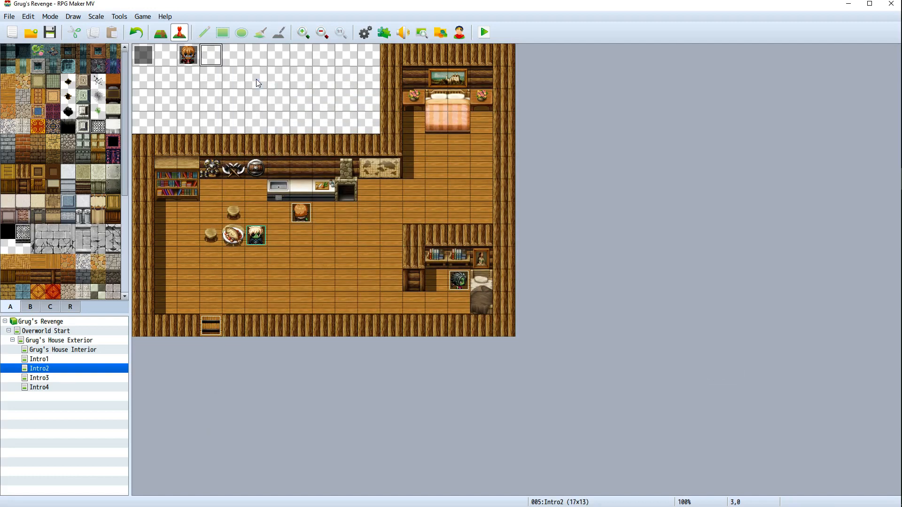
pyautogui.doubleClick(231, 321)
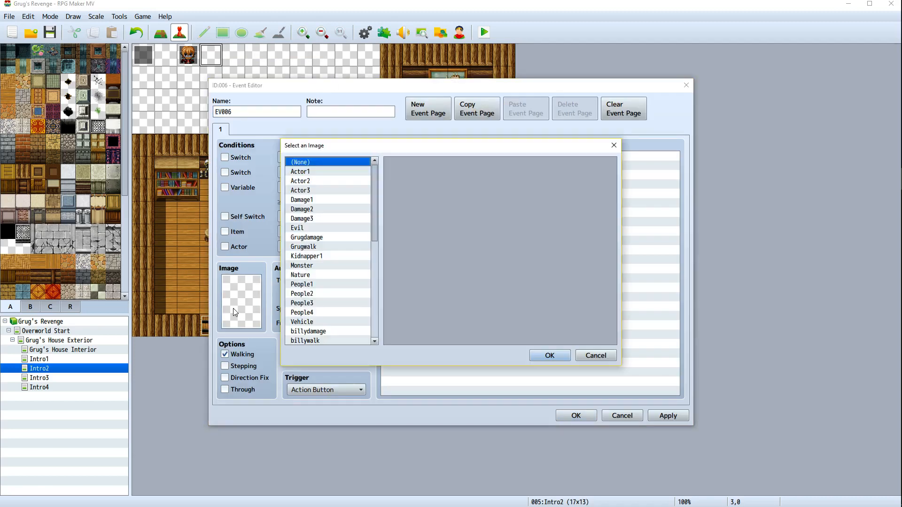
pyautogui.scroll(-3, 329, 282)
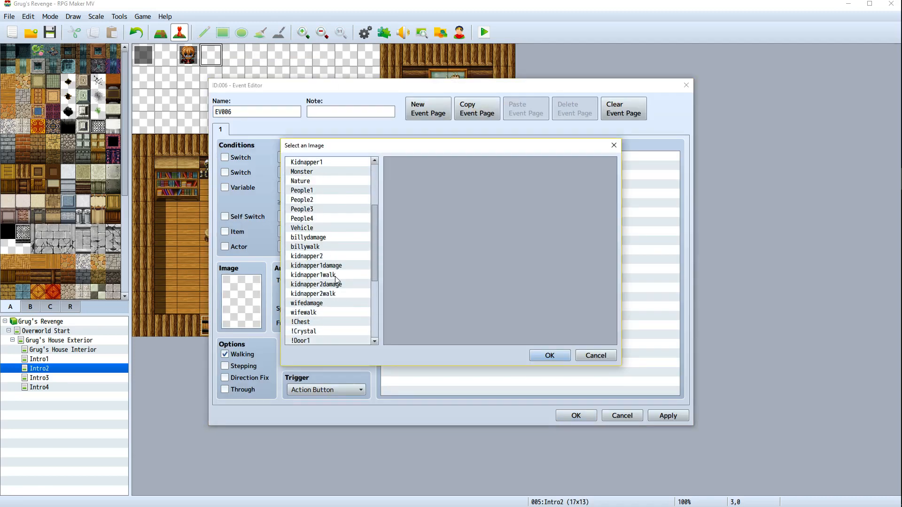
pyautogui.doubleClick(348, 293)
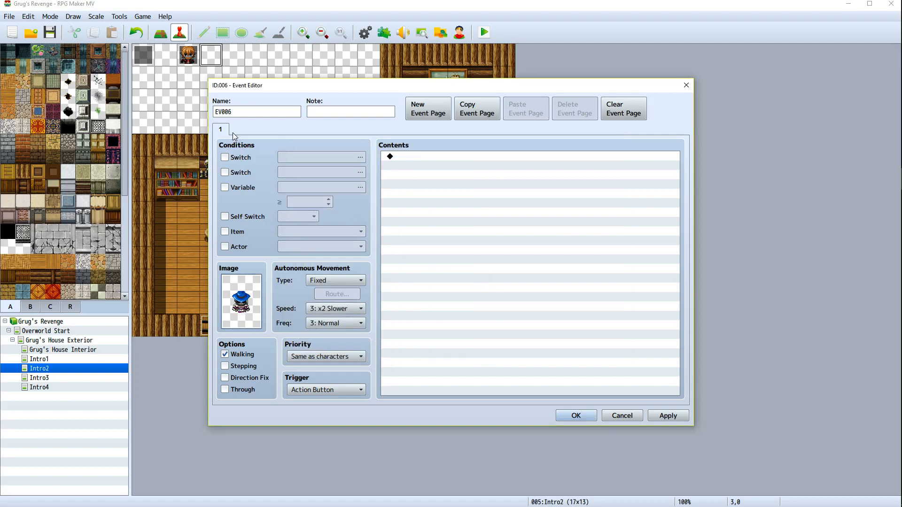
pyautogui.doubleClick(243, 113)
pyautogui.write('ki')
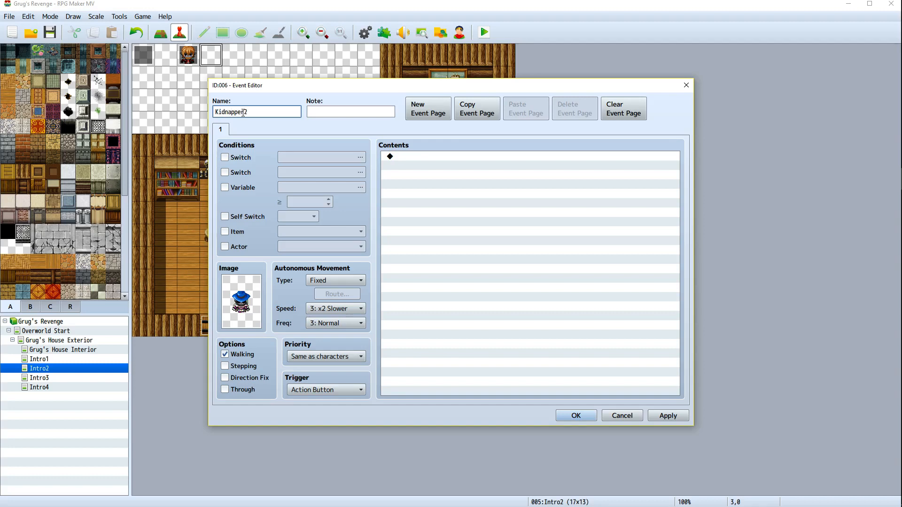
pyautogui.click(667, 416)
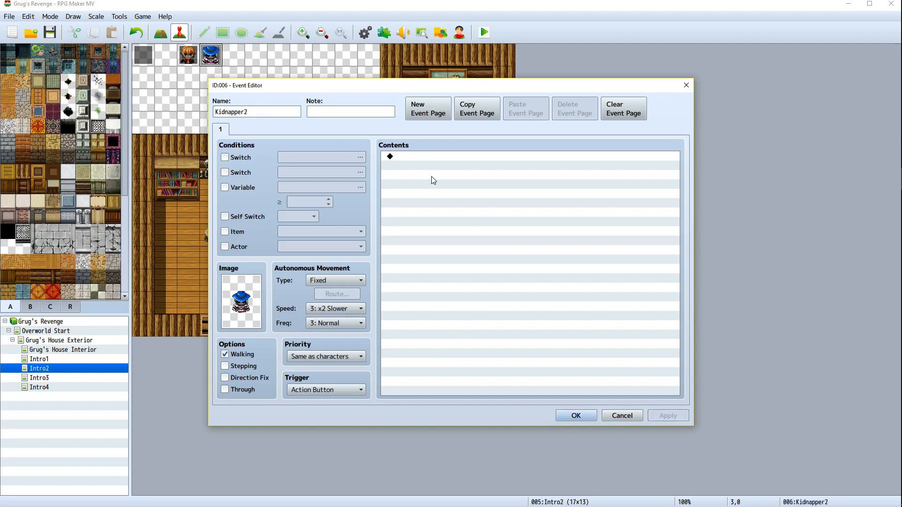
# Add a Set Movement Route command to Kidnapper2 that turns the player Transparent ON, and close the event
pyautogui.doubleClick(412, 159)
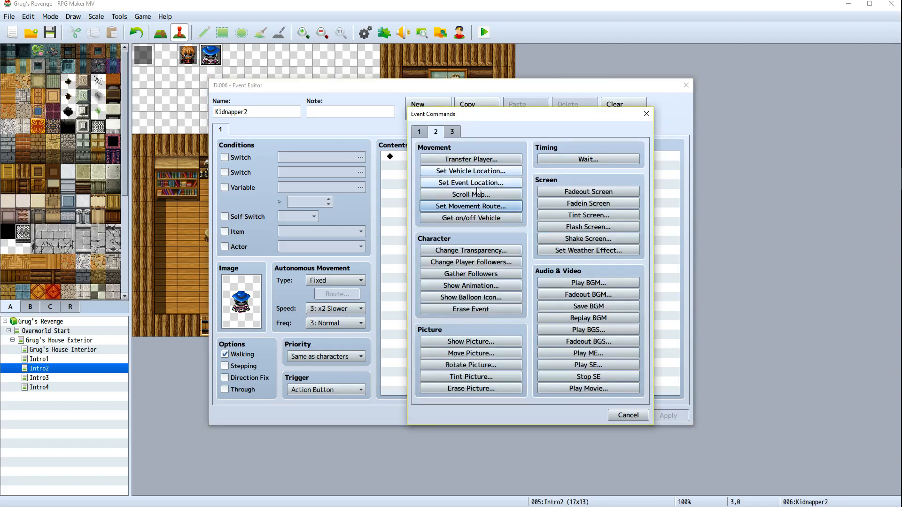
pyautogui.click(472, 207)
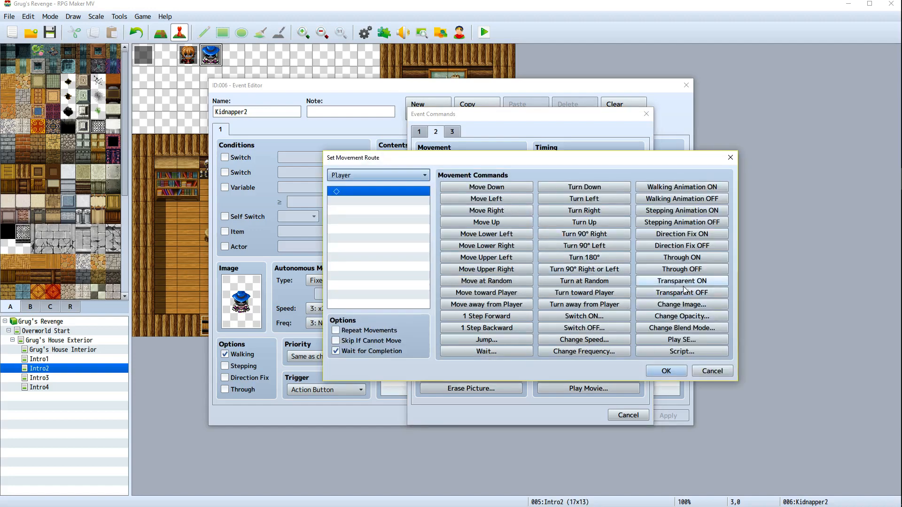
pyautogui.click(683, 283)
pyautogui.click(674, 373)
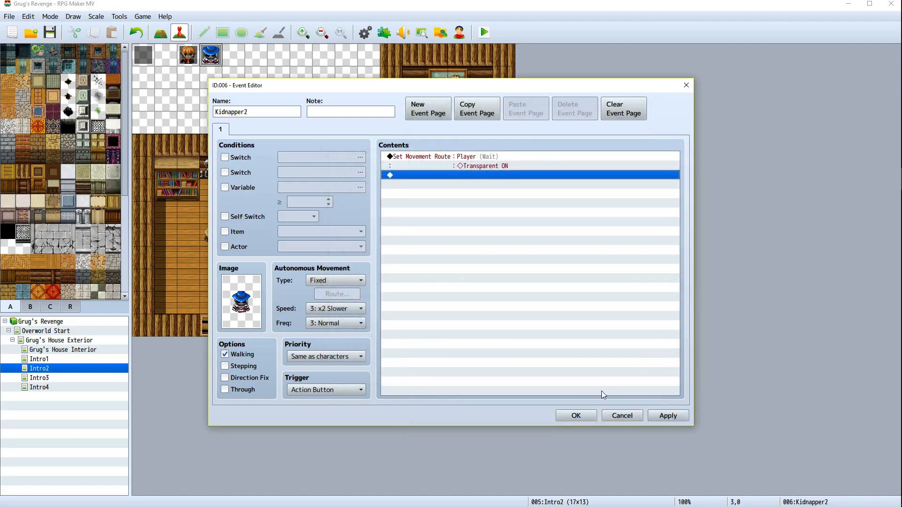
pyautogui.click(660, 415)
pyautogui.click(571, 417)
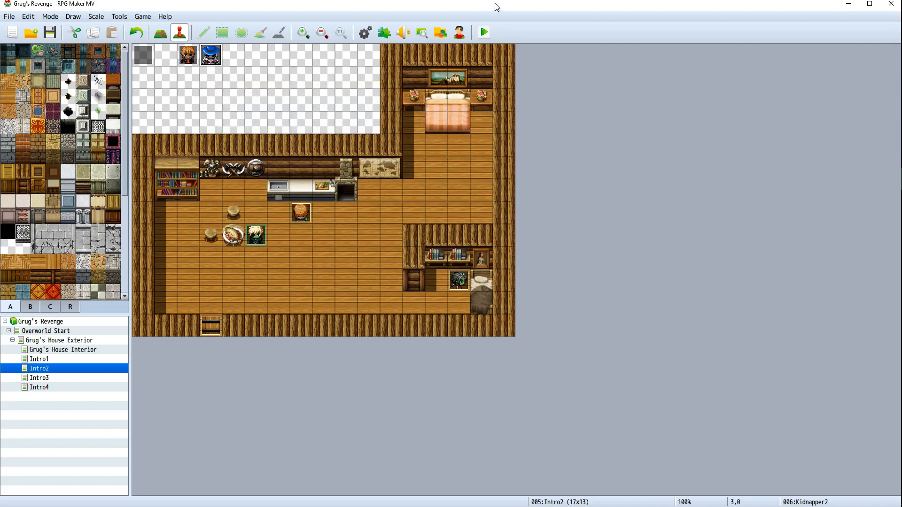
# Playtest the game, start a new game to check the Intro2 scene, and close the game window
pyautogui.click(485, 32)
pyautogui.click(410, 280)
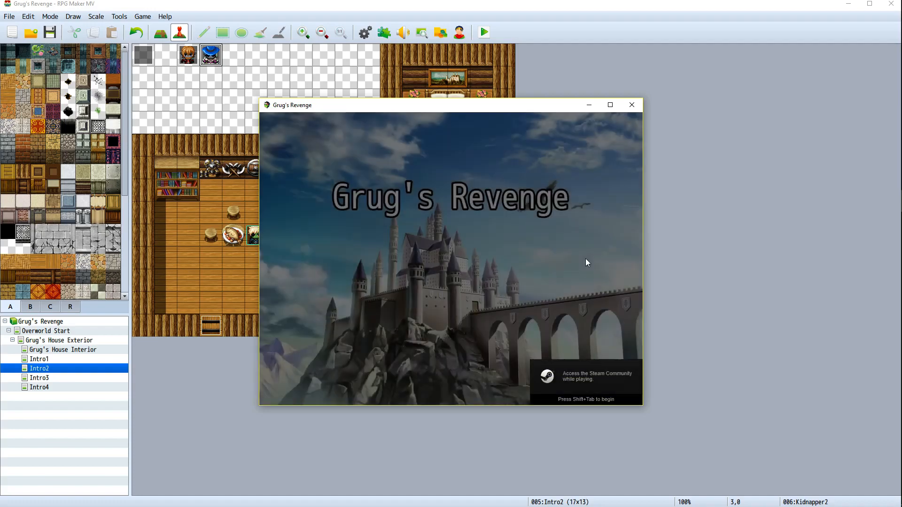
pyautogui.press('Return')
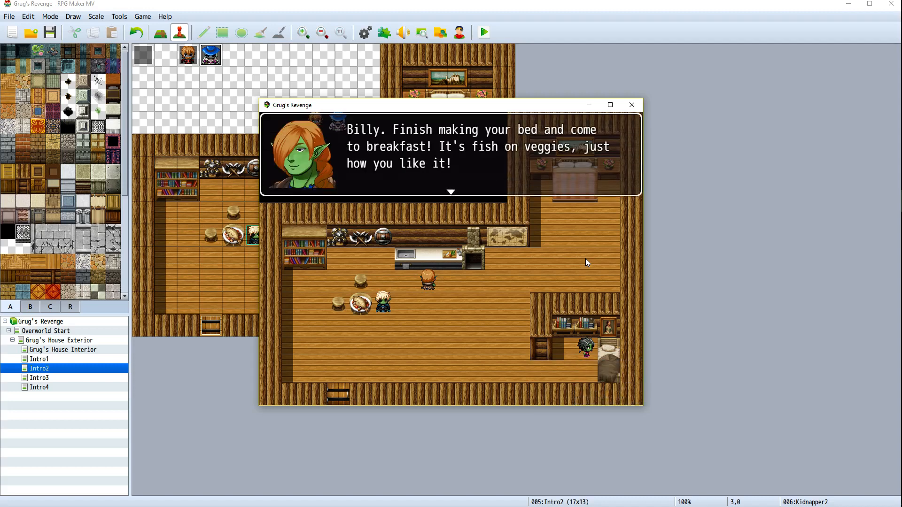
pyautogui.press('Return')
pyautogui.press('Return')
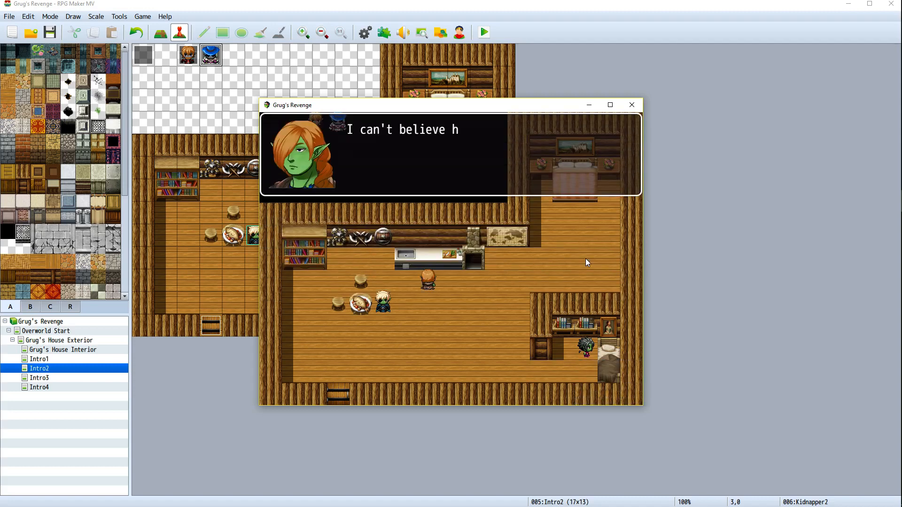
pyautogui.press('Return')
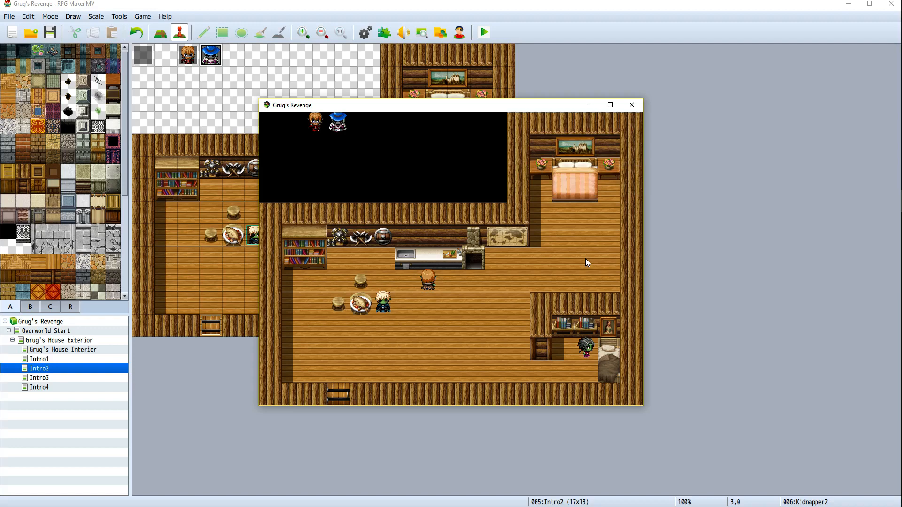
pyautogui.click(631, 104)
# Set the kidnapper1 event's trigger to Autorun
pyautogui.rightClick(189, 55)
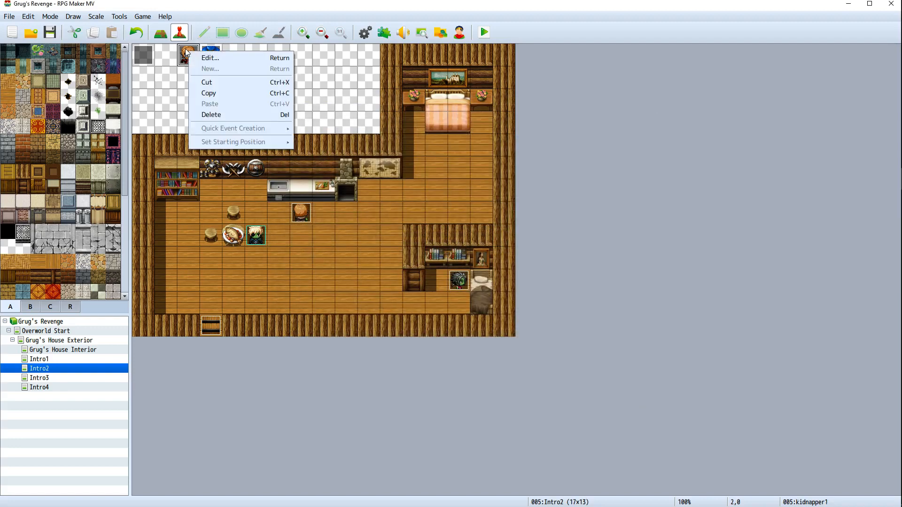
pyautogui.click(234, 58)
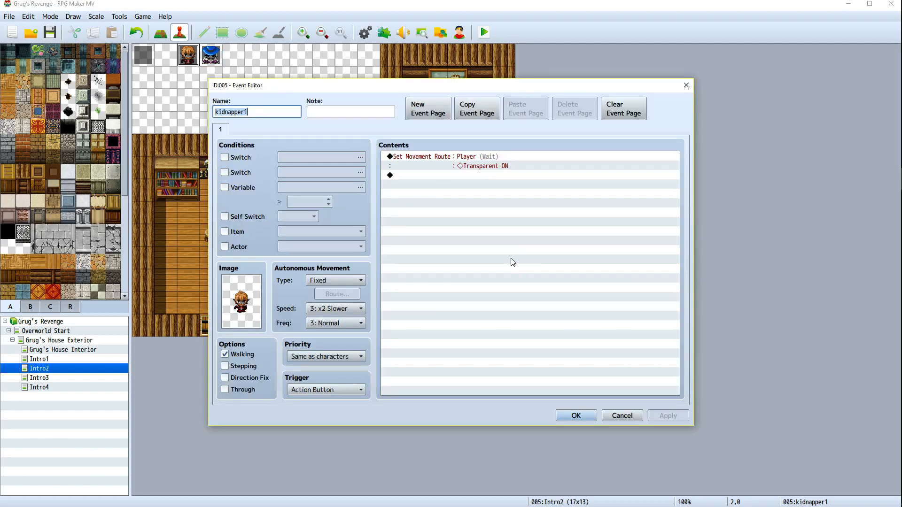
pyautogui.click(361, 389)
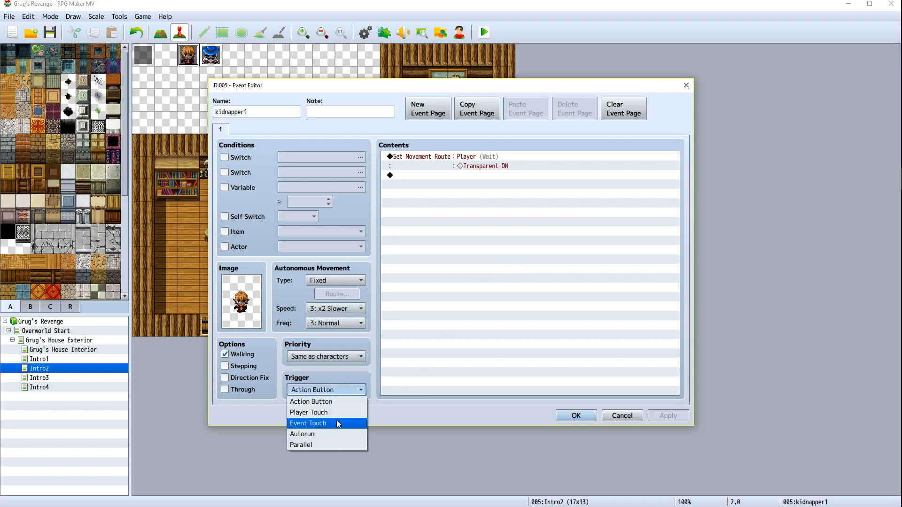
pyautogui.click(329, 434)
pyautogui.click(667, 416)
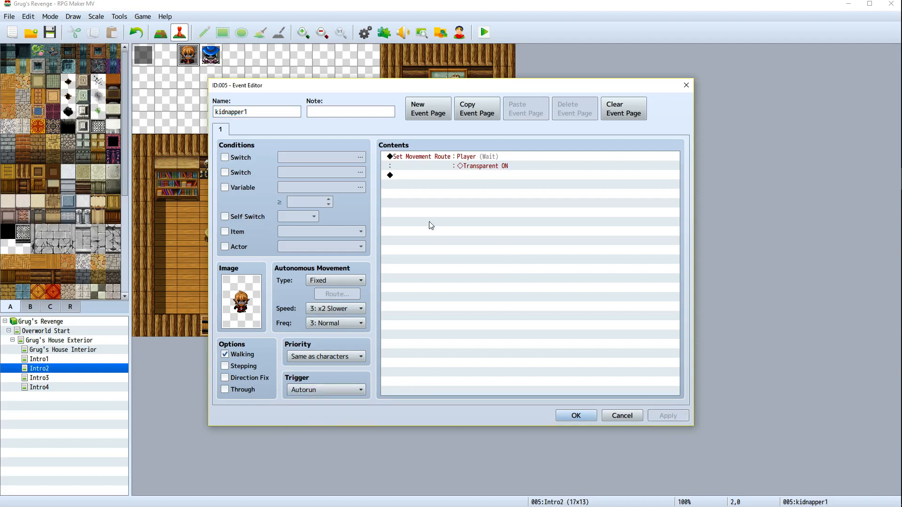
pyautogui.click(588, 413)
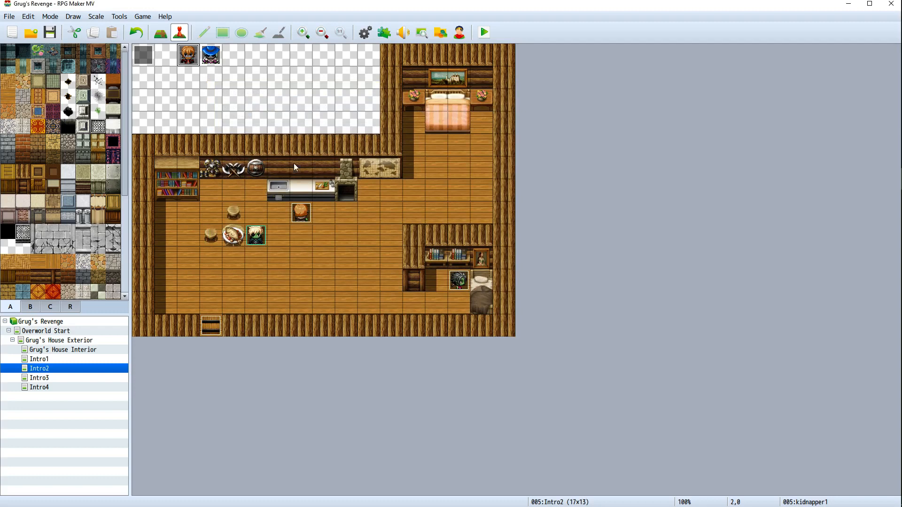
# Set the Kidnapper2 event's trigger to Autorun
pyautogui.rightClick(217, 51)
pyautogui.click(296, 55)
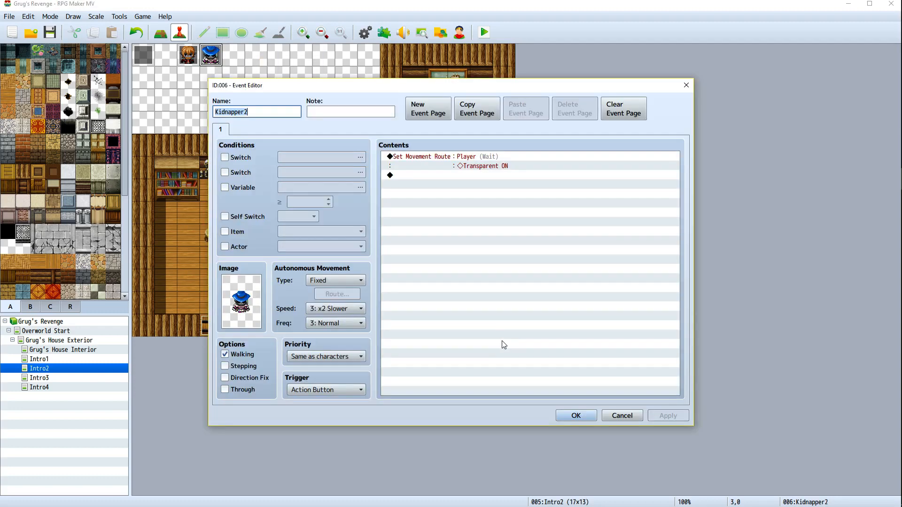
pyautogui.click(357, 390)
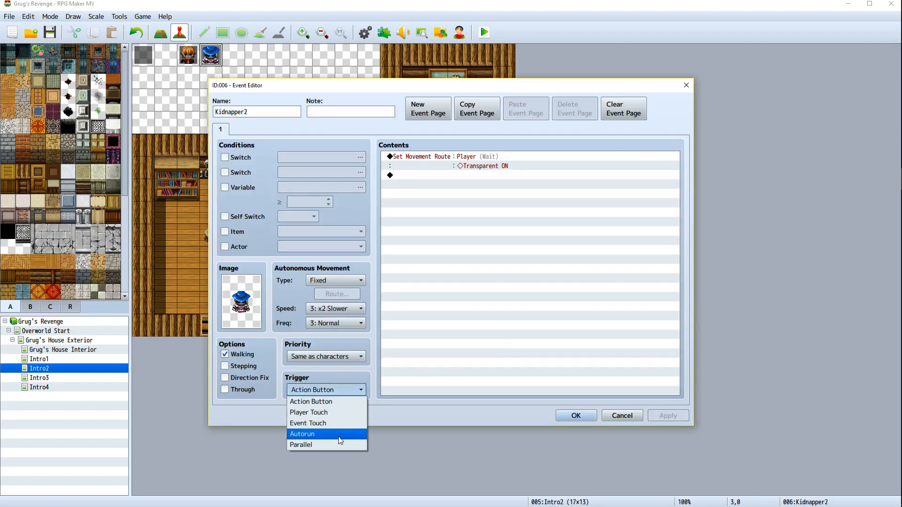
pyautogui.click(337, 434)
pyautogui.click(655, 417)
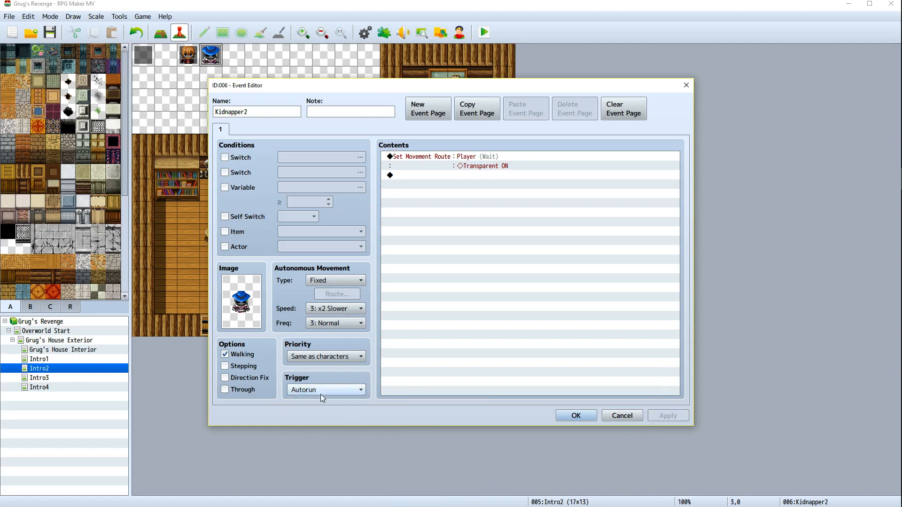
pyautogui.click(578, 416)
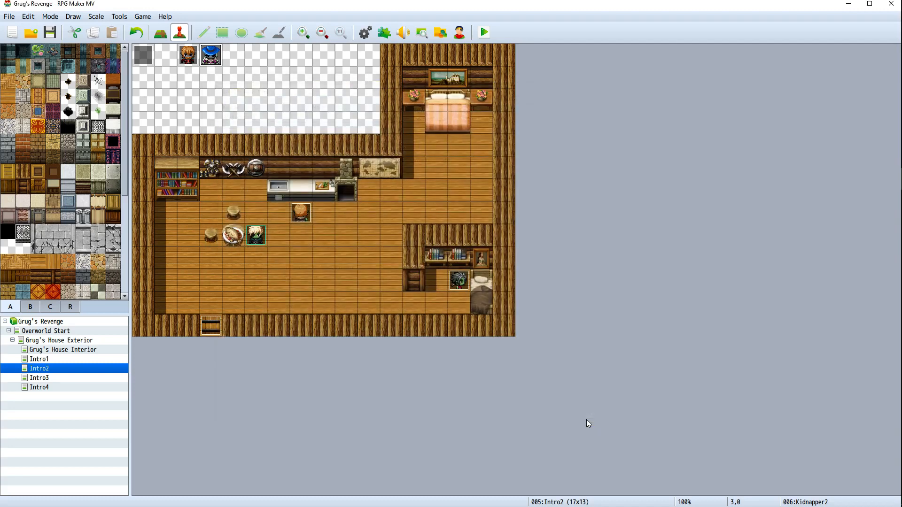
# Playtest the game again through a new game into the Intro2 scene and close the game window
pyautogui.click(484, 32)
pyautogui.click(412, 279)
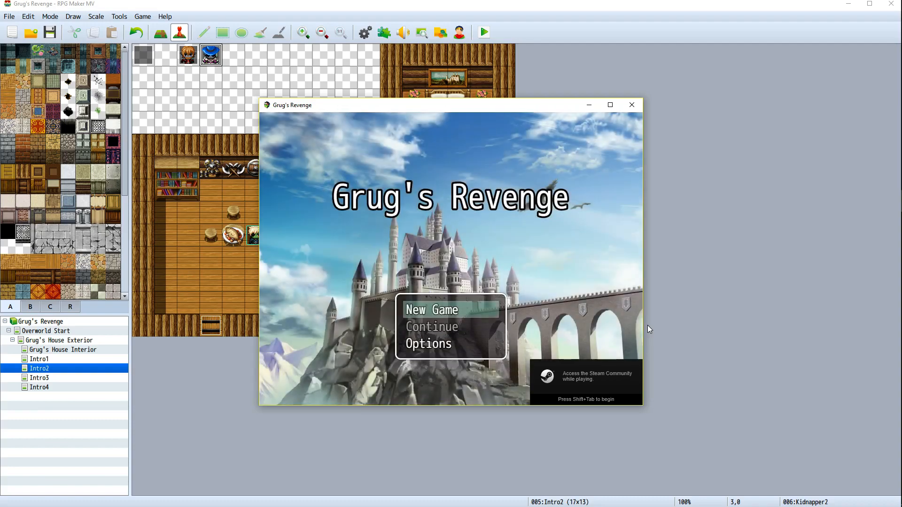
pyautogui.press('Return')
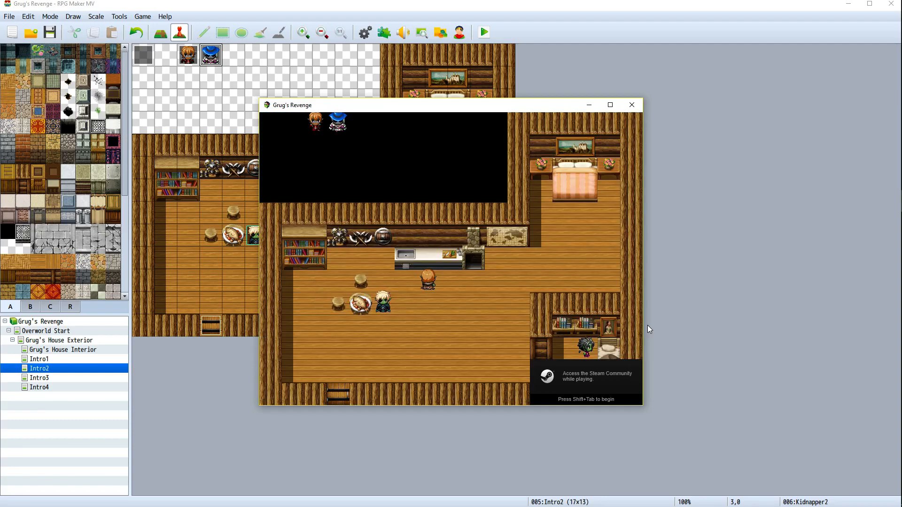
pyautogui.press('Return')
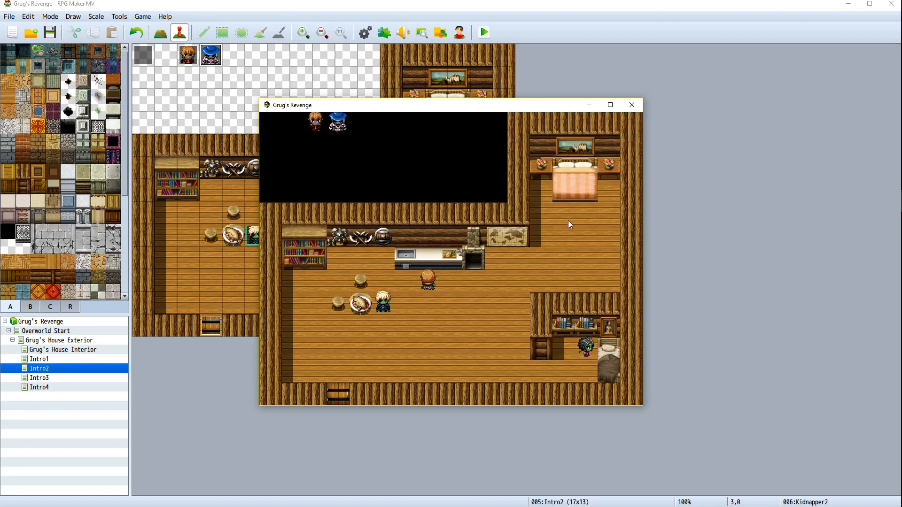
pyautogui.click(632, 105)
# Open the Kidnapper2 event to inspect its movement route command, then close it without changes
pyautogui.rightClick(219, 56)
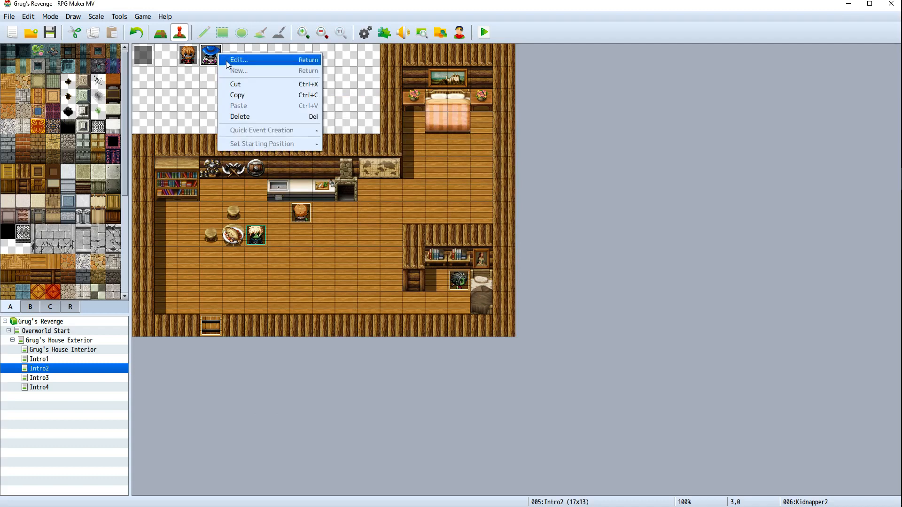
pyautogui.click(232, 60)
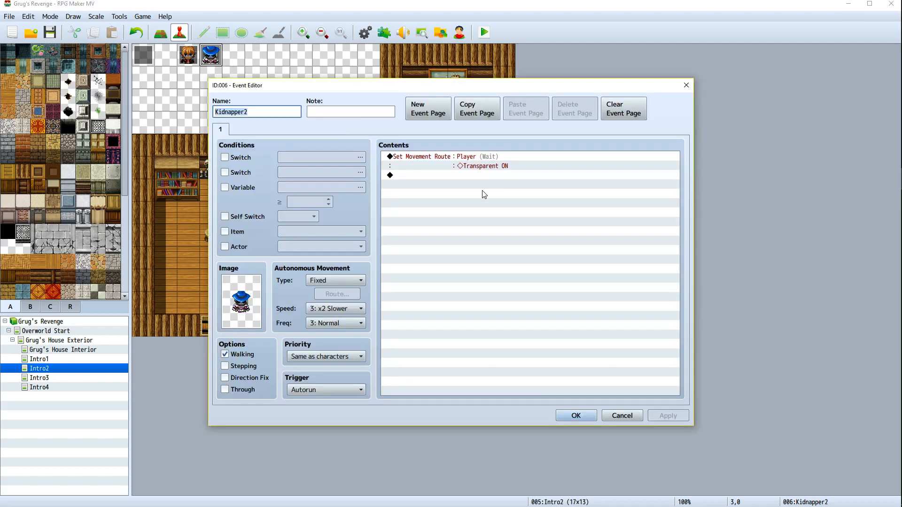
pyautogui.click(476, 160)
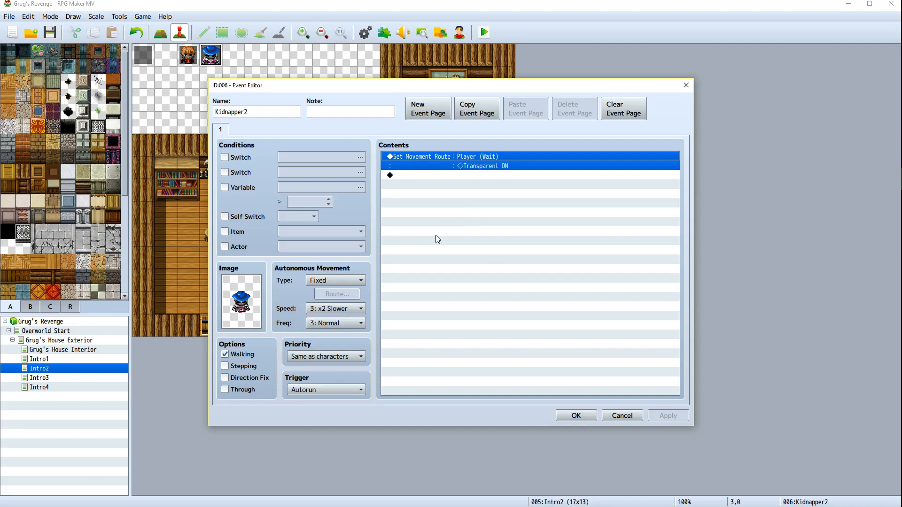
pyautogui.moveTo(387, 90); pyautogui.dragTo(427, 121)
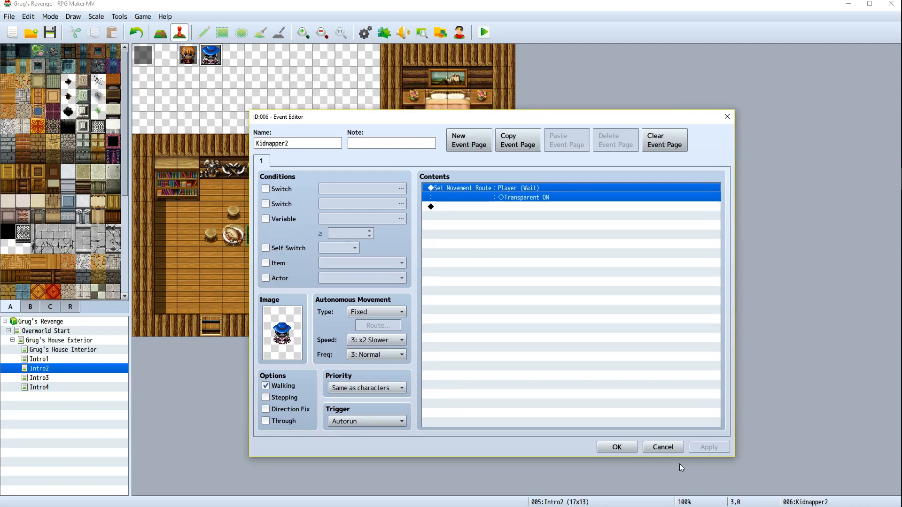
pyautogui.click(651, 447)
# Delete the Player-targeted Set Movement Route command from the kidnapper1 event and confirm
pyautogui.rightClick(193, 57)
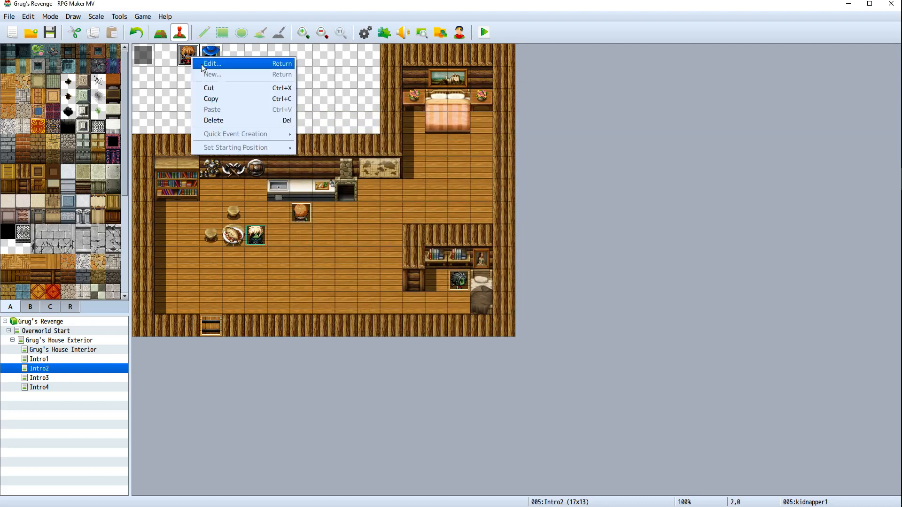
pyautogui.click(252, 63)
pyautogui.click(427, 159)
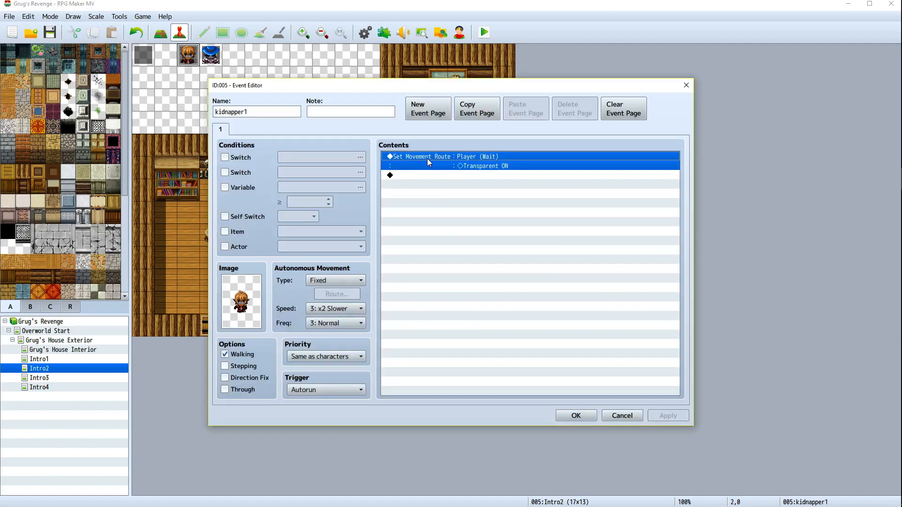
pyautogui.rightClick(427, 159)
pyautogui.click(472, 221)
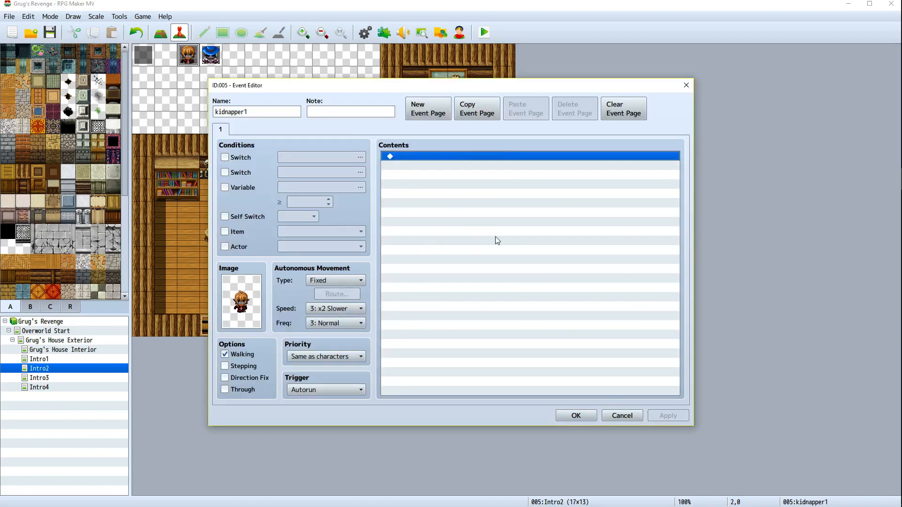
pyautogui.click(576, 416)
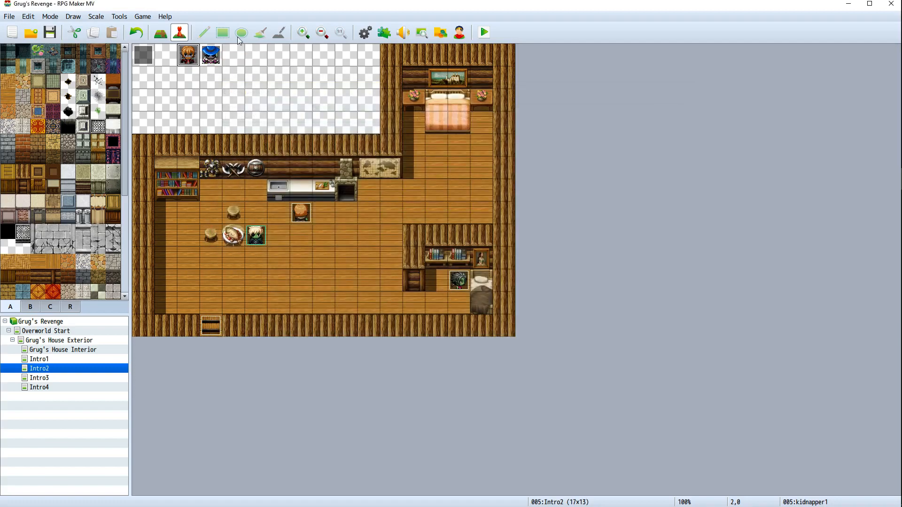
# Delete the Player-targeted Set Movement Route command from the Kidnapper2 event and confirm
pyautogui.rightClick(212, 60)
pyautogui.click(232, 66)
pyautogui.click(428, 166)
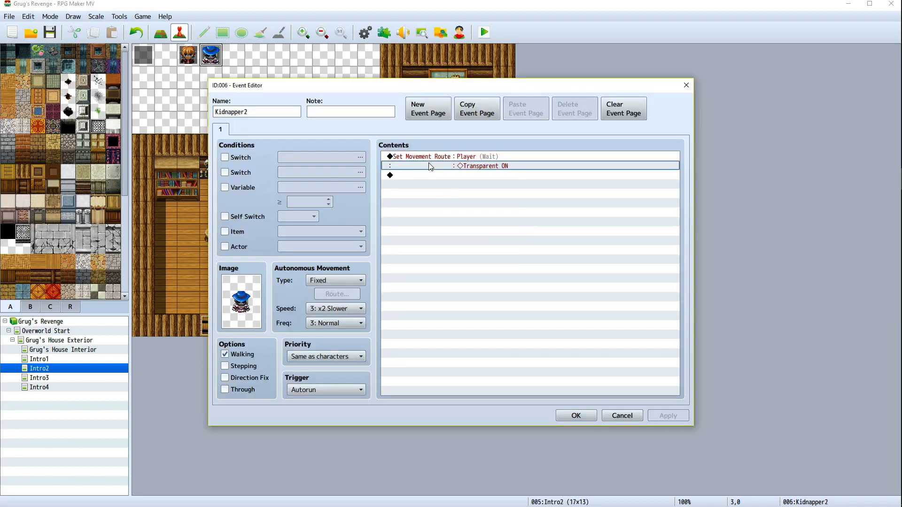
pyautogui.rightClick(428, 163)
pyautogui.rightClick(429, 155)
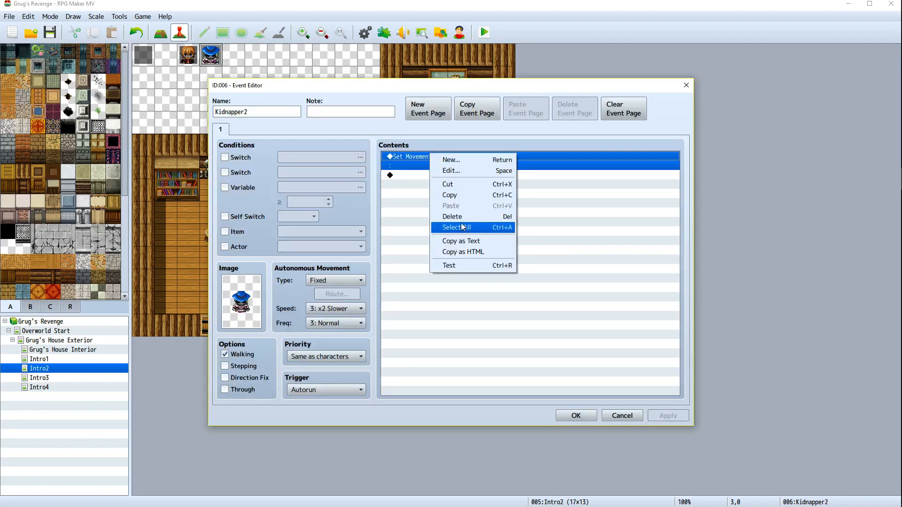
pyautogui.click(458, 216)
pyautogui.click(576, 416)
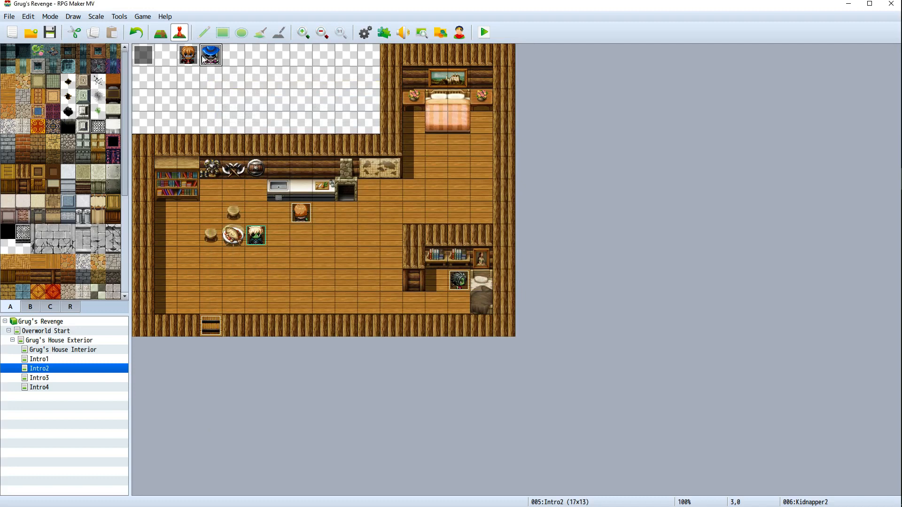
# In the kidnapper1 event, add a Set Movement Route command targeting kidnapper1 with Transparent ON
pyautogui.rightClick(188, 55)
pyautogui.click(204, 65)
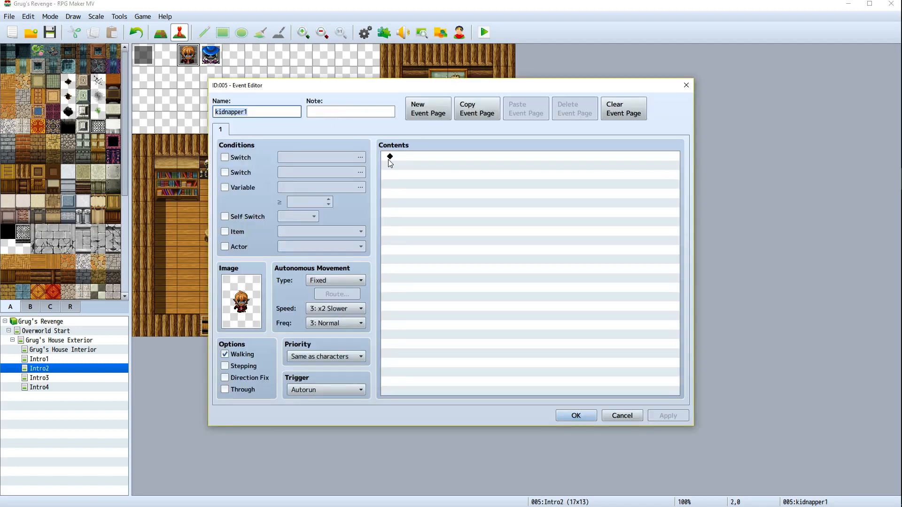
pyautogui.doubleClick(392, 158)
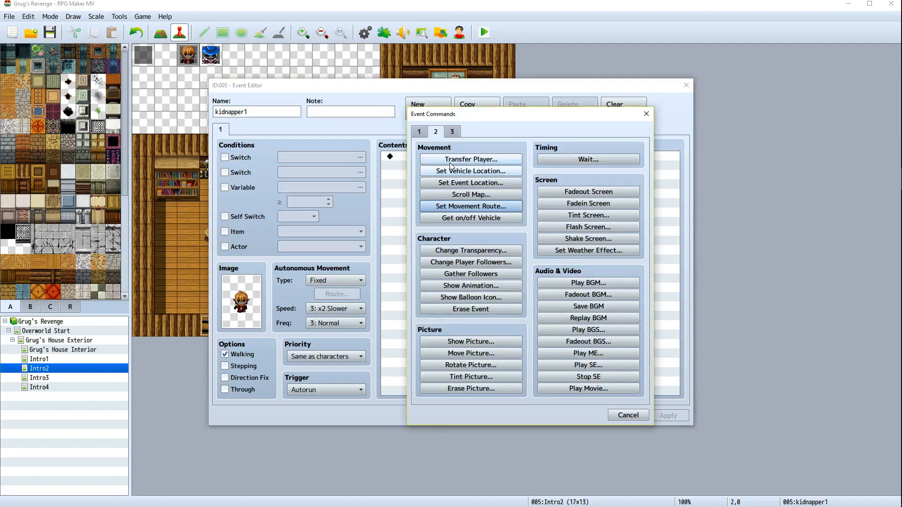
pyautogui.click(469, 207)
pyautogui.click(380, 175)
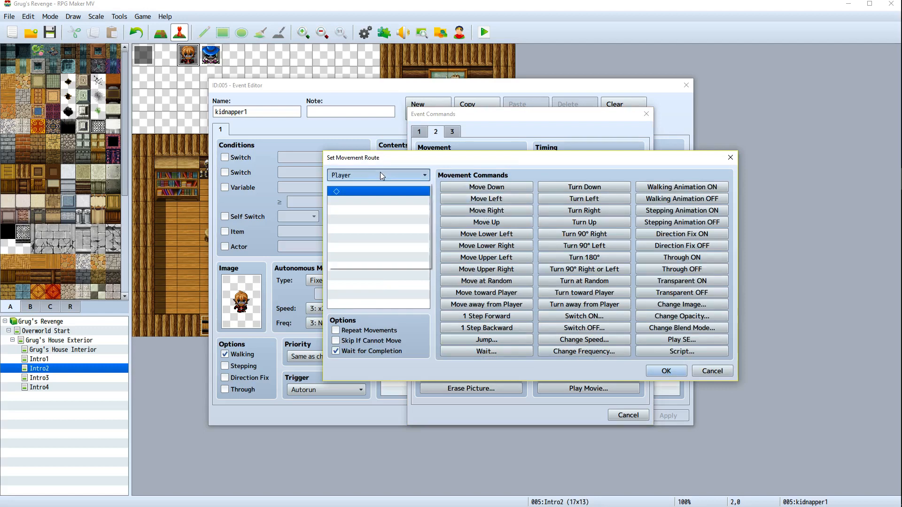
pyautogui.click(373, 250)
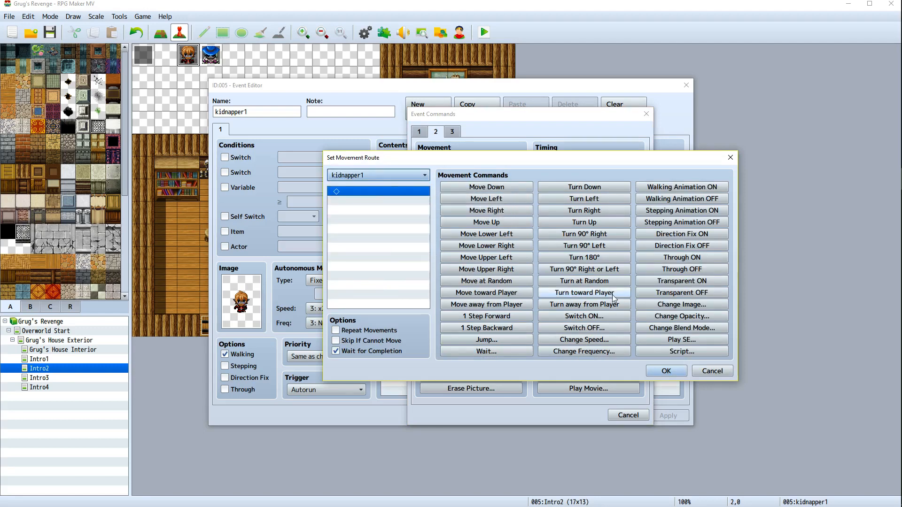
pyautogui.click(683, 281)
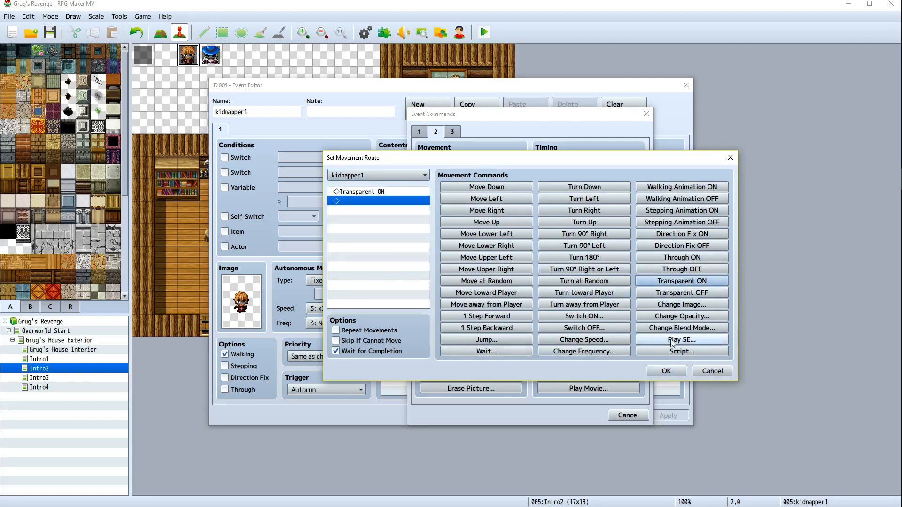
pyautogui.click(666, 371)
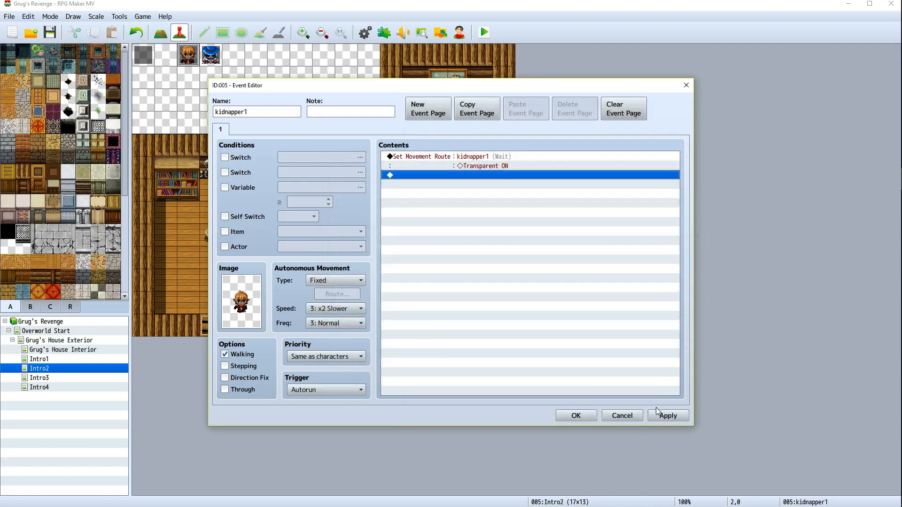
pyautogui.click(660, 414)
pyautogui.click(583, 417)
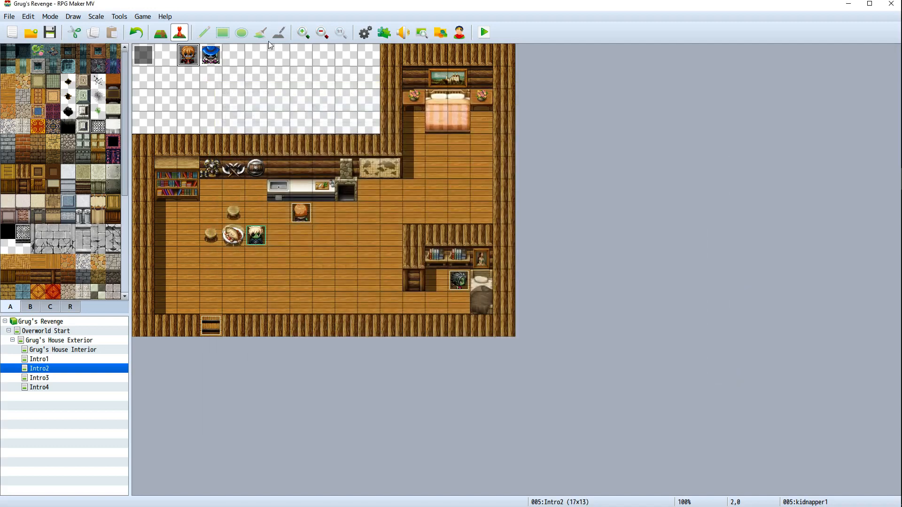
# Reopen the kidnapper1 event to check its commands and close it
pyautogui.rightClick(193, 59)
pyautogui.click(211, 61)
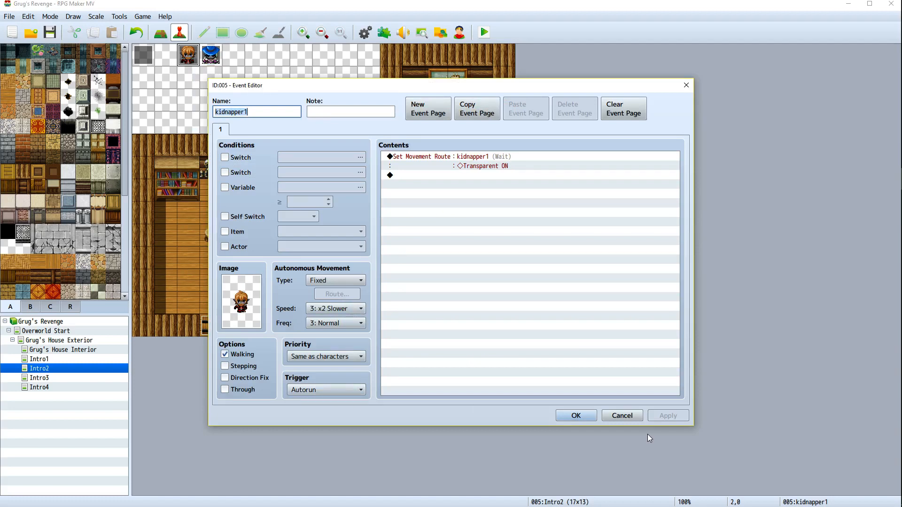
pyautogui.click(578, 415)
# In the Kidnapper2 event, add a Set Movement Route command targeting Kidnapper2 with Transparent ON
pyautogui.rightClick(214, 60)
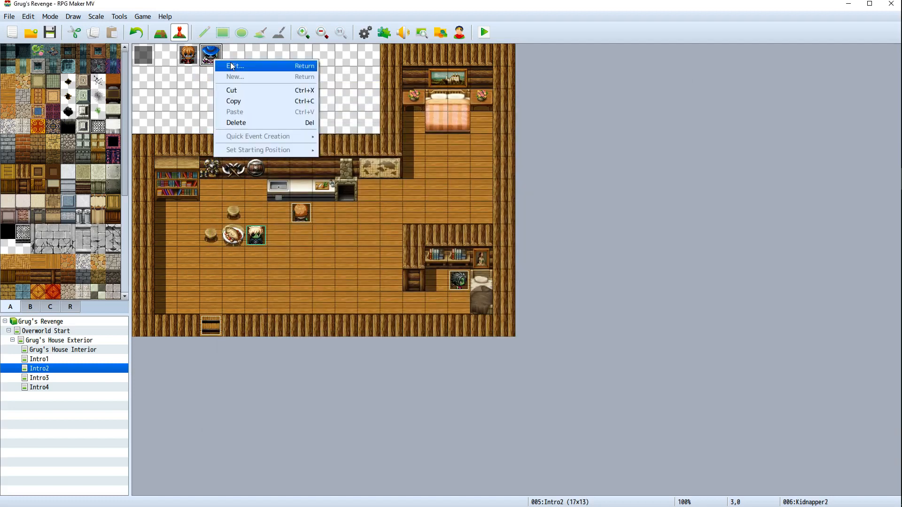
pyautogui.click(232, 66)
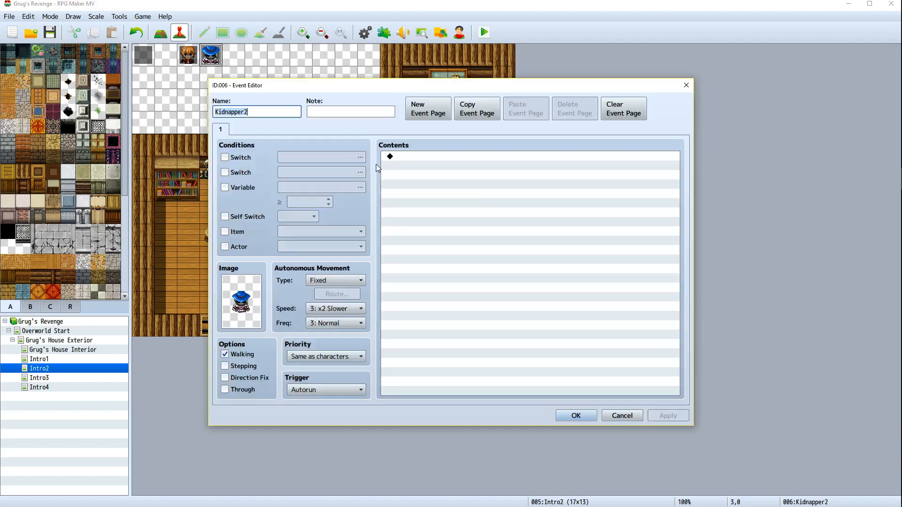
pyautogui.doubleClick(405, 158)
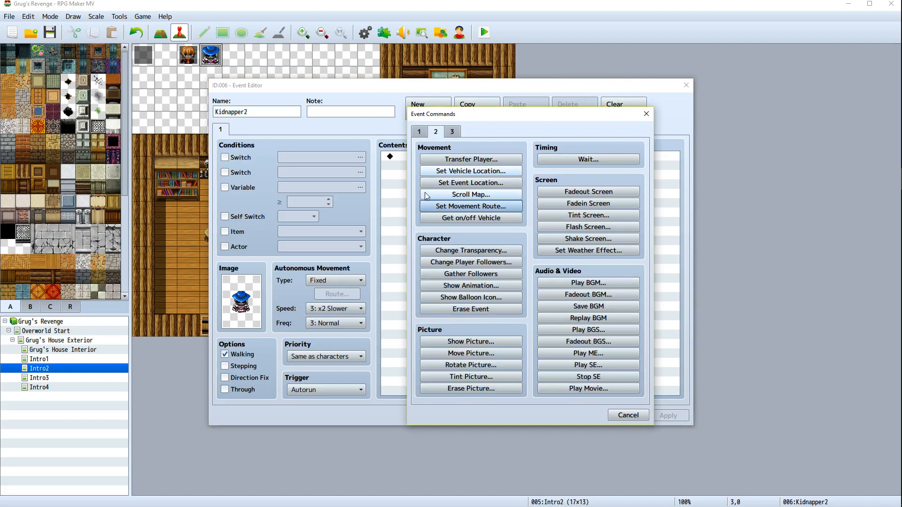
pyautogui.click(460, 206)
pyautogui.click(683, 281)
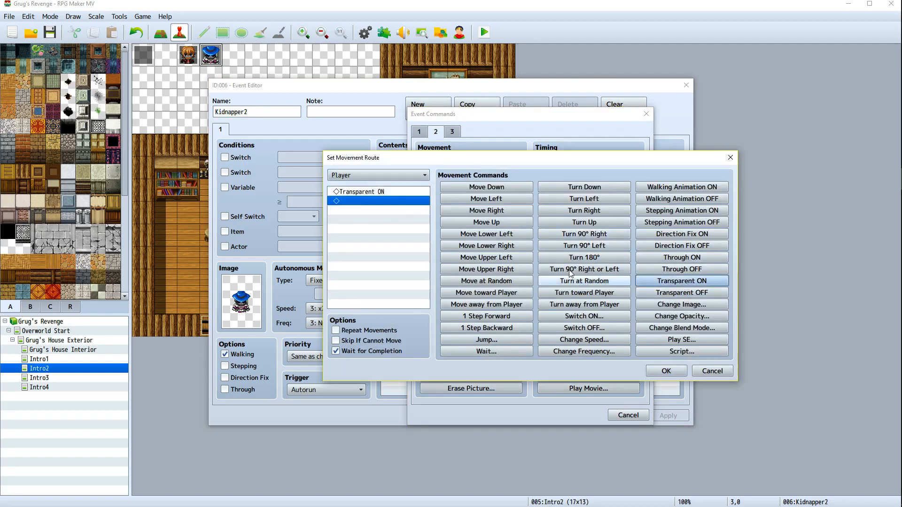
pyautogui.rightClick(384, 190)
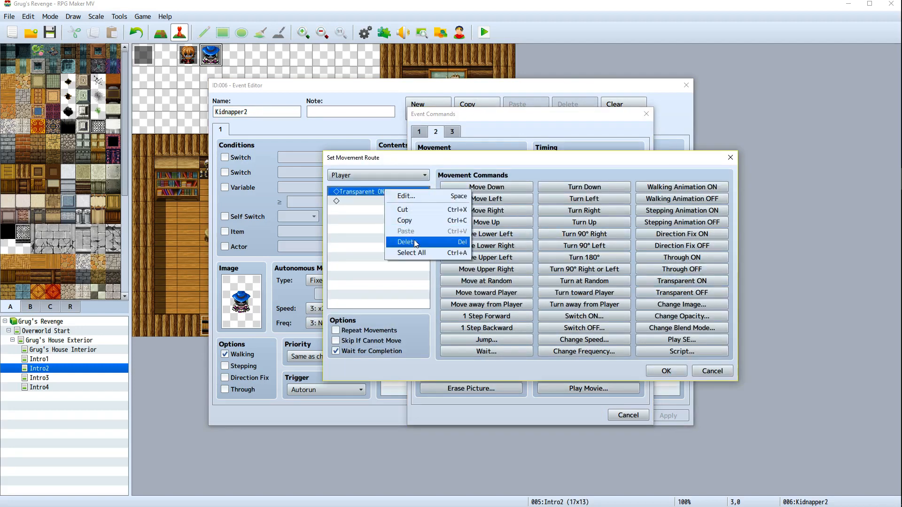
pyautogui.click(406, 242)
pyautogui.click(387, 179)
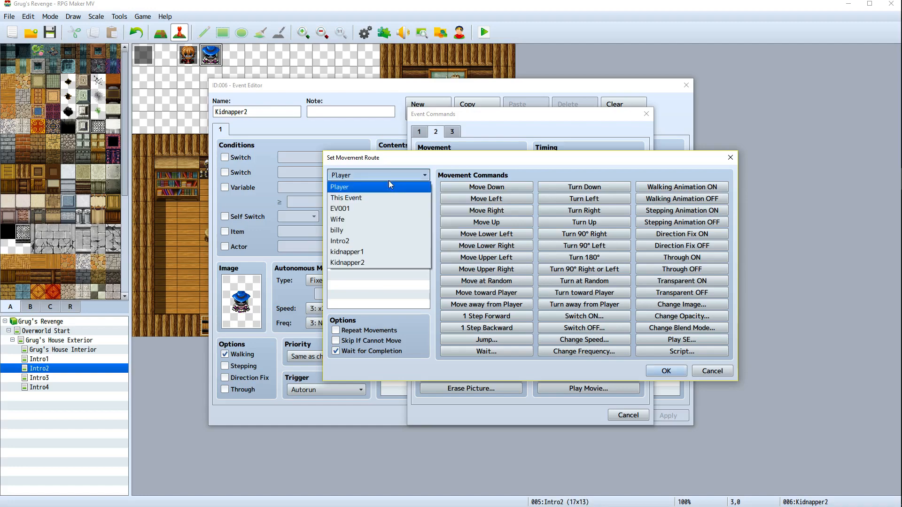
pyautogui.click(371, 262)
pyautogui.click(683, 281)
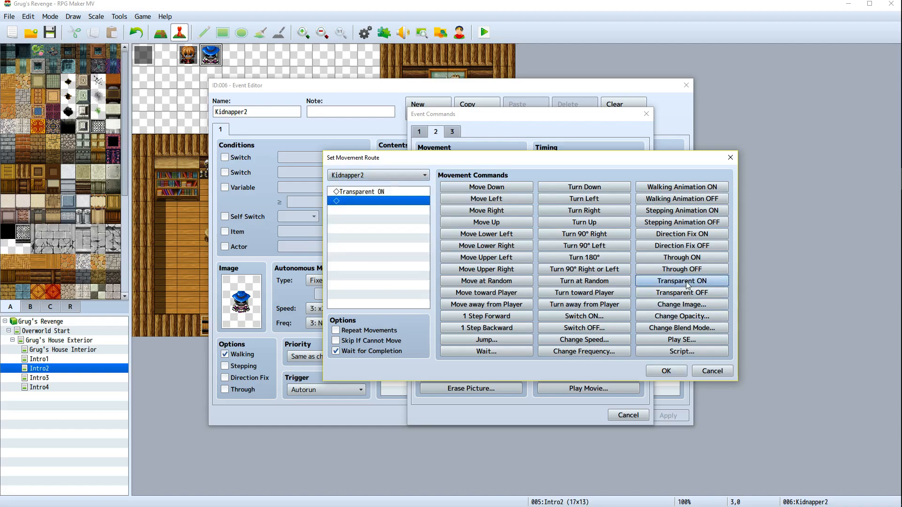
pyautogui.click(672, 373)
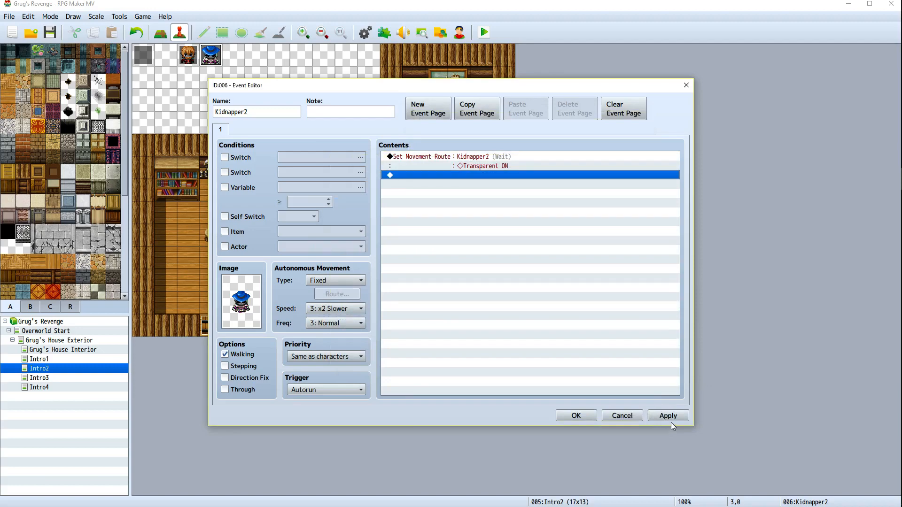
pyautogui.click(570, 416)
# Save and playtest the game through the Intro2 breakfast dialogue, then close the game window
pyautogui.click(484, 32)
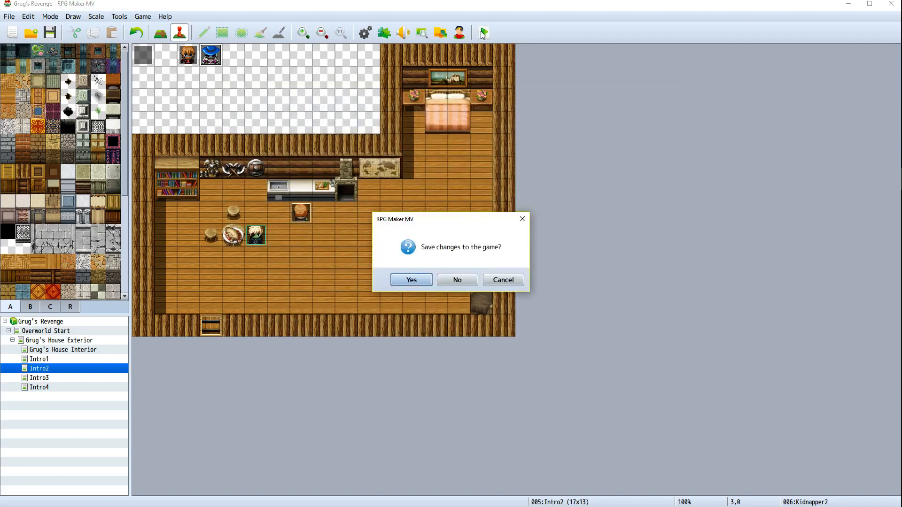
pyautogui.click(412, 281)
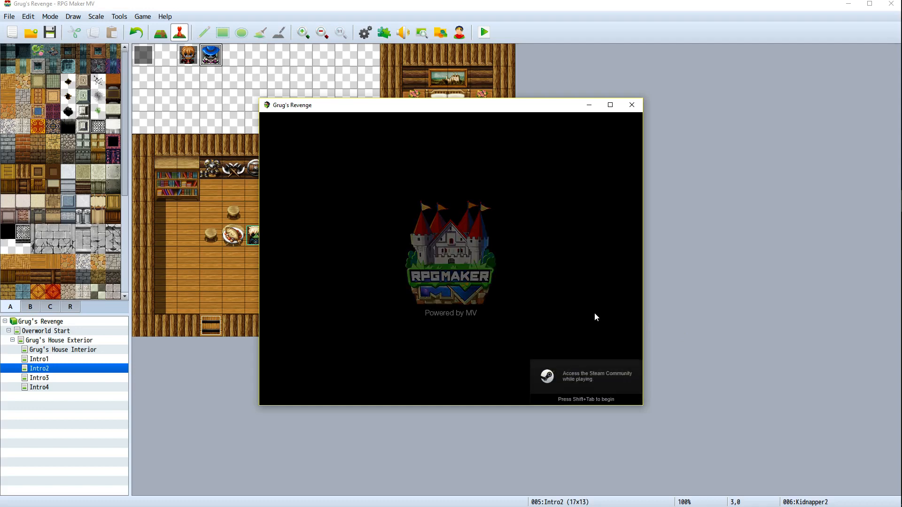
pyautogui.press('Return')
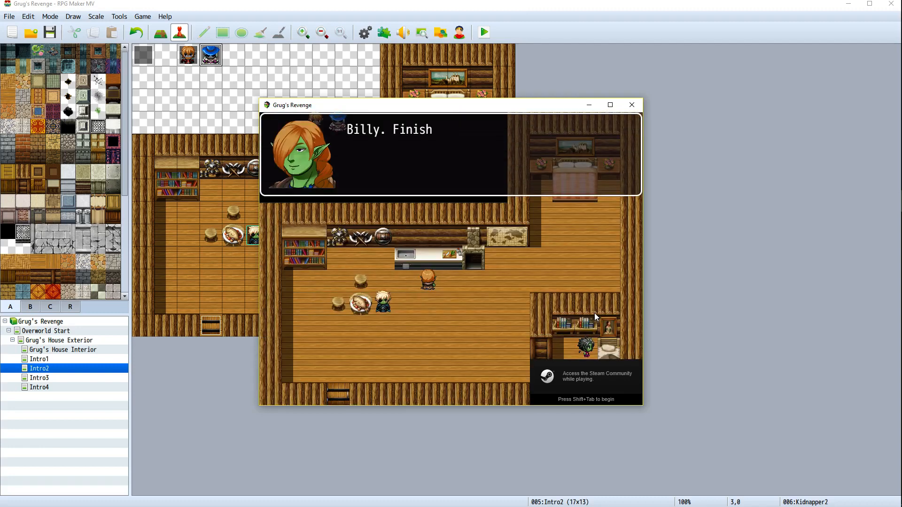
pyautogui.press('Return')
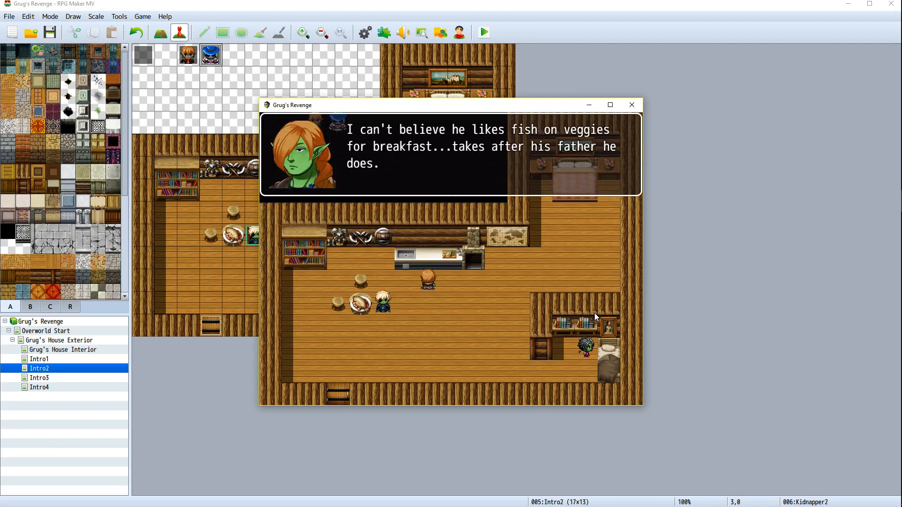
pyautogui.press('Return')
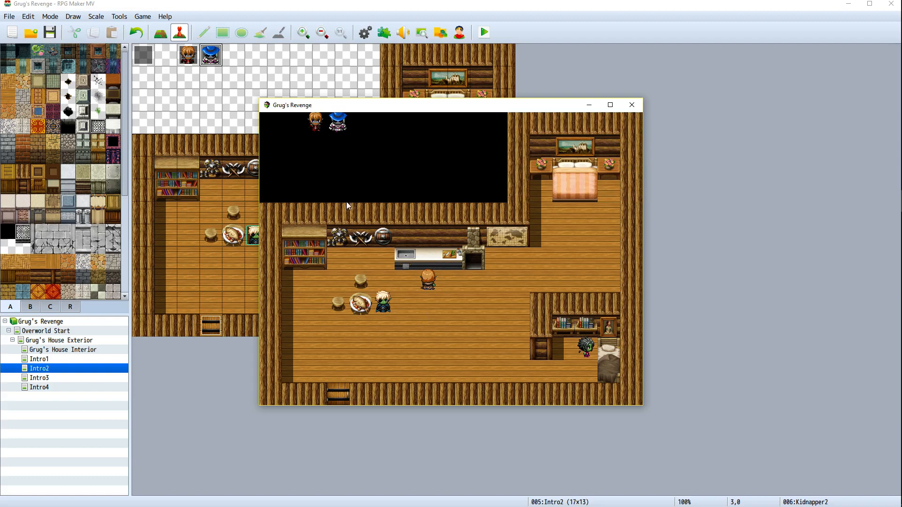
pyautogui.click(631, 105)
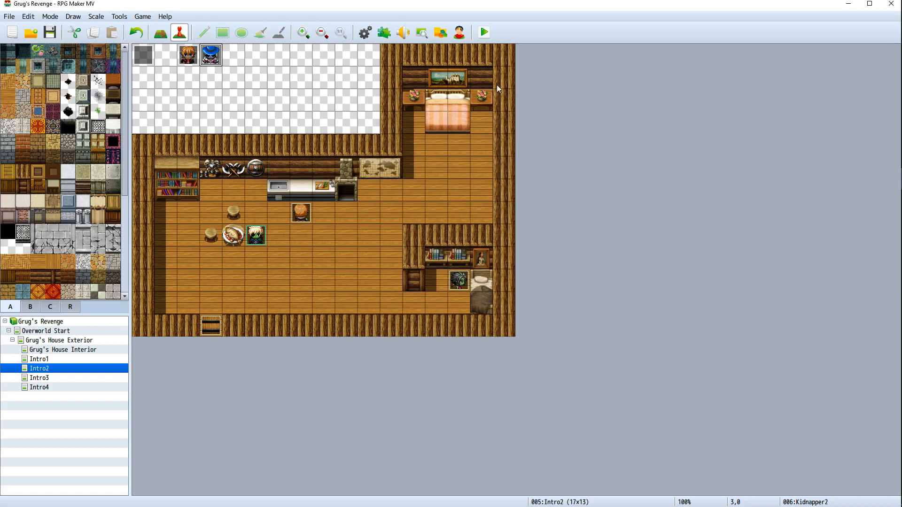
# In the Kidnapper2 event, replace the Set Movement Route command with a Change Transparency ON command and apply
pyautogui.rightClick(212, 61)
pyautogui.click(225, 67)
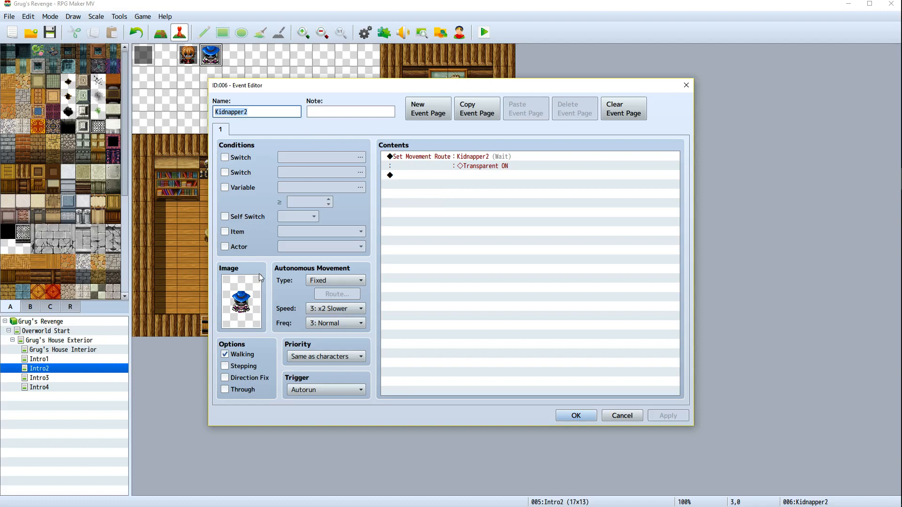
pyautogui.rightClick(479, 159)
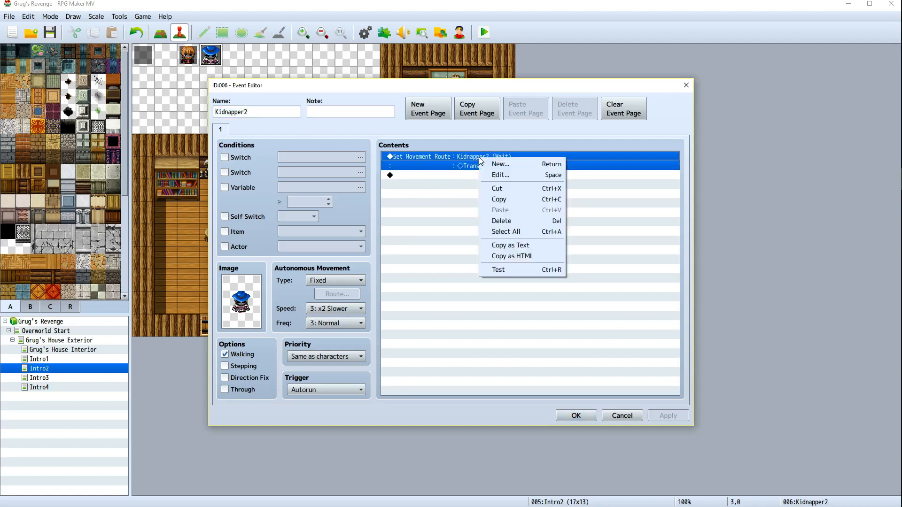
pyautogui.click(501, 221)
pyautogui.rightClick(439, 158)
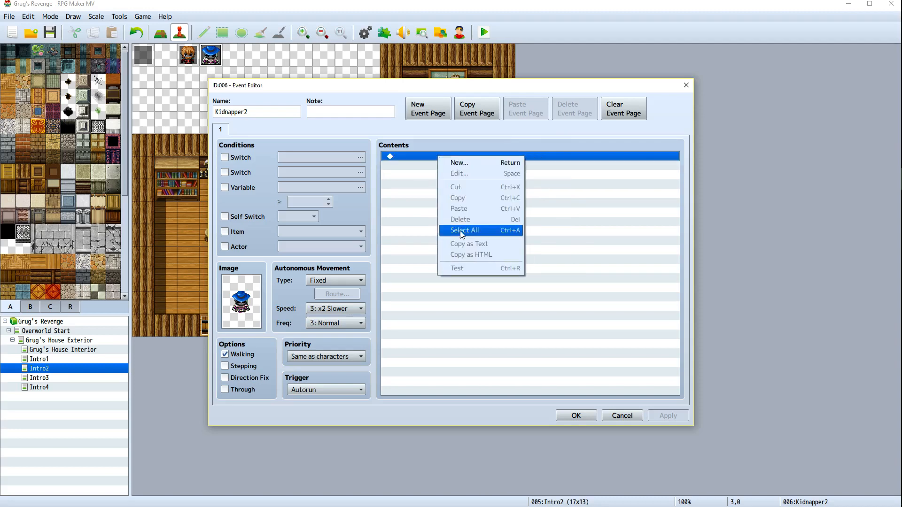
pyautogui.click(462, 163)
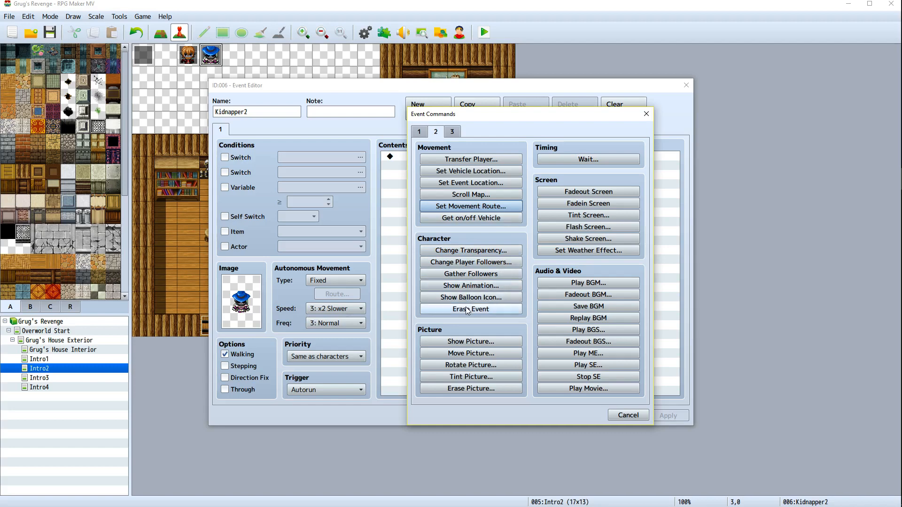
pyautogui.click(475, 251)
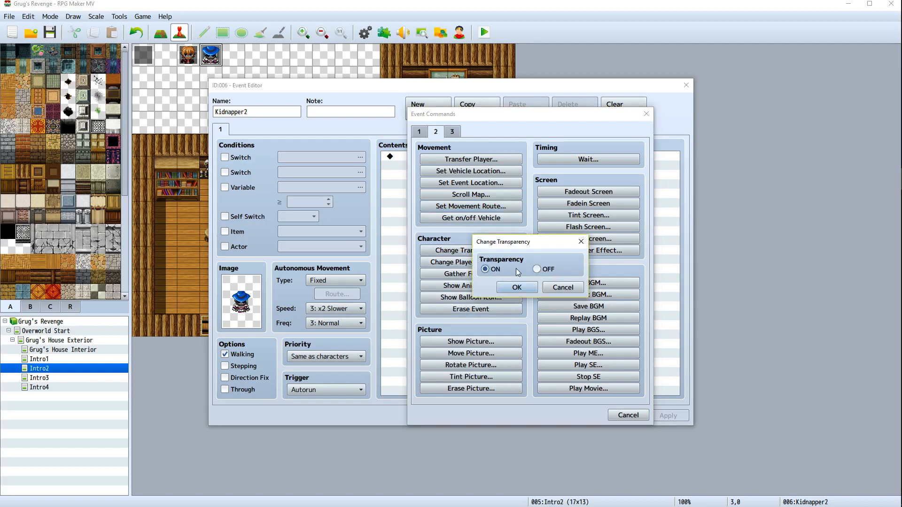
pyautogui.click(515, 287)
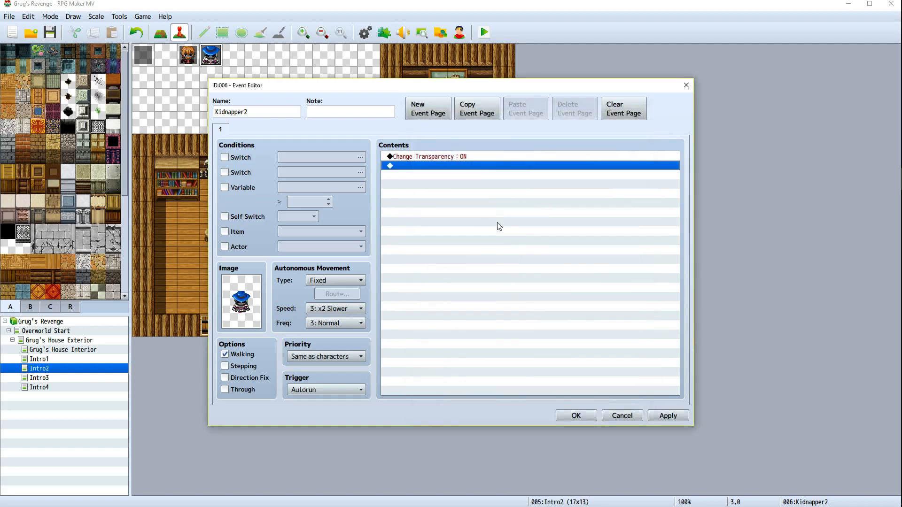
pyautogui.click(453, 159)
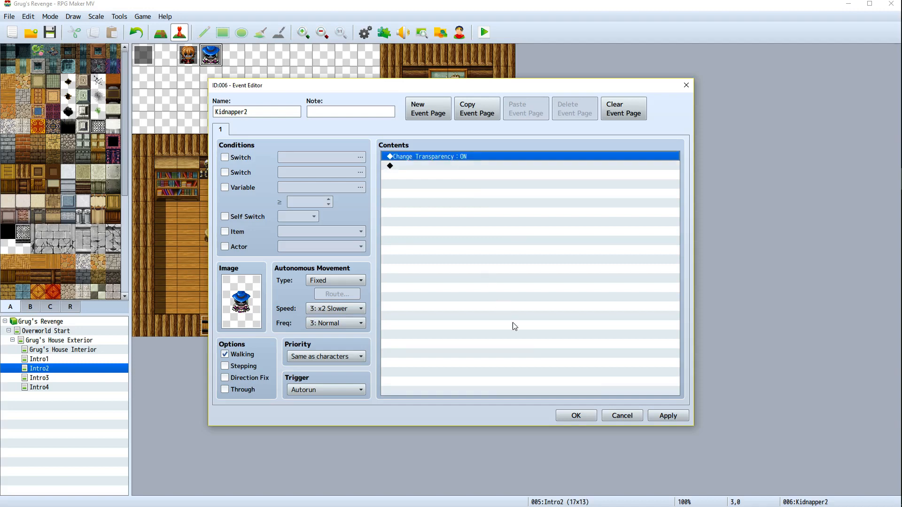
pyautogui.click(666, 416)
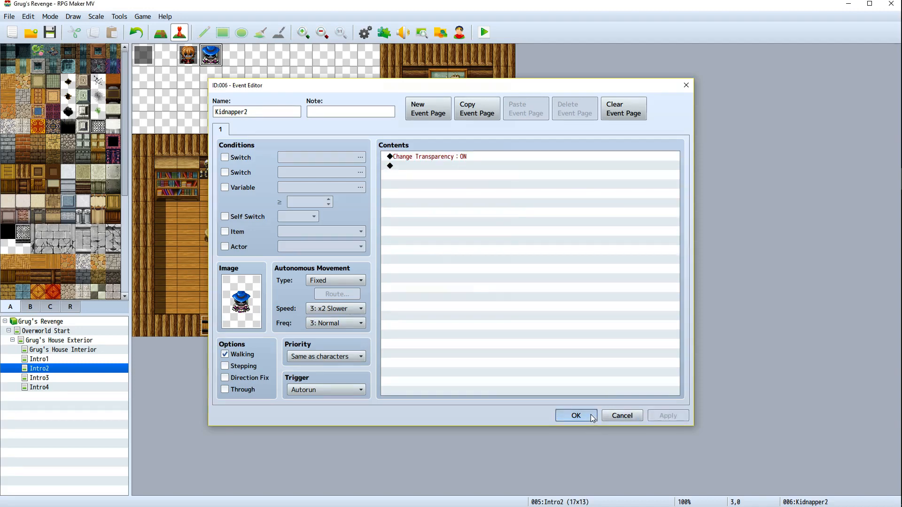
pyautogui.click(576, 416)
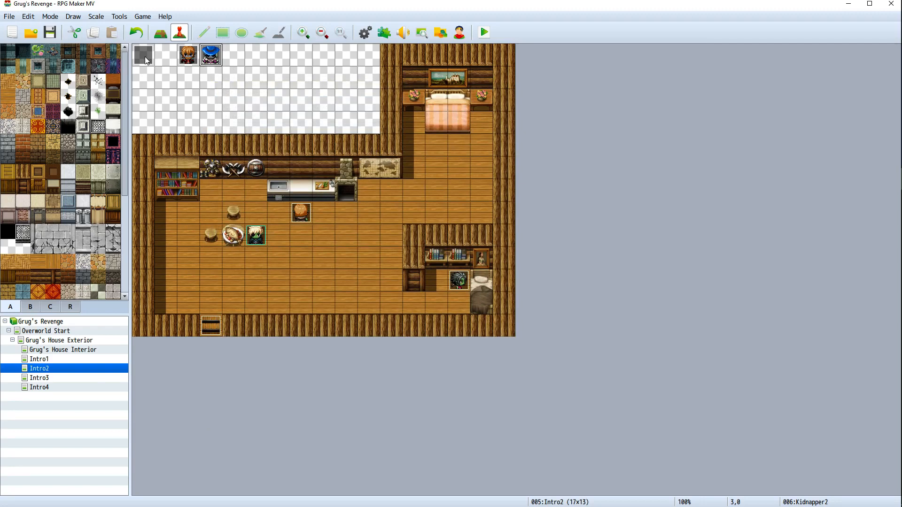
pyautogui.rightClick(192, 58)
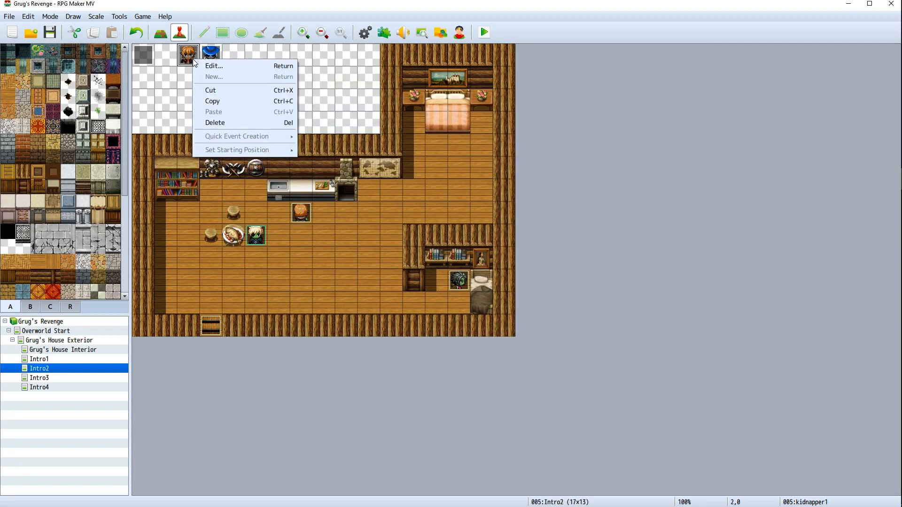
pyautogui.click(202, 64)
pyautogui.click(472, 160)
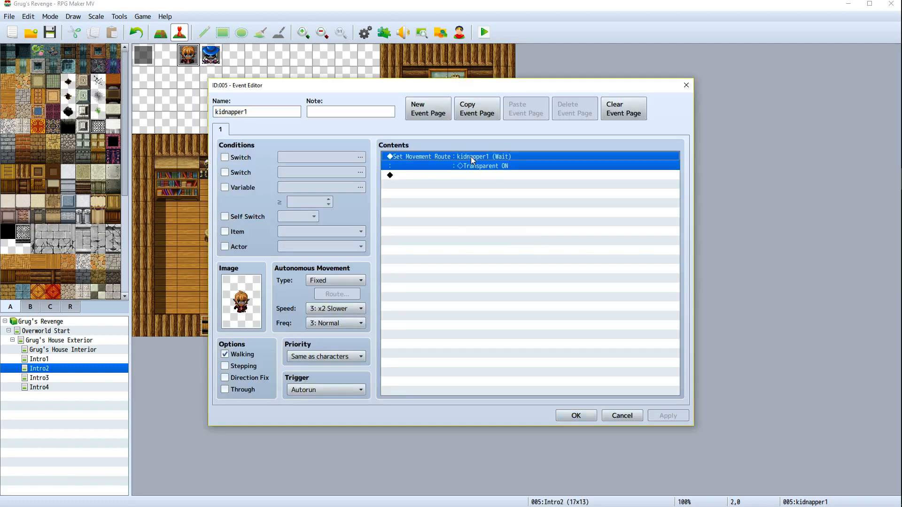
pyautogui.rightClick(476, 168)
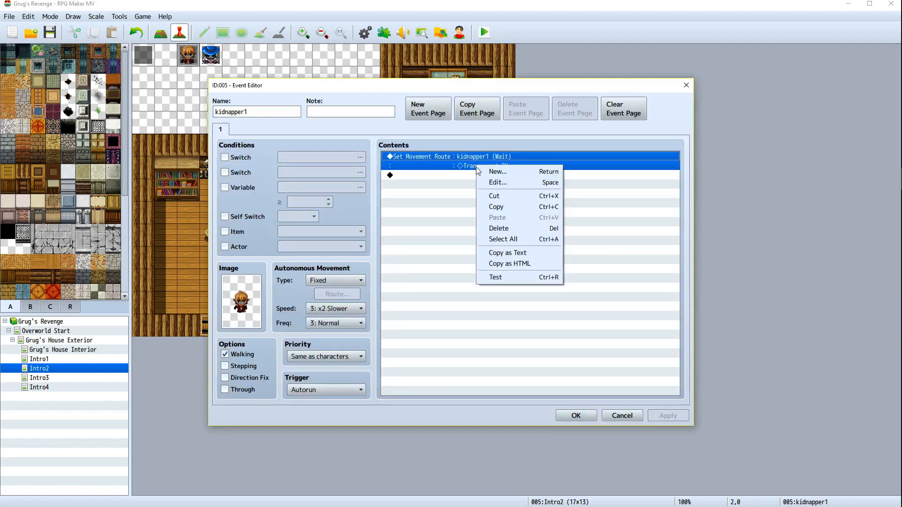
pyautogui.click(498, 183)
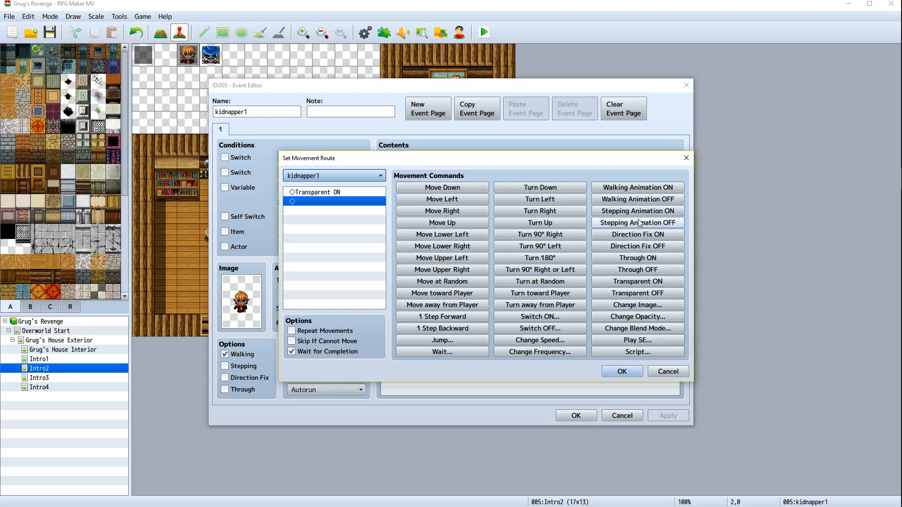
pyautogui.click(637, 307)
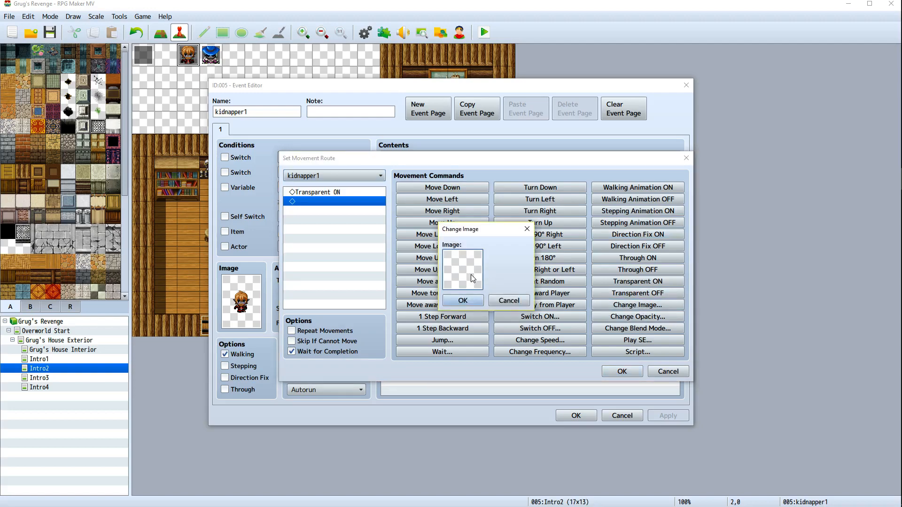
pyautogui.click(462, 300)
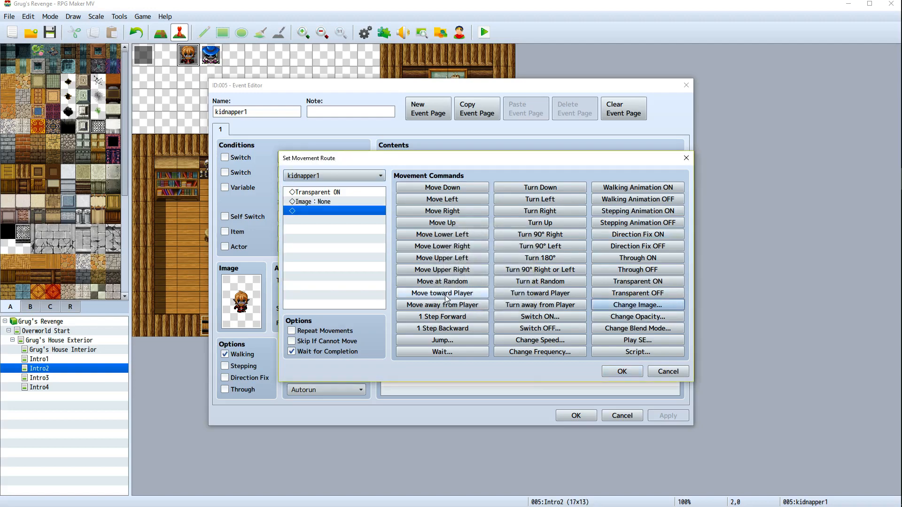
pyautogui.click(667, 371)
pyautogui.click(621, 415)
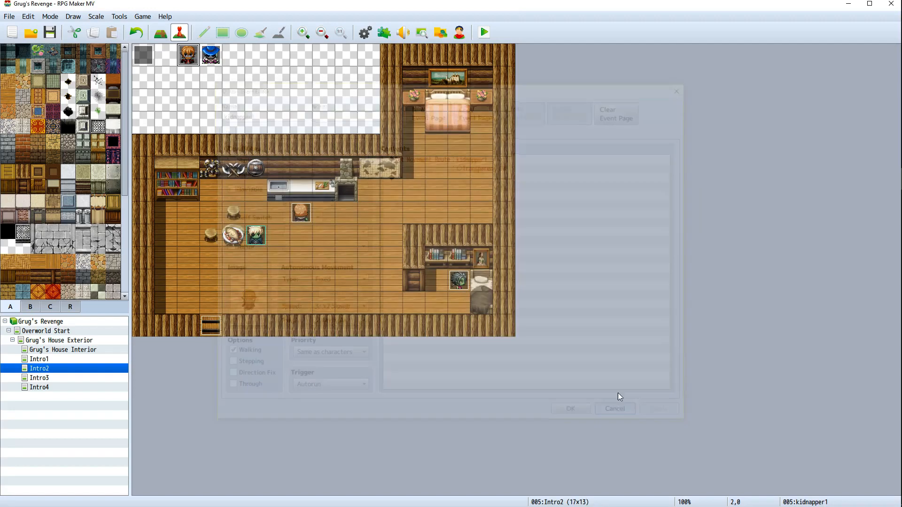
# In the kidnapper1 event, delete the Set Movement Route command
pyautogui.rightClick(195, 56)
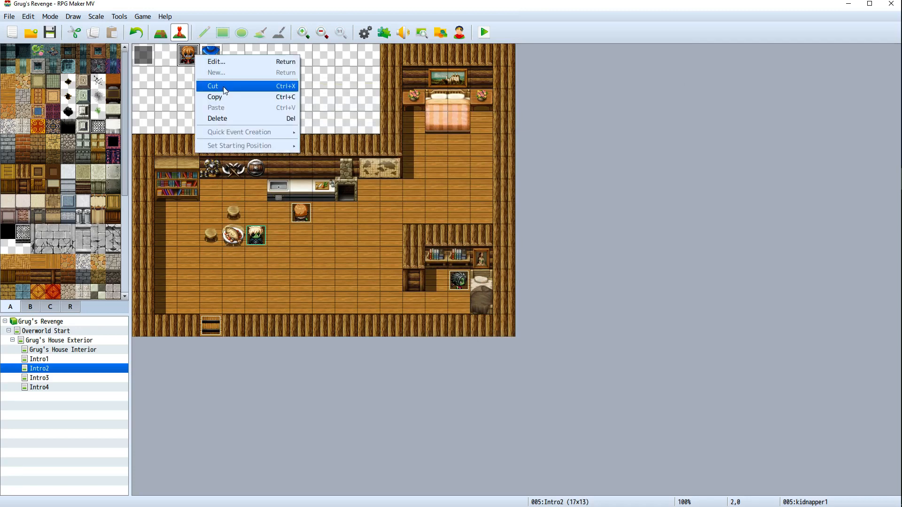
pyautogui.click(249, 61)
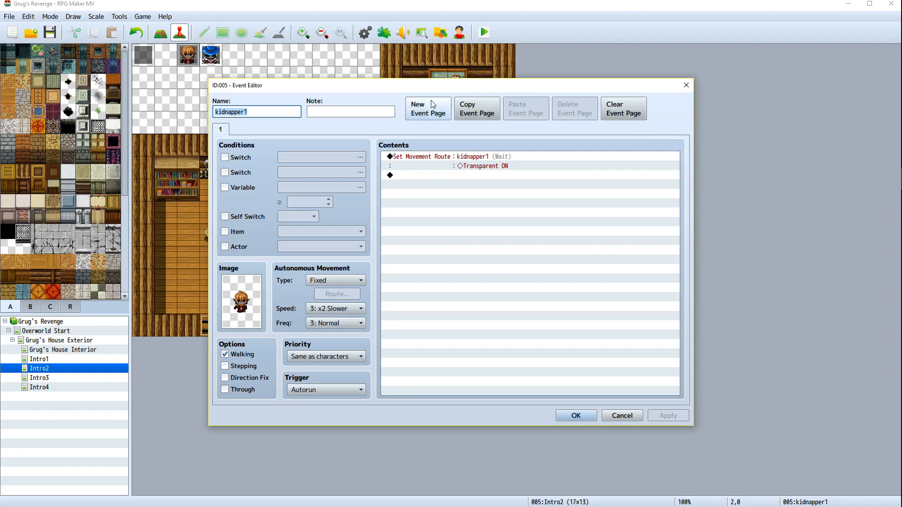
pyautogui.moveTo(311, 88); pyautogui.dragTo(310, 91)
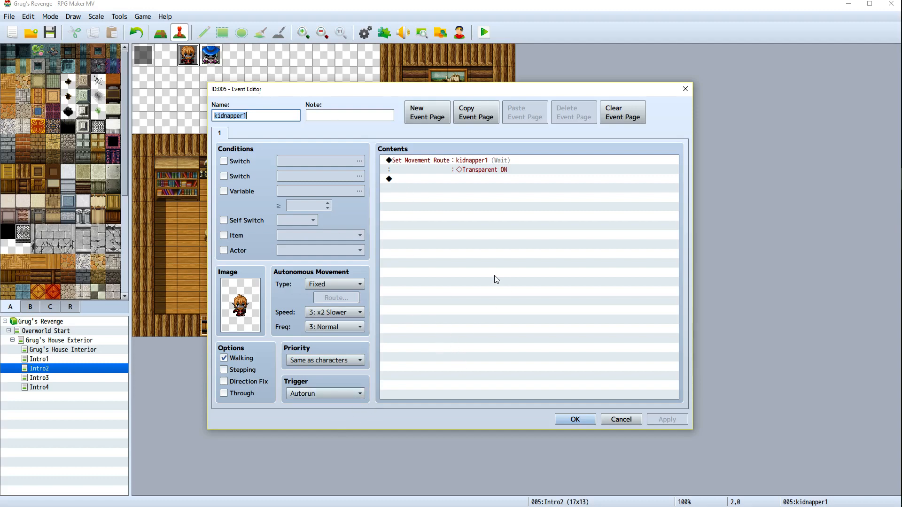
pyautogui.rightClick(507, 160)
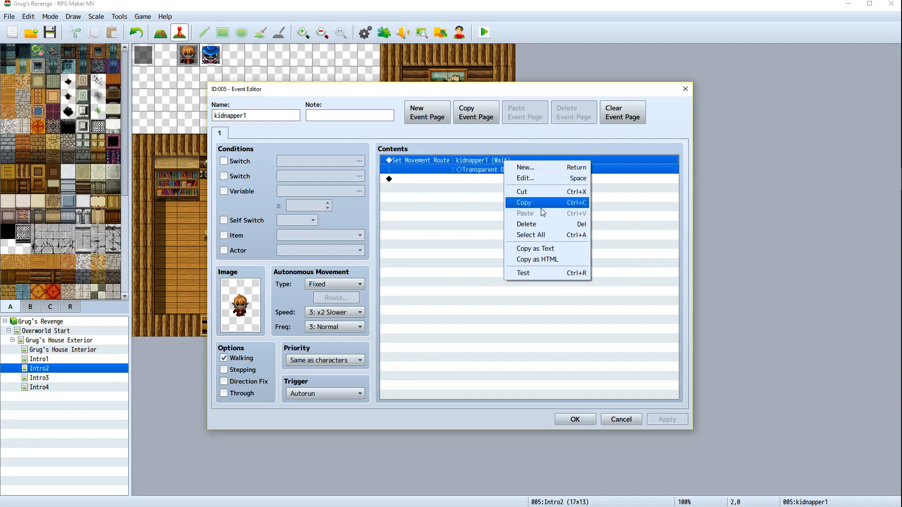
pyautogui.click(542, 226)
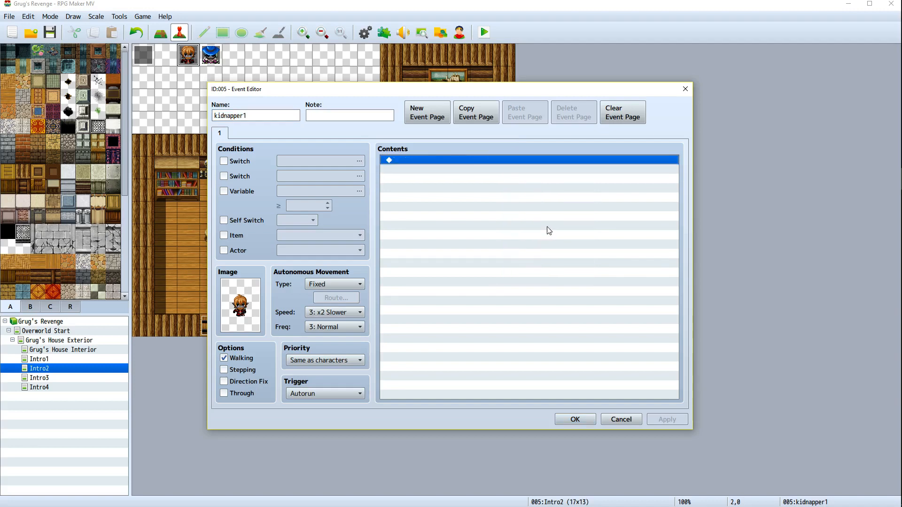
# Start inserting a new command into kidnapper1's contents, browsing the third page of event commands
pyautogui.rightClick(443, 157)
pyautogui.click(463, 164)
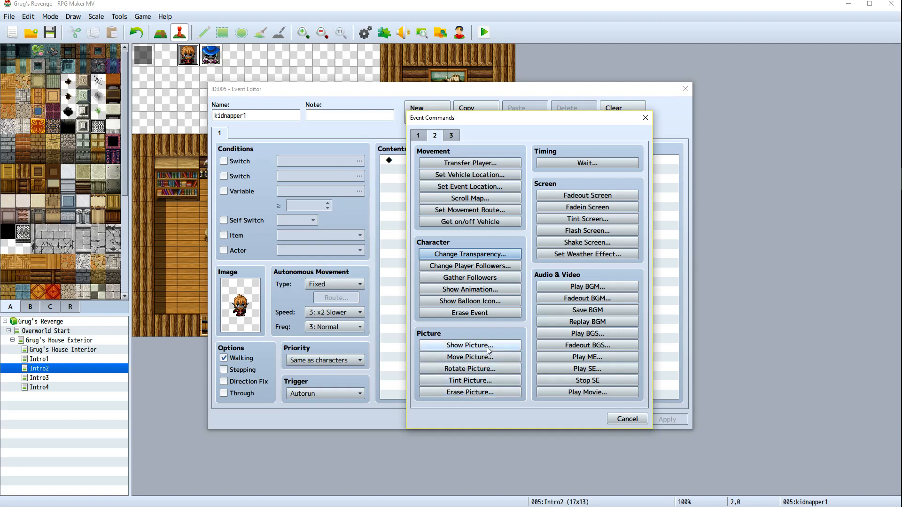
pyautogui.click(450, 136)
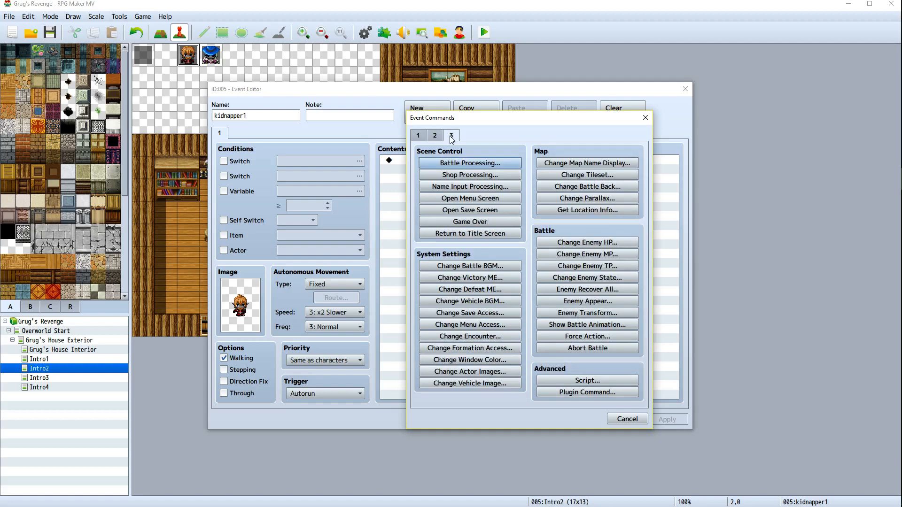
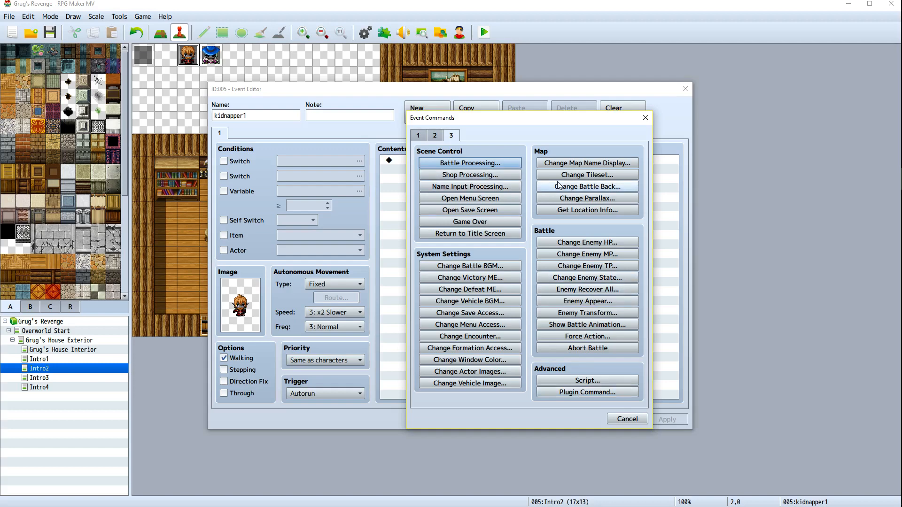
# Examine the Set Event Location and Set Movement Route command dialogs for kidnapper1 without adding a command
pyautogui.click(435, 137)
pyautogui.click(423, 137)
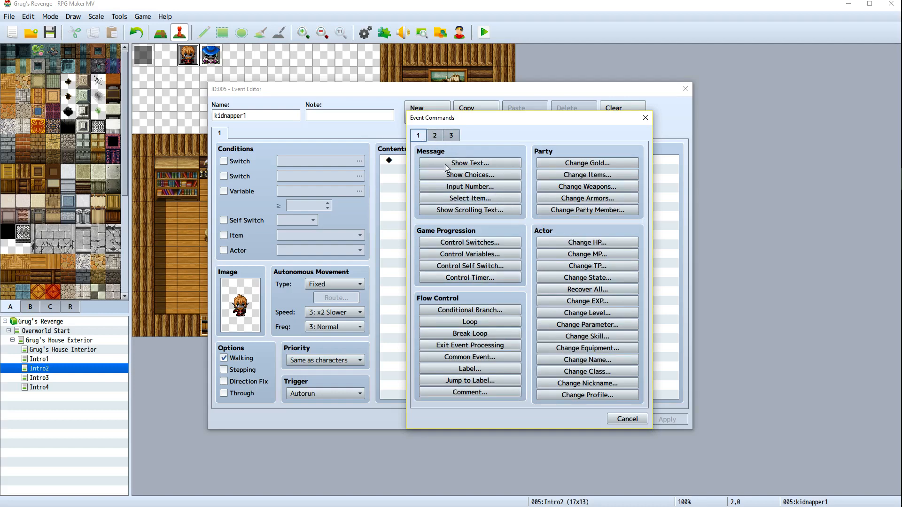
pyautogui.click(627, 419)
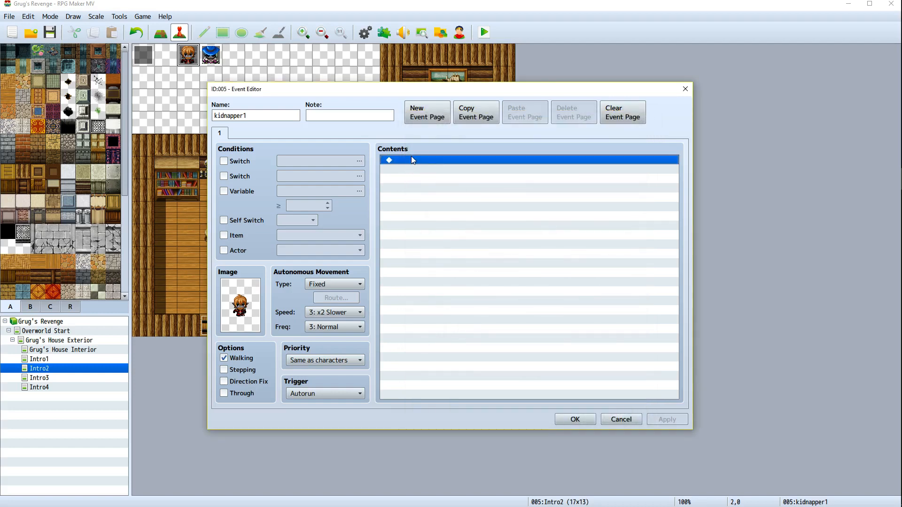
pyautogui.rightClick(411, 157)
pyautogui.click(395, 178)
pyautogui.rightClick(427, 164)
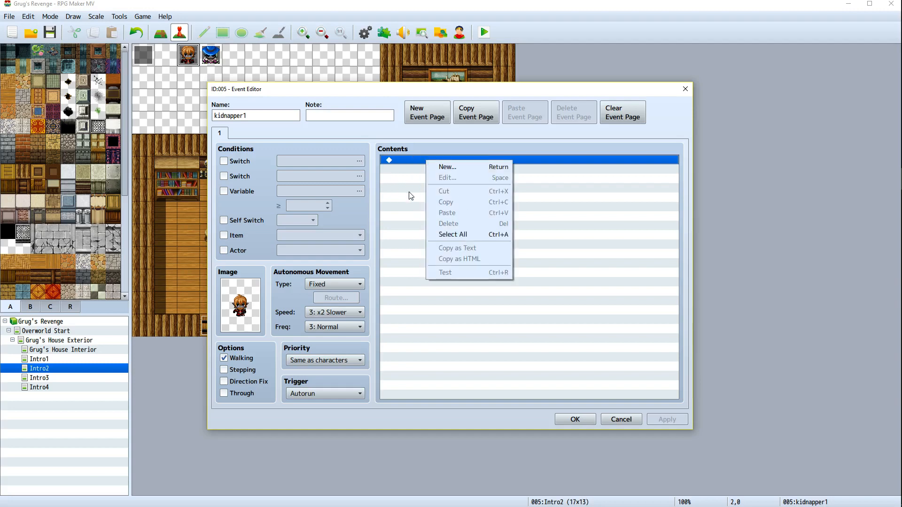
pyautogui.click(411, 195)
pyautogui.rightClick(411, 163)
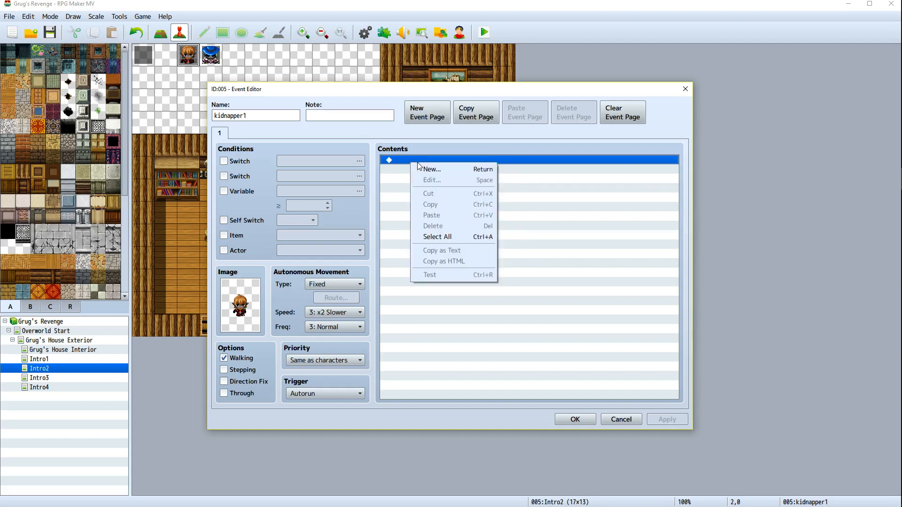
pyautogui.click(423, 168)
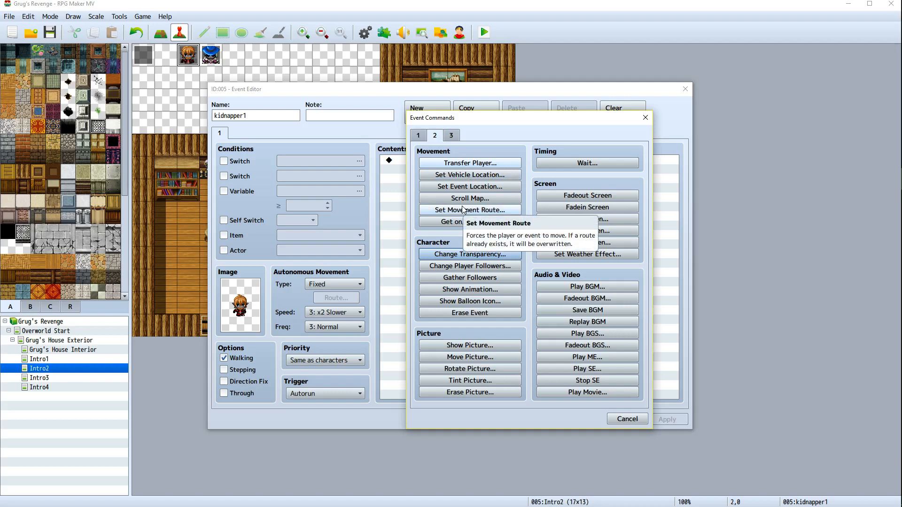
pyautogui.click(469, 192)
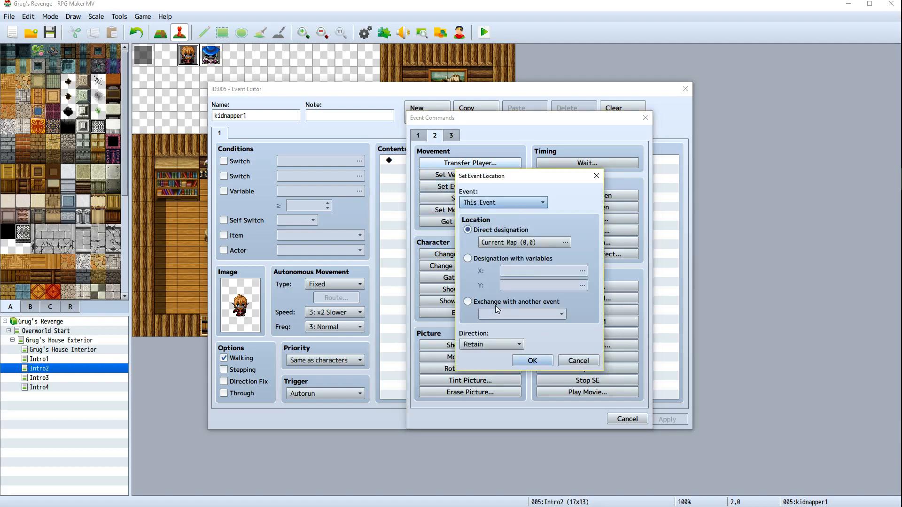
pyautogui.click(495, 341)
pyautogui.click(498, 336)
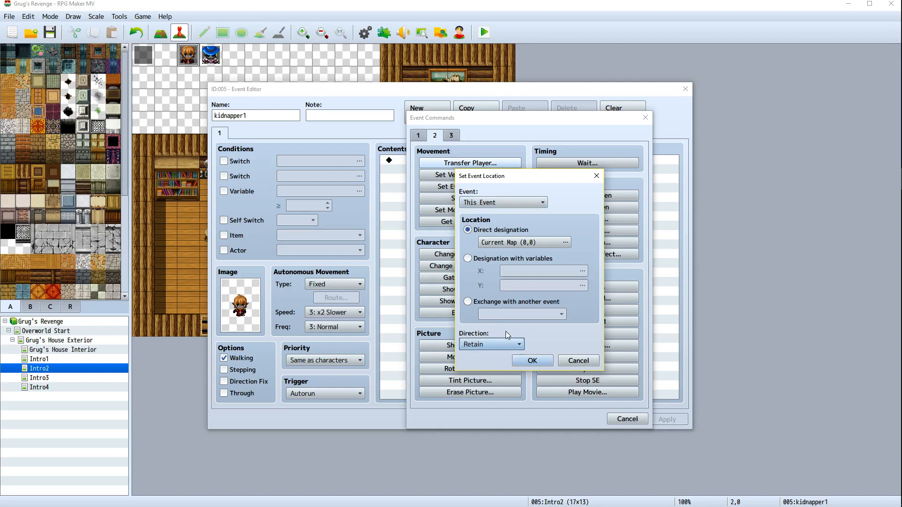
pyautogui.click(578, 362)
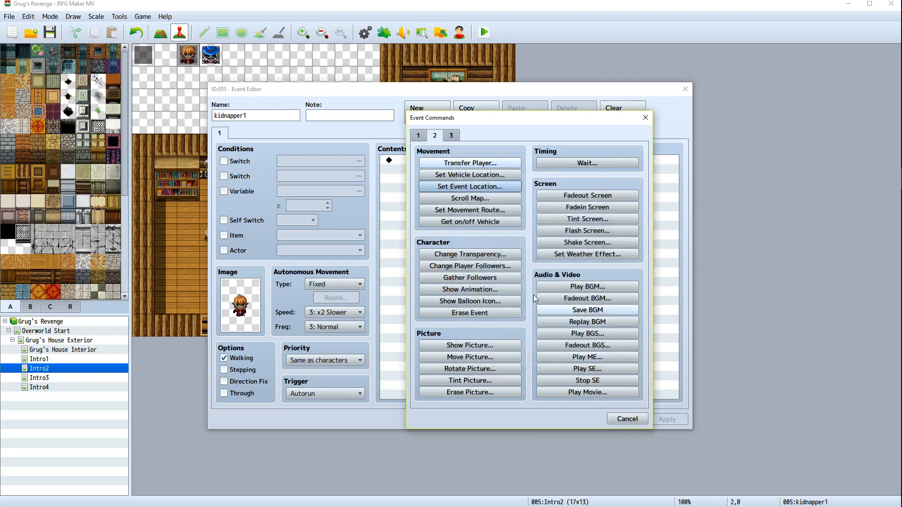
pyautogui.click(449, 186)
pyautogui.click(578, 362)
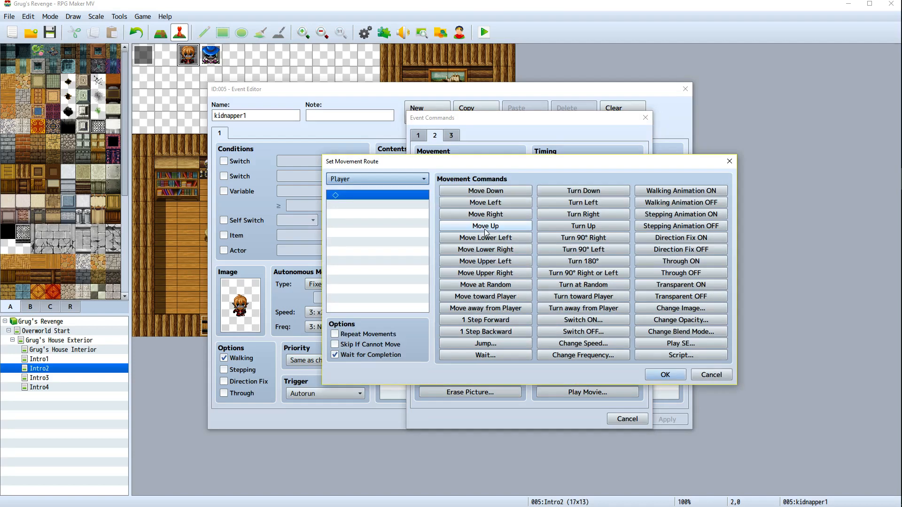
pyautogui.click(486, 210)
pyautogui.click(707, 376)
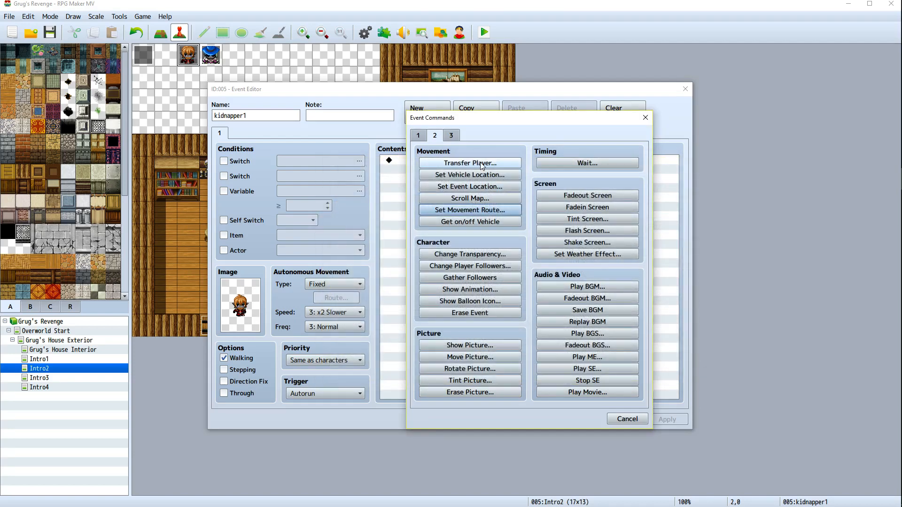
# Examine the movement route's Change Opacity and Change Blend Mode options, then cancel without adding anything
pyautogui.click(476, 210)
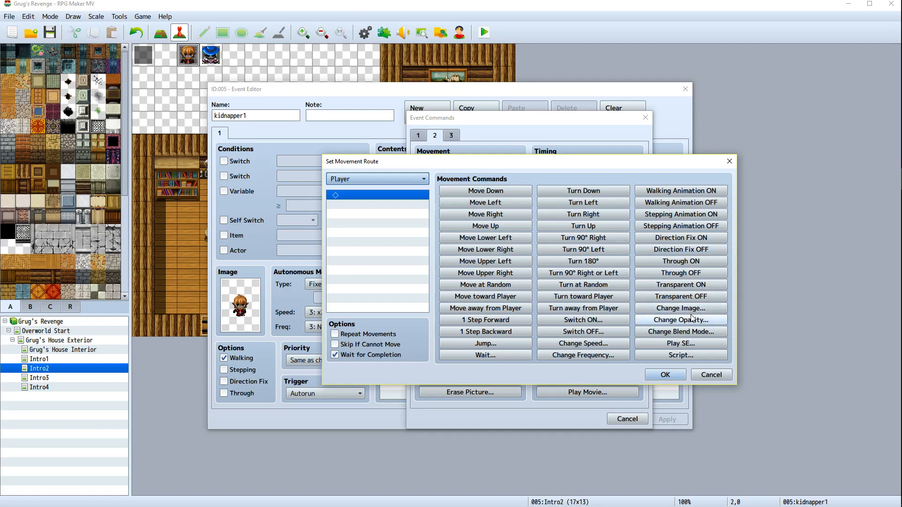
pyautogui.click(715, 318)
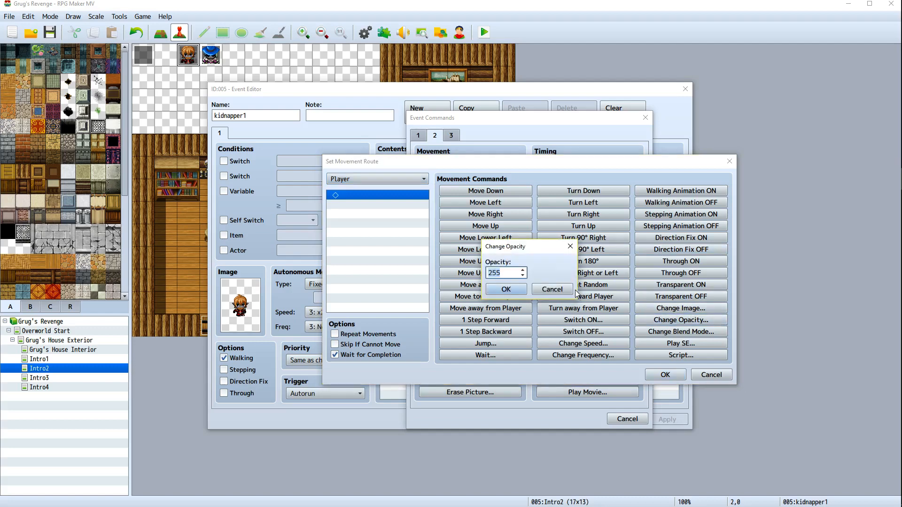
pyautogui.click(570, 245)
pyautogui.click(680, 332)
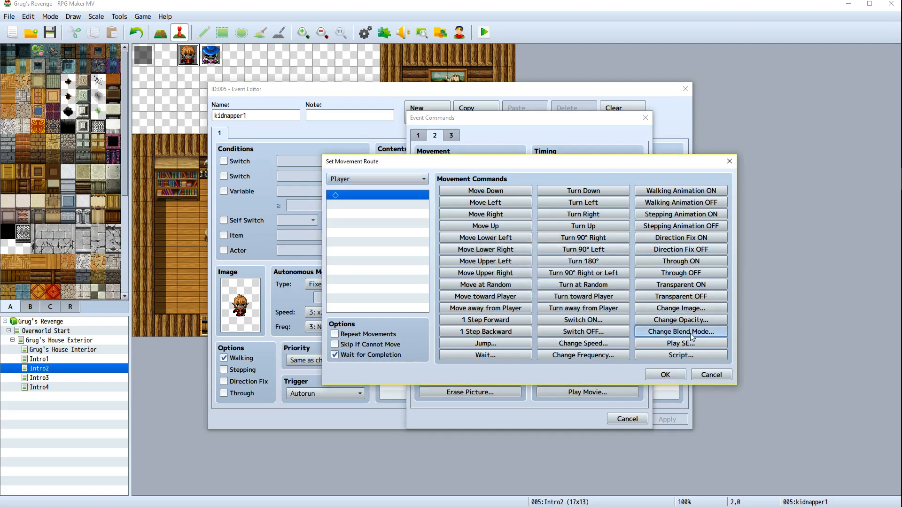
pyautogui.click(525, 273)
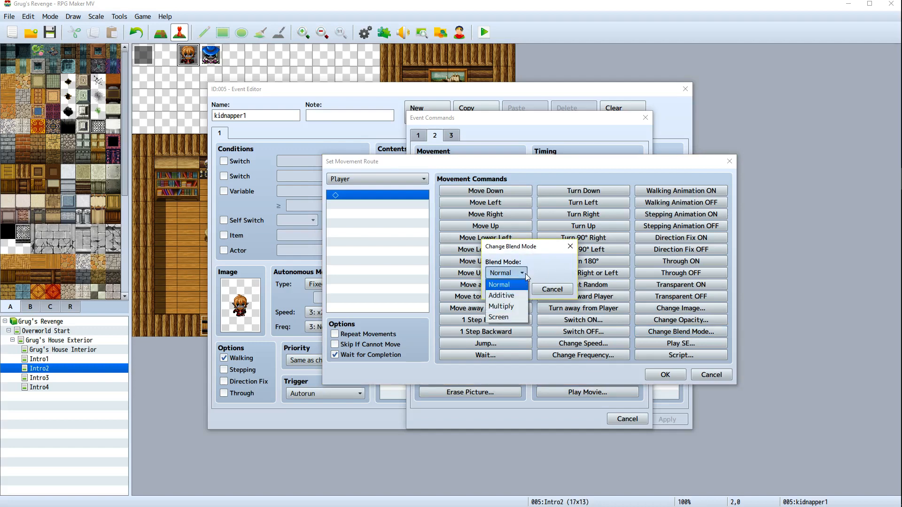
pyautogui.click(525, 273)
pyautogui.click(548, 290)
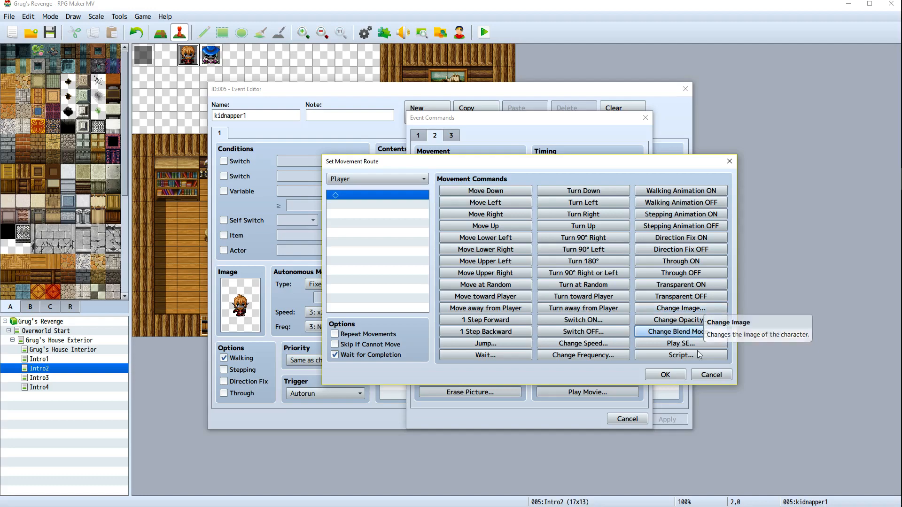
pyautogui.click(711, 374)
pyautogui.click(627, 419)
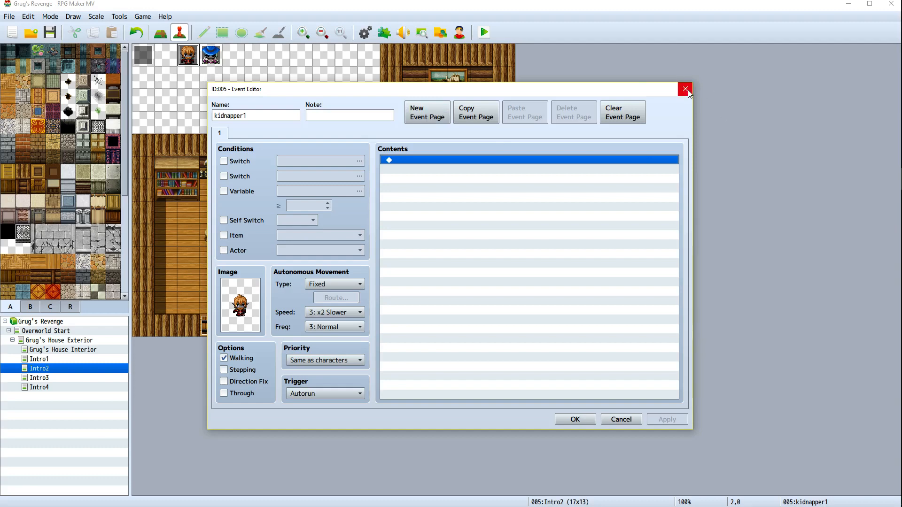
# Set the kidnapper1 event's trigger to Action Button and confirm
pyautogui.click(331, 396)
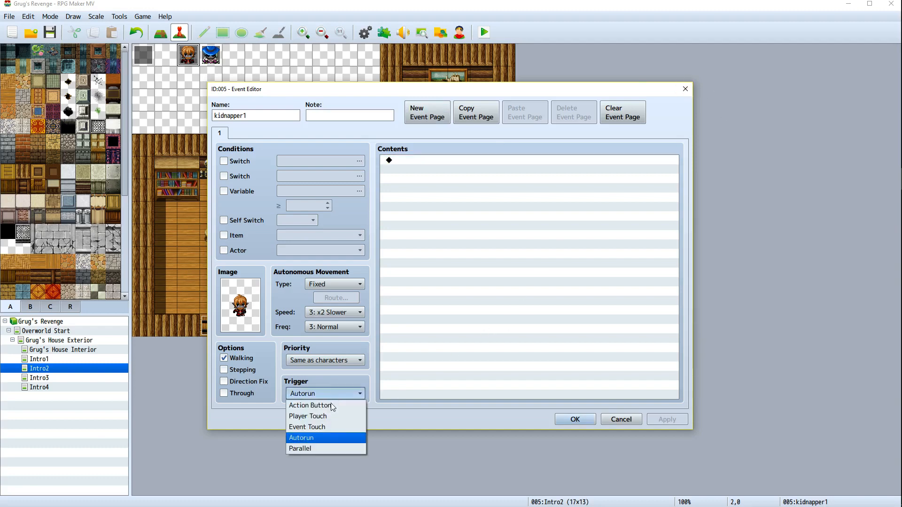
pyautogui.click(328, 406)
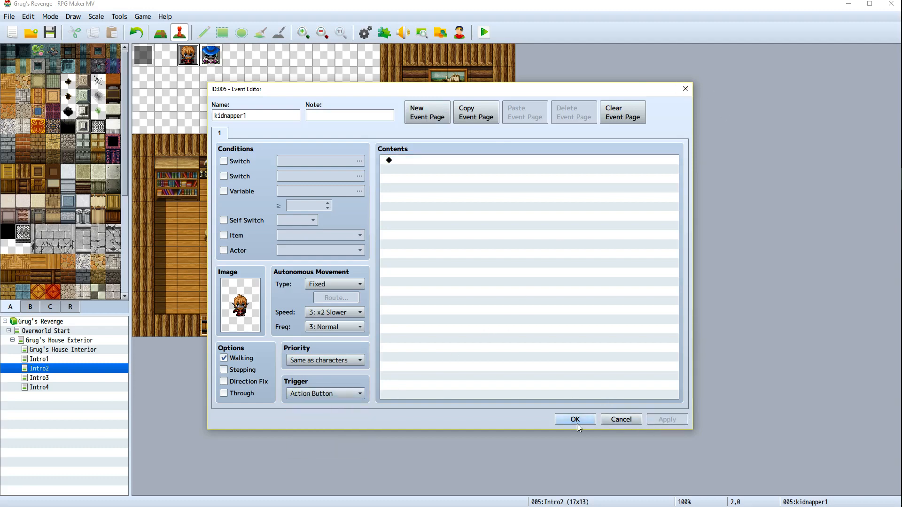
pyautogui.click(575, 422)
# Open the Kidnapper2 event and set its trigger to Action Button, then confirm
pyautogui.click(210, 58)
pyautogui.rightClick(210, 58)
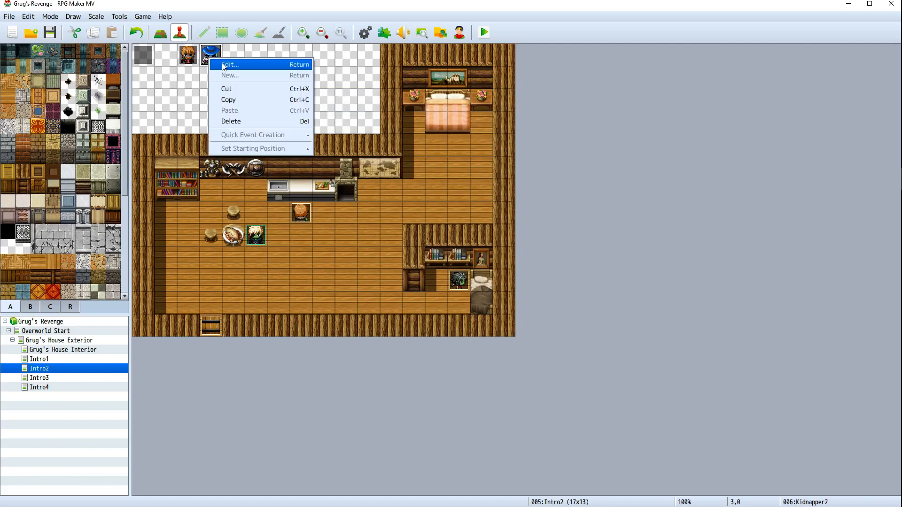
pyautogui.click(226, 65)
pyautogui.click(342, 398)
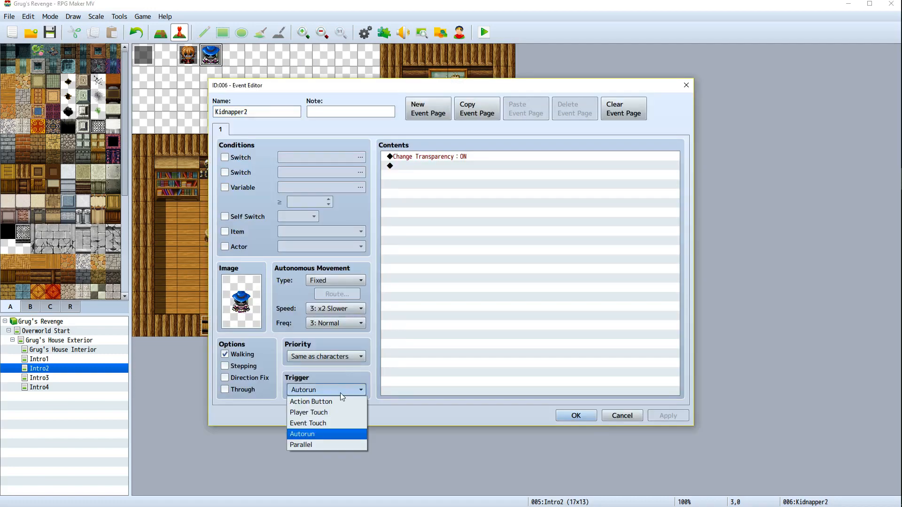
pyautogui.click(336, 402)
pyautogui.click(576, 416)
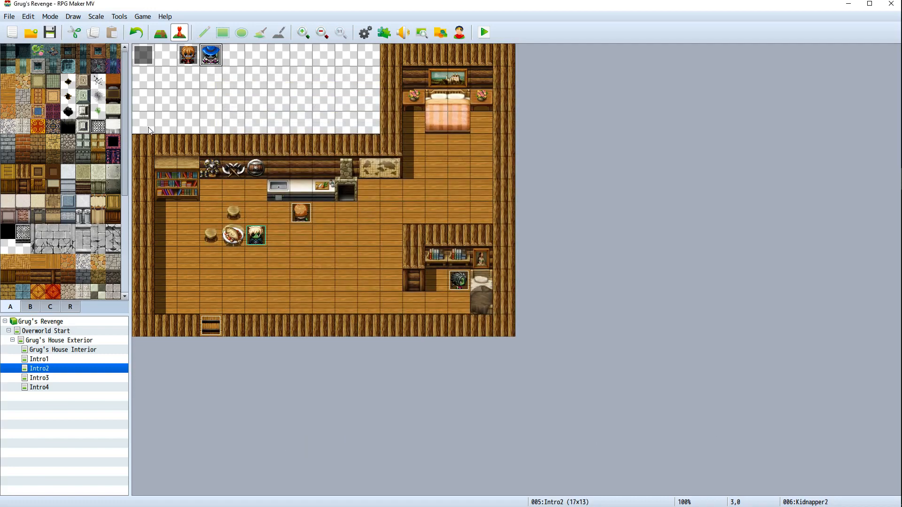
# In the Intro2 event, insert a first Set Movement Route for kidnapper1 with Transparent ON and Wait for Completion off, then apply
pyautogui.rightClick(149, 64)
pyautogui.click(162, 68)
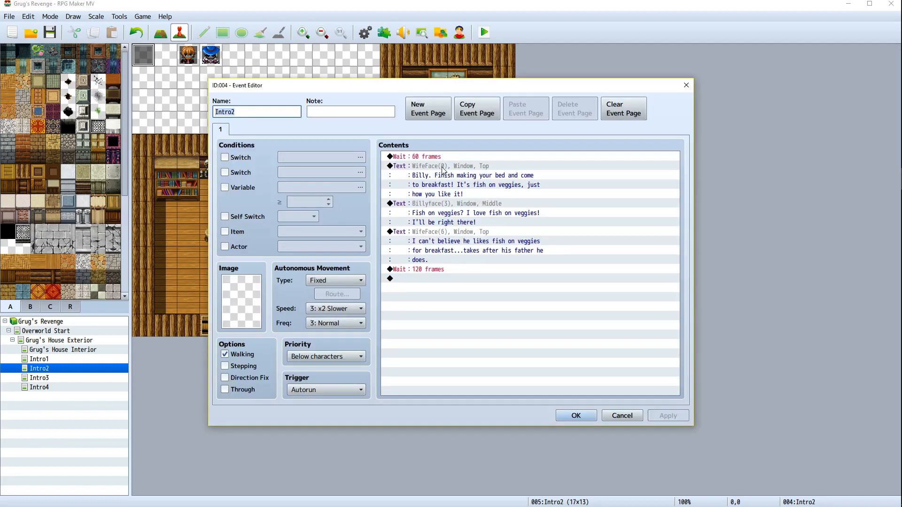
pyautogui.click(419, 158)
pyautogui.rightClick(419, 158)
pyautogui.press('Escape')
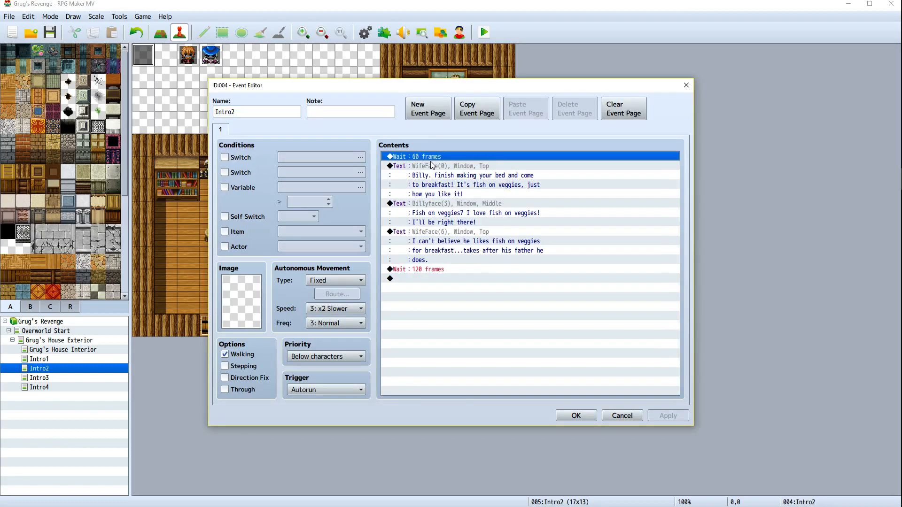
pyautogui.click(483, 209)
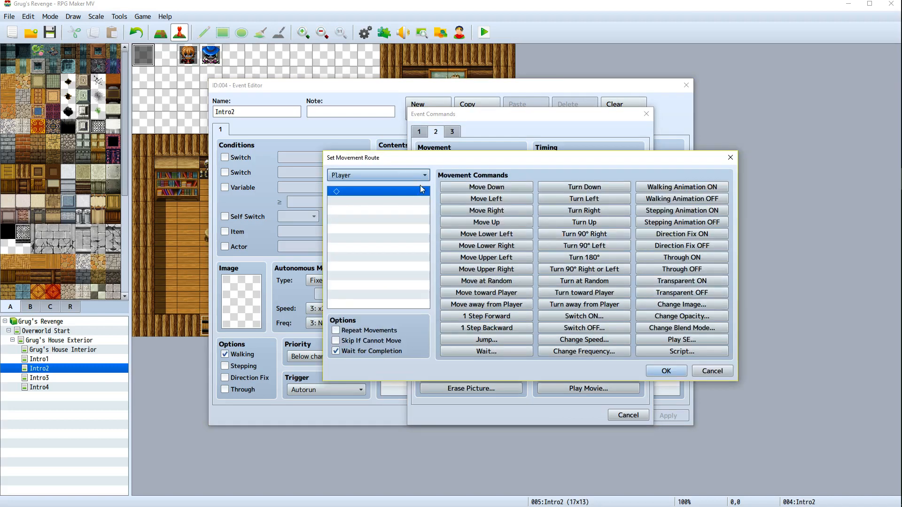
pyautogui.click(421, 176)
pyautogui.click(396, 252)
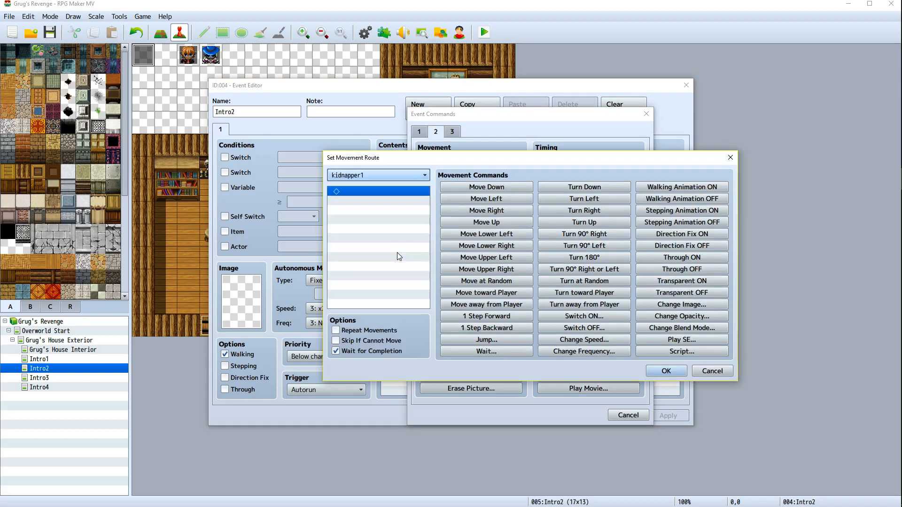
pyautogui.click(689, 281)
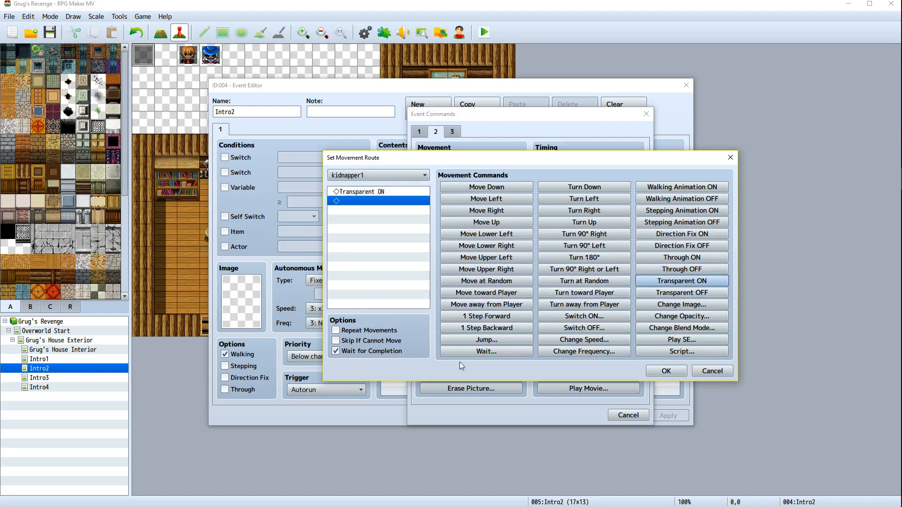
pyautogui.click(336, 351)
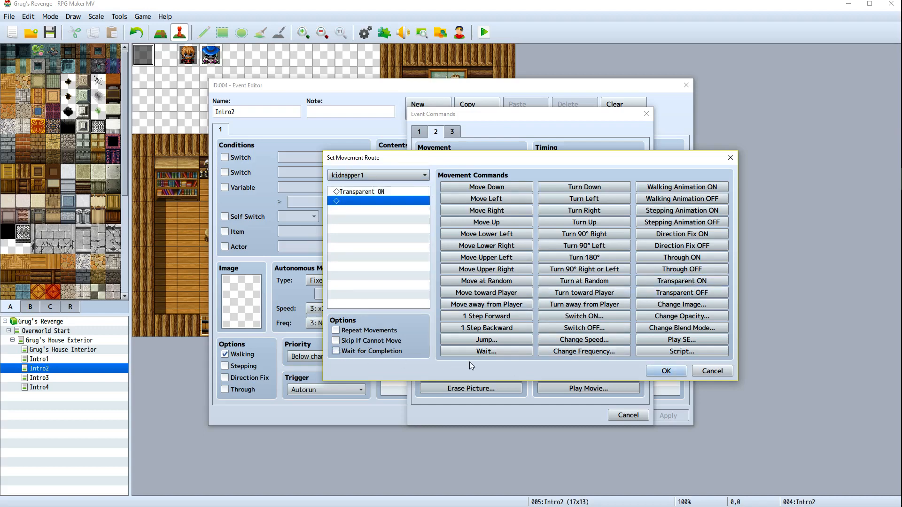
pyautogui.click(665, 371)
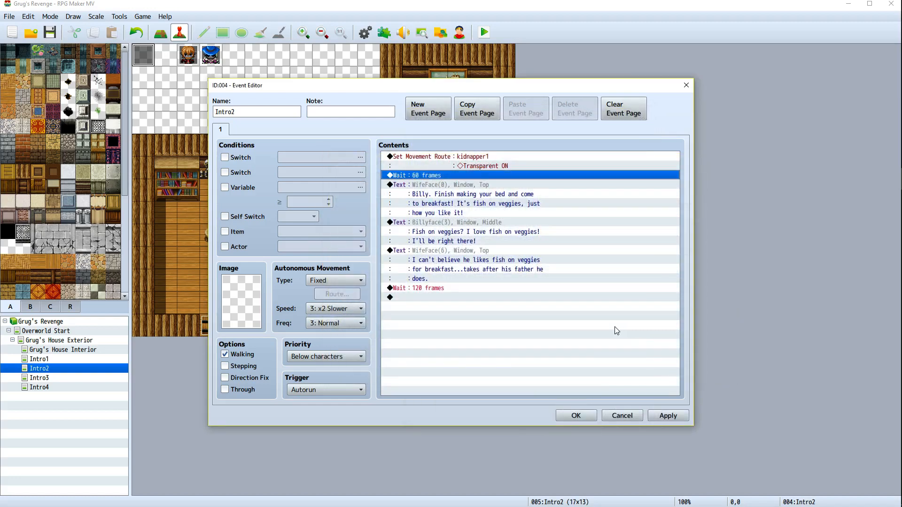
pyautogui.click(666, 415)
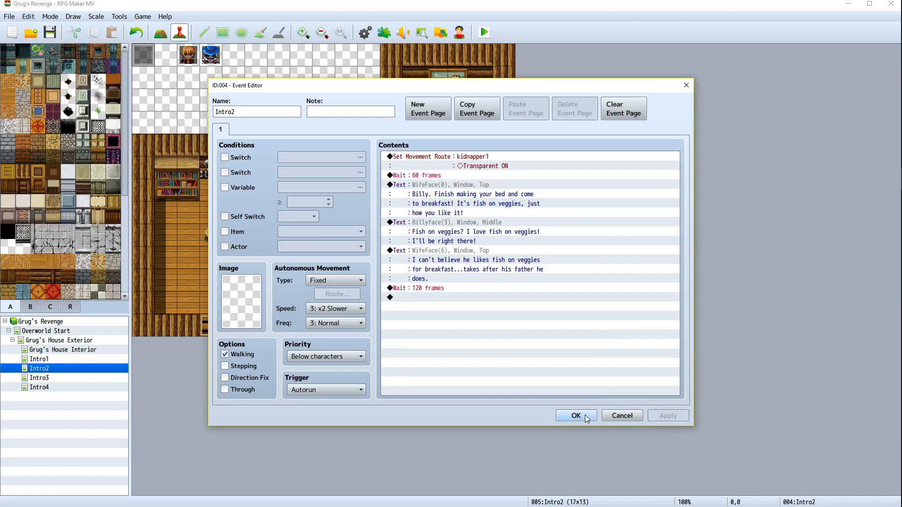
pyautogui.click(576, 415)
# Save and playtest the game through the Intro2 breakfast dialogue, then close the game window
pyautogui.click(484, 32)
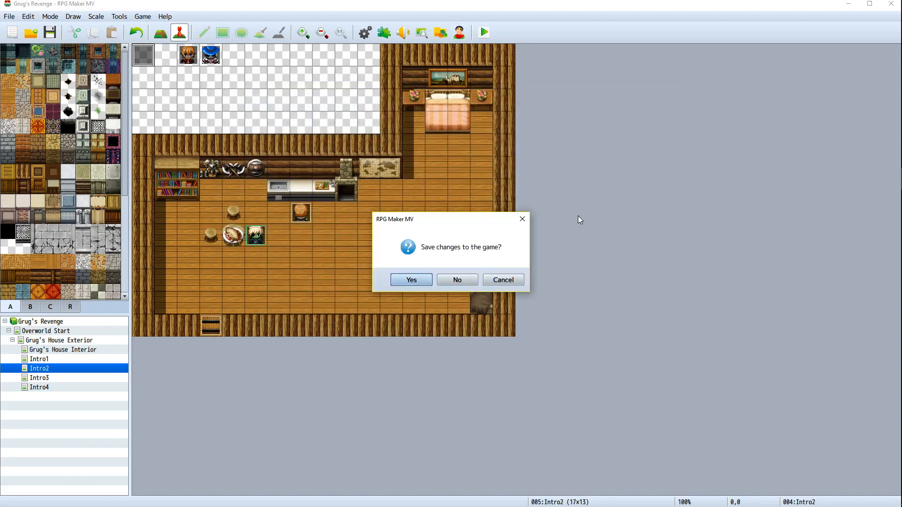
pyautogui.click(429, 280)
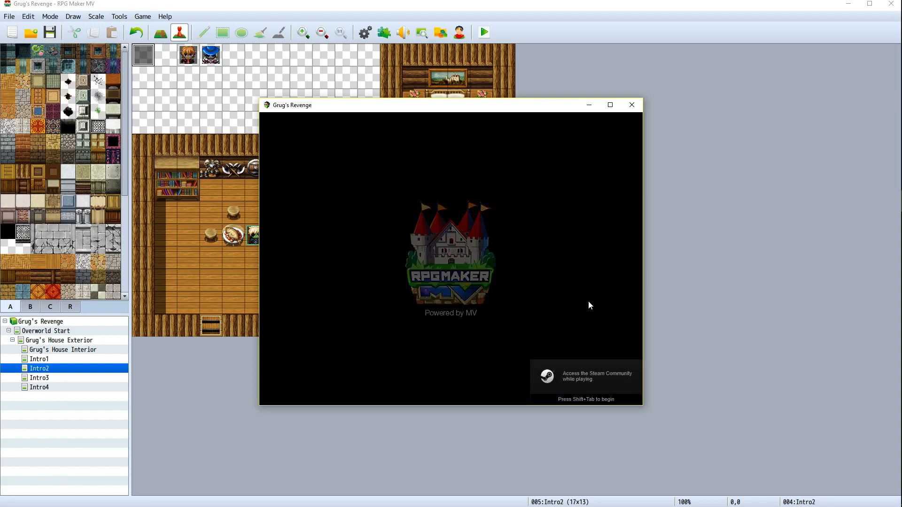
pyautogui.press('Return')
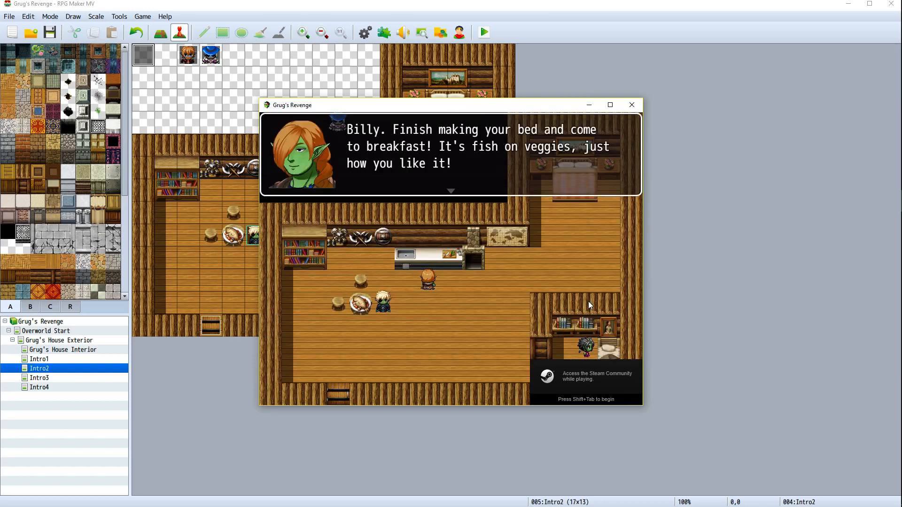
pyautogui.press('Return')
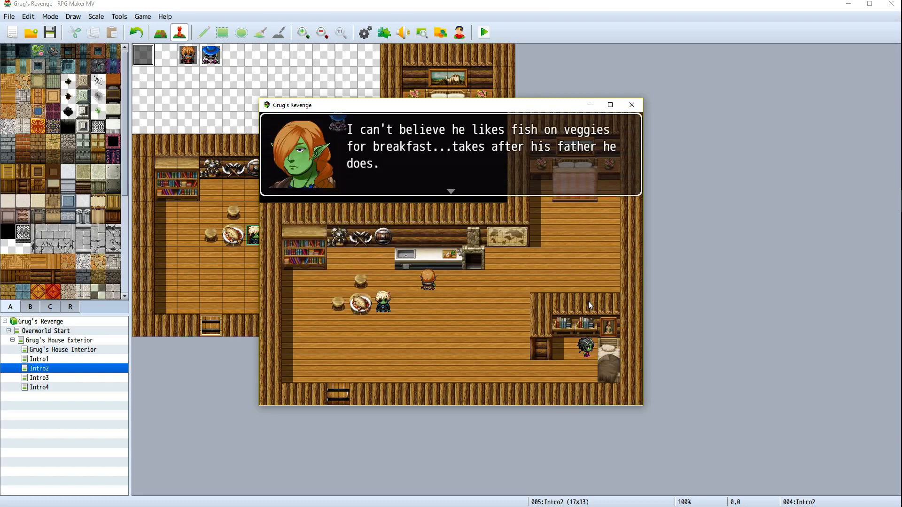
pyautogui.click(631, 104)
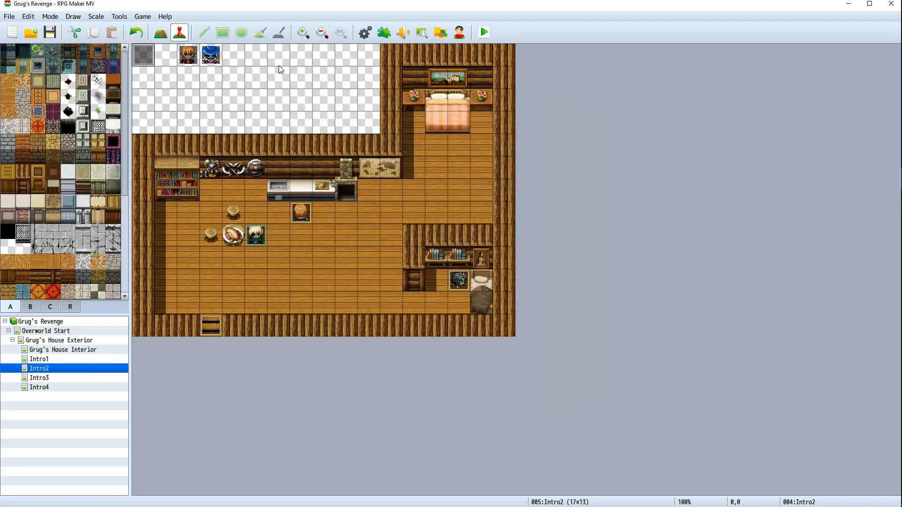
# In the Intro2 event, insert a Set Movement Route for Kidnapper2 with Transparent ON before the first wait, then apply and confirm
pyautogui.rightClick(203, 51)
pyautogui.rightClick(145, 51)
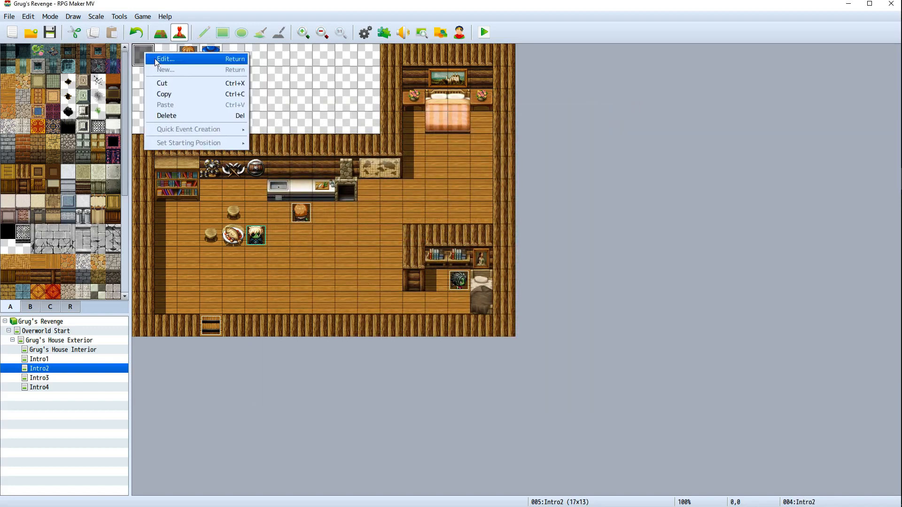
pyautogui.click(160, 60)
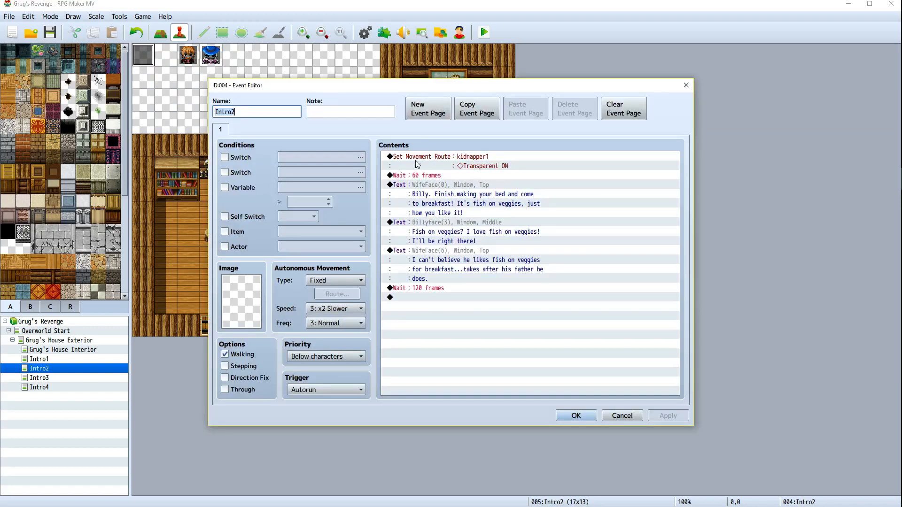
pyautogui.rightClick(407, 176)
pyautogui.click(424, 184)
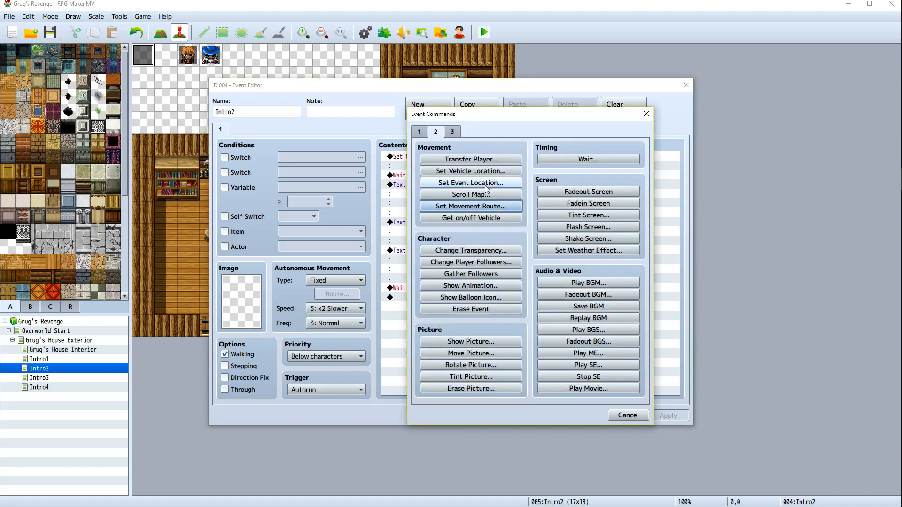
pyautogui.click(484, 209)
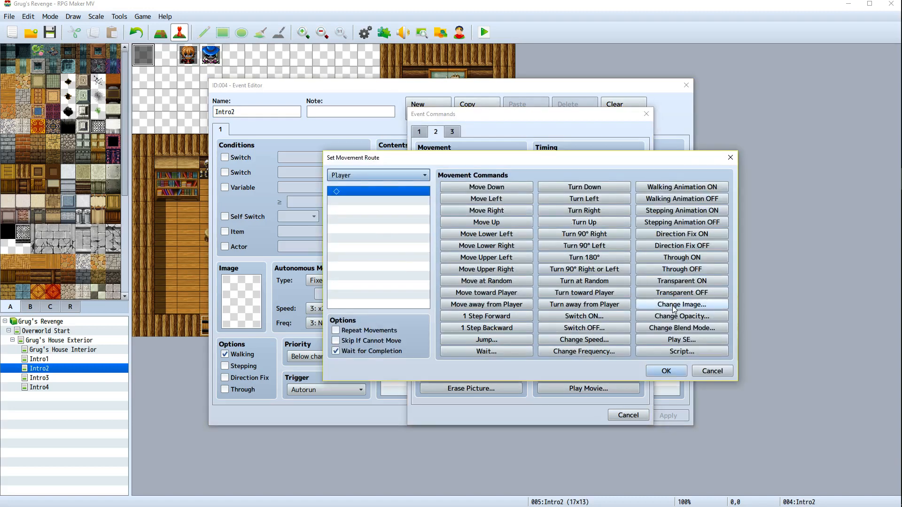
pyautogui.click(384, 176)
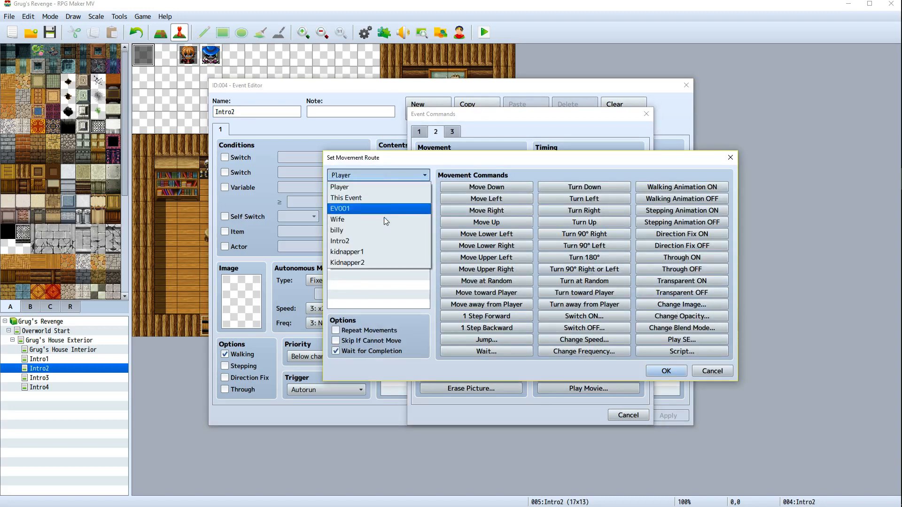
pyautogui.click(377, 264)
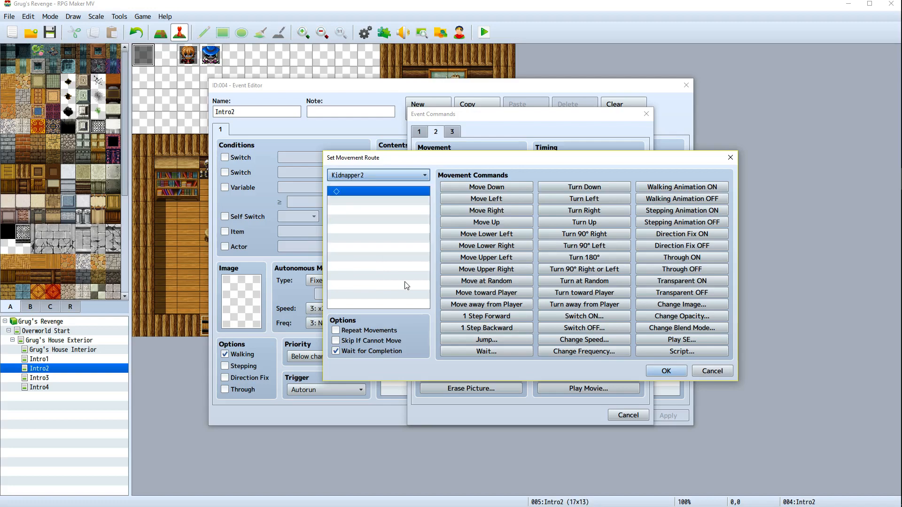
pyautogui.click(682, 281)
pyautogui.click(665, 371)
pyautogui.click(657, 416)
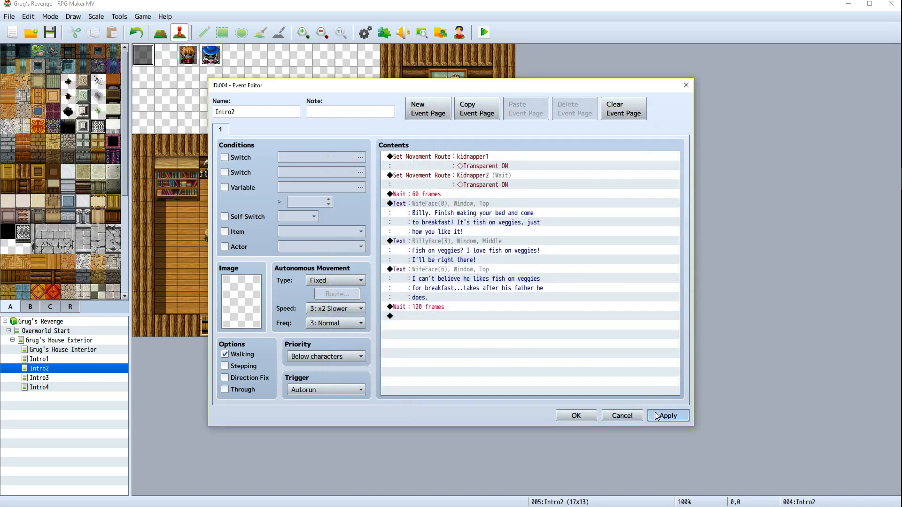
pyautogui.click(576, 416)
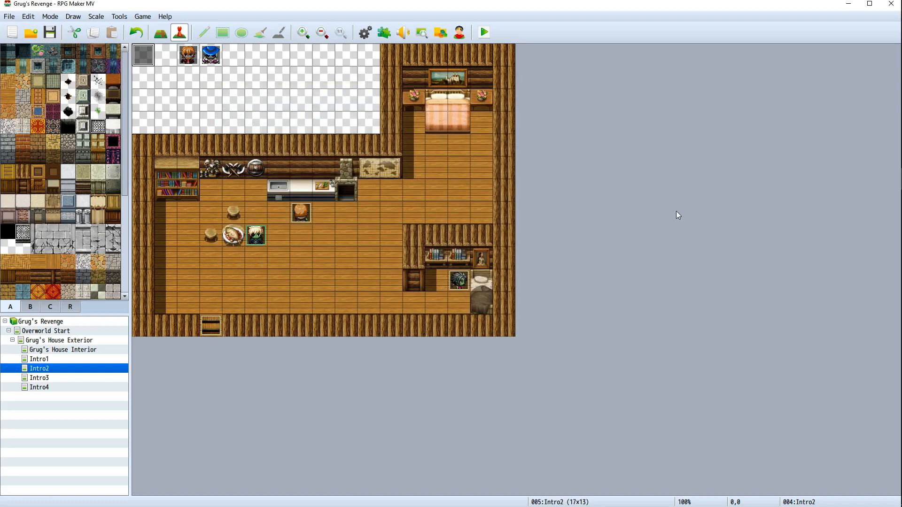
# Playtest the game through the Intro2 breakfast dialogue, then close the game window
pyautogui.click(488, 34)
pyautogui.press('Return')
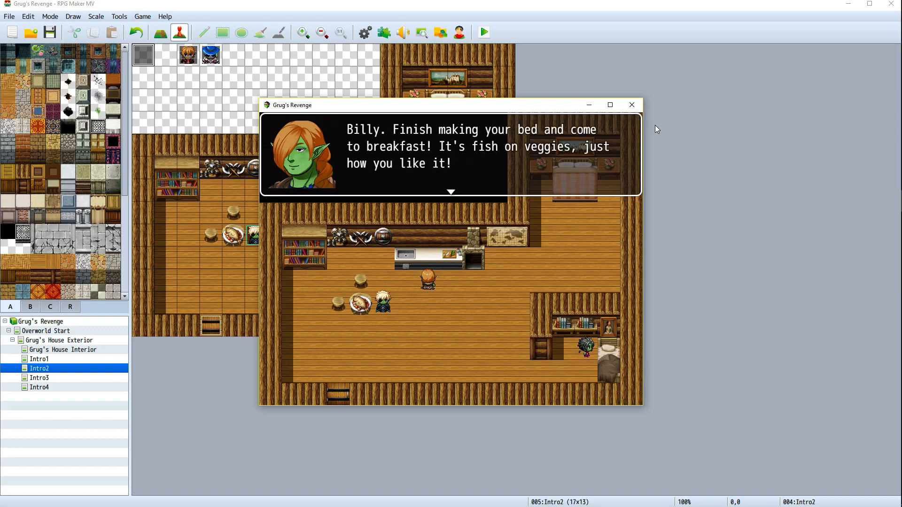
pyautogui.click(632, 105)
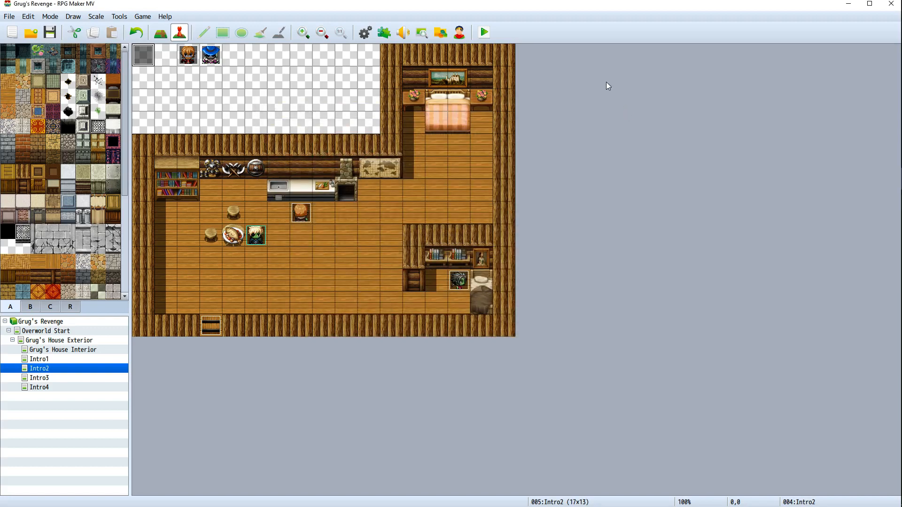
# Open the Kidnapper2 event, delete its Change Transparency ON command, and confirm
pyautogui.rightClick(210, 56)
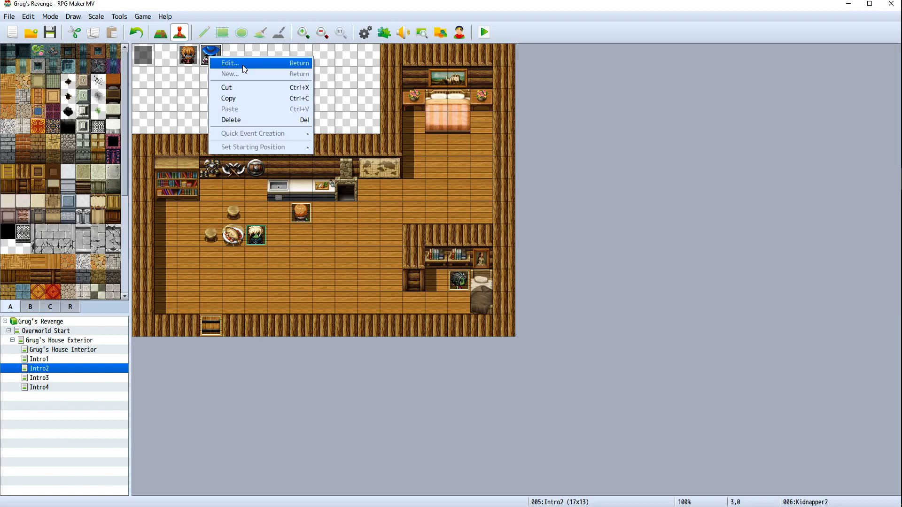
pyautogui.click(243, 66)
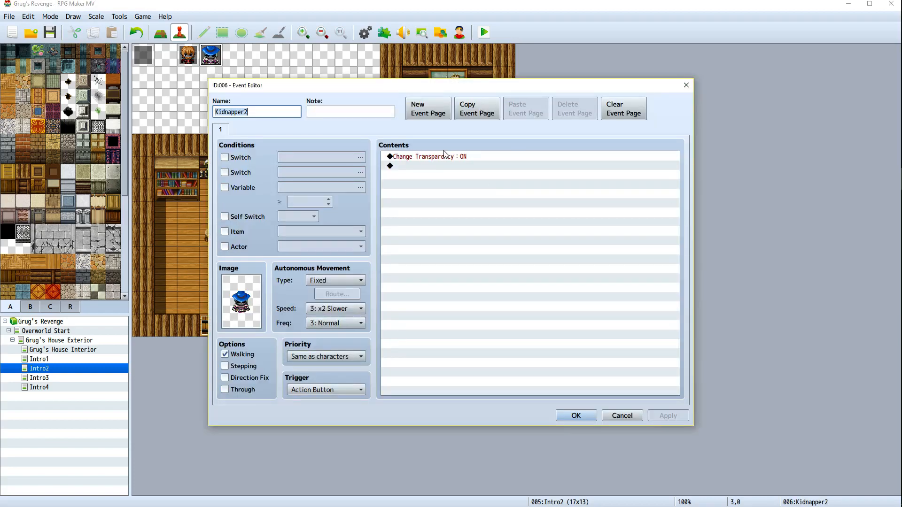
pyautogui.click(440, 158)
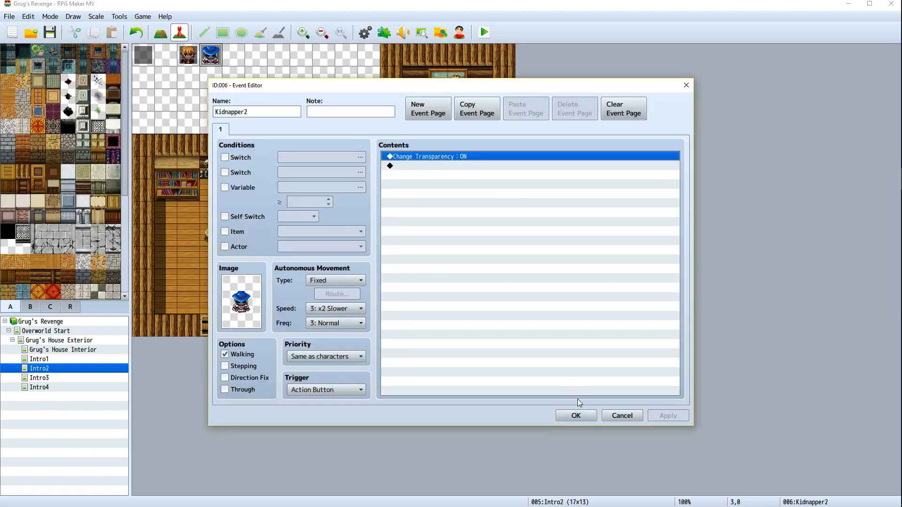
pyautogui.rightClick(434, 157)
pyautogui.click(467, 220)
pyautogui.click(575, 416)
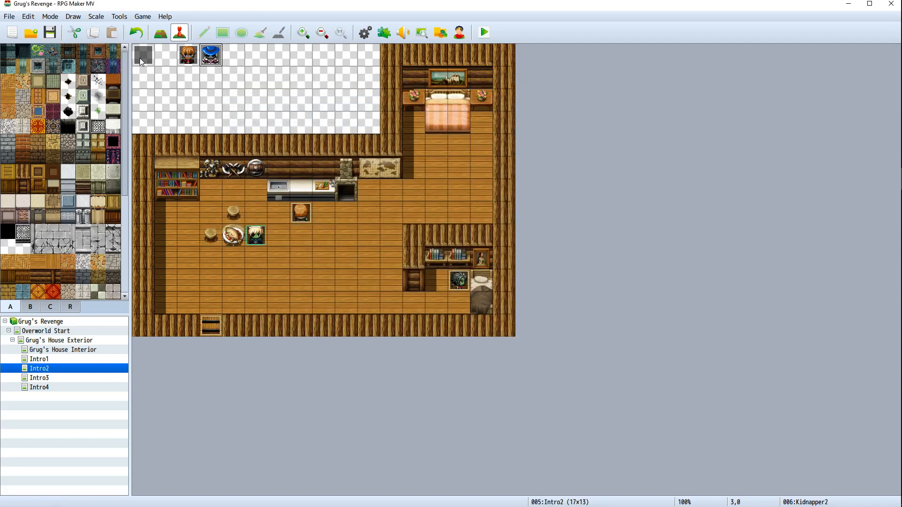
# Open the Intro2 event editor and move its window aside
pyautogui.rightClick(139, 58)
pyautogui.click(155, 65)
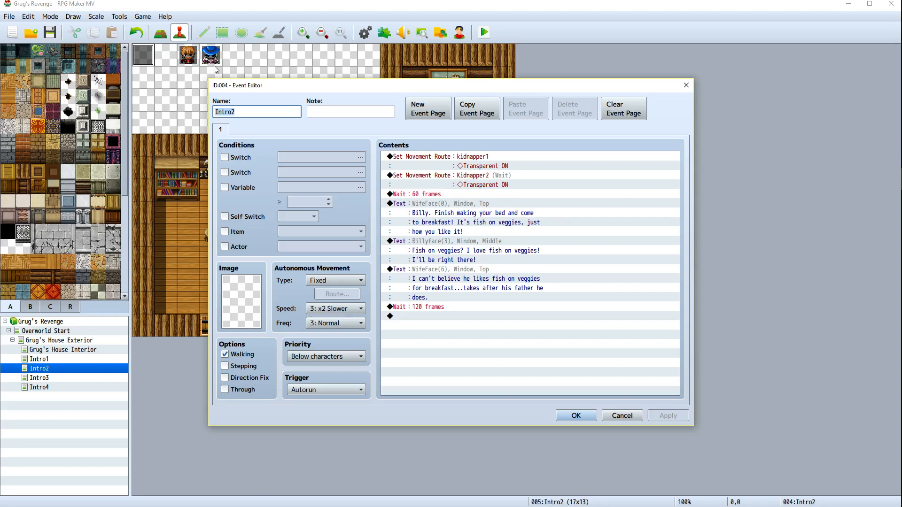
pyautogui.moveTo(381, 85); pyautogui.dragTo(495, 103)
pyautogui.hotkey('alt', 'Tab')
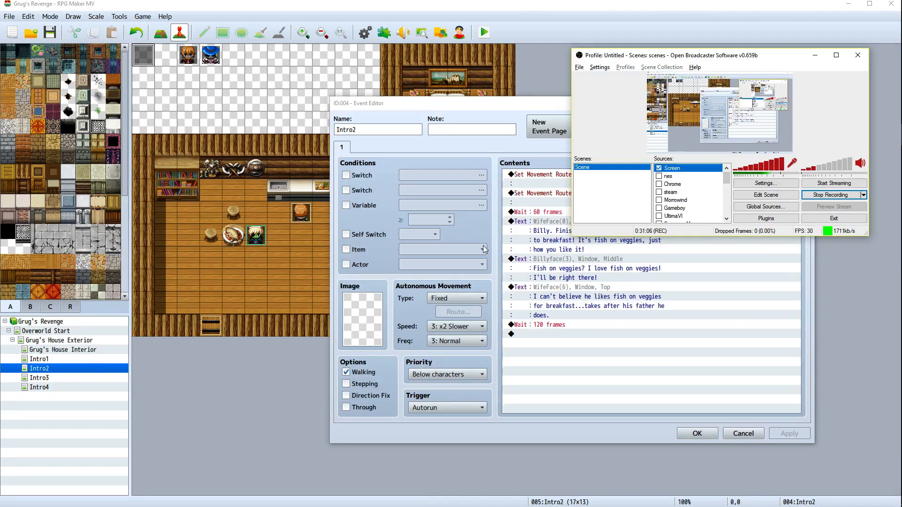
pyautogui.hotkey('alt', 'Tab')
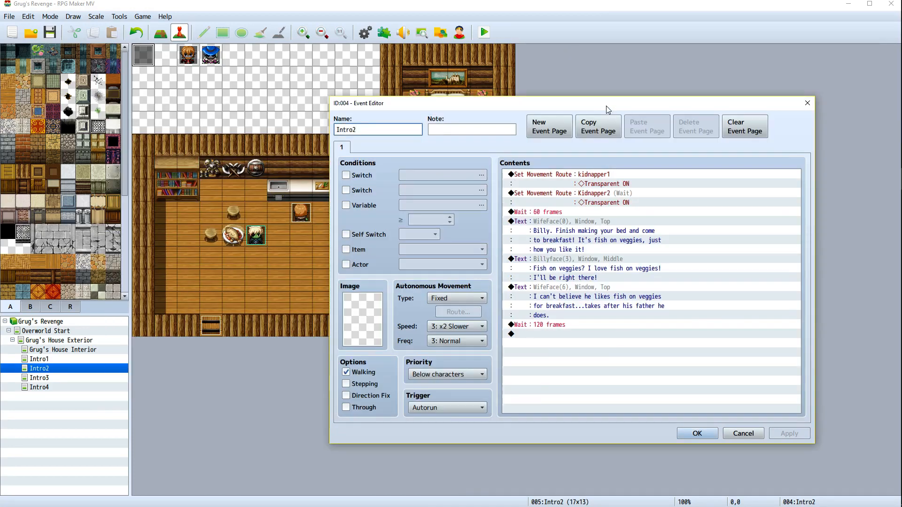
pyautogui.moveTo(606, 106)
pyautogui.mouseDown()
pyautogui.moveTo(724, 104)
pyautogui.moveTo(652, 324)
pyautogui.moveTo(669, 194)
pyautogui.moveTo(660, 159)
pyautogui.moveTo(617, 109)
pyautogui.mouseUp()
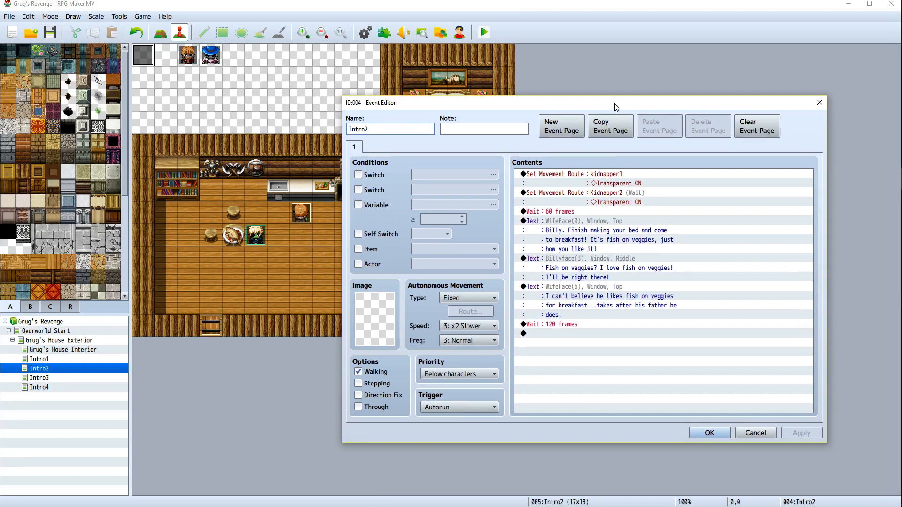
pyautogui.moveTo(621, 112); pyautogui.dragTo(694, 72)
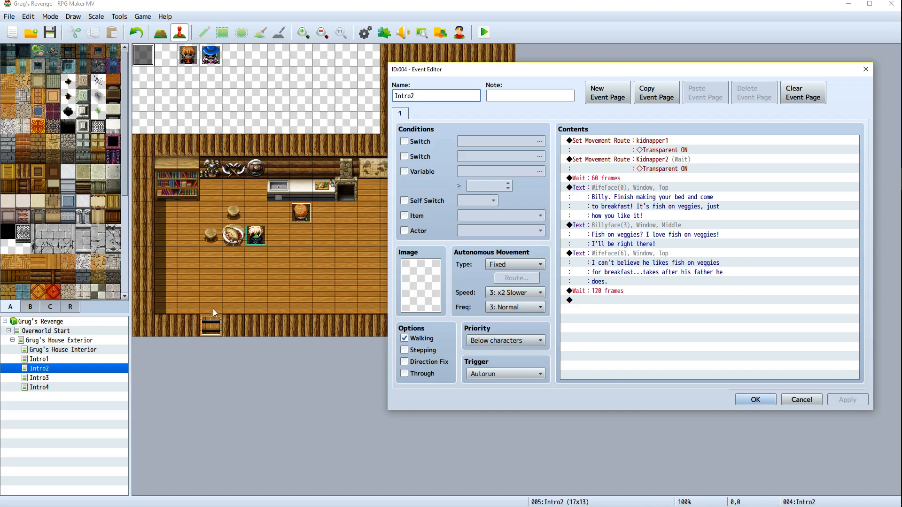
pyautogui.click(610, 303)
pyautogui.rightClick(610, 304)
pyautogui.click(618, 310)
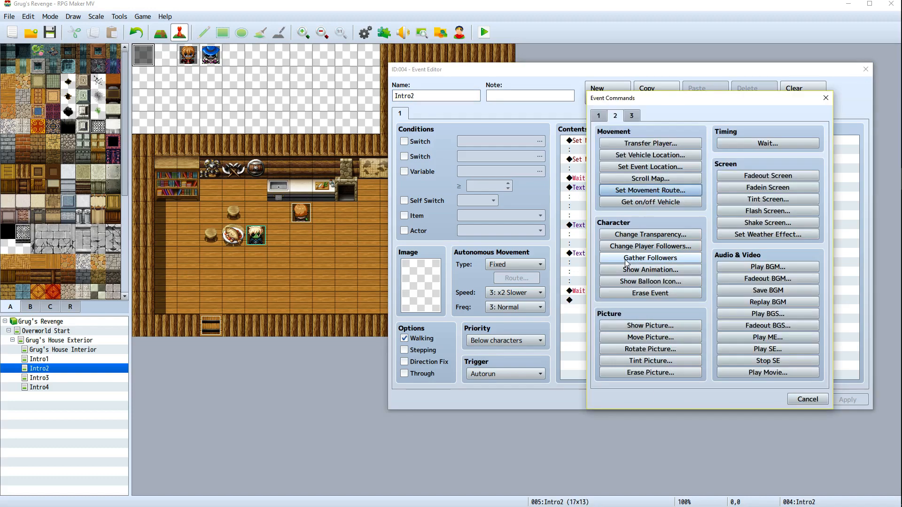
pyautogui.click(645, 191)
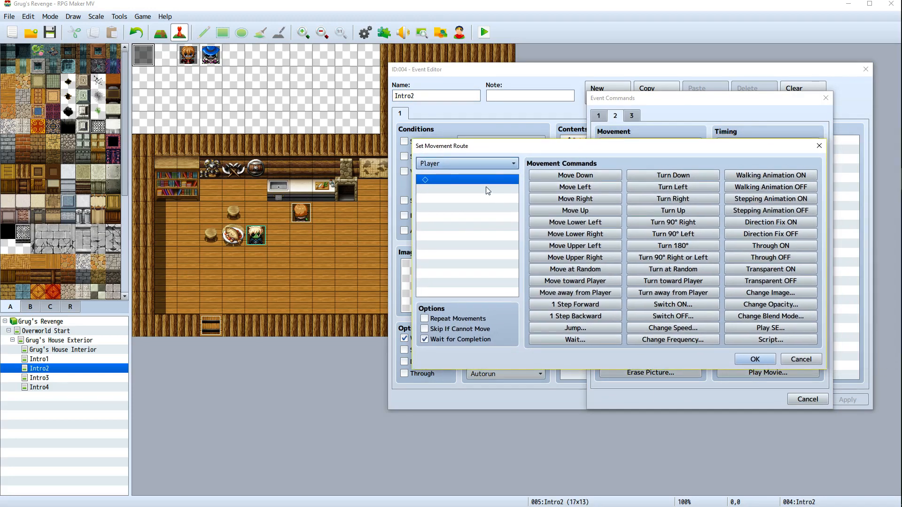
pyautogui.click(500, 166)
pyautogui.click(483, 226)
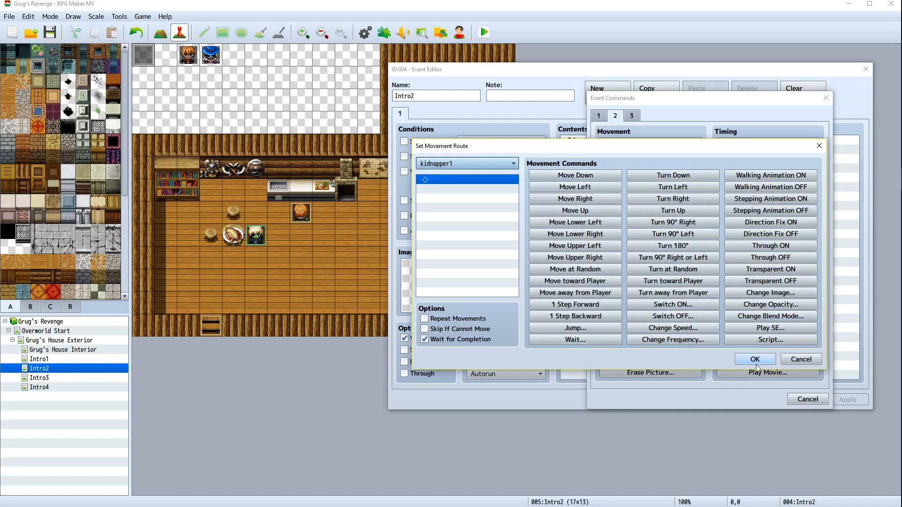
pyautogui.click(804, 359)
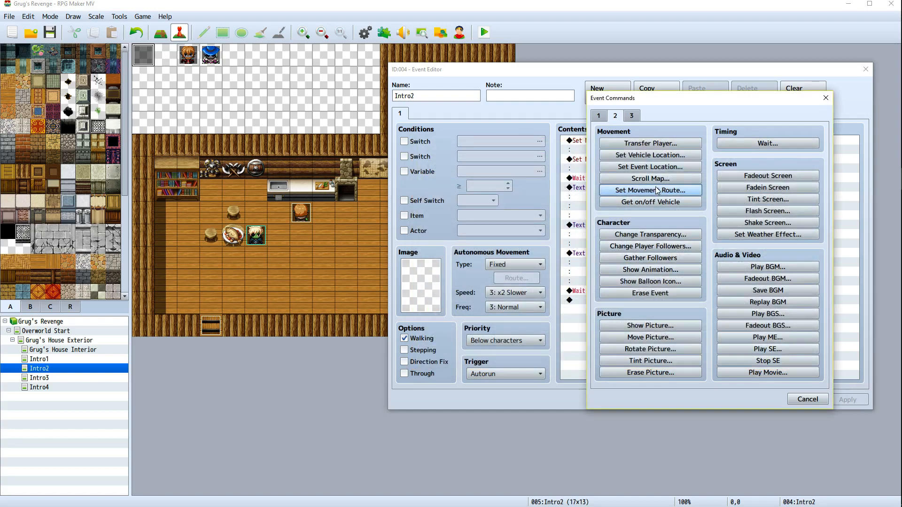
# Add a Set Event Location command placing kidnapper1 at map tile (3,11) facing Up
pyautogui.click(636, 167)
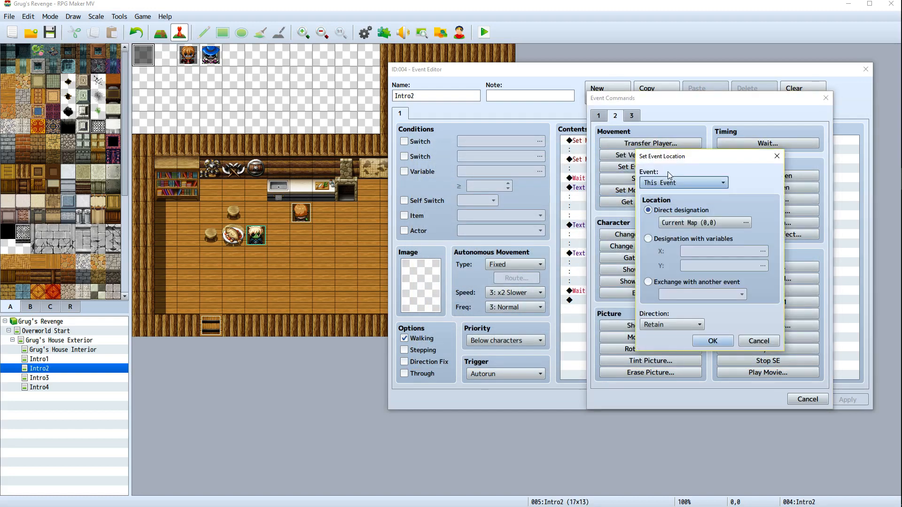
pyautogui.click(686, 183)
pyautogui.click(653, 253)
pyautogui.click(700, 224)
pyautogui.click(551, 228)
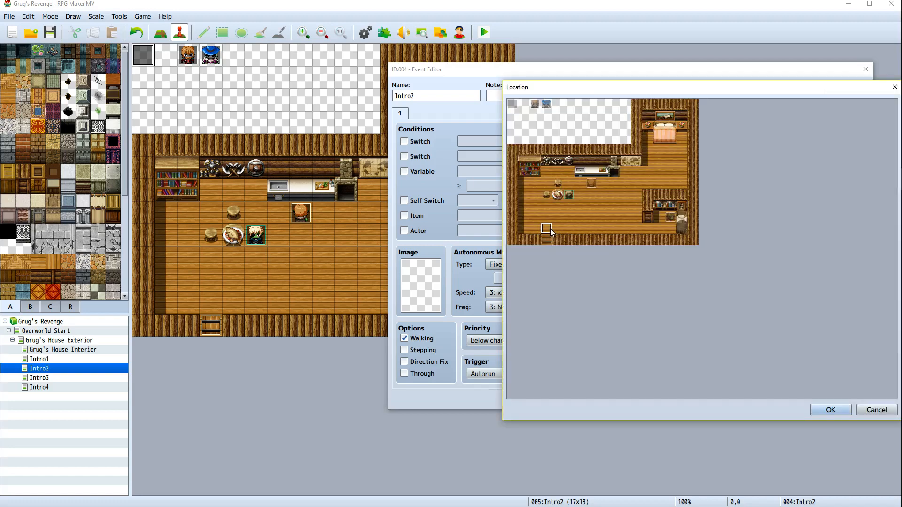
pyautogui.click(827, 410)
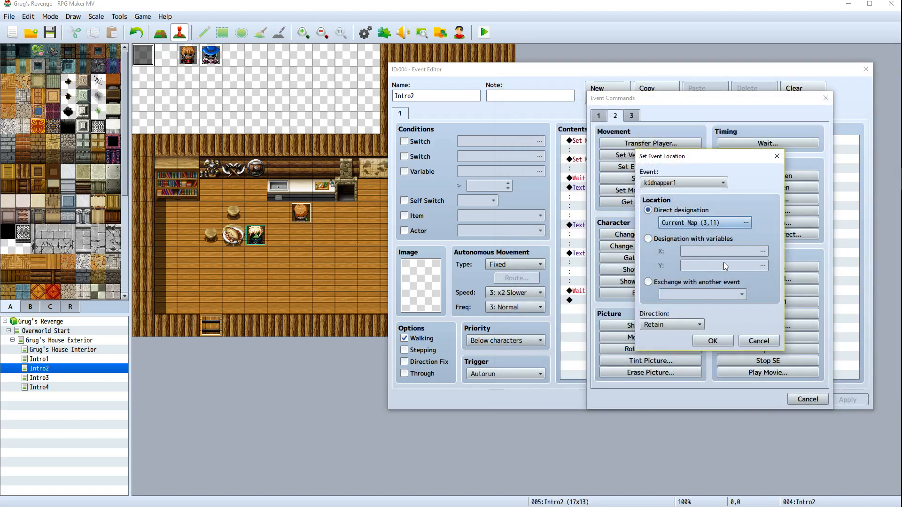
pyautogui.click(686, 329)
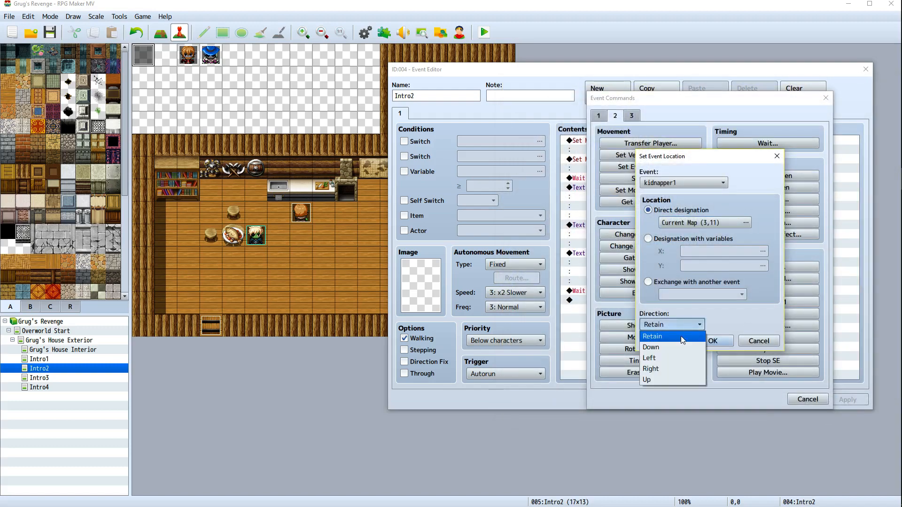
pyautogui.click(669, 377)
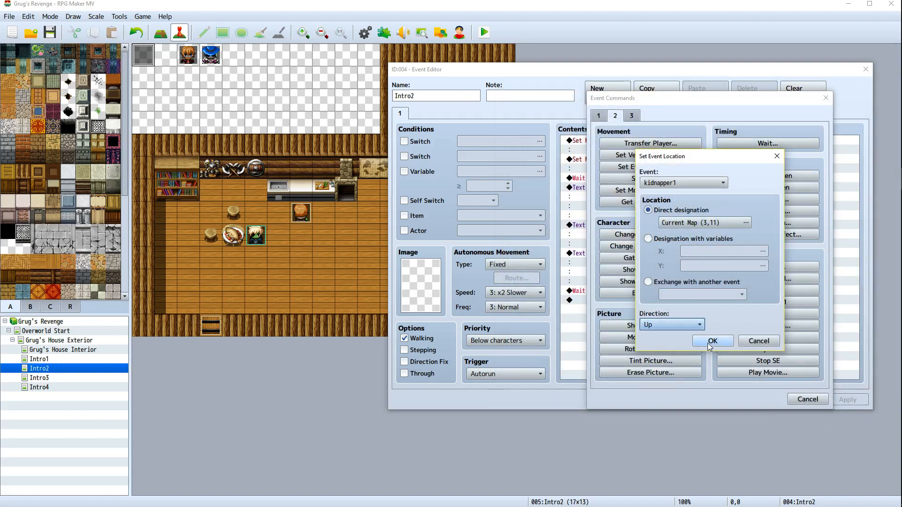
pyautogui.click(712, 341)
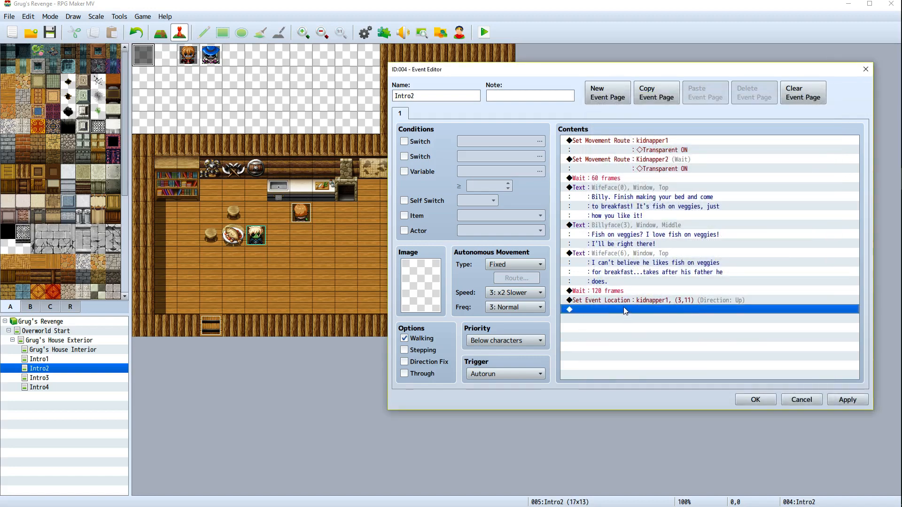
# Append a Set Movement Route for kidnapper1 with Transparent OFF and Wait for Completion on, then apply
pyautogui.rightClick(623, 306)
pyautogui.click(635, 313)
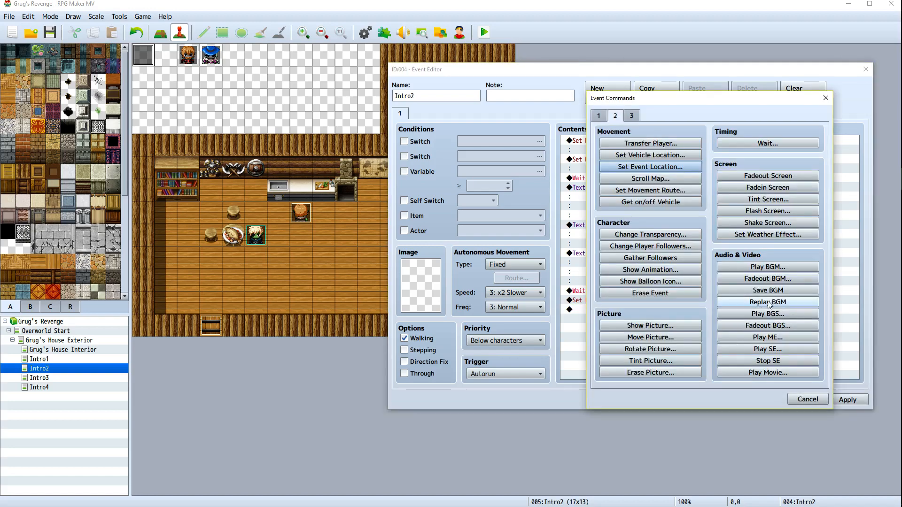
pyautogui.click(650, 190)
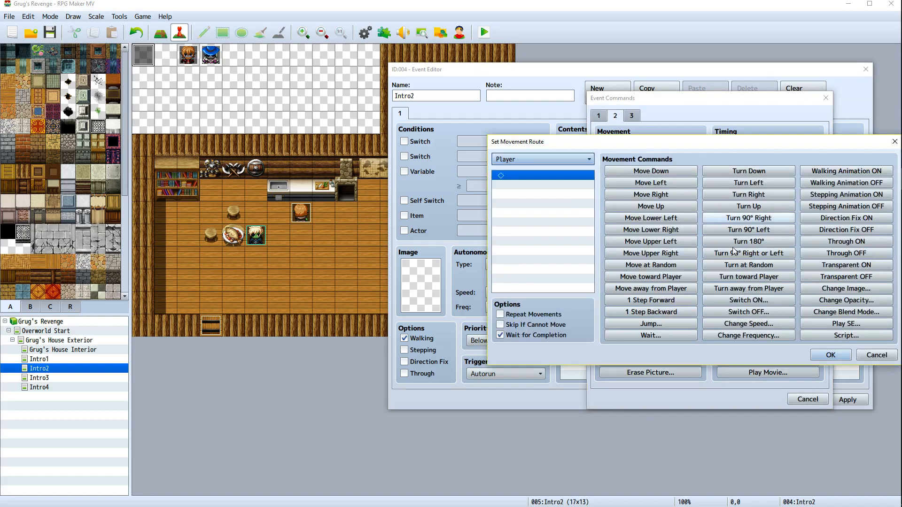
pyautogui.click(542, 160)
pyautogui.click(547, 234)
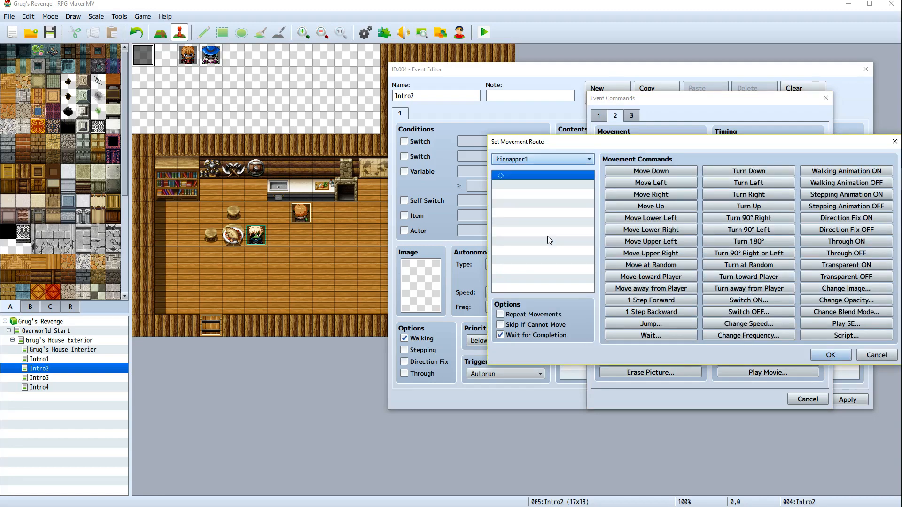
pyautogui.click(846, 277)
pyautogui.click(830, 355)
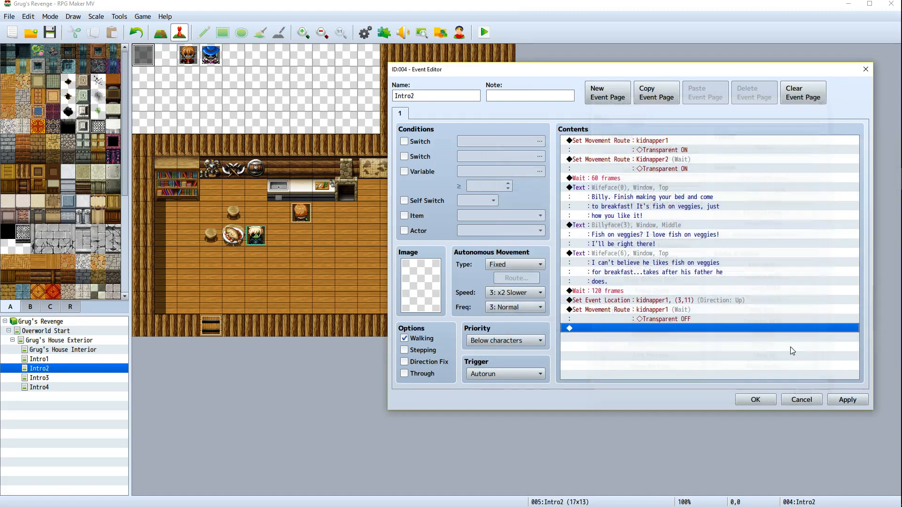
pyautogui.click(847, 399)
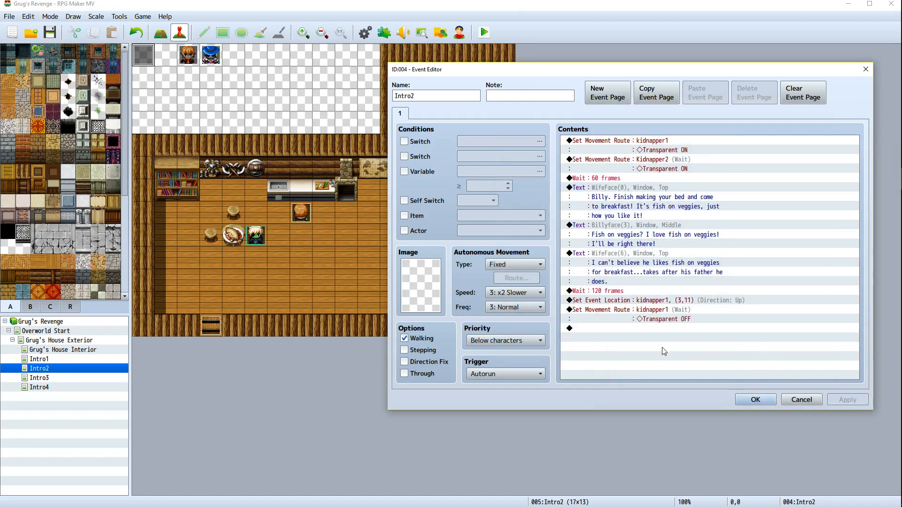
# Append a Show Text with the Kidnapper1 face saying "Nobody move! Give up now and come peacfully and no one gets hurt!" positioned Top, previewing it first
pyautogui.rightClick(617, 331)
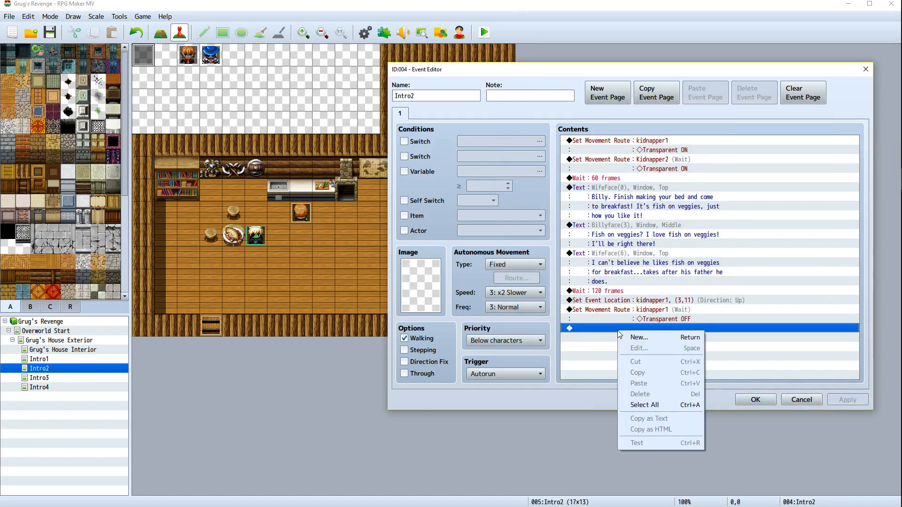
pyautogui.click(632, 336)
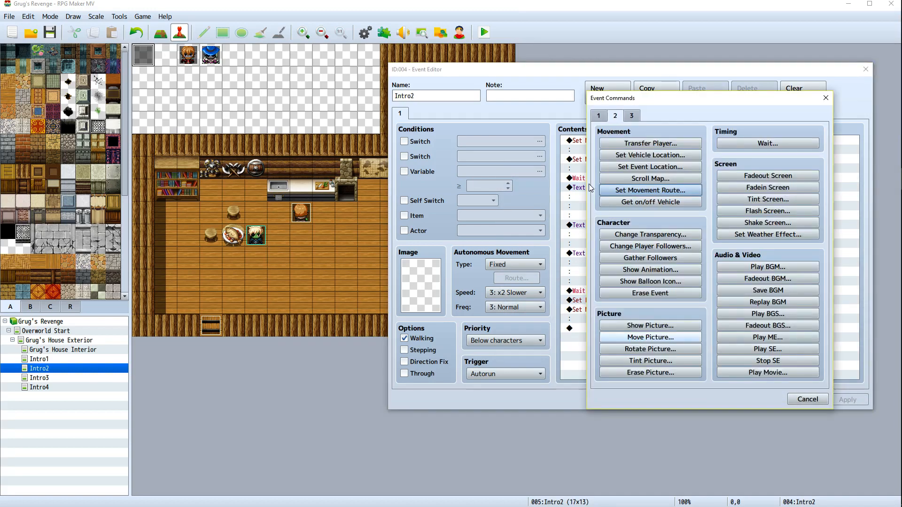
pyautogui.click(600, 116)
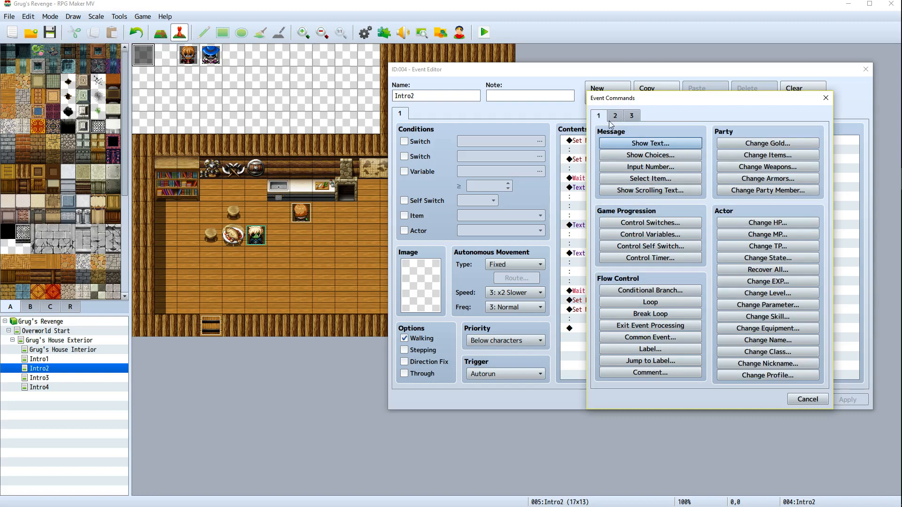
pyautogui.click(632, 143)
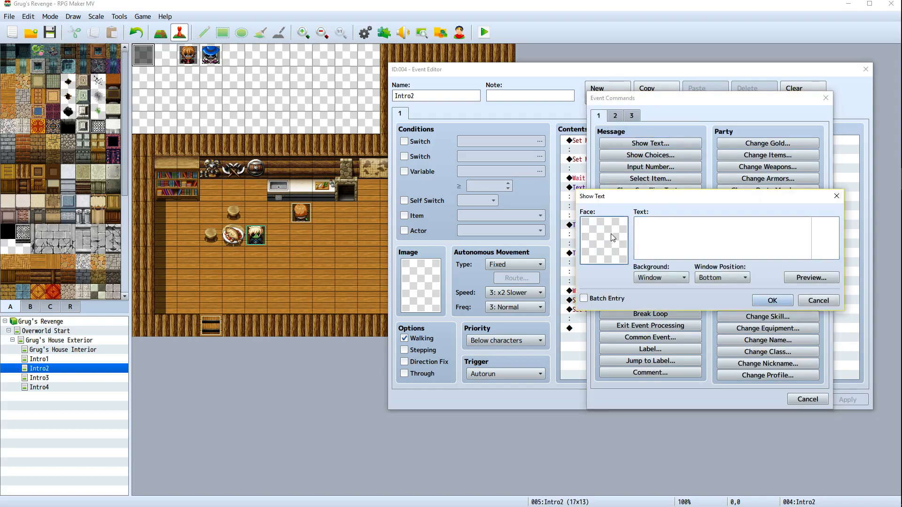
pyautogui.doubleClick(607, 245)
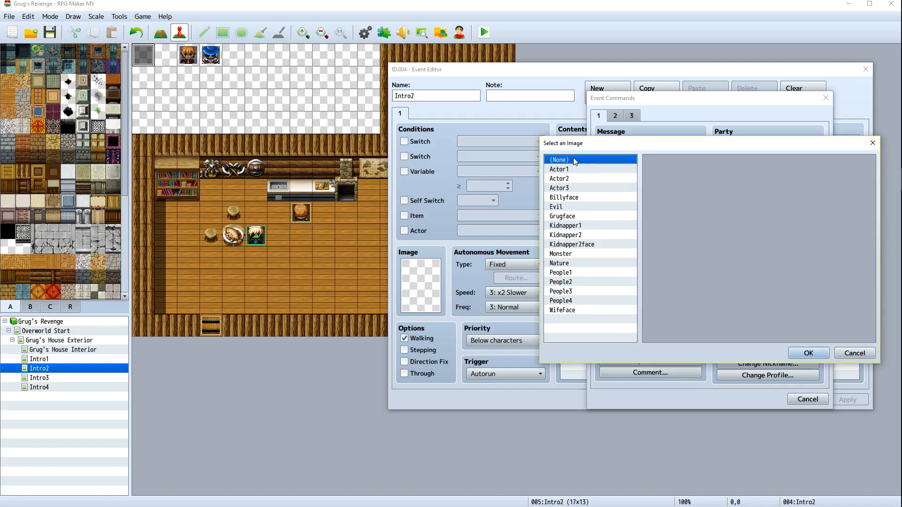
pyautogui.click(570, 227)
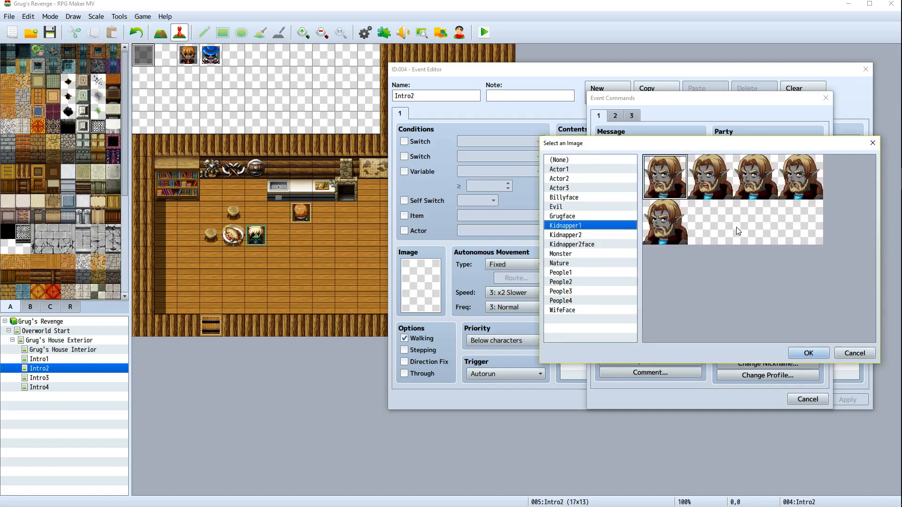
pyautogui.doubleClick(710, 179)
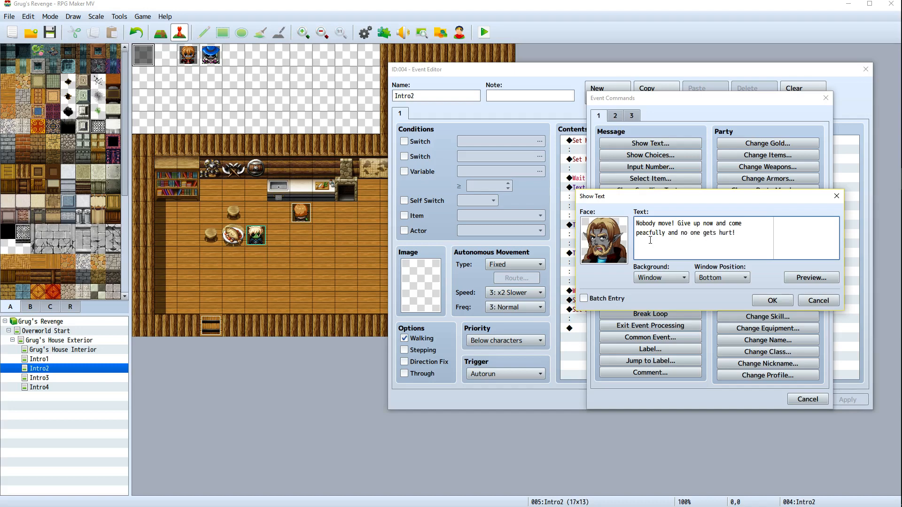
pyautogui.click(745, 279)
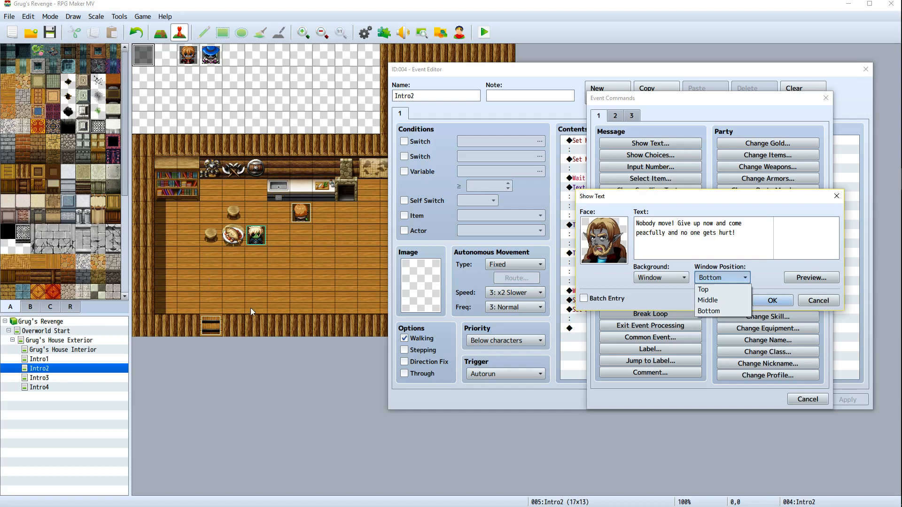
pyautogui.click(704, 289)
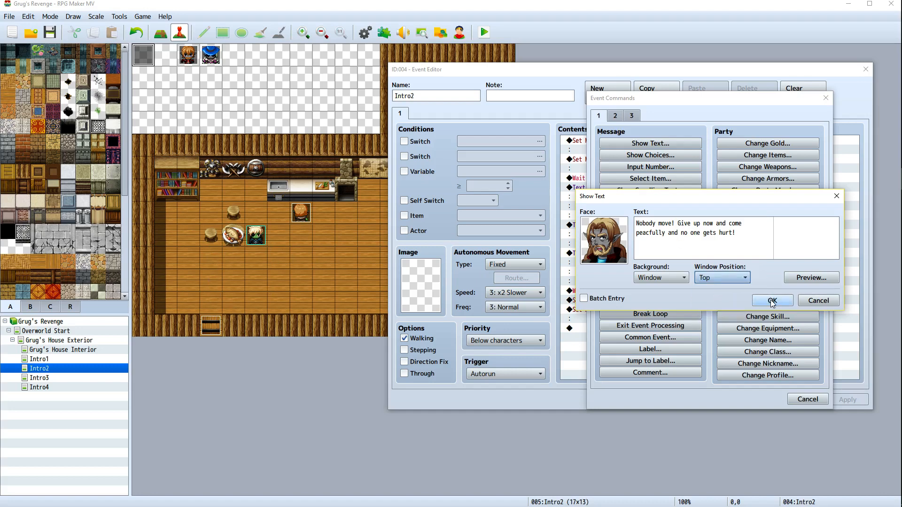
pyautogui.click(804, 275)
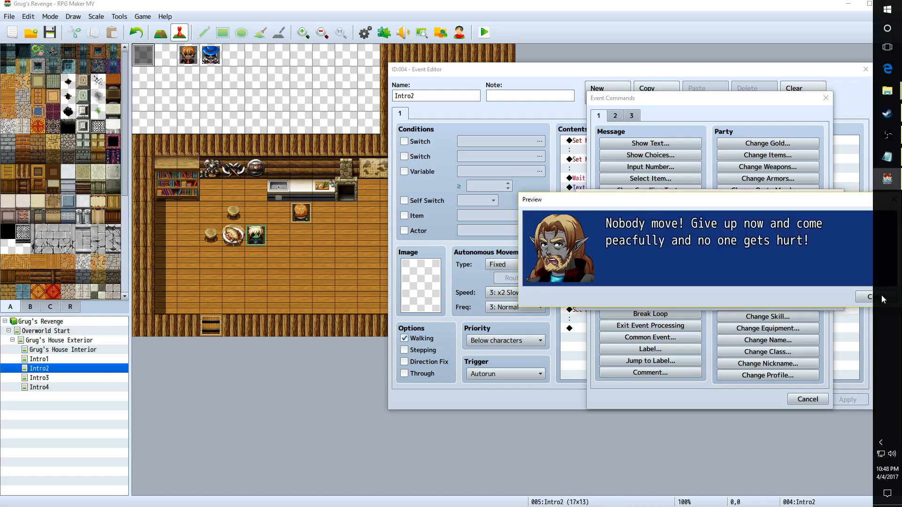
pyautogui.click(867, 296)
pyautogui.click(772, 304)
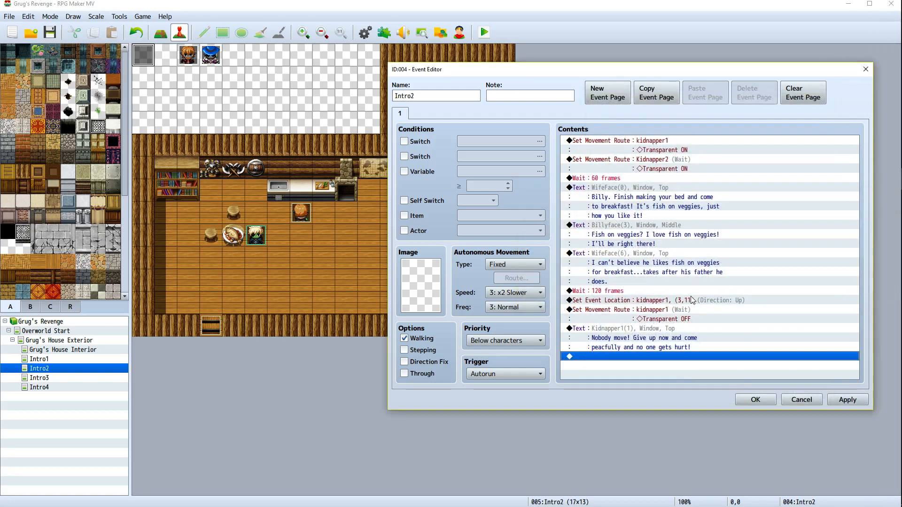
# Append a Set Movement Route making kidnapper1 Move Up
pyautogui.rightClick(621, 361)
pyautogui.click(631, 365)
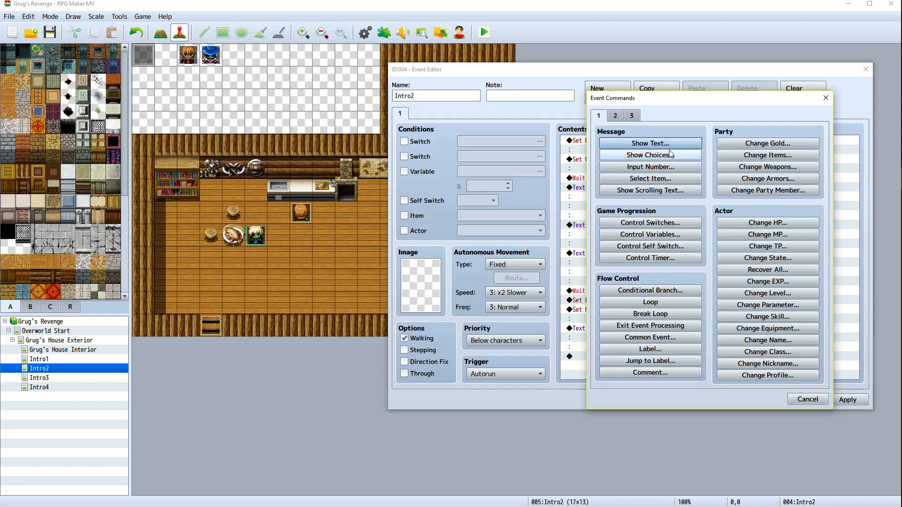
pyautogui.click(614, 116)
pyautogui.click(650, 191)
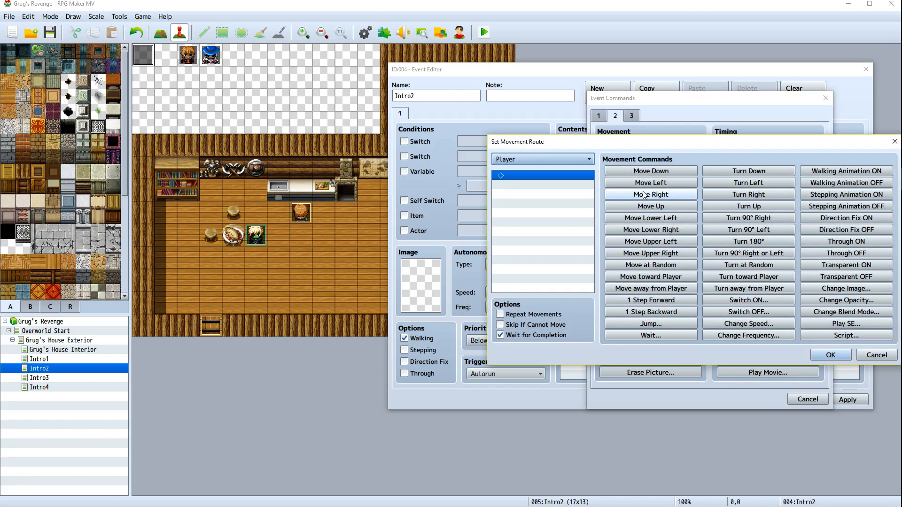
pyautogui.moveTo(747, 142); pyautogui.dragTo(671, 150)
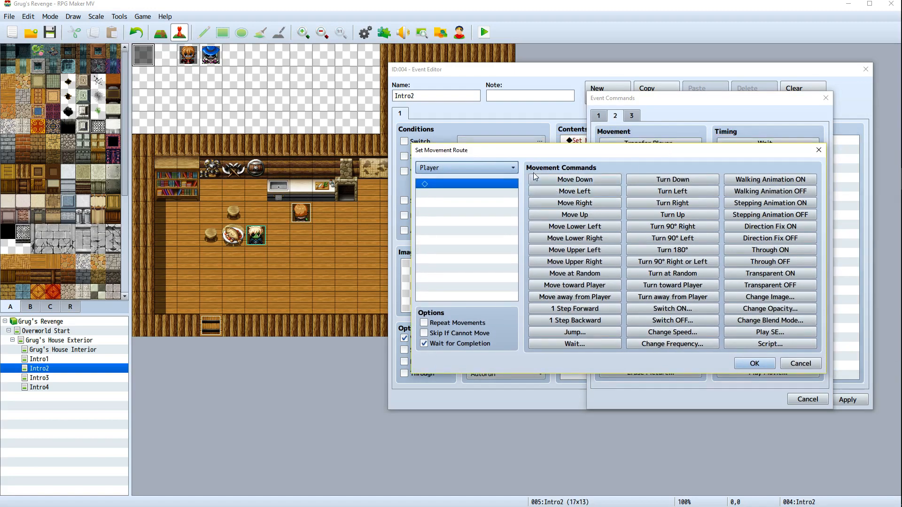
pyautogui.click(498, 168)
pyautogui.click(463, 244)
pyautogui.click(574, 215)
pyautogui.click(750, 364)
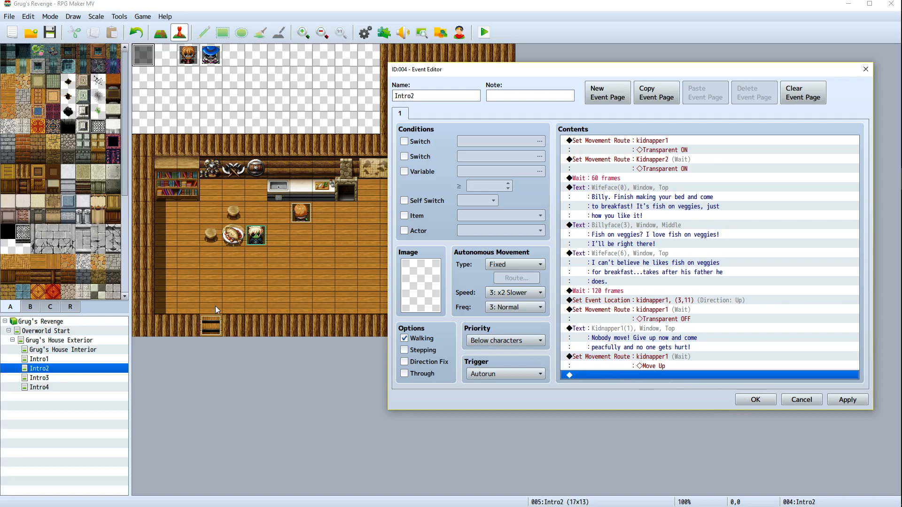
# Append a Set Event Location placing Kidnapper2 at map tile (3,11) facing Up, then apply
pyautogui.rightClick(616, 375)
pyautogui.click(637, 382)
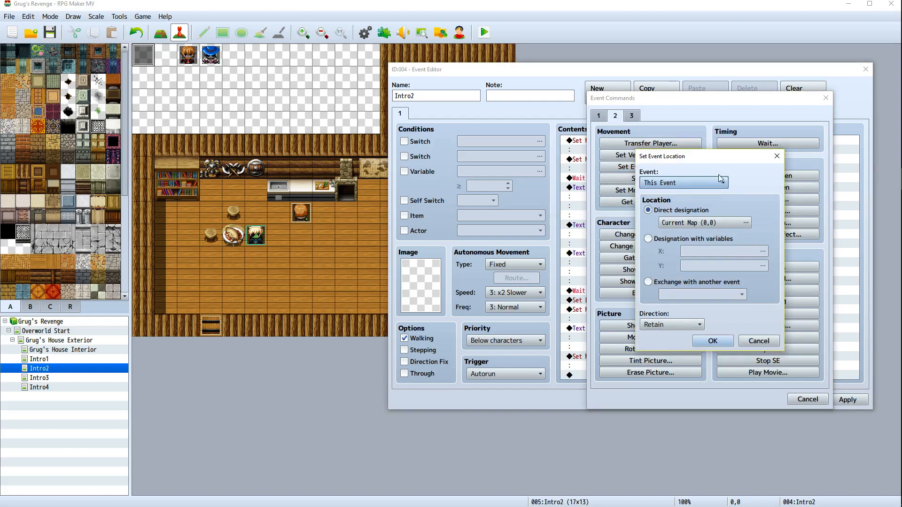
pyautogui.click(720, 181)
pyautogui.click(665, 260)
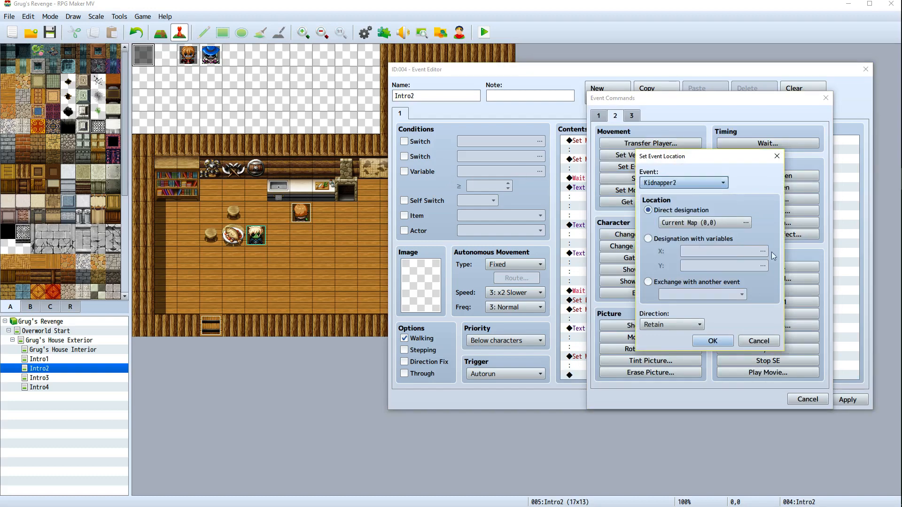
pyautogui.click(700, 224)
pyautogui.click(547, 229)
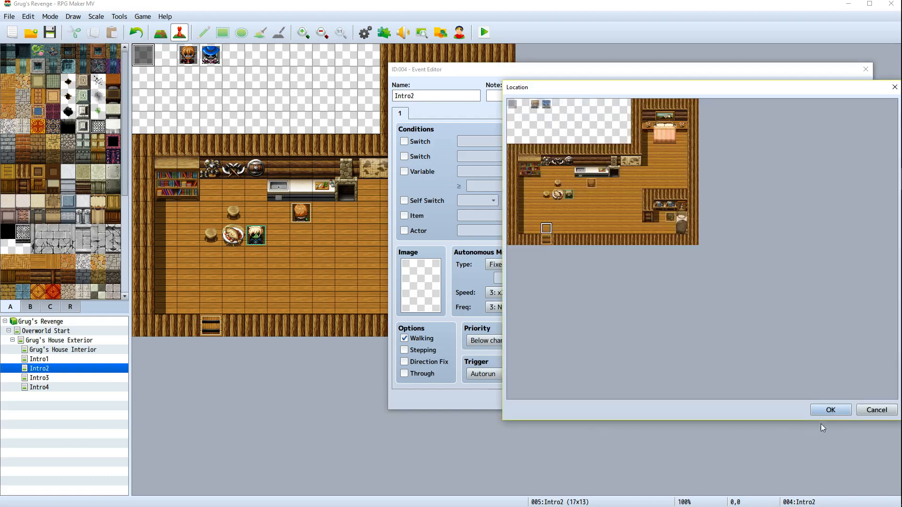
pyautogui.click(830, 410)
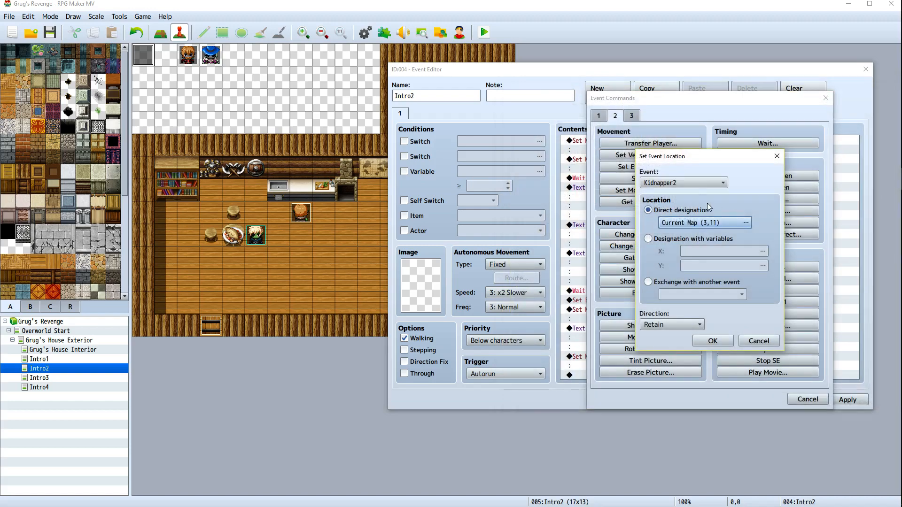
pyautogui.click(673, 326)
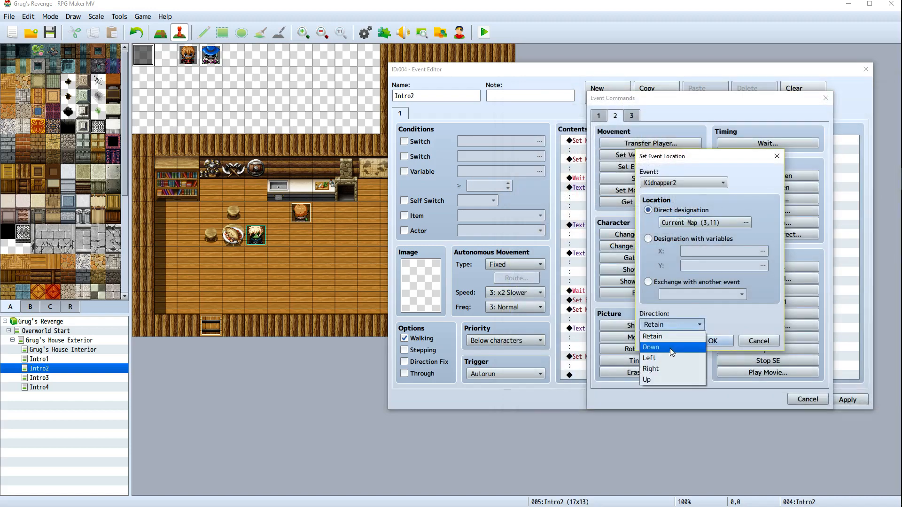
pyautogui.click(663, 379)
pyautogui.click(705, 342)
pyautogui.click(847, 399)
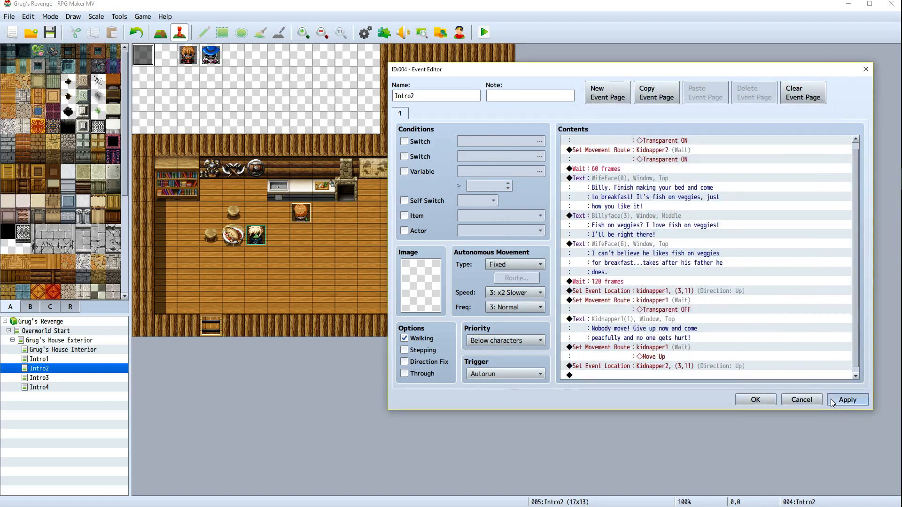
# Insert a new Show Text command at the end of the list and pick the Kidnapper2 face
pyautogui.click(705, 376)
pyautogui.rightClick(705, 376)
pyautogui.click(714, 383)
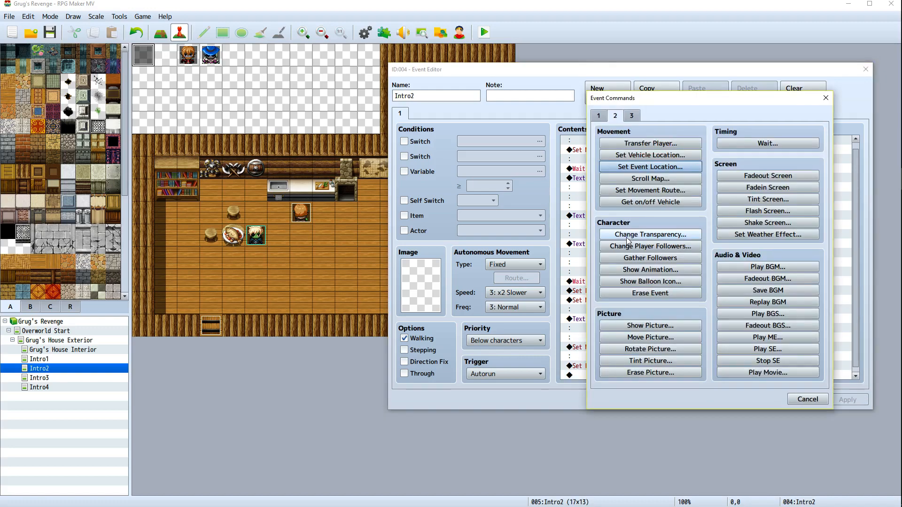
pyautogui.click(602, 117)
pyautogui.click(650, 143)
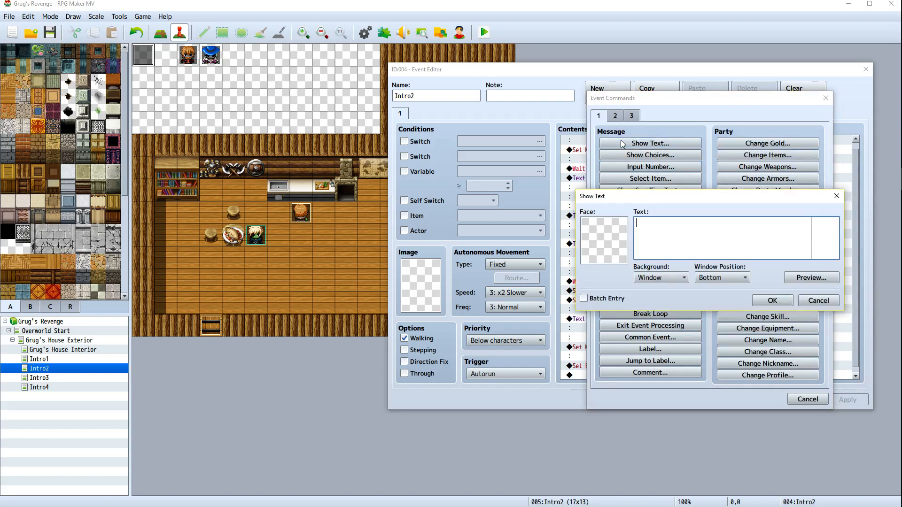
pyautogui.doubleClick(601, 238)
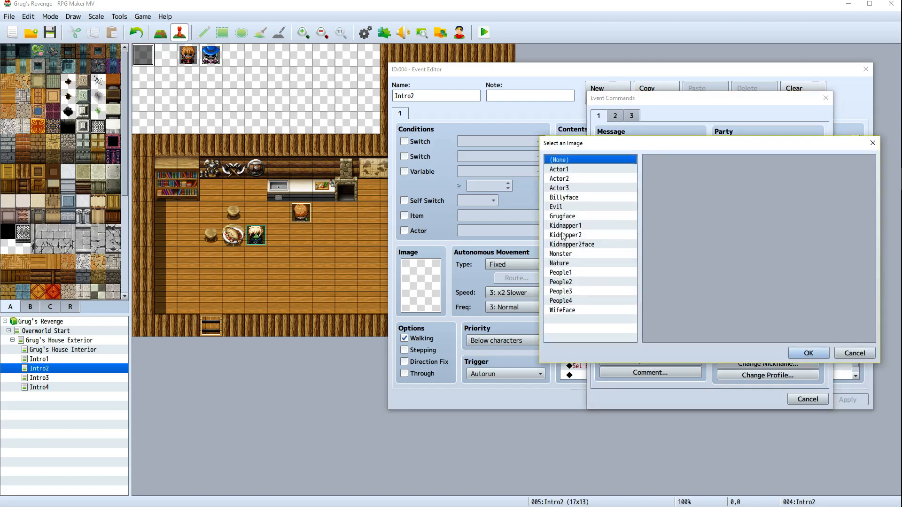
pyautogui.click(602, 234)
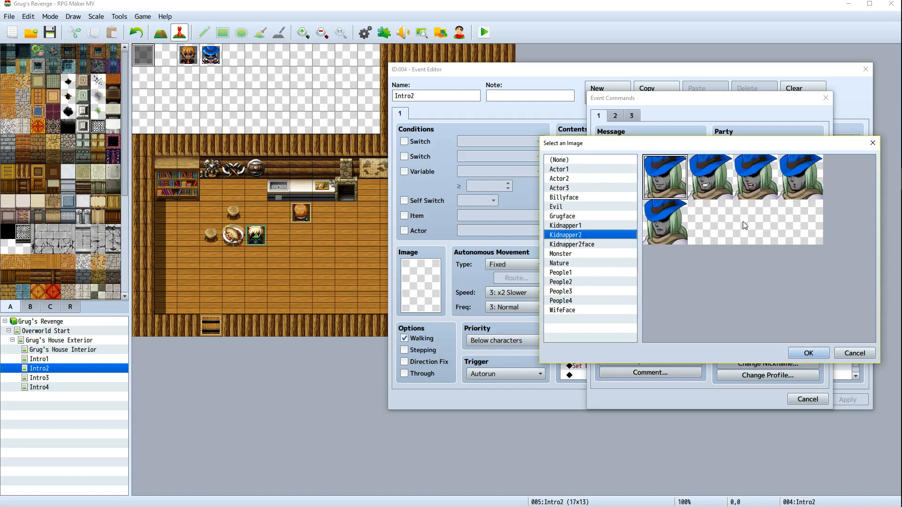
pyautogui.doubleClick(656, 237)
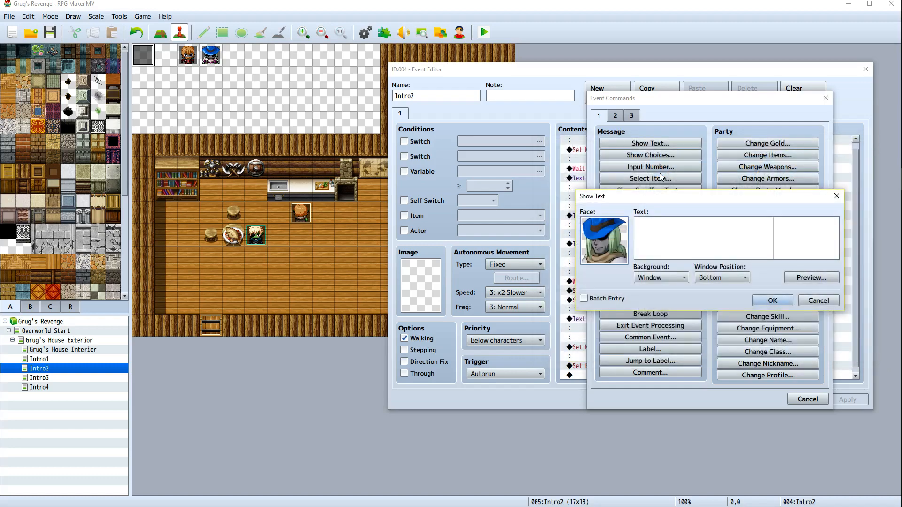
# Enter the text "Carl, get the kid and I'll deal with the lady." with window position Middle and confirm
pyautogui.click(662, 231)
pyautogui.write('Ca')
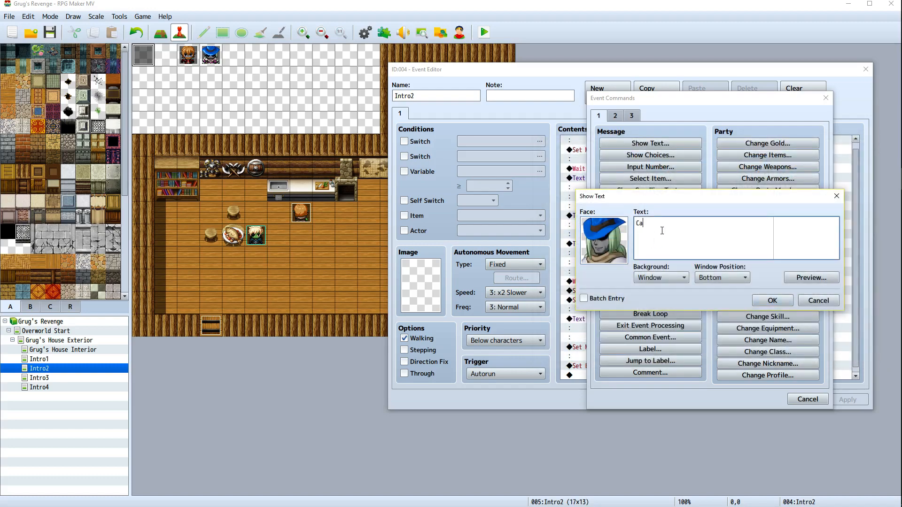
pyautogui.write('rl, get the')
pyautogui.write("kid and I'll deal with the lady")
pyautogui.press('BackSpace')
pyautogui.press('BackSpace')
pyautogui.press('BackSpace')
pyautogui.click(736, 277)
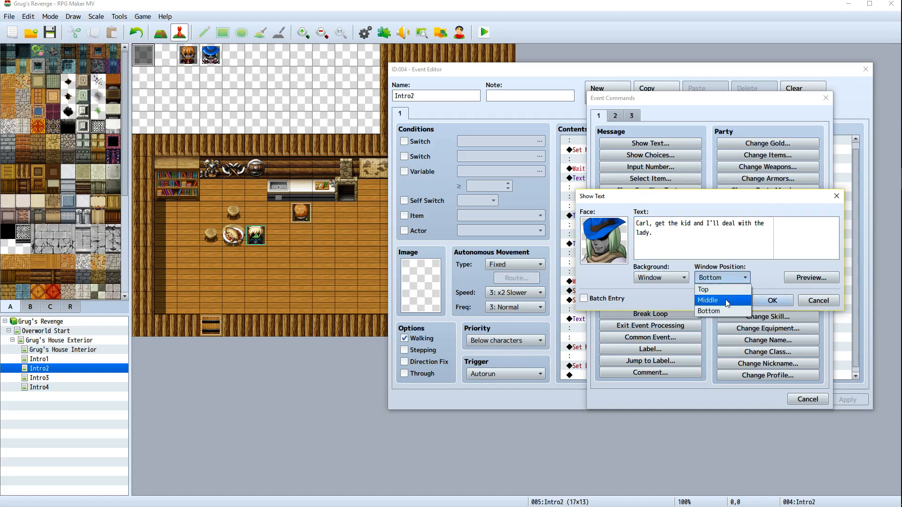
pyautogui.click(726, 293)
pyautogui.click(734, 280)
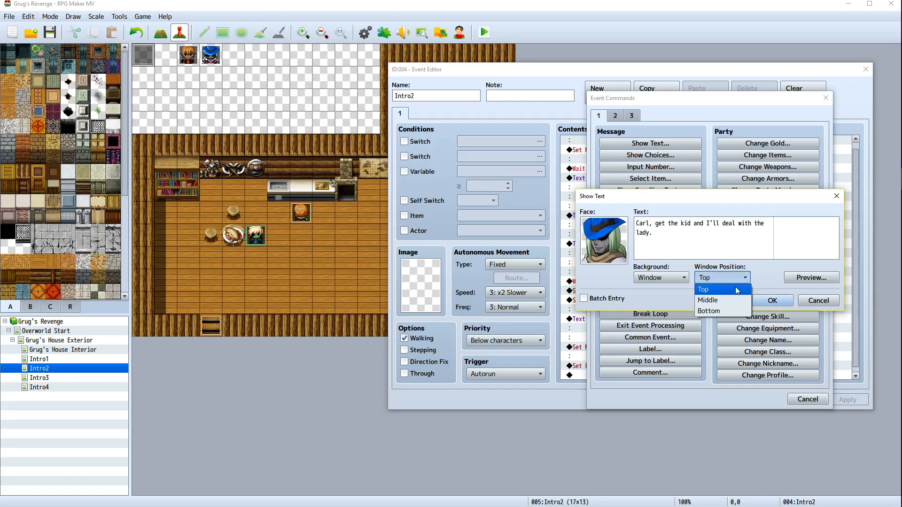
pyautogui.click(732, 297)
pyautogui.click(763, 300)
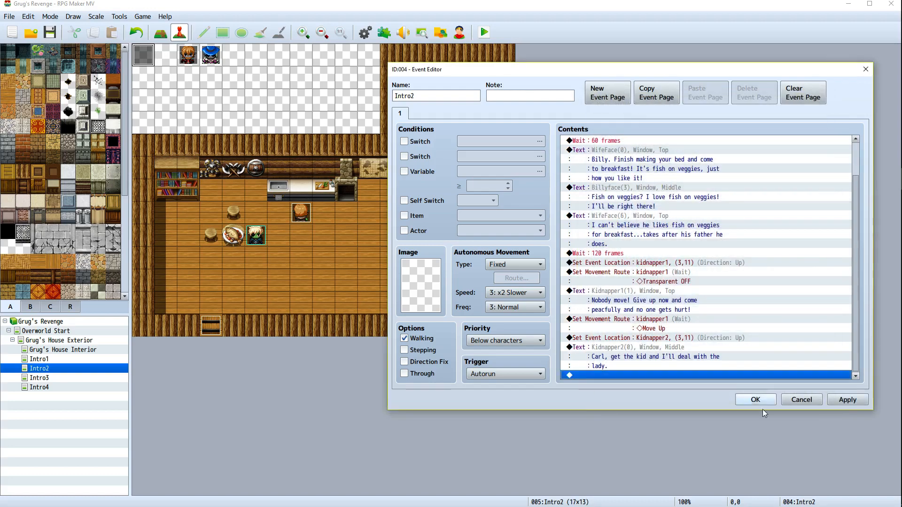
# Apply the changes, close the event editor and save the project
pyautogui.click(845, 399)
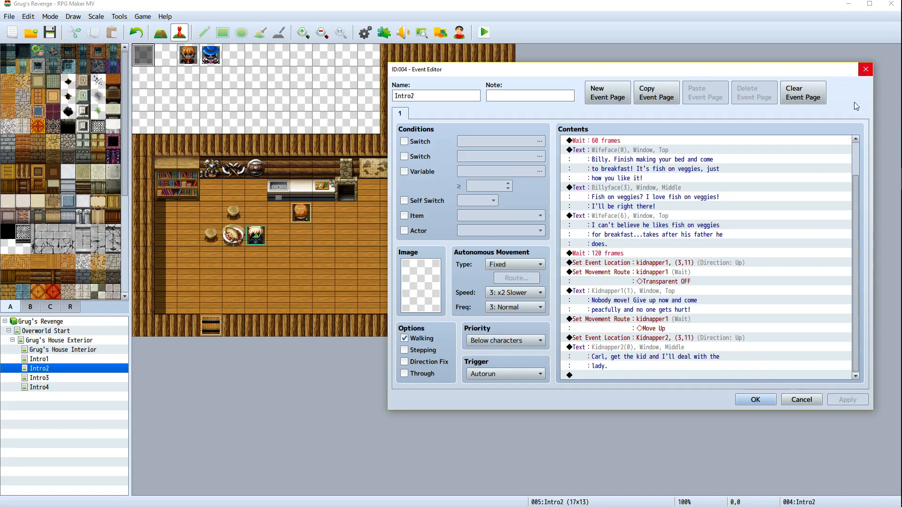
pyautogui.click(763, 403)
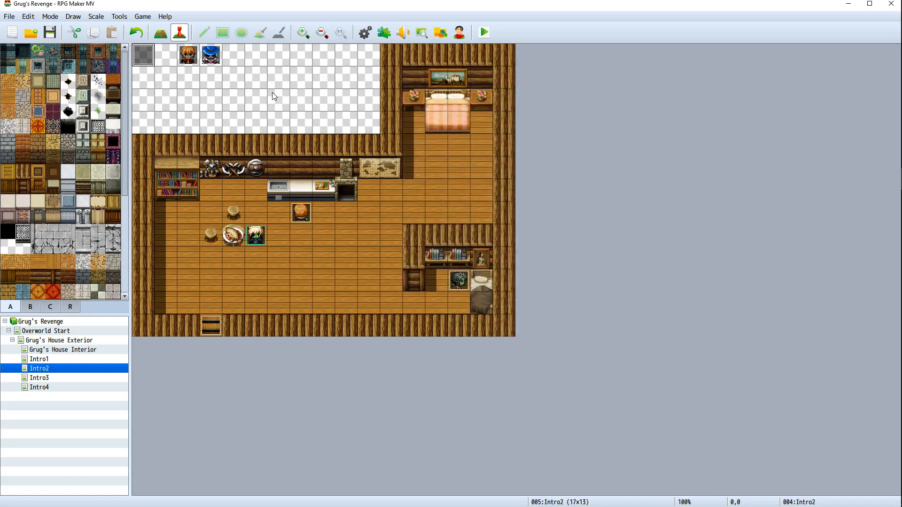
pyautogui.click(51, 32)
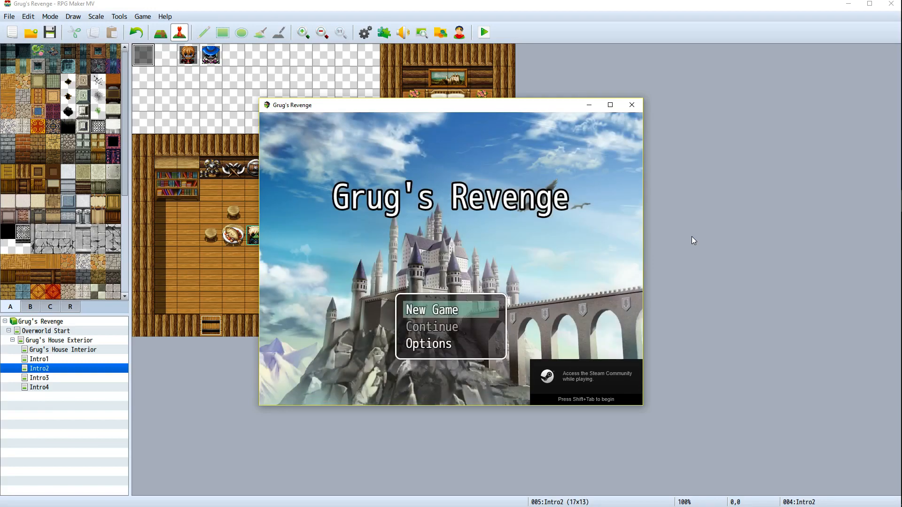
# Start a new game in the playtest window to watch the intro cutscene
pyautogui.press('Return')
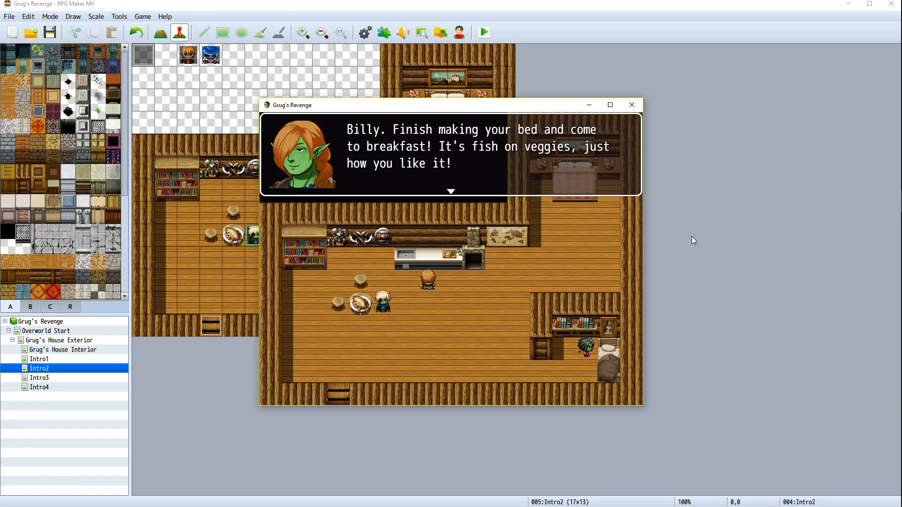
# Advance through the cutscene dialogue to its end and close the playtest window
pyautogui.press('Return')
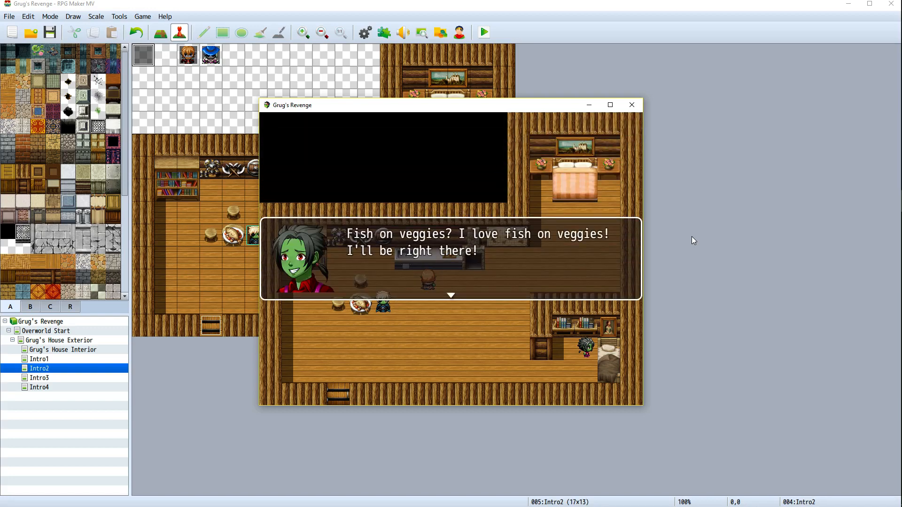
pyautogui.press('Return')
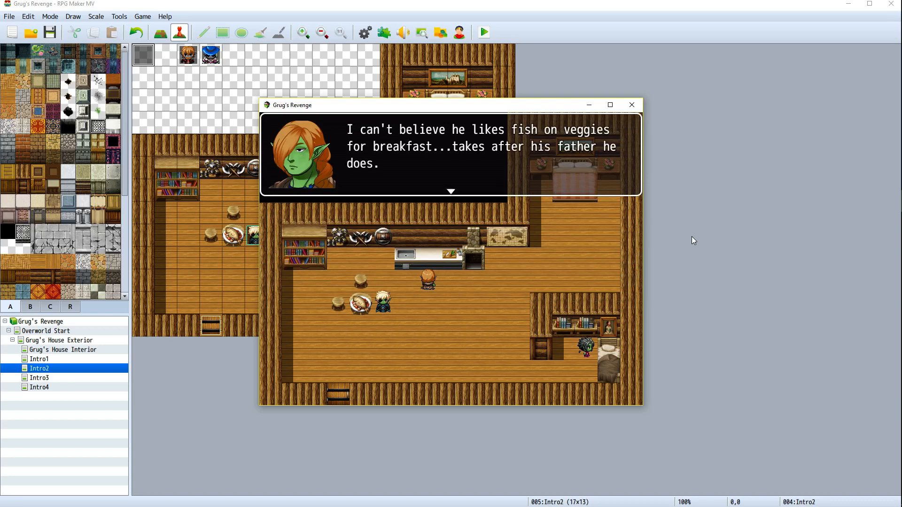
pyautogui.press('Return')
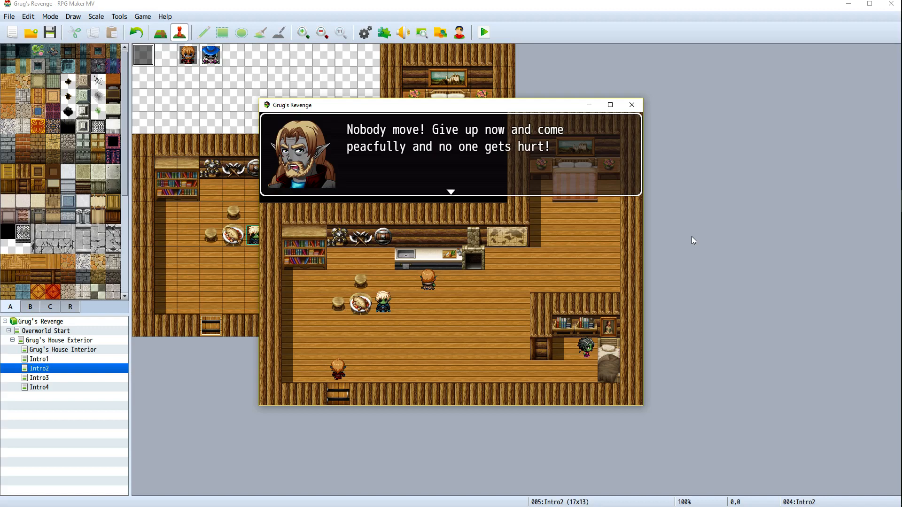
pyautogui.press('Return')
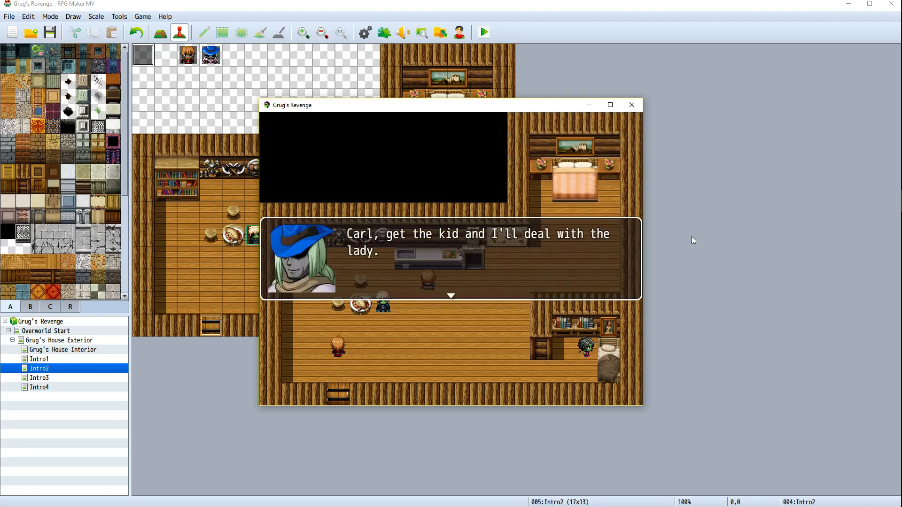
pyautogui.press('Return')
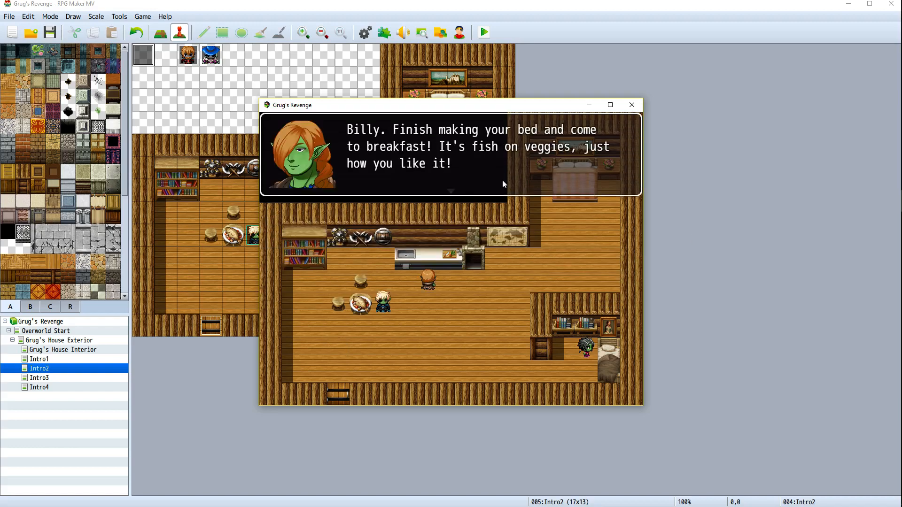
pyautogui.click(631, 105)
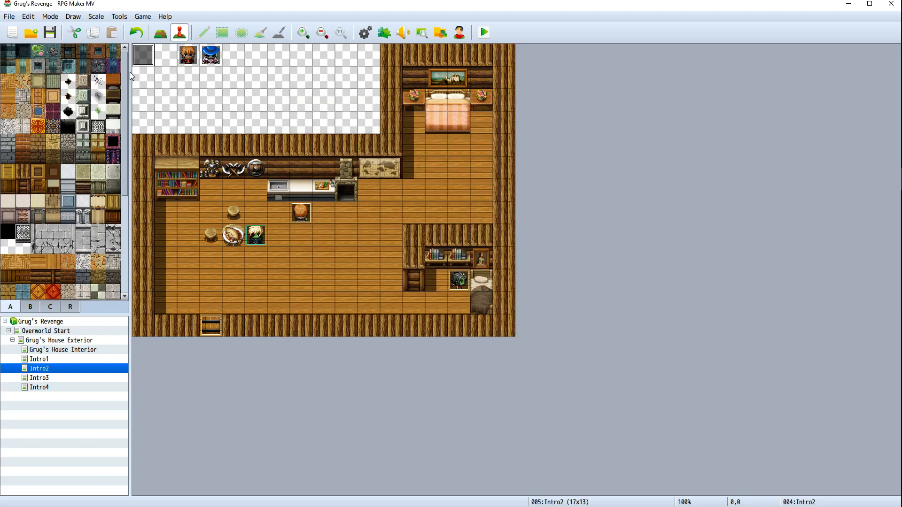
# Insert a Set Movement Route for Kidnapper2 with Transparent OFF before Kidnapper2's line, then close the event editor
pyautogui.rightClick(137, 60)
pyautogui.click(155, 67)
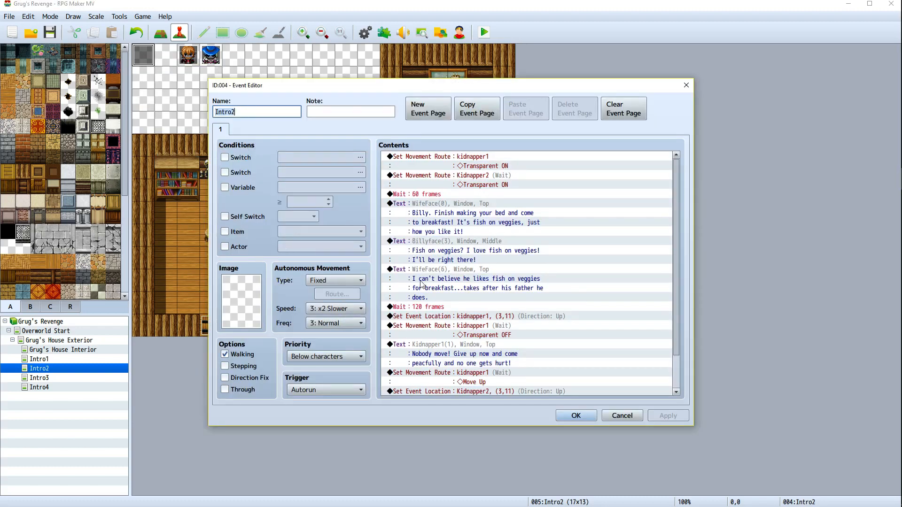
pyautogui.scroll(-3, 587, 325)
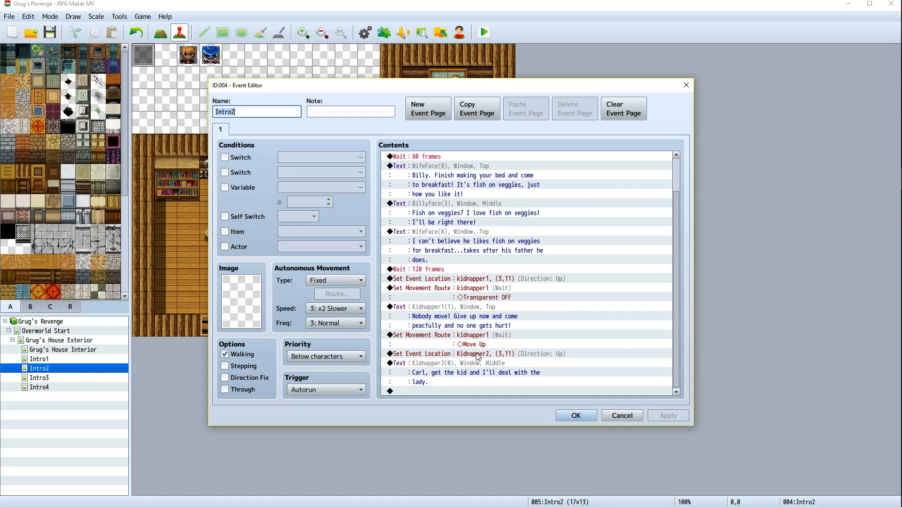
pyautogui.rightClick(433, 366)
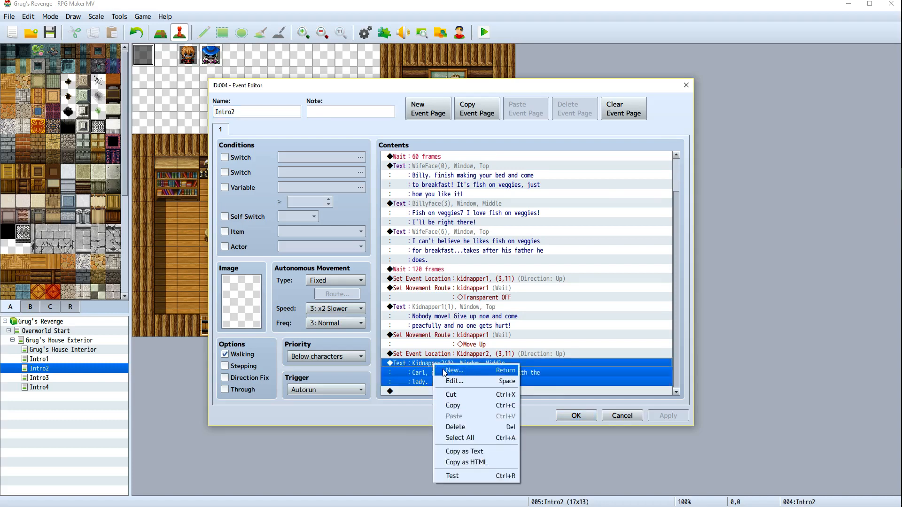
pyautogui.click(444, 372)
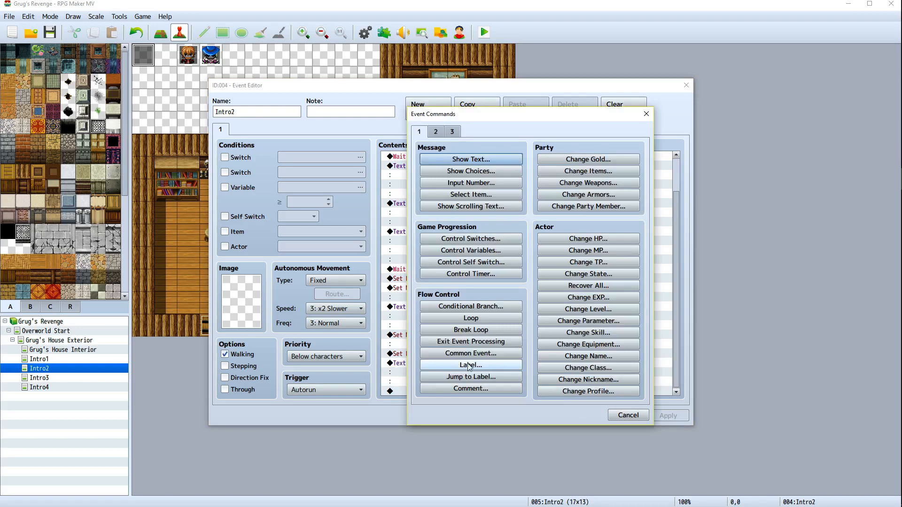
pyautogui.click(434, 132)
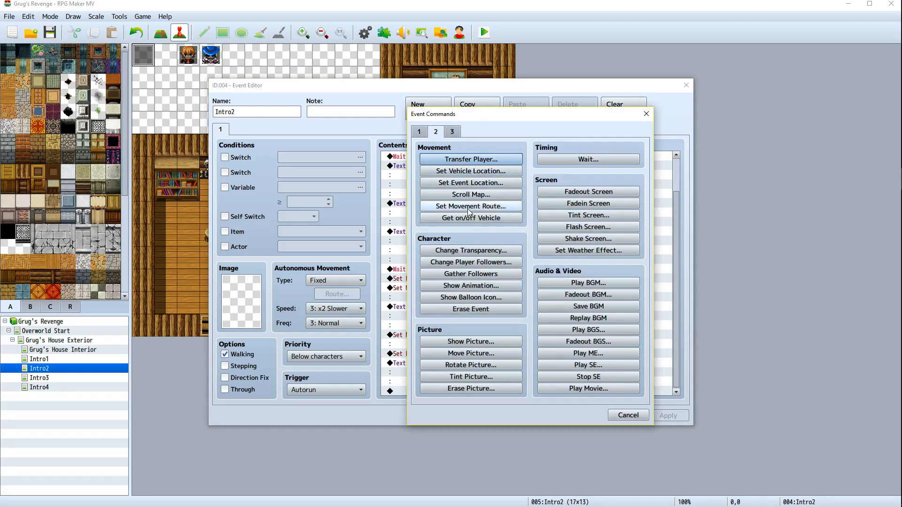
pyautogui.click(492, 207)
pyautogui.click(389, 175)
pyautogui.click(376, 263)
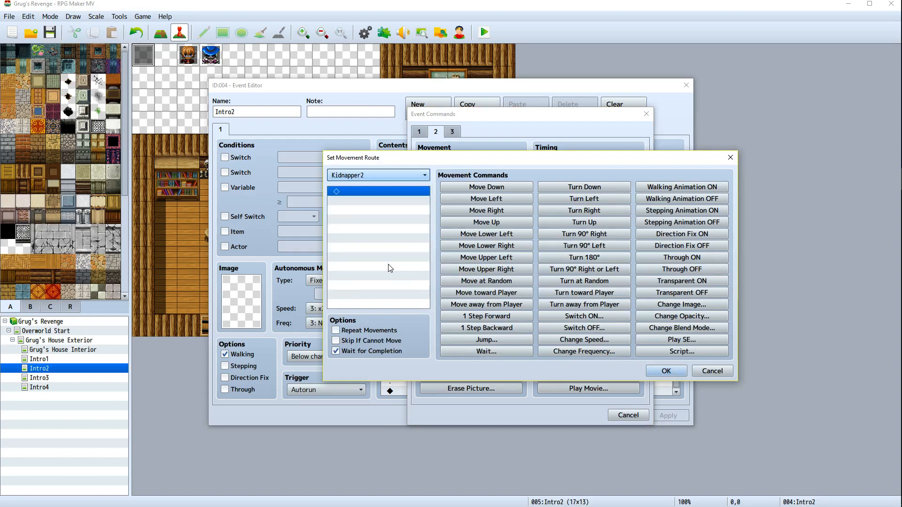
pyautogui.click(684, 294)
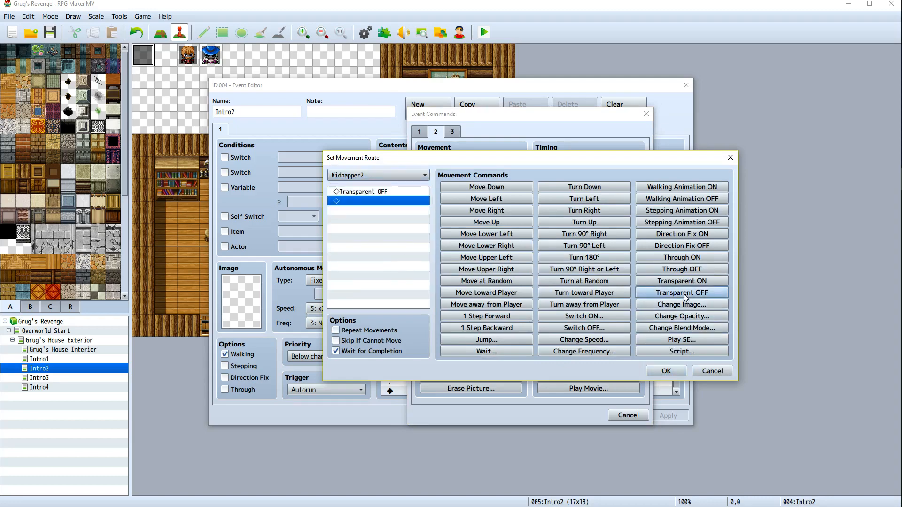
pyautogui.click(666, 371)
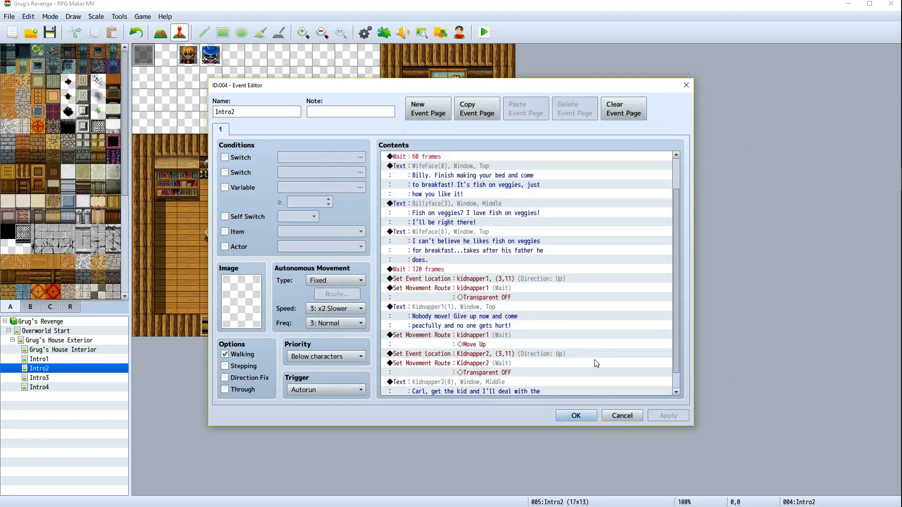
pyautogui.click(576, 415)
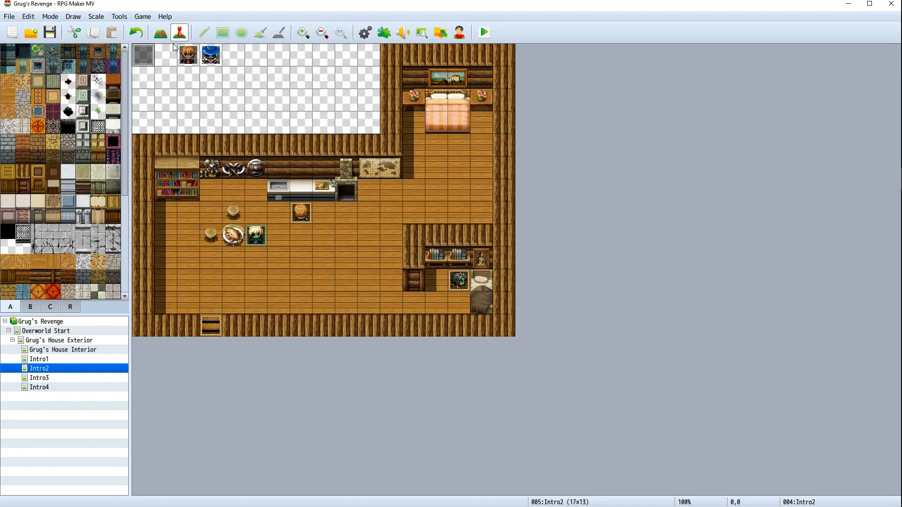
# Playtest a new game, step through the whole cutscene dialogue, and close the game window
pyautogui.click(481, 31)
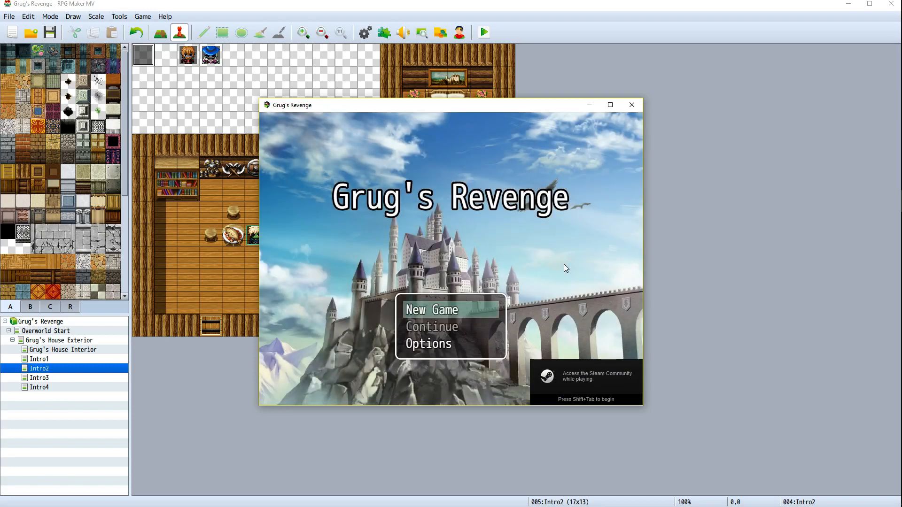
pyautogui.press('Return')
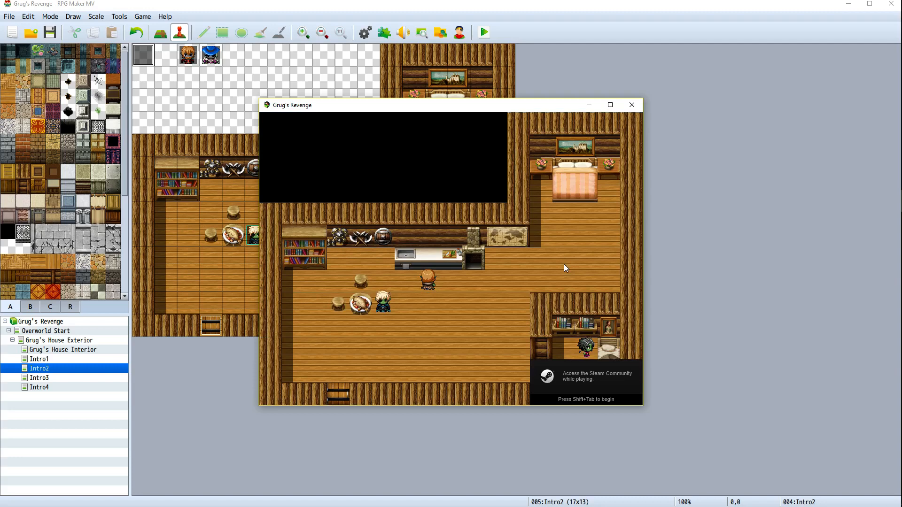
pyautogui.press('Return')
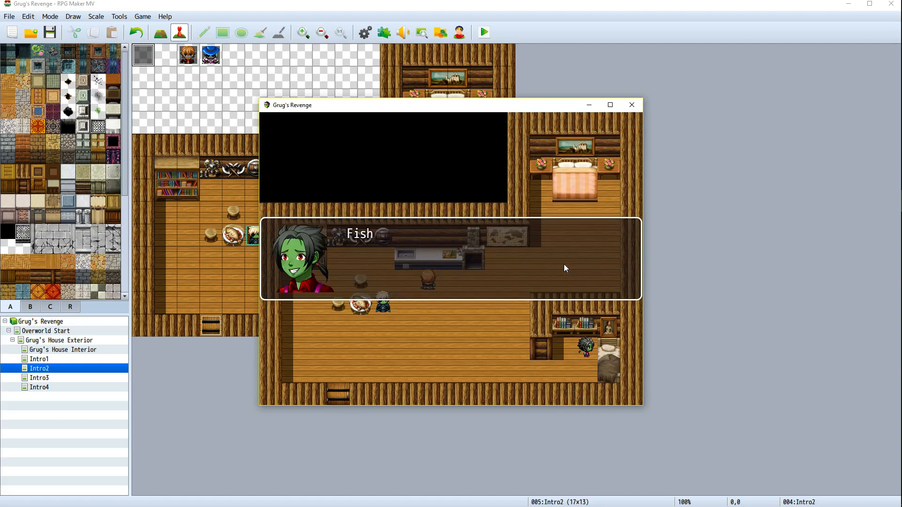
pyautogui.press('Return')
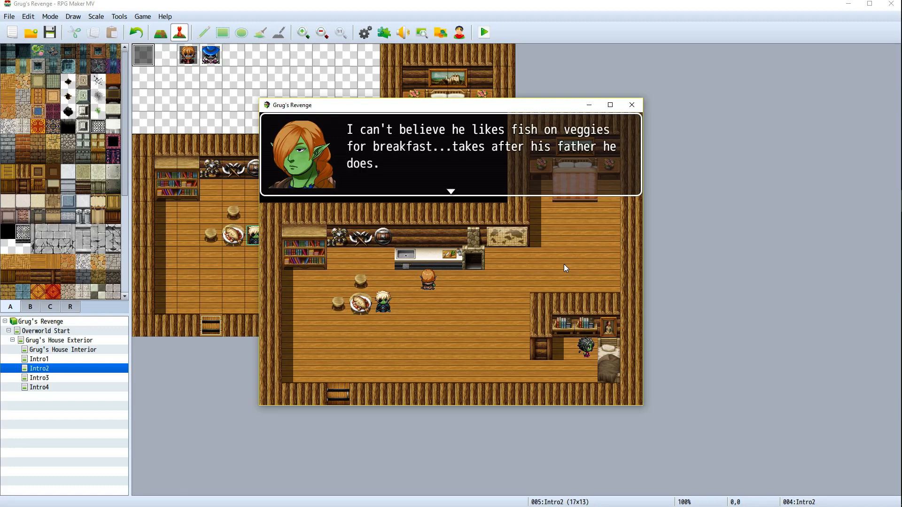
pyautogui.press('Return')
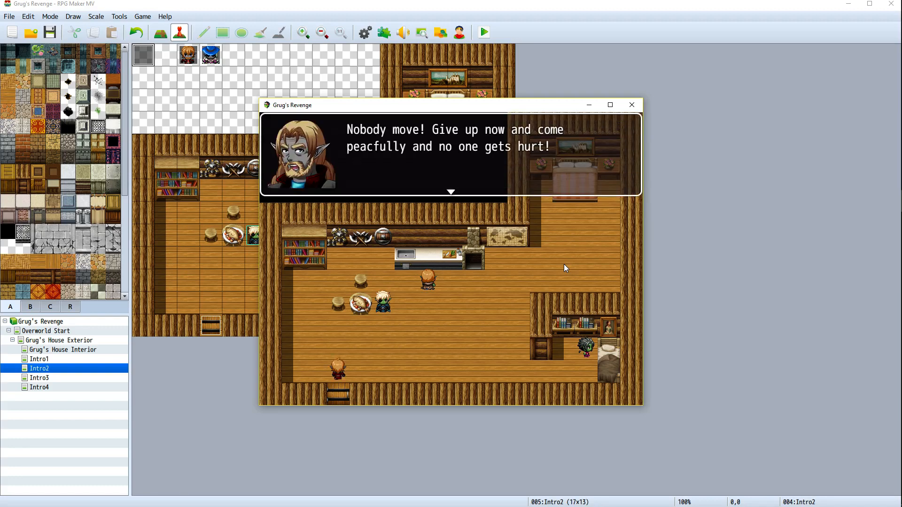
pyautogui.press('Return')
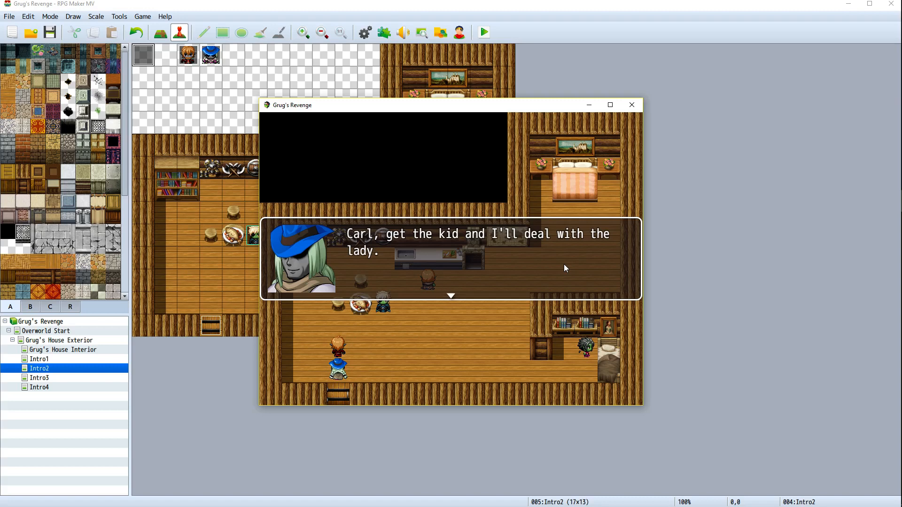
pyautogui.press('Return')
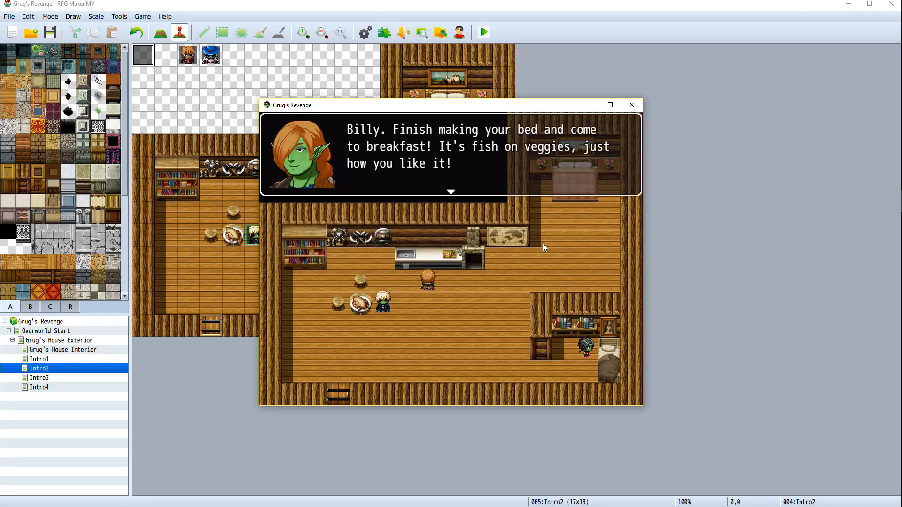
pyautogui.click(631, 105)
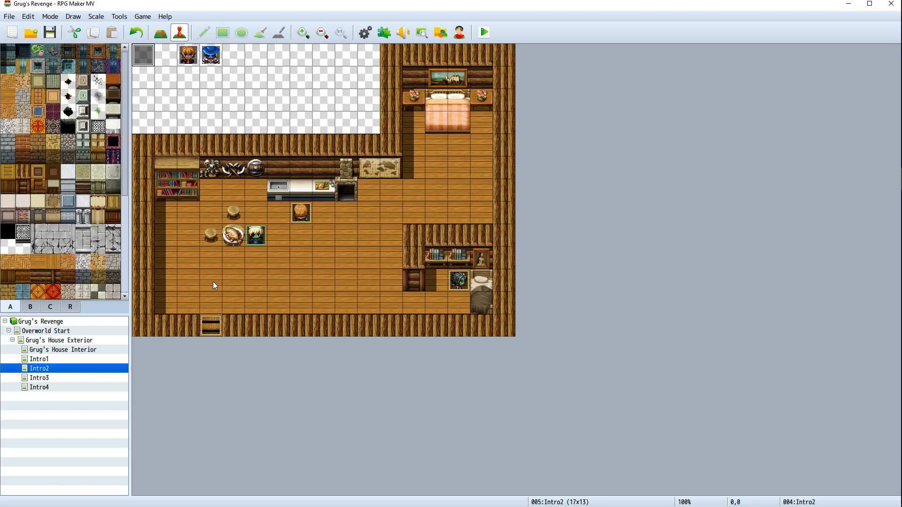
# Reopen the Intro2 event, insert a Show Text command at the end, and pick a Kidnapper1 face
pyautogui.rightClick(153, 59)
pyautogui.click(162, 61)
pyautogui.scroll(-1, 502, 341)
pyautogui.scroll(-2, 502, 341)
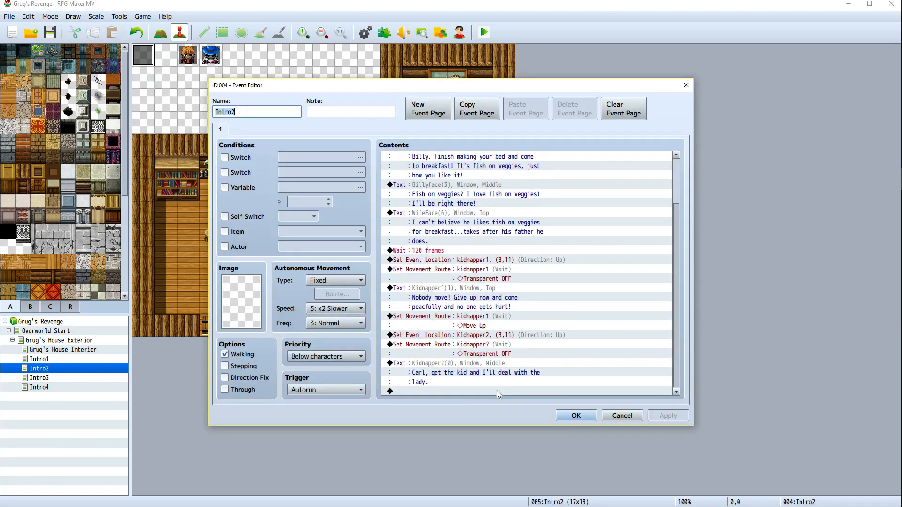
pyautogui.rightClick(435, 390)
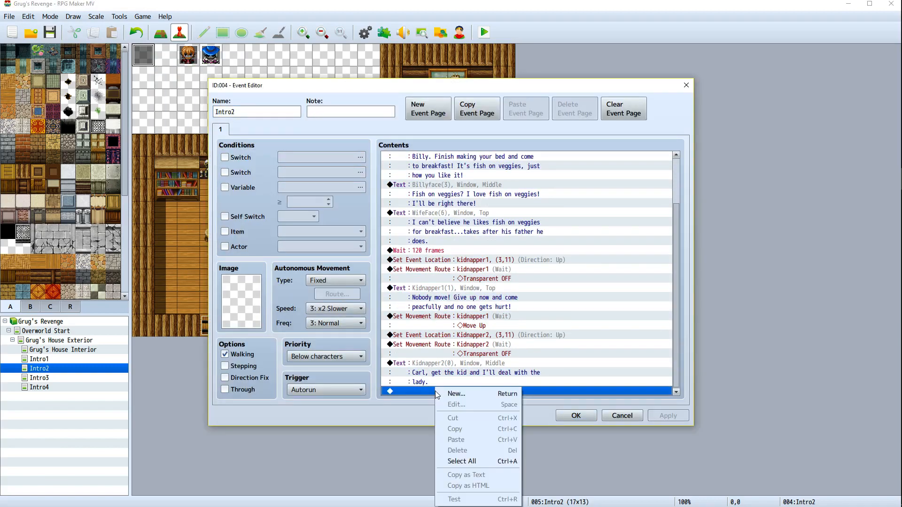
pyautogui.click(451, 394)
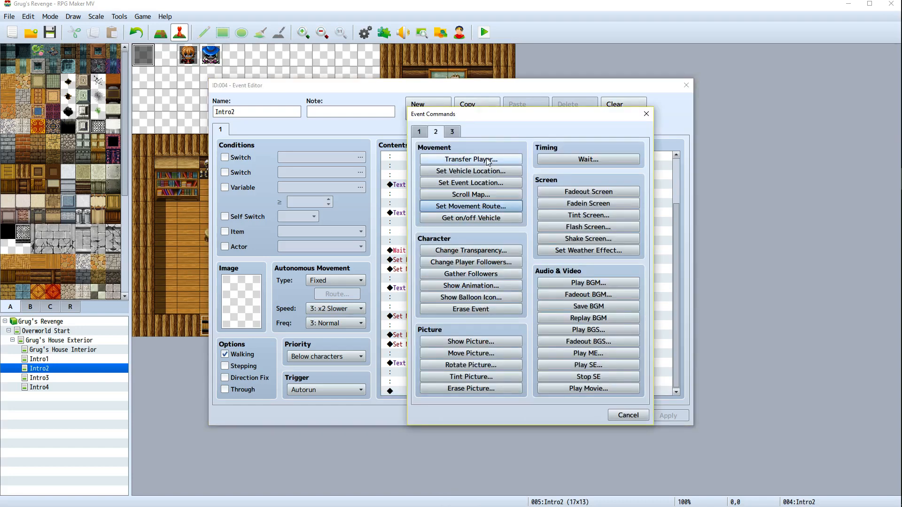
pyautogui.click(419, 132)
pyautogui.click(468, 160)
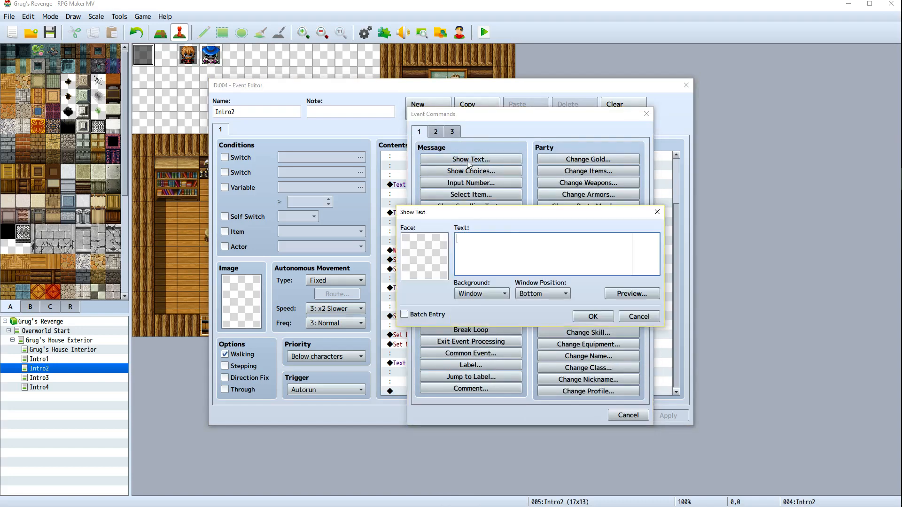
pyautogui.doubleClick(433, 250)
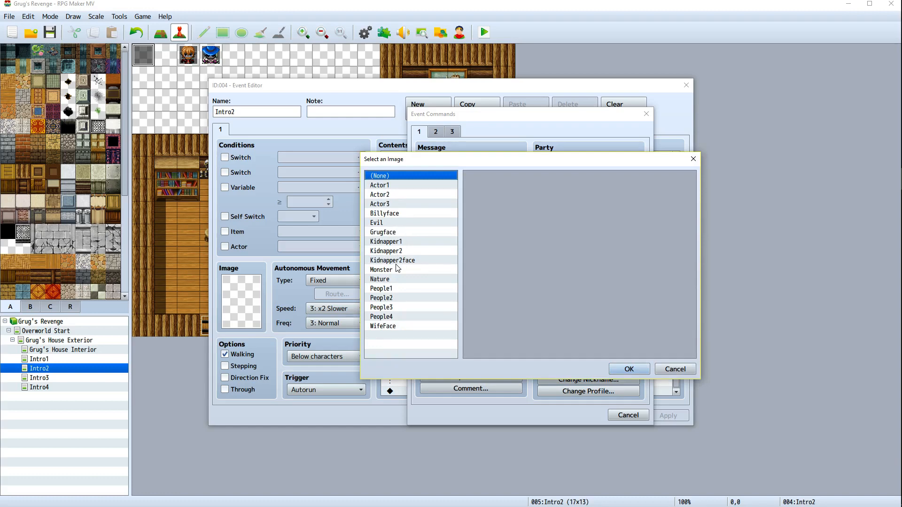
pyautogui.click(398, 242)
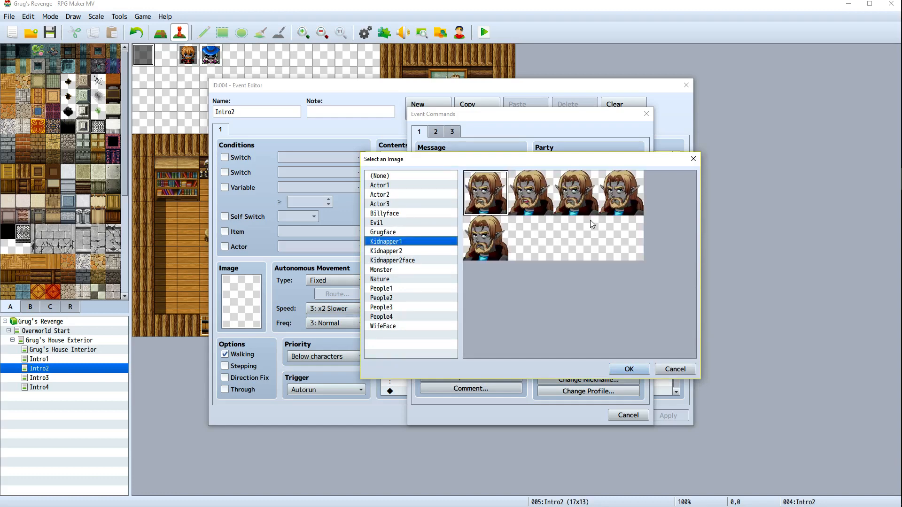
pyautogui.doubleClick(503, 243)
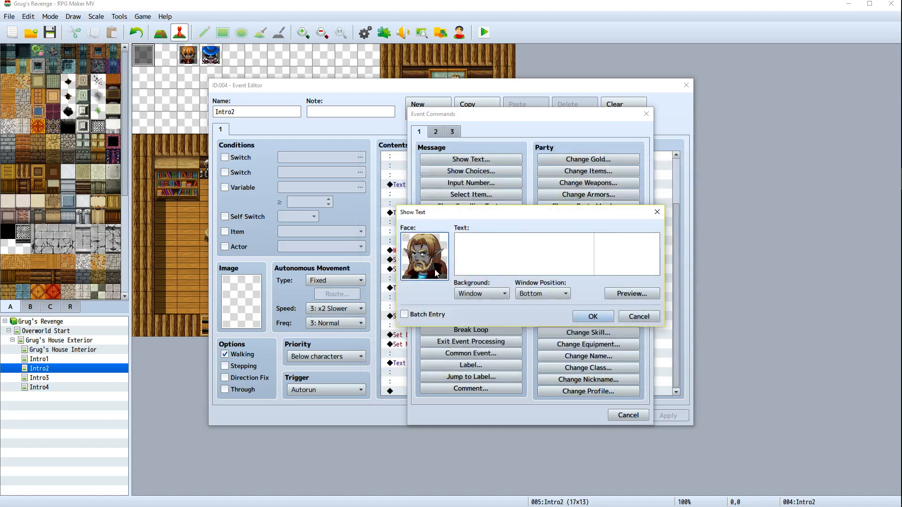
# Enter the text "You idiot. Don't be causing us more trouble than we need just because there is a pretty lady!" at window position Top and confirm
pyautogui.click(481, 241)
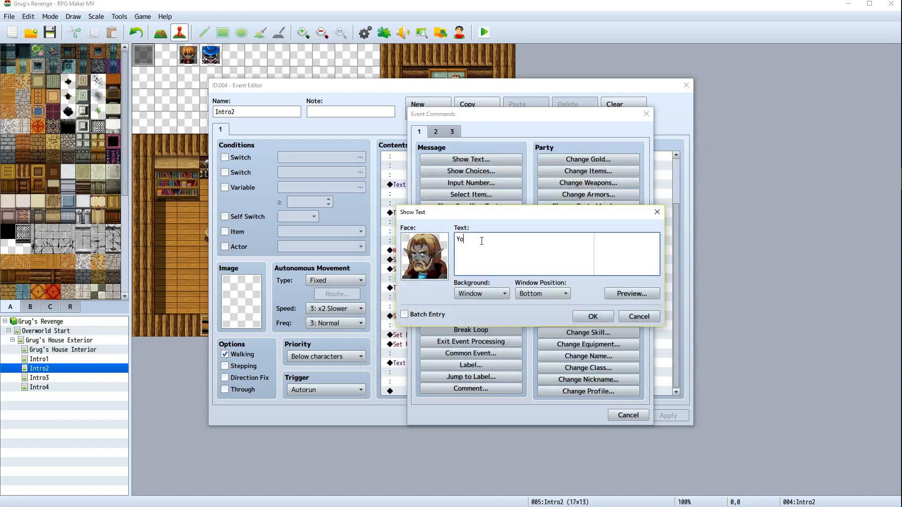
pyautogui.write('You idio')
pyautogui.write('t. Don')
pyautogui.write("'t be ")
pyautogui.write('cau')
pyautogui.press('BackSpace')
pyautogui.write('ausing us more tou')
pyautogui.press('BackSpace')
pyautogui.write('rouble than we need')
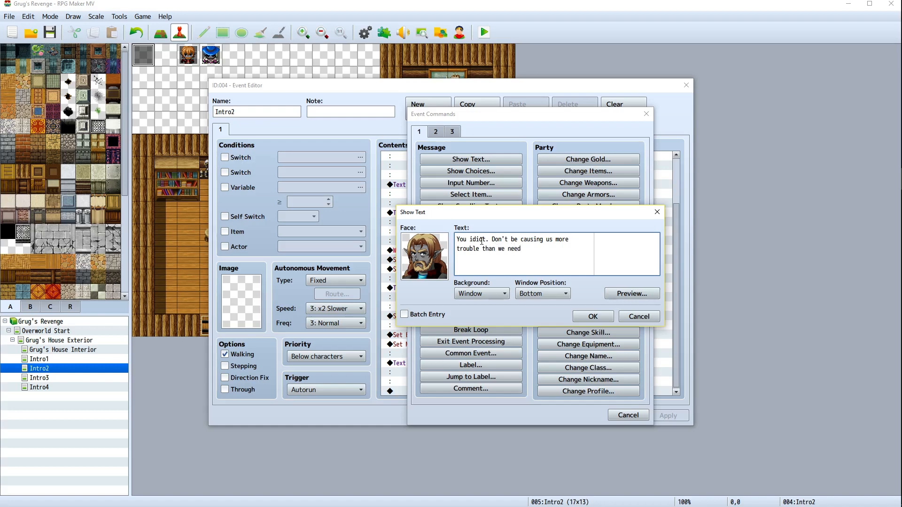
pyautogui.write(' just')
pyautogui.write('ause there is')
pyautogui.press('BackSpace')
pyautogui.press('BackSpace')
pyautogui.press('BackSpace')
pyautogui.write('se there is a pretyy')
pyautogui.press('BackSpace')
pyautogui.press('BackSpace')
pyautogui.press('BackSpace')
pyautogui.write('tty la')
pyautogui.click(559, 293)
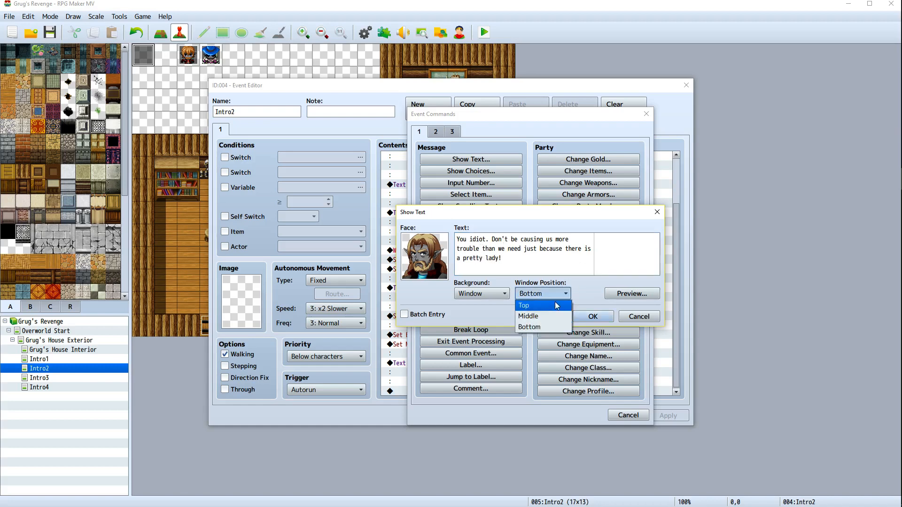
pyautogui.click(551, 308)
pyautogui.click(585, 318)
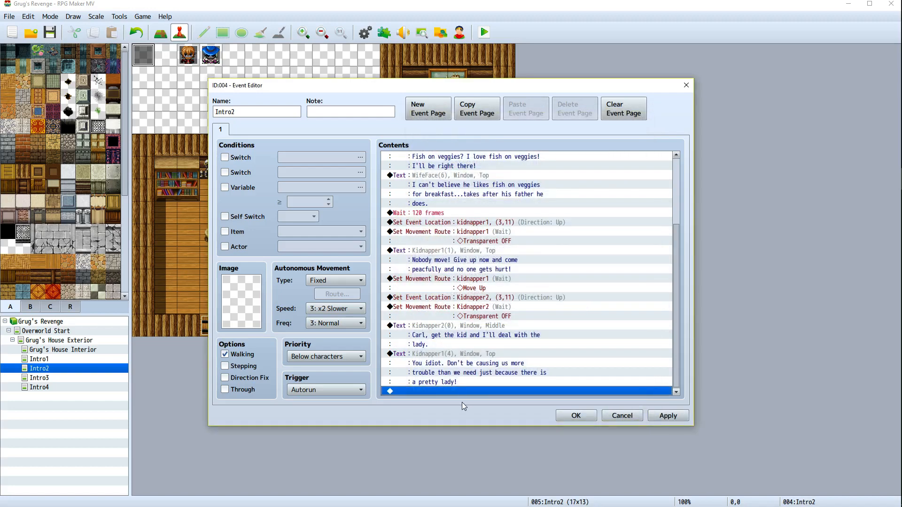
# Insert a Show Text command at the end of the list and pick a Kidnapper2 face
pyautogui.rightClick(472, 388)
pyautogui.click(490, 393)
pyautogui.click(466, 161)
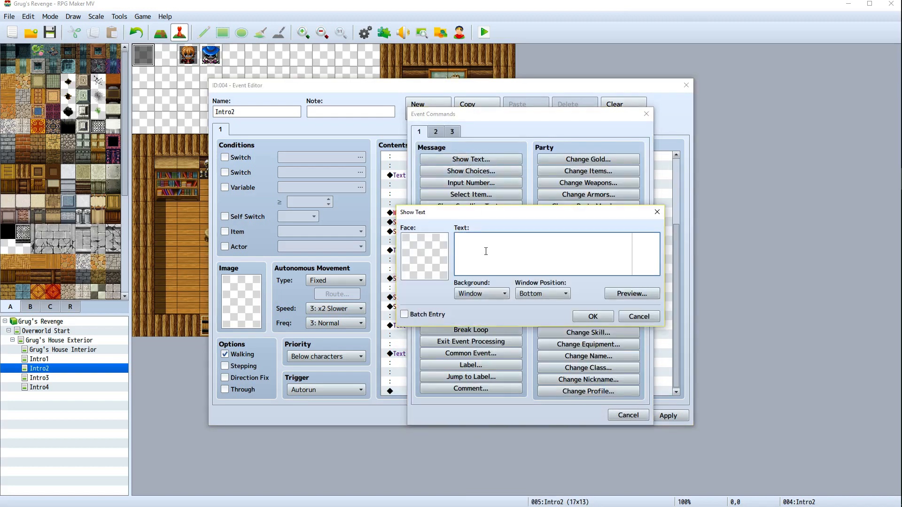
pyautogui.doubleClick(441, 250)
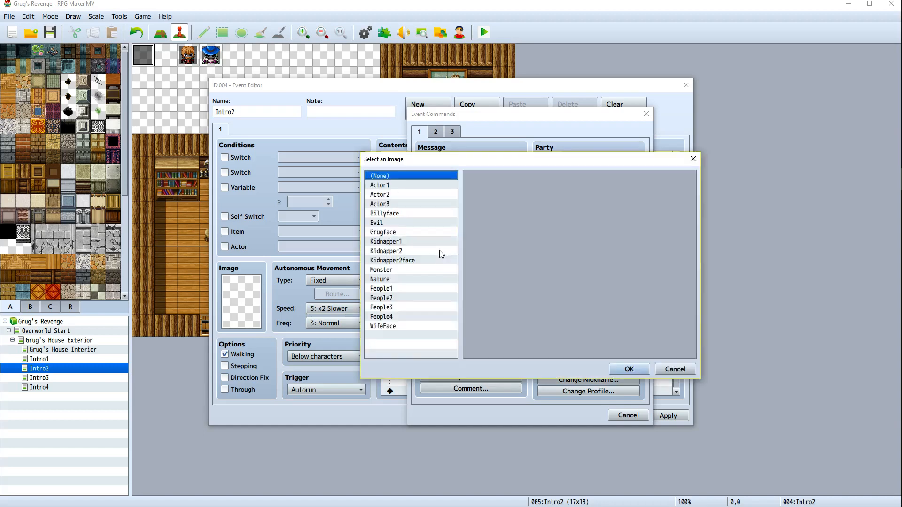
pyautogui.click(386, 251)
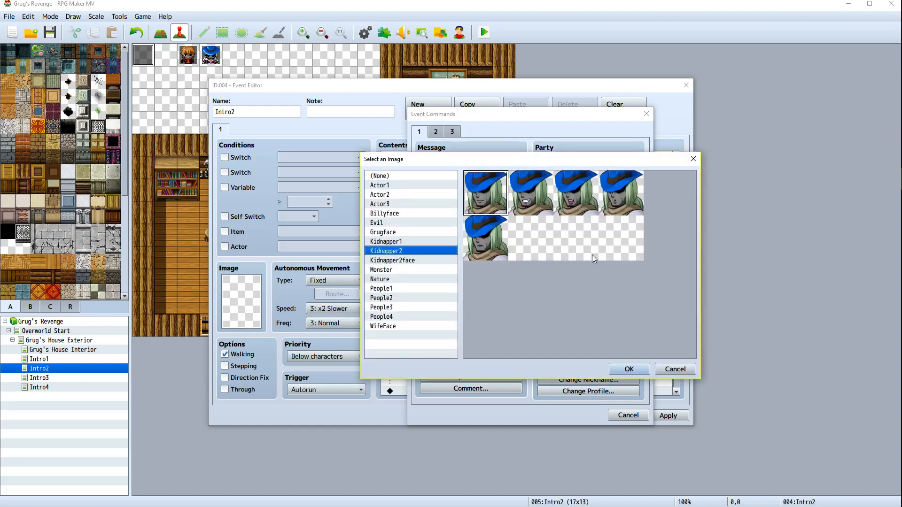
pyautogui.doubleClick(532, 202)
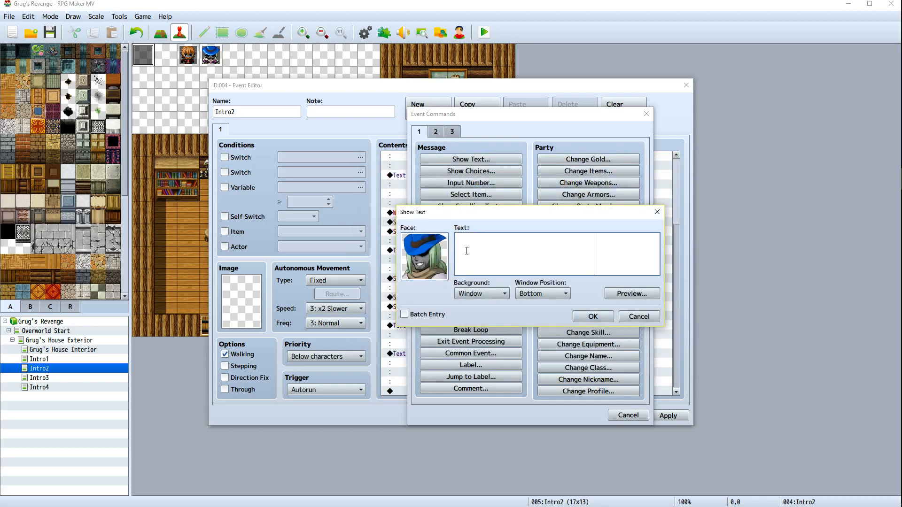
# Enter the text "Don't worry. Won't be no trouble if she don't fight!" at window position Top and confirm
pyautogui.write("Don't worry,")
pyautogui.press('BackSpace')
pyautogui.write(',')
pyautogui.press('BackSpace')
pyautogui.write(". Won't be no trouble")
pyautogui.press('BackSpace')
pyautogui.press('BackSpace')
pyautogui.write('unless')
pyautogui.press('BackSpace')
pyautogui.press('BackSpace')
pyautogui.press('BackSpace')
pyautogui.press('BackSpace')
pyautogui.press('BackSpace')
pyautogui.press('BackSpace')
pyautogui.write('if she don')
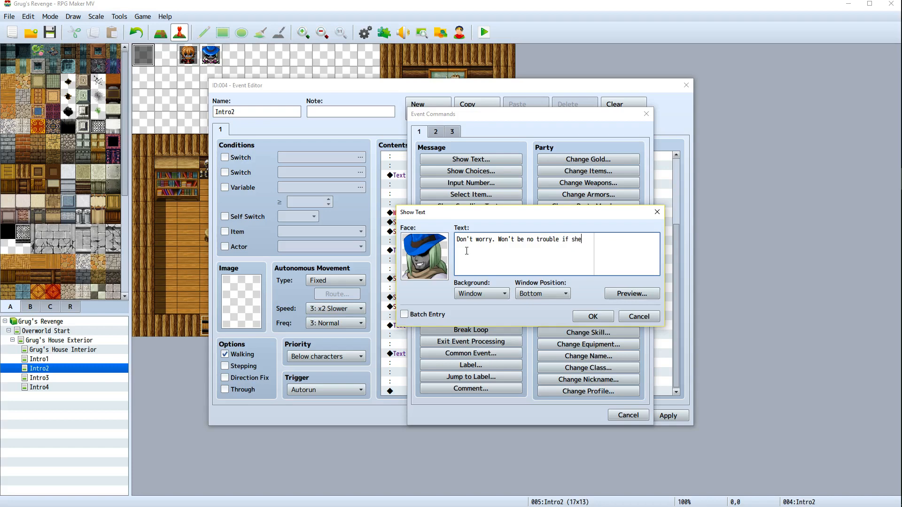
pyautogui.press('BackSpace')
pyautogui.press('BackSpace')
pyautogui.press('BackSpace')
pyautogui.write("don't")
pyautogui.write('fight')
pyautogui.write('.')
pyautogui.write('!')
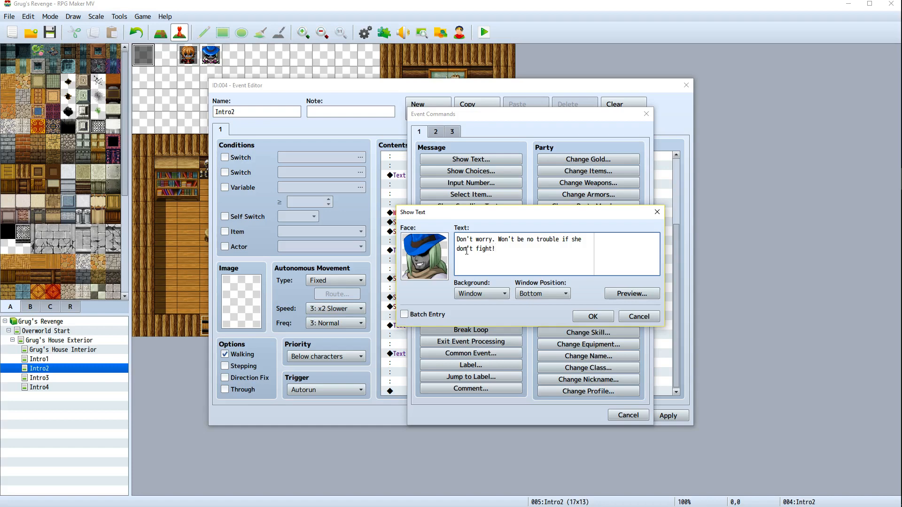
pyautogui.click(557, 290)
pyautogui.click(532, 306)
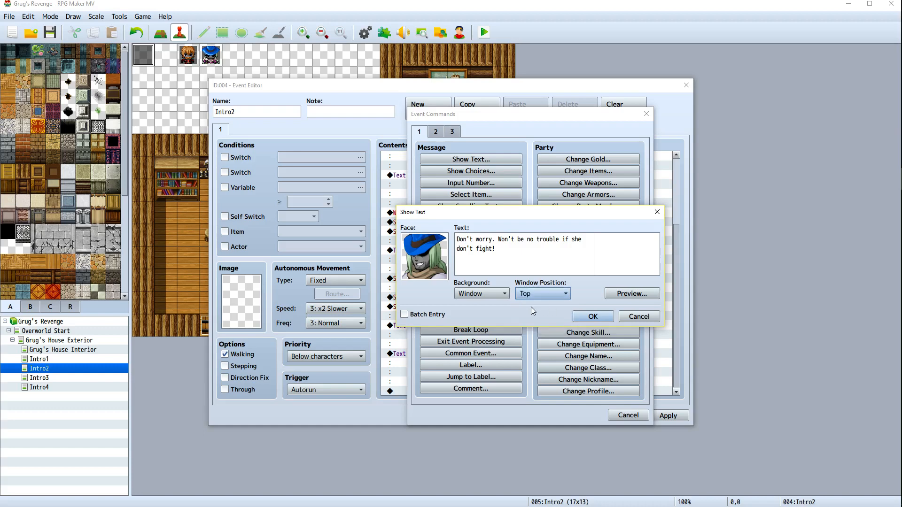
pyautogui.click(591, 317)
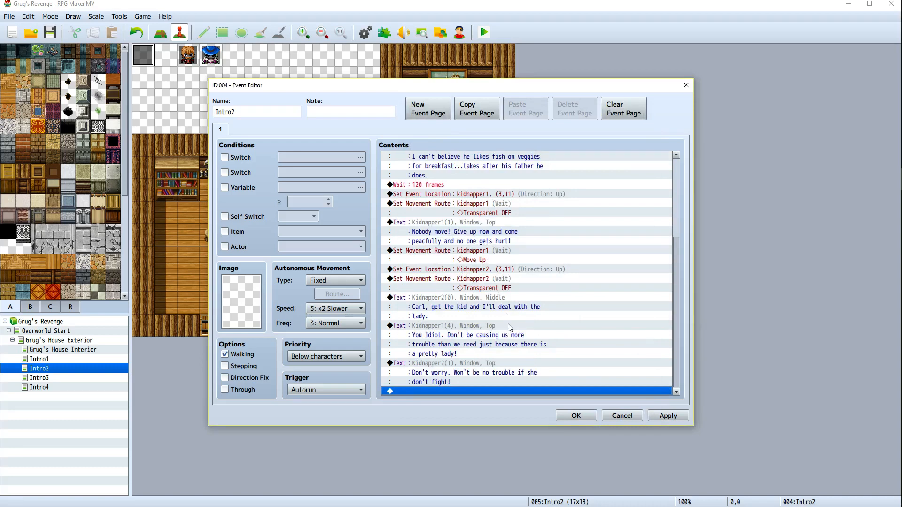
# Review the cutscene's command list from the middle down to the newest lines
pyautogui.scroll(3, 511, 324)
pyautogui.scroll(3, 510, 324)
pyautogui.moveTo(476, 90); pyautogui.dragTo(617, 135)
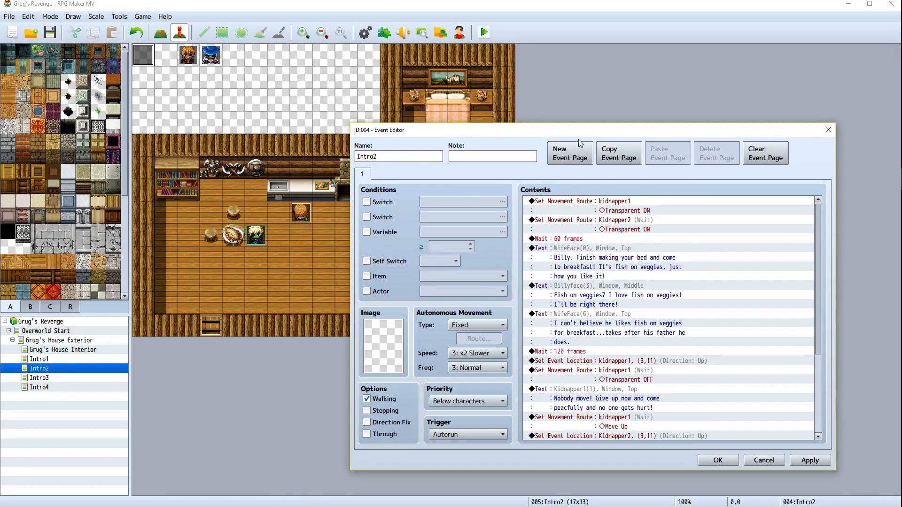
pyautogui.scroll(-1, 671, 383)
pyautogui.scroll(-4, 671, 383)
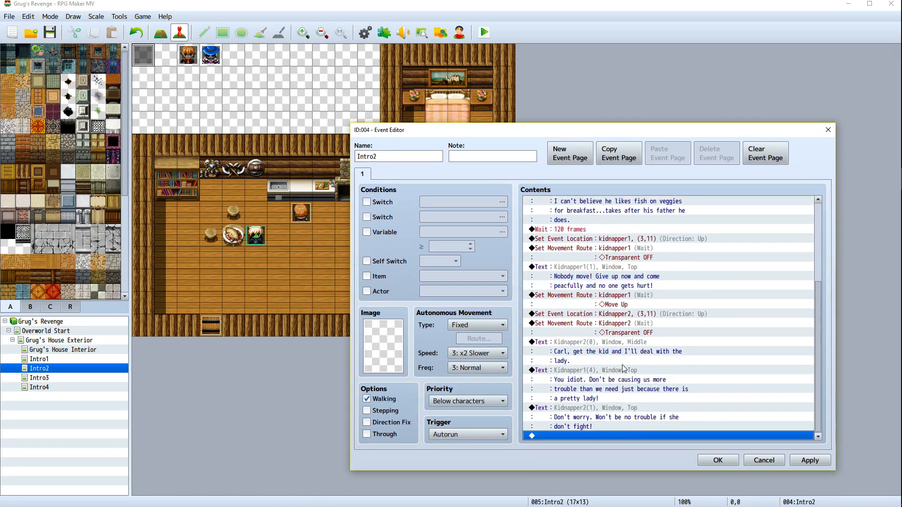
pyautogui.scroll(1, 607, 337)
pyautogui.scroll(-1, 605, 341)
pyautogui.scroll(1, 600, 340)
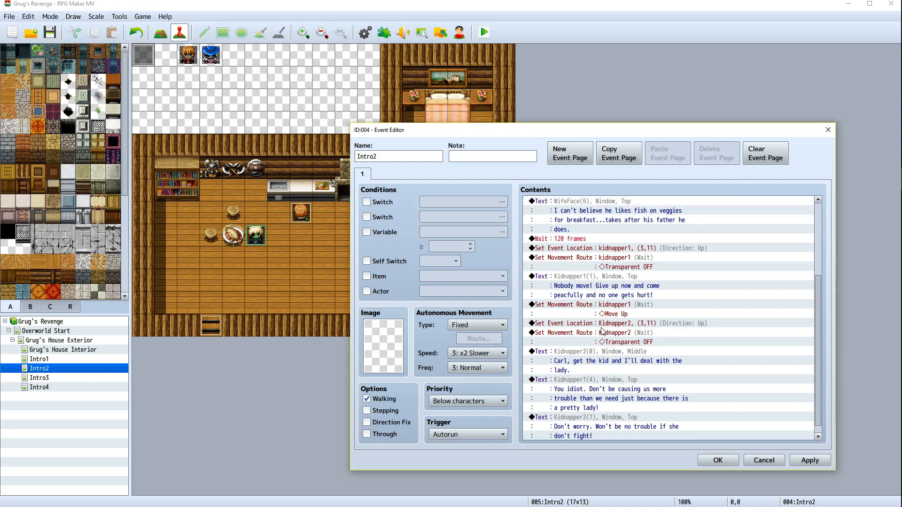
pyautogui.scroll(-1, 601, 332)
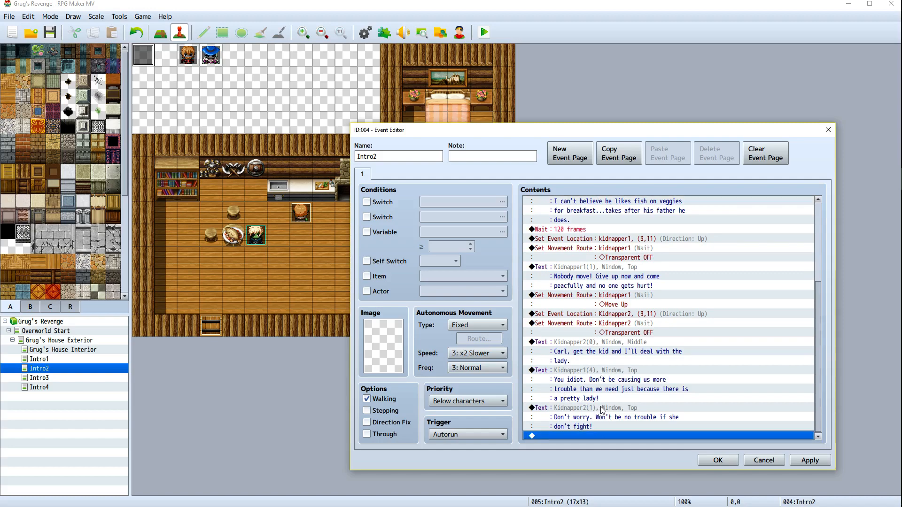
# Insert a Set Movement Route before Kidnapper2's last line making Wife turn down, and apply
pyautogui.rightClick(585, 407)
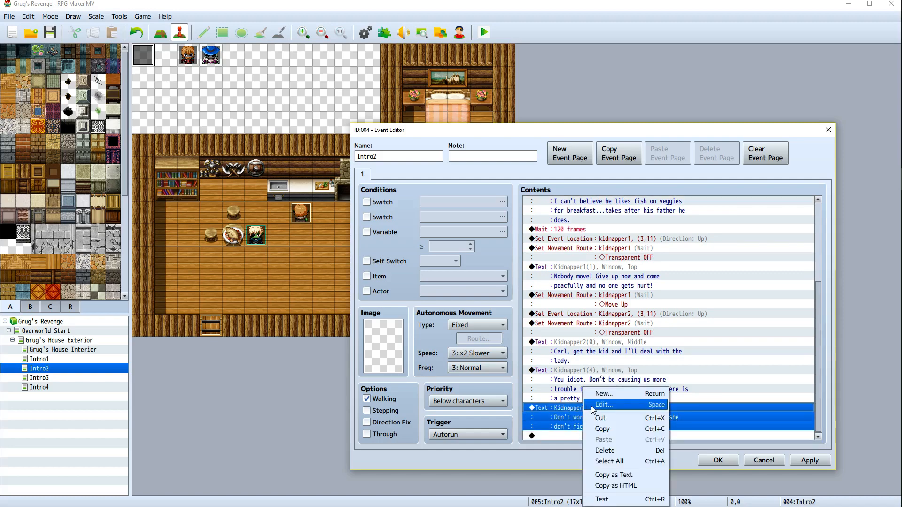
pyautogui.click(620, 346)
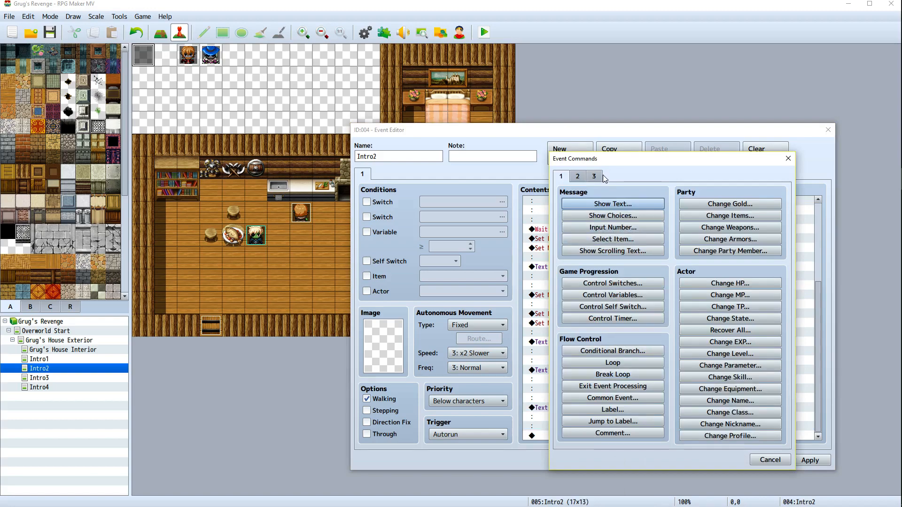
pyautogui.click(581, 178)
pyautogui.click(601, 250)
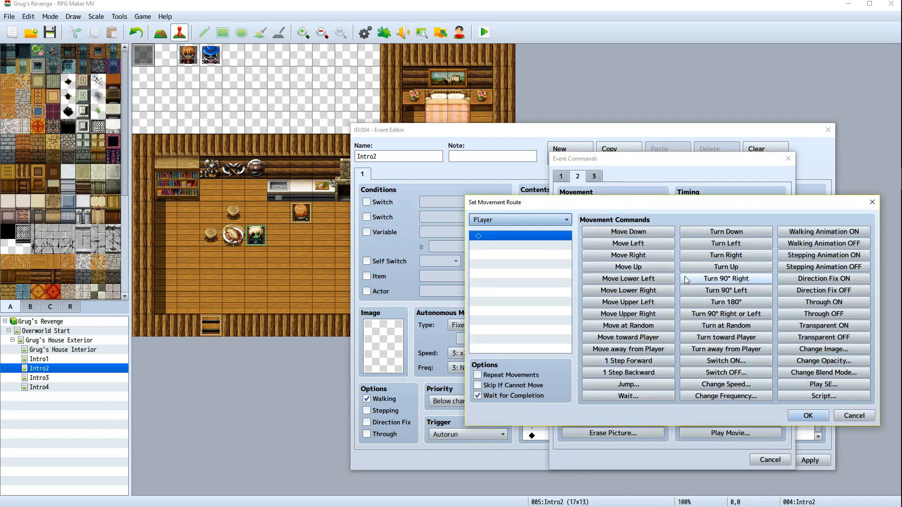
pyautogui.click(524, 221)
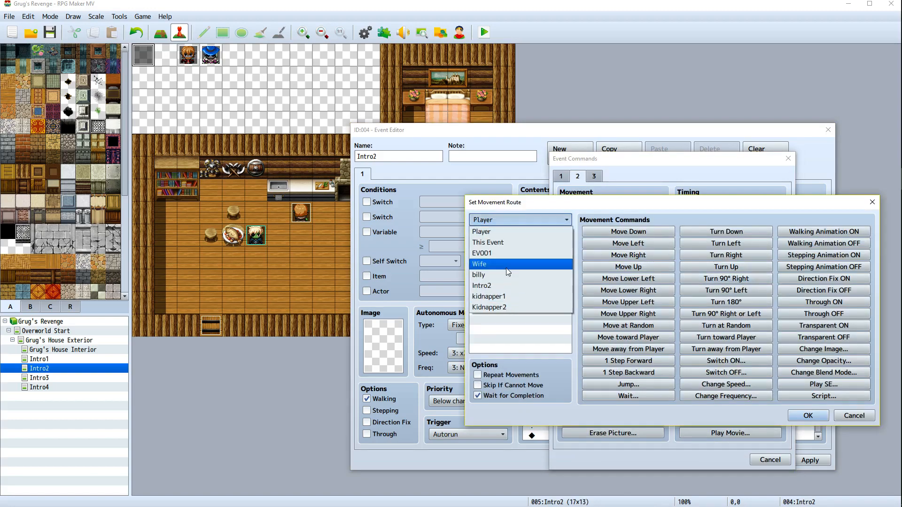
pyautogui.click(519, 264)
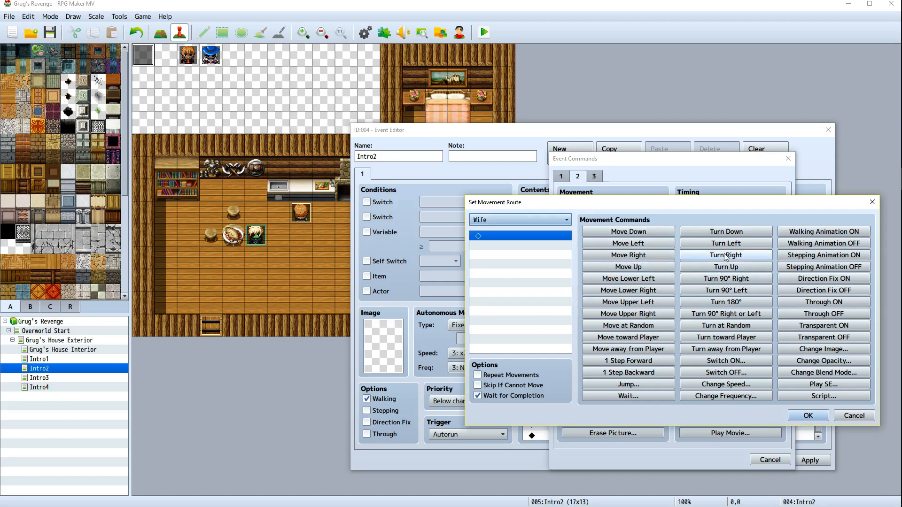
pyautogui.click(727, 233)
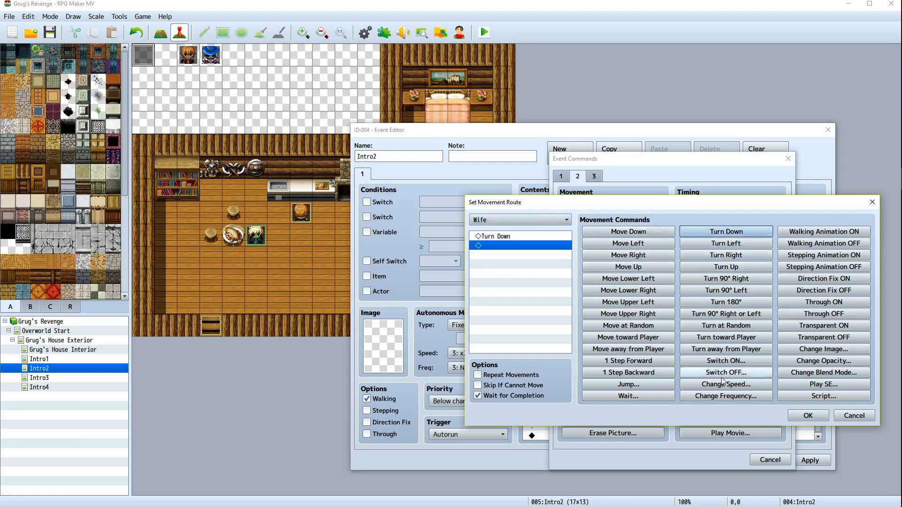
pyautogui.click(799, 416)
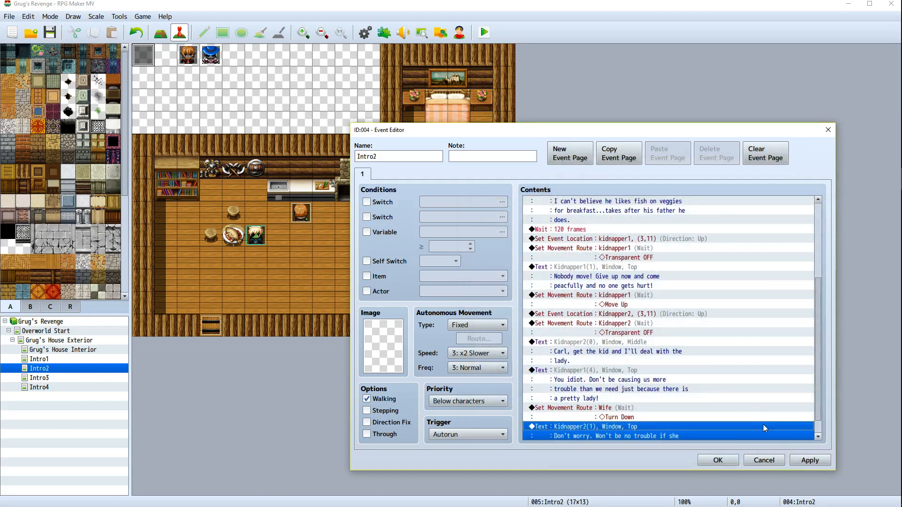
pyautogui.click(804, 460)
# Turn off Wait for Completion on the Wife movement route
pyautogui.scroll(-1, 737, 355)
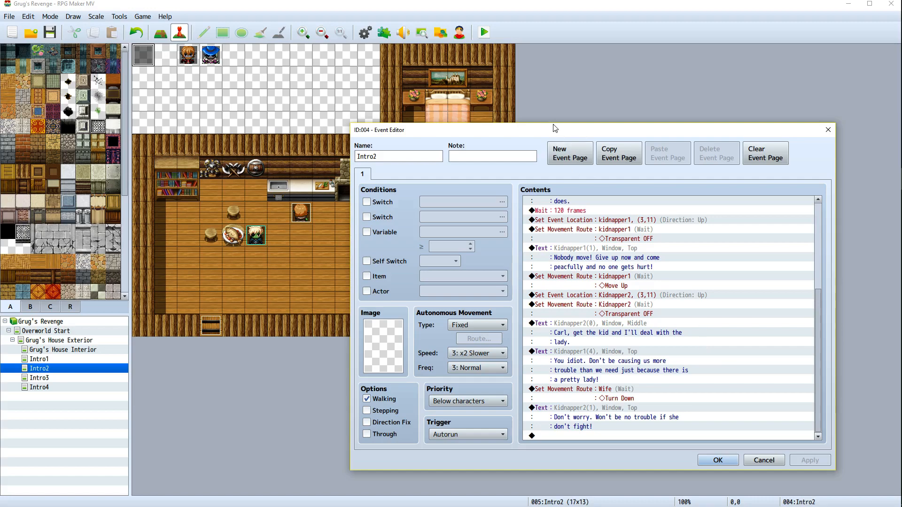
pyautogui.moveTo(548, 133); pyautogui.dragTo(393, 142)
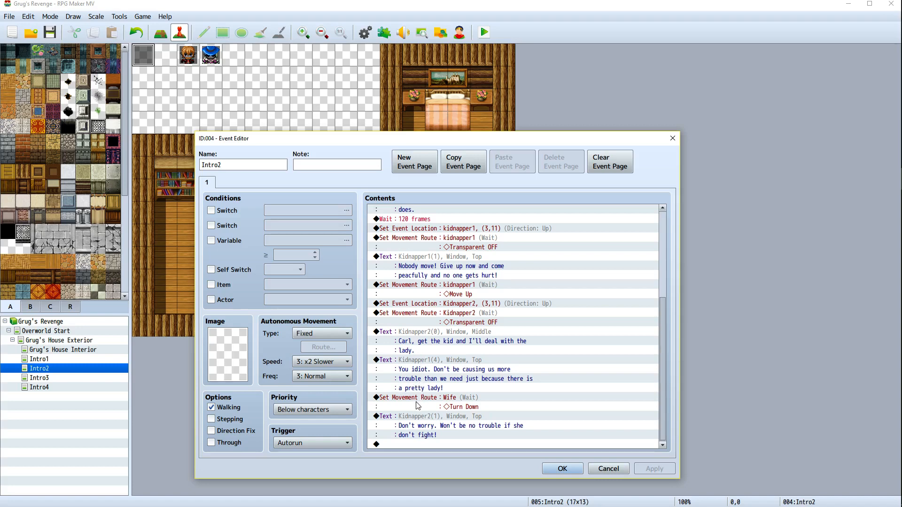
pyautogui.click(420, 419)
pyautogui.rightClick(419, 417)
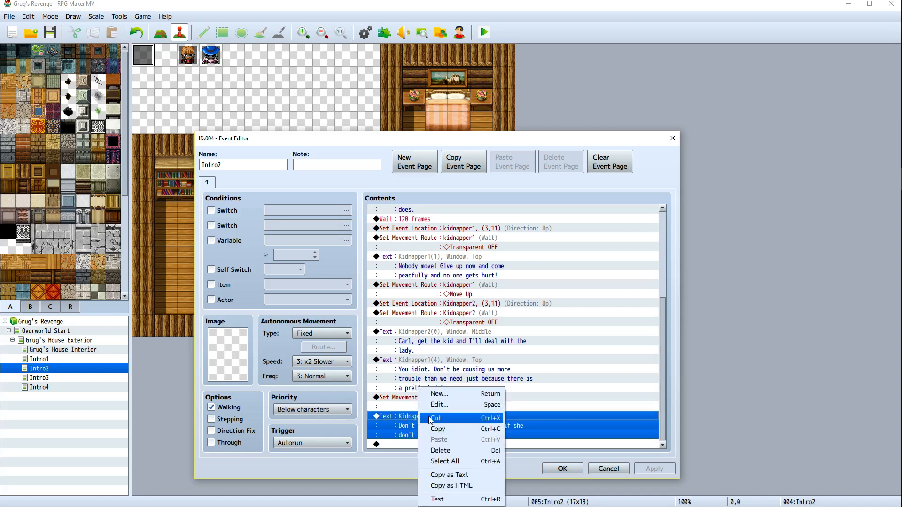
pyautogui.press('Escape')
pyautogui.rightClick(435, 399)
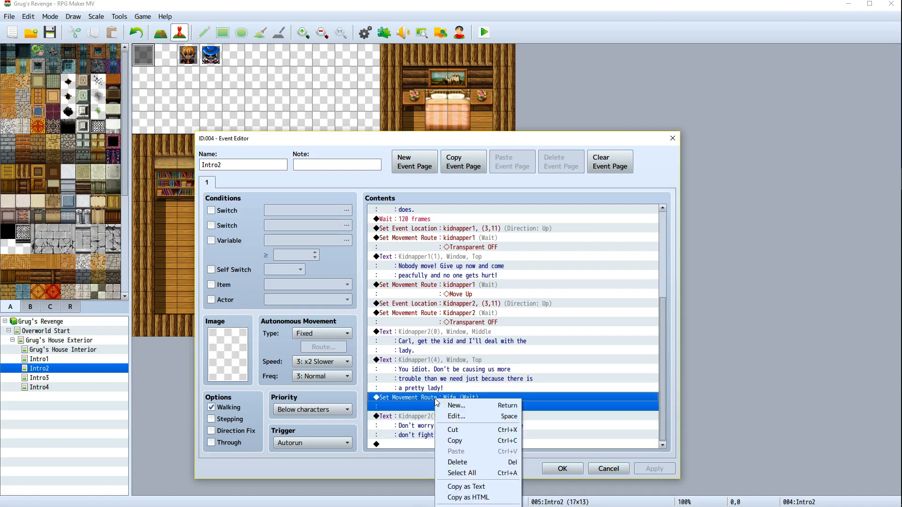
pyautogui.click(473, 416)
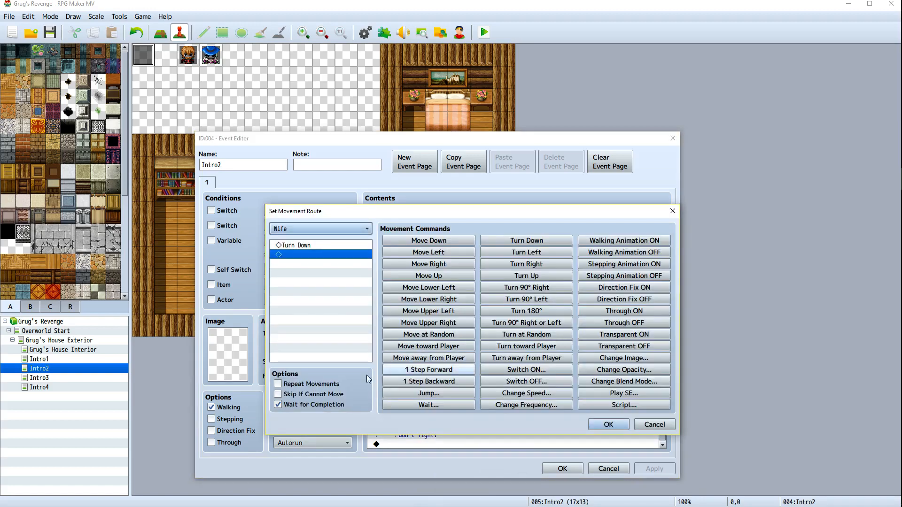
pyautogui.click(602, 428)
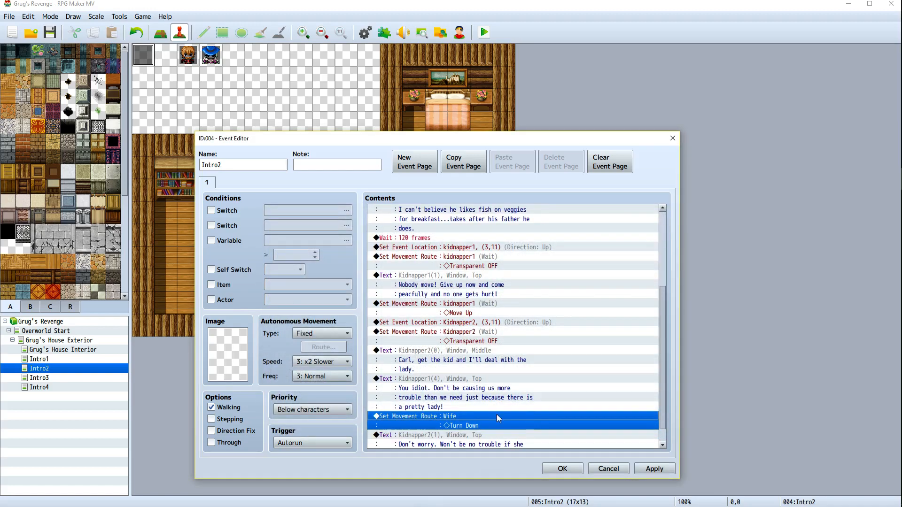
# Insert a Set Movement Route for billy with Turn Left and no Wait for Completion, then apply and close the editor
pyautogui.click(408, 435)
pyautogui.rightClick(407, 433)
pyautogui.click(434, 401)
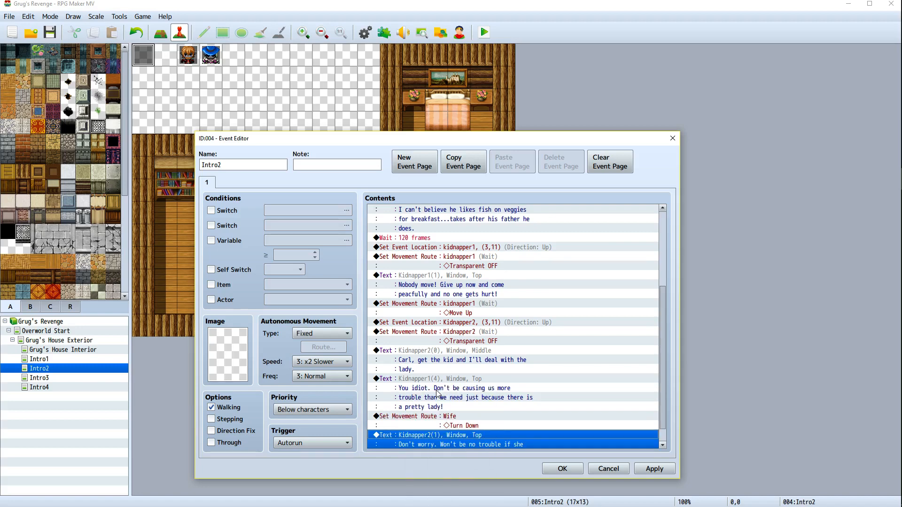
pyautogui.click(466, 259)
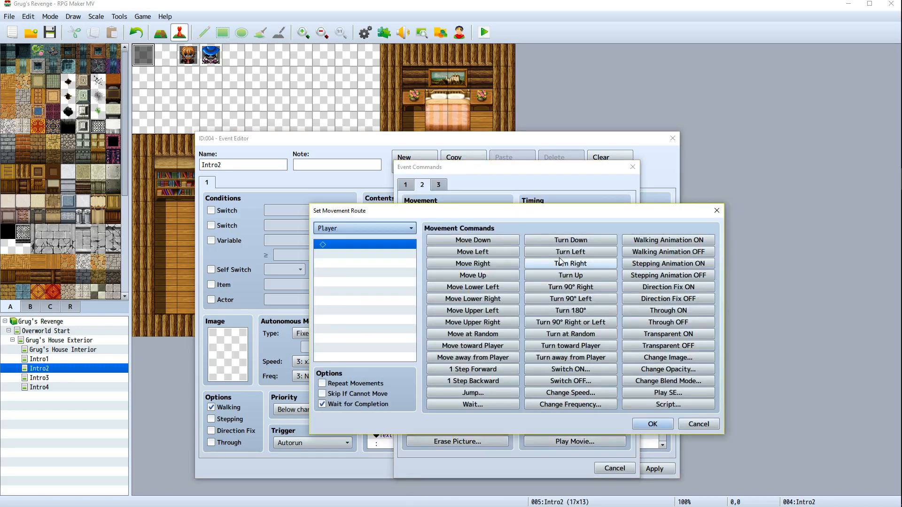
pyautogui.click(348, 231)
pyautogui.click(348, 283)
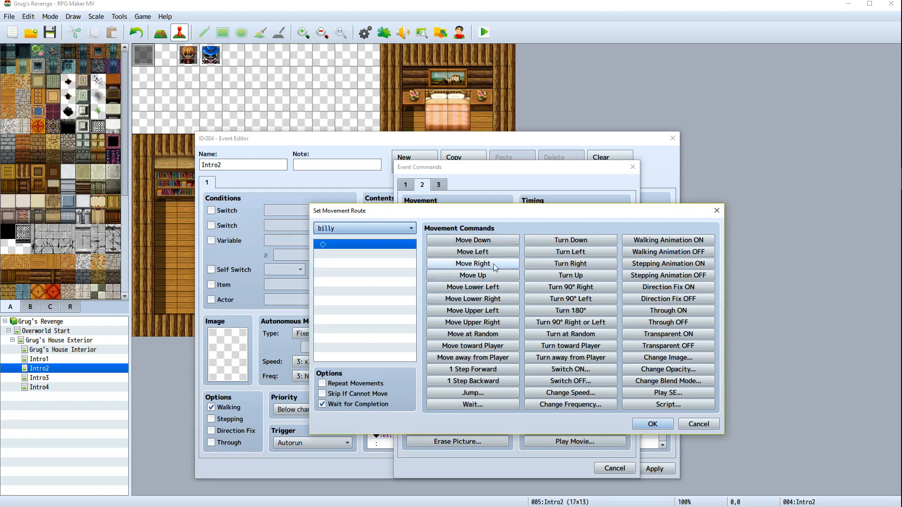
pyautogui.click(536, 254)
pyautogui.click(322, 404)
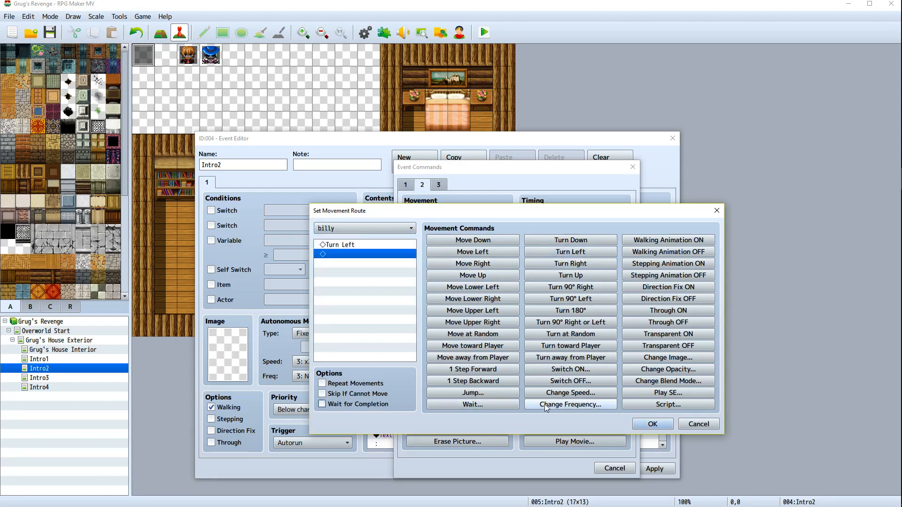
pyautogui.click(653, 424)
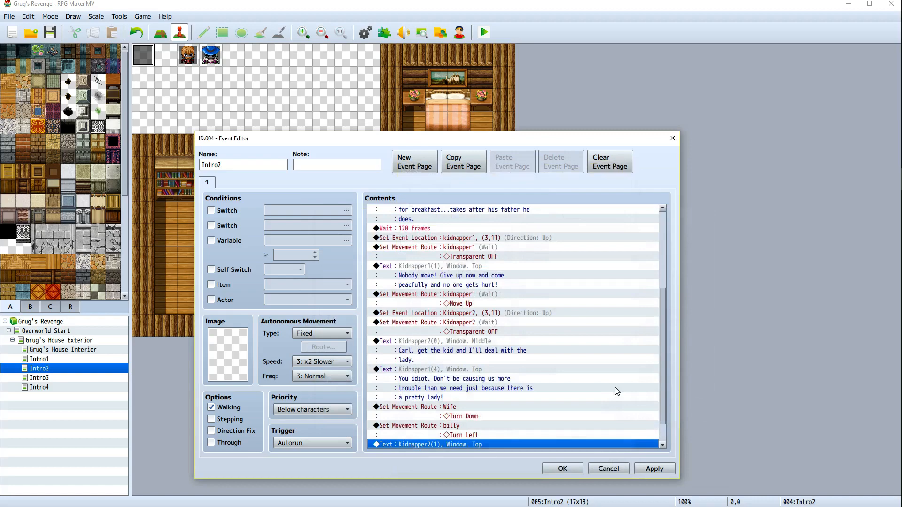
pyautogui.click(654, 469)
pyautogui.click(570, 465)
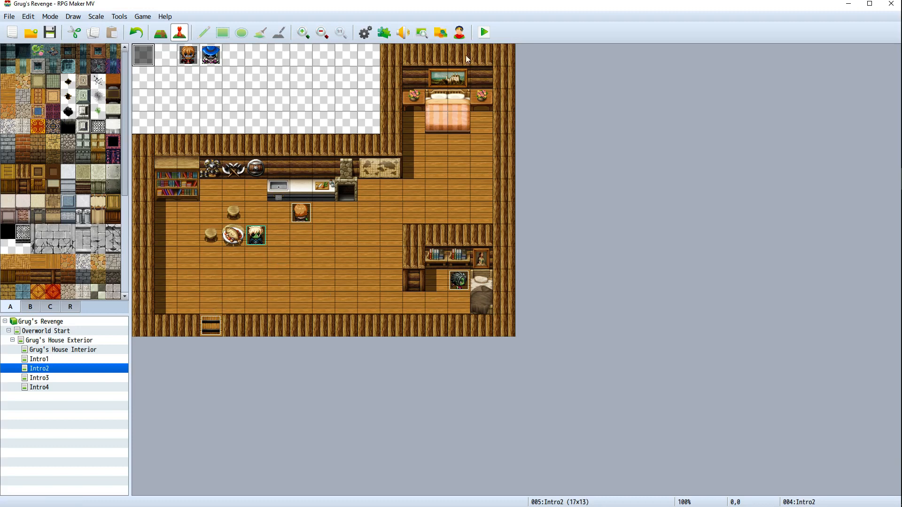
# Open the Intro2 event and start a new Show Text command at the end of its list, using a WifeFace portrait
pyautogui.rightClick(146, 56)
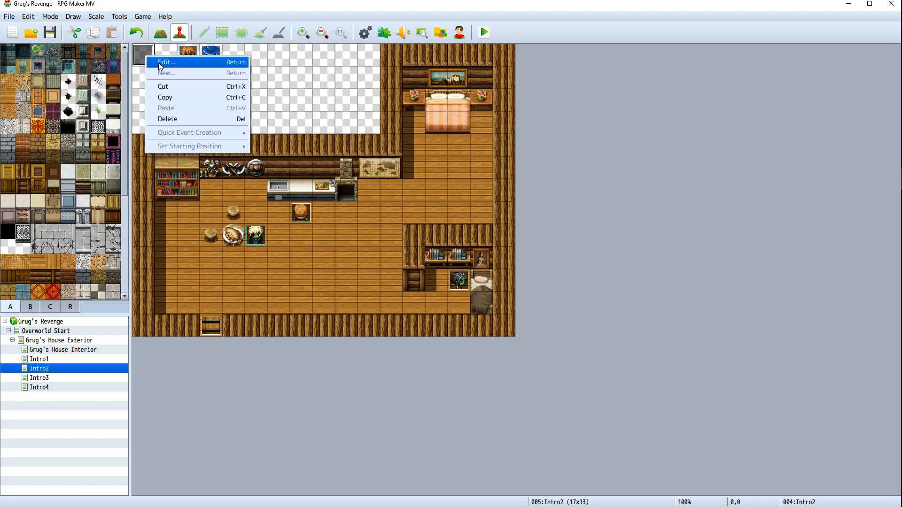
pyautogui.click(159, 66)
pyautogui.scroll(-5, 534, 341)
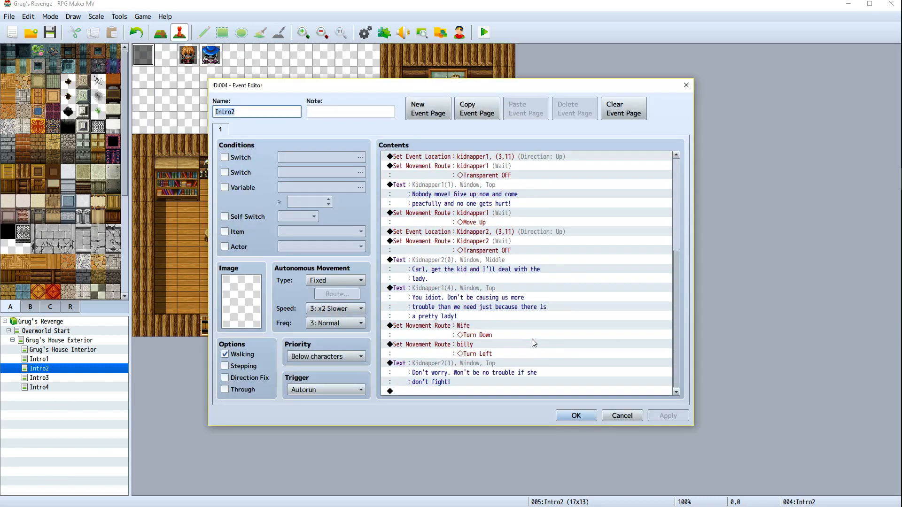
pyautogui.rightClick(442, 390)
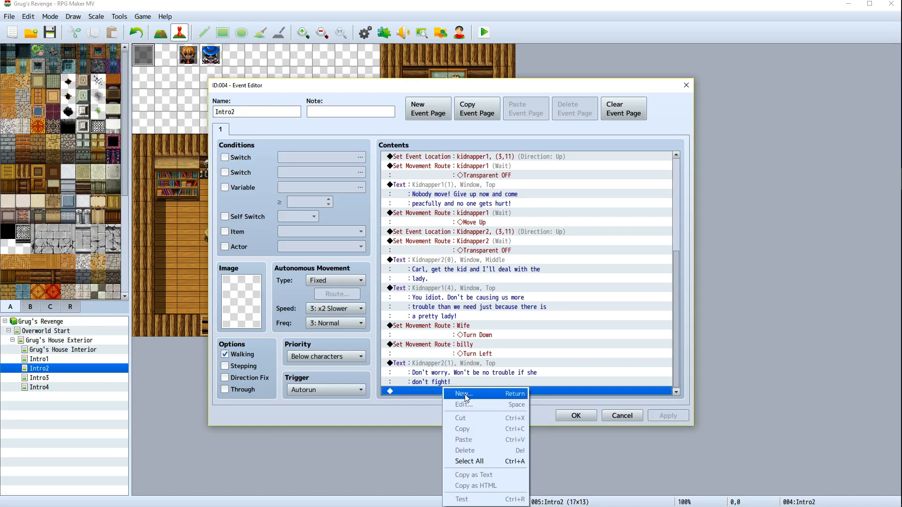
pyautogui.click(465, 395)
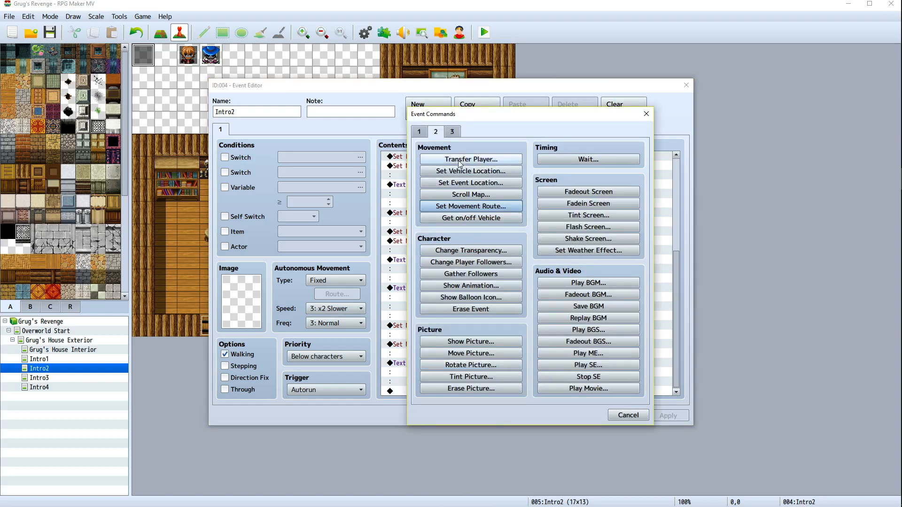
pyautogui.click(419, 131)
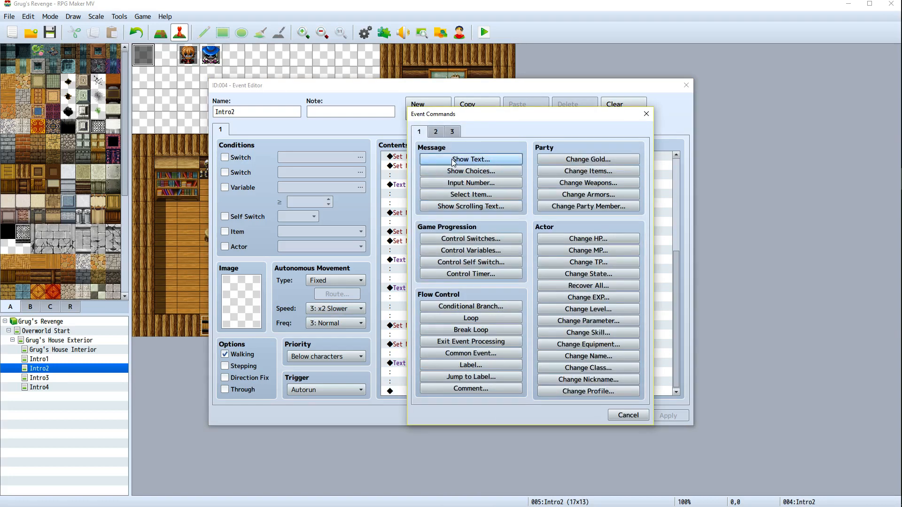
pyautogui.click(471, 159)
pyautogui.doubleClick(425, 256)
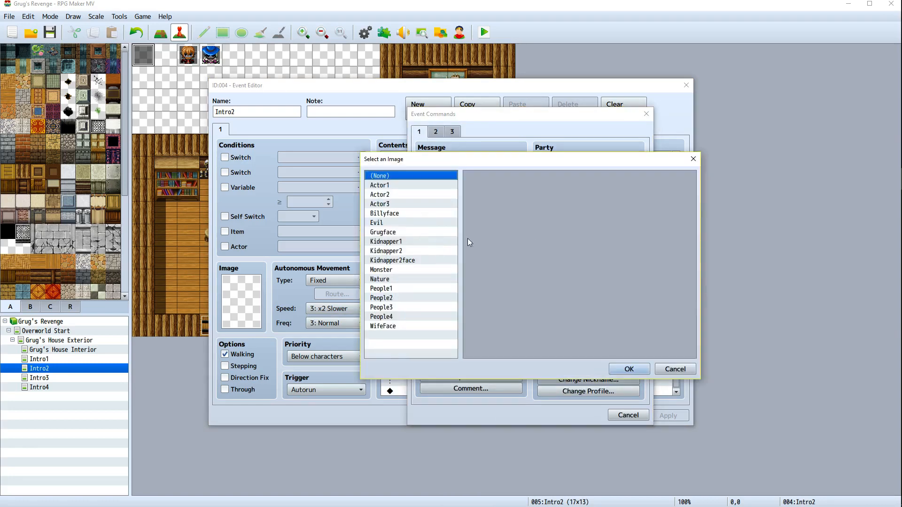
pyautogui.click(384, 326)
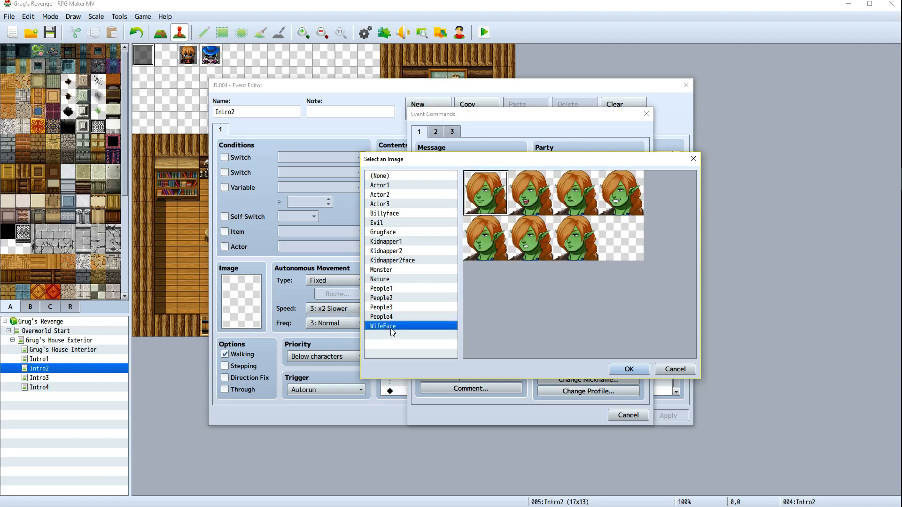
pyautogui.doubleClick(529, 195)
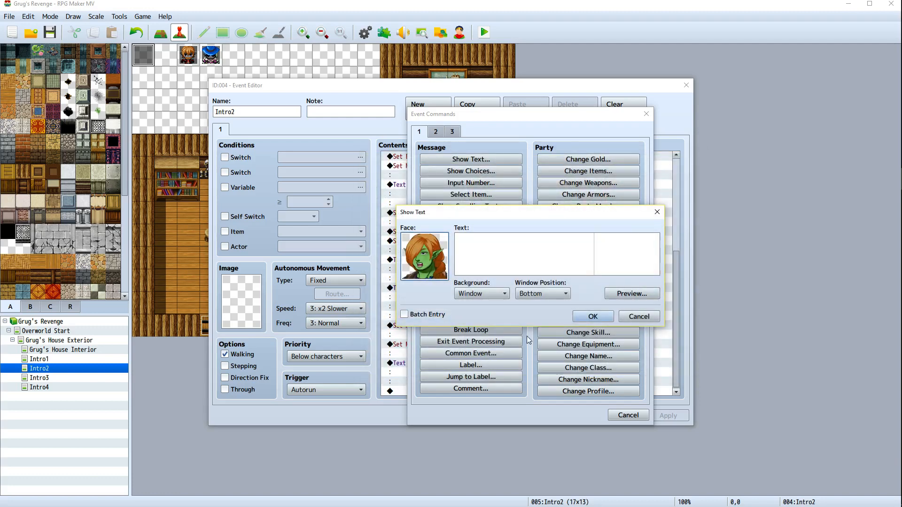
# Enter the message "Billy! Run!" and set the window position to Top
pyautogui.click(477, 258)
pyautogui.write('B')
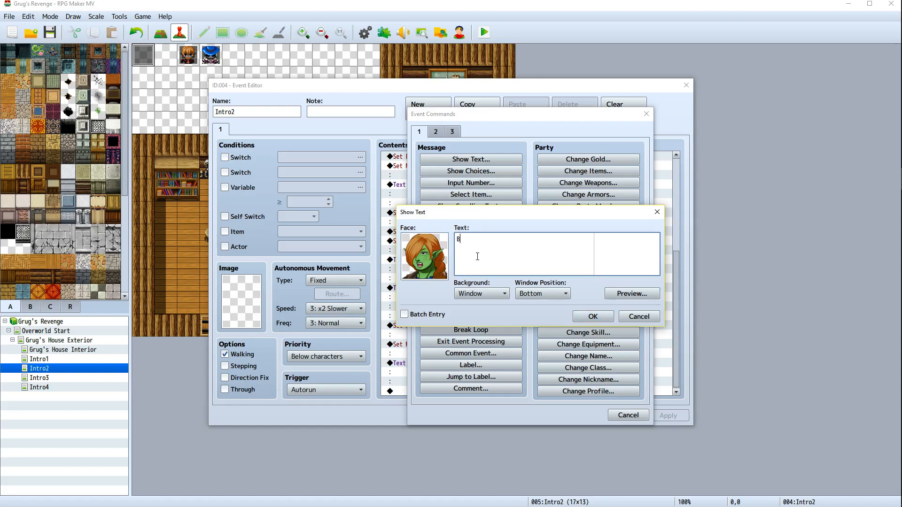
pyautogui.write('illy! R')
pyautogui.write('un')
pyautogui.write('un')
pyautogui.click(558, 294)
pyautogui.click(544, 306)
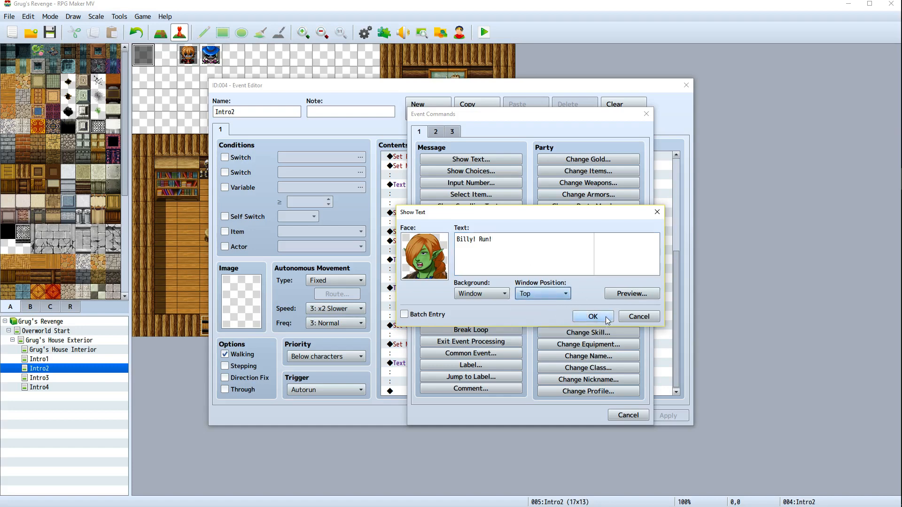
# Preview the Wife's message, confirm the text command, then apply and close the event editor
pyautogui.click(631, 294)
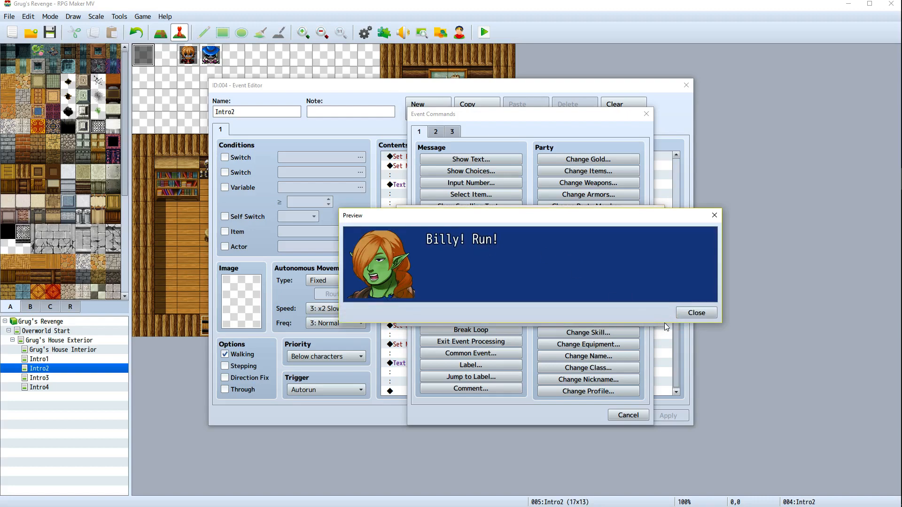
pyautogui.click(695, 313)
pyautogui.click(585, 319)
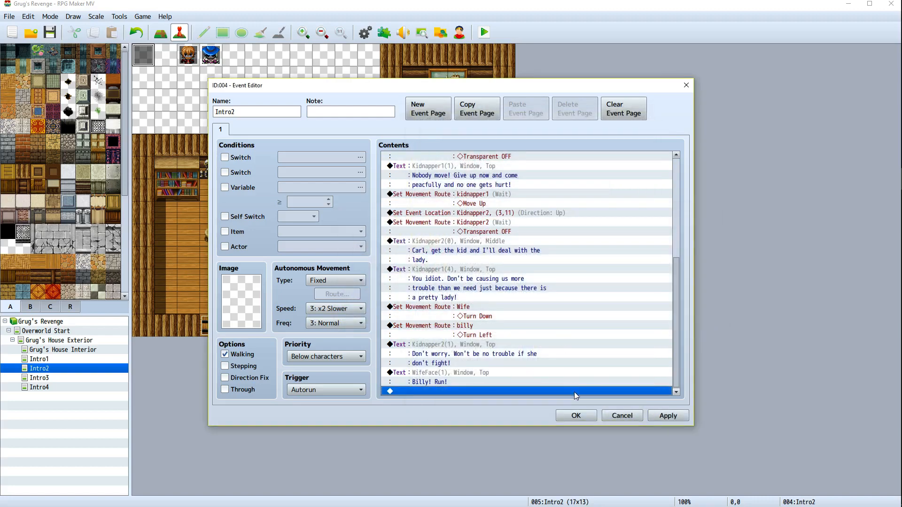
pyautogui.click(660, 416)
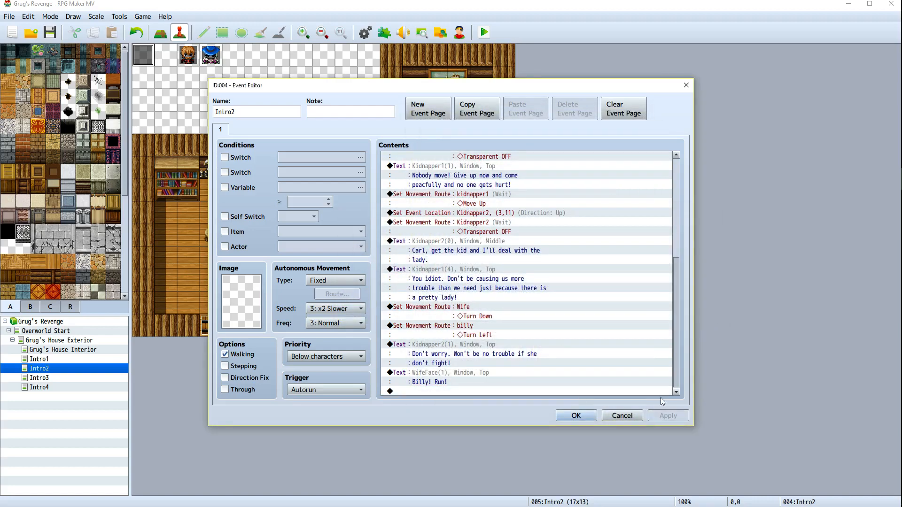
pyautogui.click(576, 416)
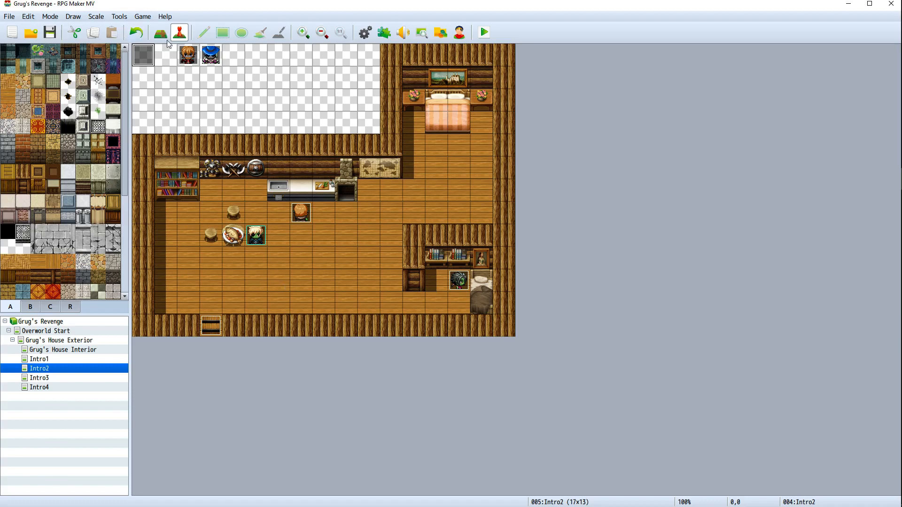
# Reopen the Intro2 event and add a Set Movement Route at the end of the list for kidnapper1
pyautogui.rightClick(144, 55)
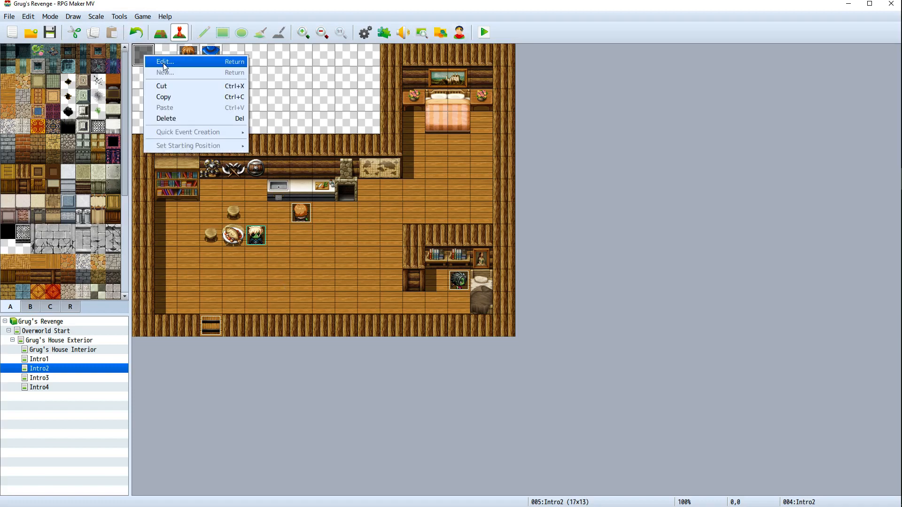
pyautogui.click(164, 62)
pyautogui.scroll(-6, 420, 334)
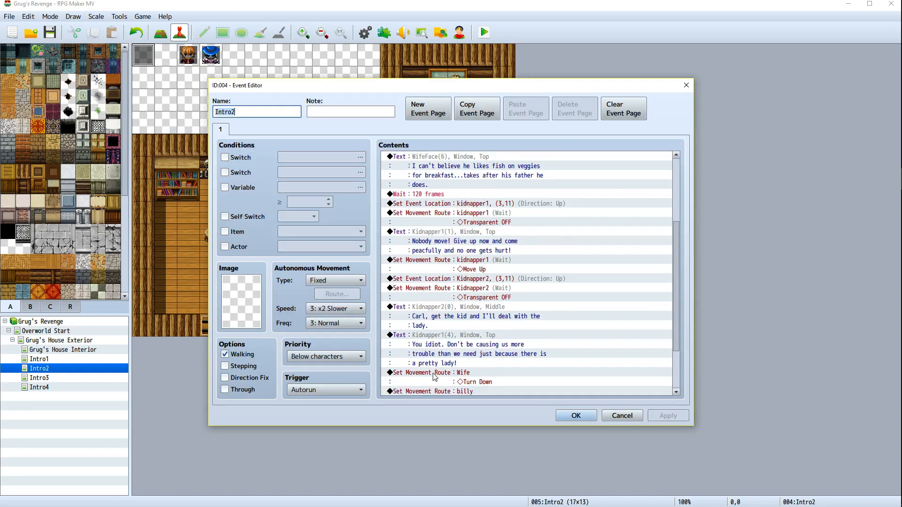
pyautogui.click(436, 390)
pyautogui.rightClick(436, 390)
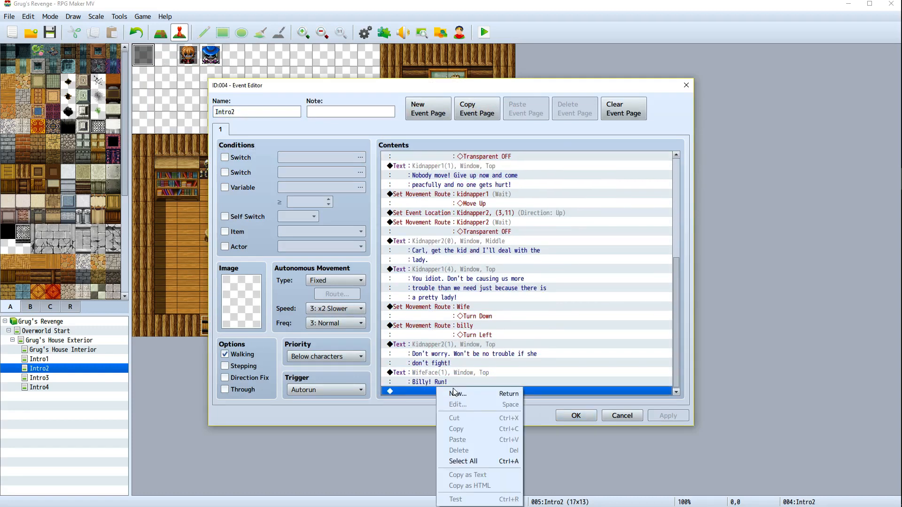
pyautogui.click(450, 393)
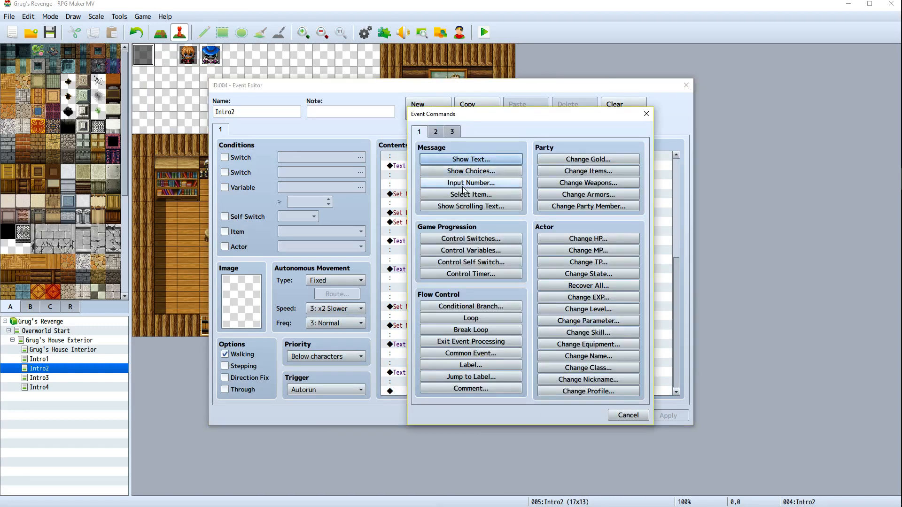
pyautogui.click(438, 132)
pyautogui.click(454, 207)
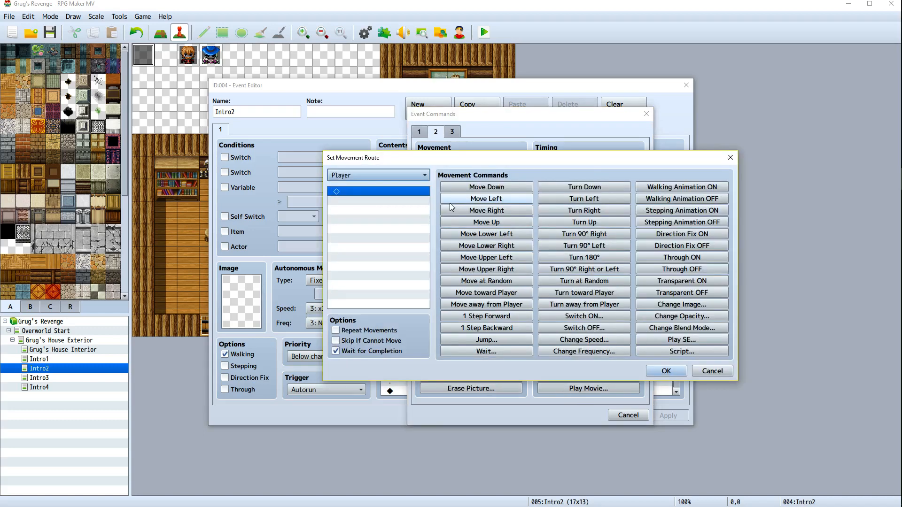
pyautogui.click(387, 176)
pyautogui.click(379, 252)
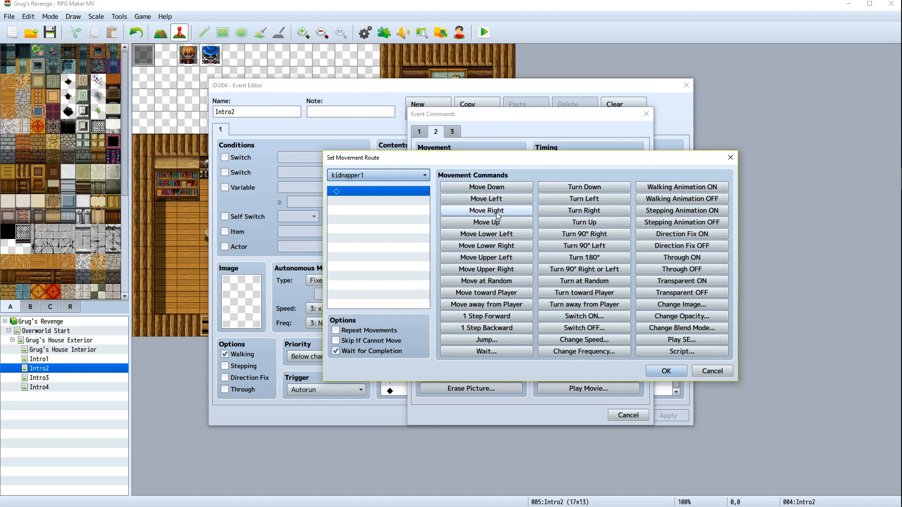
# Give kidnapper1's route Turn Right followed by three Move Right steps, then confirm and apply the change
pyautogui.click(578, 213)
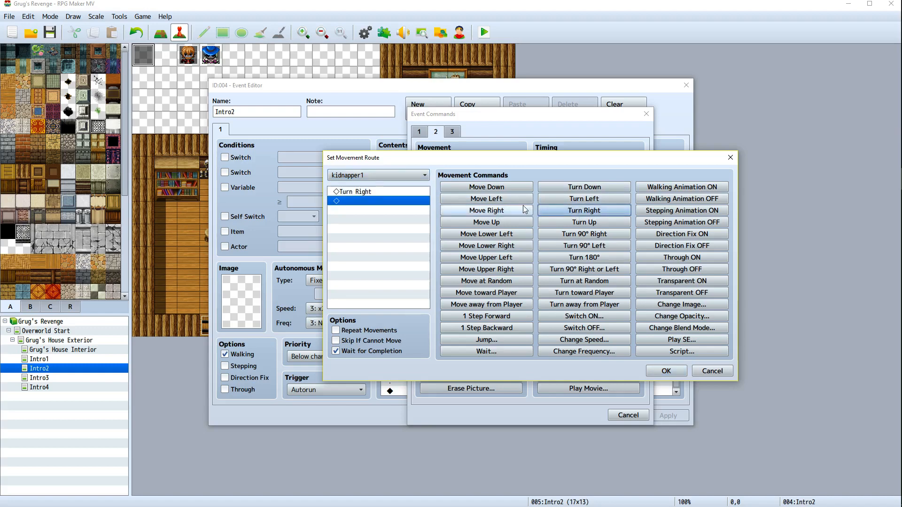
pyautogui.click(511, 213)
pyautogui.click(511, 214)
pyautogui.click(511, 214)
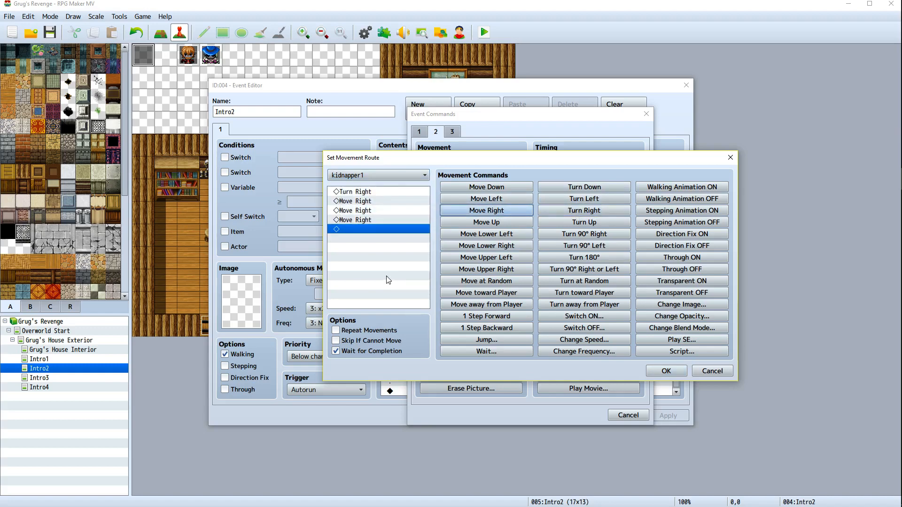
pyautogui.click(674, 372)
pyautogui.click(657, 414)
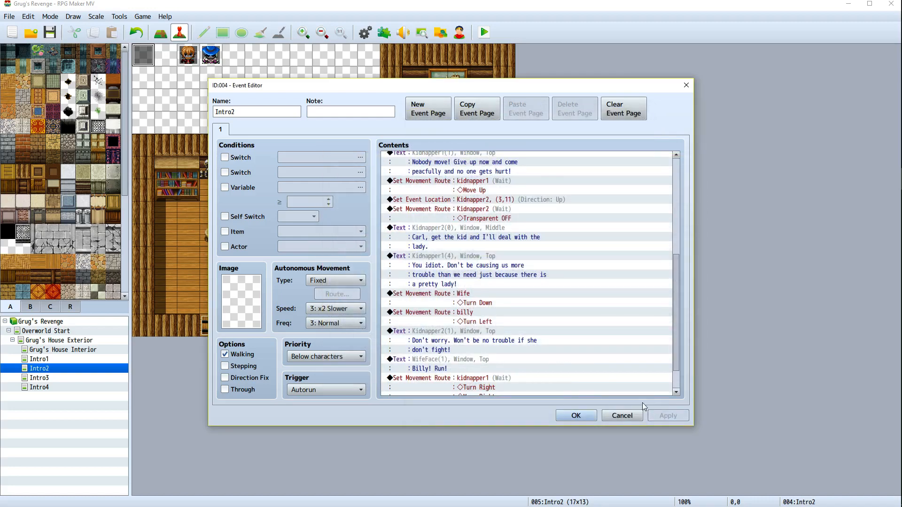
pyautogui.moveTo(487, 85); pyautogui.dragTo(720, 57)
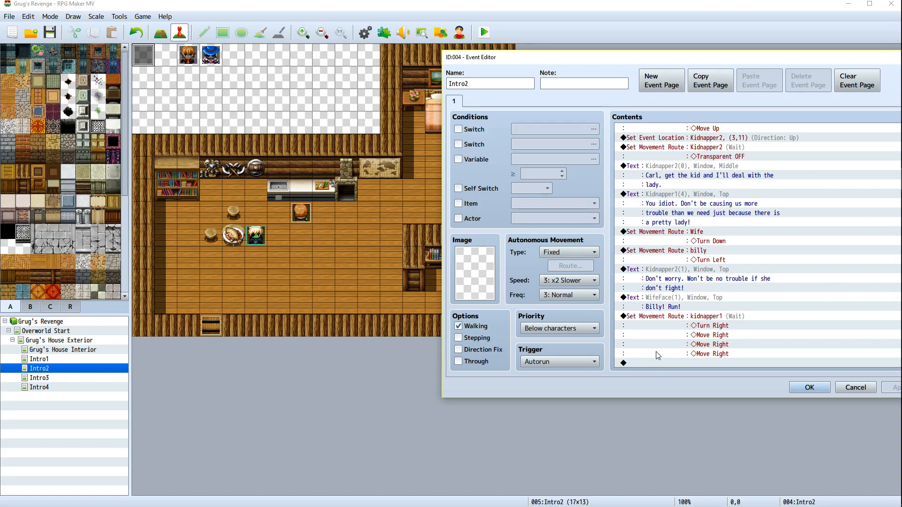
pyautogui.rightClick(654, 363)
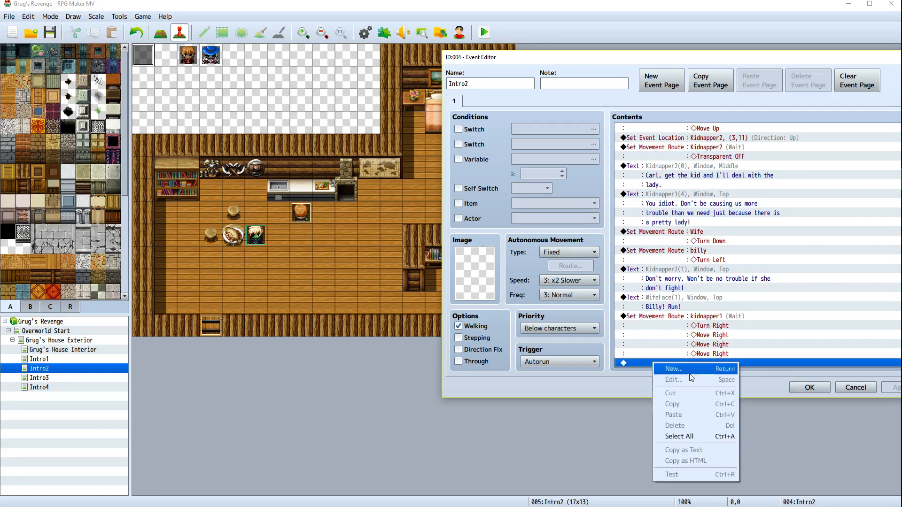
pyautogui.click(633, 430)
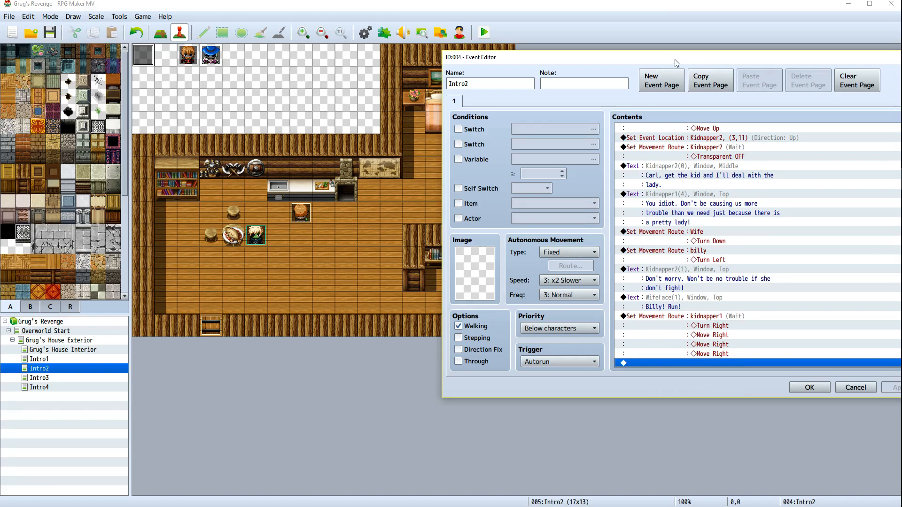
pyautogui.moveTo(655, 57); pyautogui.dragTo(541, 54)
# Add a Set Movement Route for Kidnapper2: Move Up, Turn Right, two Move Right, without waiting for completion, and apply
pyautogui.rightClick(542, 361)
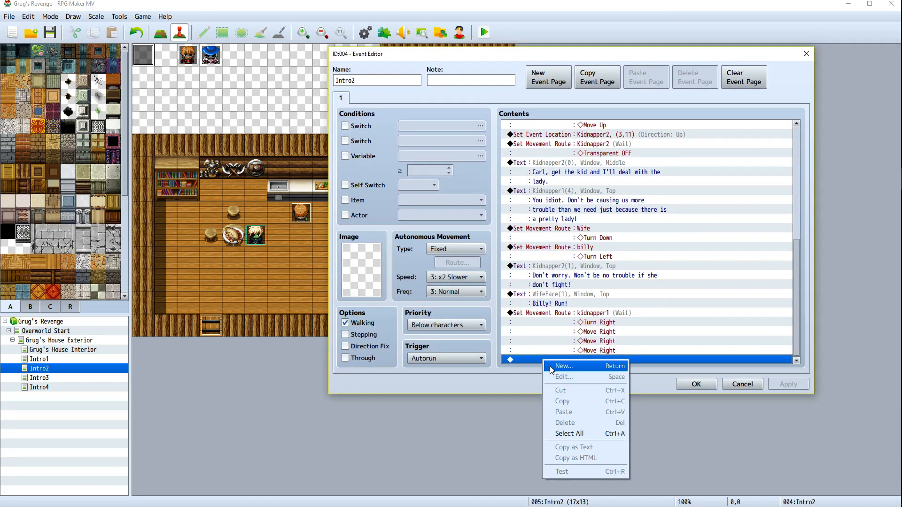
pyautogui.click(587, 365)
pyautogui.click(590, 174)
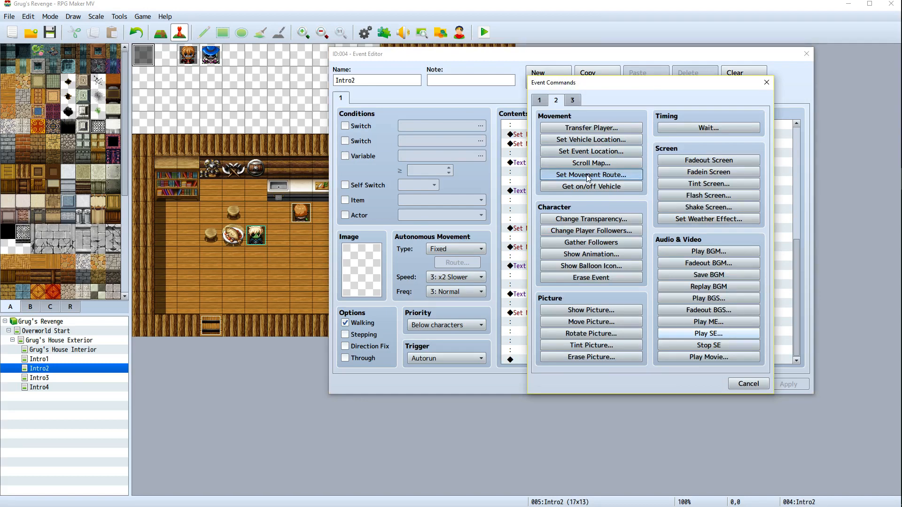
pyautogui.click(515, 145)
pyautogui.click(493, 229)
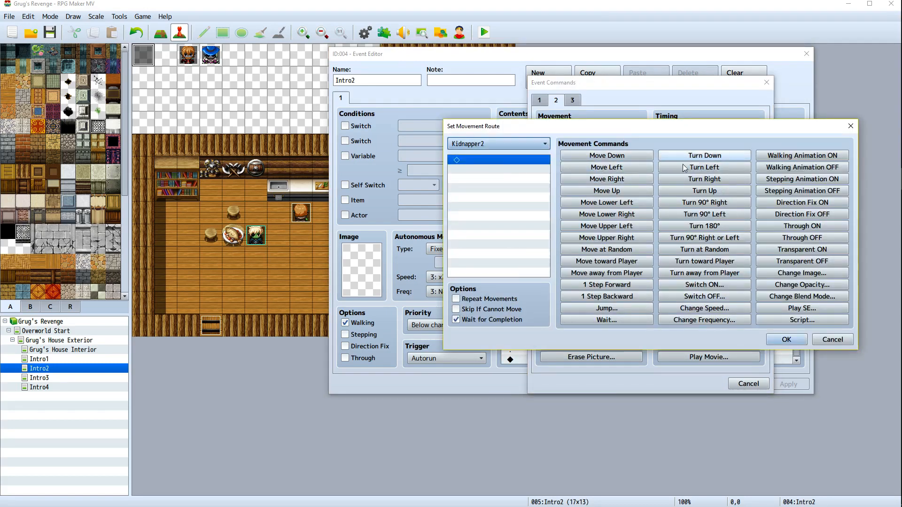
pyautogui.click(615, 197)
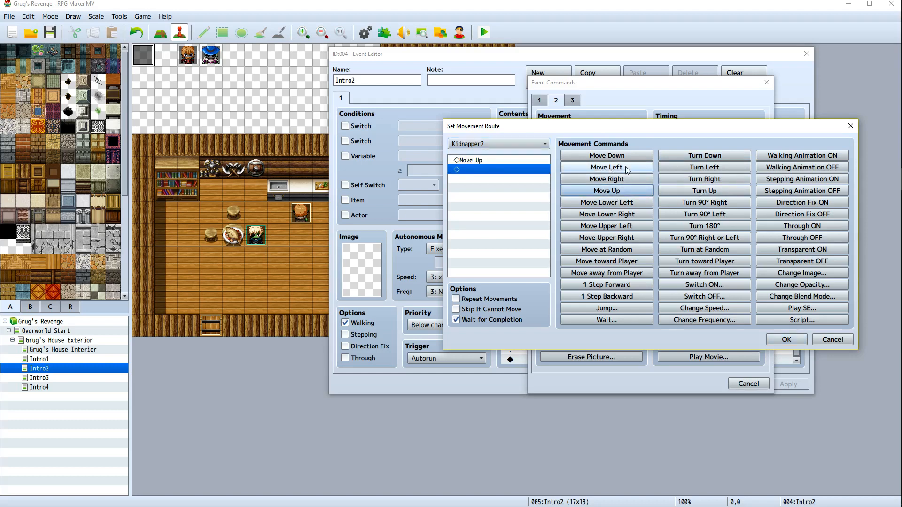
pyautogui.click(703, 184)
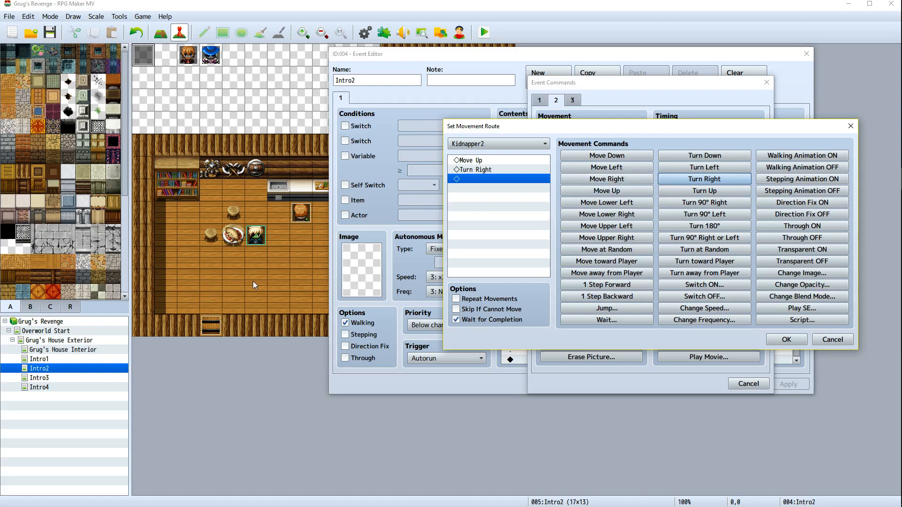
pyautogui.doubleClick(608, 181)
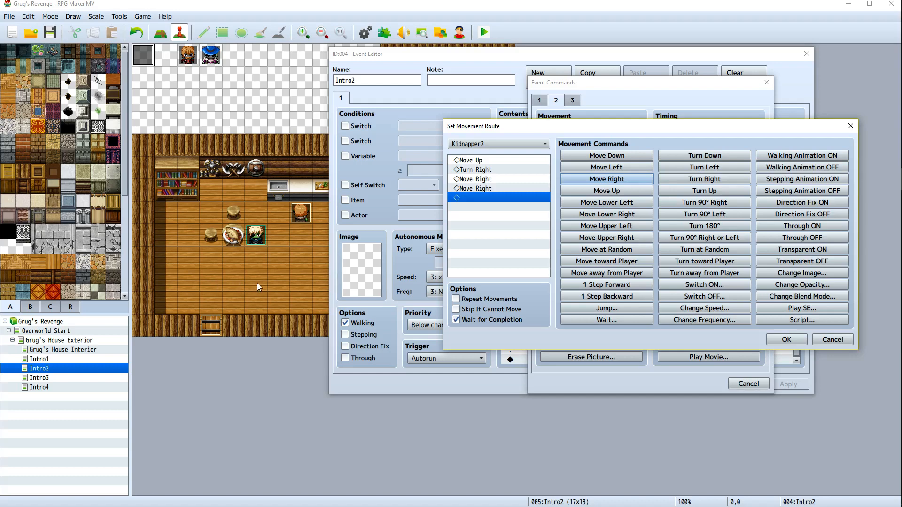
pyautogui.click(456, 320)
pyautogui.click(455, 322)
pyautogui.click(456, 320)
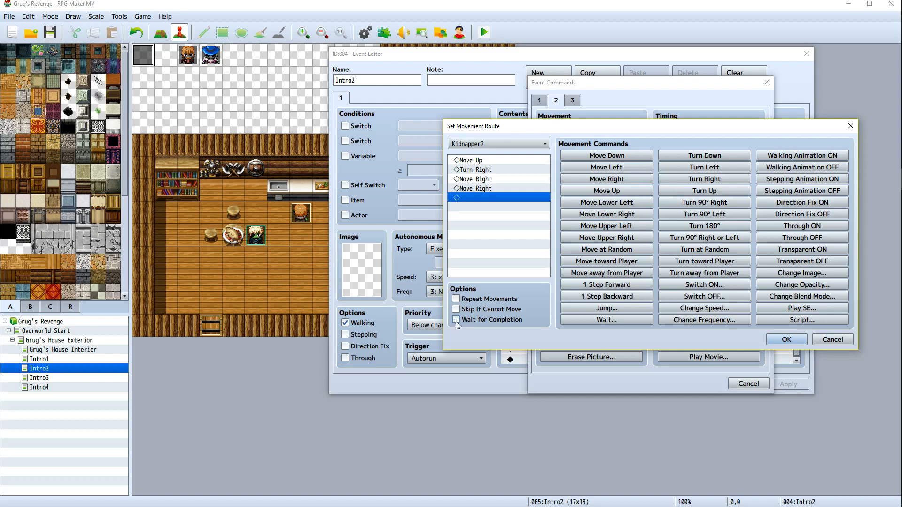
pyautogui.click(785, 339)
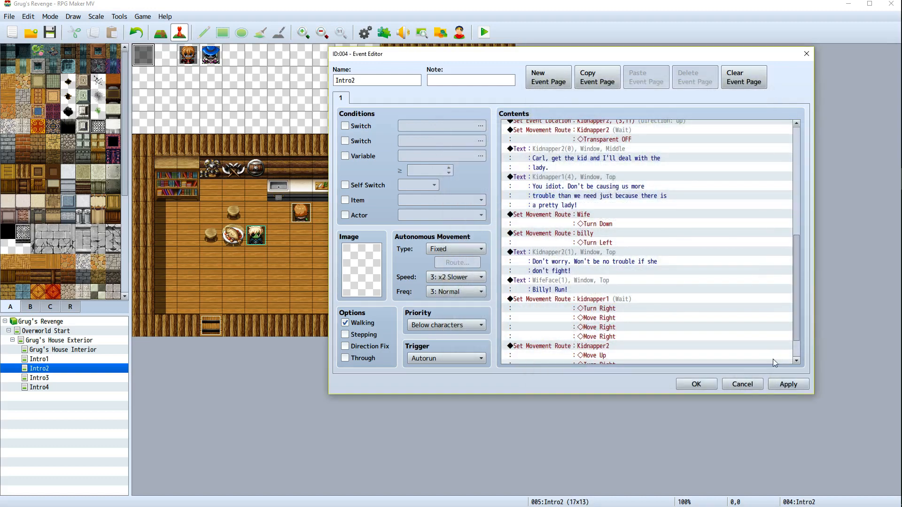
pyautogui.click(788, 385)
# Add a Set Movement Route for billy: Turn Down, Move Down, Turn Left, three Move Left, without waiting, and apply
pyautogui.scroll(-2, 753, 332)
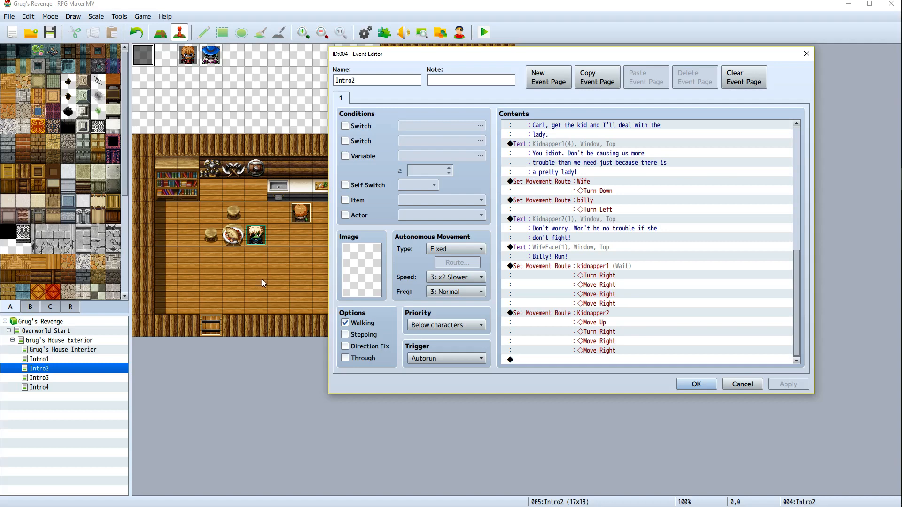
pyautogui.moveTo(507, 57); pyautogui.dragTo(663, 58)
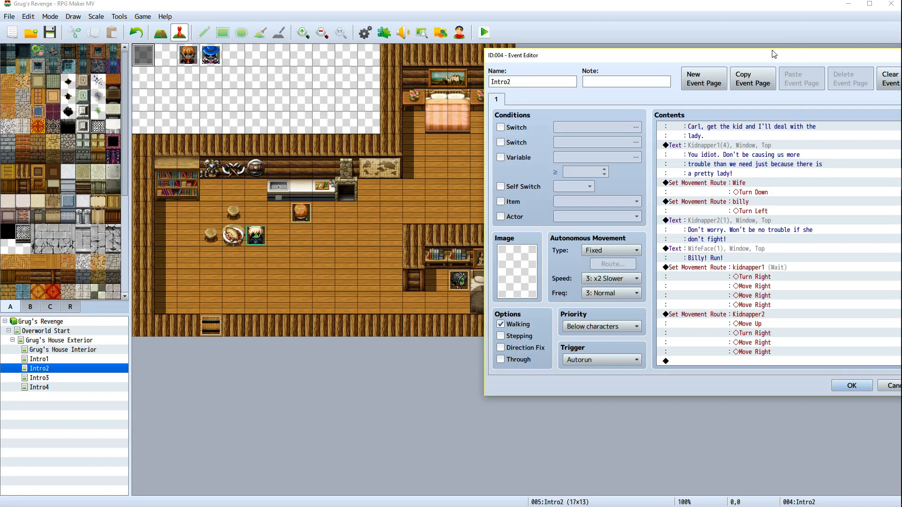
pyautogui.moveTo(774, 54); pyautogui.dragTo(699, 56)
pyautogui.click(650, 362)
pyautogui.rightClick(650, 363)
pyautogui.click(661, 366)
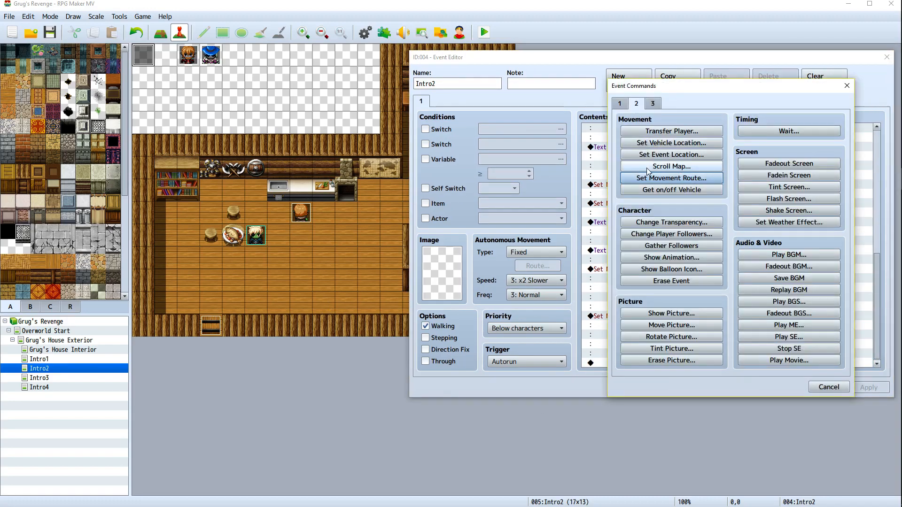
pyautogui.click(669, 178)
pyautogui.click(540, 147)
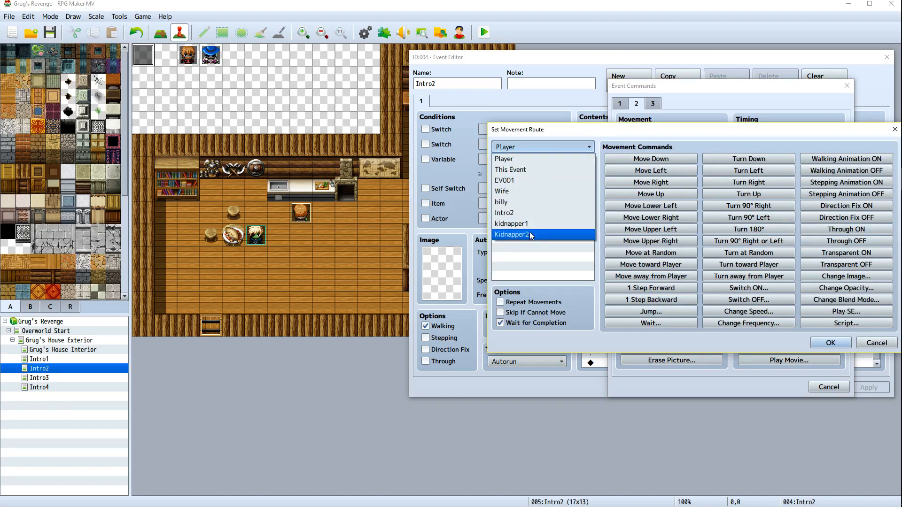
pyautogui.click(531, 200)
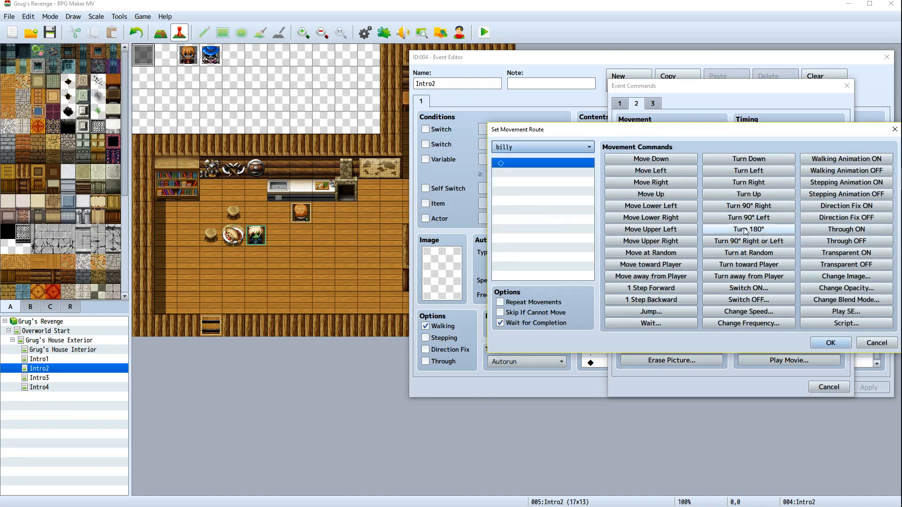
pyautogui.click(754, 159)
pyautogui.click(651, 159)
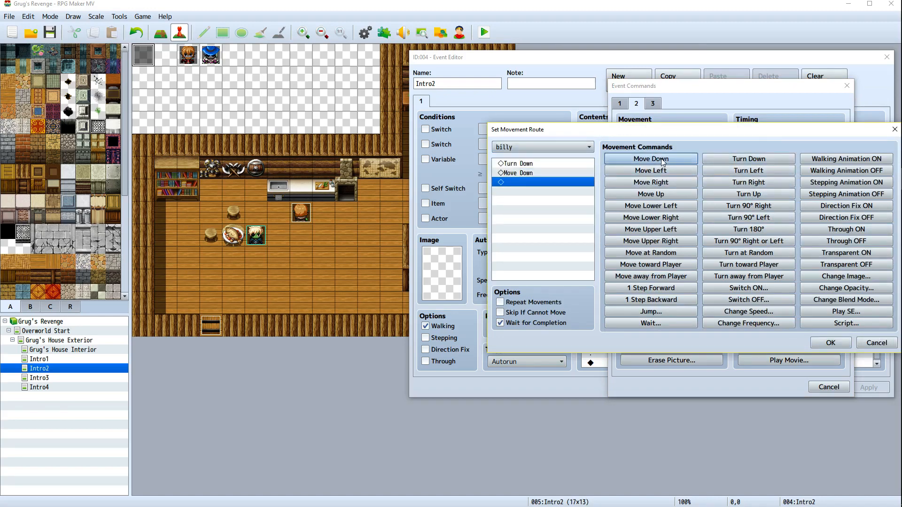
pyautogui.click(744, 174)
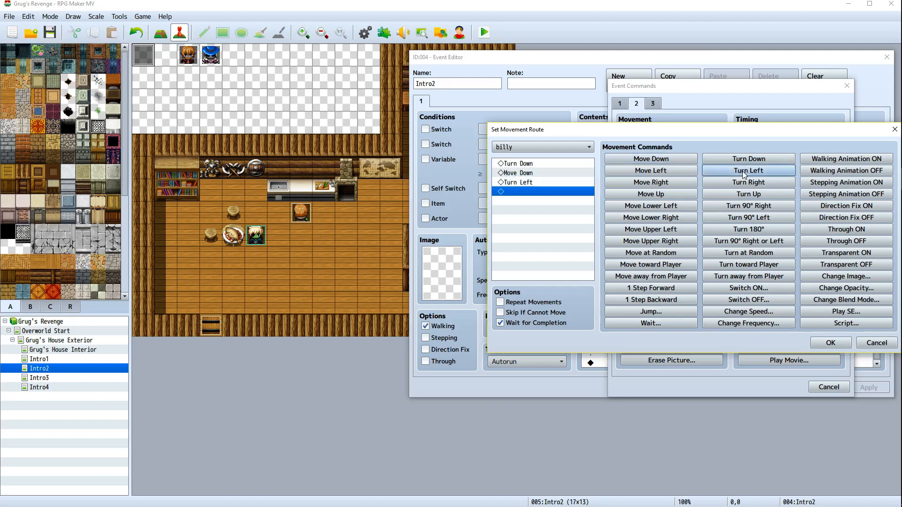
pyautogui.click(644, 173)
pyautogui.click(644, 174)
pyautogui.click(644, 175)
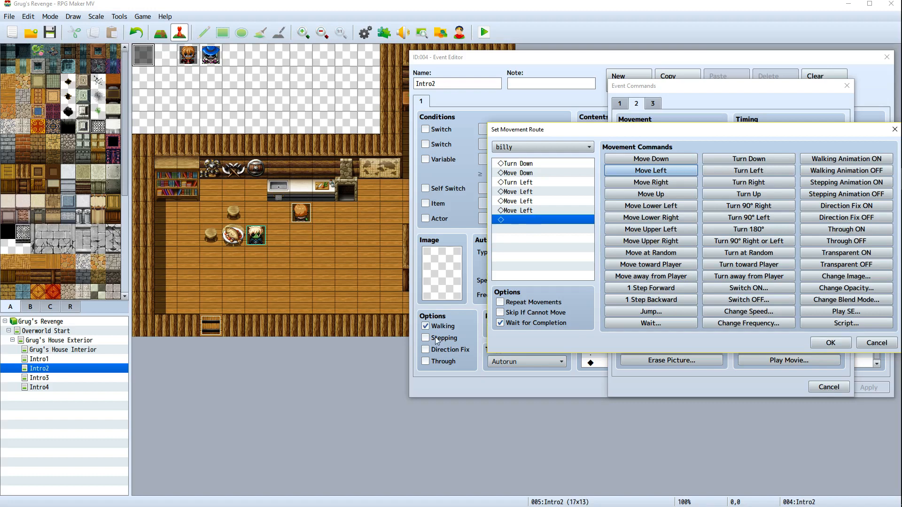
pyautogui.click(501, 323)
pyautogui.click(830, 342)
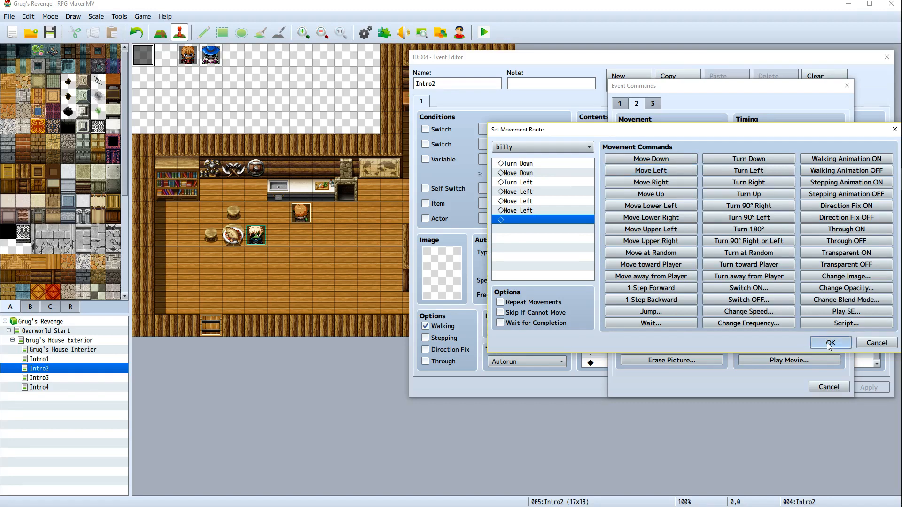
pyautogui.click(861, 391)
pyautogui.scroll(-2, 773, 329)
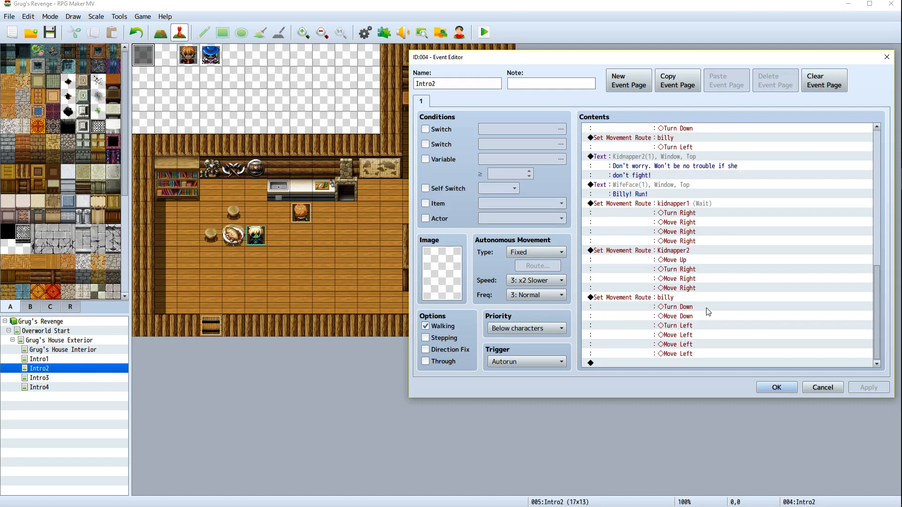
pyautogui.moveTo(880, 281); pyautogui.dragTo(865, 267)
pyautogui.moveTo(745, 56); pyautogui.dragTo(750, 28)
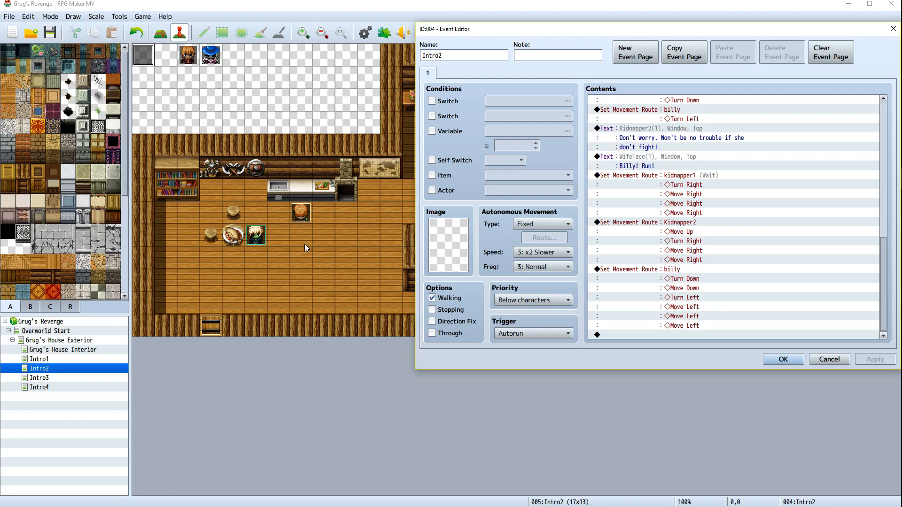
pyautogui.rightClick(669, 335)
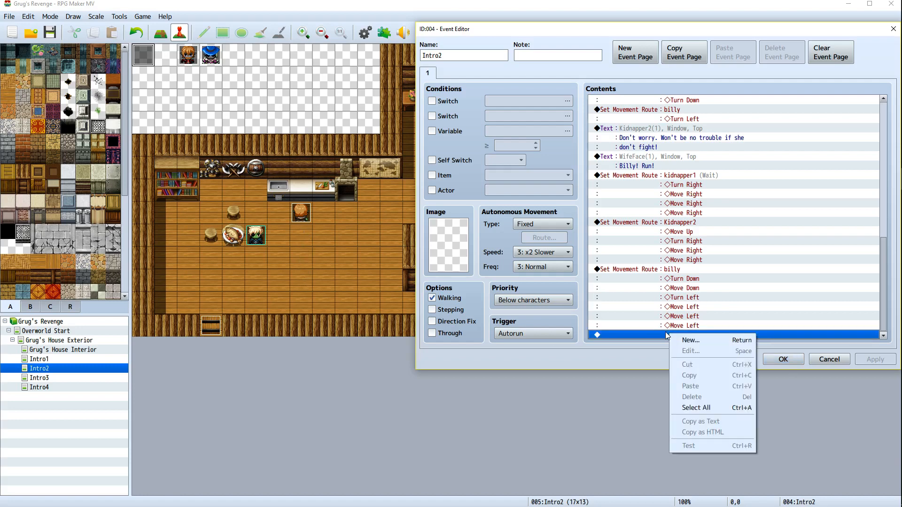
pyautogui.click(694, 344)
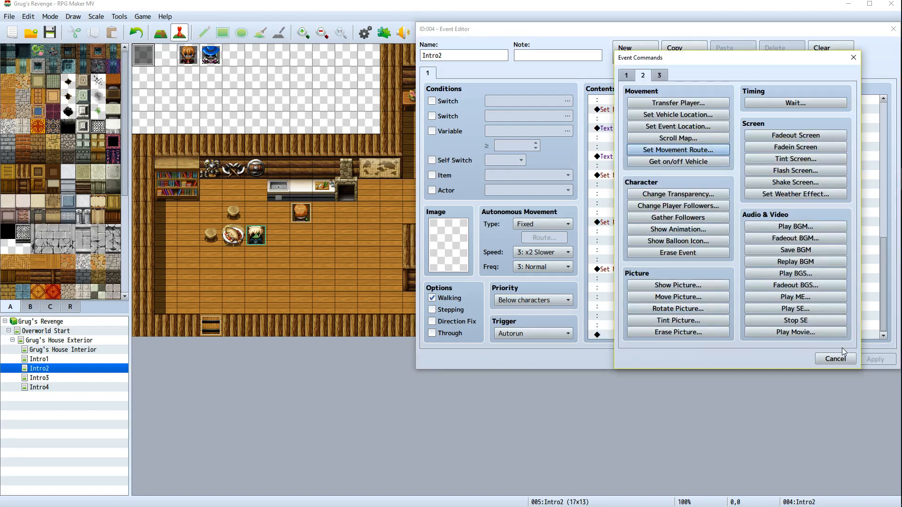
pyautogui.click(838, 358)
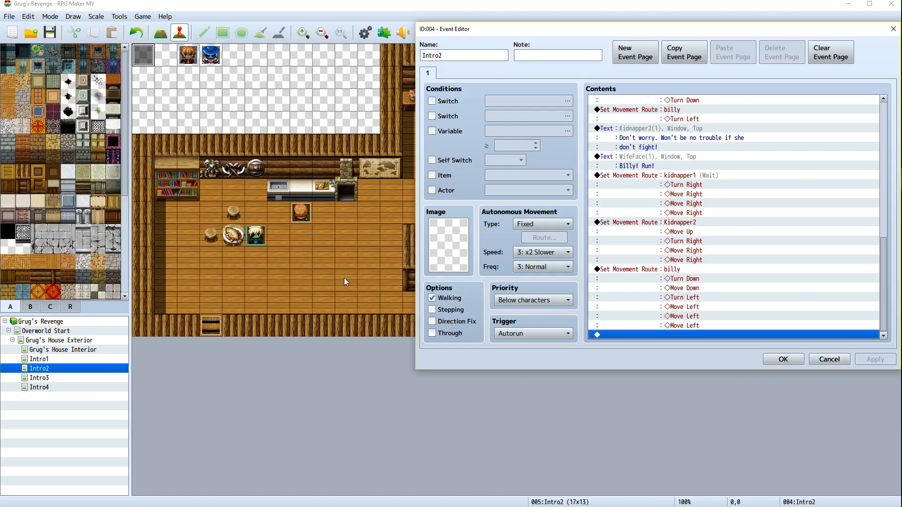
# Add a Set Movement Route moving kidnapper1 right three times, then save and close the event editor
pyautogui.rightClick(649, 335)
pyautogui.click(669, 342)
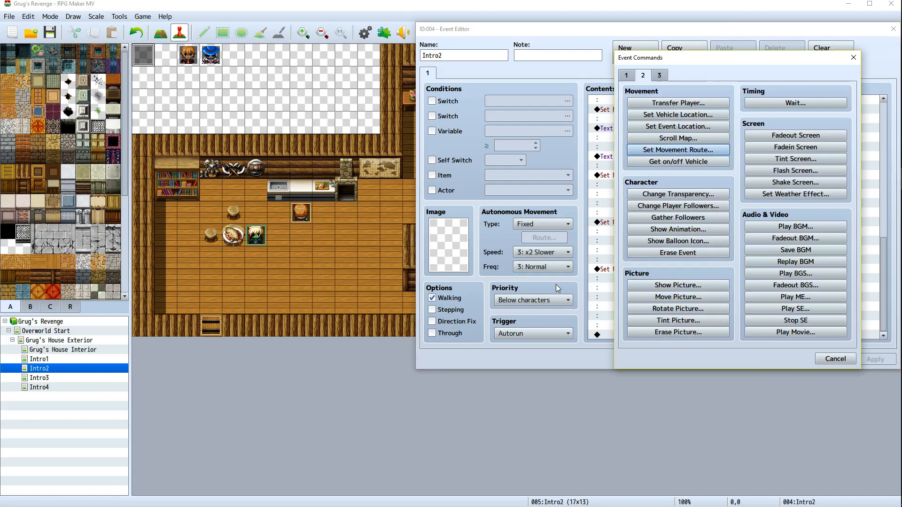
pyautogui.click(653, 155)
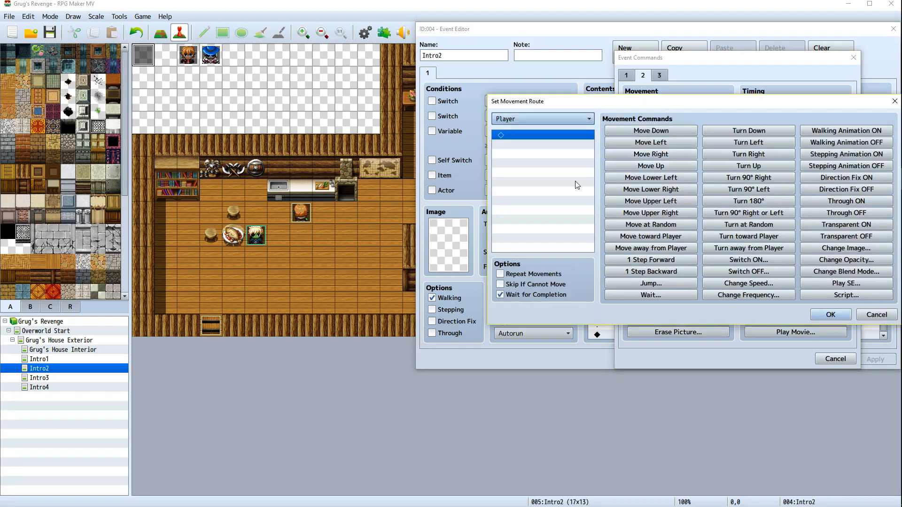
pyautogui.click(526, 118)
pyautogui.click(526, 195)
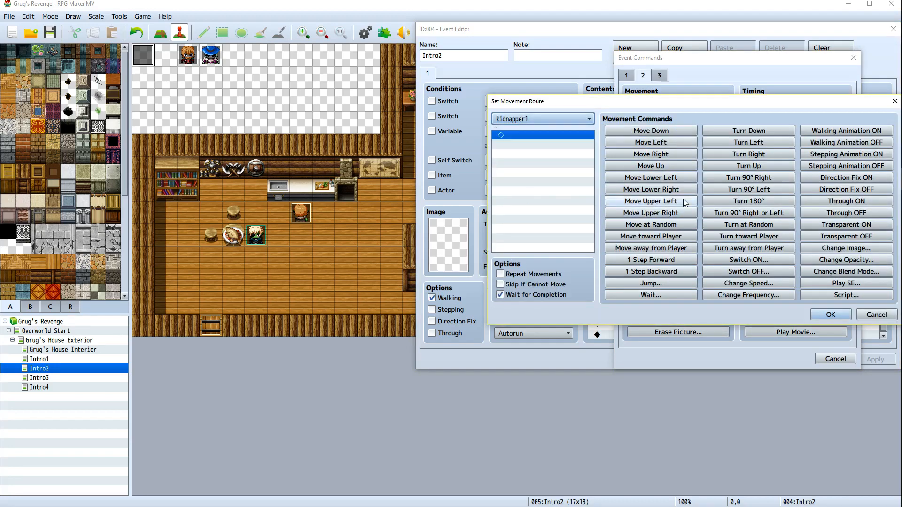
pyautogui.click(663, 155)
pyautogui.click(664, 155)
pyautogui.click(664, 155)
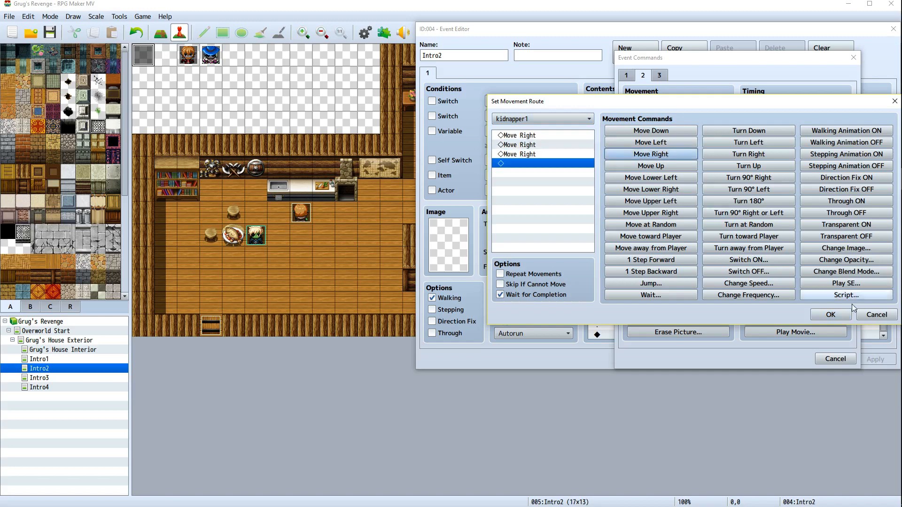
pyautogui.click(831, 314)
pyautogui.click(771, 361)
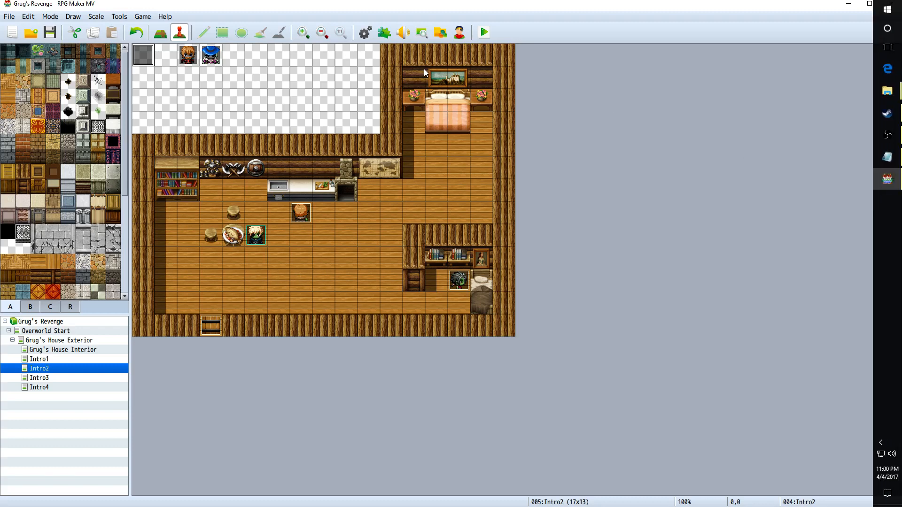
# Reopen the Intro2 event and turn off Wait for Completion on the last kidnapper1 movement route
pyautogui.rightClick(137, 54)
pyautogui.click(152, 61)
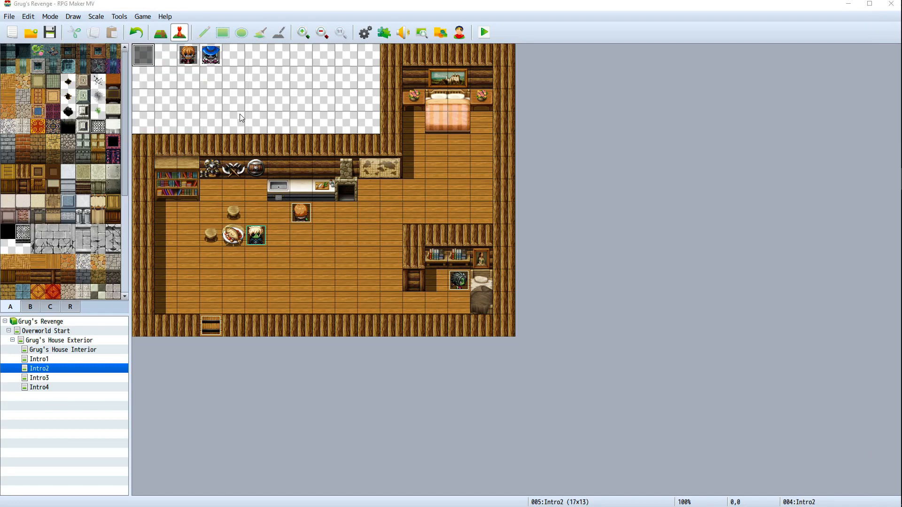
pyautogui.scroll(-10, 535, 325)
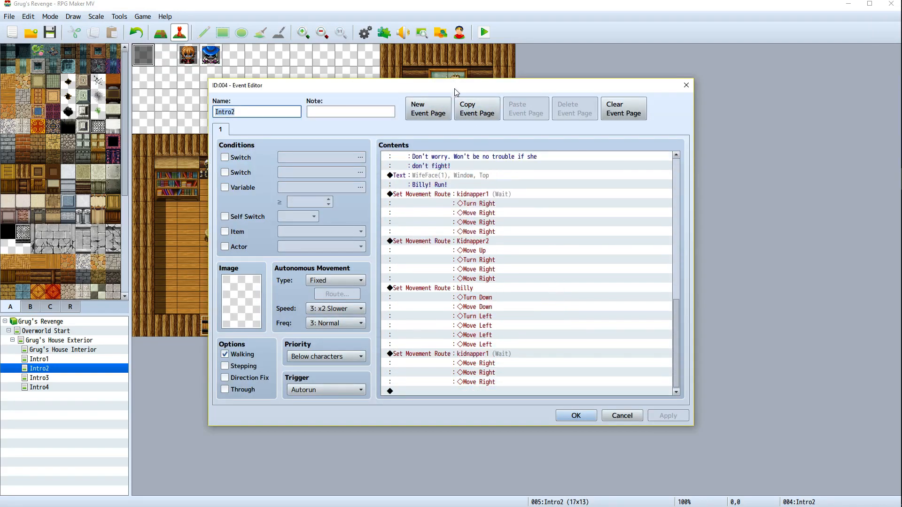
pyautogui.moveTo(454, 90); pyautogui.dragTo(604, 53)
pyautogui.rightClick(588, 318)
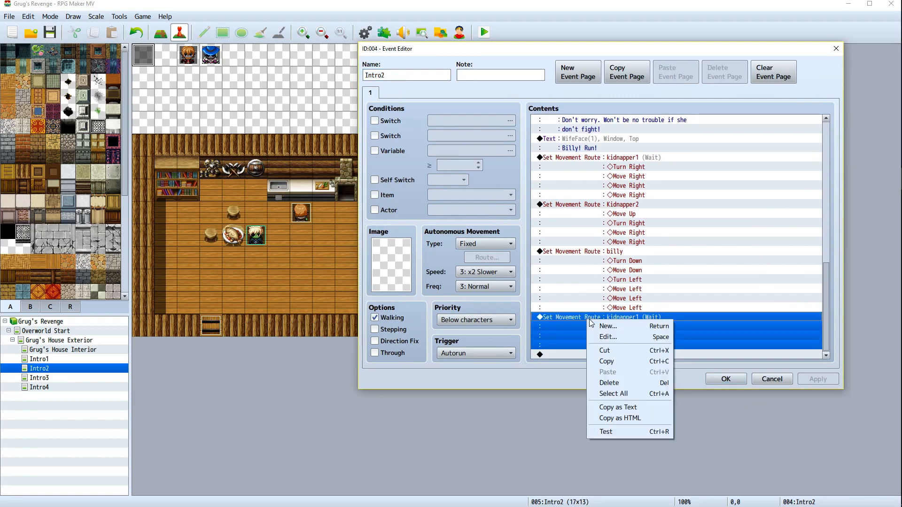
pyautogui.click(595, 342)
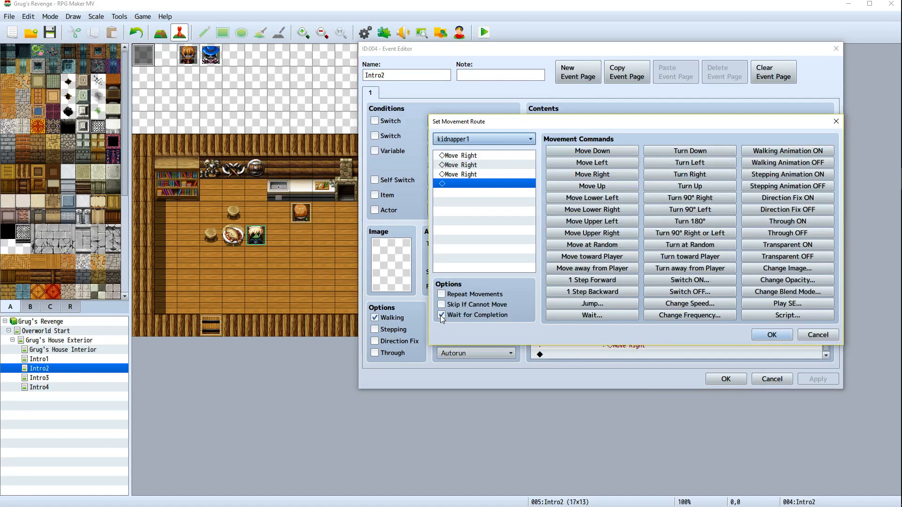
pyautogui.click(441, 315)
pyautogui.click(782, 335)
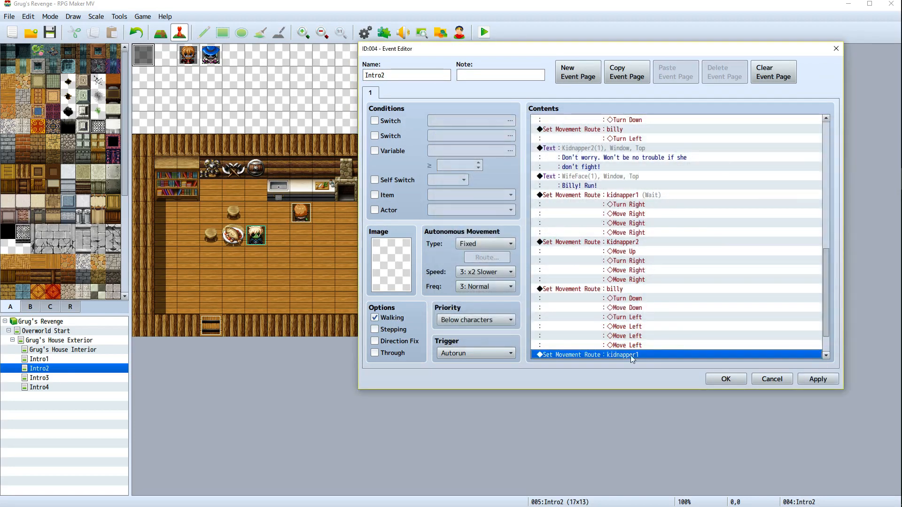
# Add a Set Movement Route for Kidnapper2: two Move Right and Turn Up, without waiting for completion, and apply
pyautogui.rightClick(610, 355)
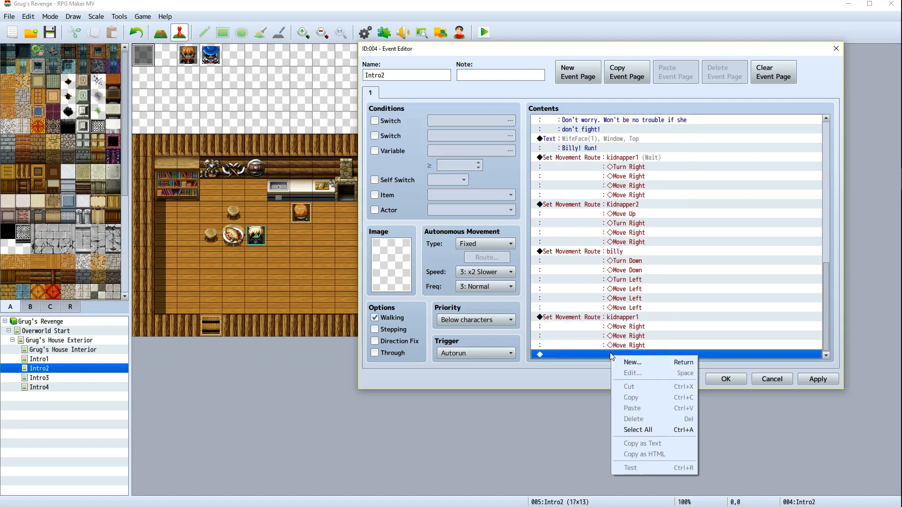
pyautogui.click(625, 361)
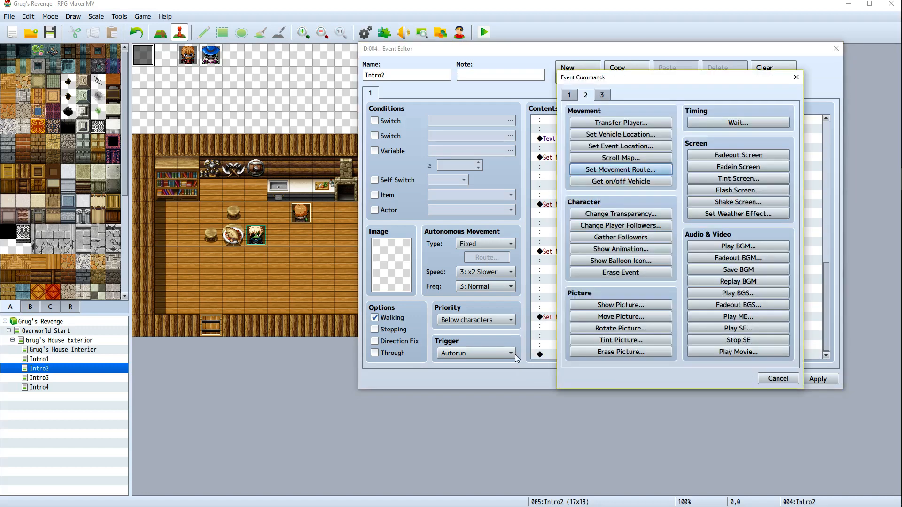
pyautogui.click(629, 169)
pyautogui.click(574, 141)
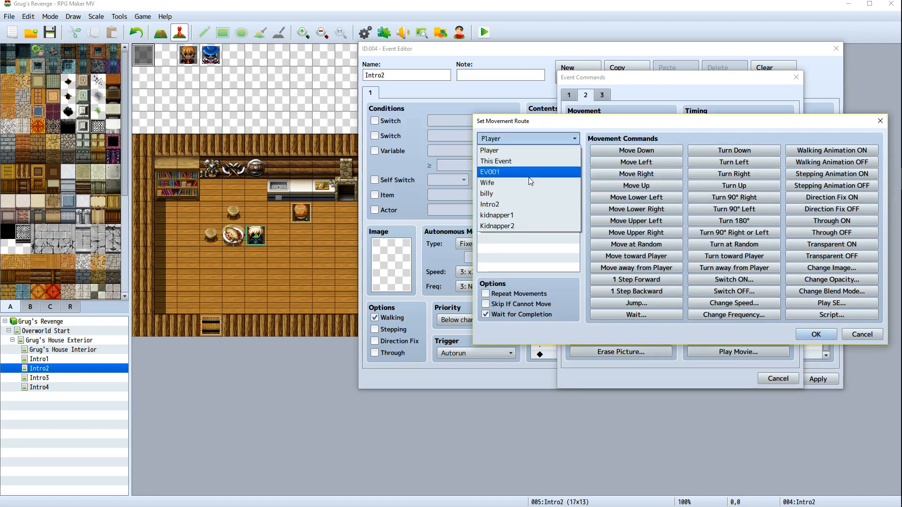
pyautogui.click(520, 226)
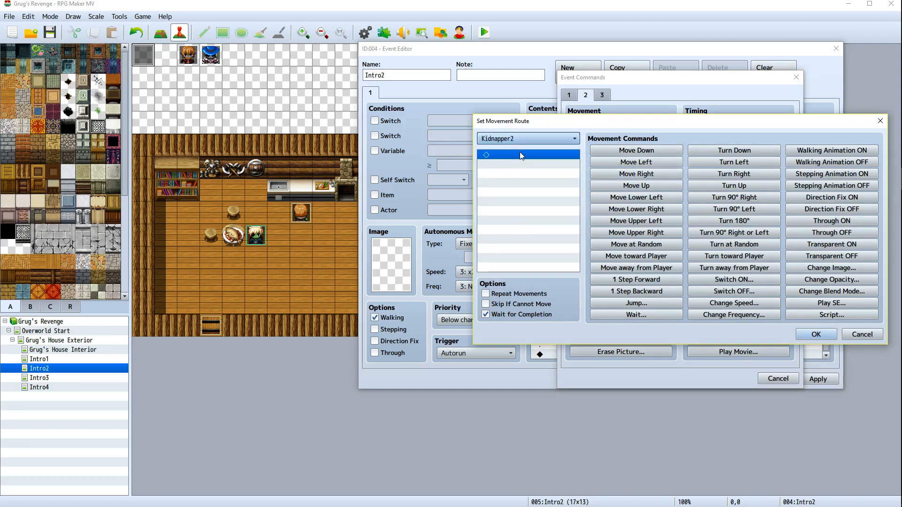
pyautogui.click(644, 177)
pyautogui.click(643, 177)
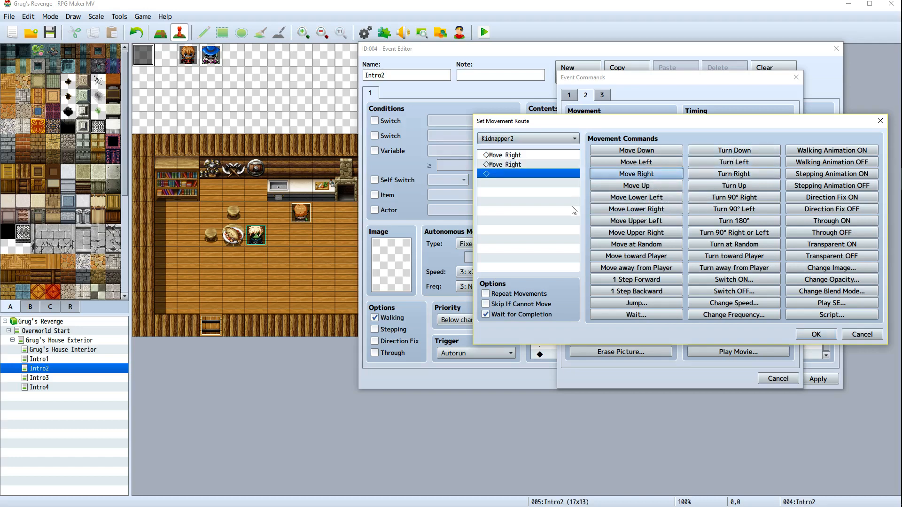
pyautogui.click(732, 187)
pyautogui.click(485, 315)
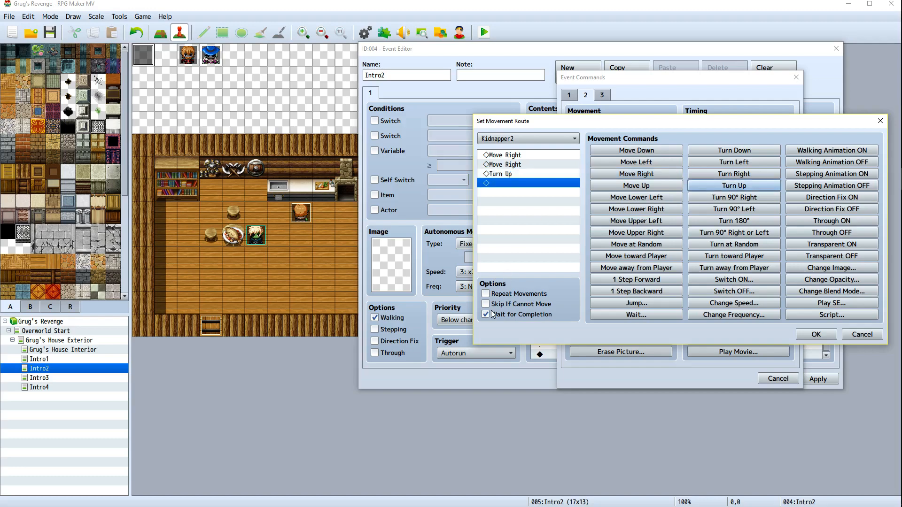
pyautogui.click(804, 334)
pyautogui.click(813, 378)
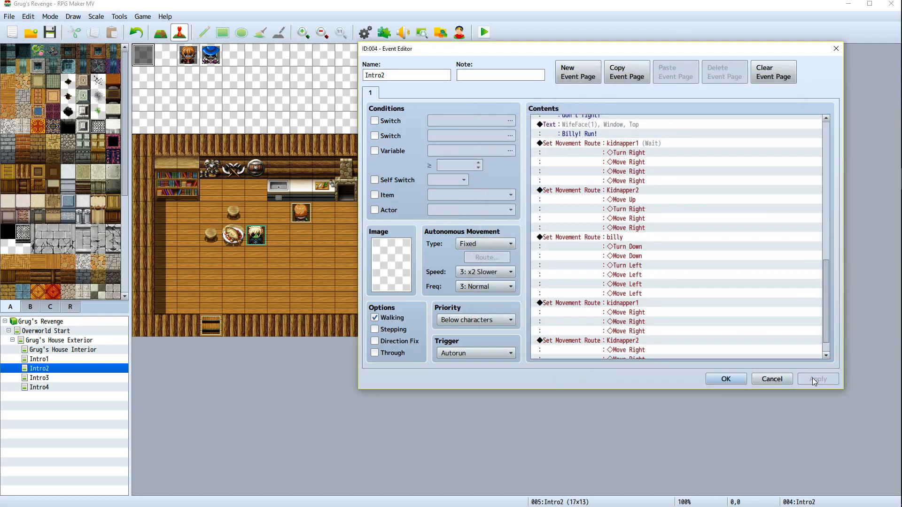
# Add a Set Movement Route for Wife: Turn Down and two Move Down, without waiting, then close the event editor
pyautogui.scroll(-3, 645, 329)
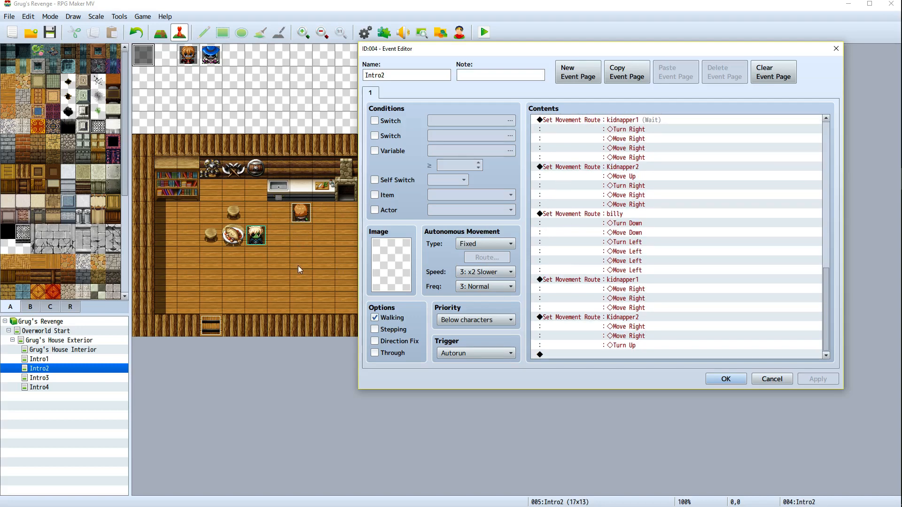
pyautogui.rightClick(589, 352)
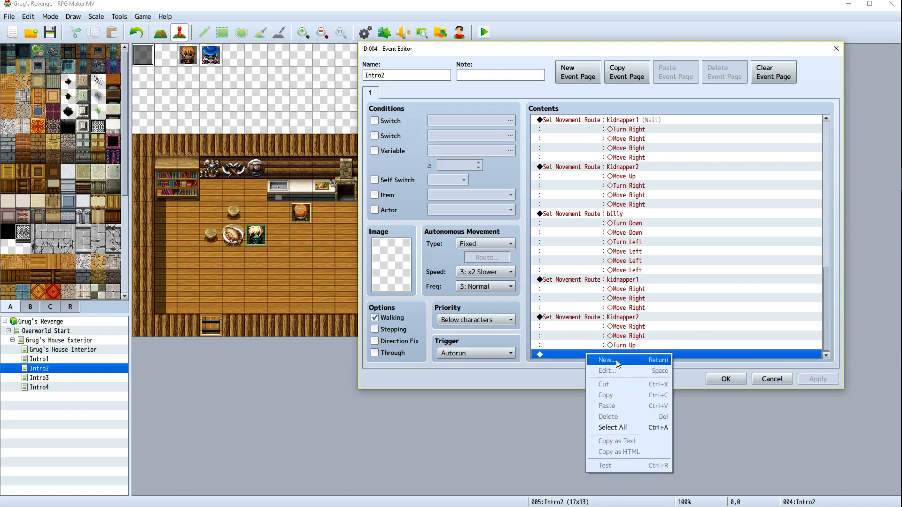
pyautogui.click(632, 361)
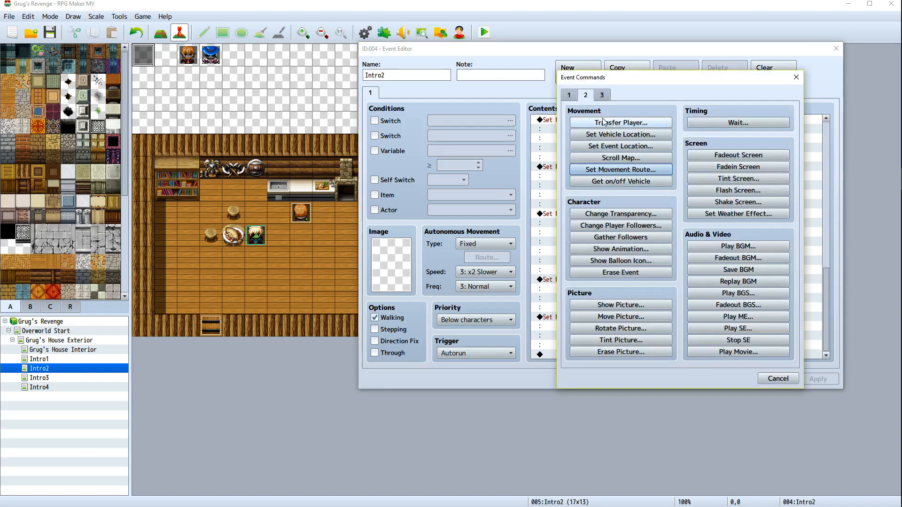
pyautogui.click(570, 95)
pyautogui.click(587, 97)
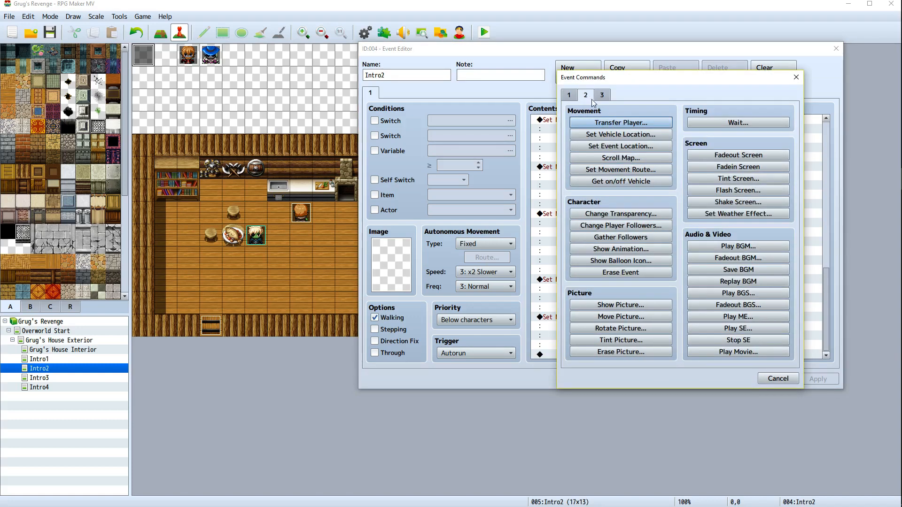
pyautogui.click(606, 170)
pyautogui.click(535, 139)
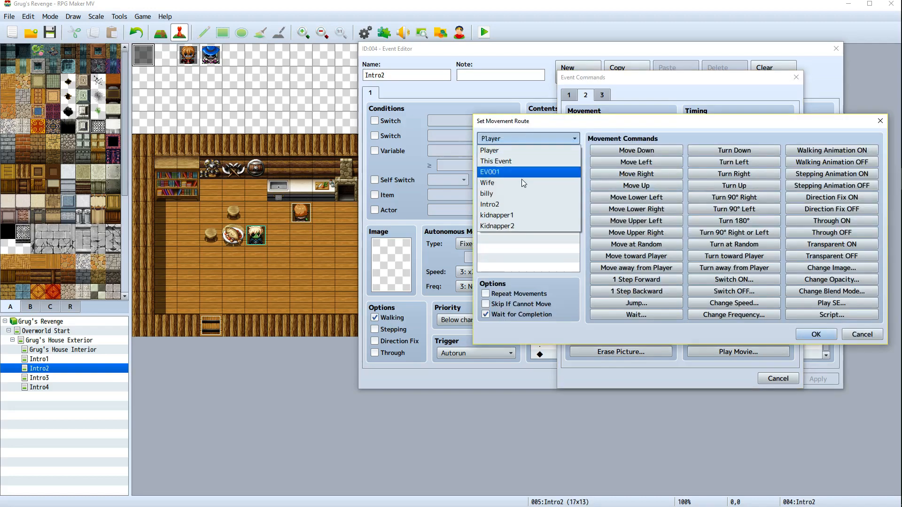
pyautogui.click(523, 183)
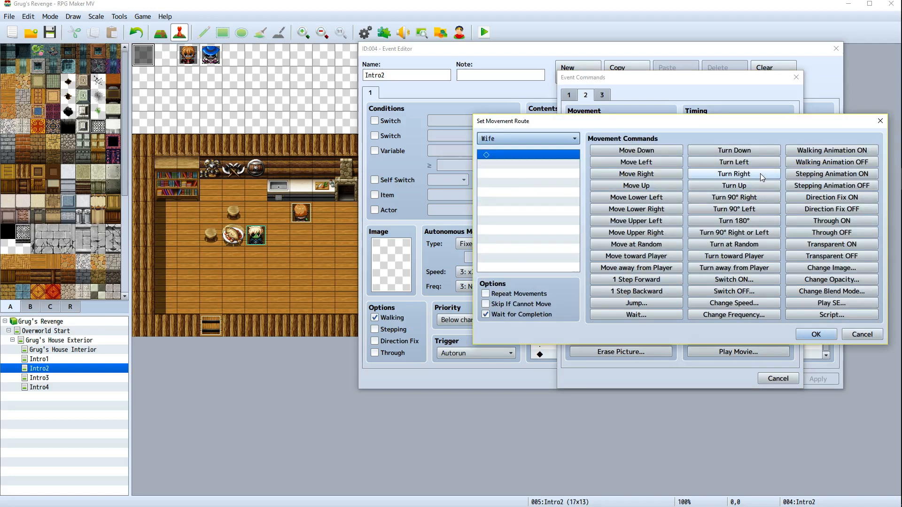
pyautogui.click(733, 150)
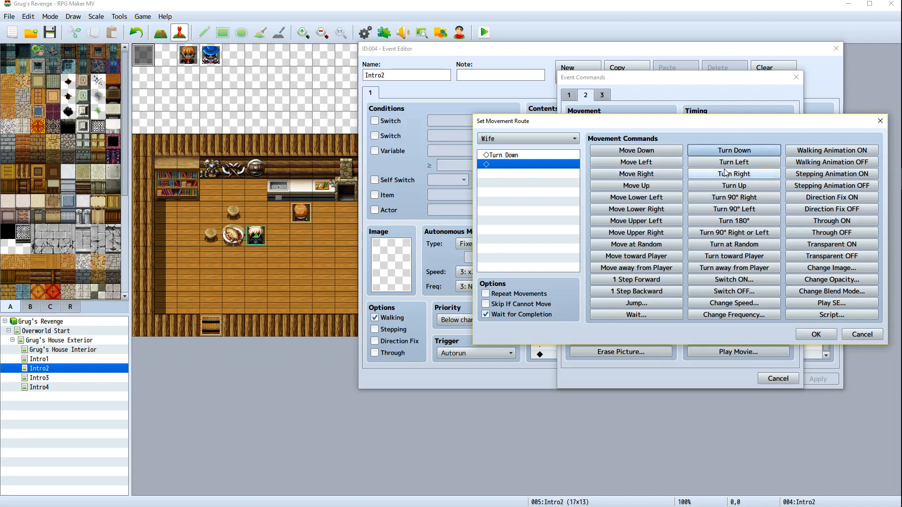
pyautogui.doubleClick(647, 152)
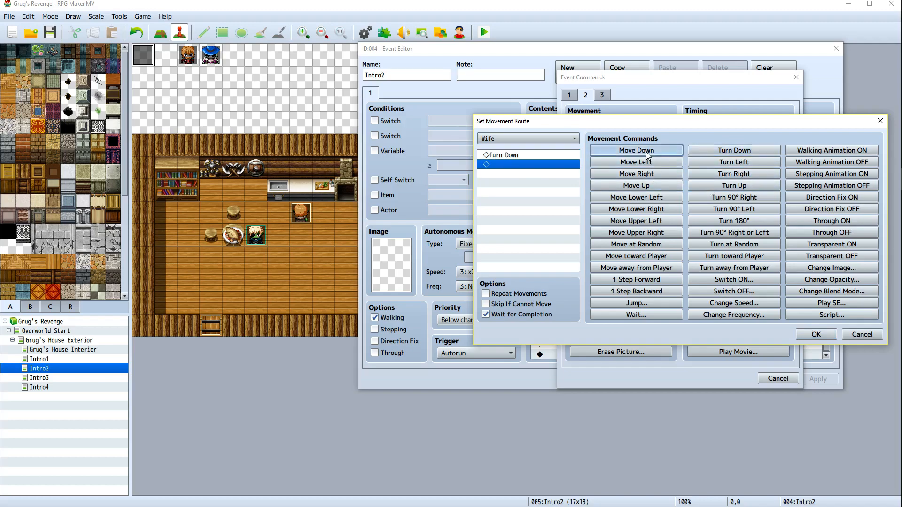
pyautogui.click(815, 334)
pyautogui.click(733, 378)
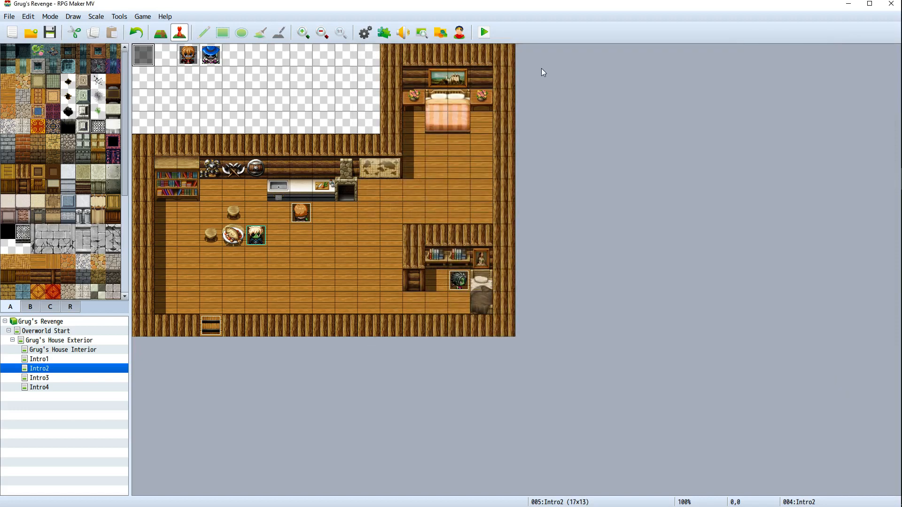
# Save the game and playtest the breakfast cutscene through all its dialogue, then close the game window
pyautogui.click(485, 33)
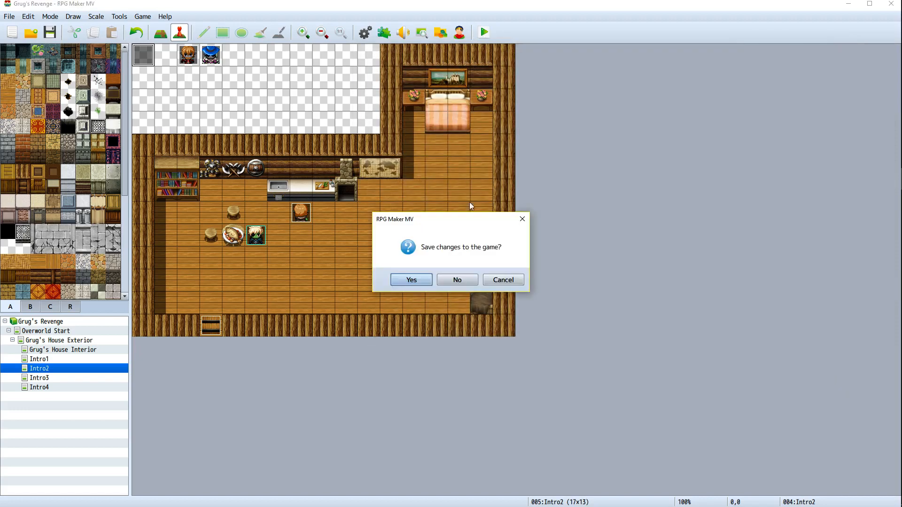
pyautogui.click(407, 281)
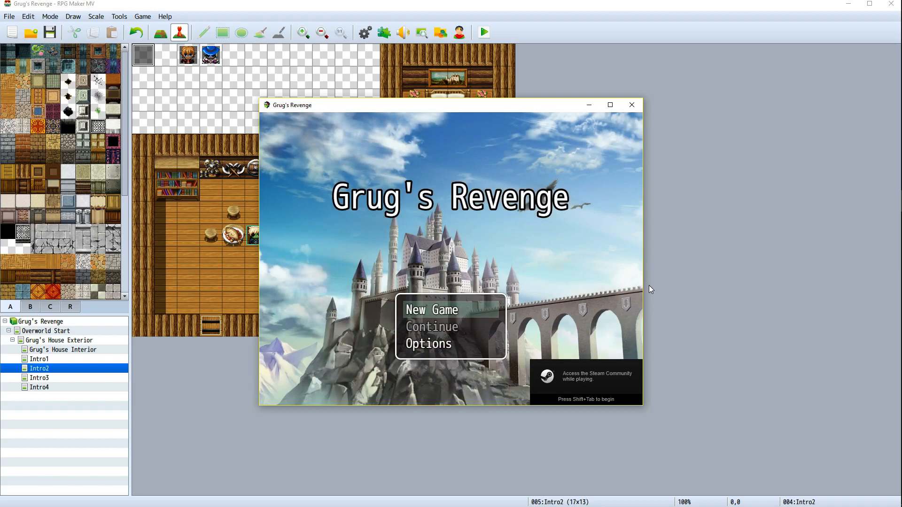
pyautogui.press('Return')
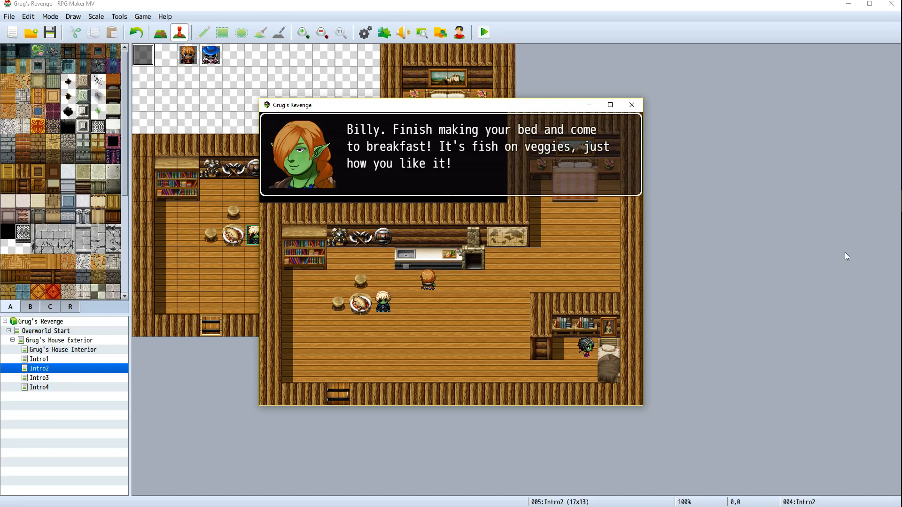
pyautogui.press('Return')
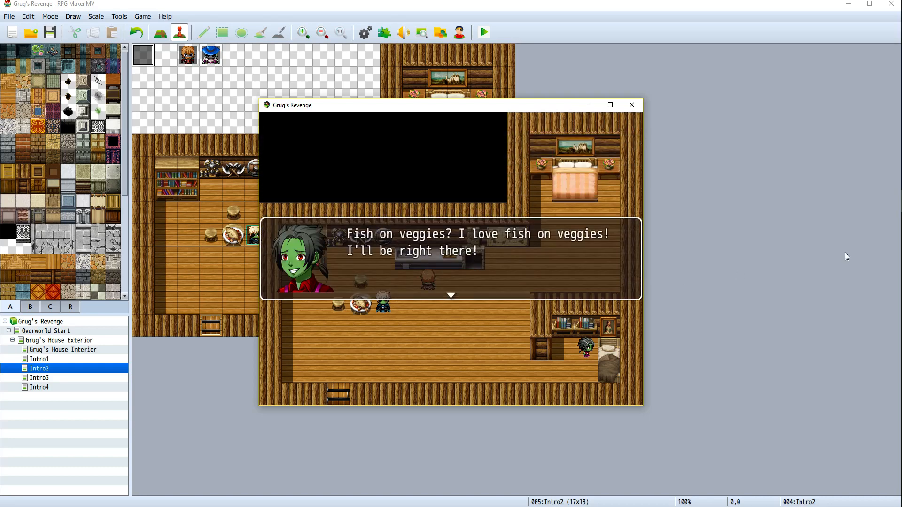
pyautogui.press('Return')
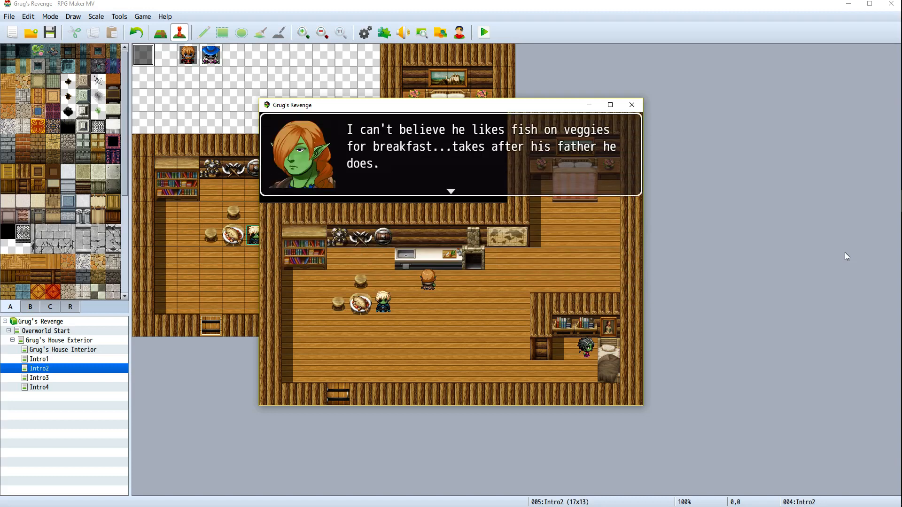
pyautogui.press('Return')
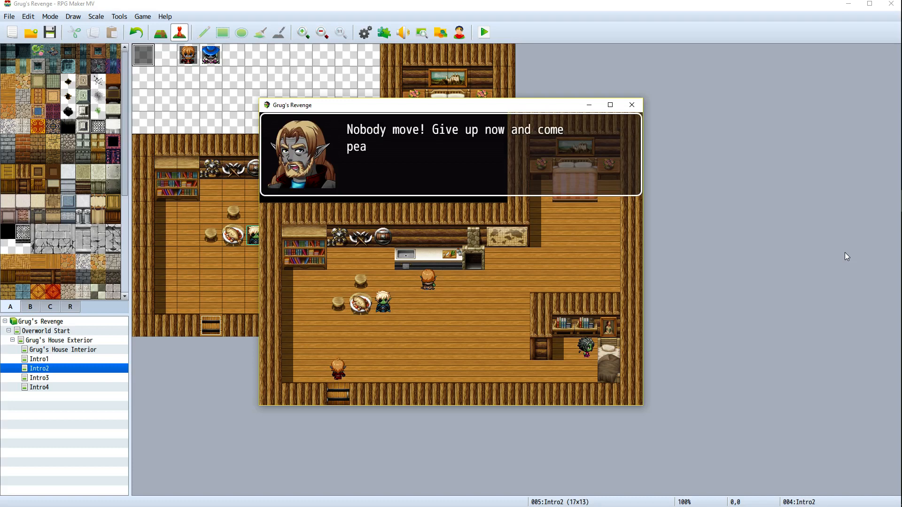
pyautogui.press('Return')
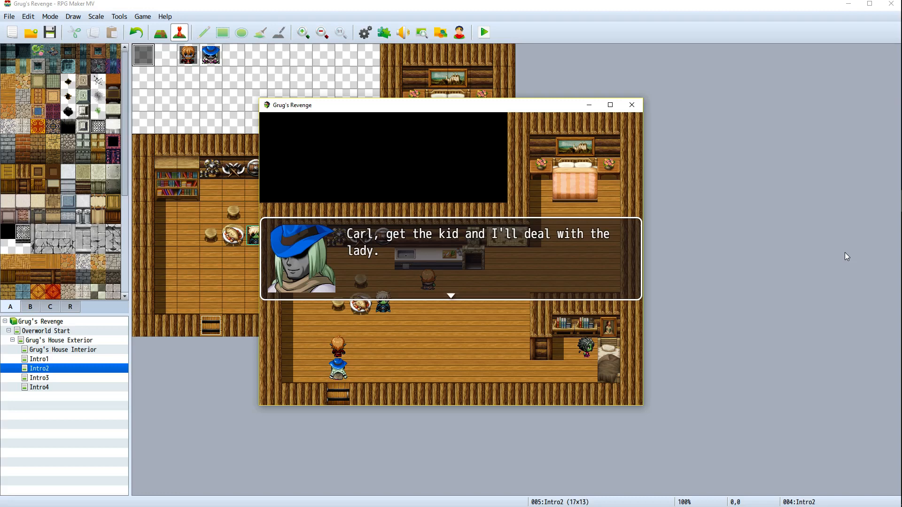
pyautogui.press('Return')
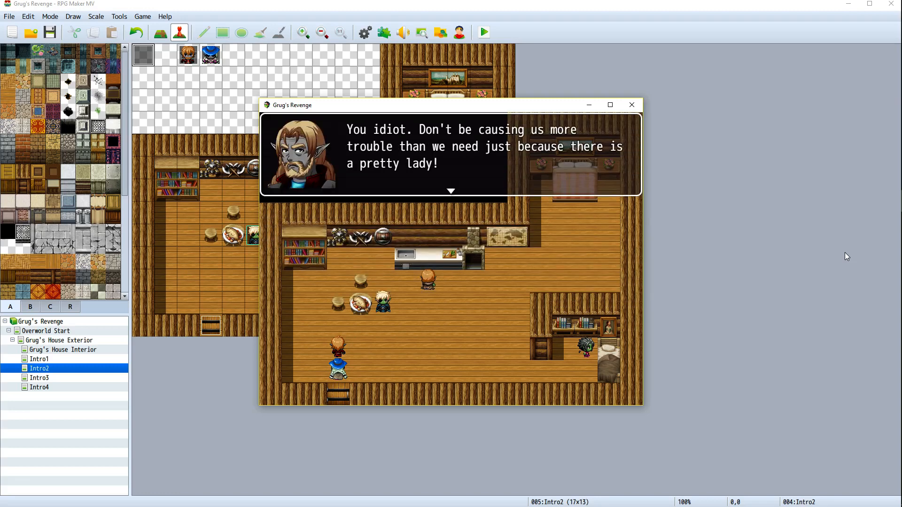
pyautogui.press('Return')
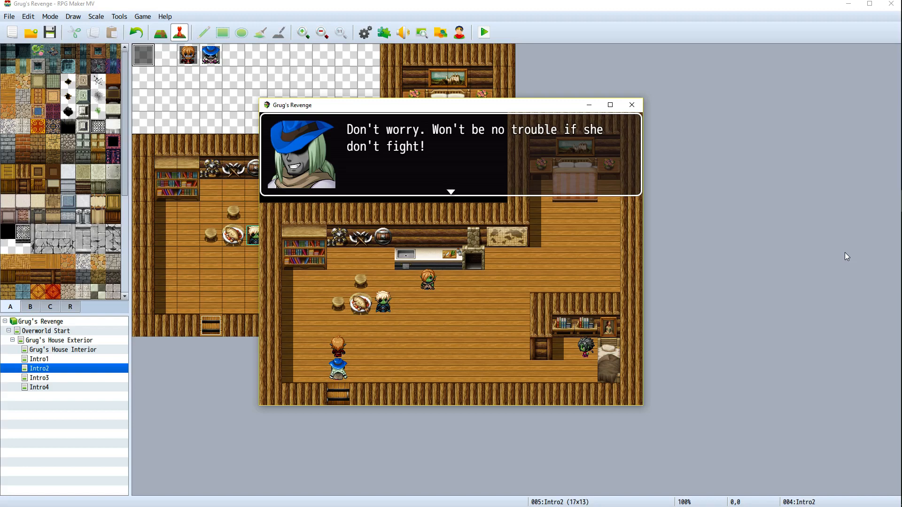
pyautogui.press('Return')
pyautogui.press('Return')
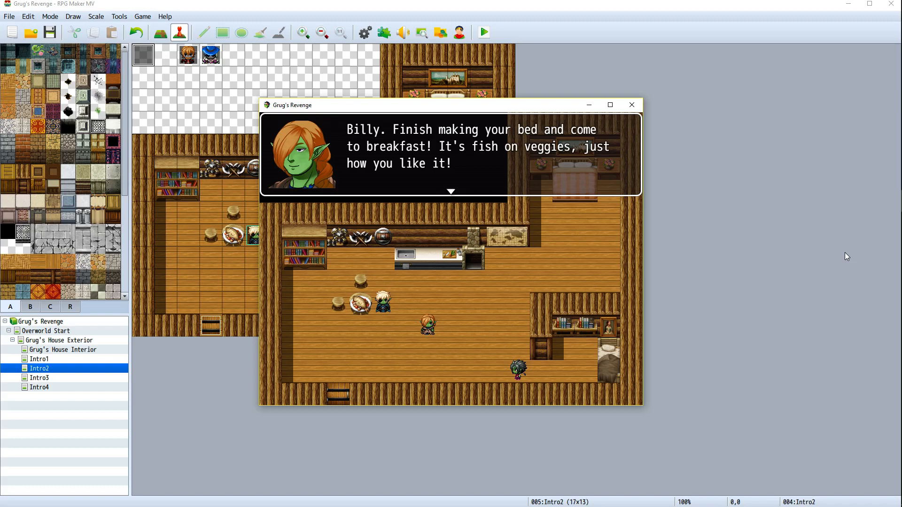
pyautogui.click(633, 106)
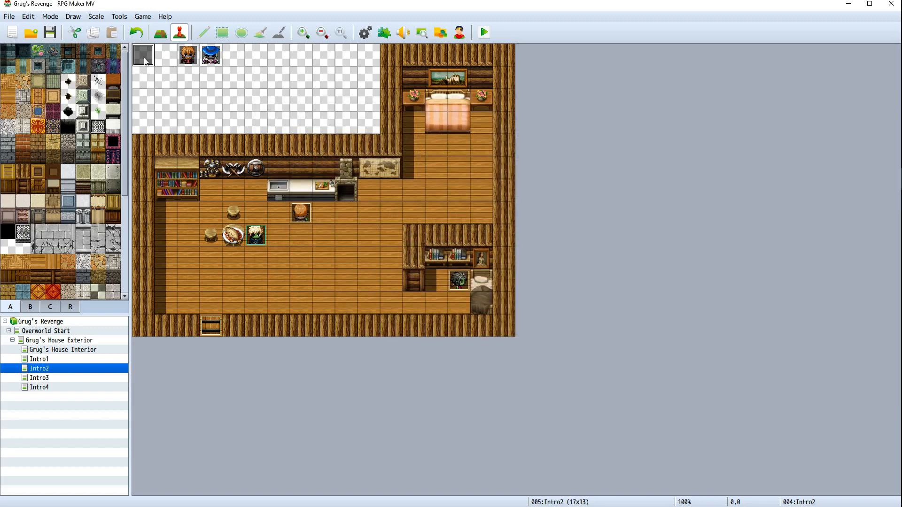
# Reopen the Intro2 event, append a Wait of 180 frames at the end, apply and close
pyautogui.rightClick(144, 57)
pyautogui.click(155, 65)
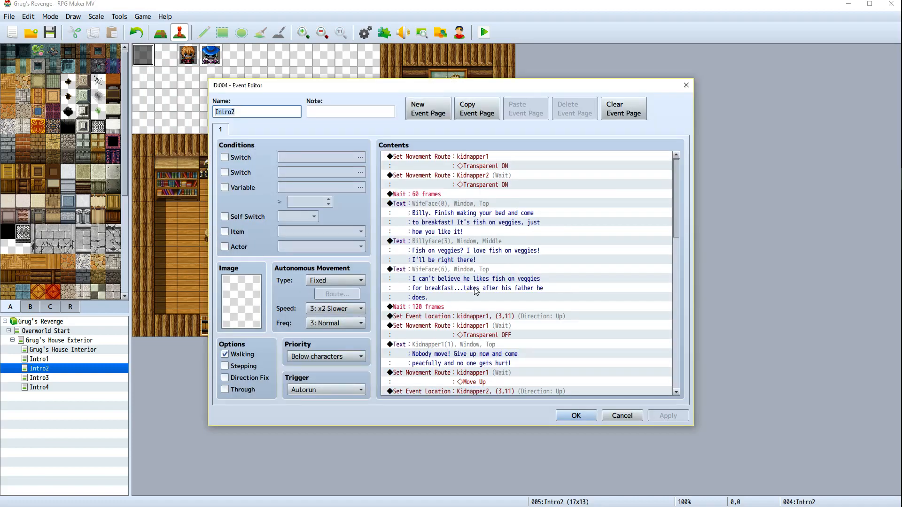
pyautogui.scroll(-15, 475, 290)
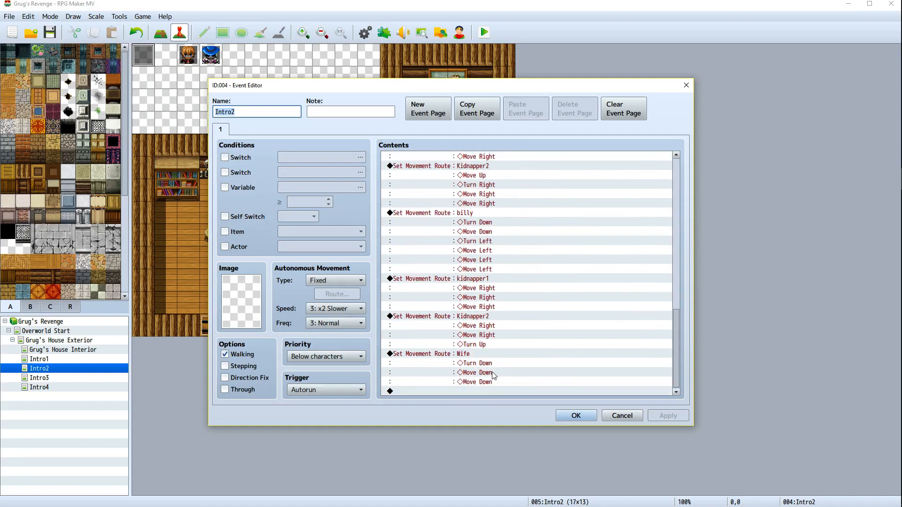
pyautogui.rightClick(469, 392)
pyautogui.click(485, 395)
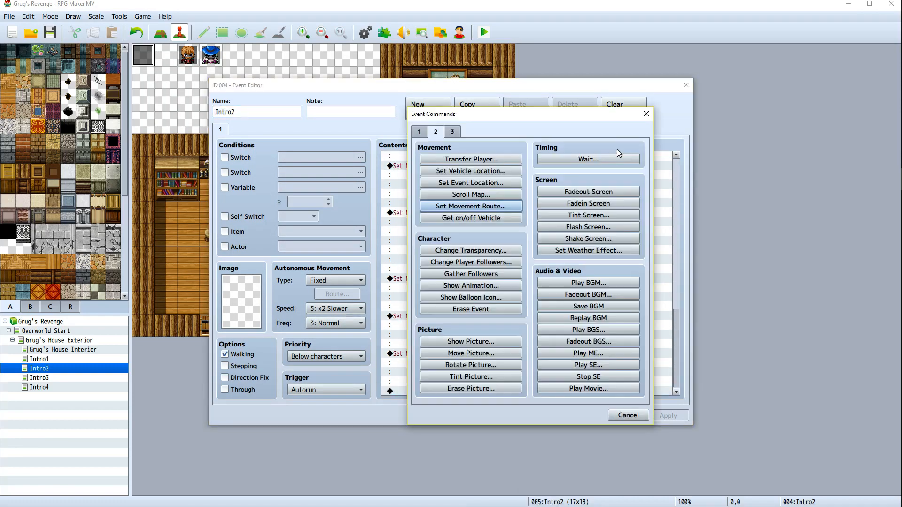
pyautogui.click(621, 159)
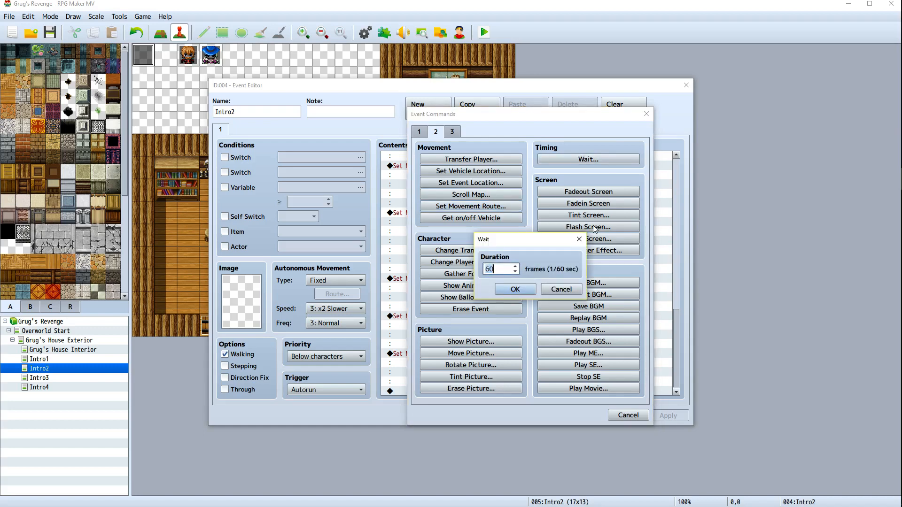
pyautogui.write('180')
pyautogui.press('Return')
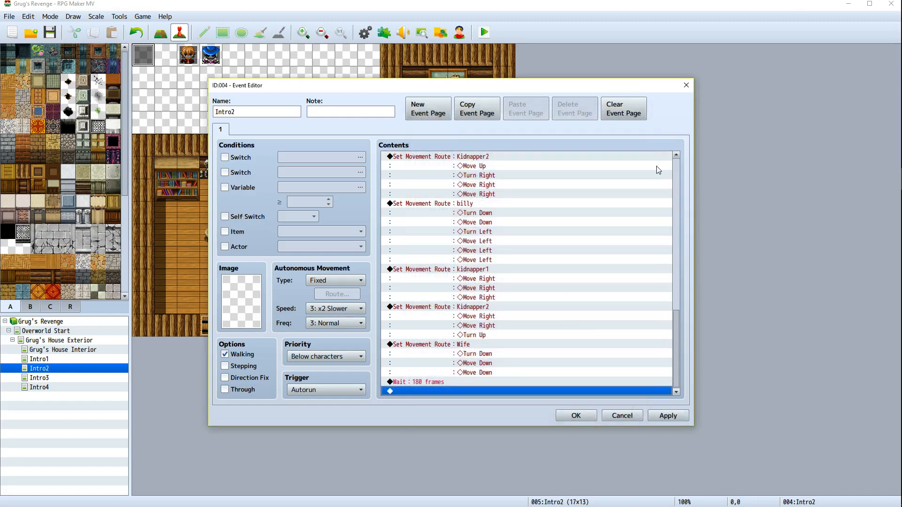
pyautogui.click(662, 415)
pyautogui.click(577, 416)
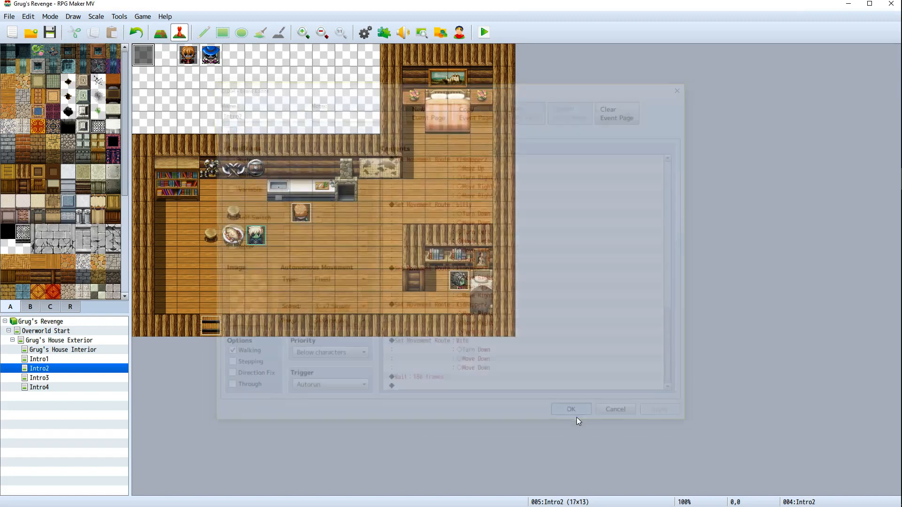
# Save and playtest the breakfast cutscene again, advancing through all the dialogue, then close the game window
pyautogui.click(483, 32)
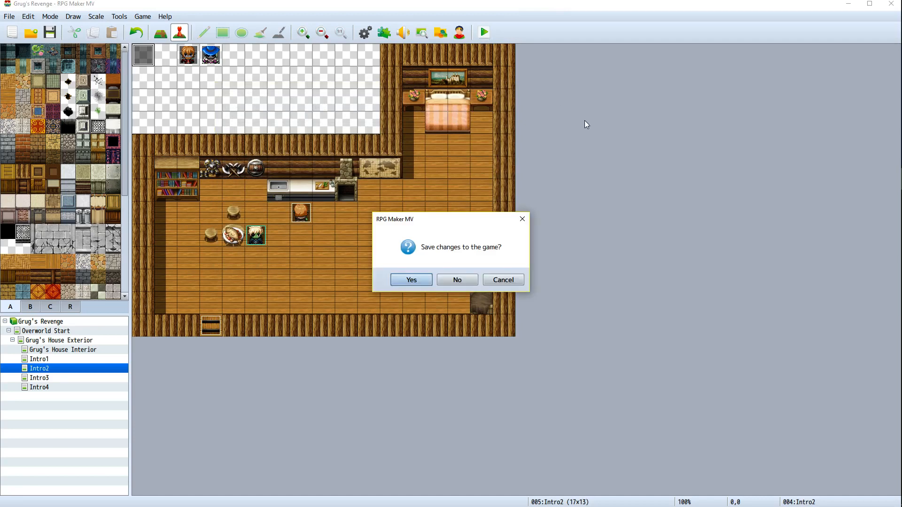
pyautogui.press('Return')
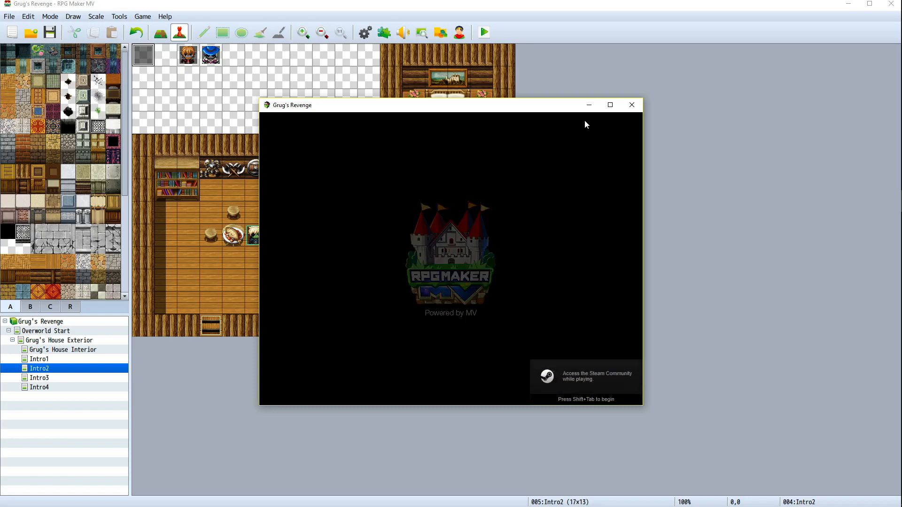
pyautogui.hotkey('alt', 'Tab')
pyautogui.hotkey('alt', 'Tab')
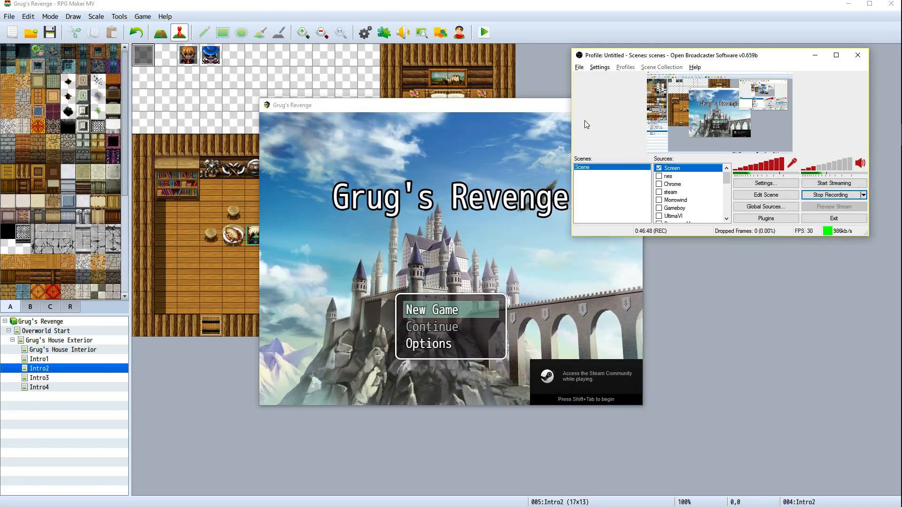
pyautogui.hotkey('alt', 'Tab')
pyautogui.press('Return')
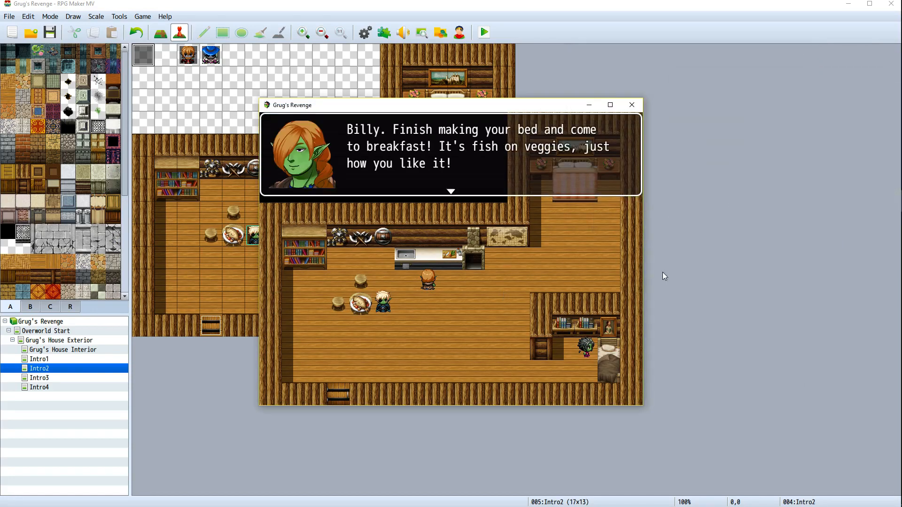
pyautogui.press('Return')
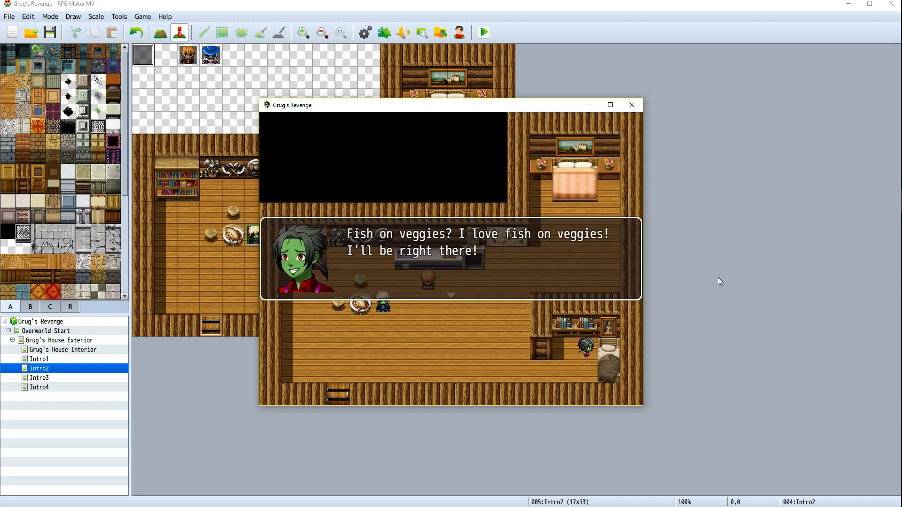
pyautogui.press('Return')
pyautogui.press('Return')
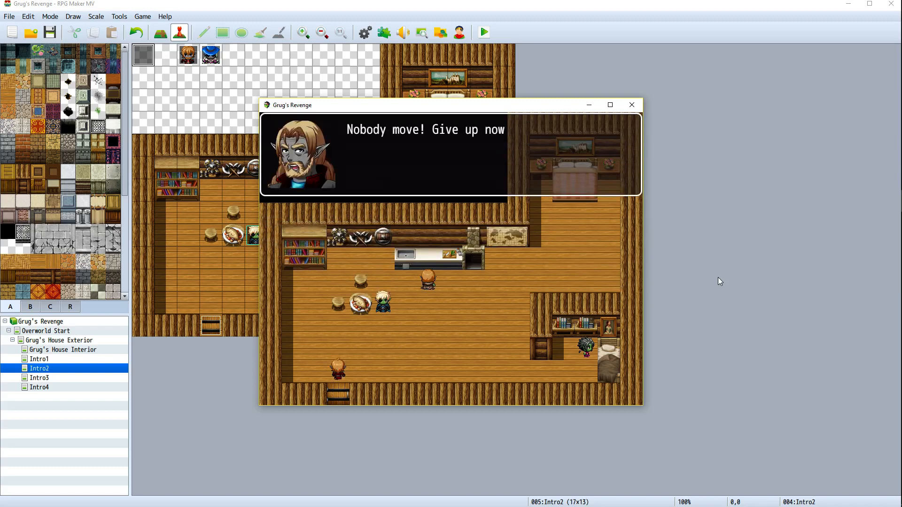
pyautogui.press('Return')
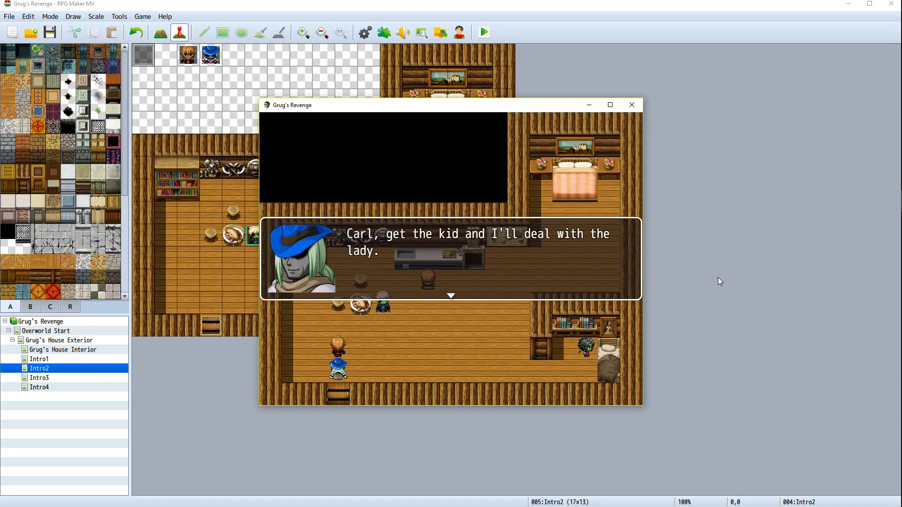
pyautogui.press('Return')
pyautogui.press('Return')
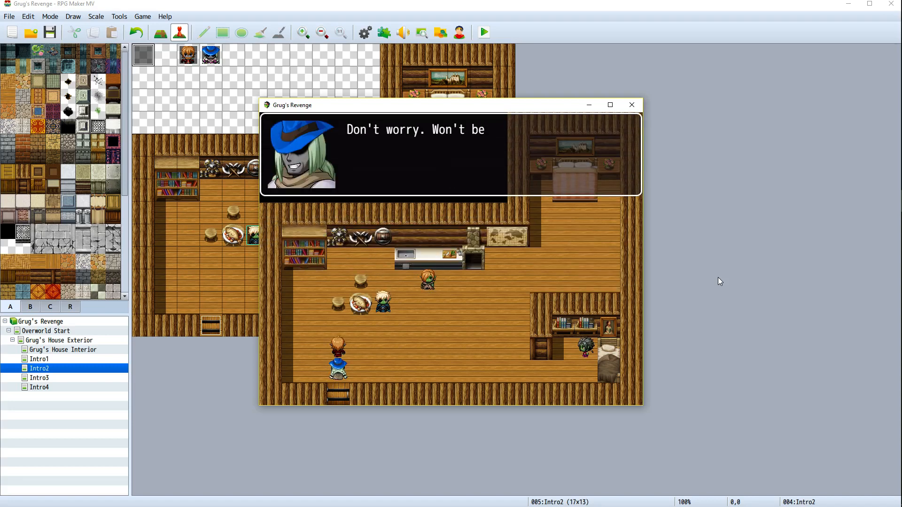
pyautogui.press('Return')
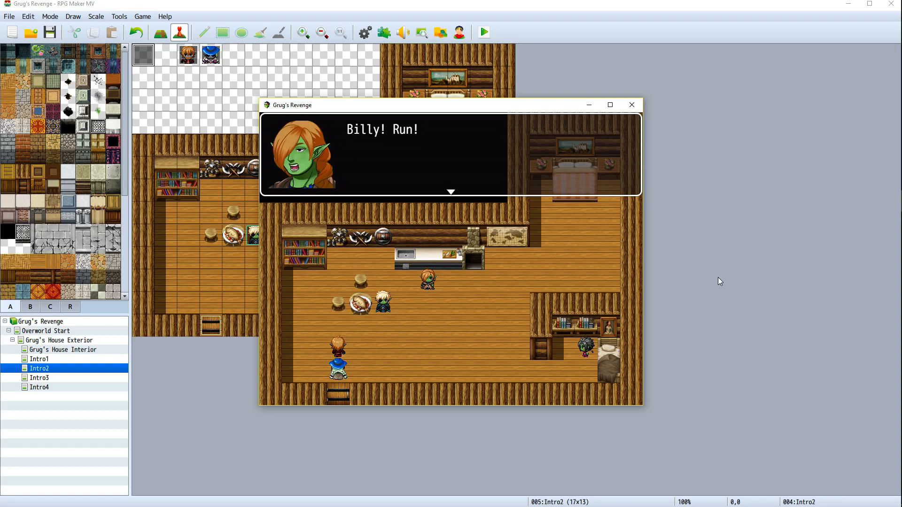
pyautogui.press('Return')
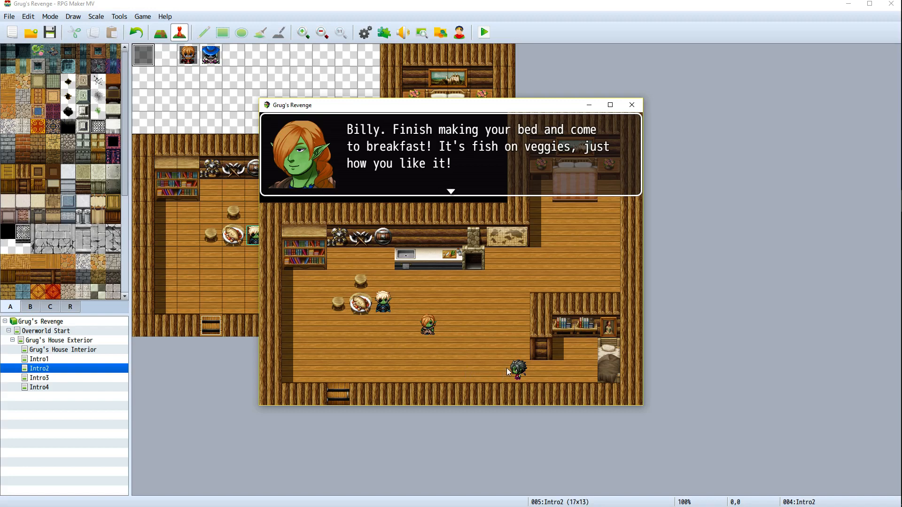
pyautogui.click(632, 105)
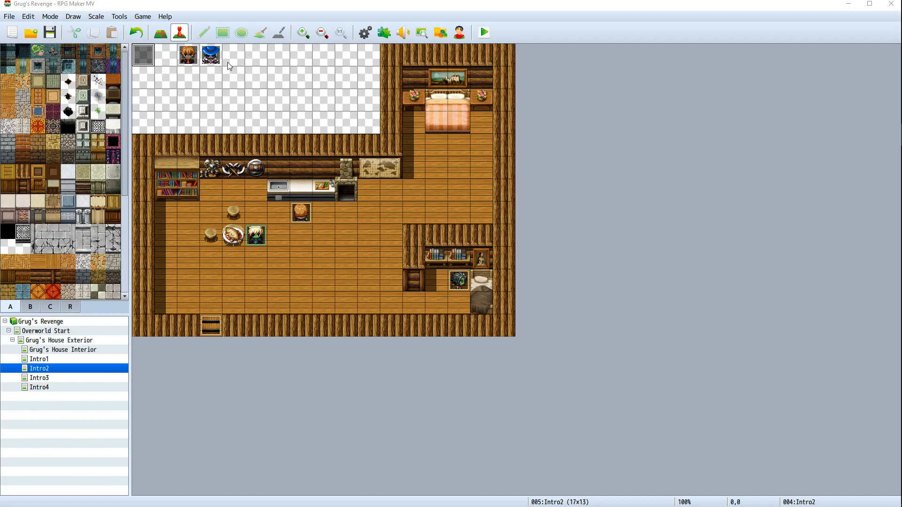
# Reopen the Intro2 event and review its movement route commands near the end of the list
pyautogui.rightClick(145, 51)
pyautogui.click(165, 60)
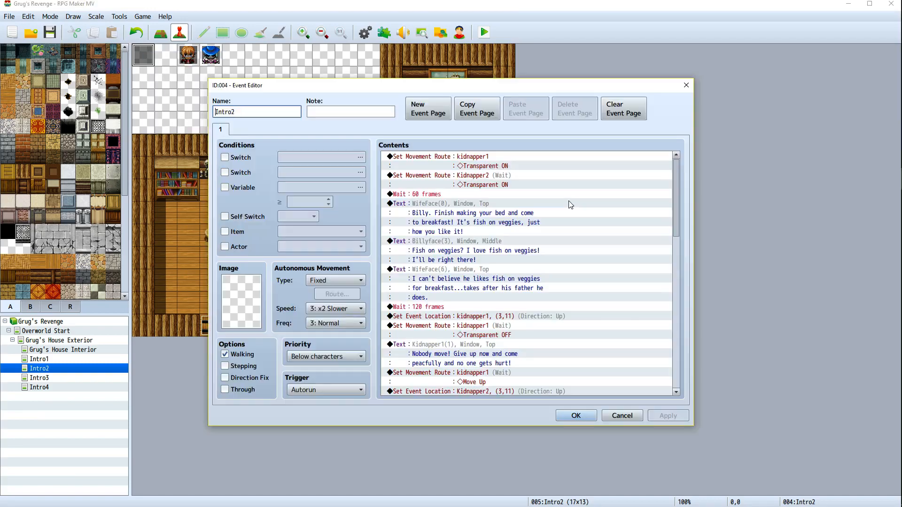
pyautogui.scroll(-12, 549, 263)
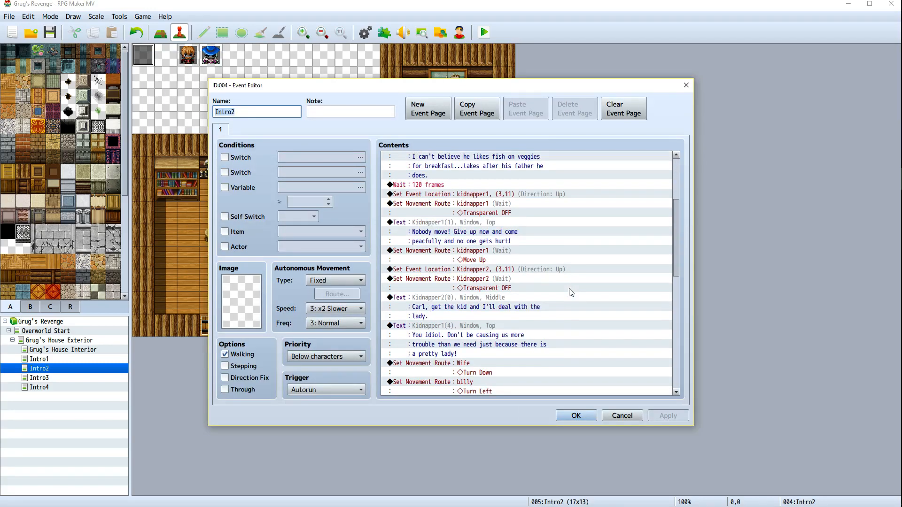
pyautogui.scroll(-4, 564, 301)
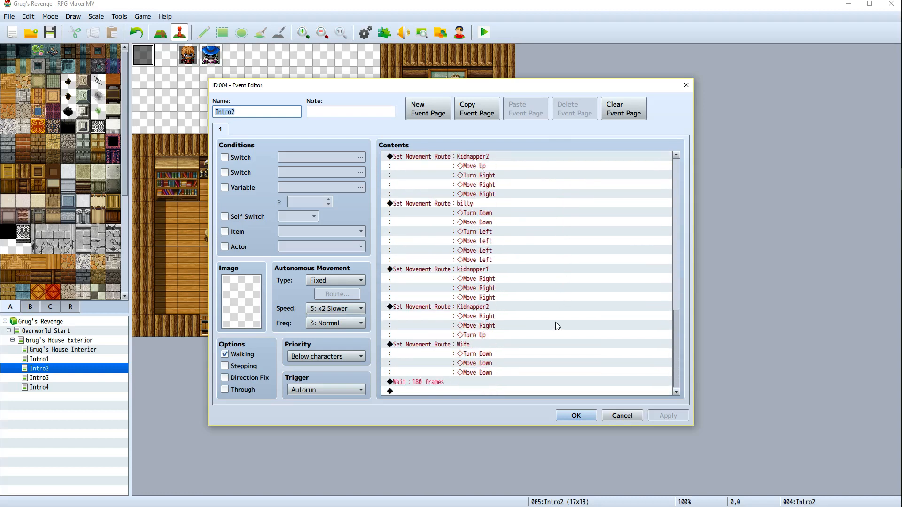
pyautogui.scroll(3, 434, 329)
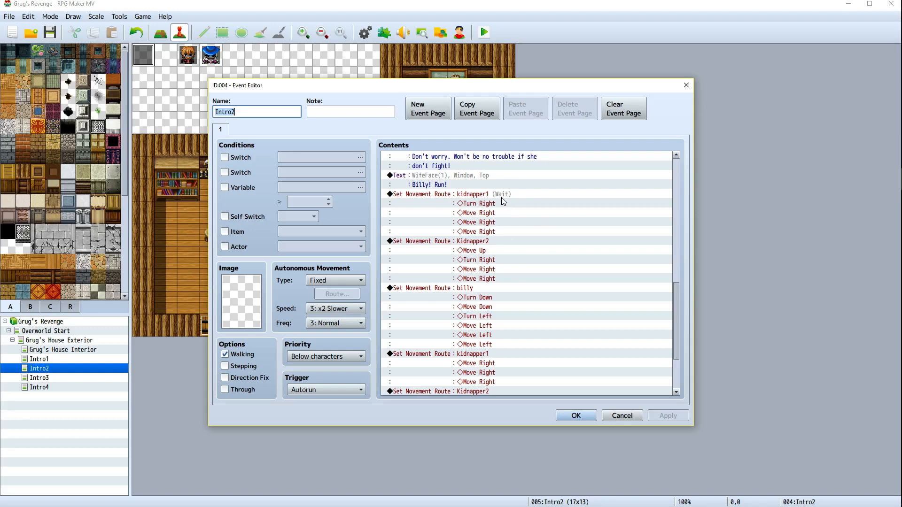
pyautogui.moveTo(538, 89); pyautogui.dragTo(605, 106)
pyautogui.scroll(3, 603, 355)
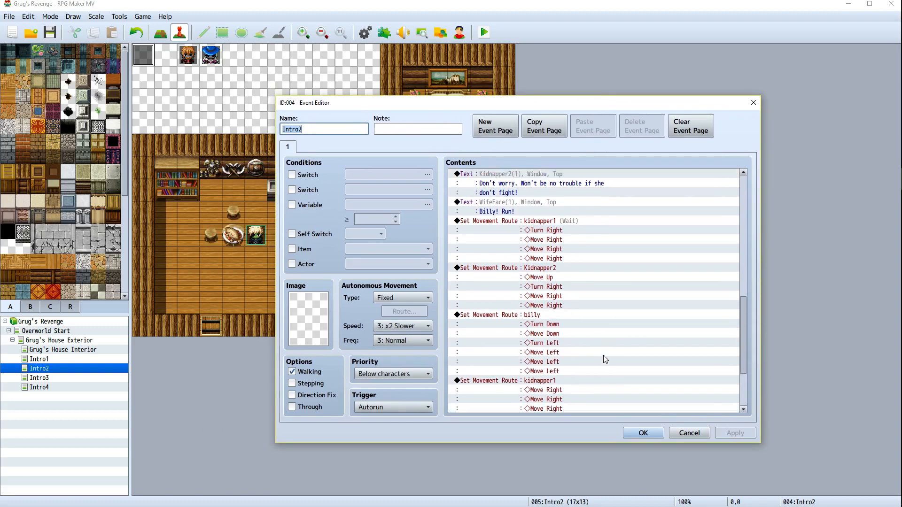
pyautogui.scroll(5, 586, 364)
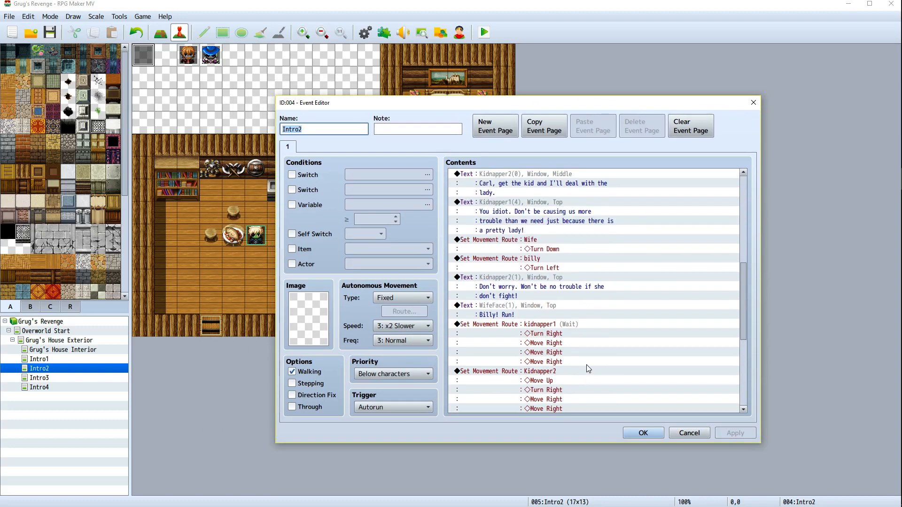
pyautogui.scroll(-8, 540, 278)
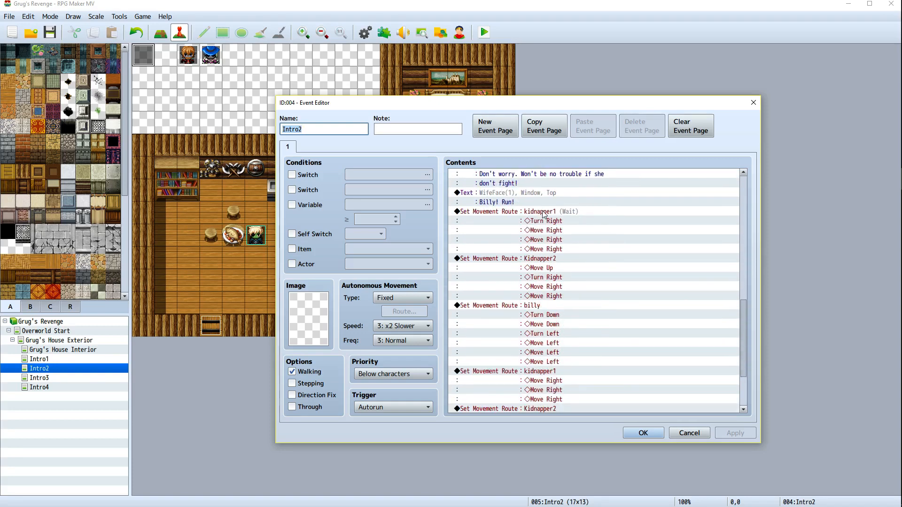
pyautogui.scroll(-2, 544, 261)
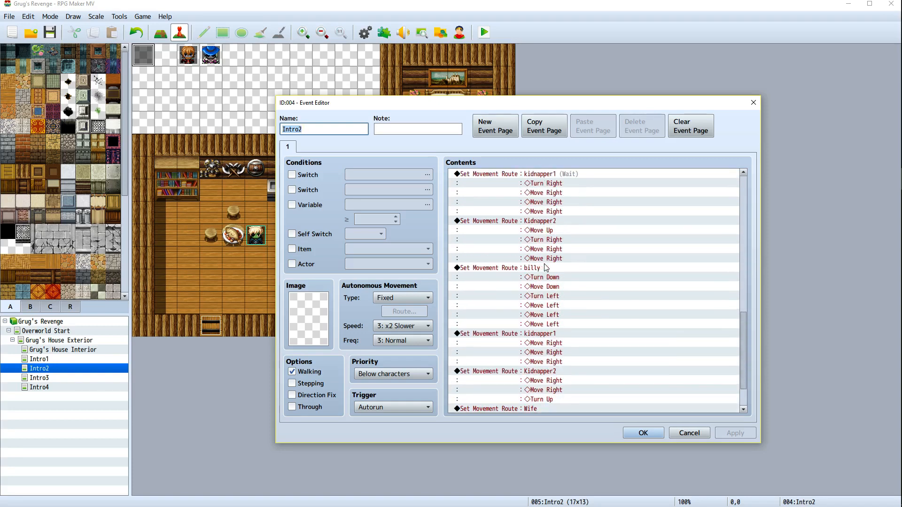
# Append Move Right, Turn Up and Move Up to Kidnapper2's first movement route, then apply the event
pyautogui.click(535, 224)
pyautogui.rightClick(534, 223)
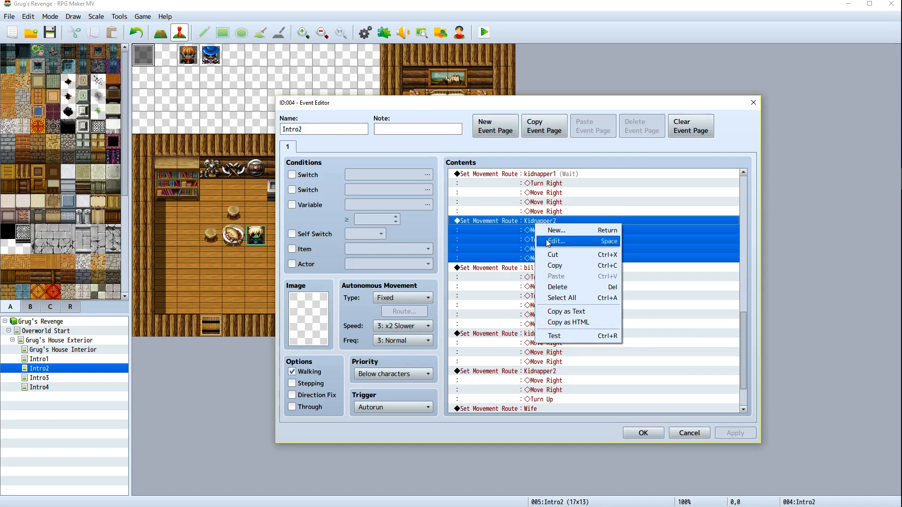
pyautogui.click(547, 241)
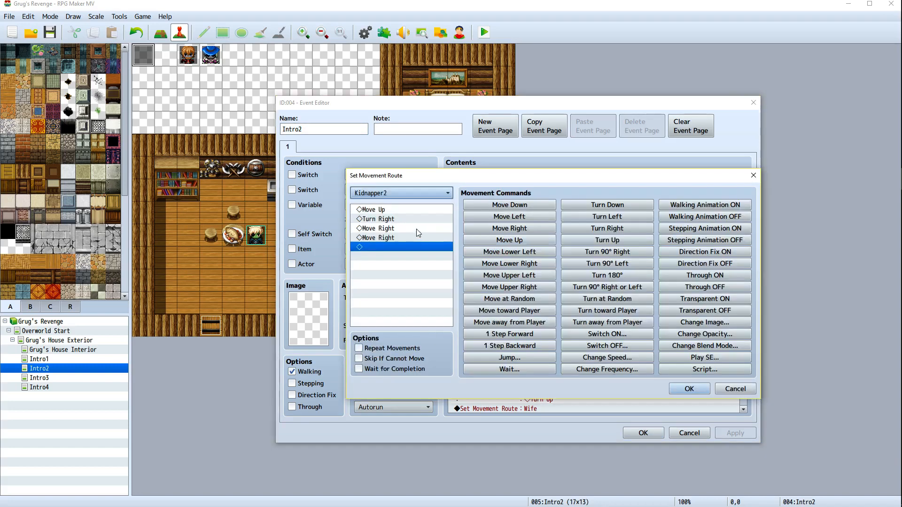
pyautogui.click(601, 229)
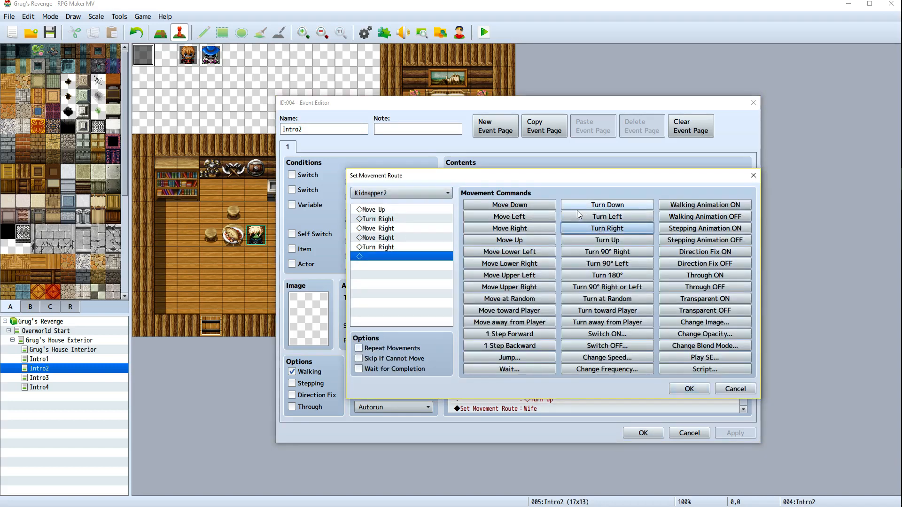
pyautogui.click(384, 247)
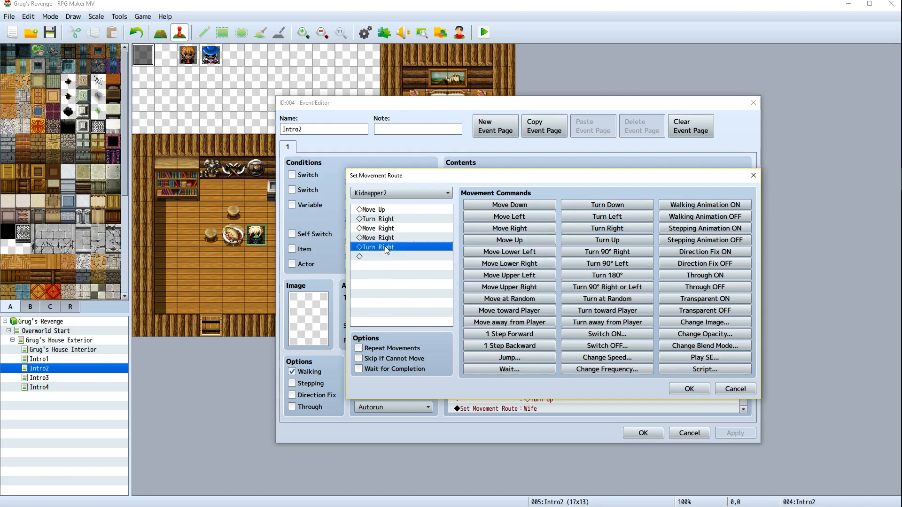
pyautogui.rightClick(384, 246)
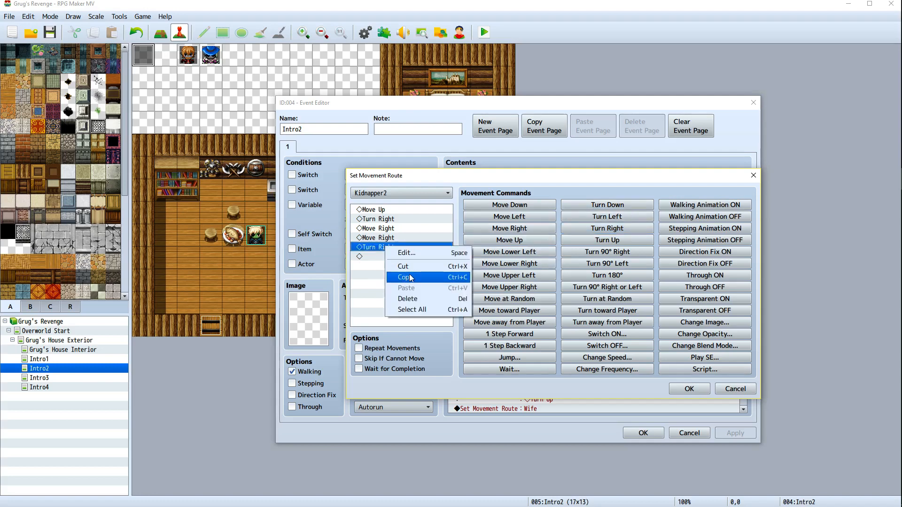
pyautogui.click(415, 297)
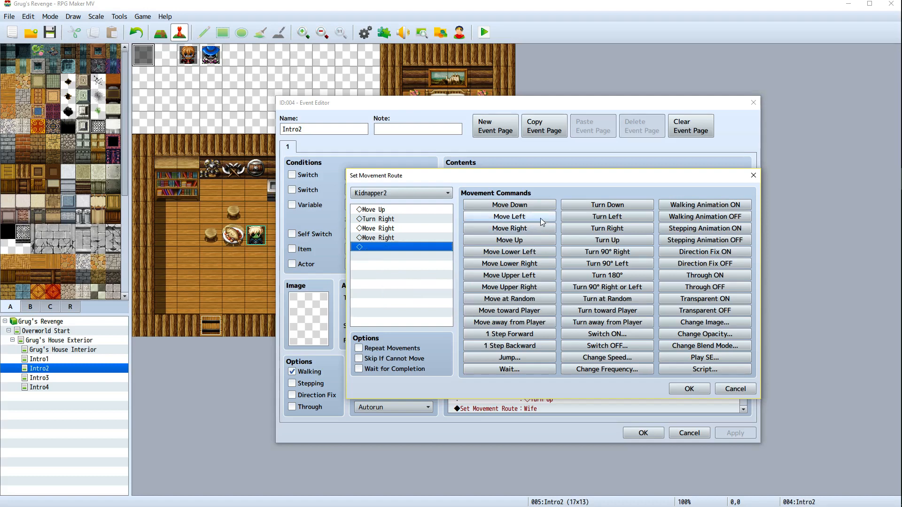
pyautogui.click(523, 233)
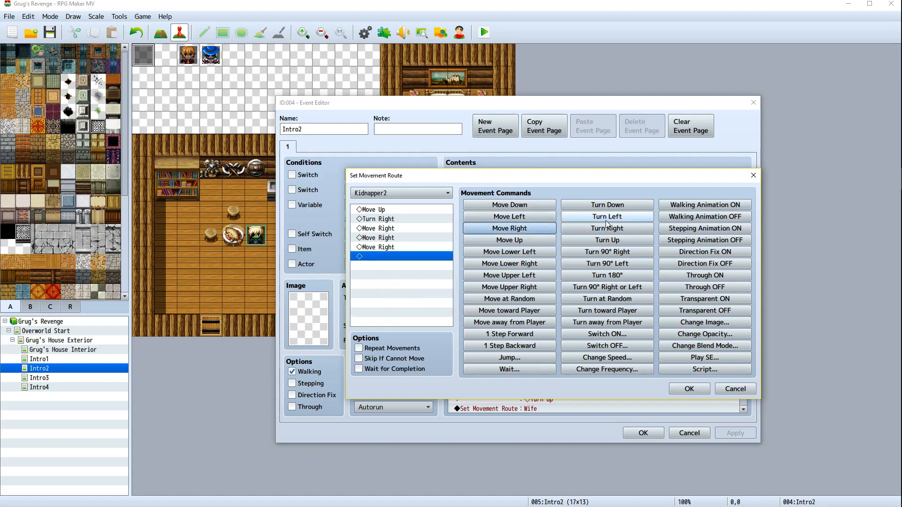
pyautogui.click(606, 241)
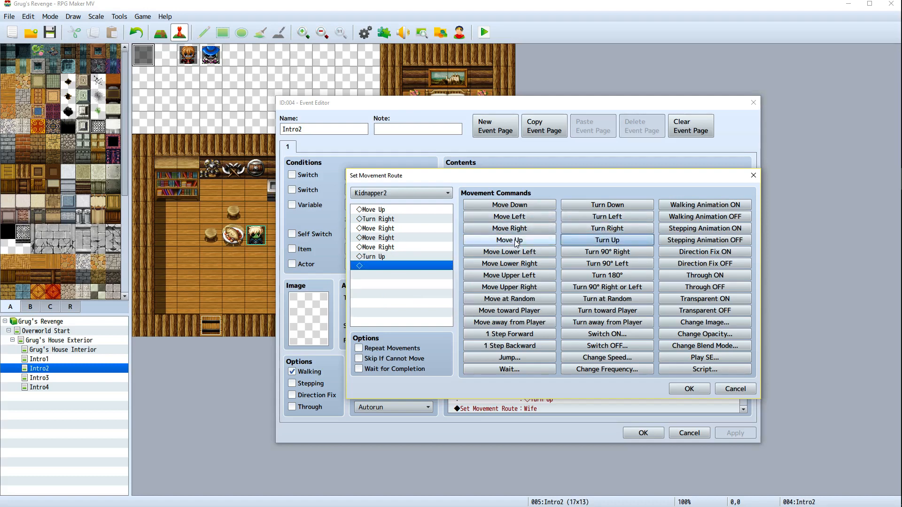
pyautogui.click(515, 240)
pyautogui.click(688, 389)
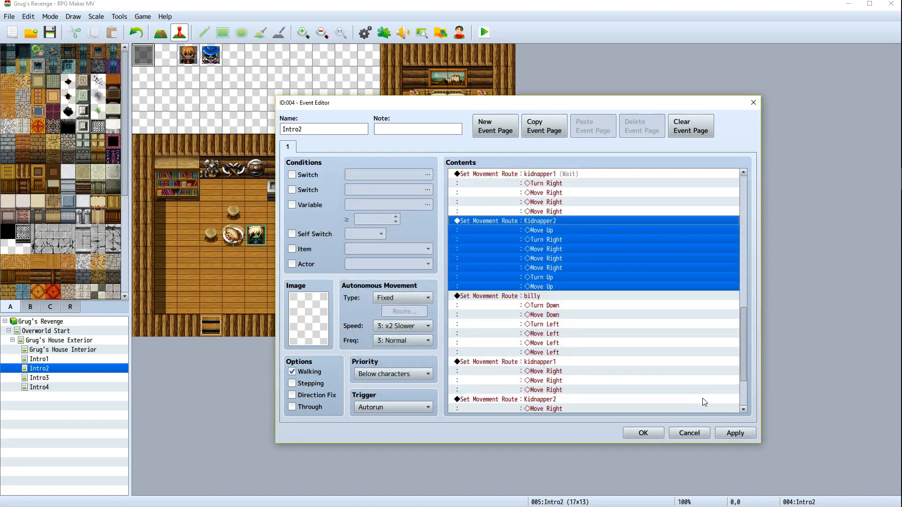
pyautogui.click(733, 432)
pyautogui.scroll(-2, 594, 321)
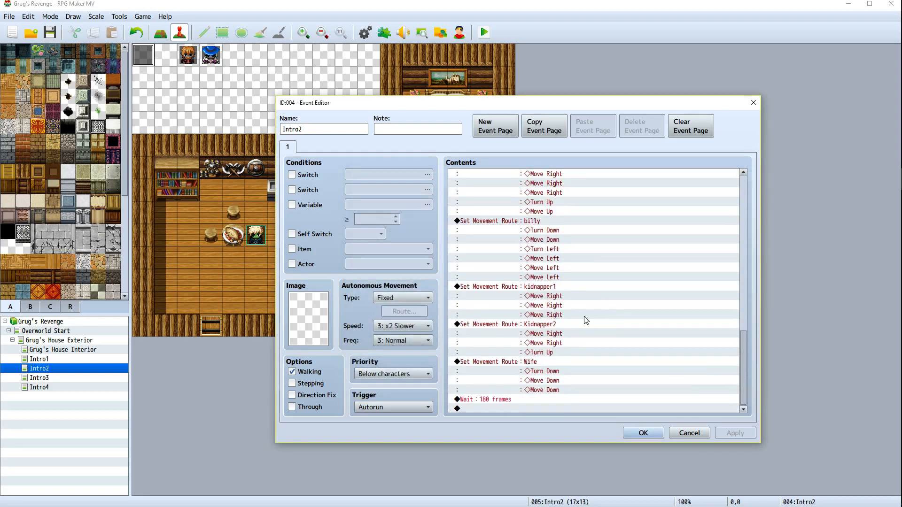
pyautogui.click(529, 289)
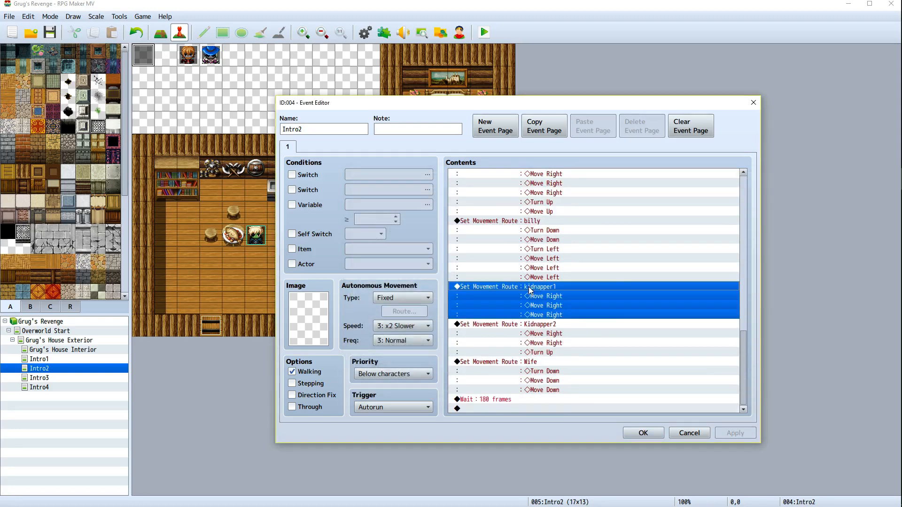
pyautogui.rightClick(531, 289)
pyautogui.click(541, 295)
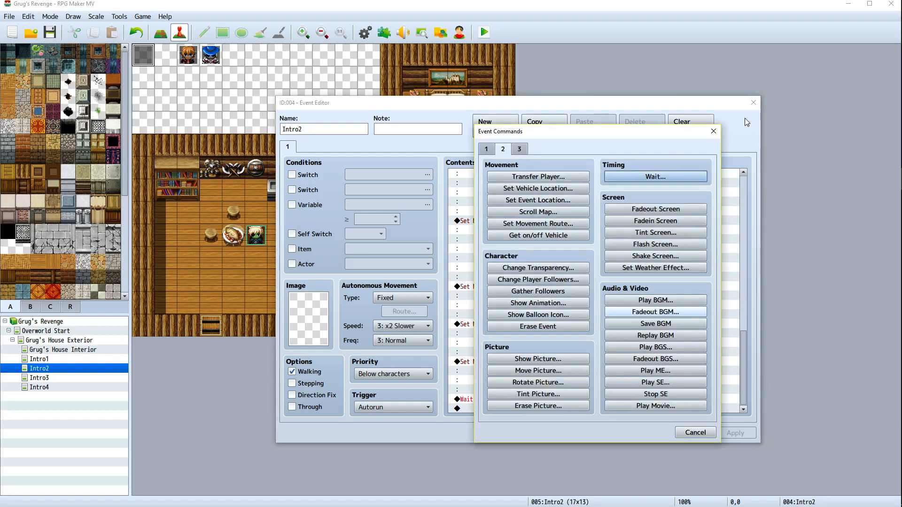
pyautogui.click(714, 131)
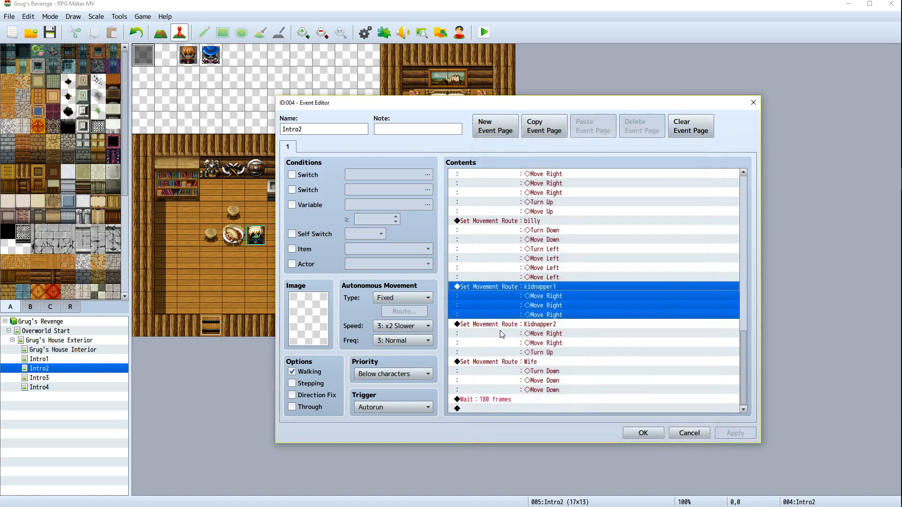
# Append Turn Down, Move Down and Turn Right to kidnapper1's last movement route and confirm it
pyautogui.rightClick(492, 285)
pyautogui.click(512, 304)
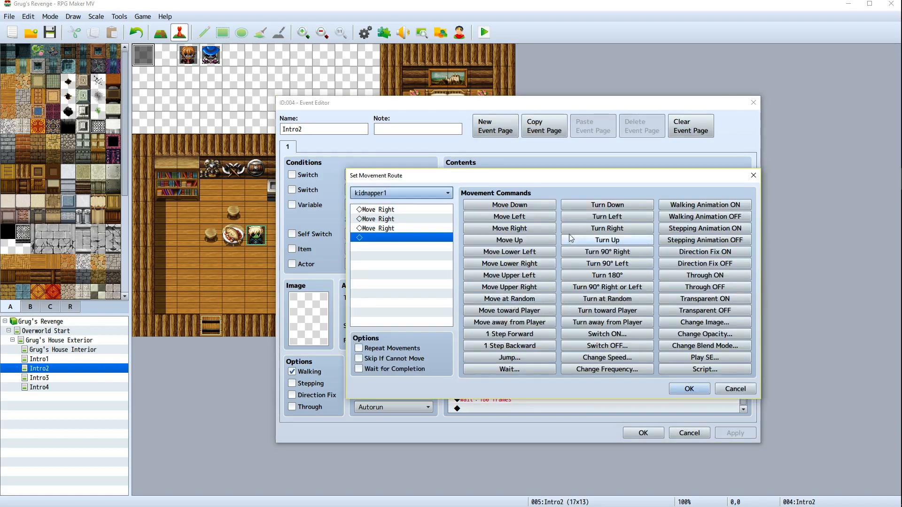
pyautogui.click(605, 230)
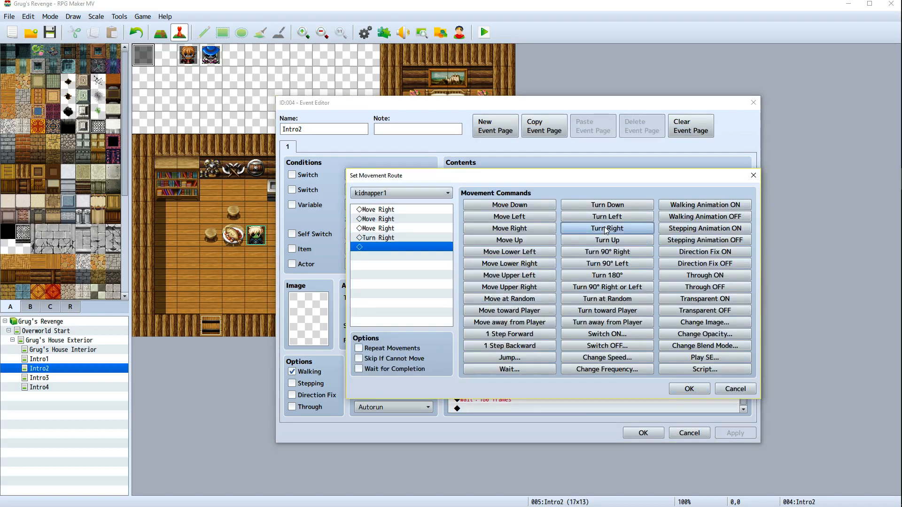
pyautogui.click(522, 208)
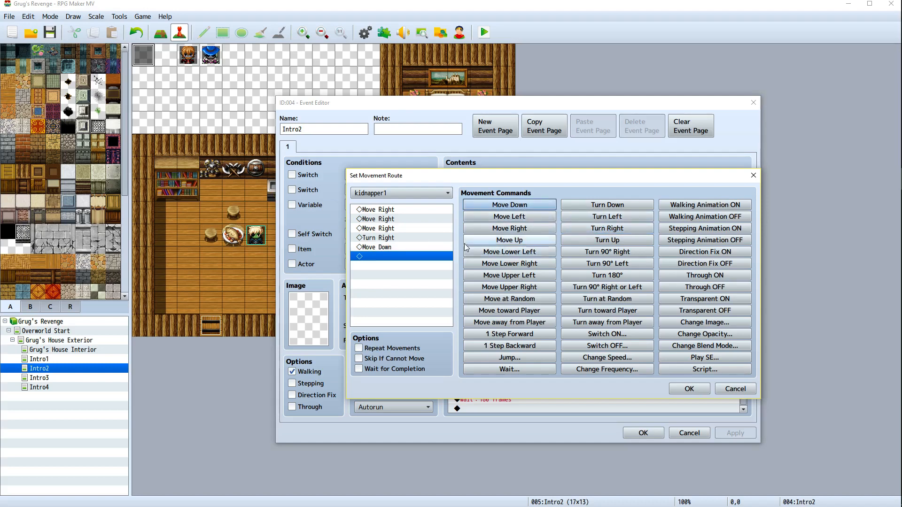
pyautogui.click(393, 238)
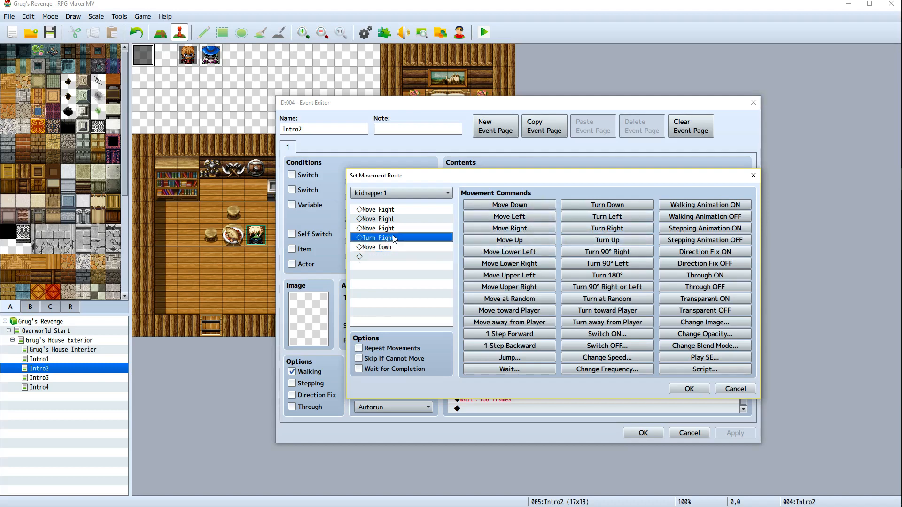
pyautogui.rightClick(393, 238)
pyautogui.click(423, 292)
pyautogui.rightClick(392, 243)
pyautogui.click(413, 295)
pyautogui.click(602, 205)
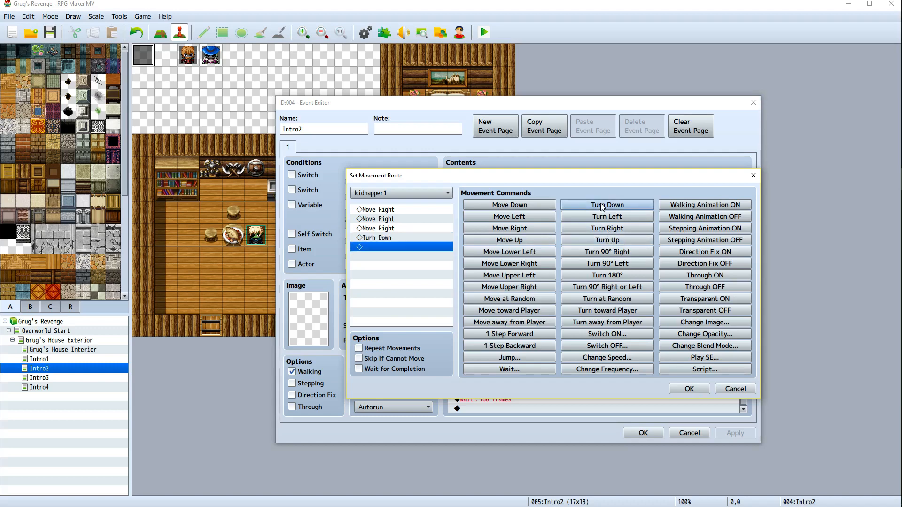
pyautogui.click(528, 206)
pyautogui.click(596, 230)
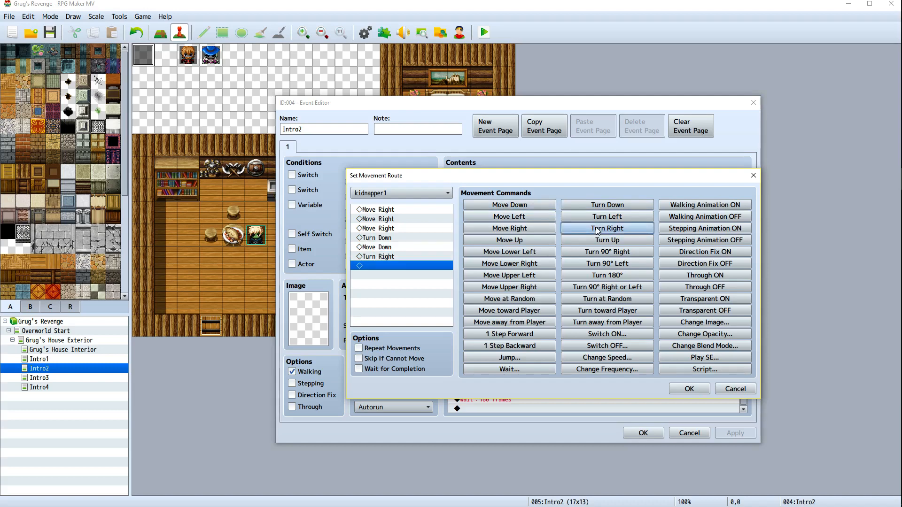
pyautogui.click(686, 389)
# Change the final Wait to 360 frames, then apply and close the event
pyautogui.scroll(-3, 587, 365)
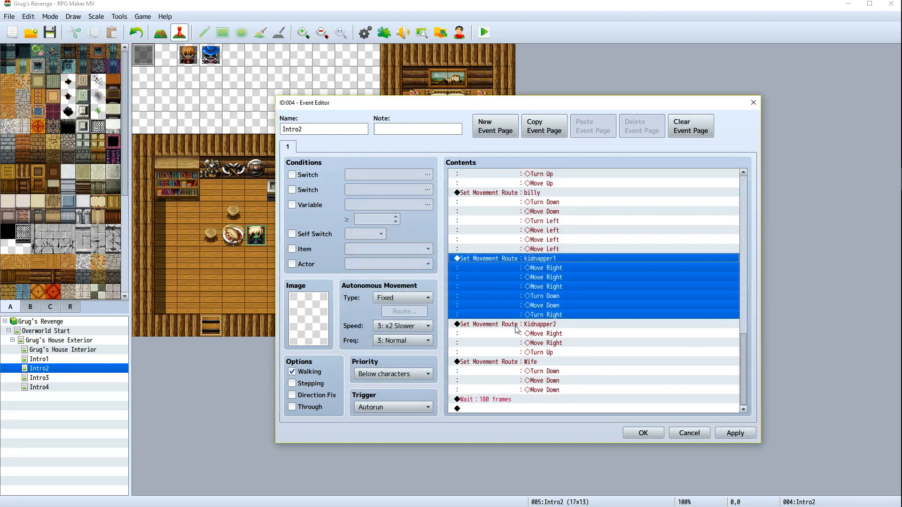
pyautogui.scroll(1, 516, 331)
pyautogui.scroll(-1, 522, 338)
pyautogui.scroll(2, 521, 338)
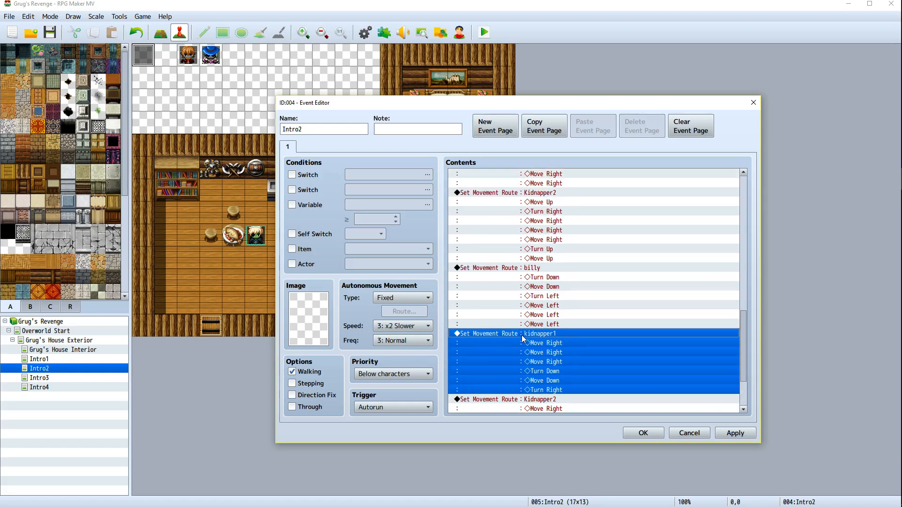
pyautogui.scroll(-2, 507, 376)
pyautogui.click(499, 403)
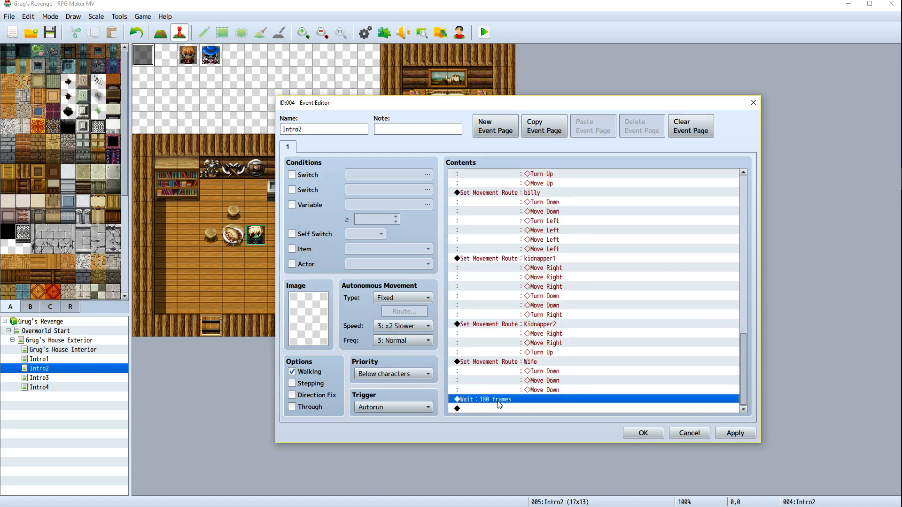
pyautogui.rightClick(500, 400)
pyautogui.click(516, 404)
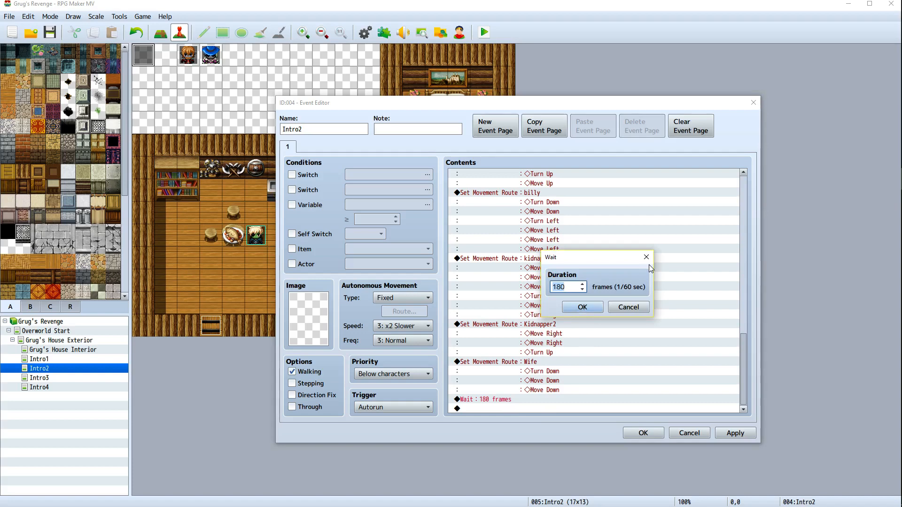
pyautogui.write('360')
pyautogui.click(582, 307)
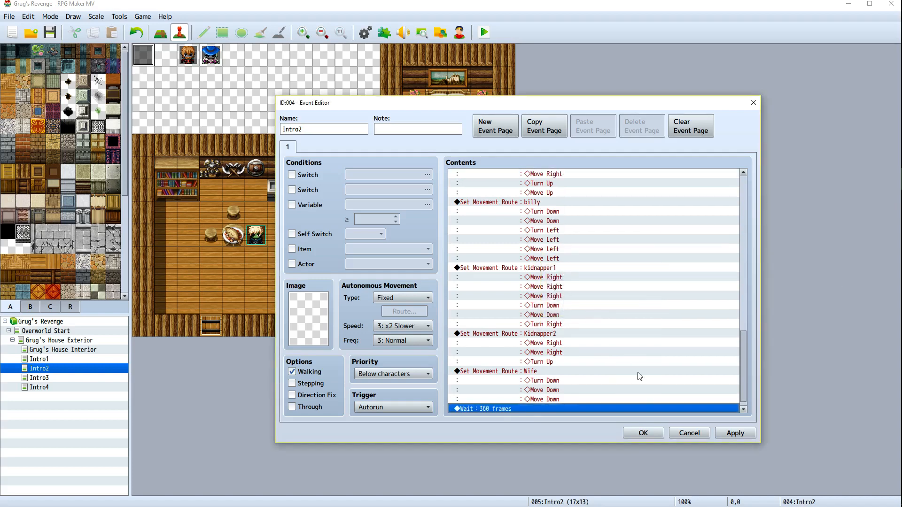
pyautogui.click(720, 430)
pyautogui.click(643, 432)
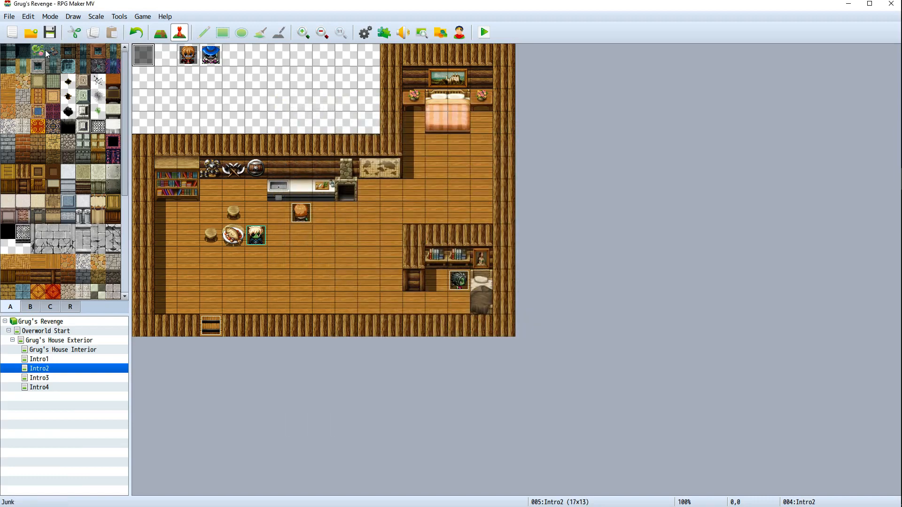
# Playtest the breakfast cutscene, advancing through all the dialogue, then close the game window
pyautogui.click(483, 34)
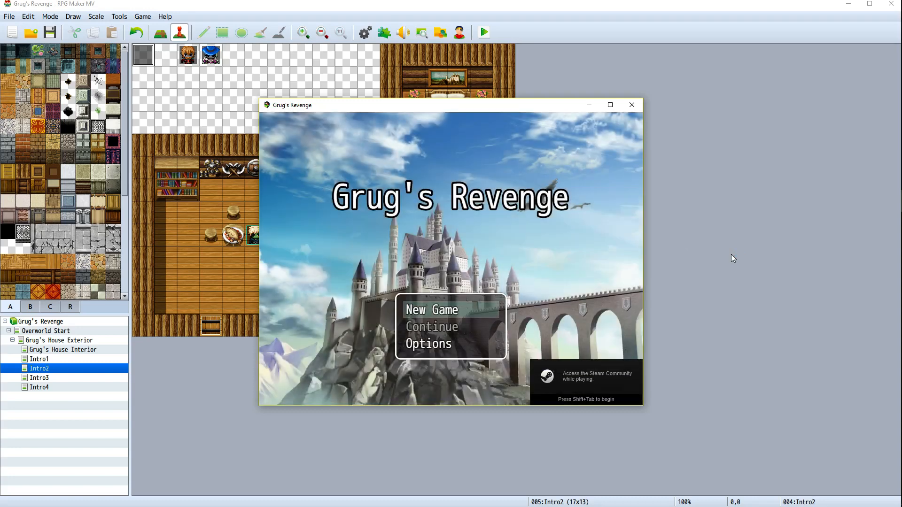
pyautogui.press('Return')
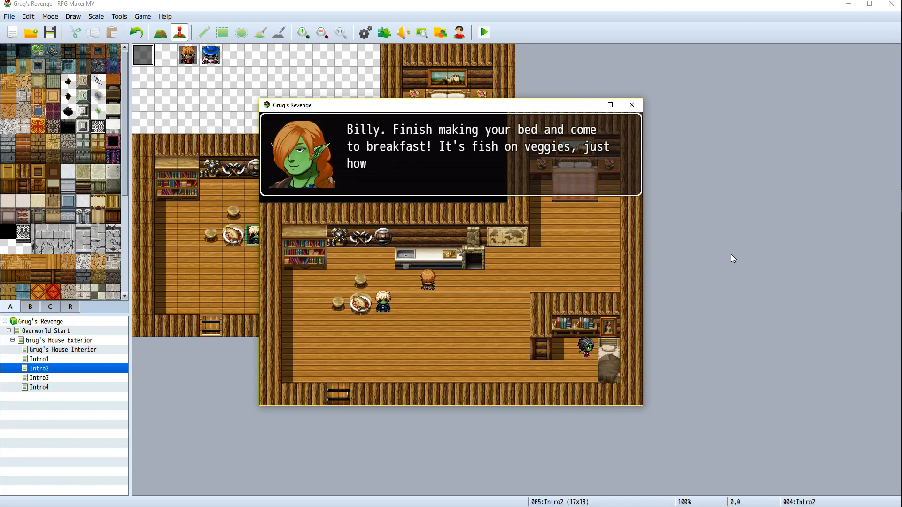
pyautogui.press('Return')
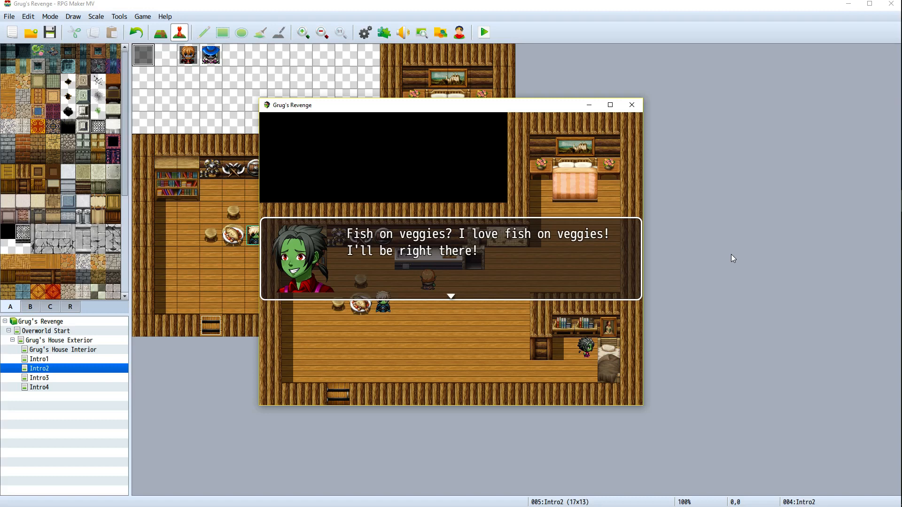
pyautogui.press('Return')
pyautogui.press('Return')
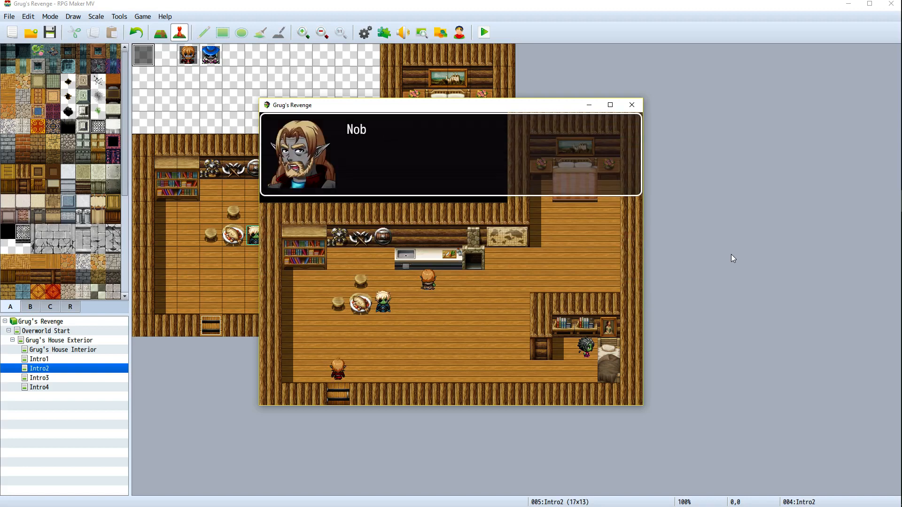
pyautogui.press('Return')
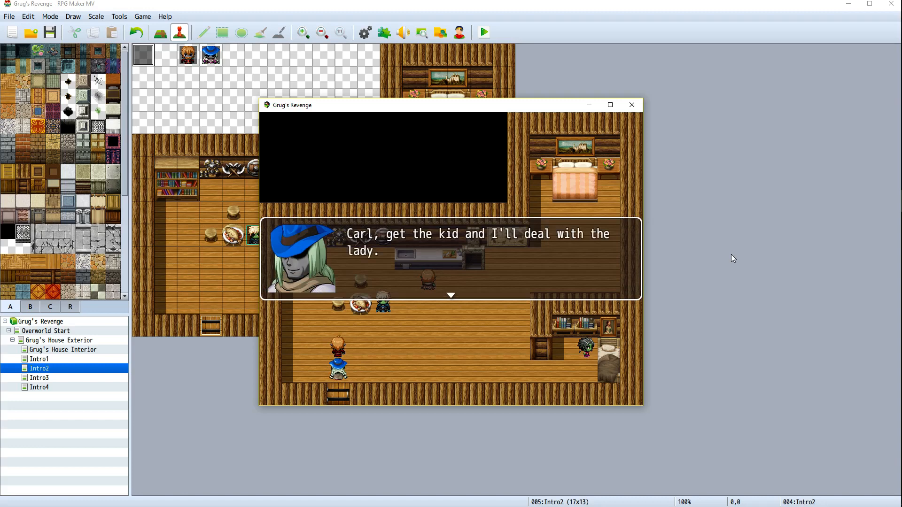
pyautogui.press('Return')
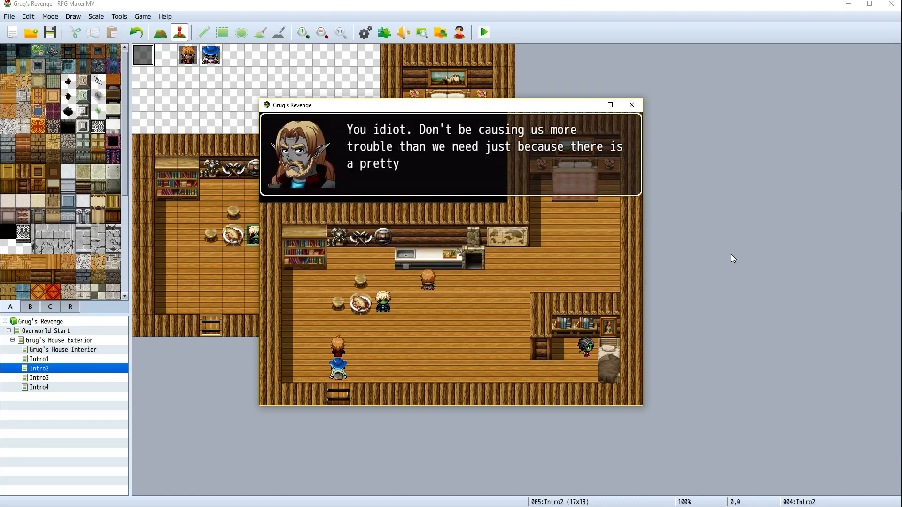
pyautogui.press('Return')
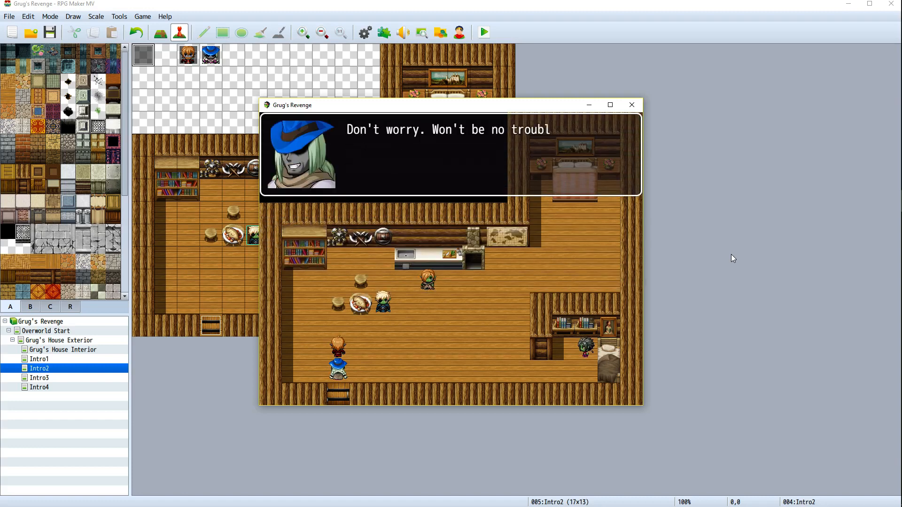
pyautogui.press('Return')
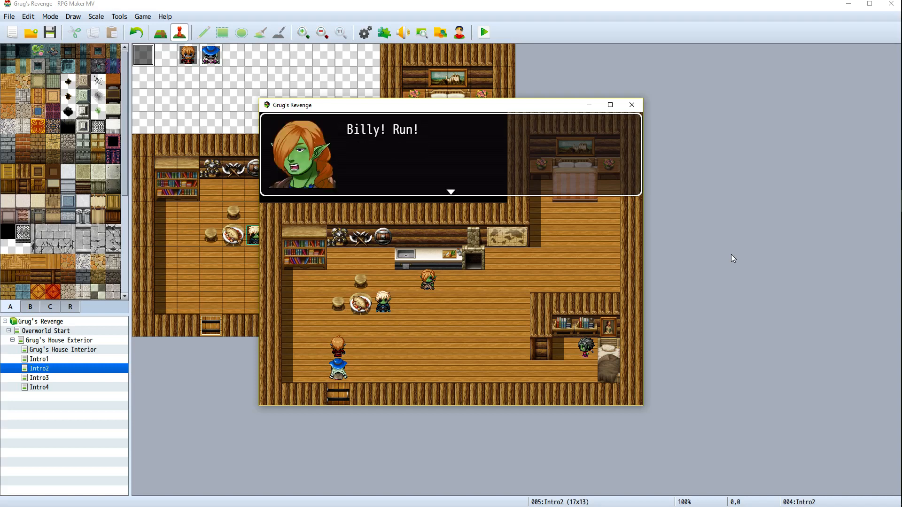
pyautogui.press('Return')
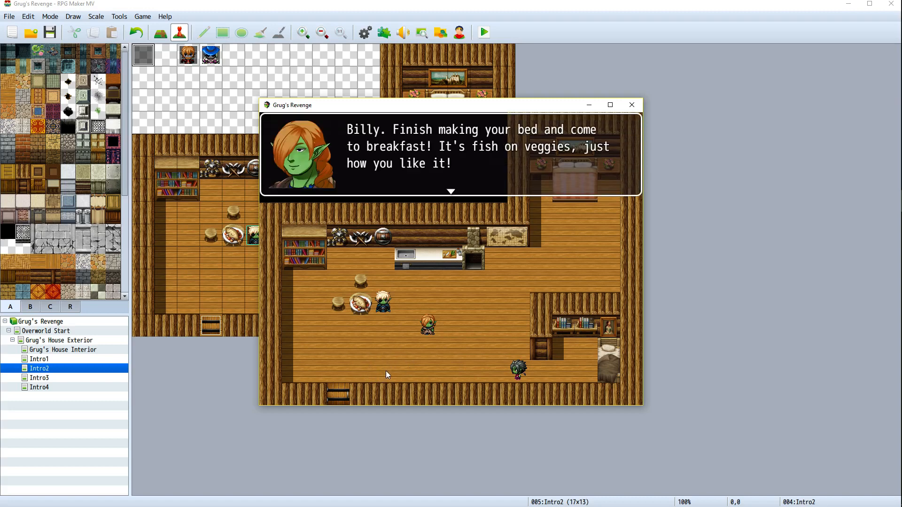
pyautogui.click(630, 110)
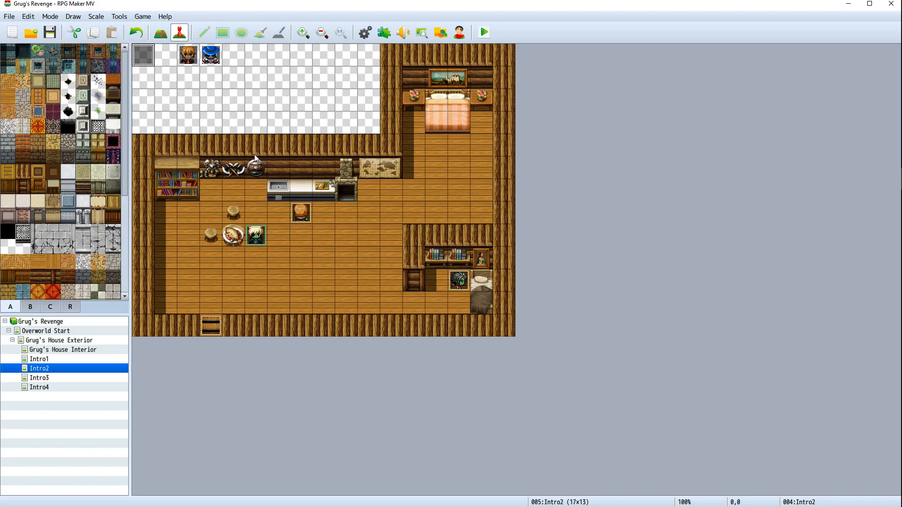
# Reopen the Intro2 event and scroll through its command list to the movement routes at the end
pyautogui.rightClick(144, 57)
pyautogui.click(164, 66)
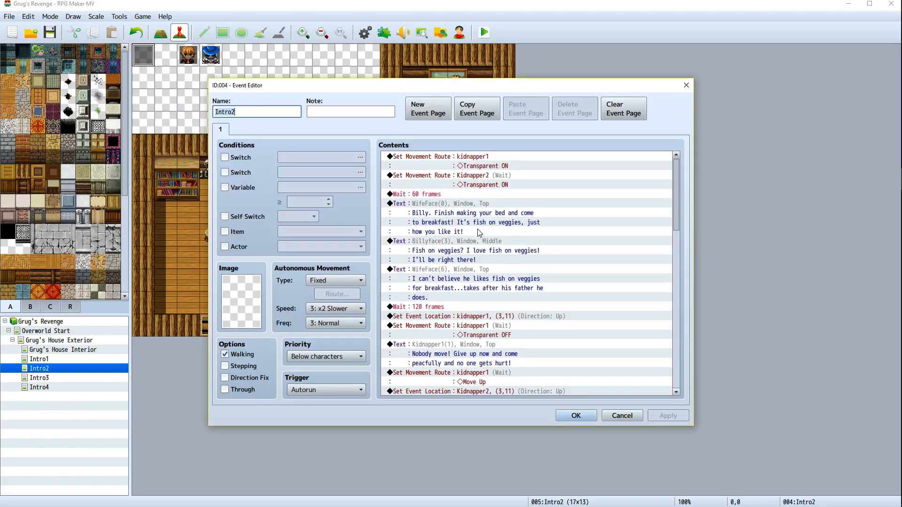
pyautogui.scroll(-4, 511, 277)
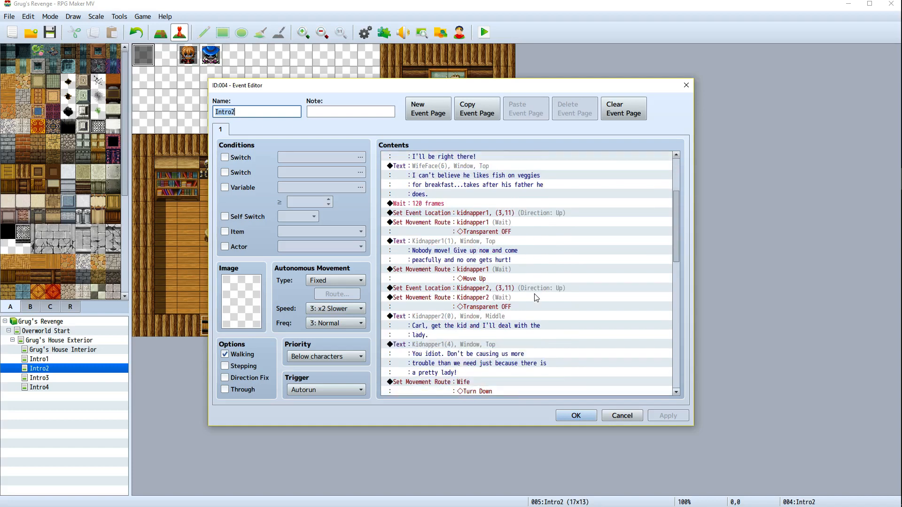
pyautogui.scroll(-1, 536, 298)
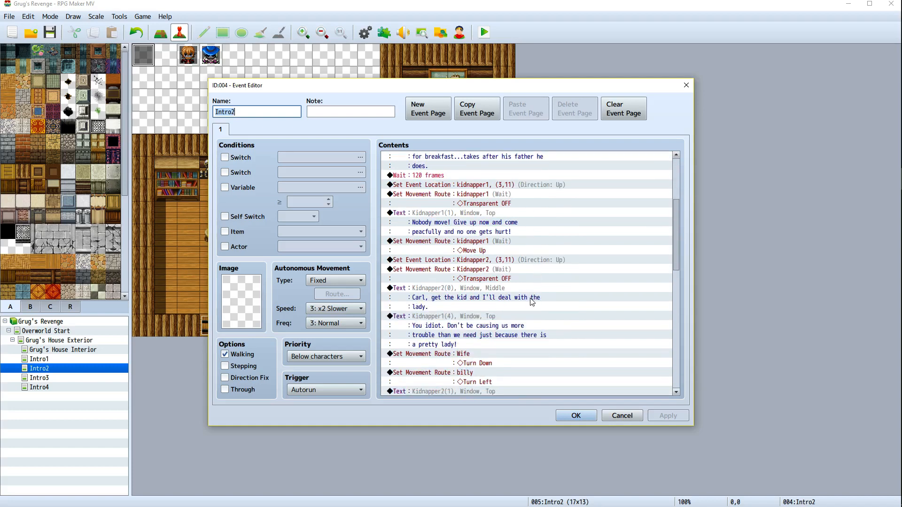
pyautogui.scroll(-1, 532, 302)
pyautogui.scroll(-10, 512, 282)
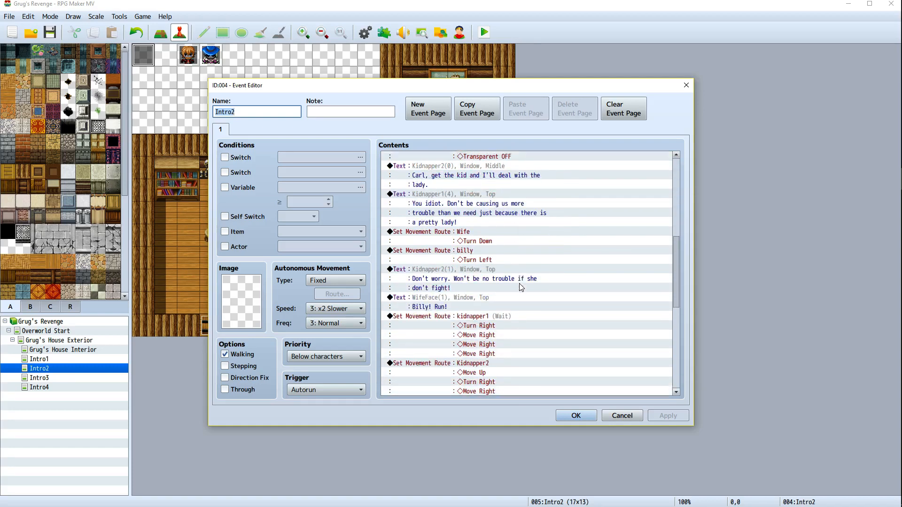
pyautogui.scroll(-4, 520, 287)
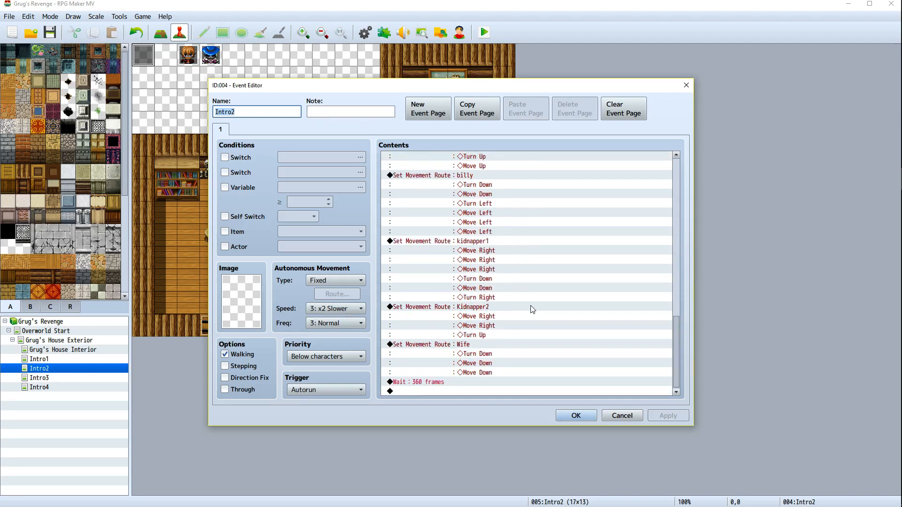
pyautogui.rightClick(481, 308)
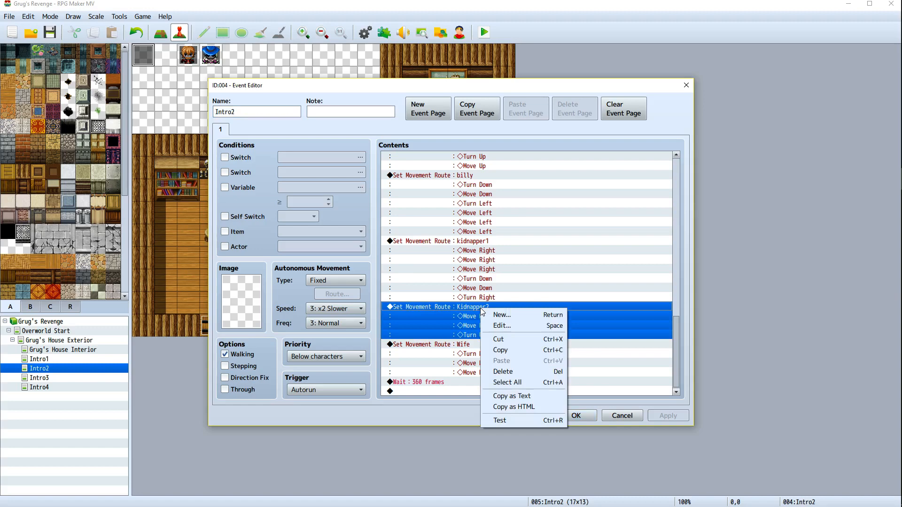
pyautogui.click(501, 325)
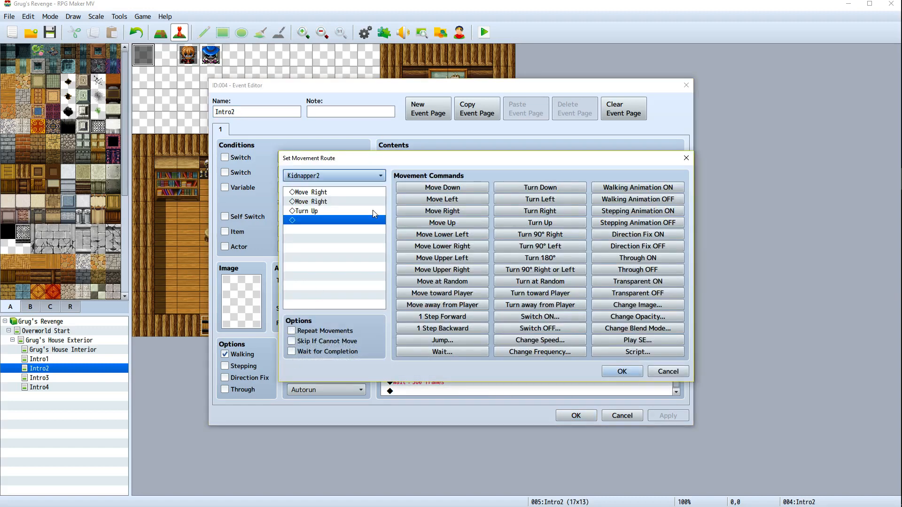
pyautogui.click(291, 332)
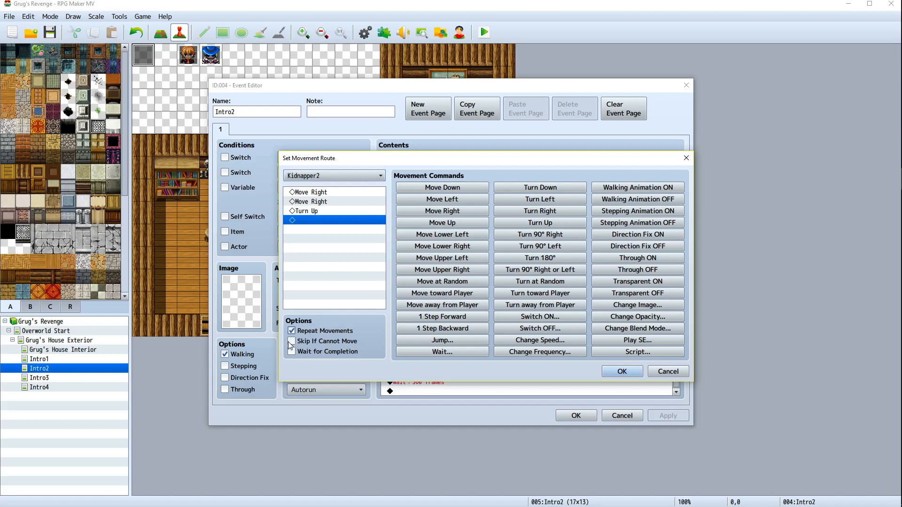
pyautogui.click(292, 342)
pyautogui.click(667, 372)
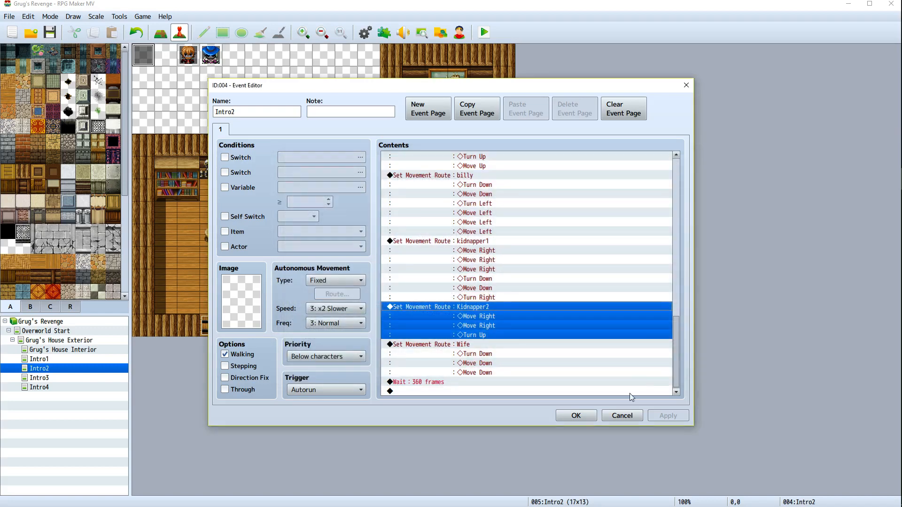
# Review the kidnapper movement routes in the event's command list
pyautogui.scroll(5, 503, 323)
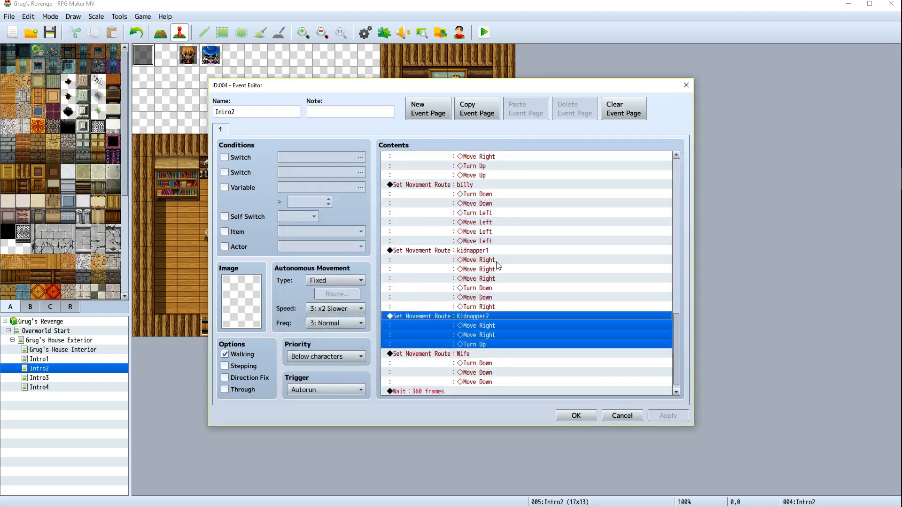
pyautogui.scroll(1, 515, 333)
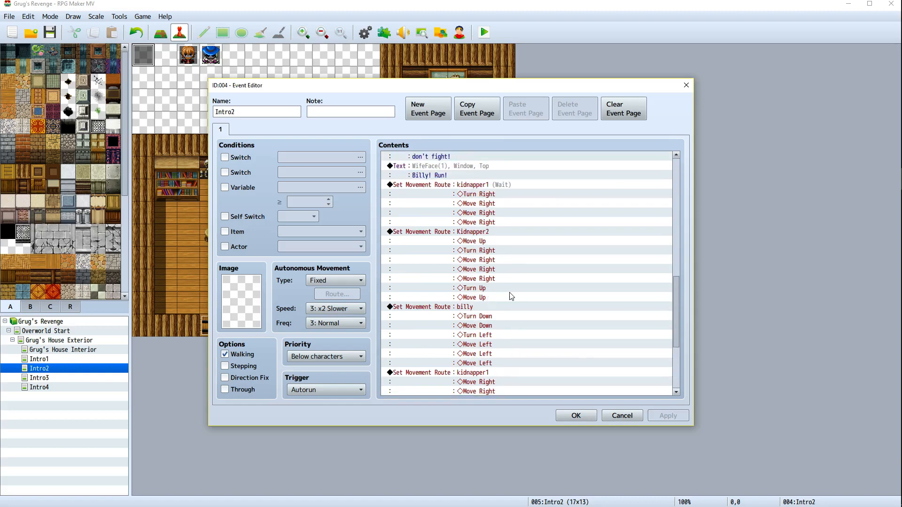
pyautogui.scroll(-3, 511, 296)
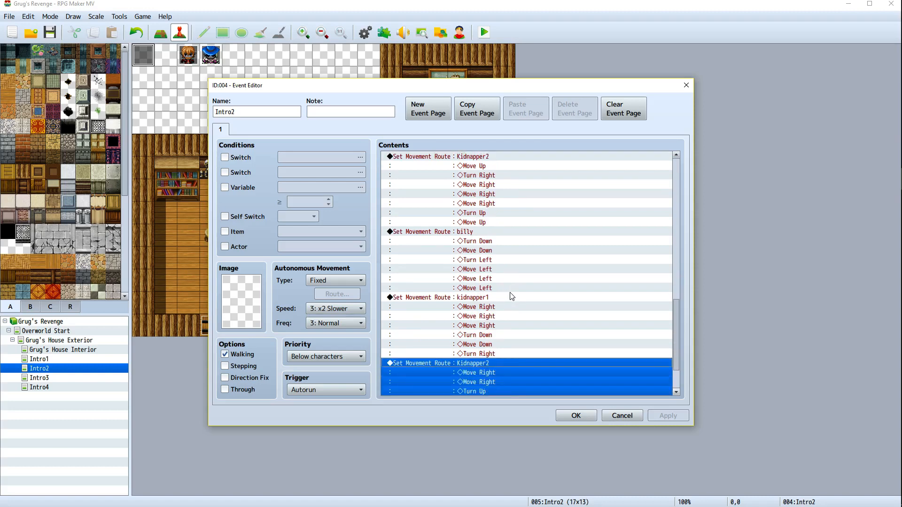
# Turn off Wait for Completion on kidnapper1's first movement route, then apply and close the event
pyautogui.scroll(4, 500, 324)
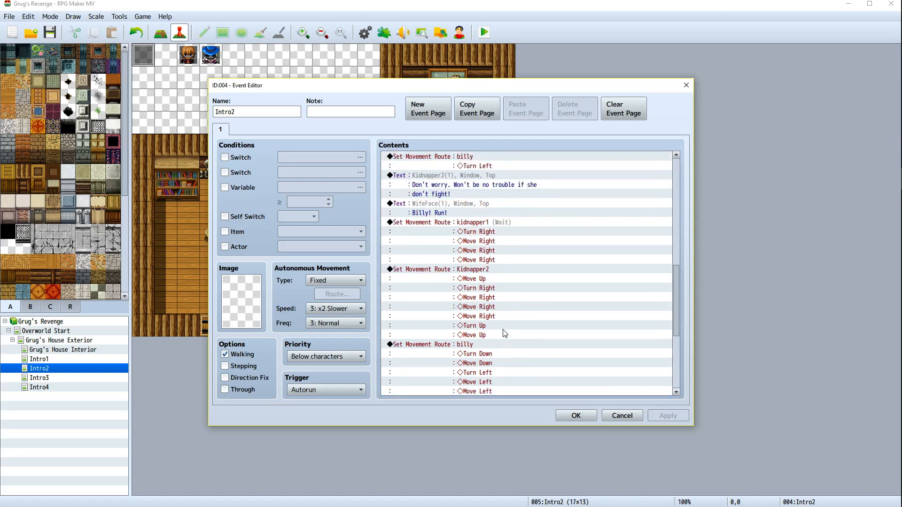
pyautogui.scroll(-4, 504, 332)
pyautogui.rightClick(471, 306)
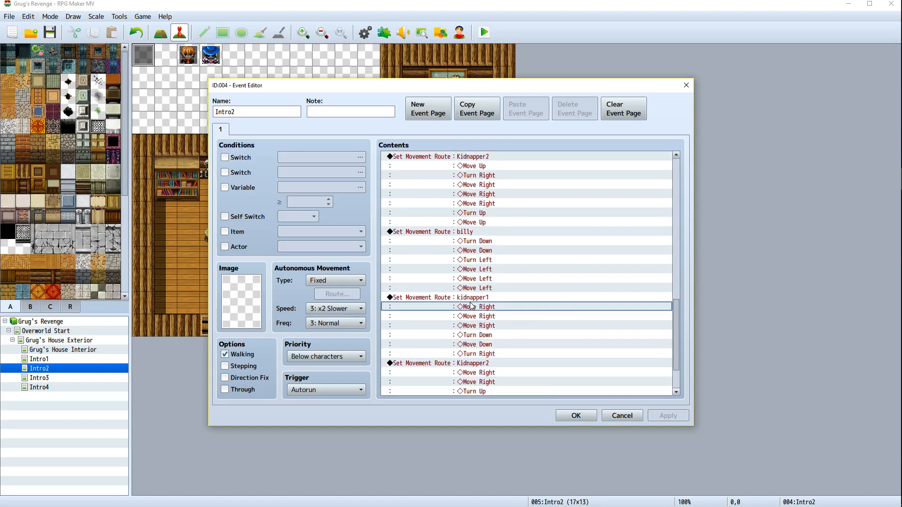
pyautogui.rightClick(460, 297)
pyautogui.scroll(5, 557, 306)
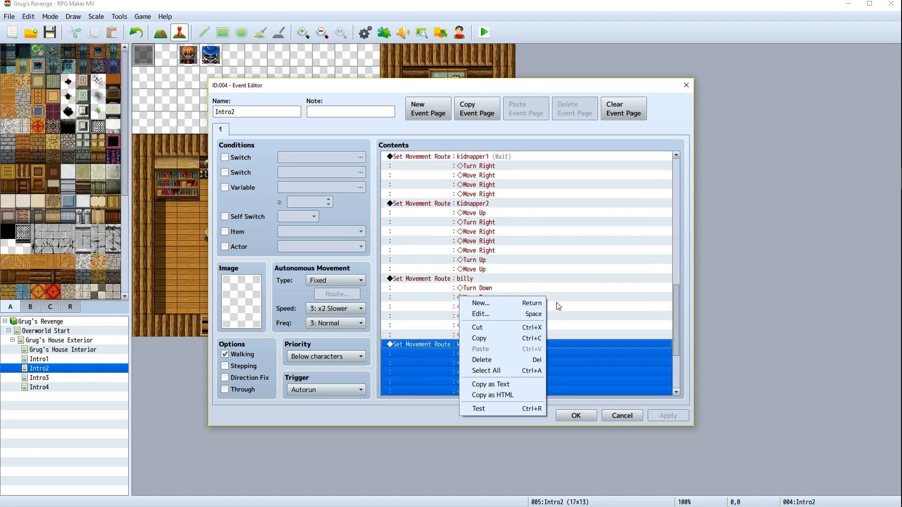
pyautogui.scroll(1, 586, 319)
pyautogui.click(681, 310)
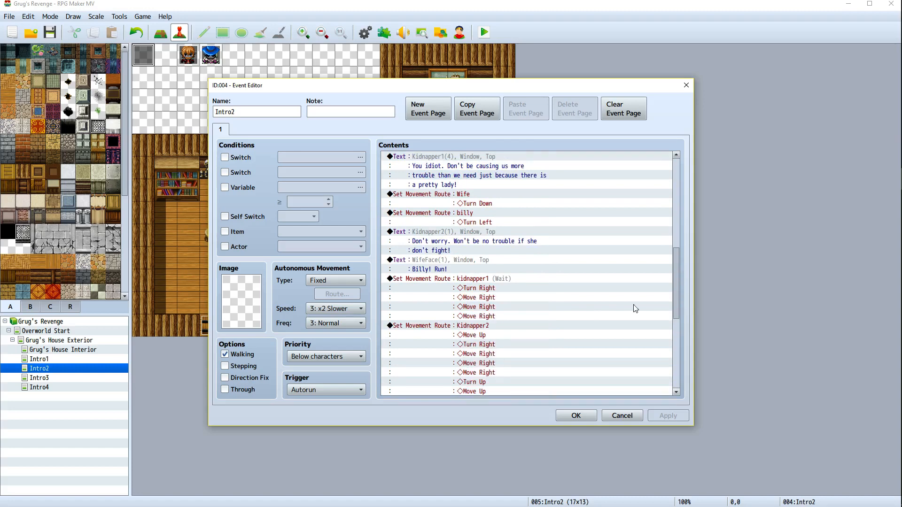
pyautogui.scroll(2, 635, 309)
pyautogui.scroll(-1, 615, 312)
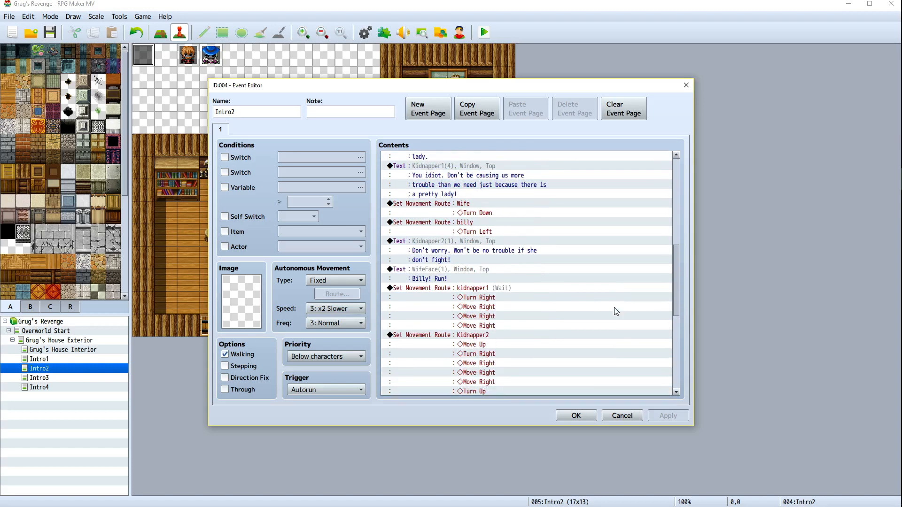
pyautogui.rightClick(509, 287)
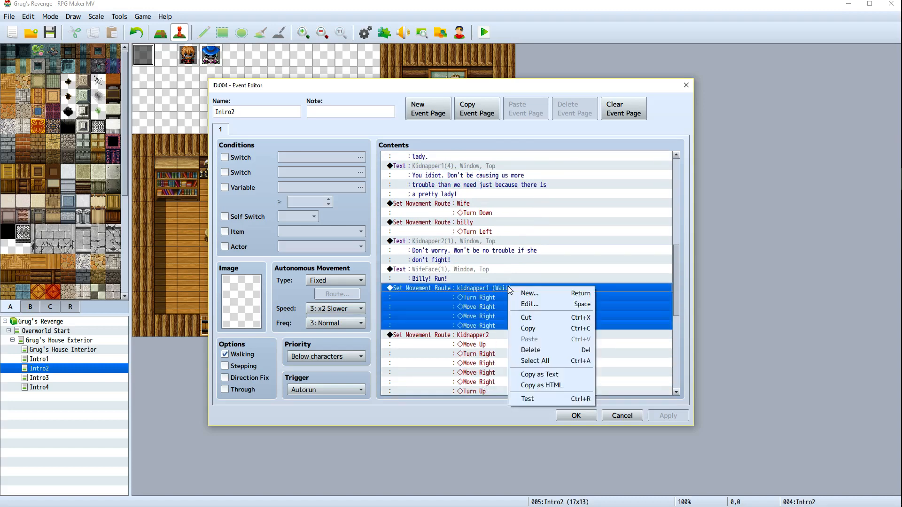
pyautogui.click(530, 303)
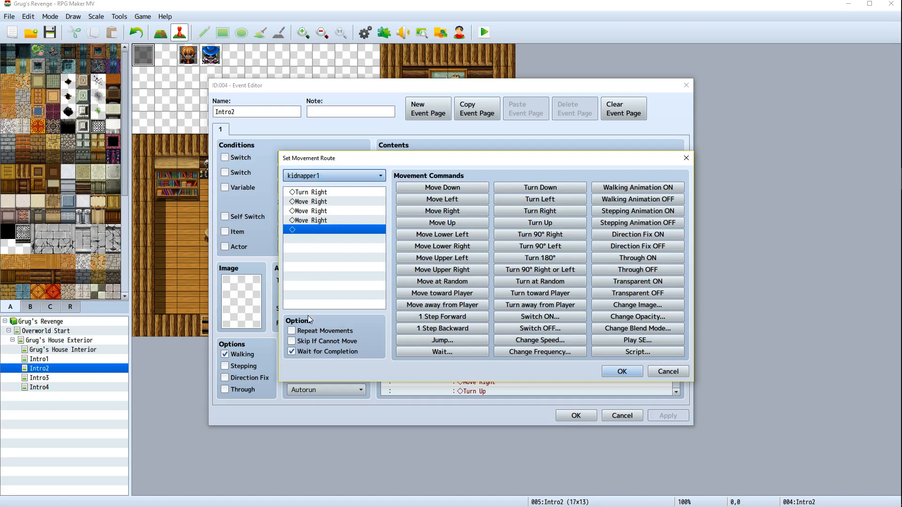
pyautogui.click(291, 352)
pyautogui.click(619, 372)
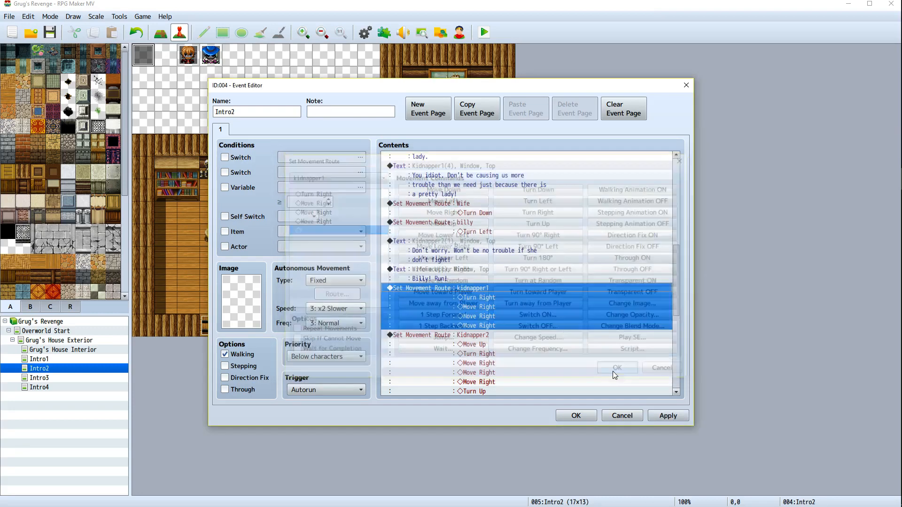
pyautogui.click(667, 416)
pyautogui.click(577, 415)
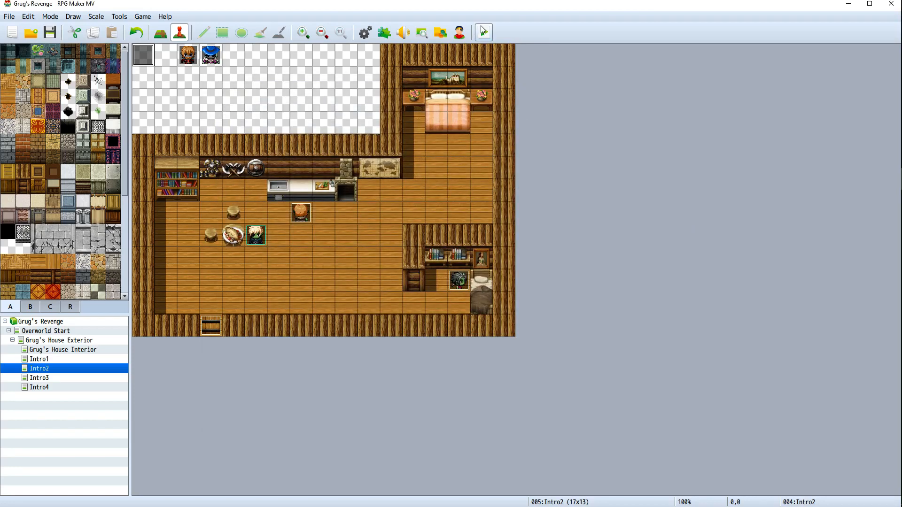
# Playtest the breakfast cutscene through the kidnappers' dialogue, then close the game window
pyautogui.click(481, 28)
pyautogui.click(410, 280)
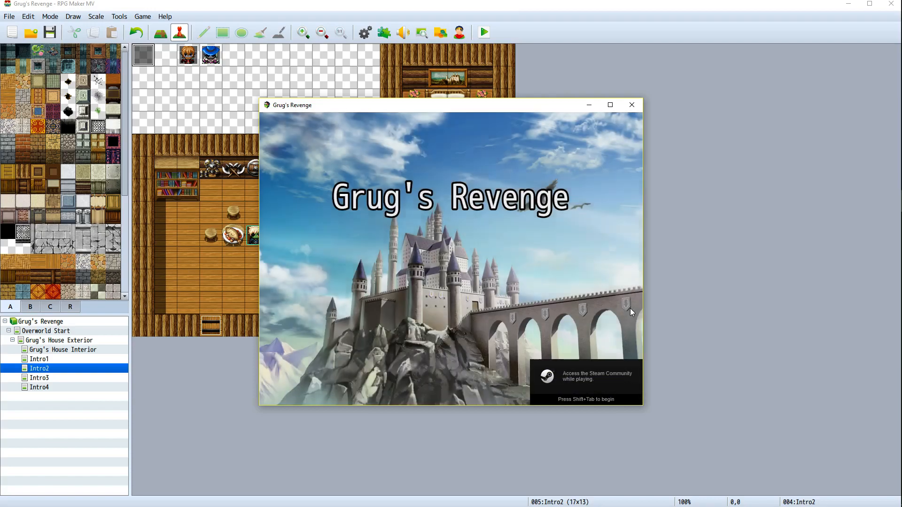
pyautogui.press('Return')
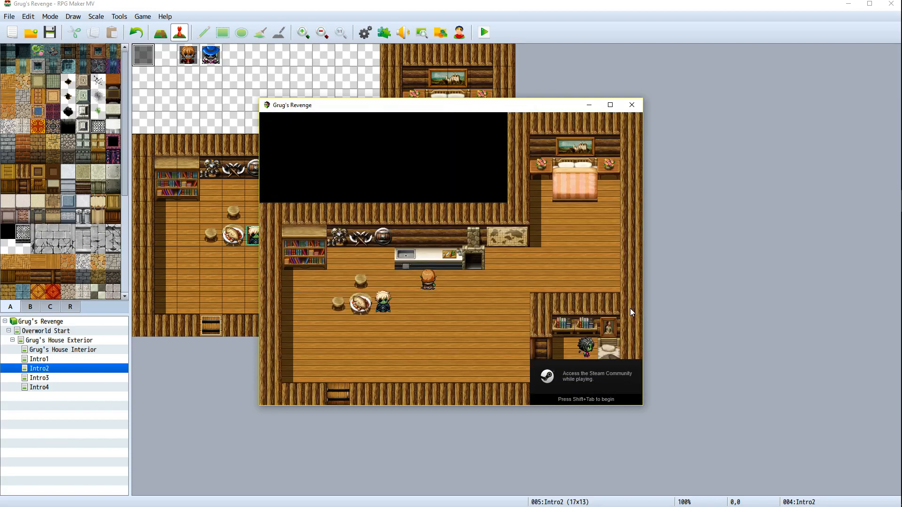
pyautogui.press('Return')
pyautogui.press('Return')
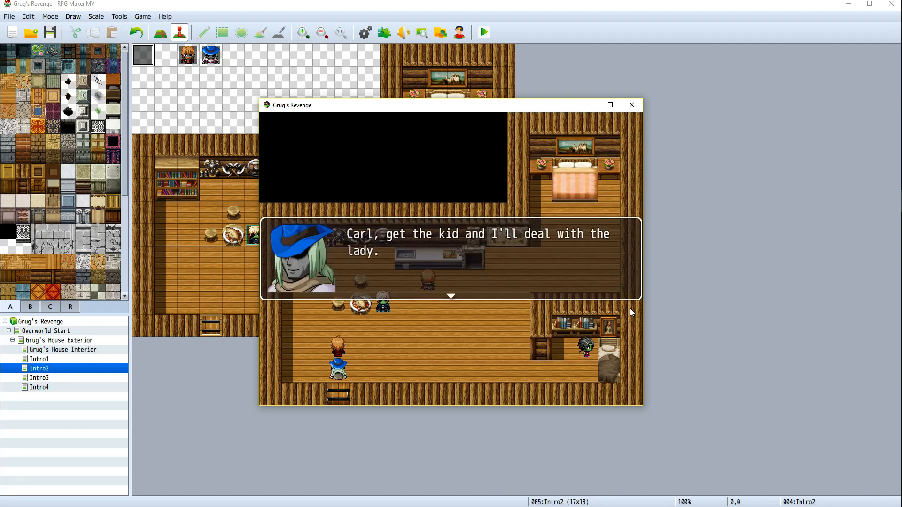
pyautogui.press('Return')
pyautogui.press('Return')
pyautogui.press('Return')
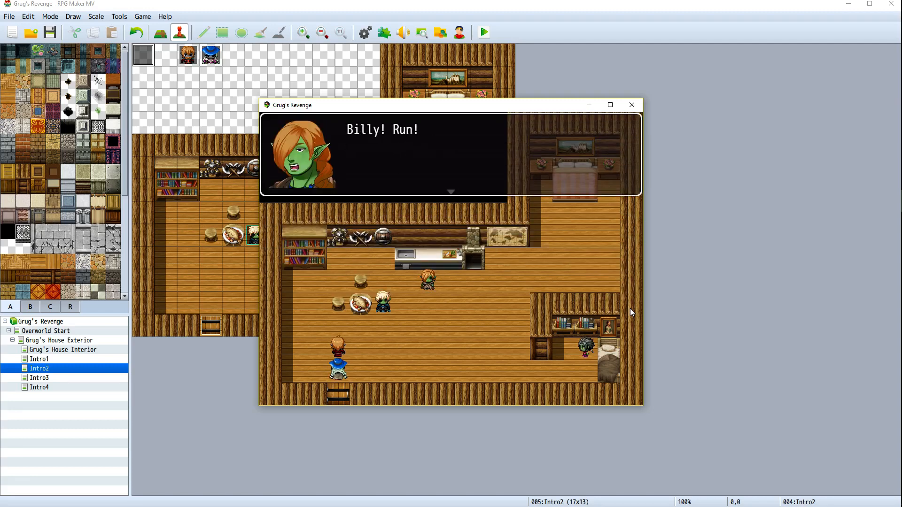
pyautogui.press('Return')
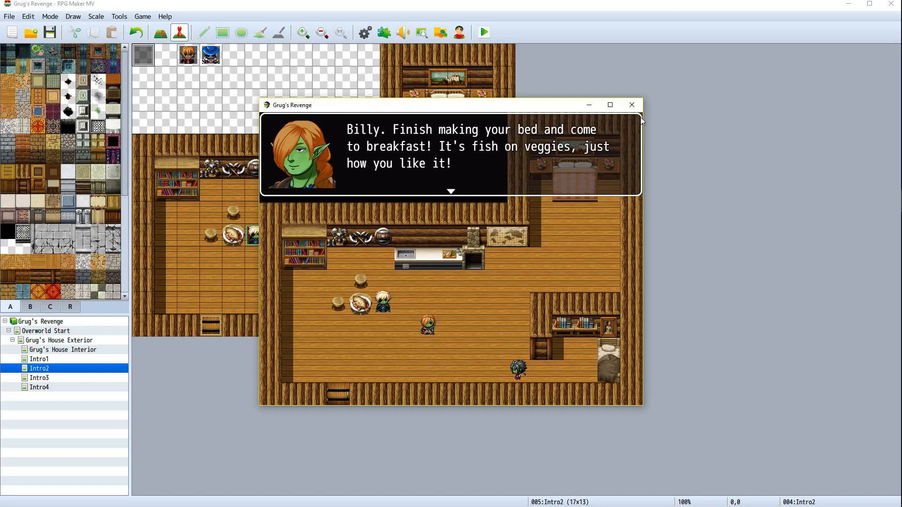
pyautogui.click(632, 104)
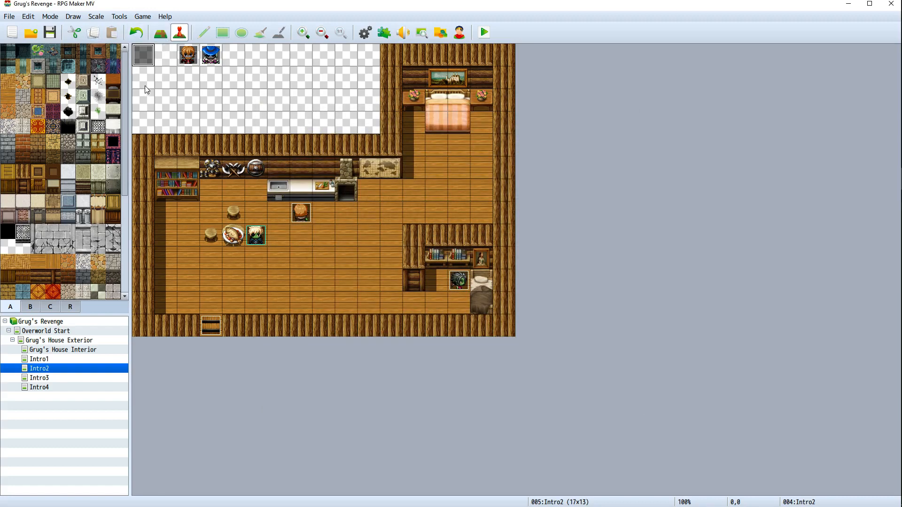
# Reopen the Intro2 event and turn Wait for Completion back on for kidnapper1's first movement route
pyautogui.rightClick(147, 58)
pyautogui.click(154, 69)
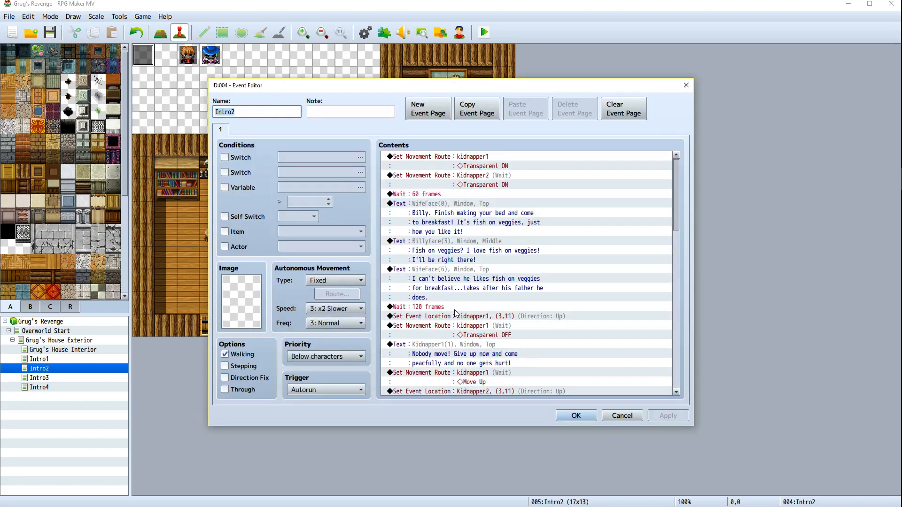
pyautogui.scroll(-10, 454, 324)
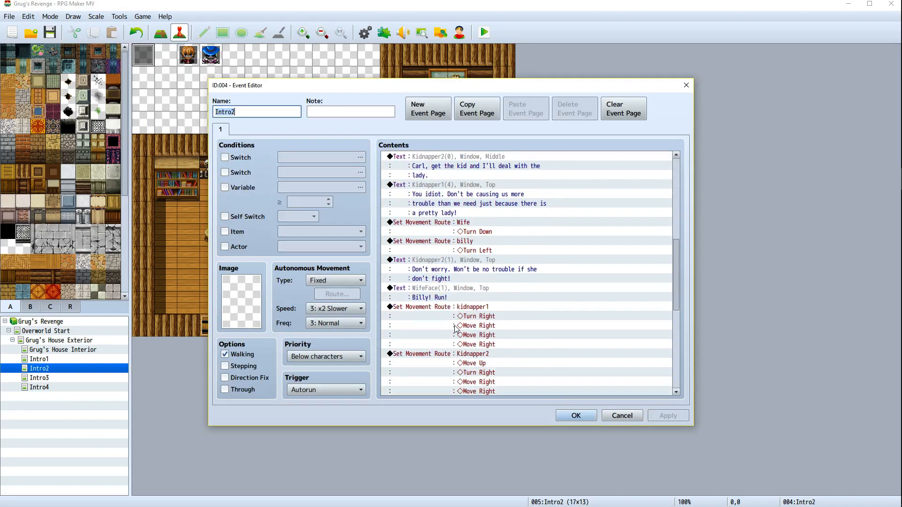
pyautogui.scroll(-12, 455, 329)
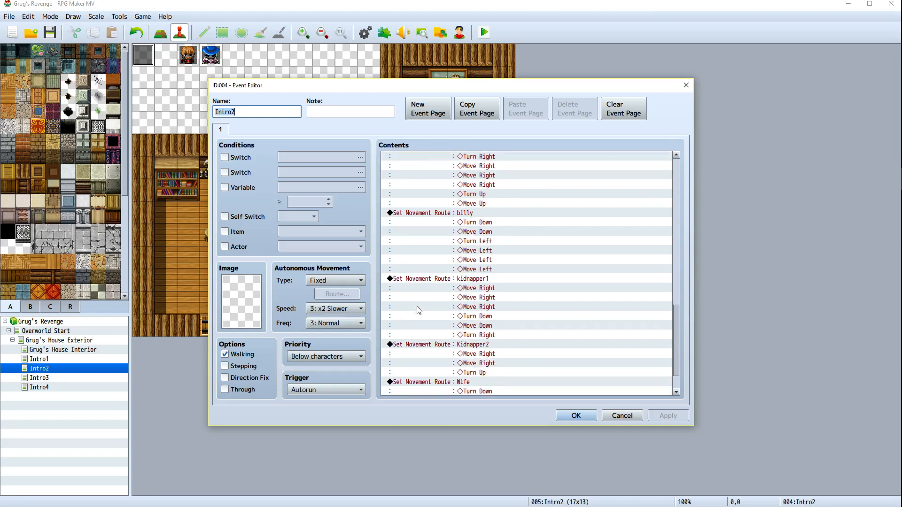
pyautogui.scroll(-2, 419, 310)
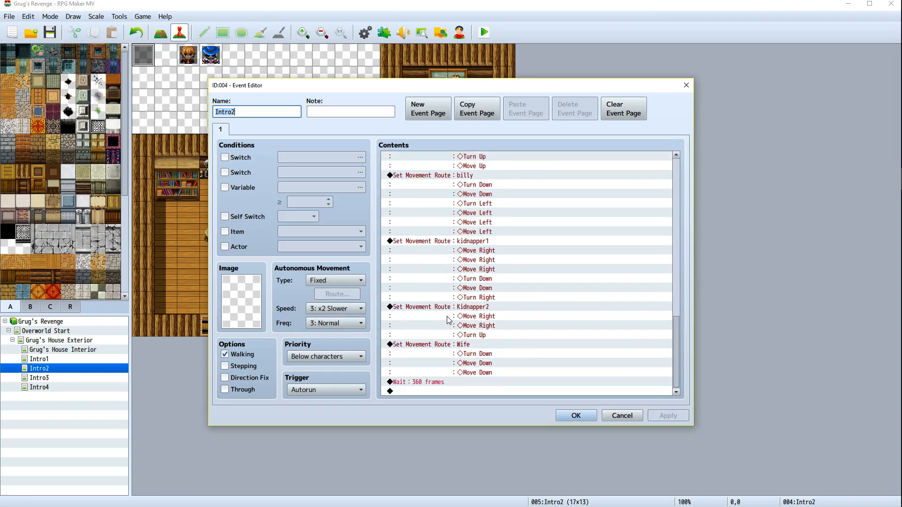
pyautogui.scroll(8, 519, 310)
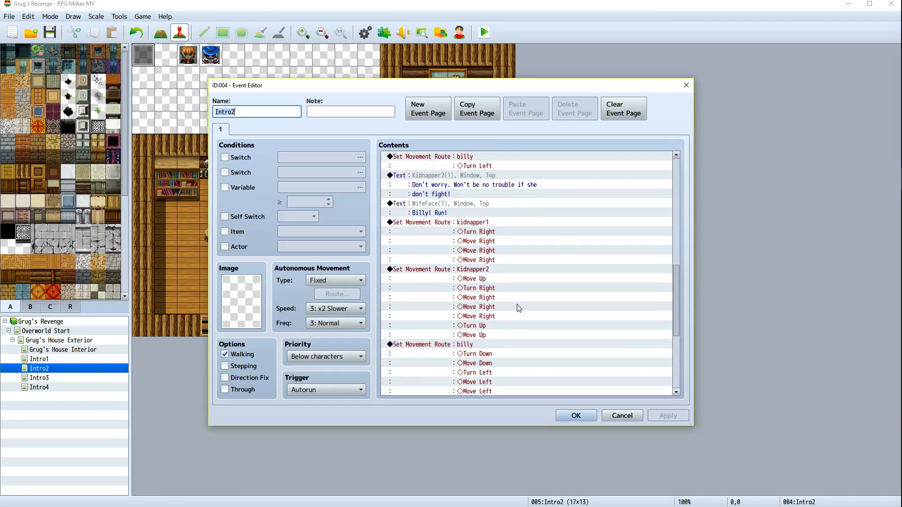
pyautogui.scroll(1, 519, 308)
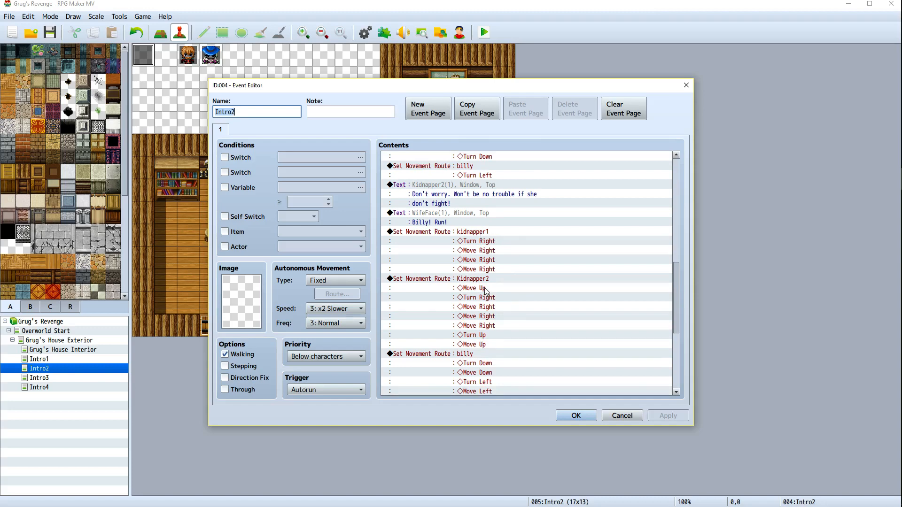
pyautogui.scroll(-6, 487, 296)
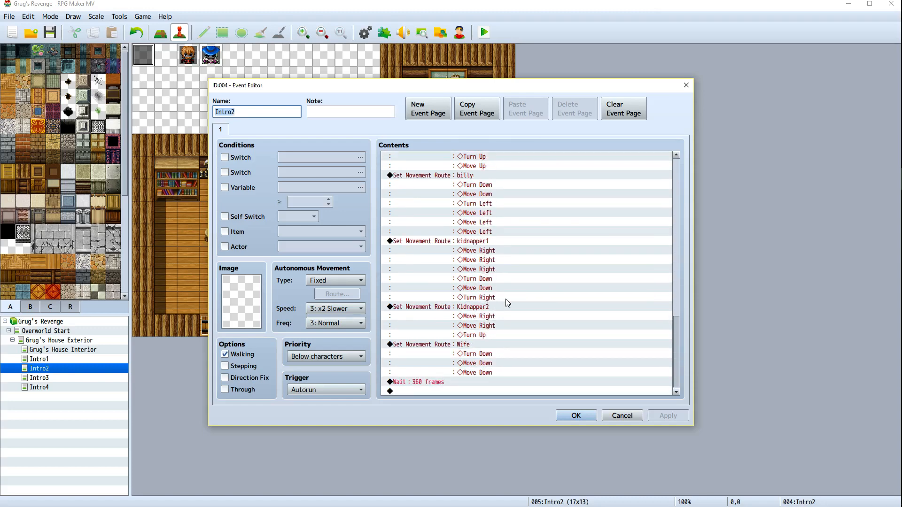
pyautogui.scroll(2, 477, 312)
pyautogui.scroll(4, 477, 312)
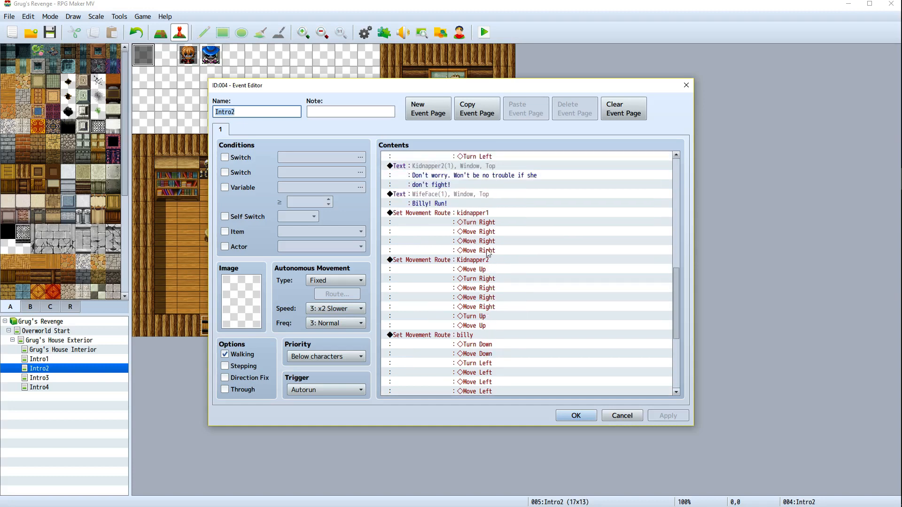
pyautogui.rightClick(479, 214)
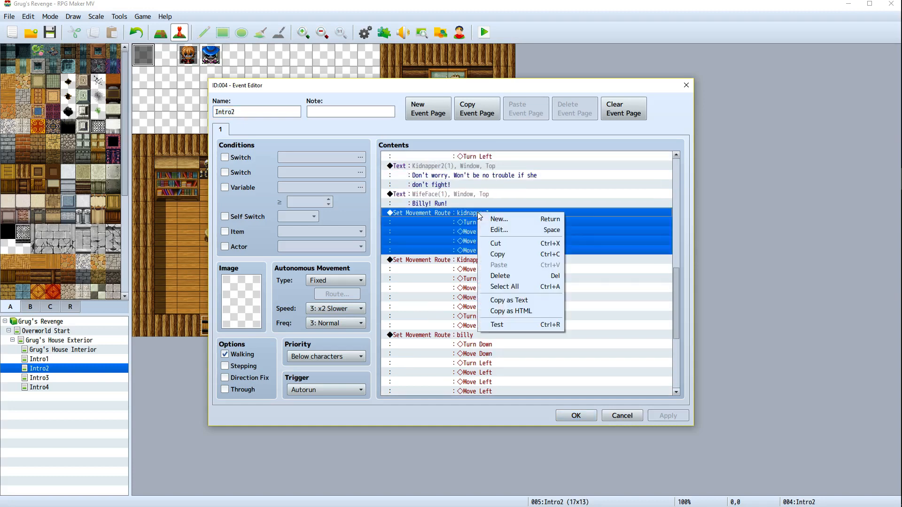
pyautogui.click(499, 230)
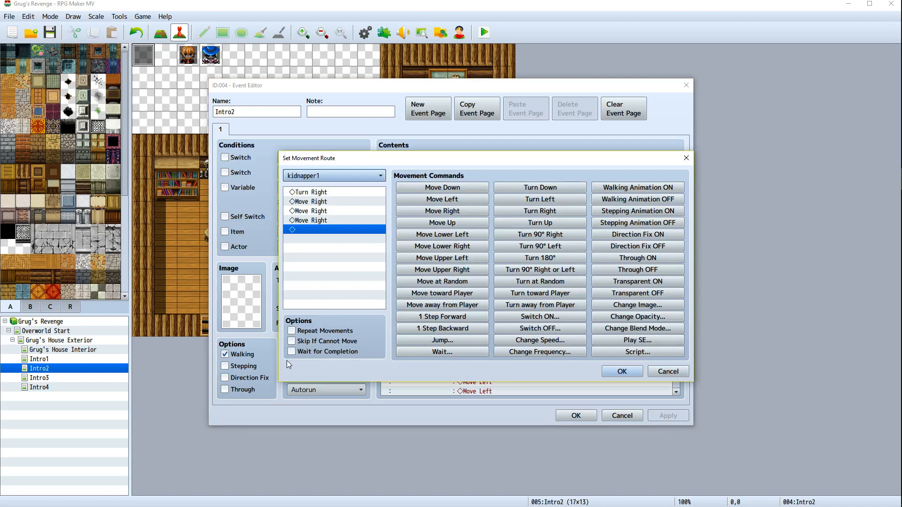
pyautogui.click(610, 373)
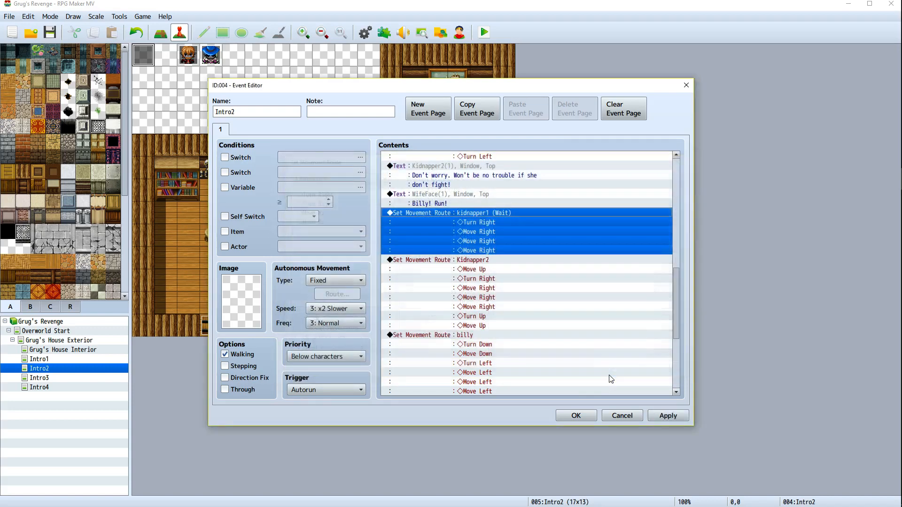
# Delete kidnapper1's second movement route near the end of the list, then apply and close the event
pyautogui.scroll(-5, 520, 291)
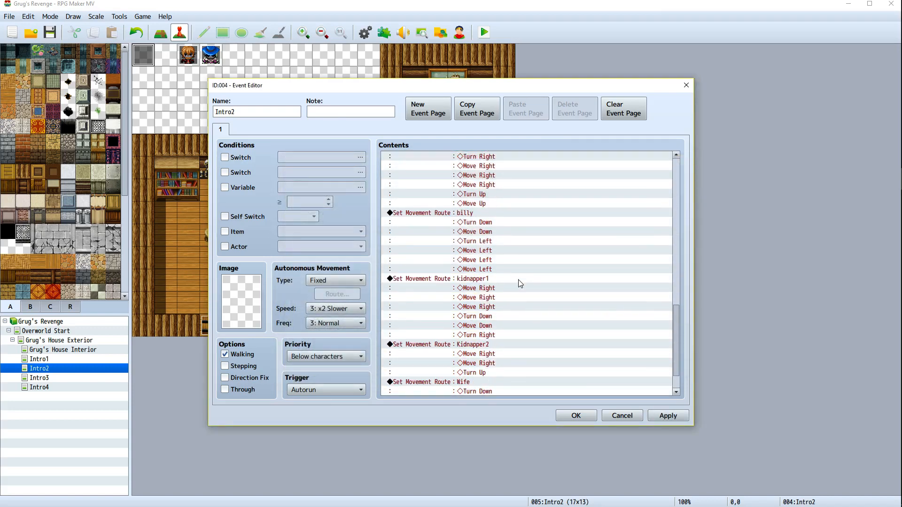
pyautogui.click(483, 269)
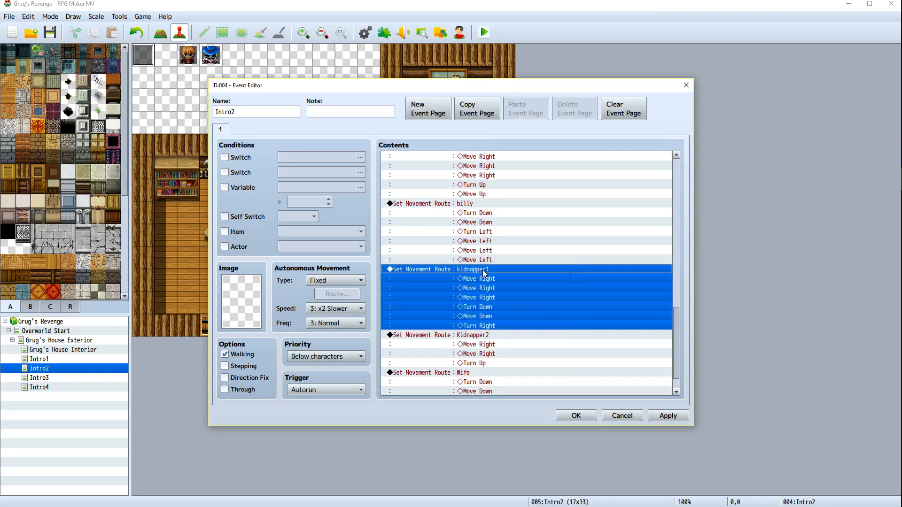
pyautogui.rightClick(482, 270)
pyautogui.click(518, 334)
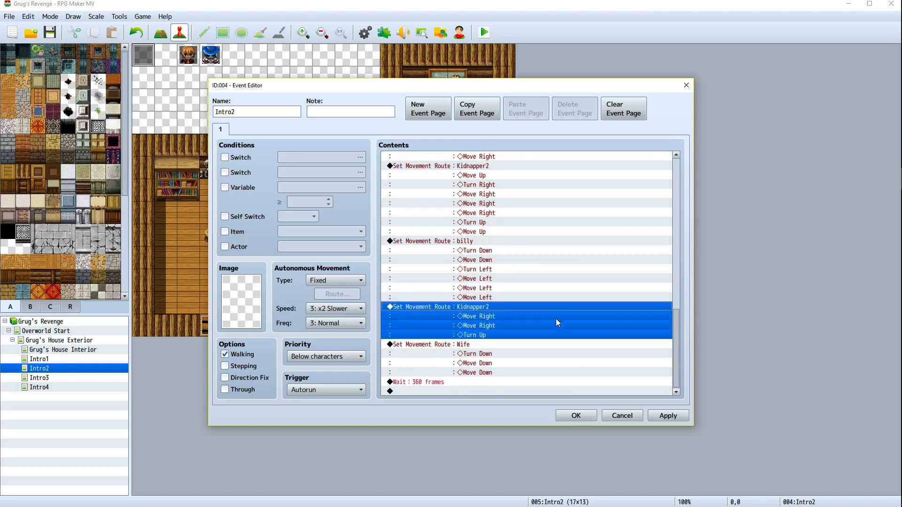
pyautogui.scroll(4, 525, 323)
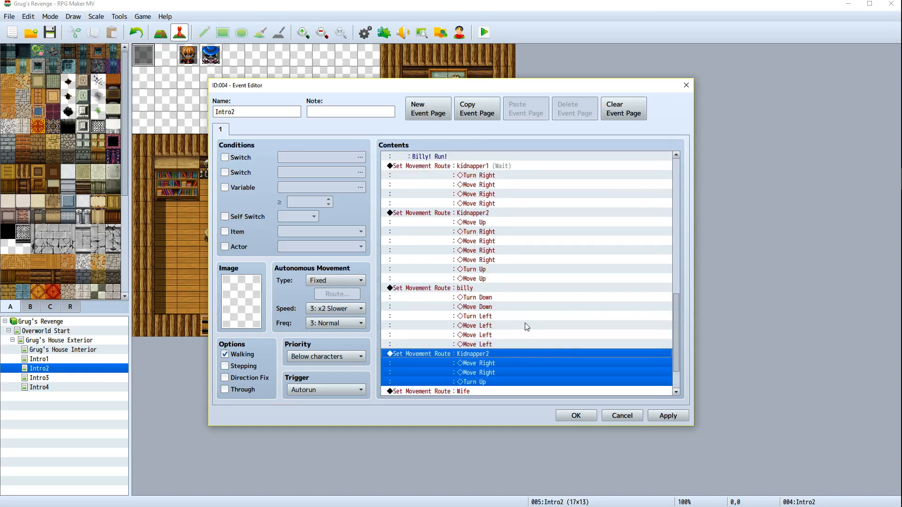
pyautogui.scroll(1, 529, 315)
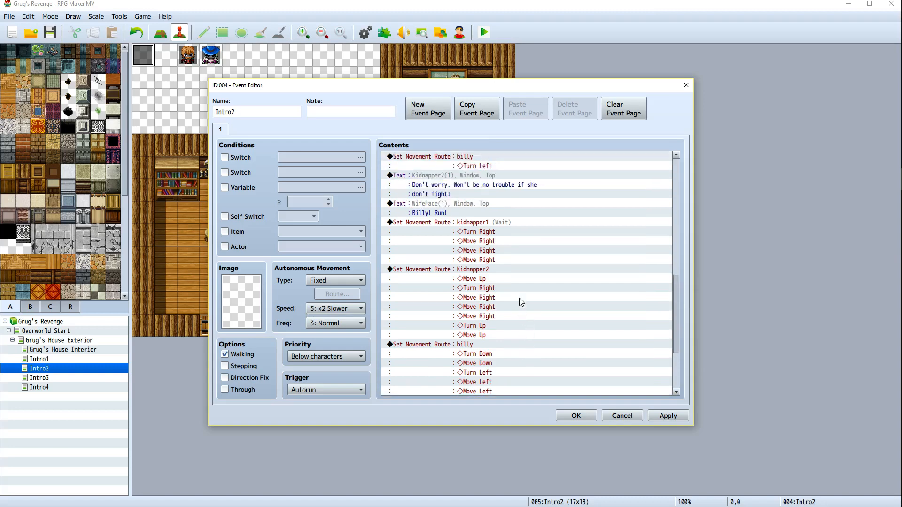
pyautogui.click(485, 269)
pyautogui.rightClick(486, 270)
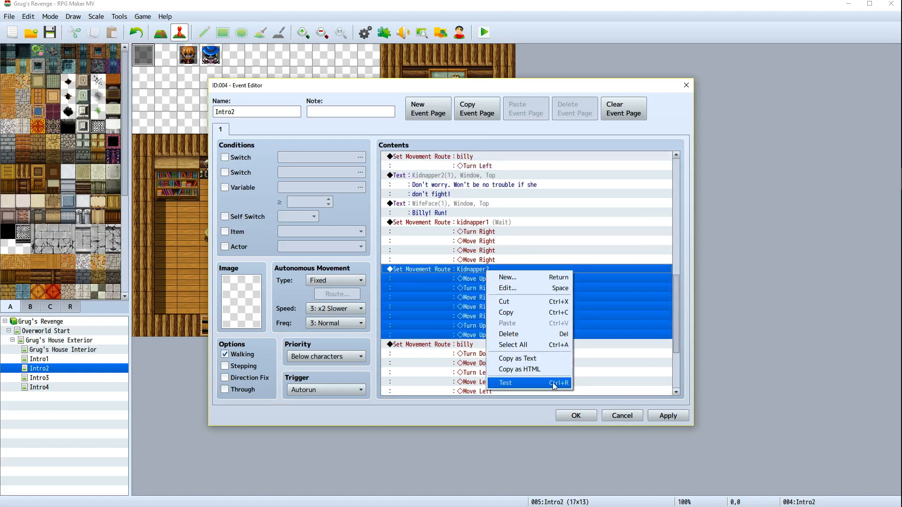
pyautogui.click(531, 410)
pyautogui.click(668, 415)
pyautogui.click(577, 415)
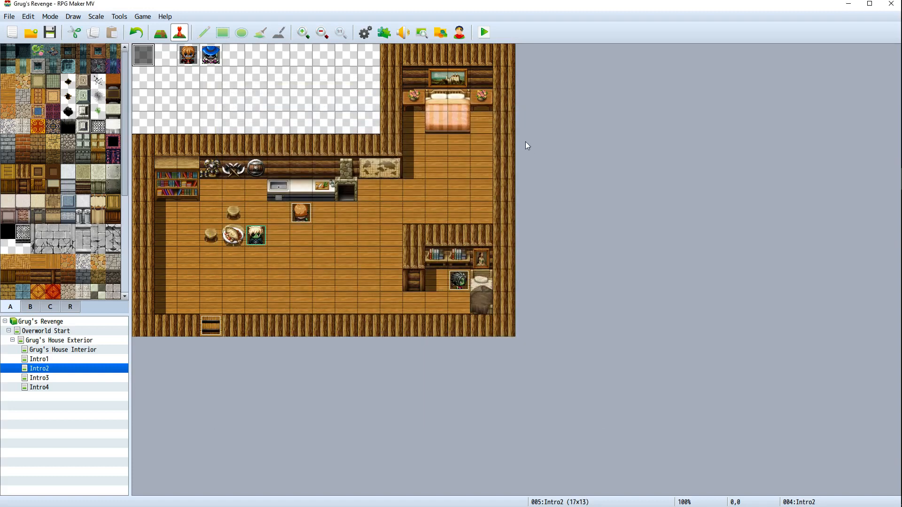
# Playtest the breakfast cutscene again, advancing through the dialogue, then close the game window
pyautogui.click(486, 31)
pyautogui.click(423, 275)
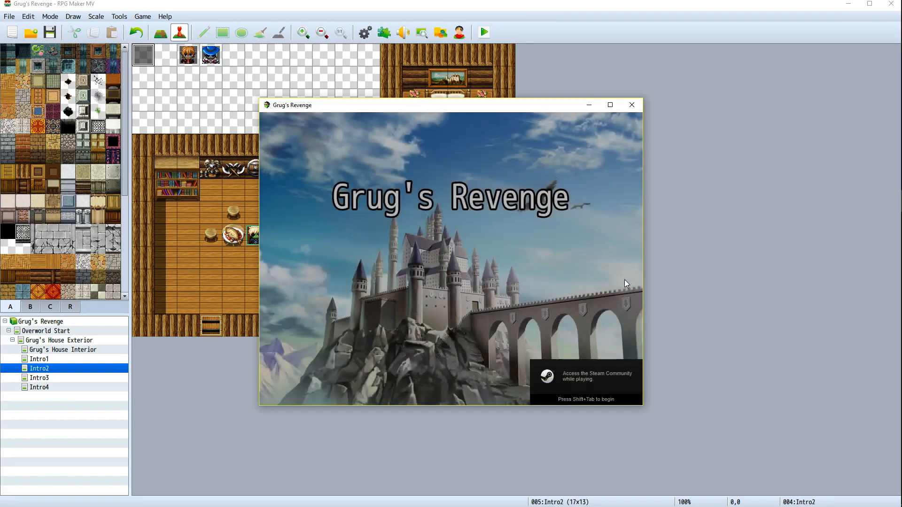
pyautogui.press('Return')
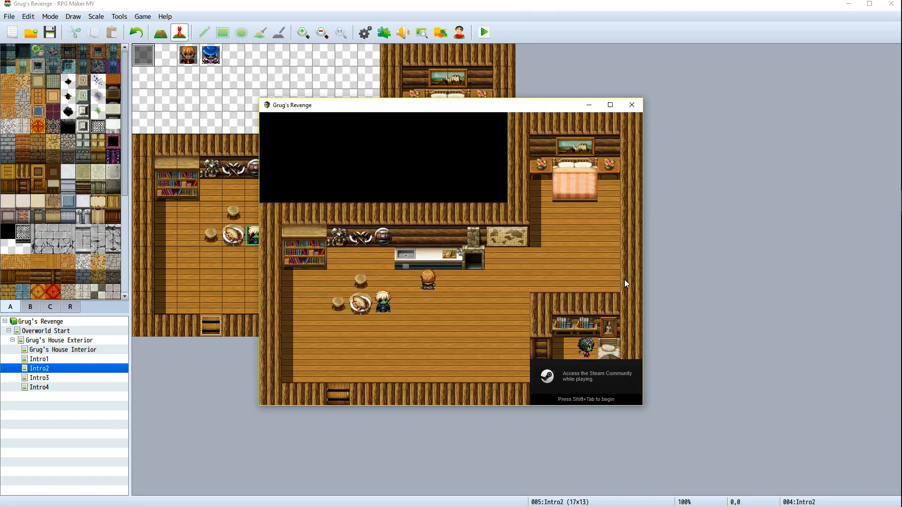
pyautogui.press('Return')
pyautogui.press('Return')
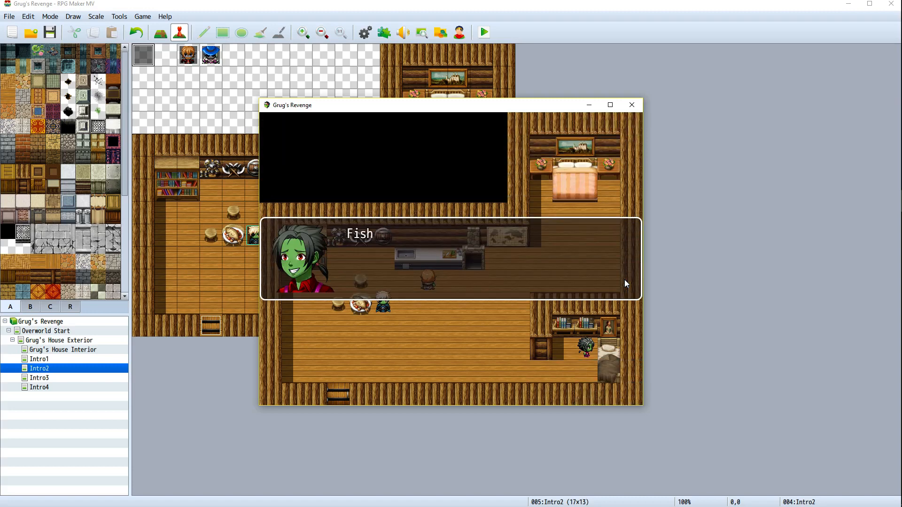
pyautogui.press('Return')
pyautogui.press('Return')
pyautogui.press('Return')
pyautogui.press('Return')
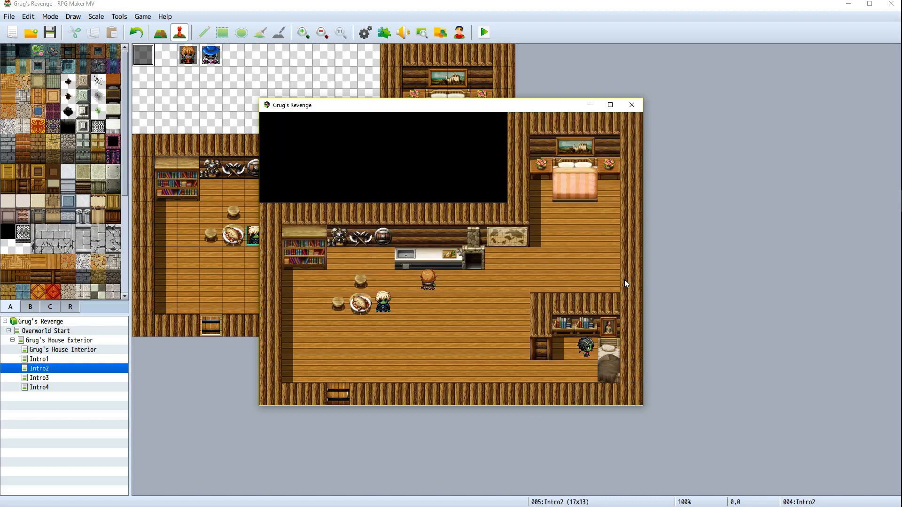
pyautogui.press('Return')
pyautogui.press('Return')
pyautogui.press('Return')
pyautogui.press('Return')
pyautogui.press('Return')
pyautogui.press('Return')
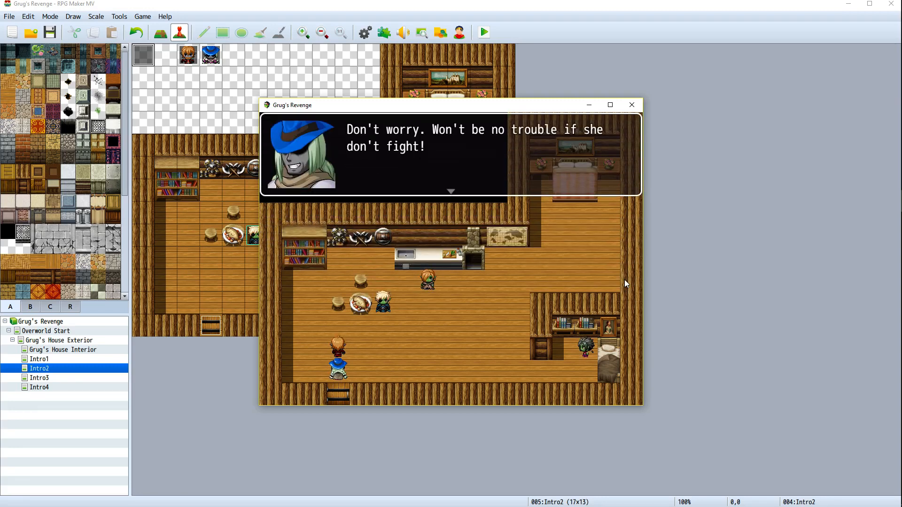
pyautogui.press('Return')
pyautogui.press('Return')
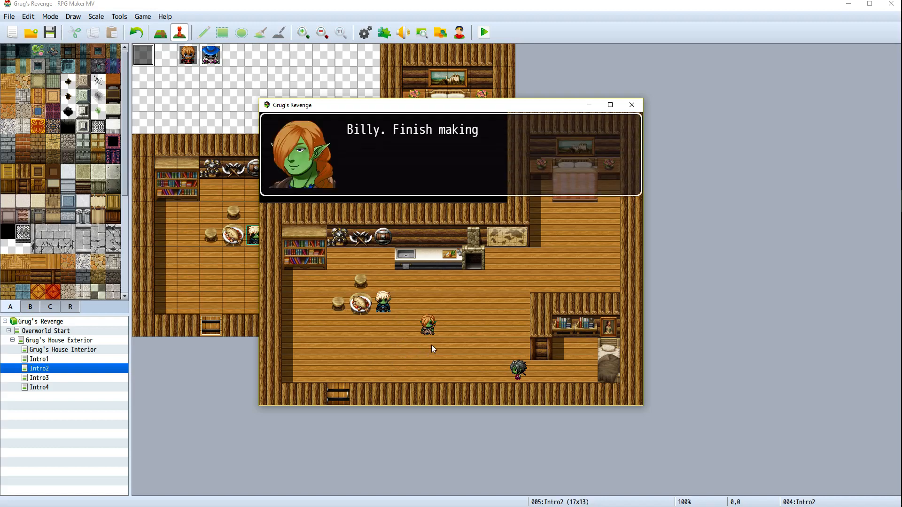
pyautogui.click(631, 105)
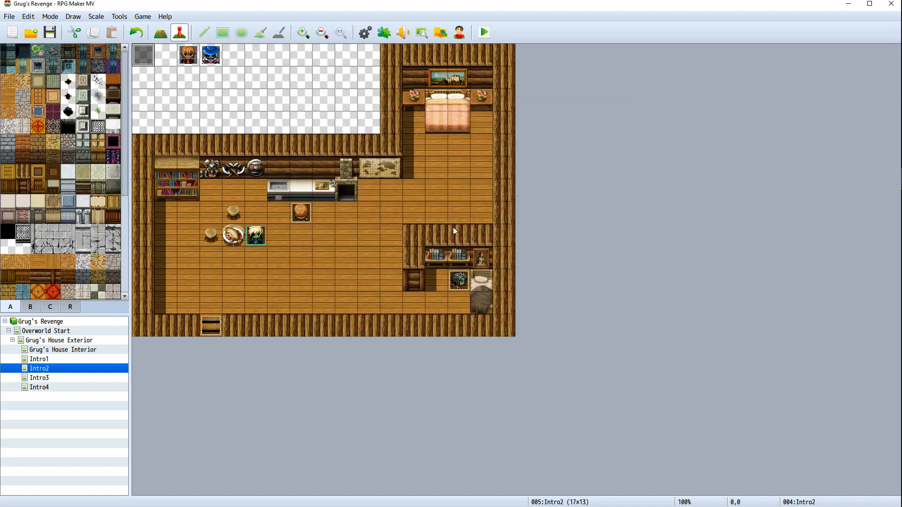